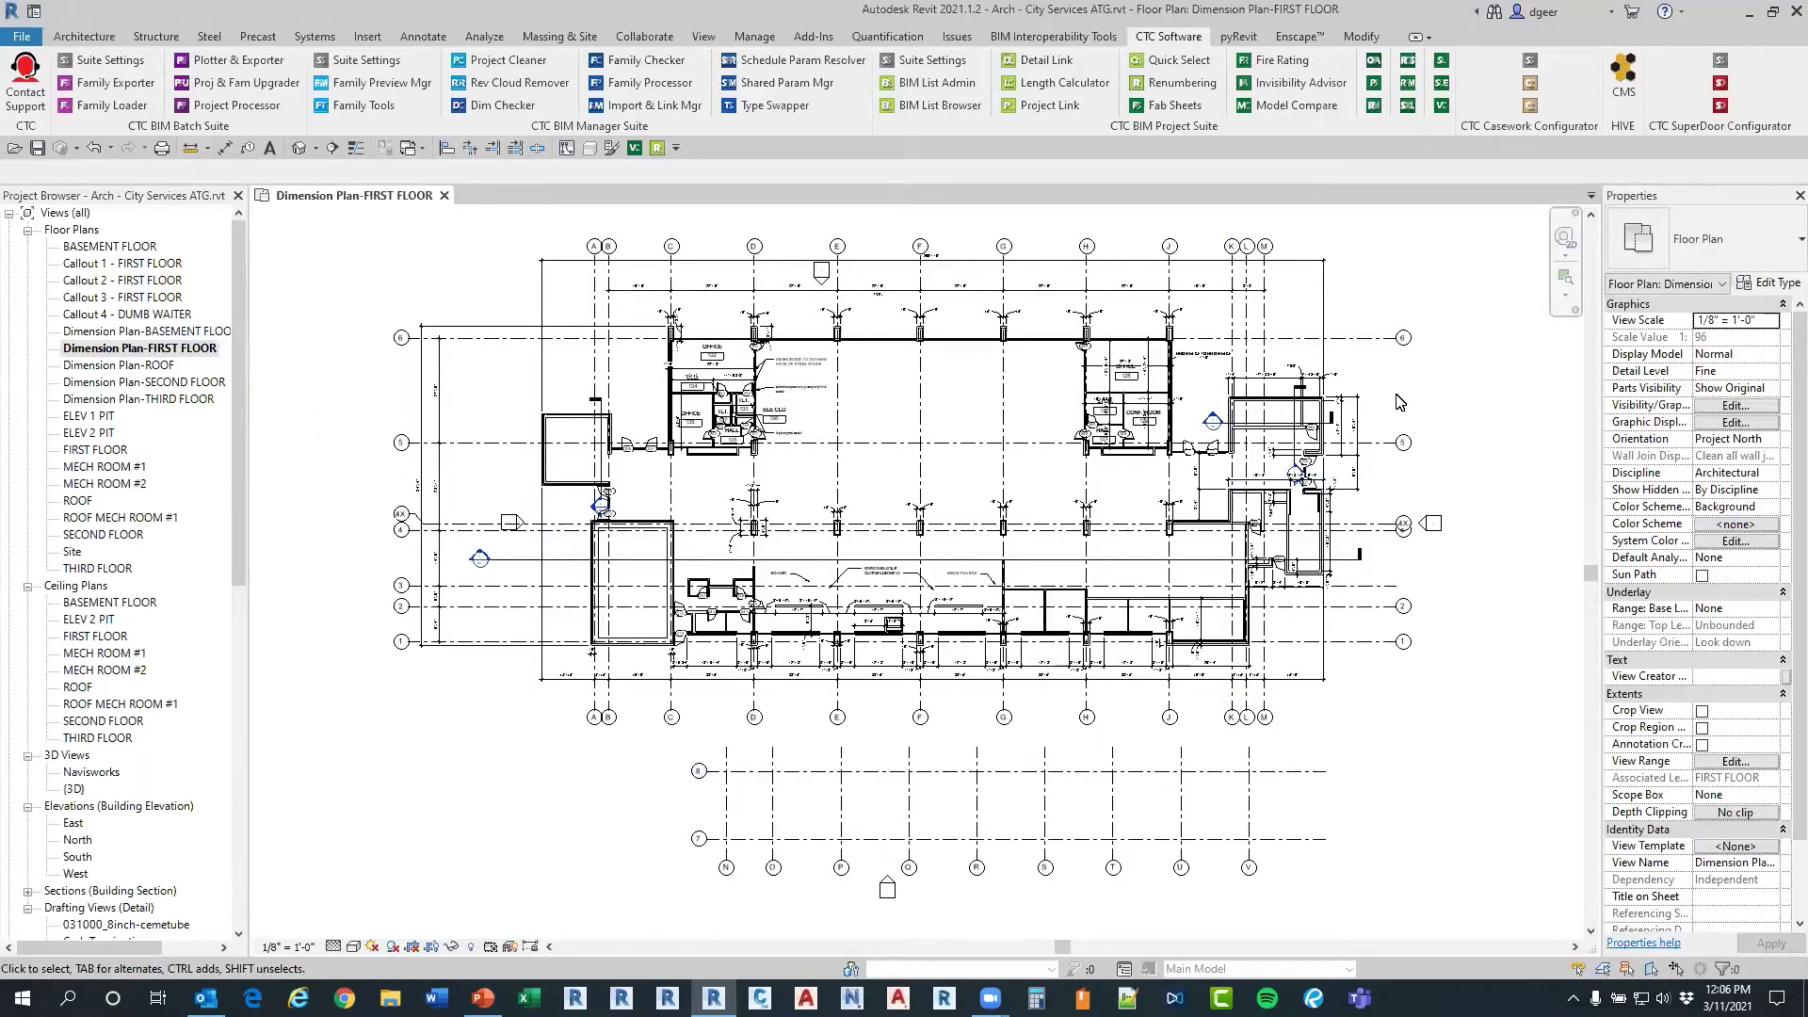
Step: Open Type Swapper and review its options, keeping the main window's size and position remembered
click(775, 106)
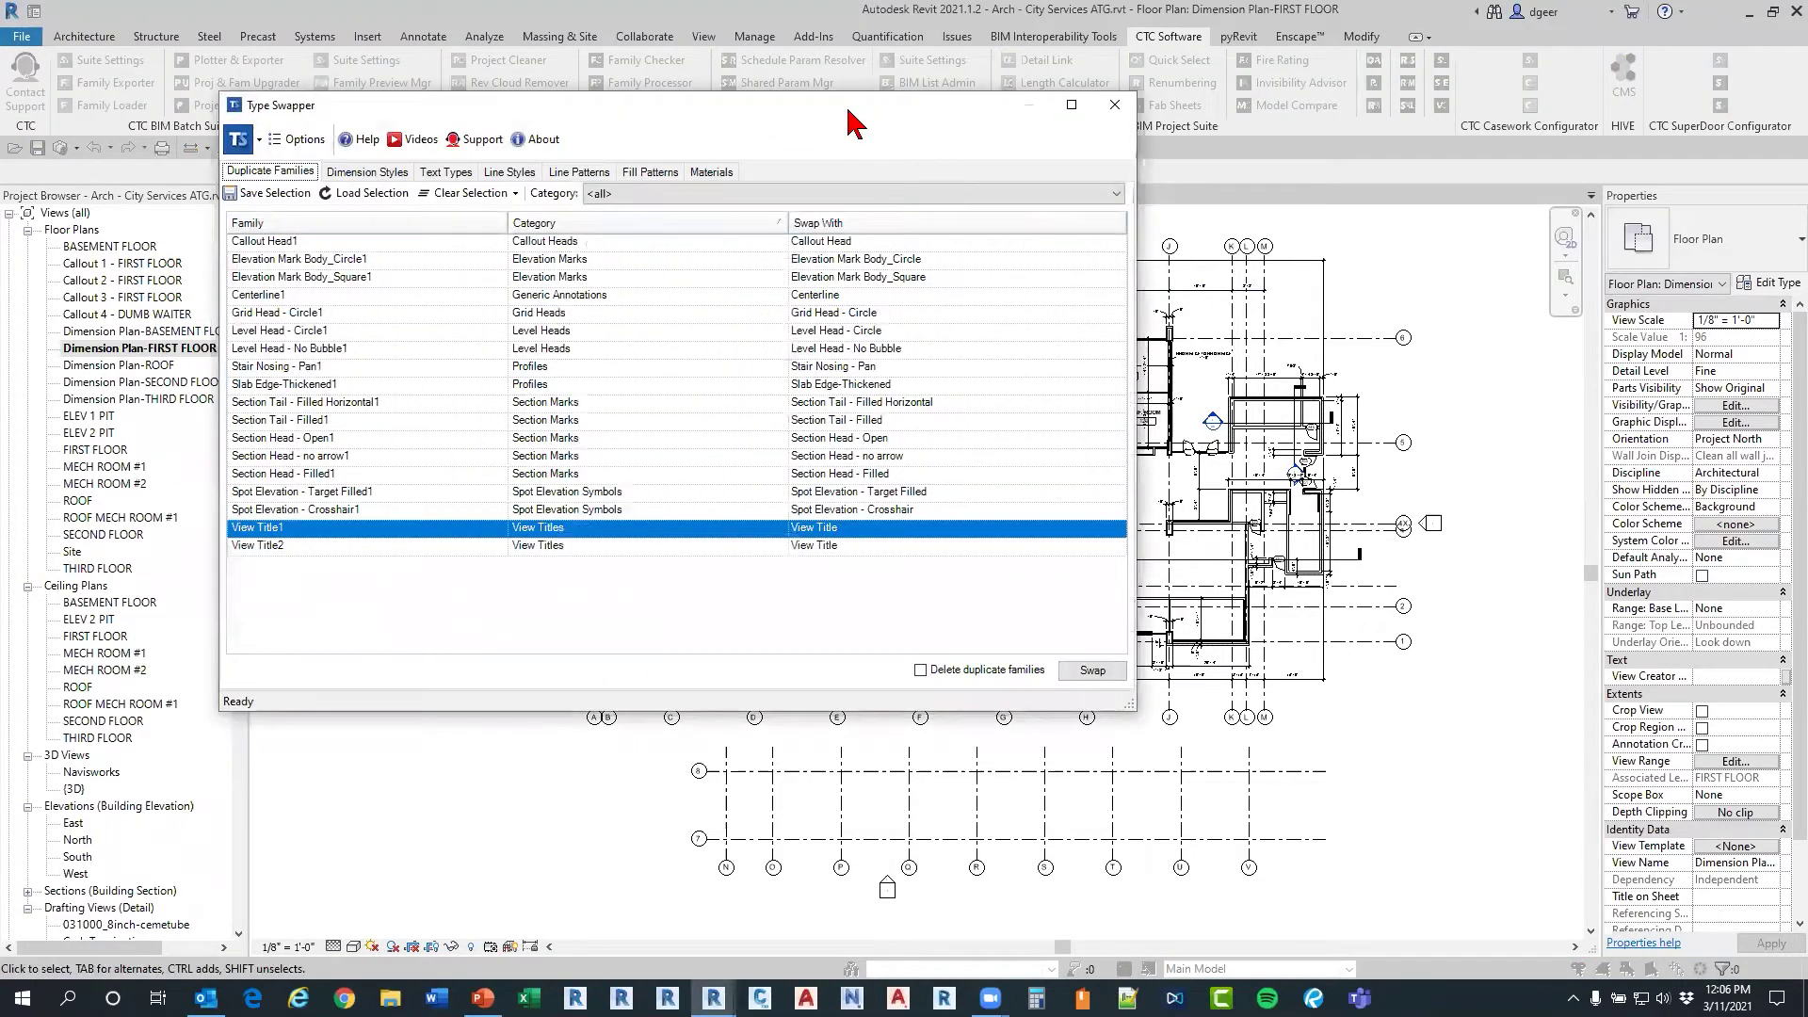
drag(848, 120, 1016, 180)
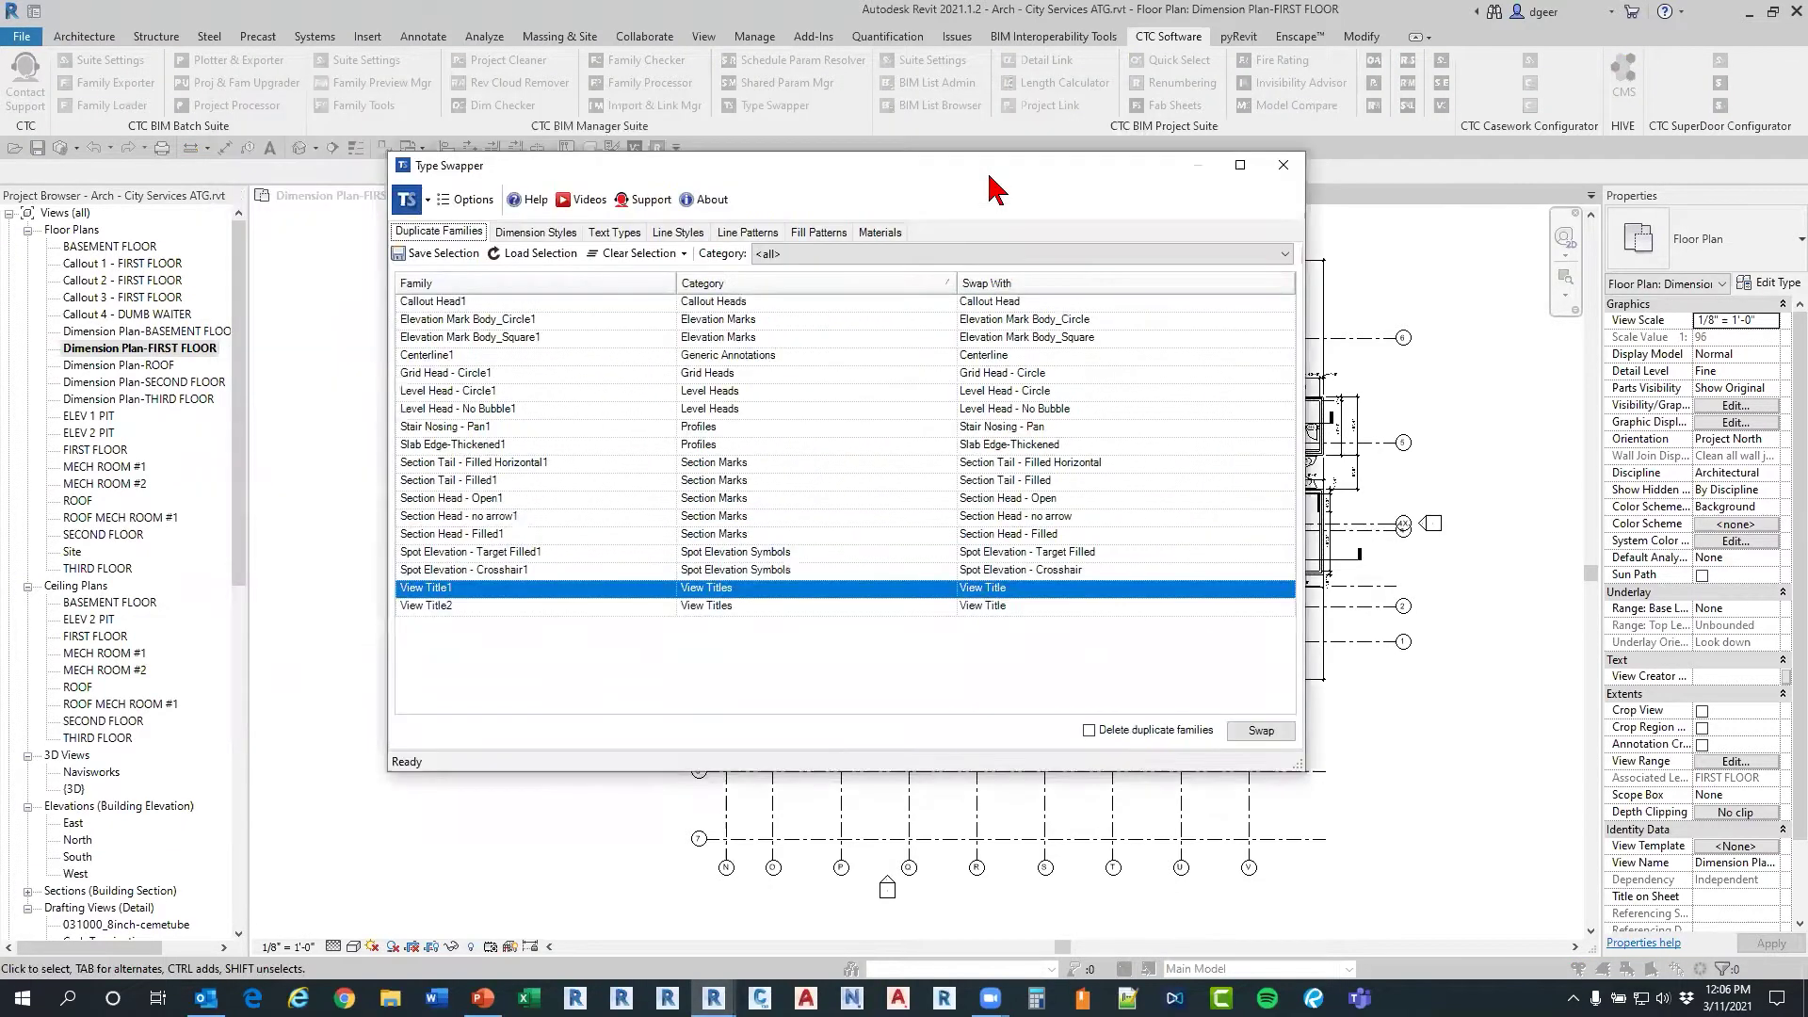
click(427, 202)
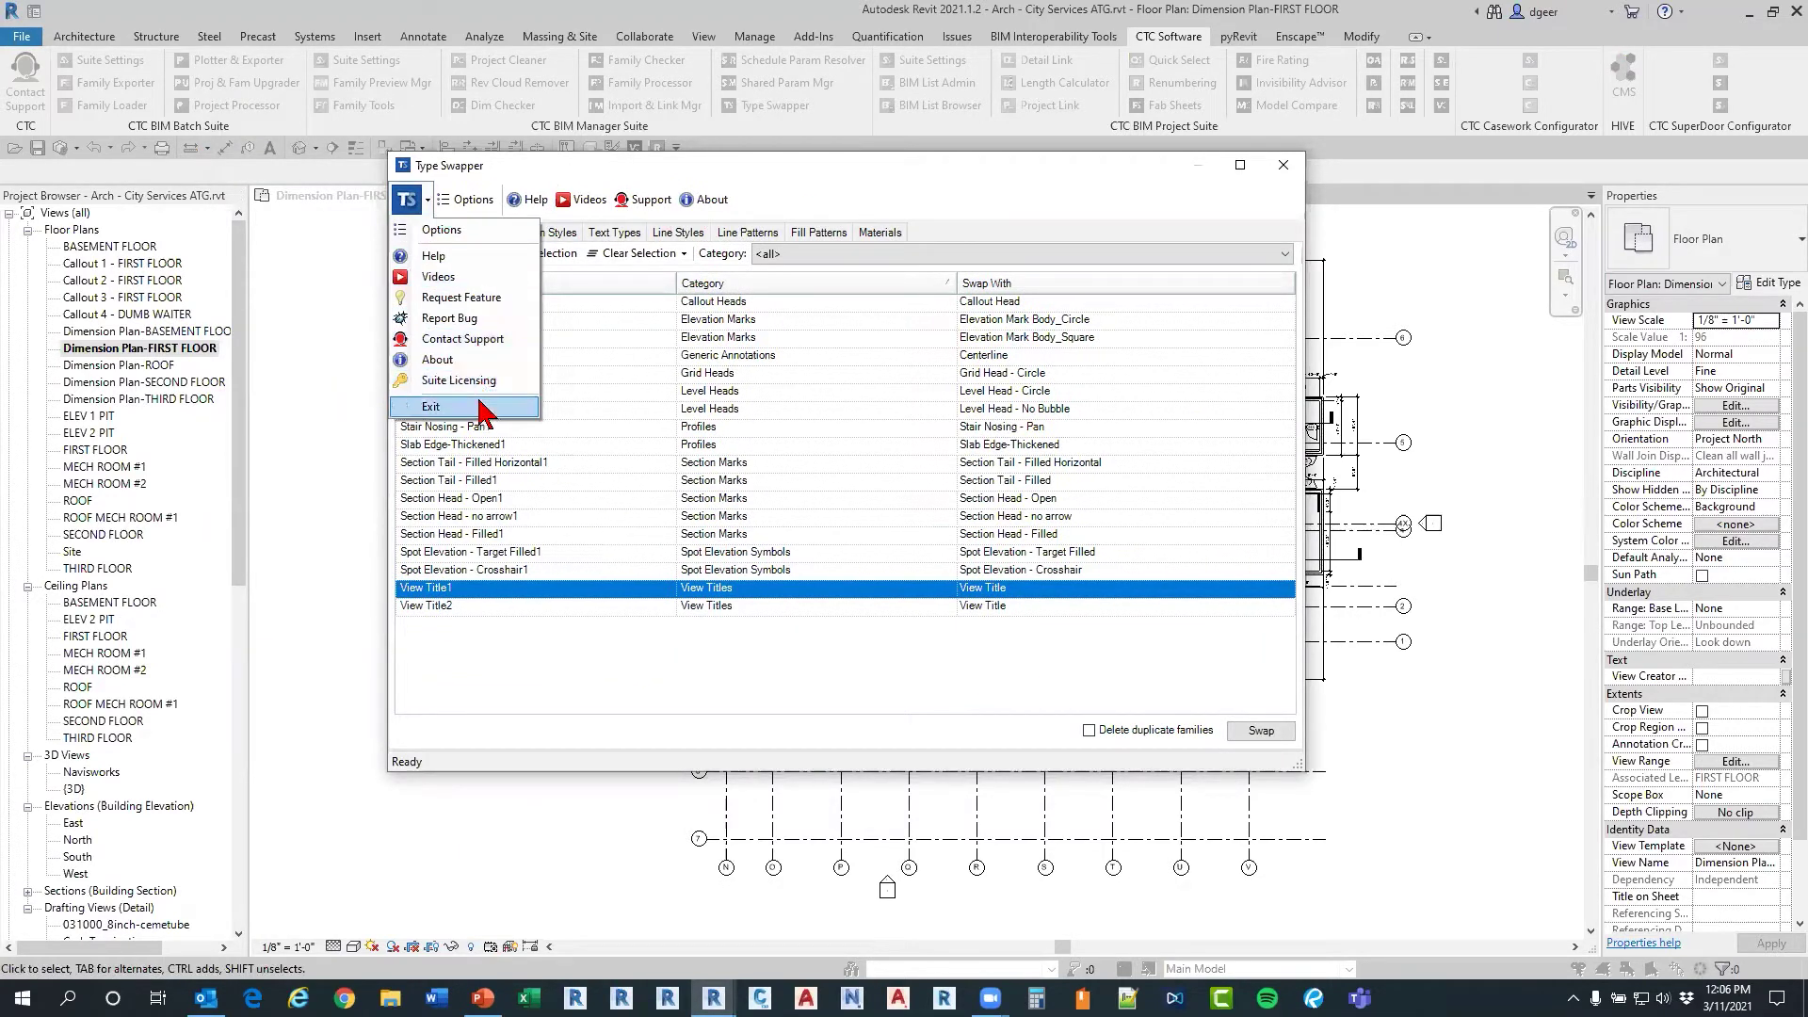
click(480, 198)
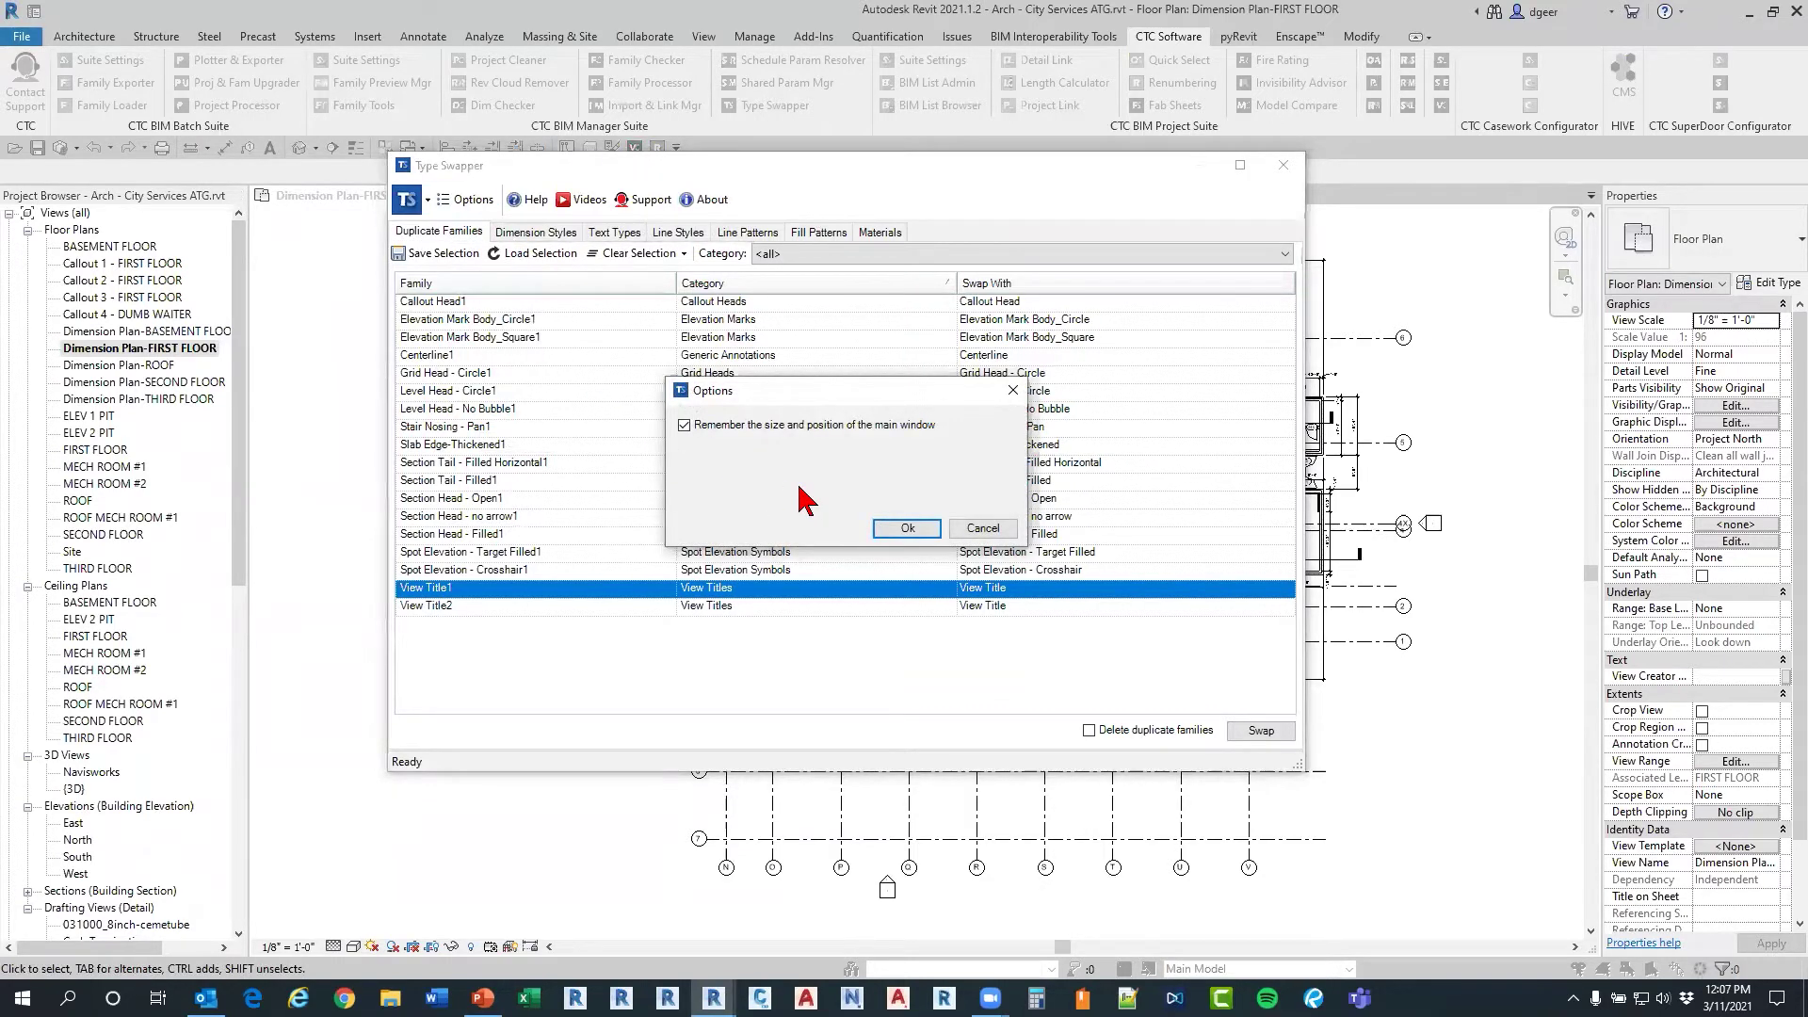
click(907, 529)
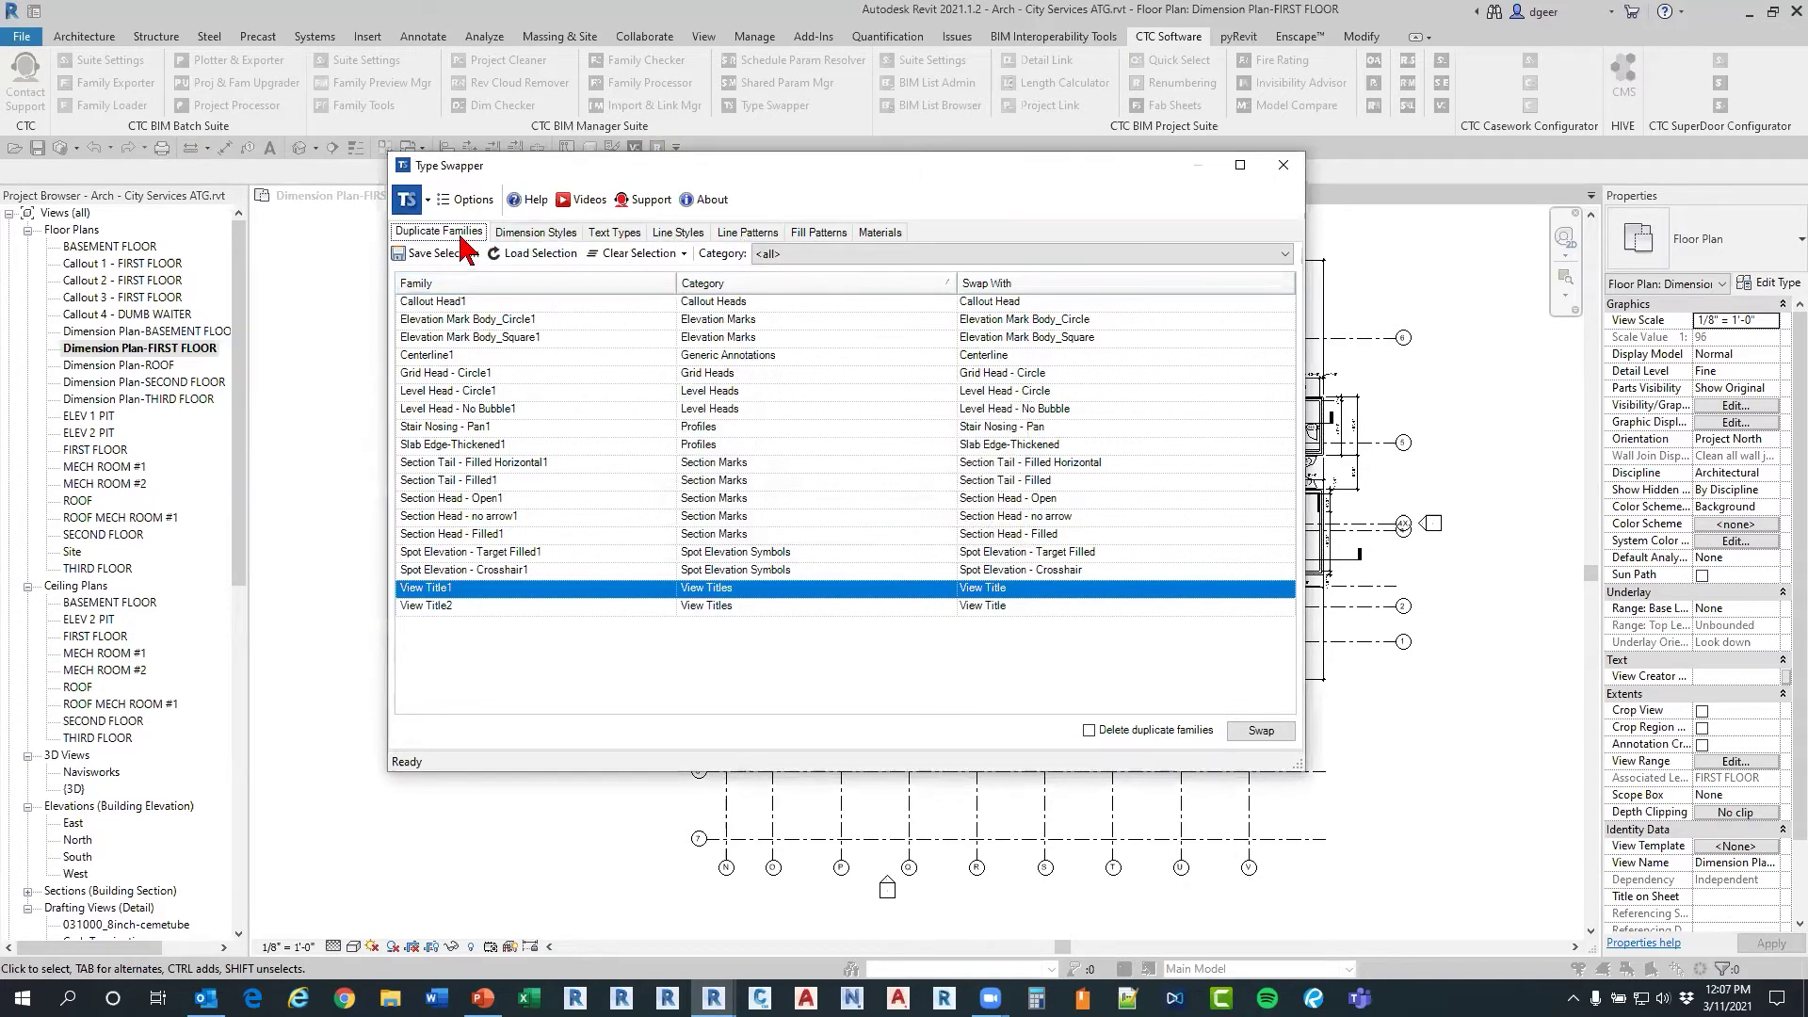
Step: Look through the dimension style, text type, line style, line pattern, fill pattern and material lists, and return to the duplicate families
click(533, 234)
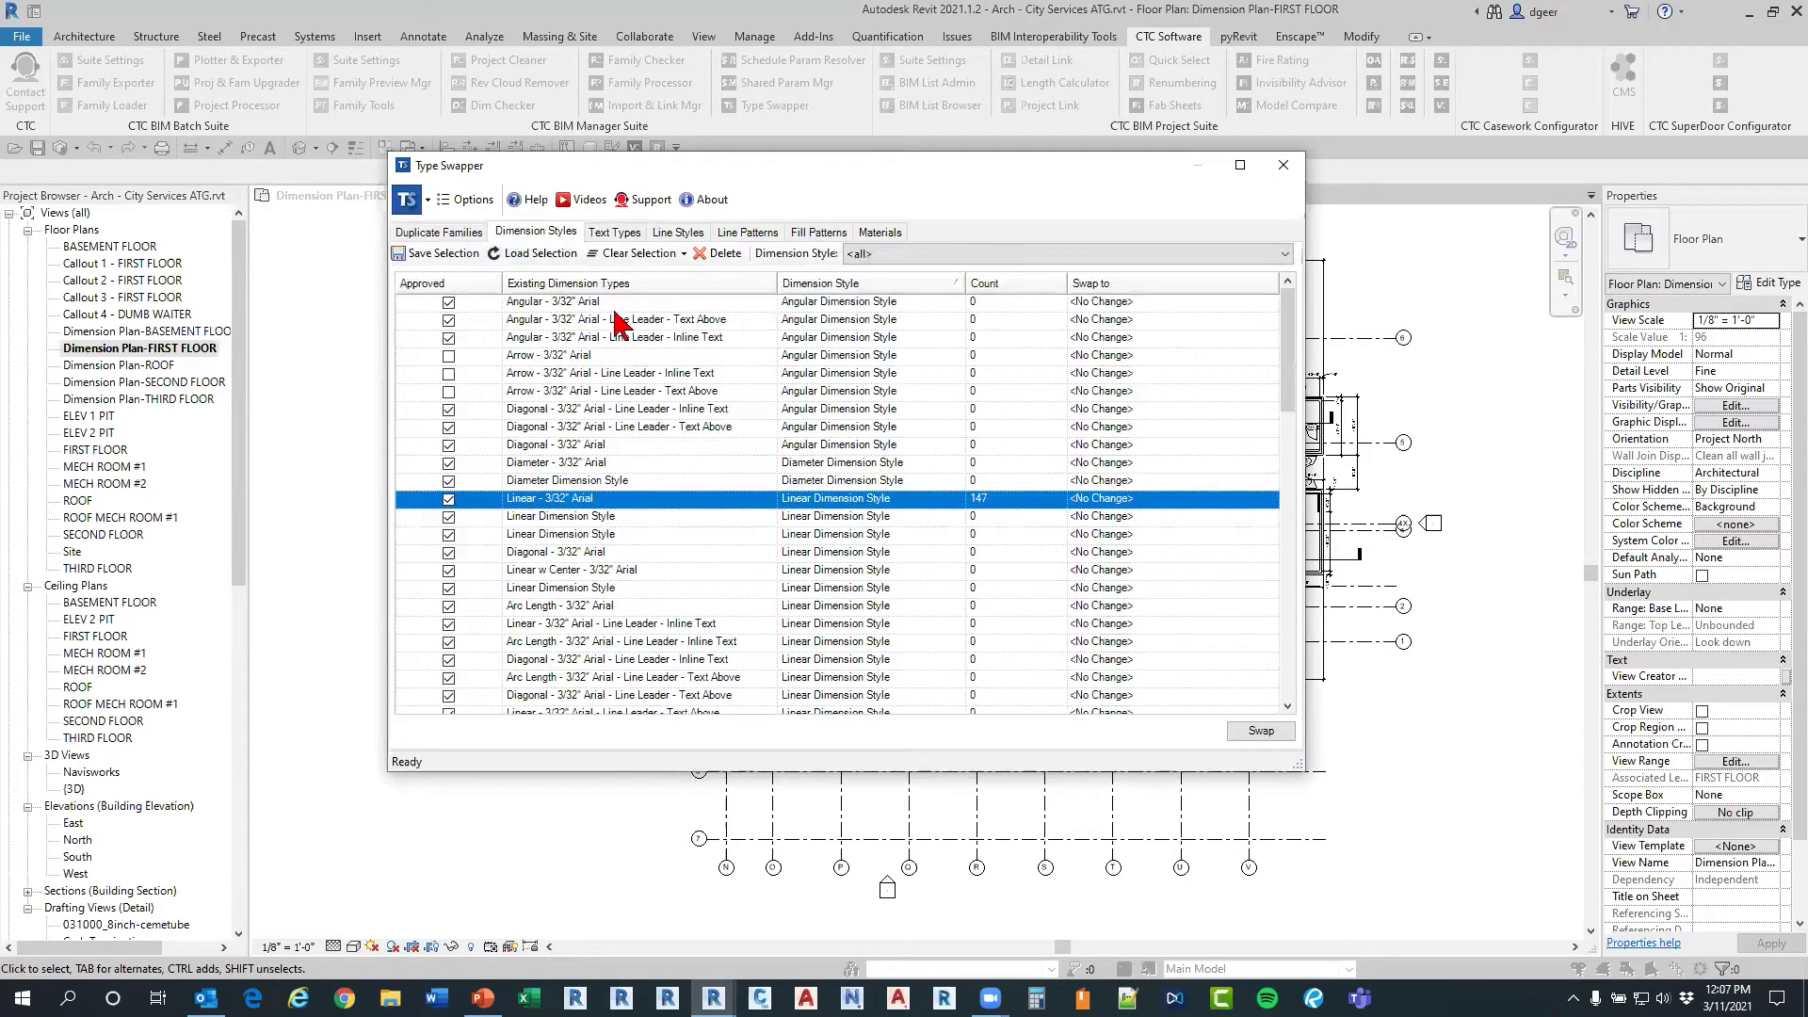
click(610, 236)
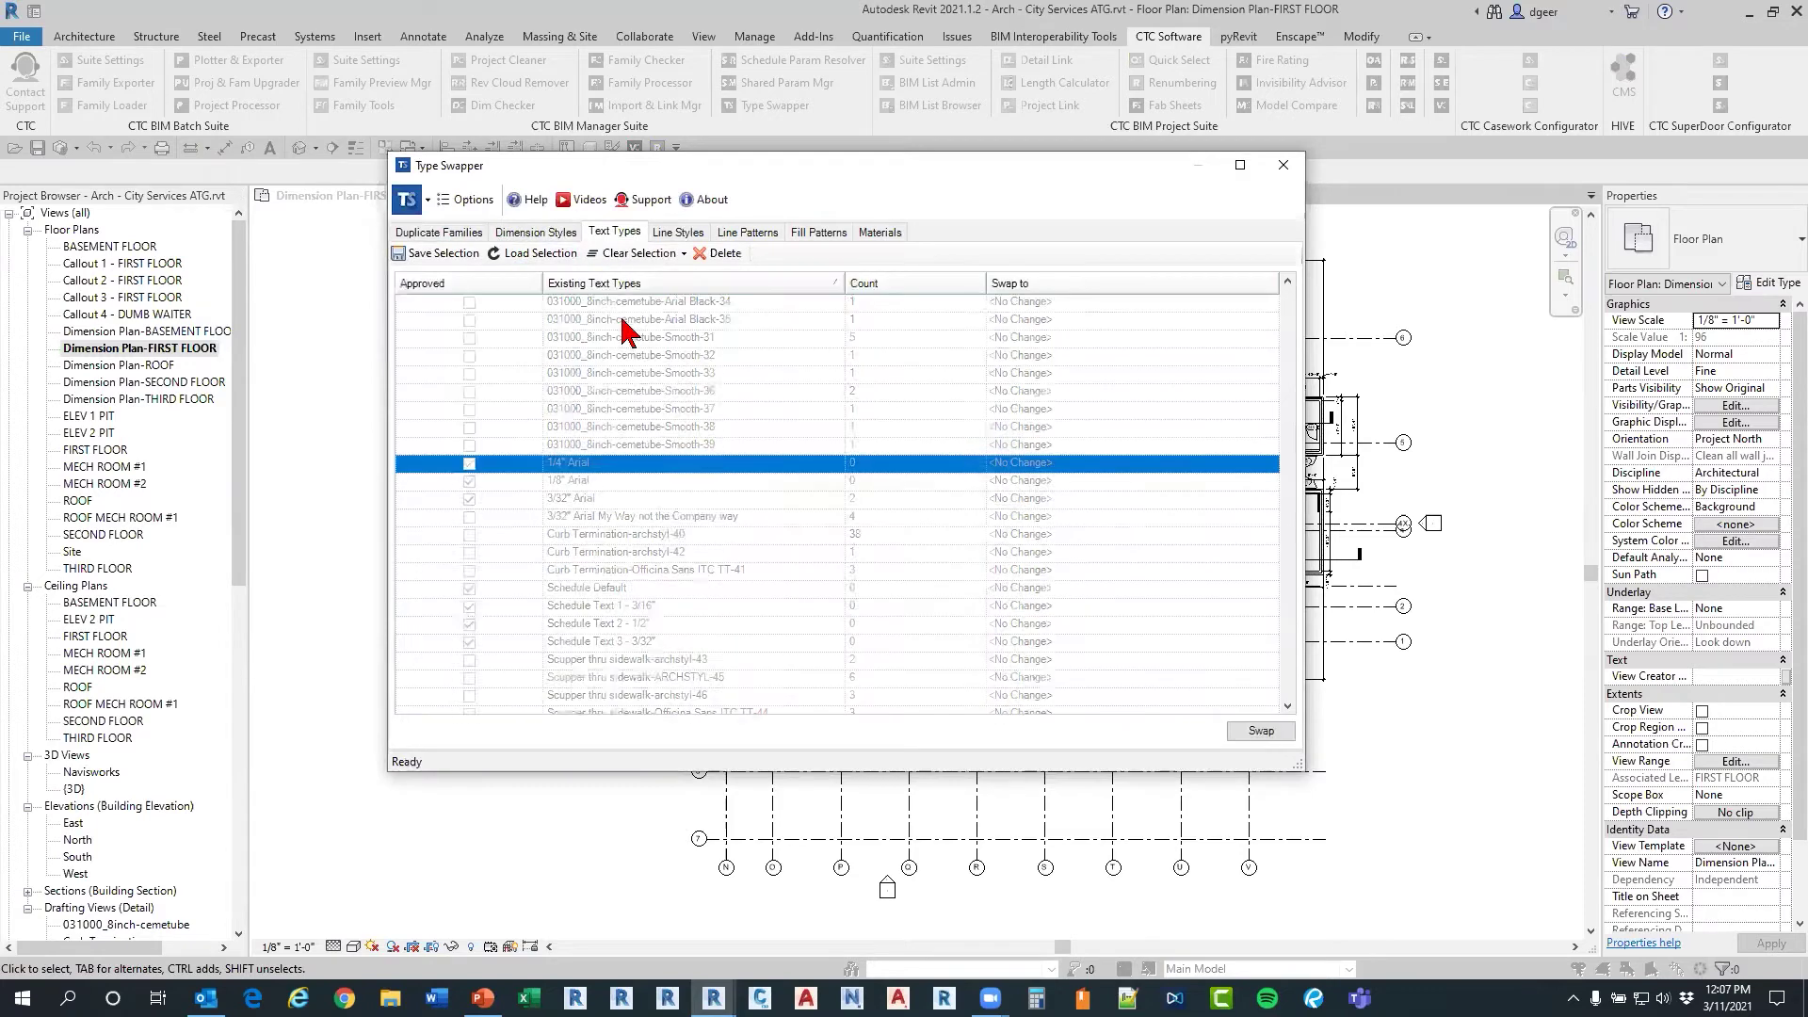
click(679, 236)
click(740, 237)
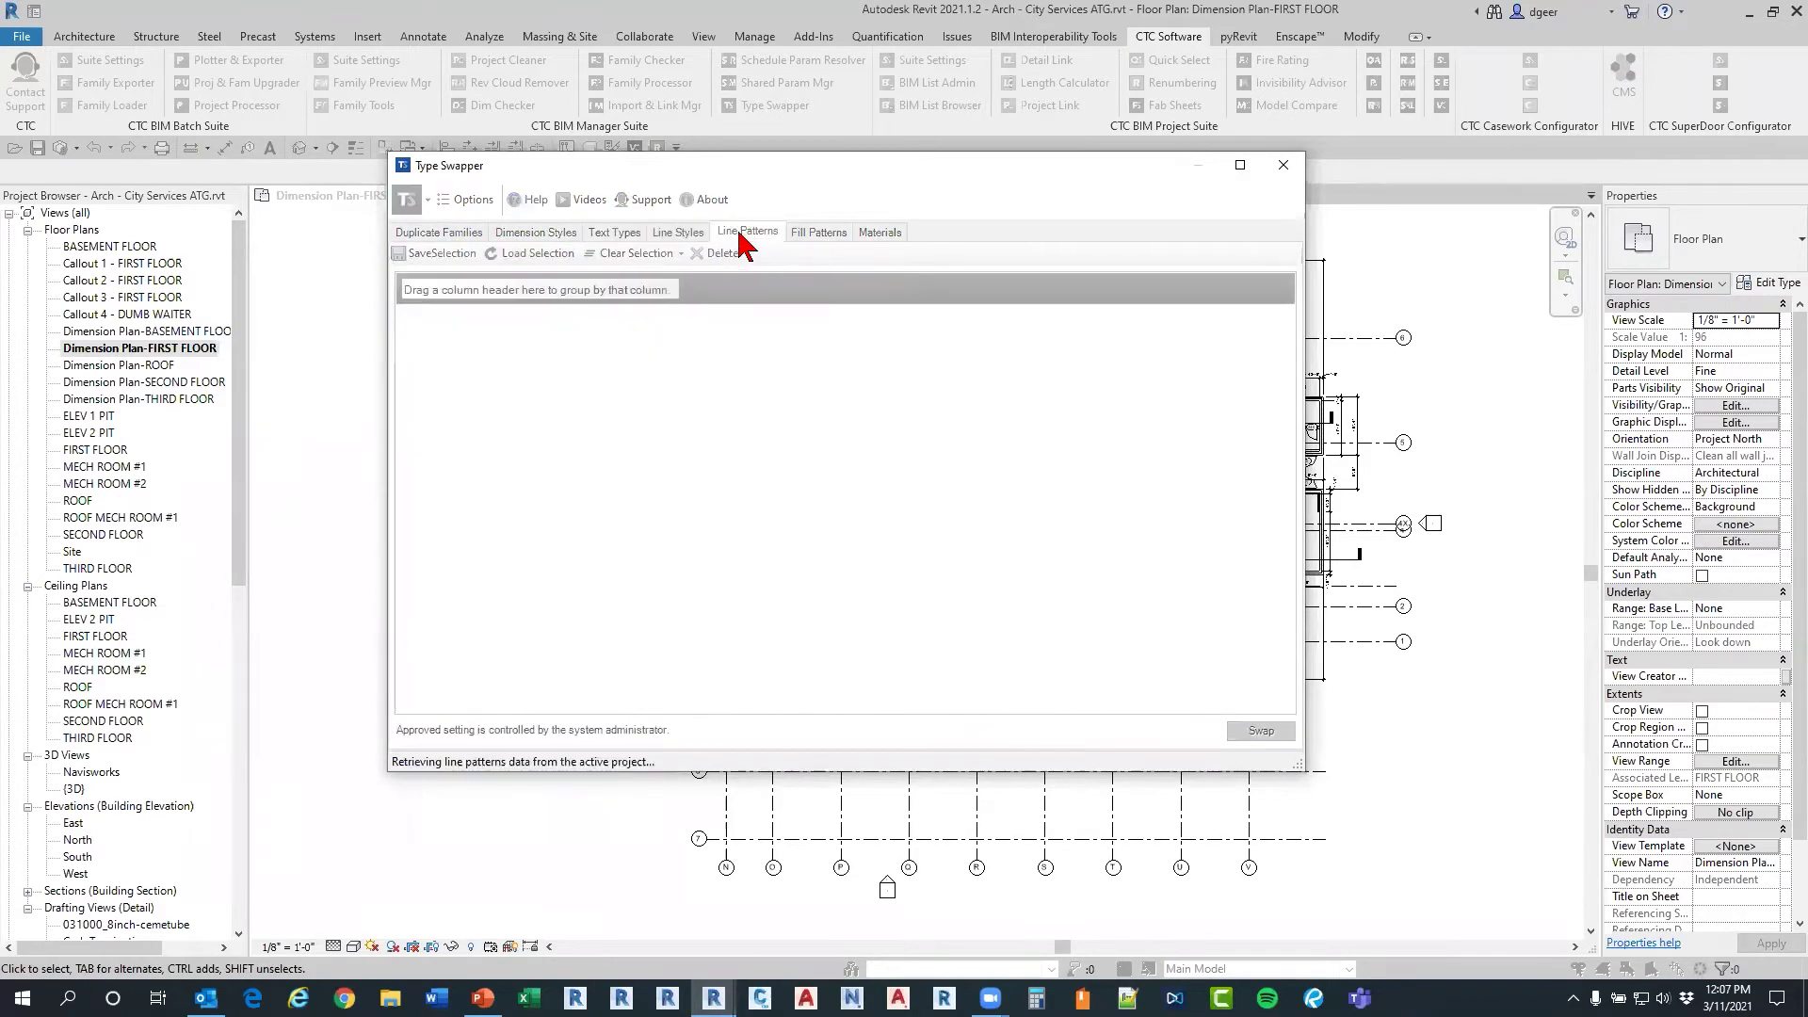
click(836, 237)
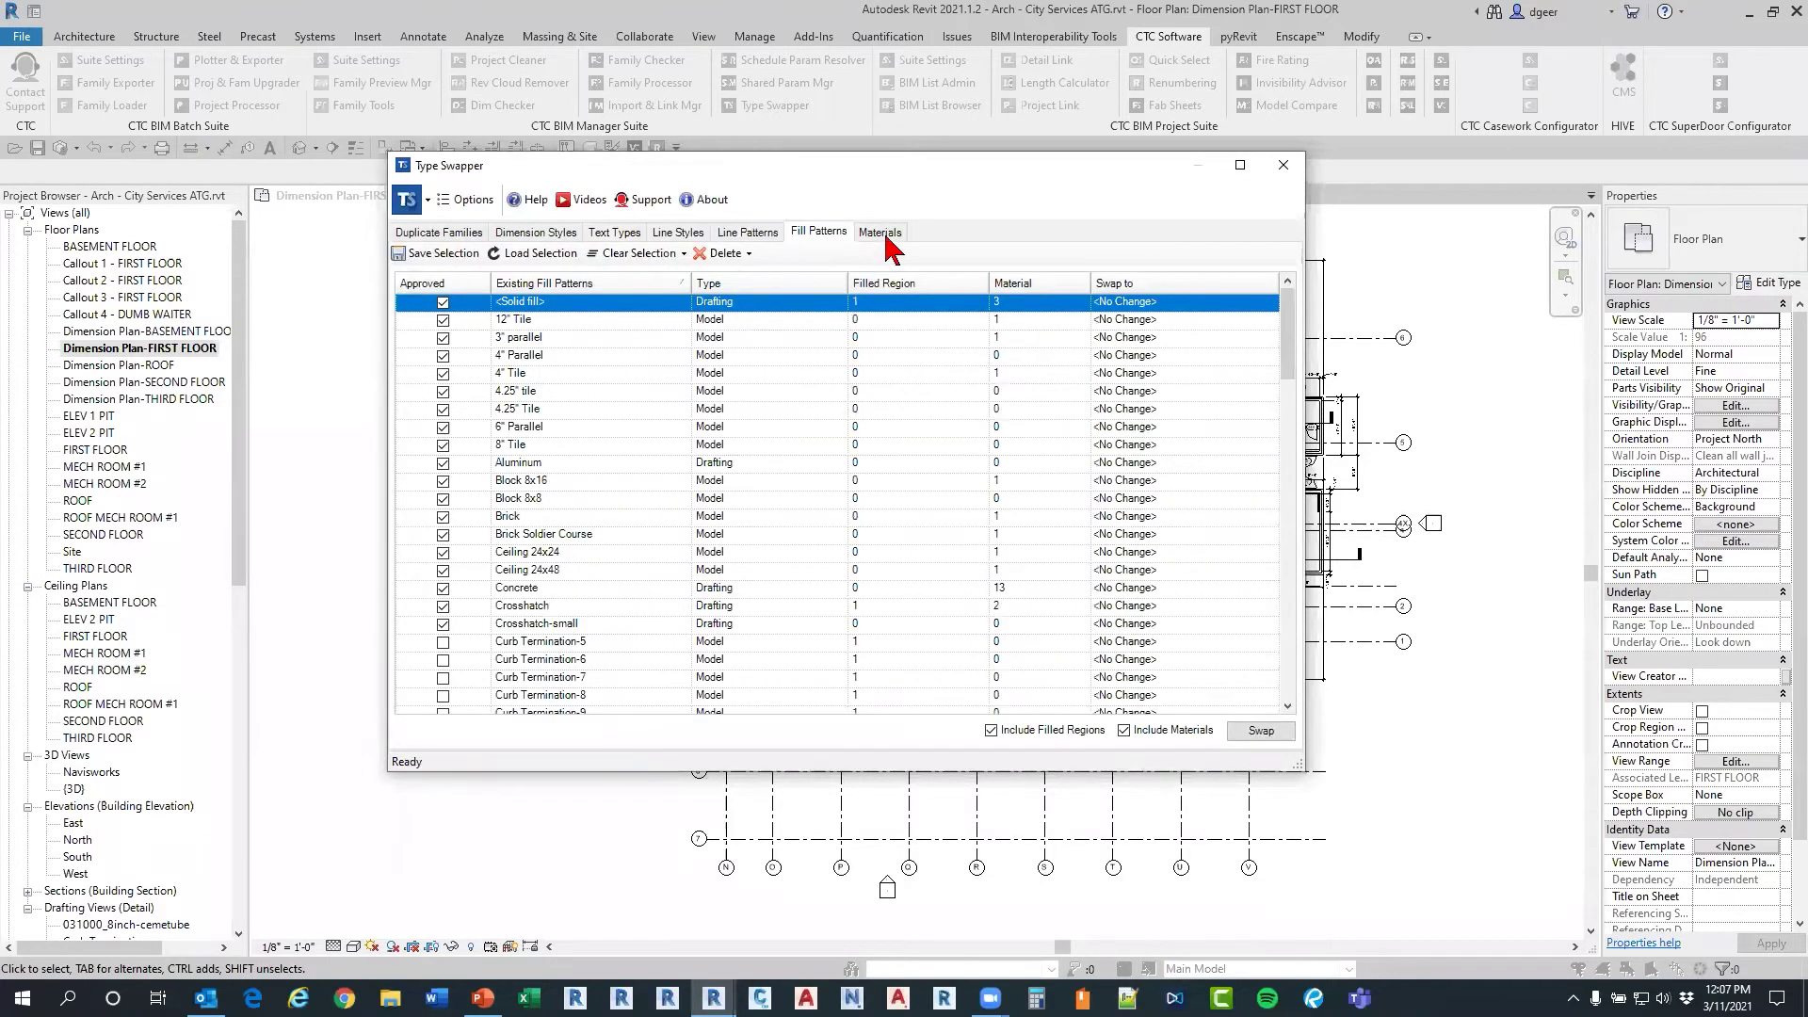
click(887, 237)
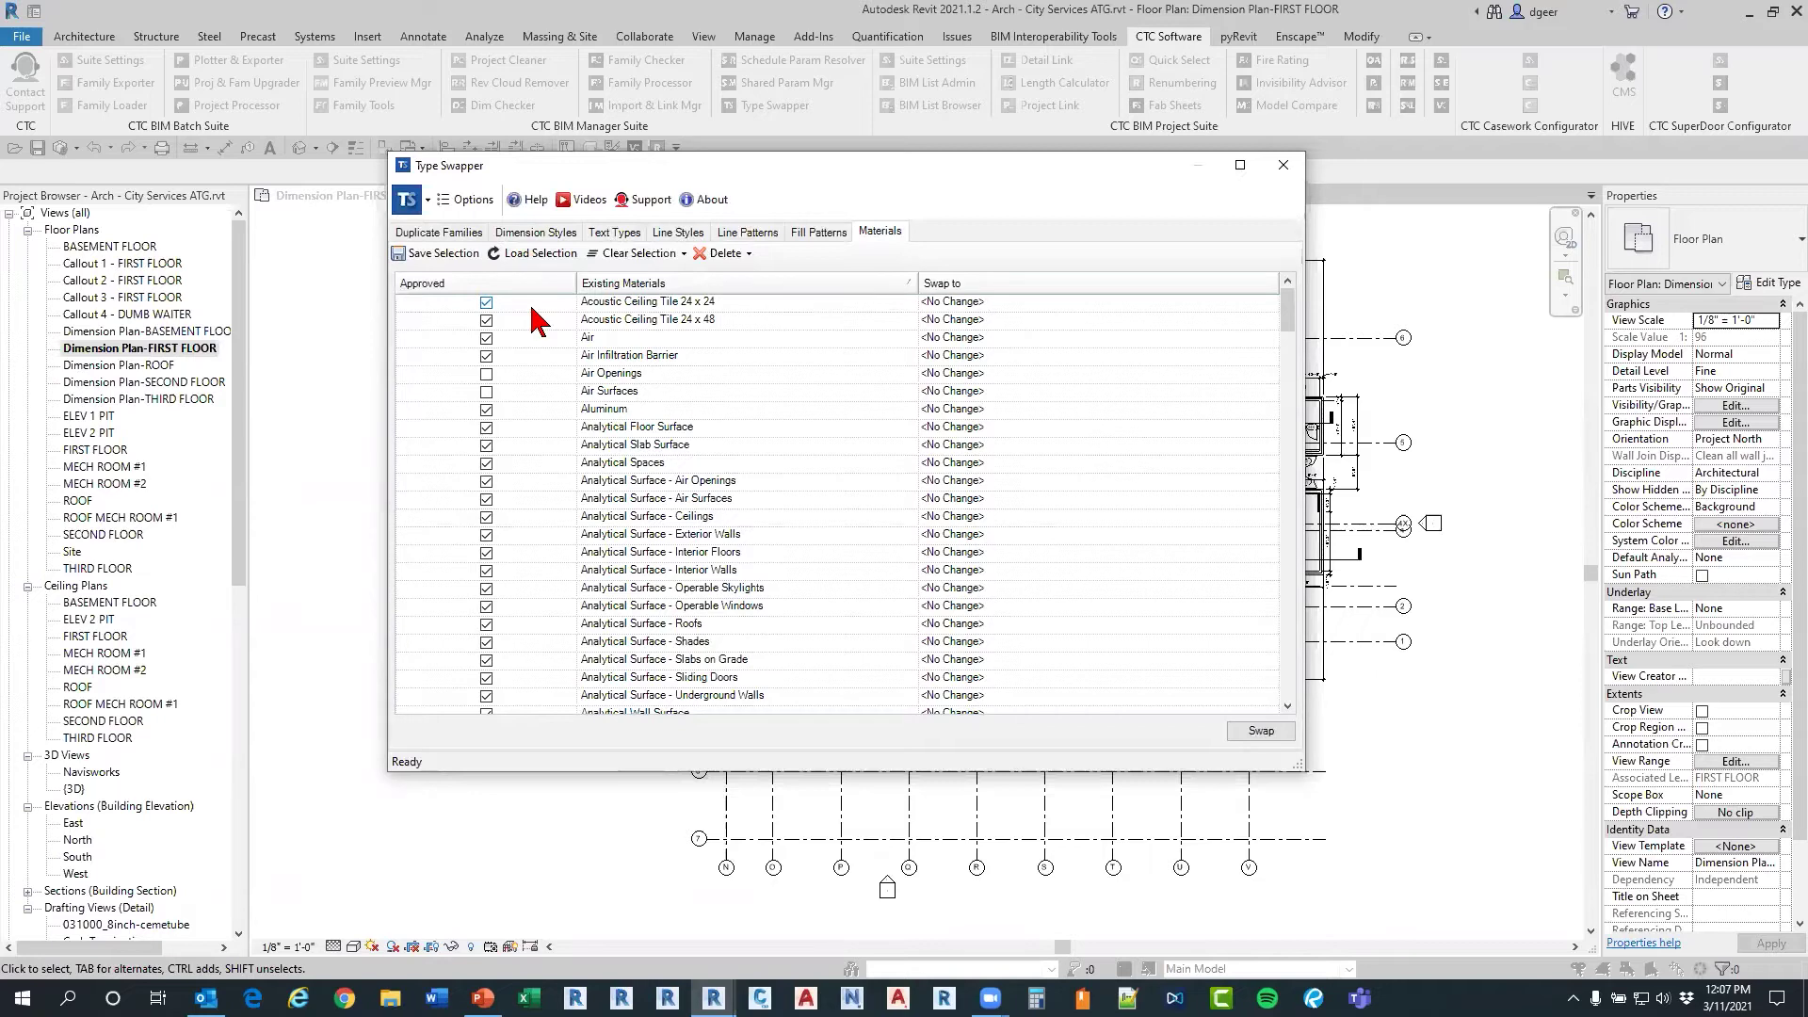
click(446, 235)
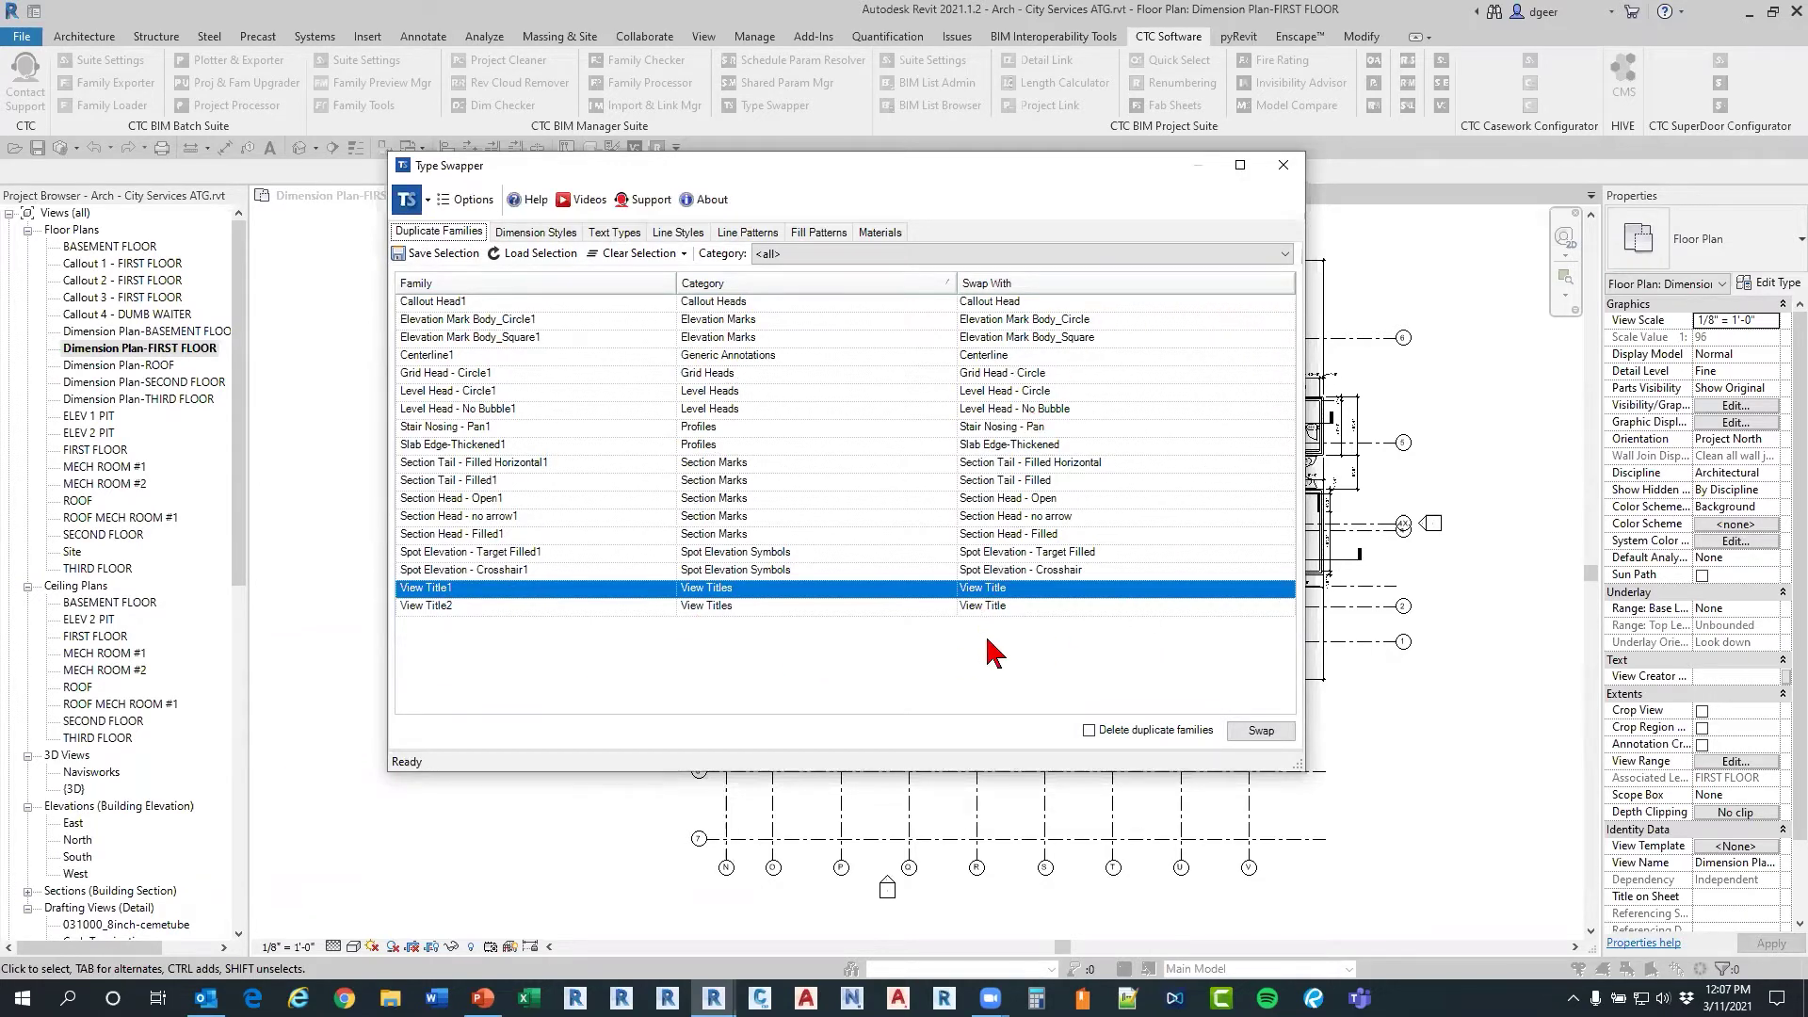
Step: Check the available replacement families for View Title2 and Callout Head1, keeping Callout Head as the replacement for Callout Head1
click(1287, 607)
click(1285, 608)
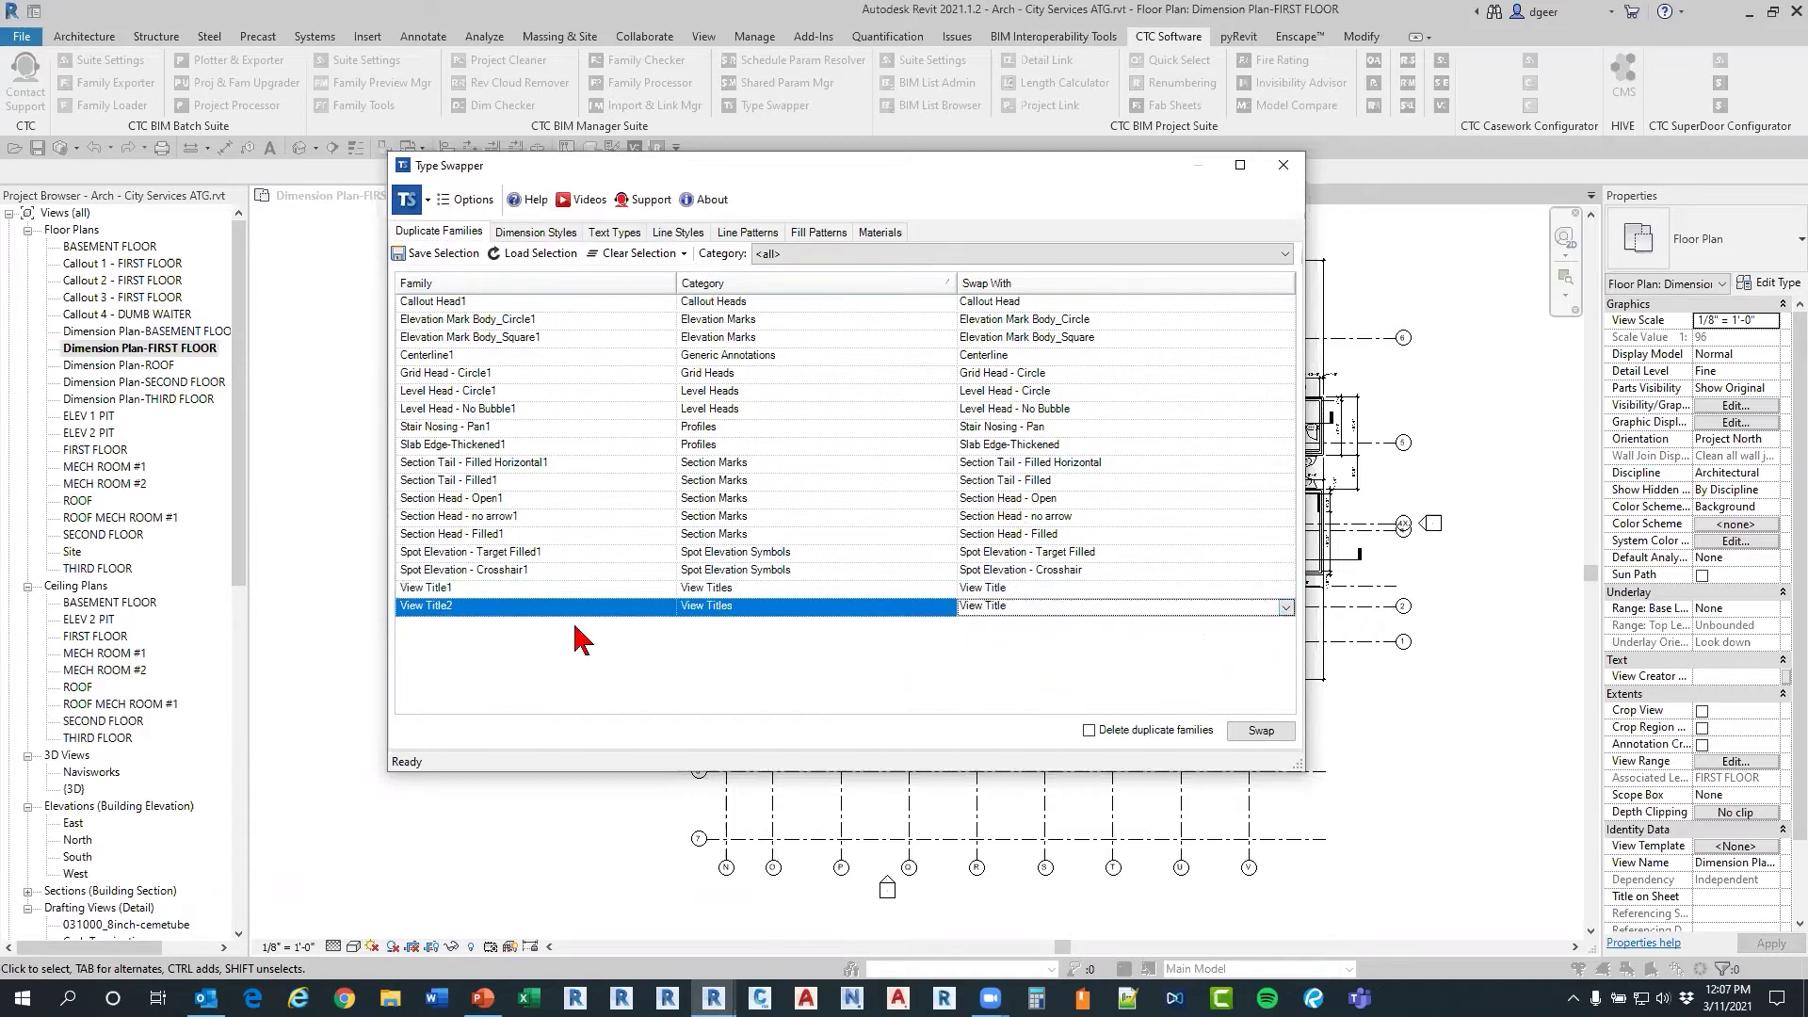
click(1286, 302)
click(1291, 303)
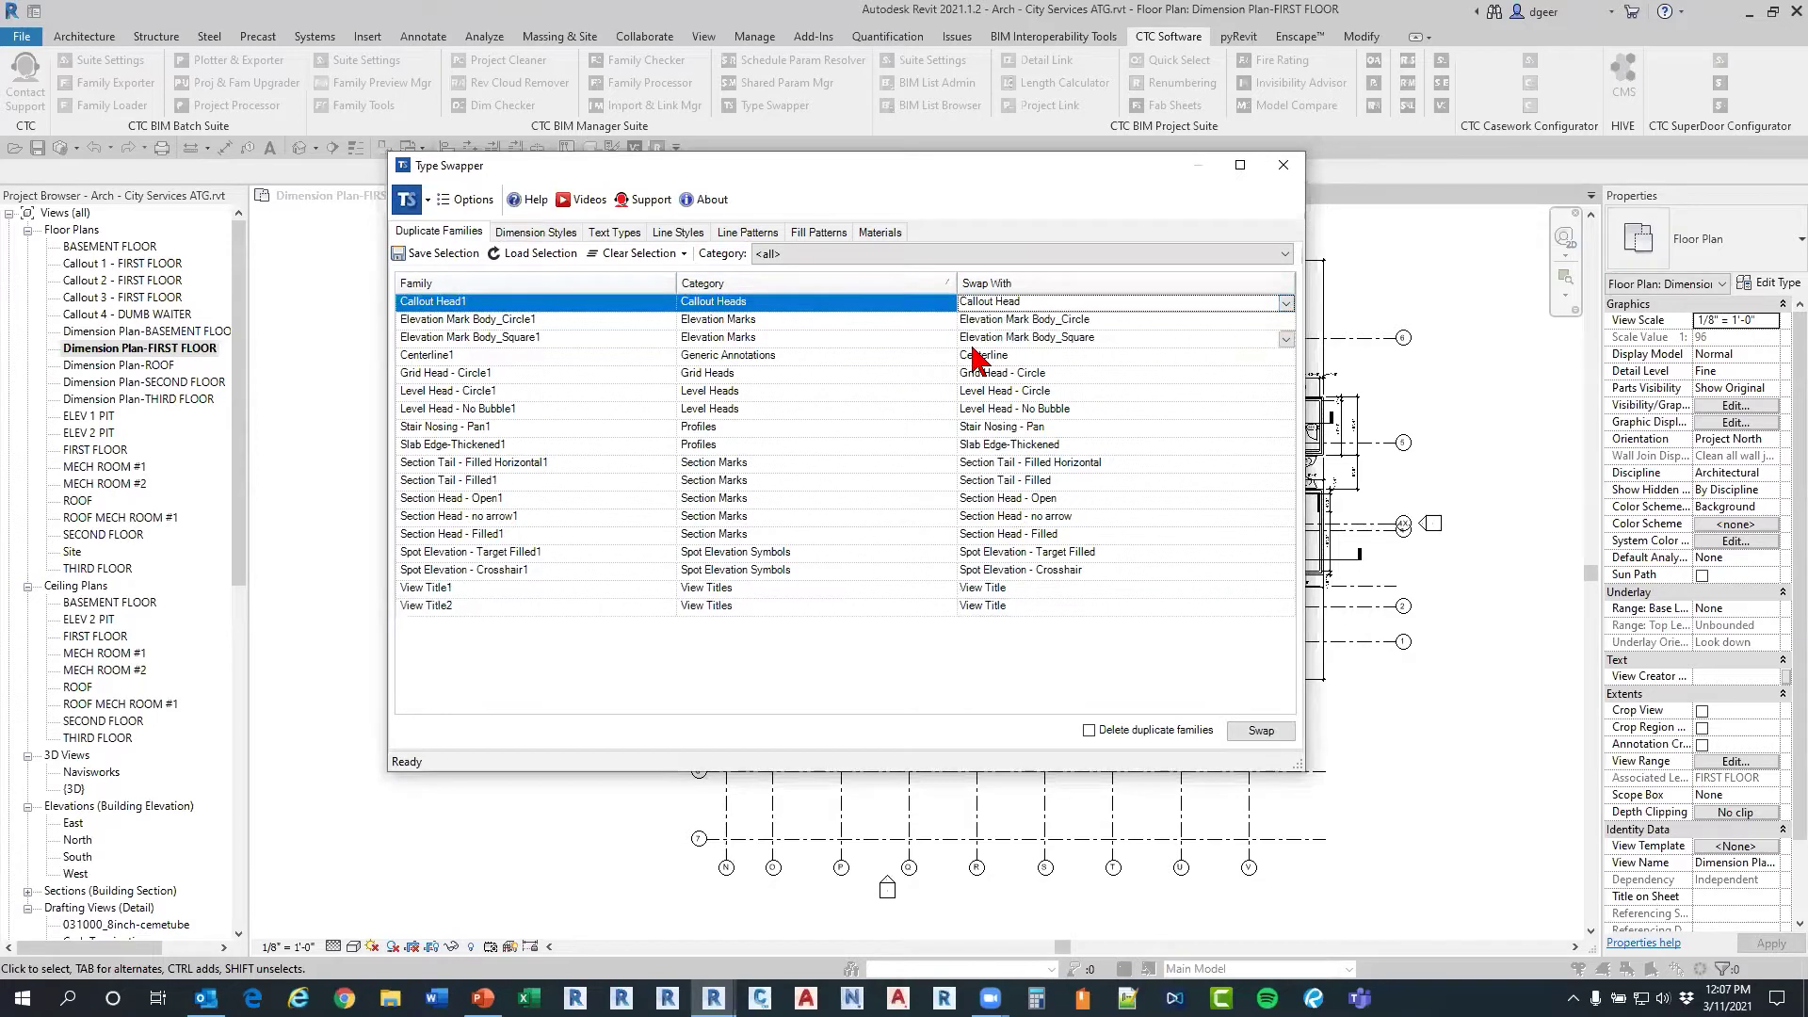
click(1287, 302)
click(1073, 320)
click(1285, 304)
click(1024, 333)
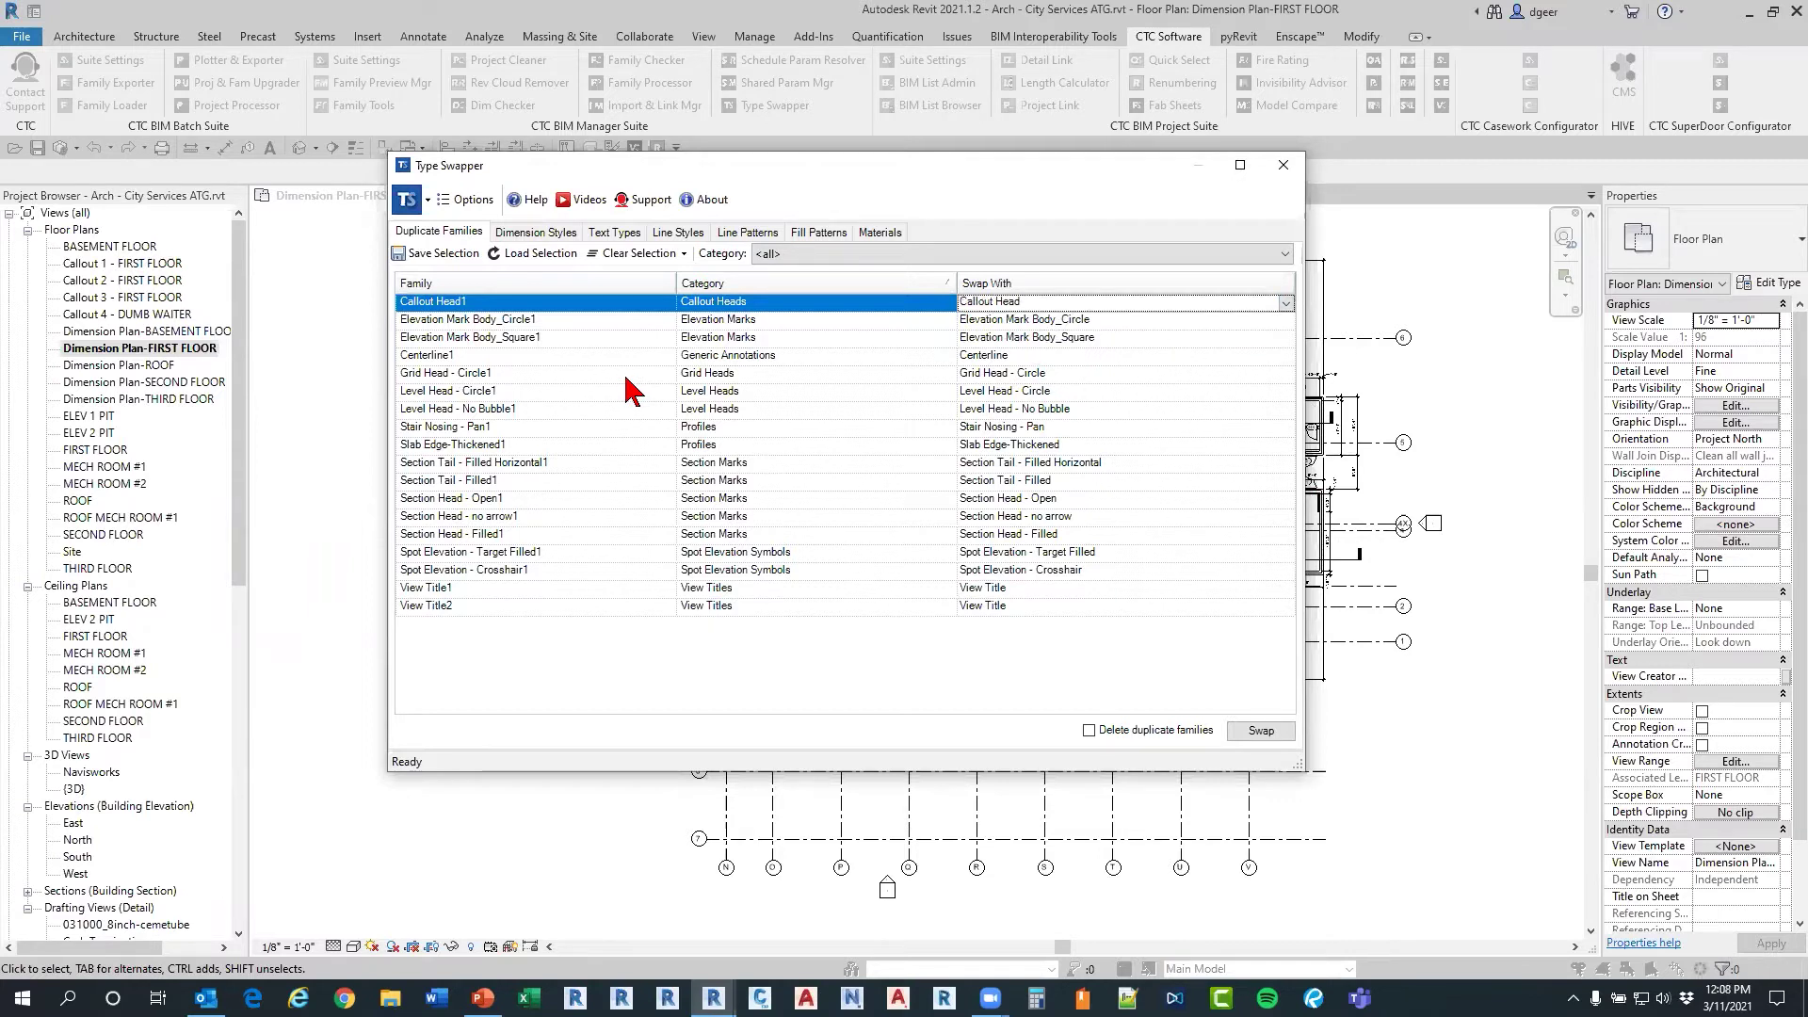
Step: Swap all listed duplicate families with their originals, delete the duplicates, and close the event report
click(1091, 731)
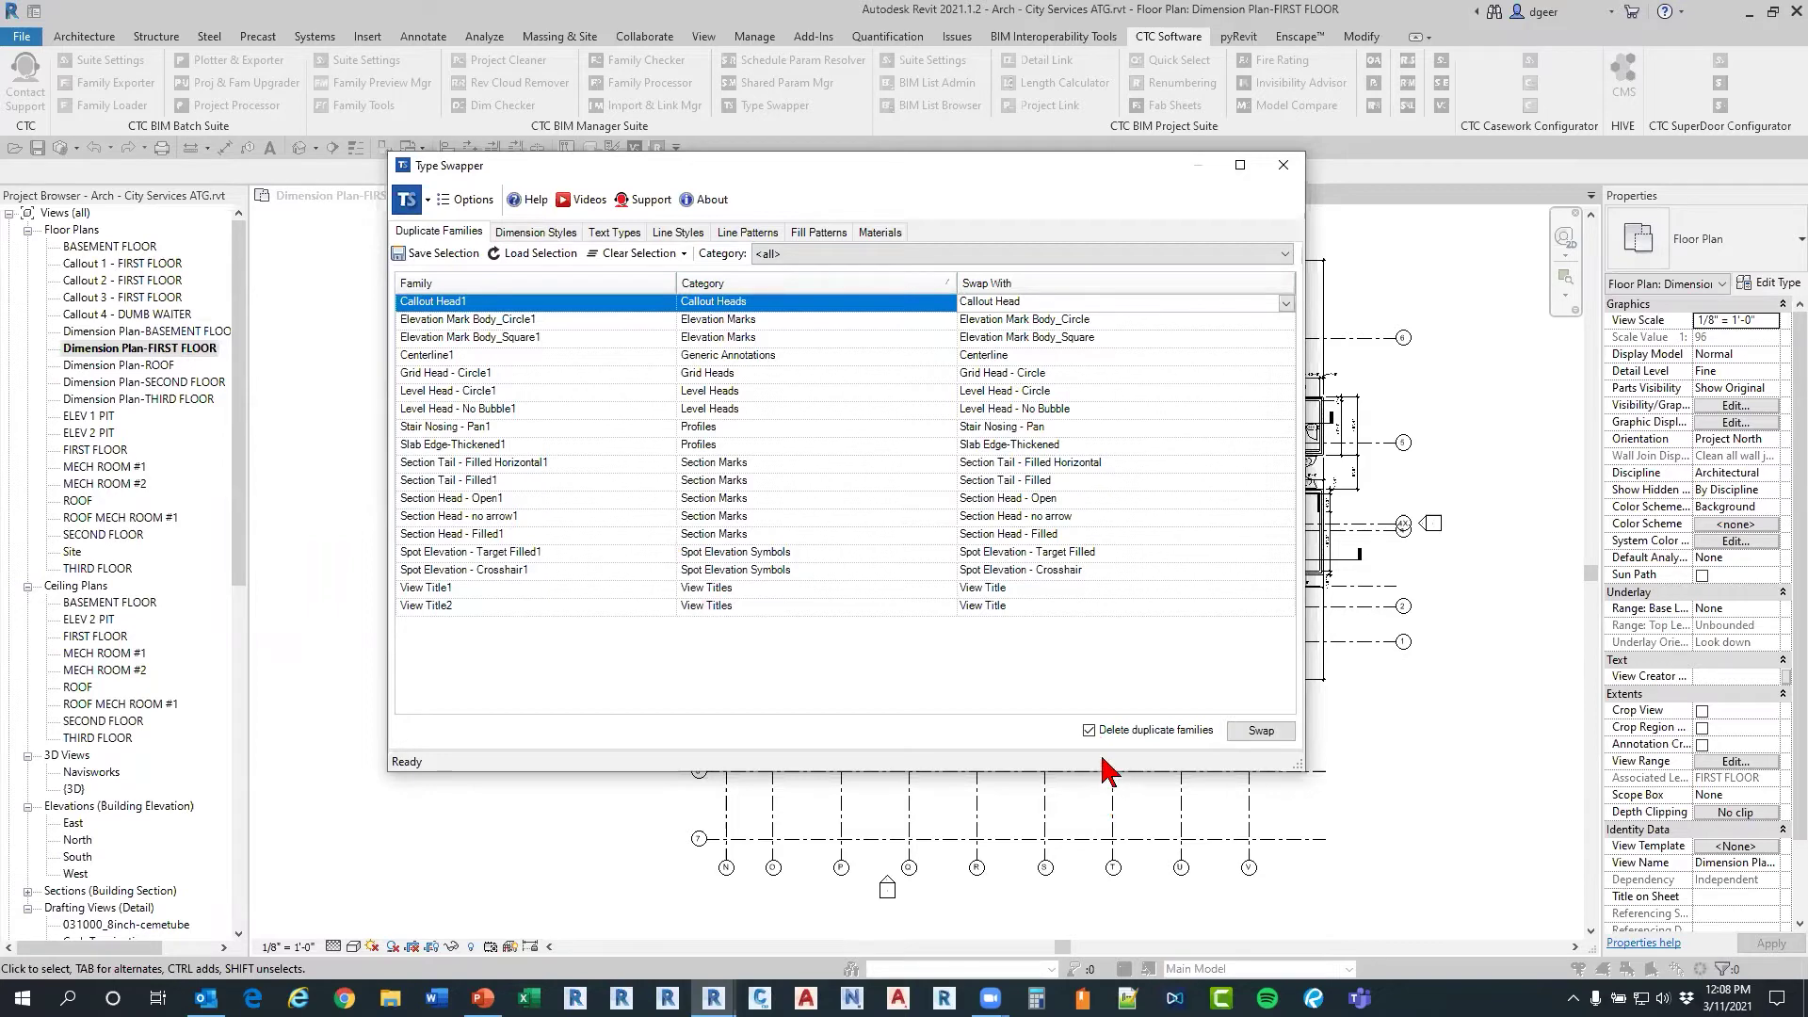
click(1252, 734)
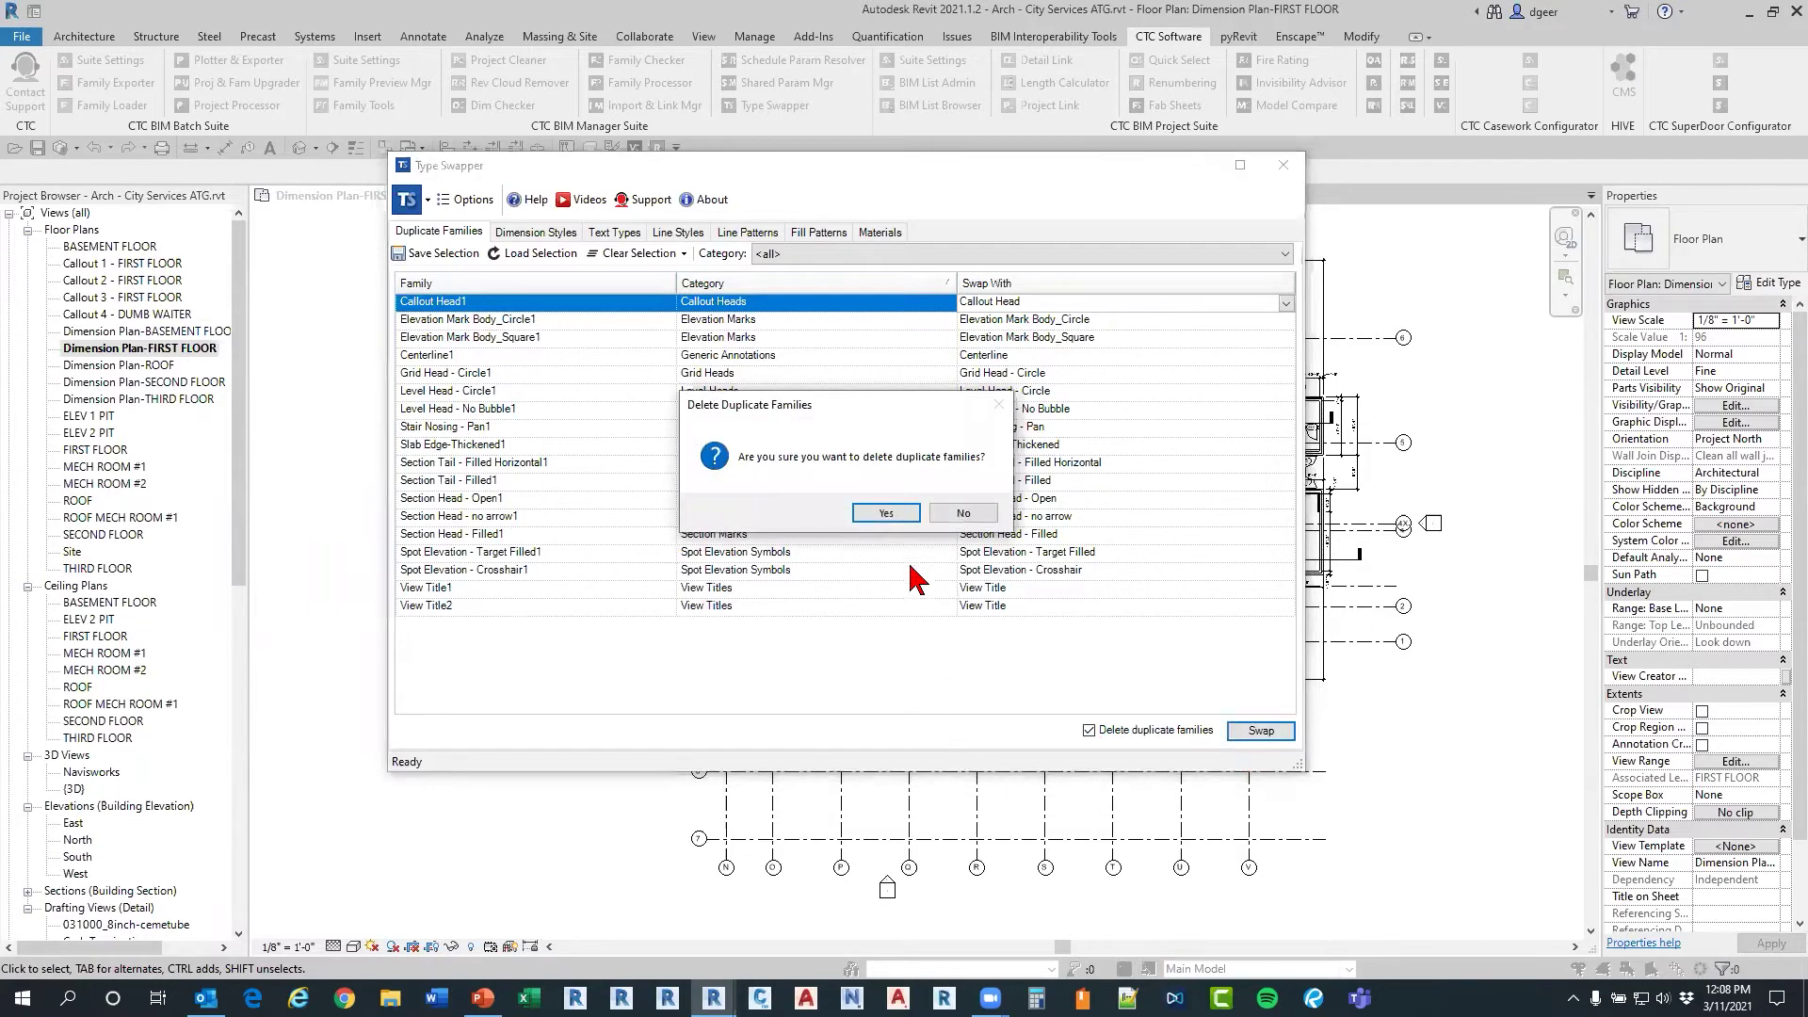
click(885, 513)
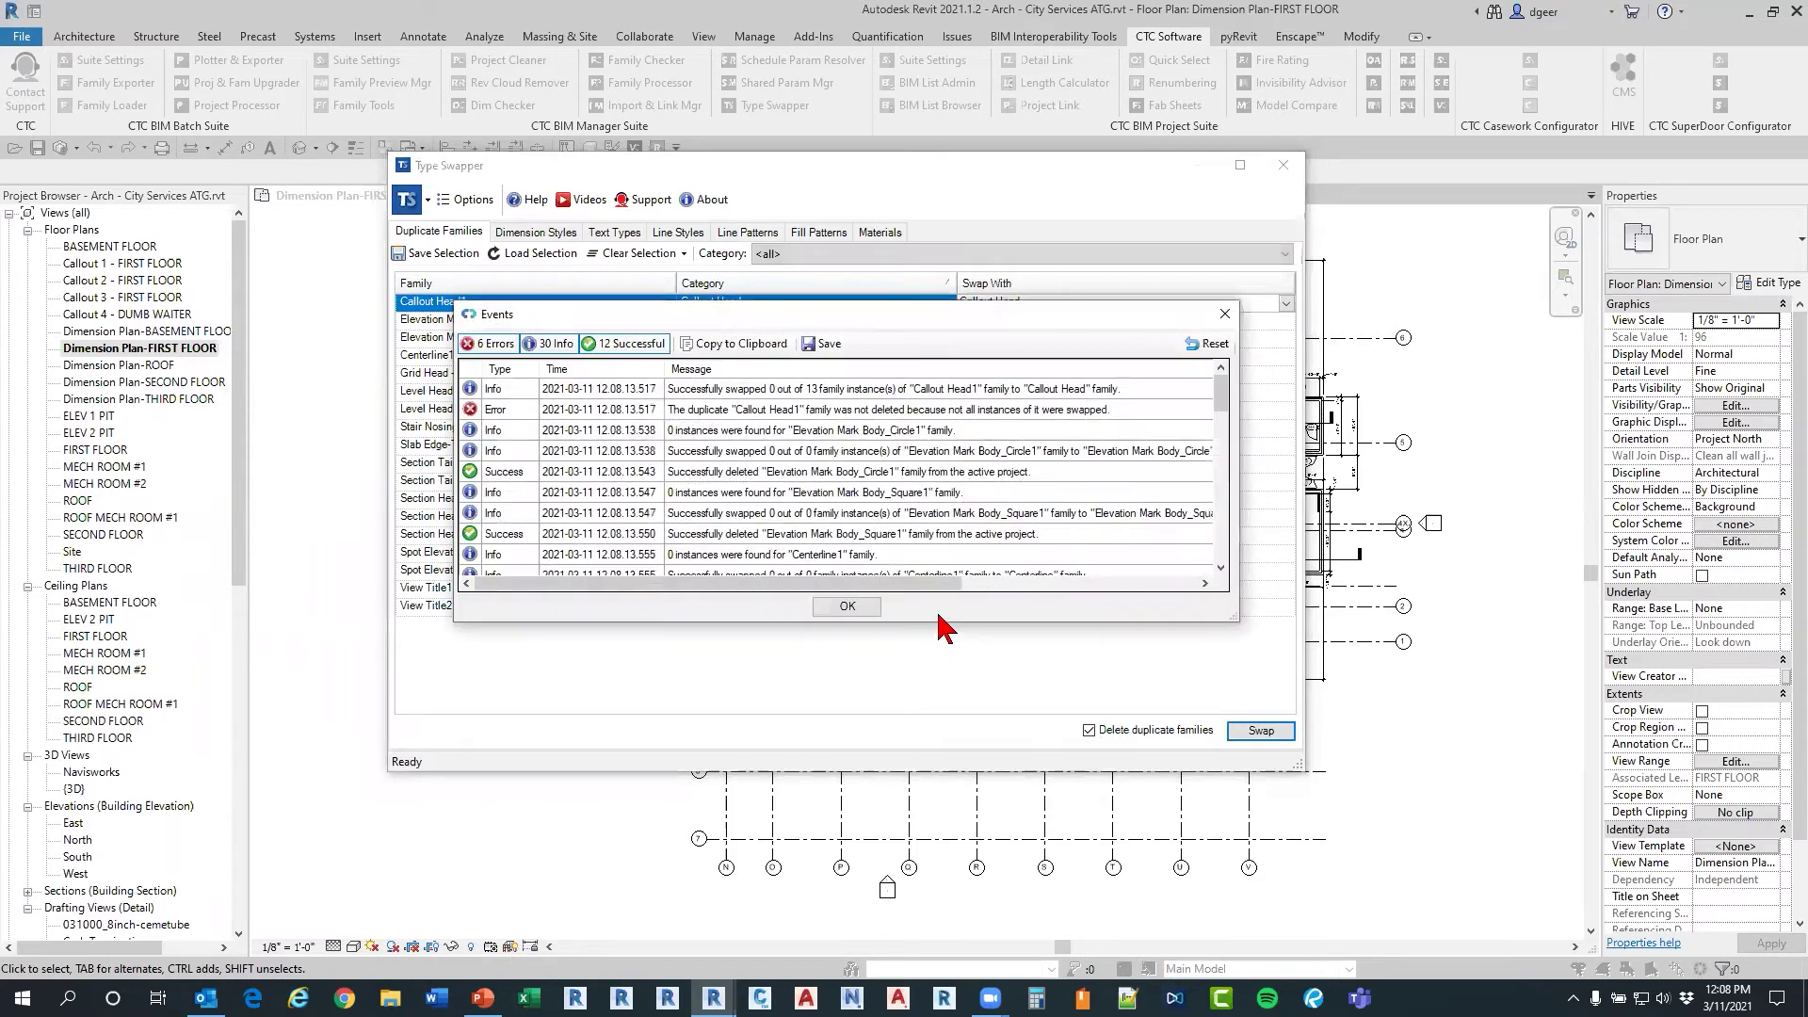
click(855, 609)
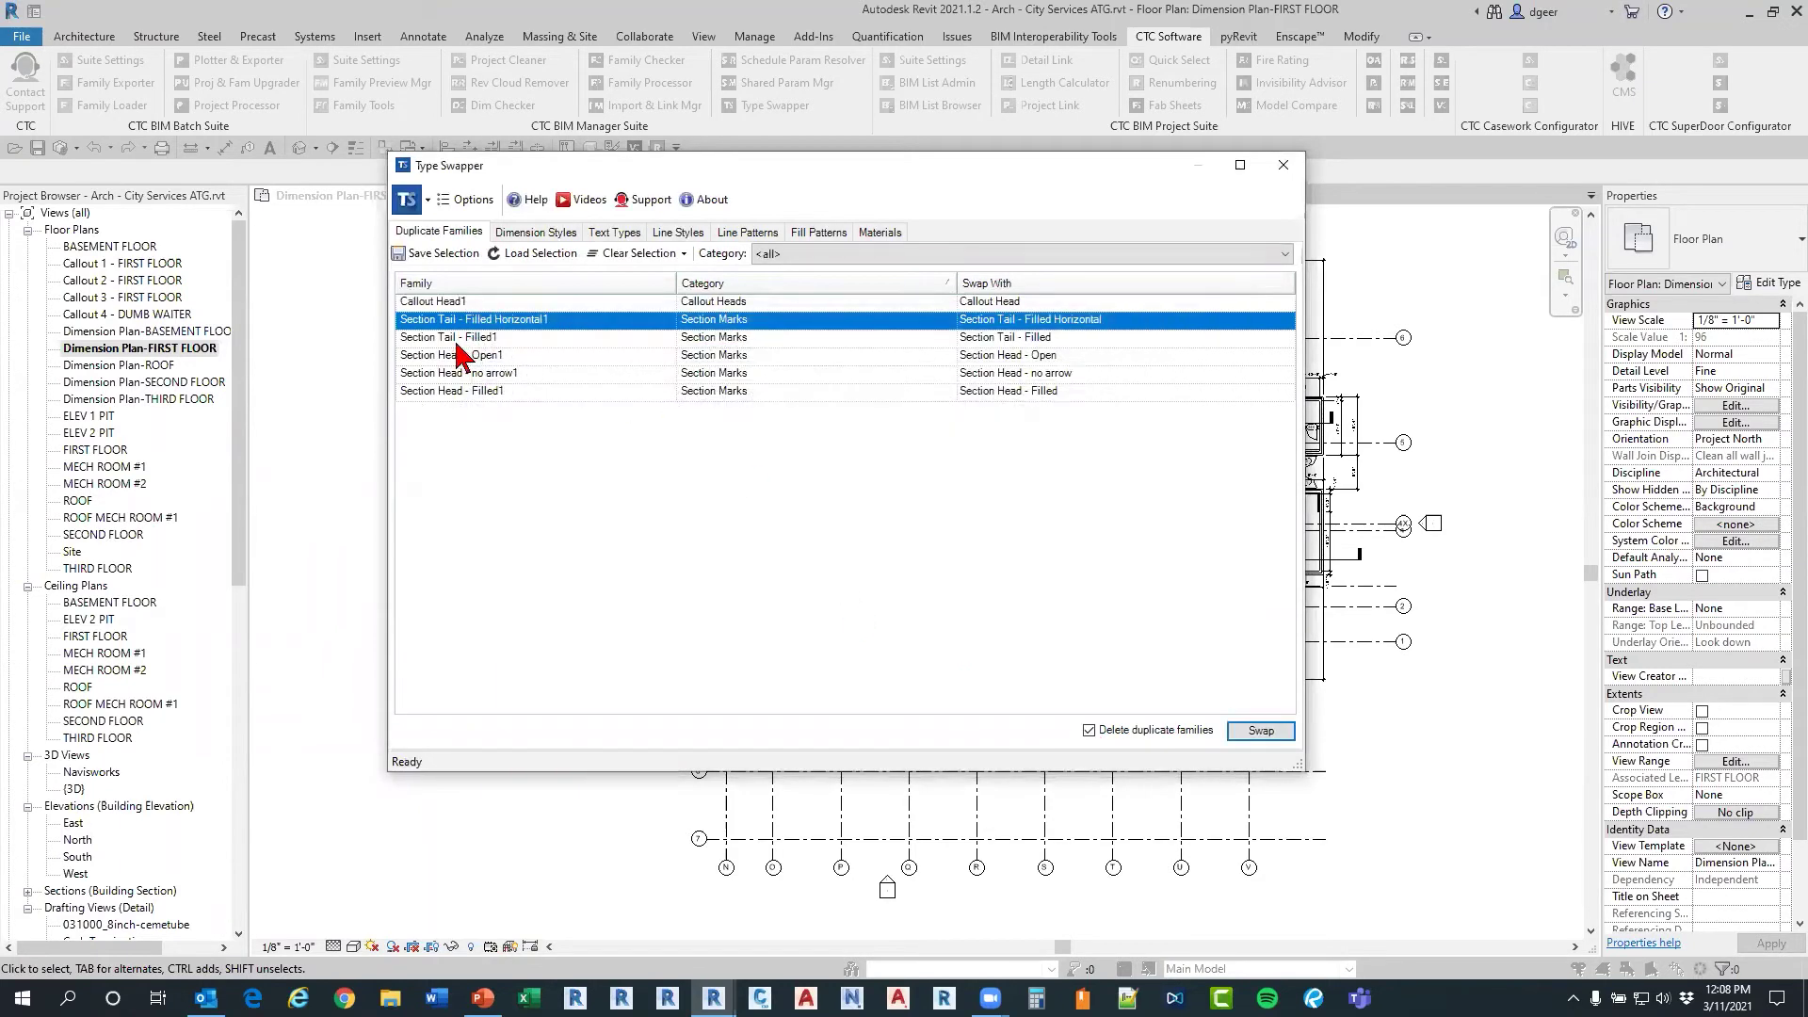
Step: Examine the callout head and section mark families still listed as duplicates
click(450, 304)
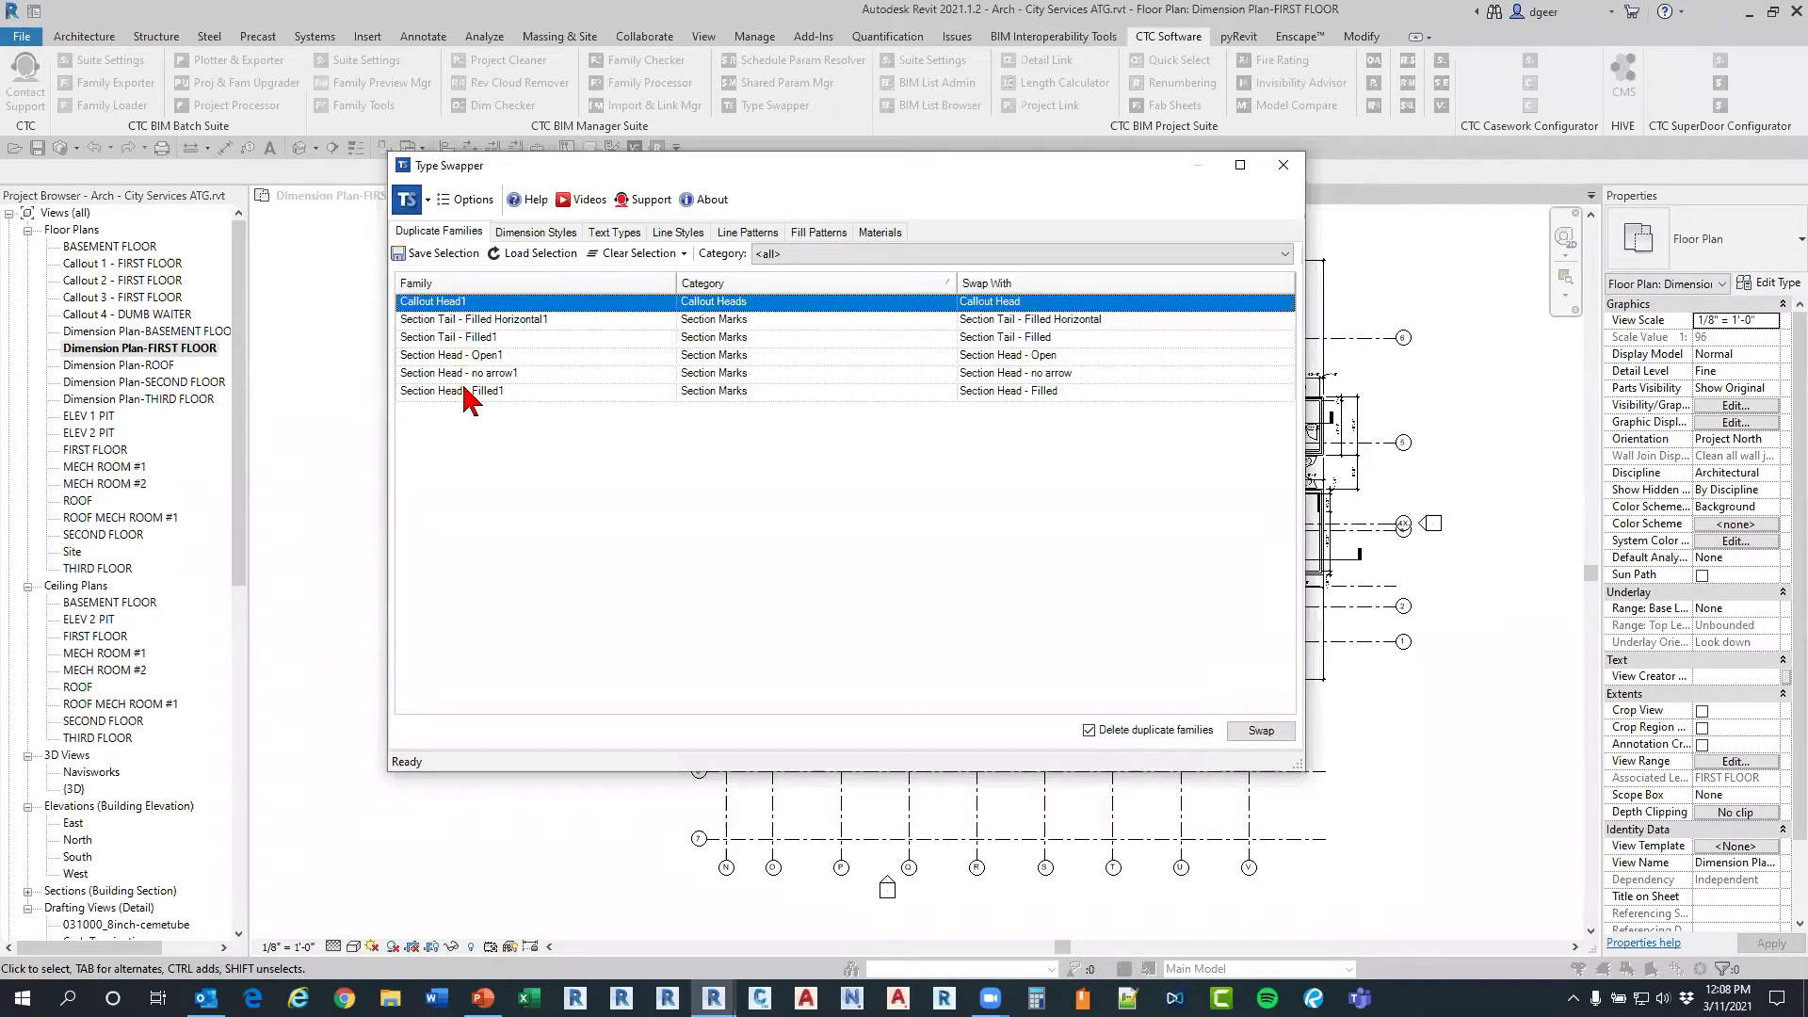
shift+click(468, 391)
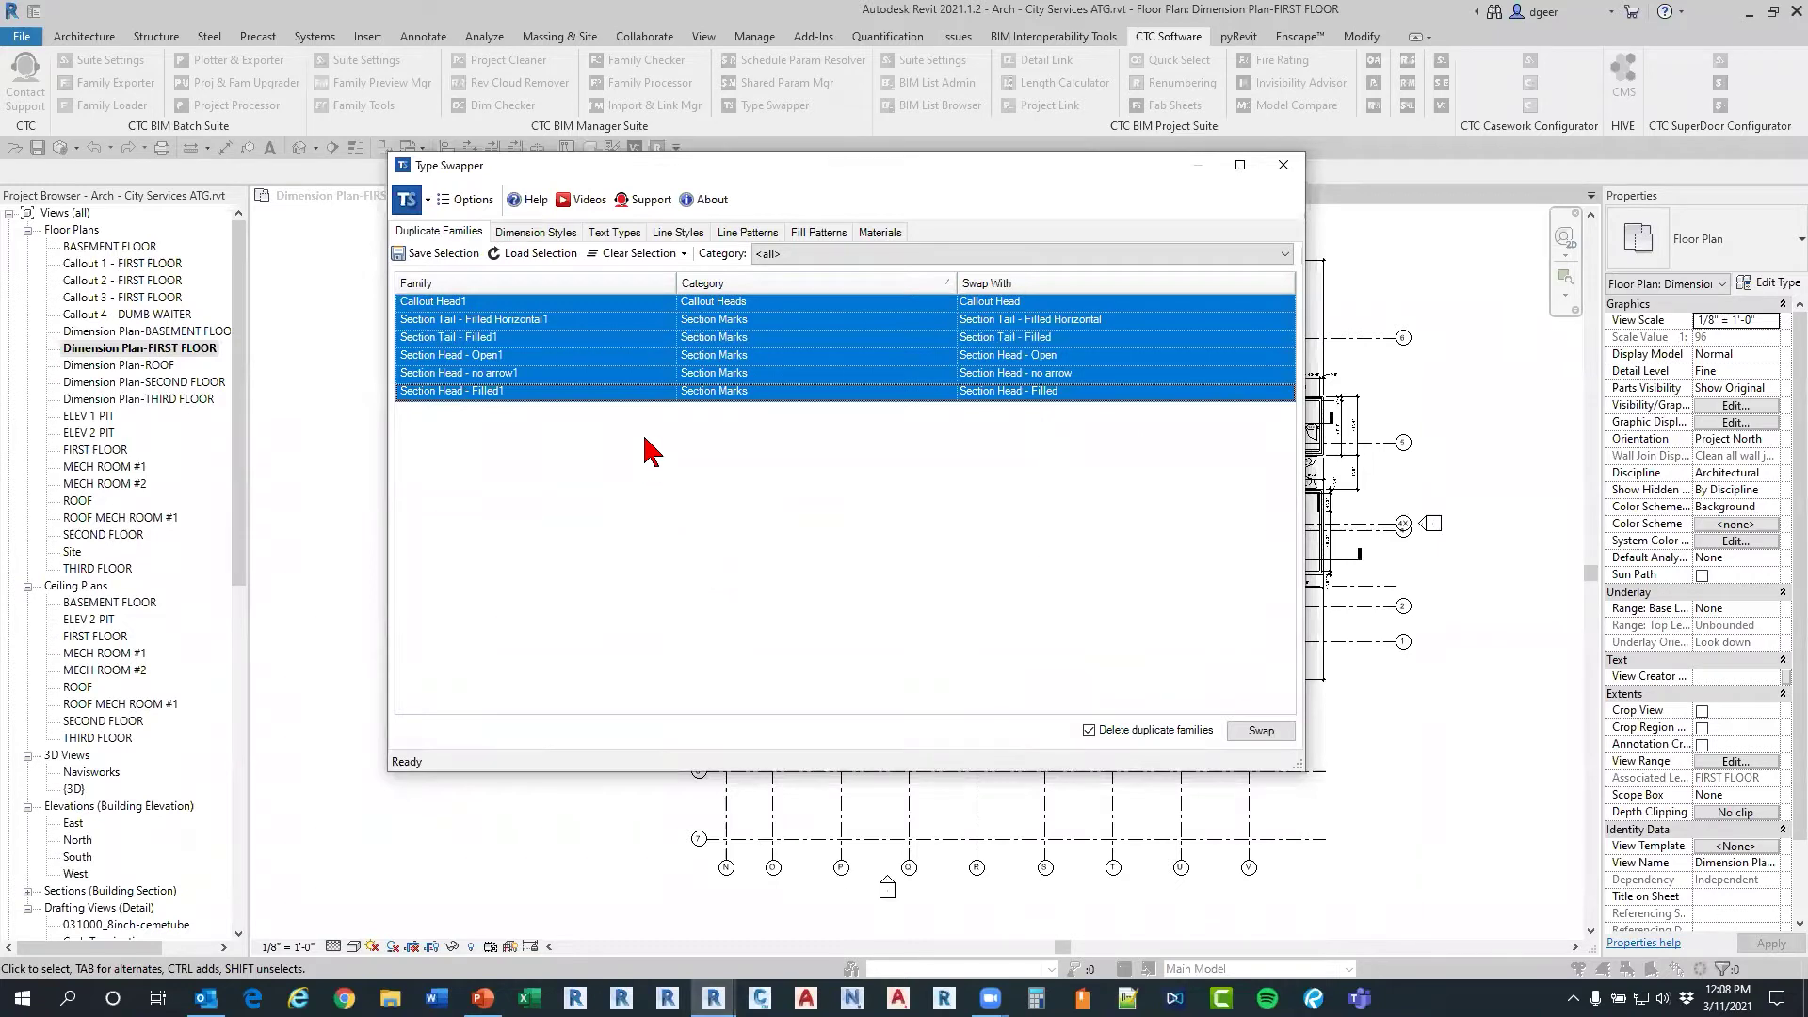
click(641, 321)
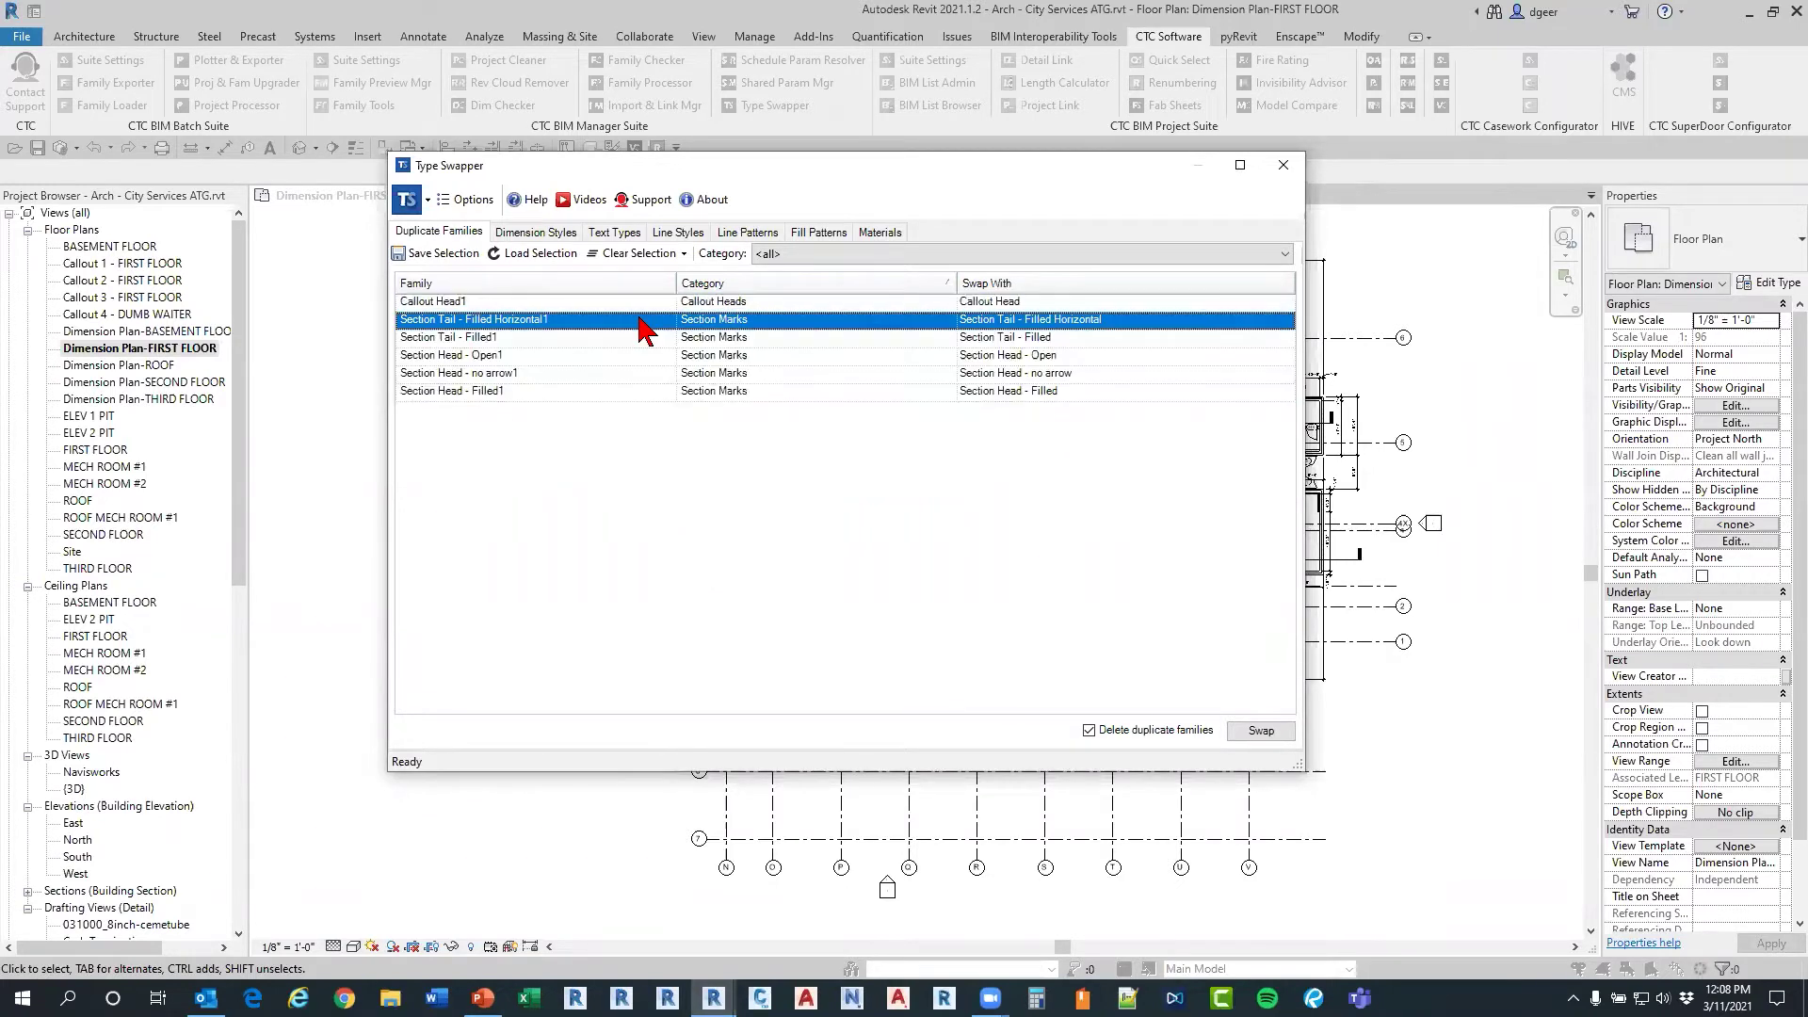
click(569, 303)
click(601, 391)
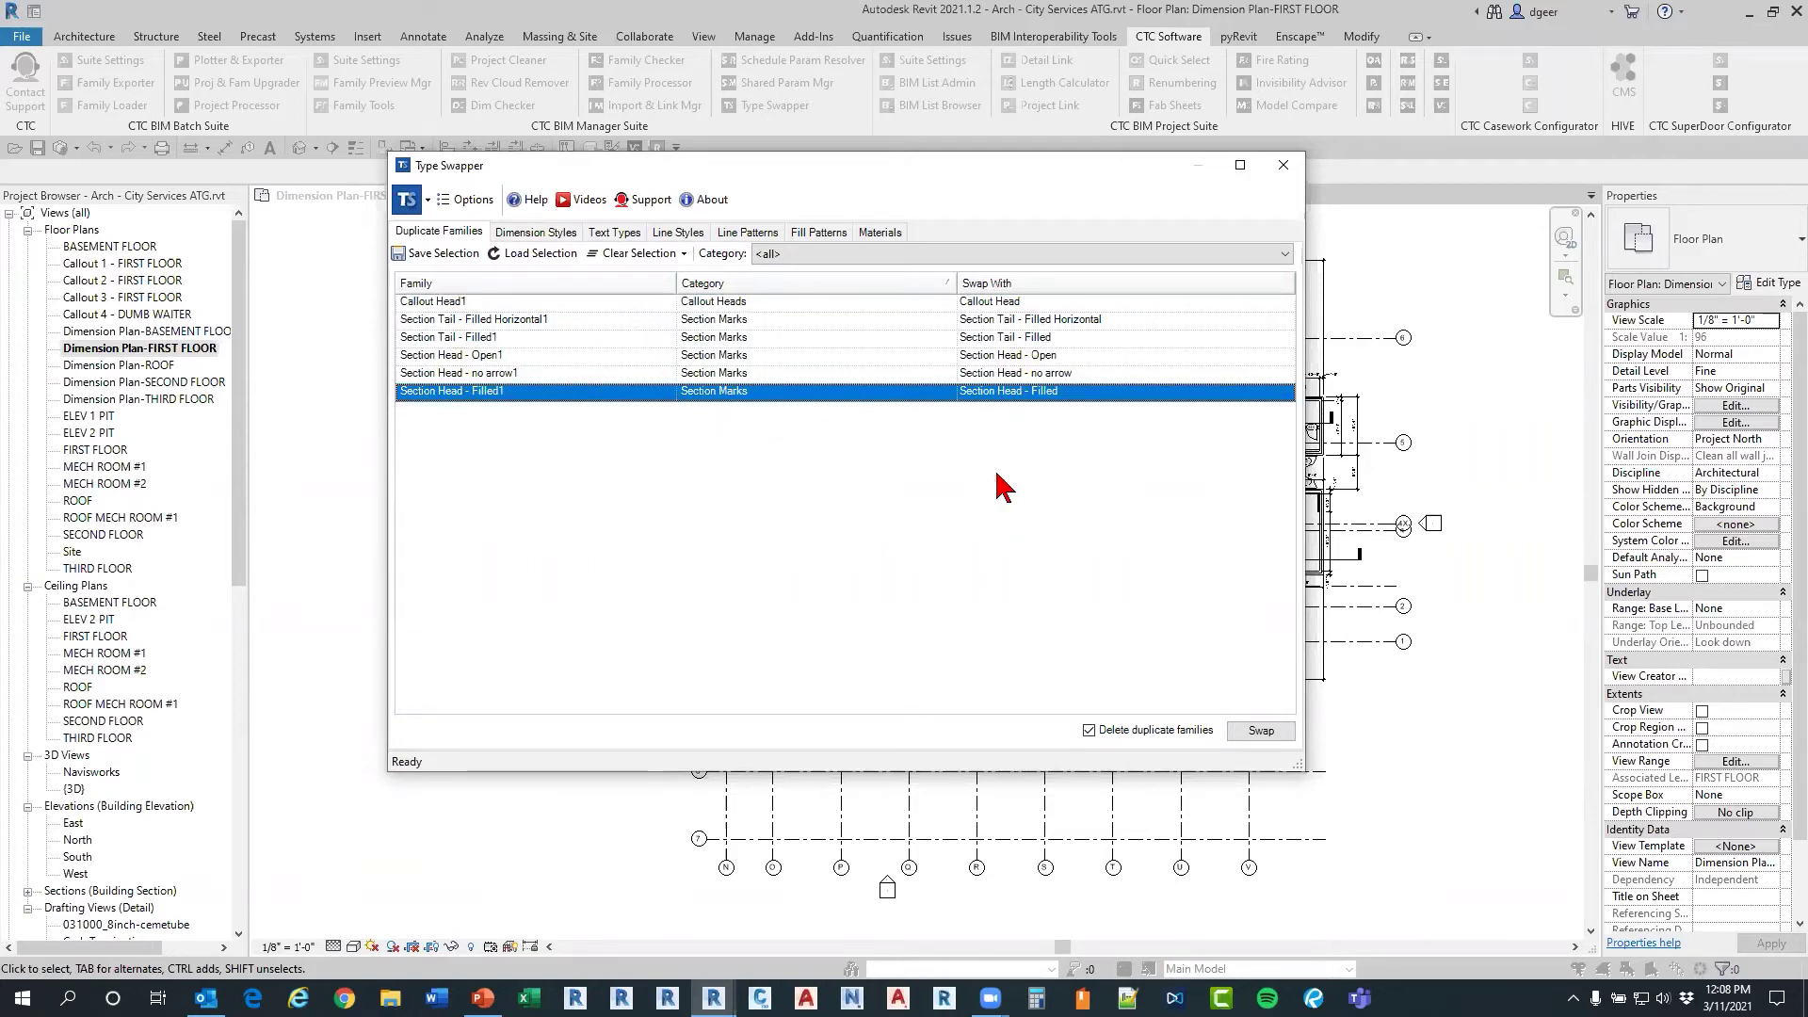
click(548, 303)
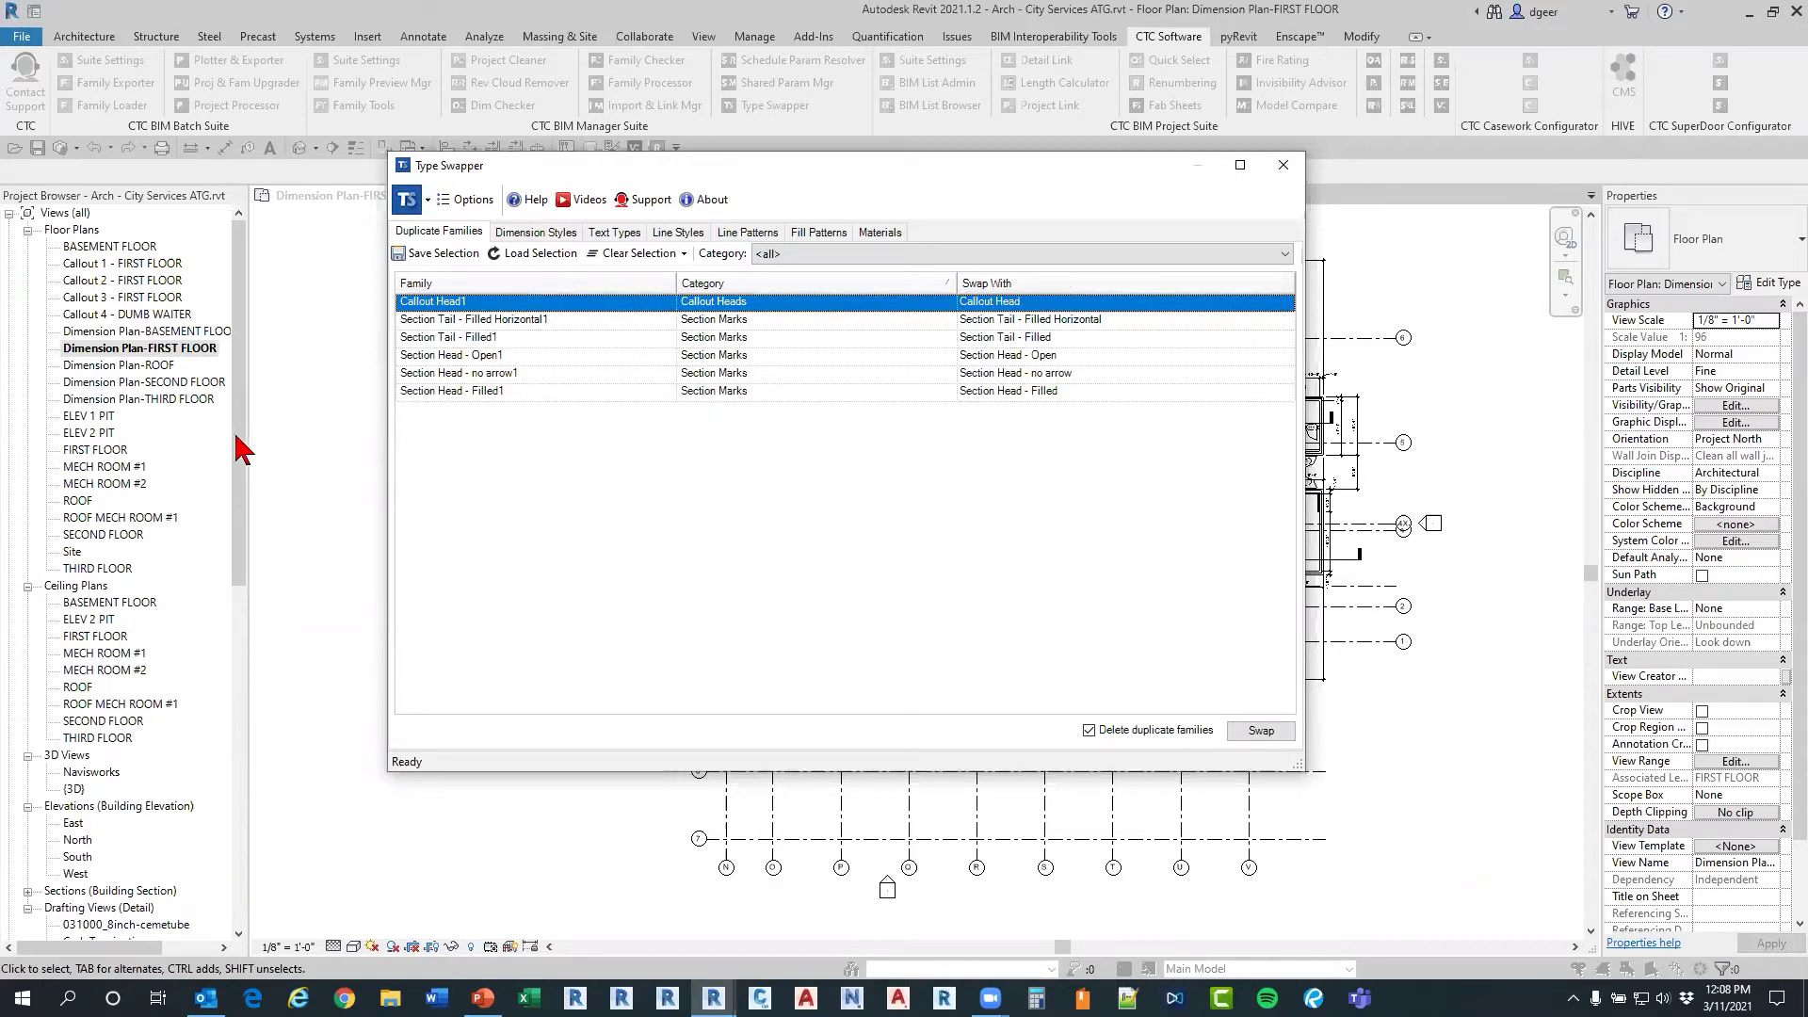
Step: Close Type Swapper and delete the Callout Head1 family from the project's annotation symbols
click(1300, 166)
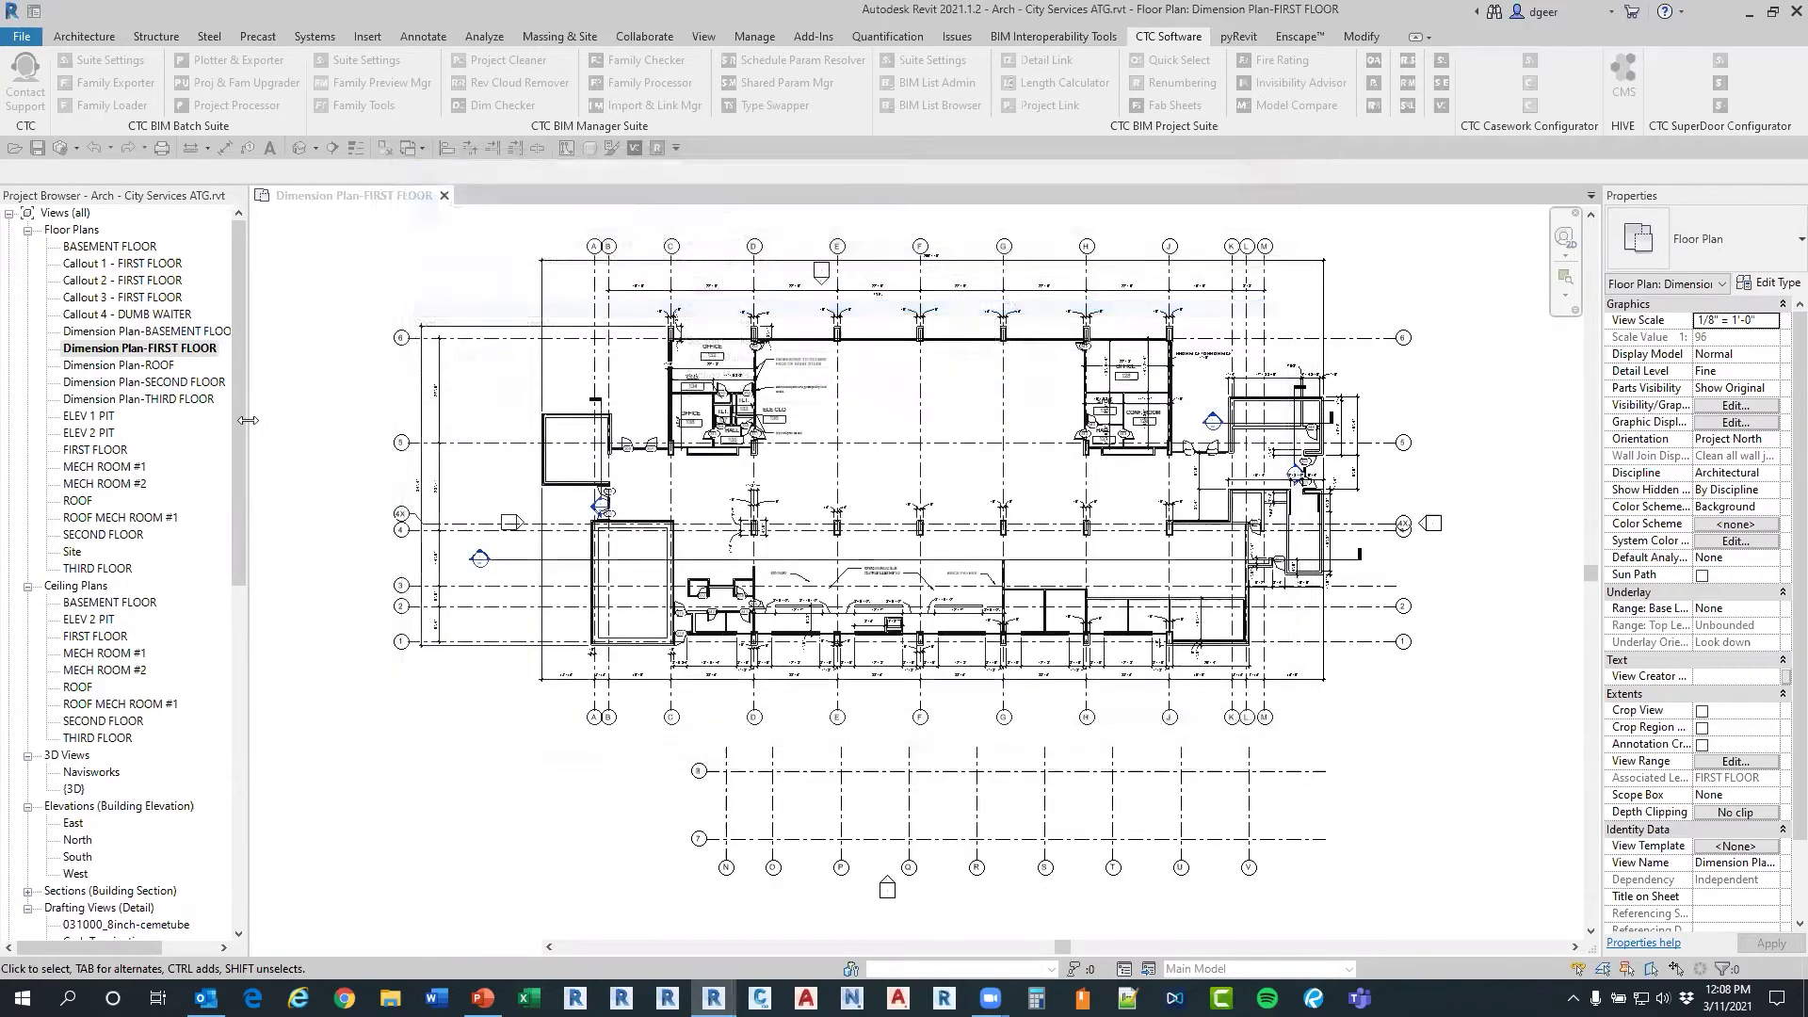
drag(241, 421, 235, 808)
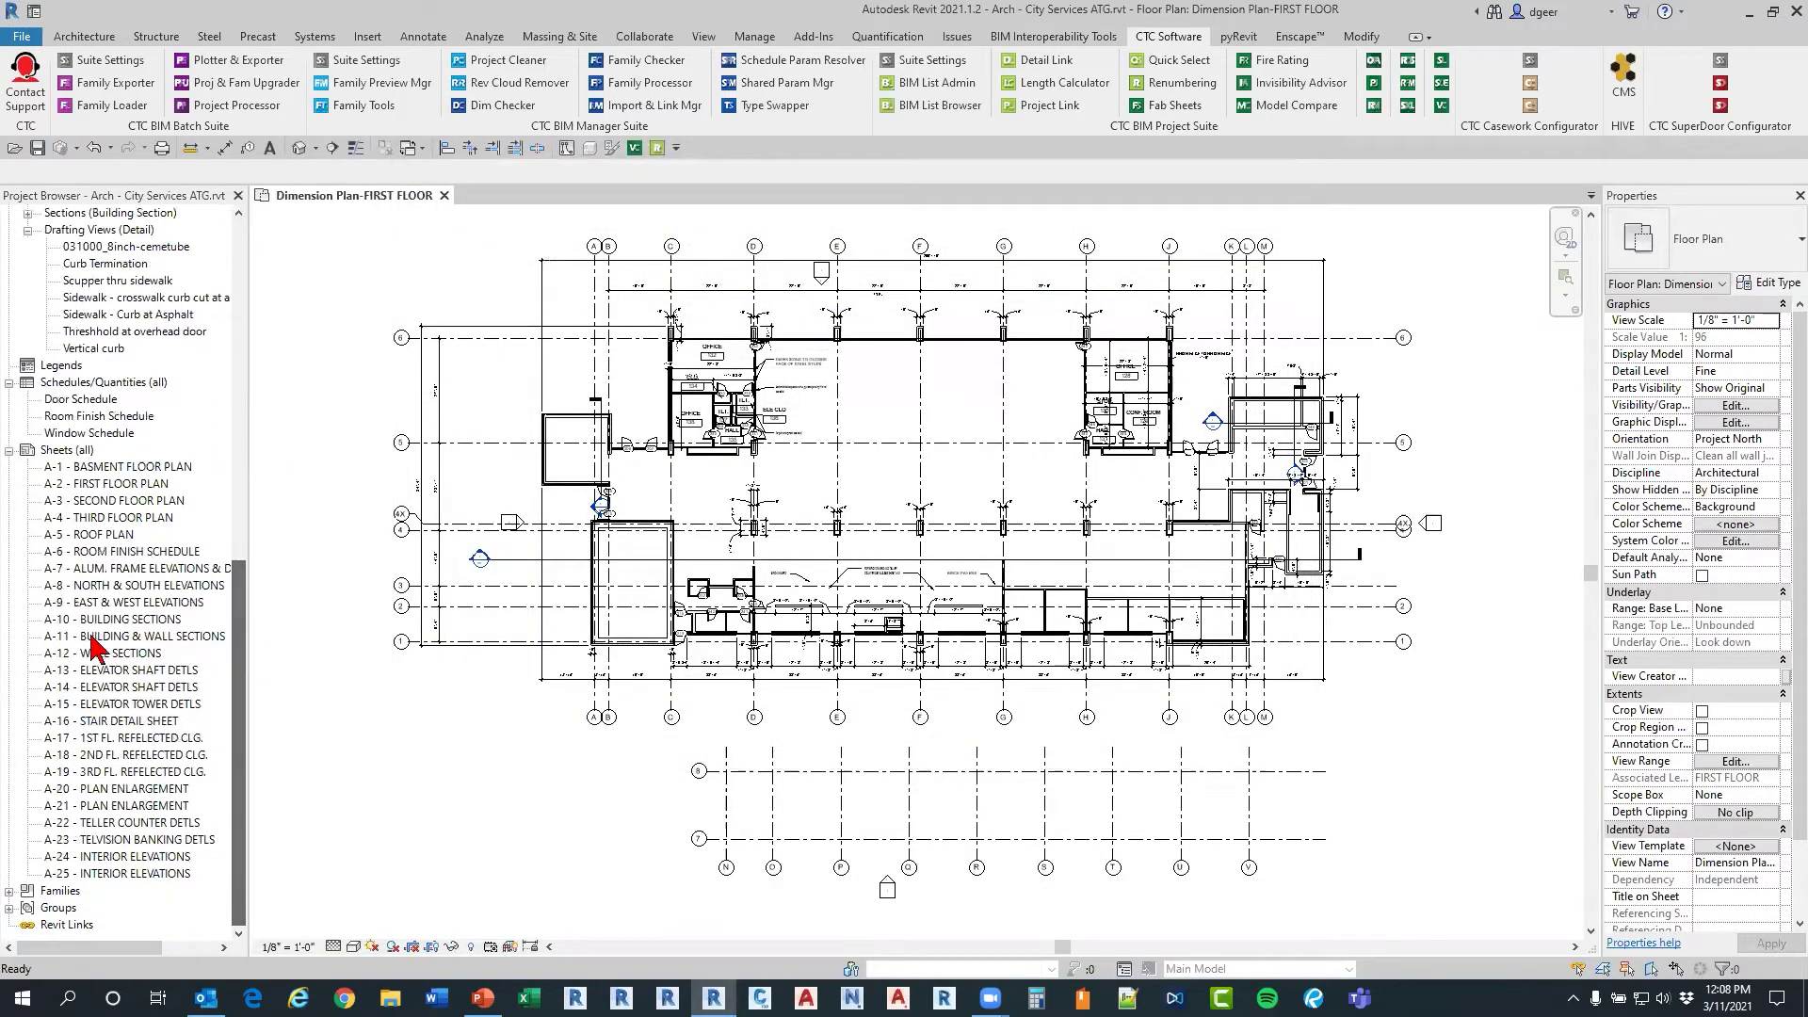
click(8, 891)
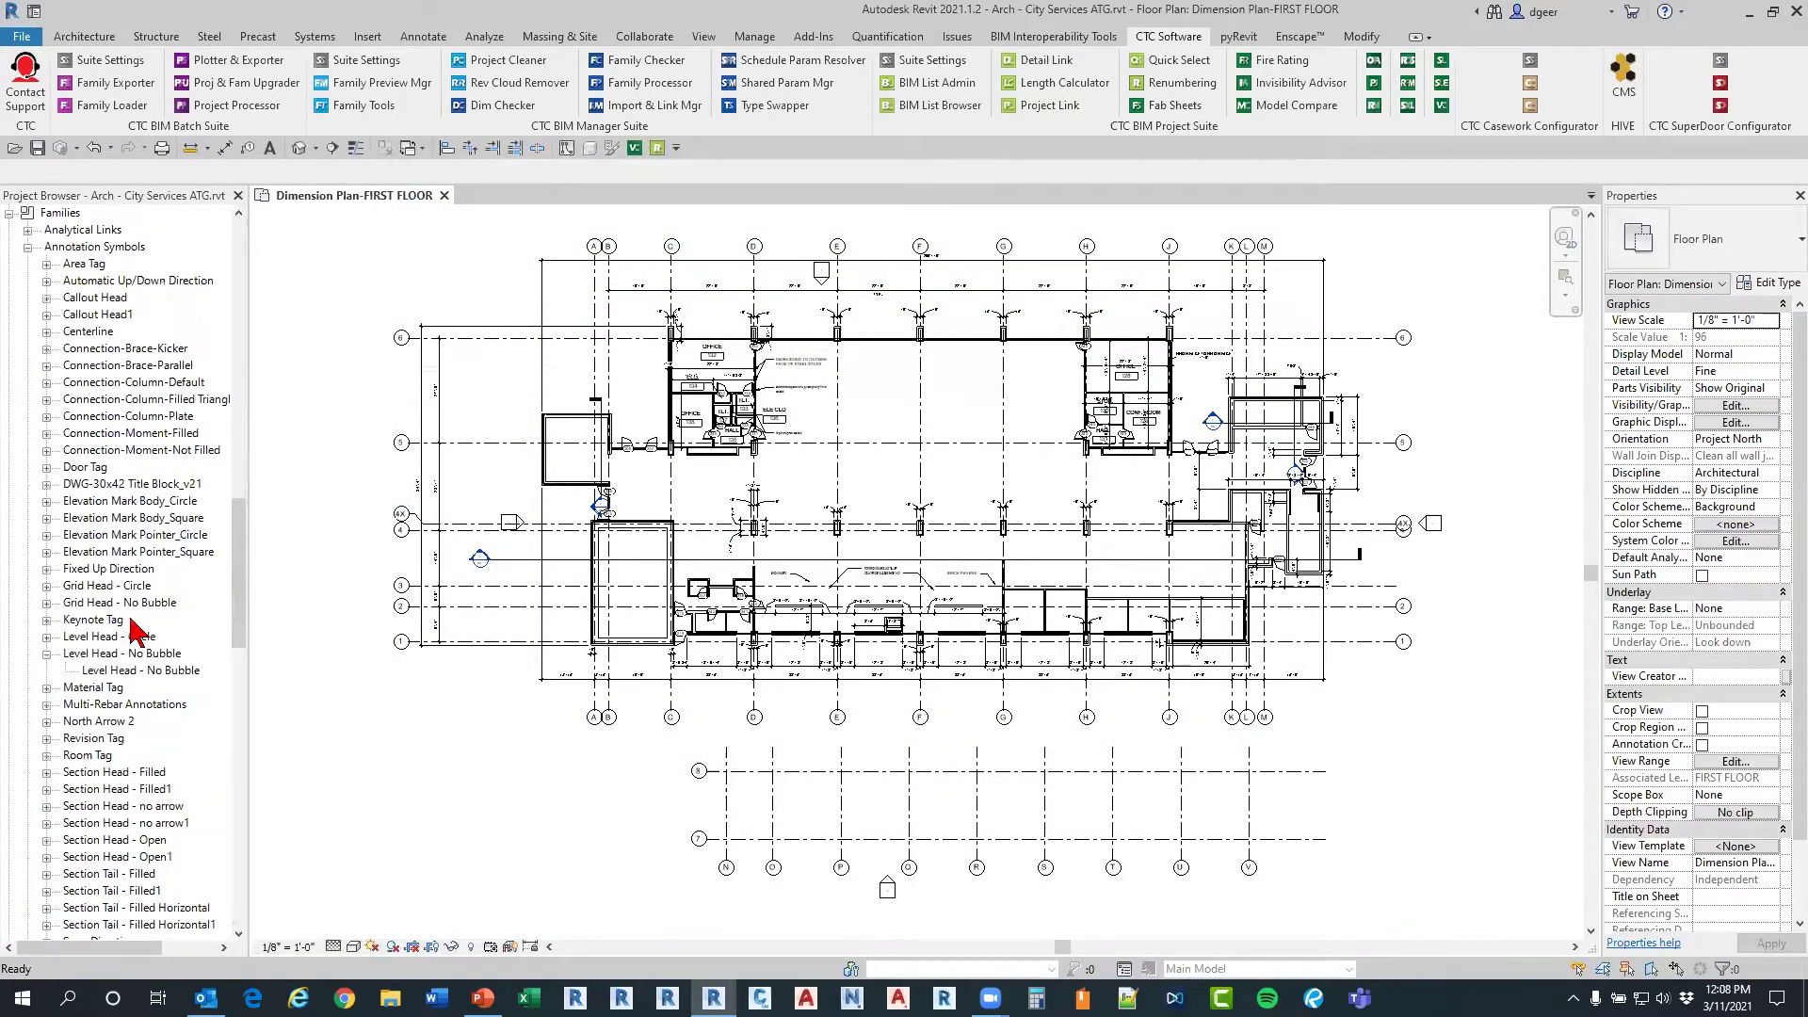
right_click(110, 316)
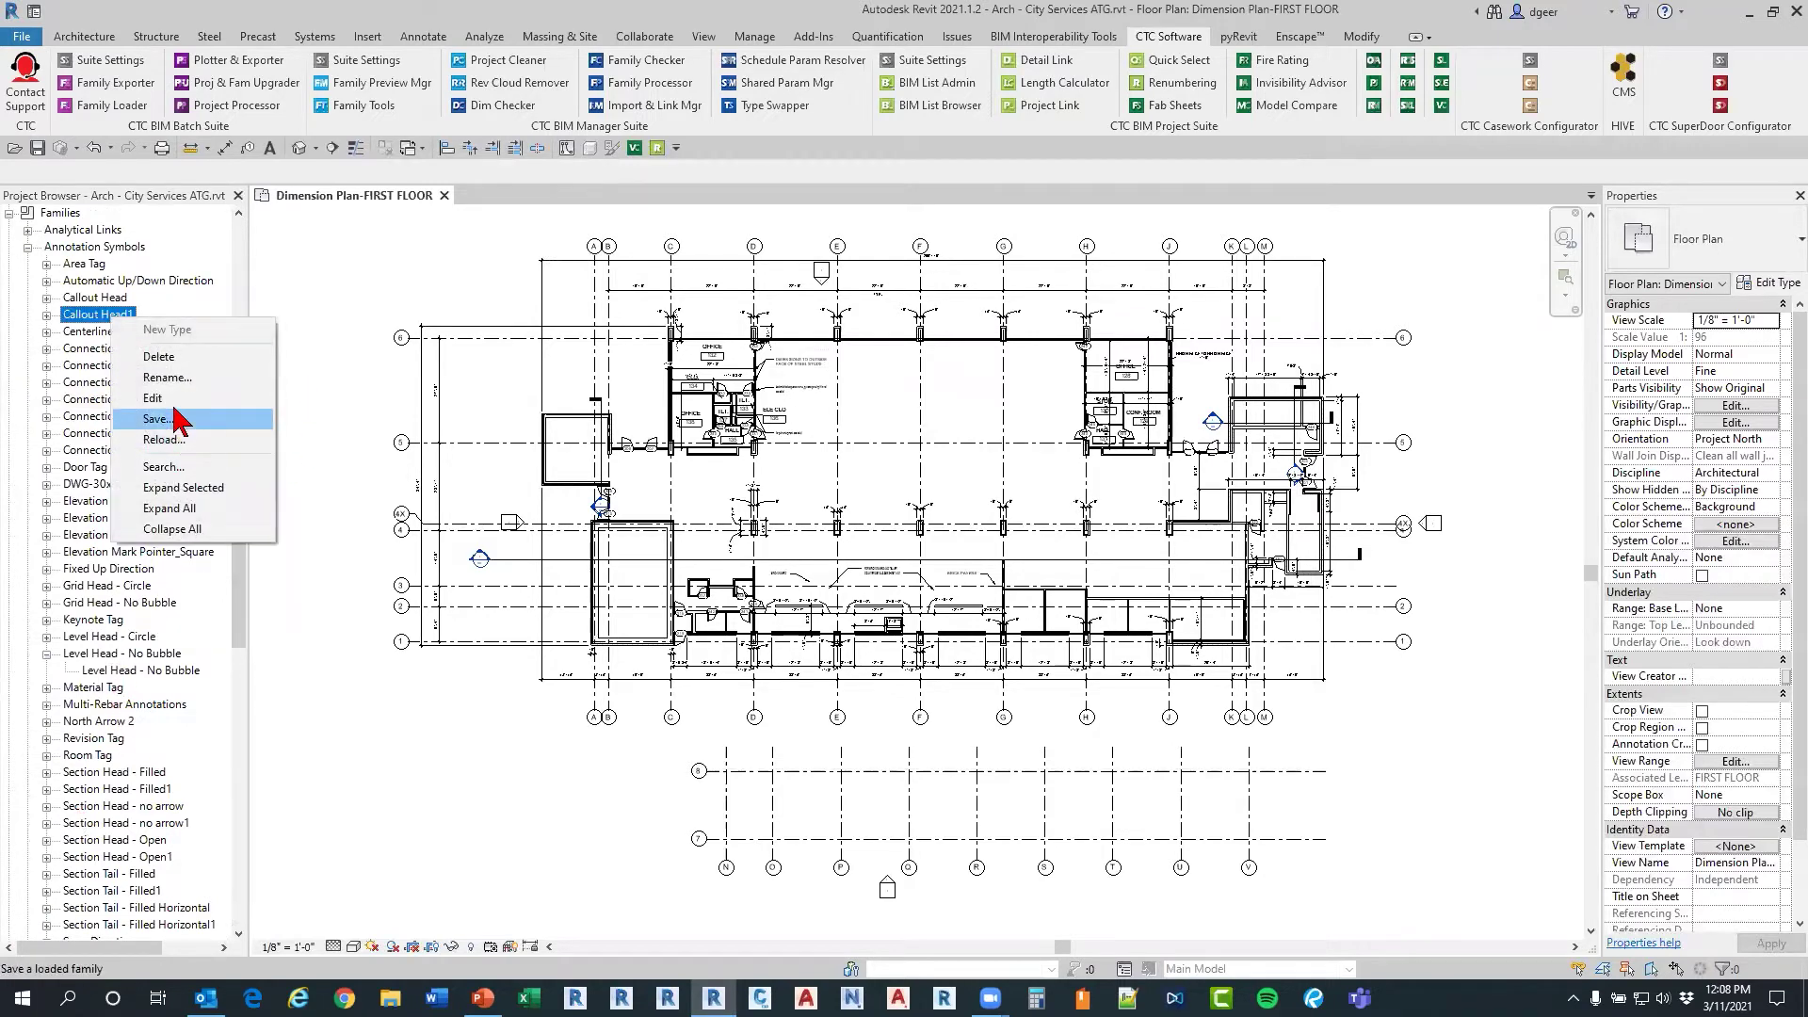
click(169, 358)
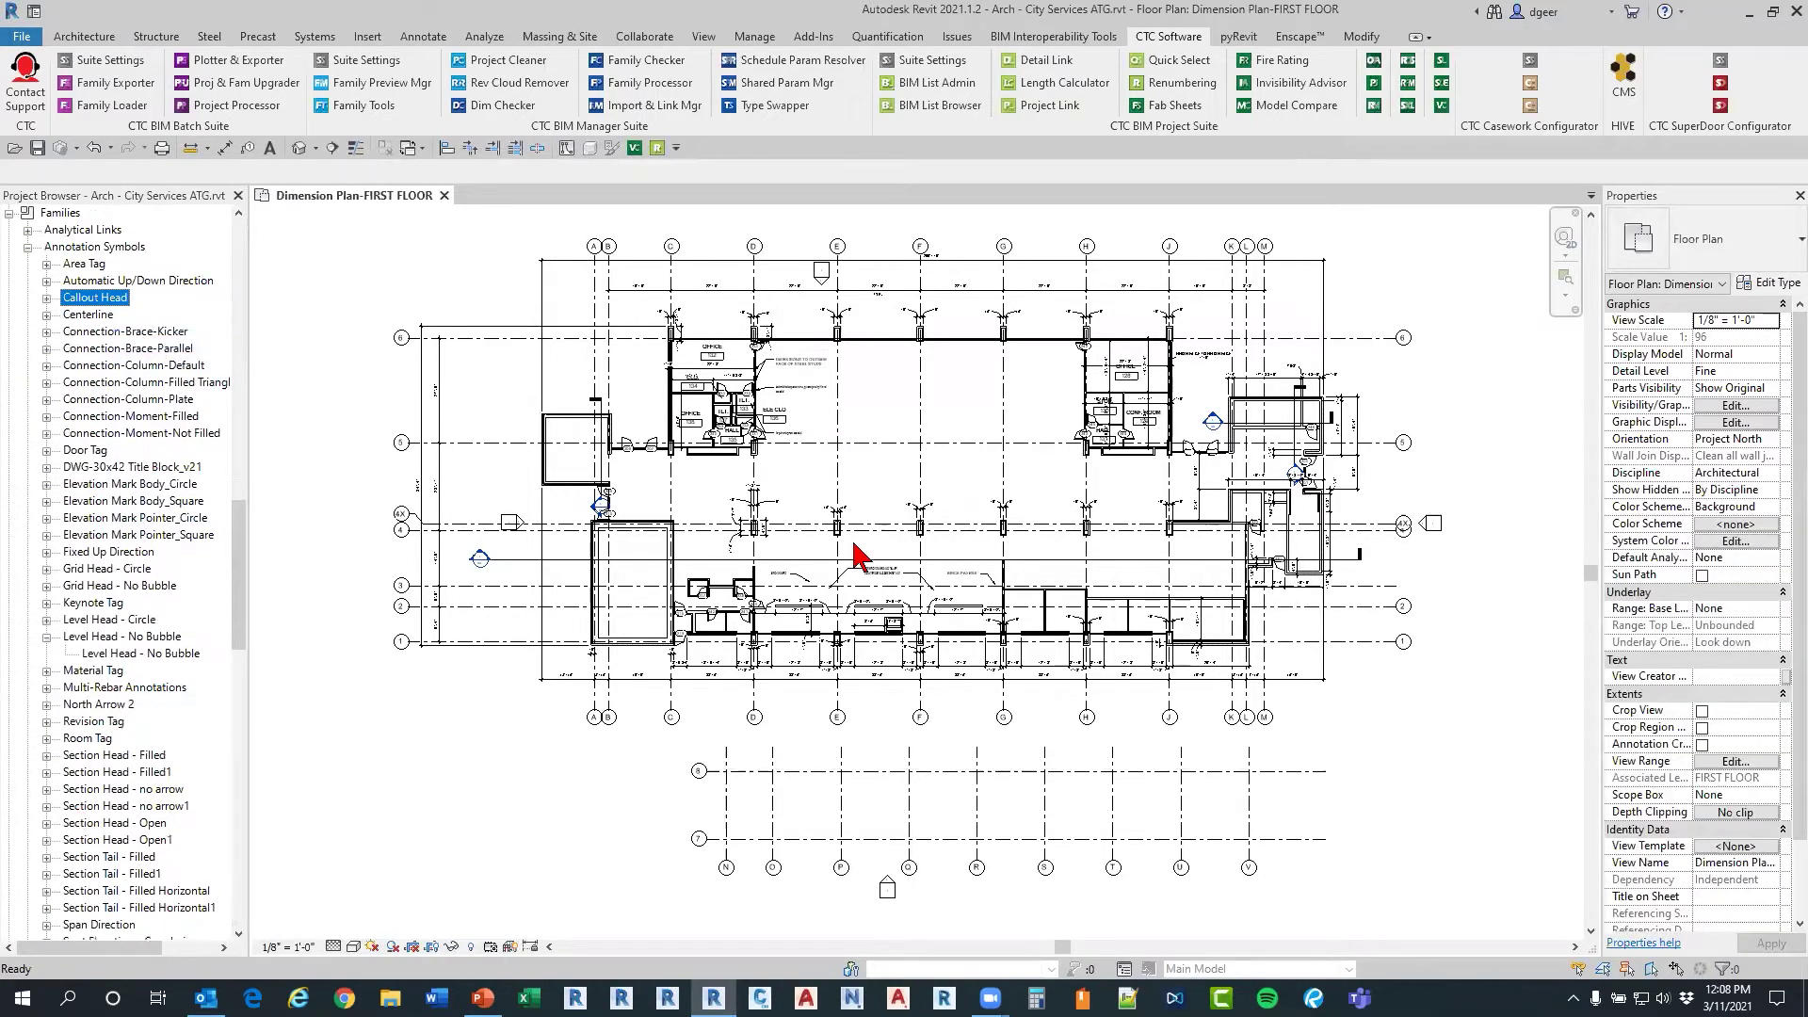
Step: Reopen Type Swapper and examine the dimension styles for their approval status and use in the project
click(767, 105)
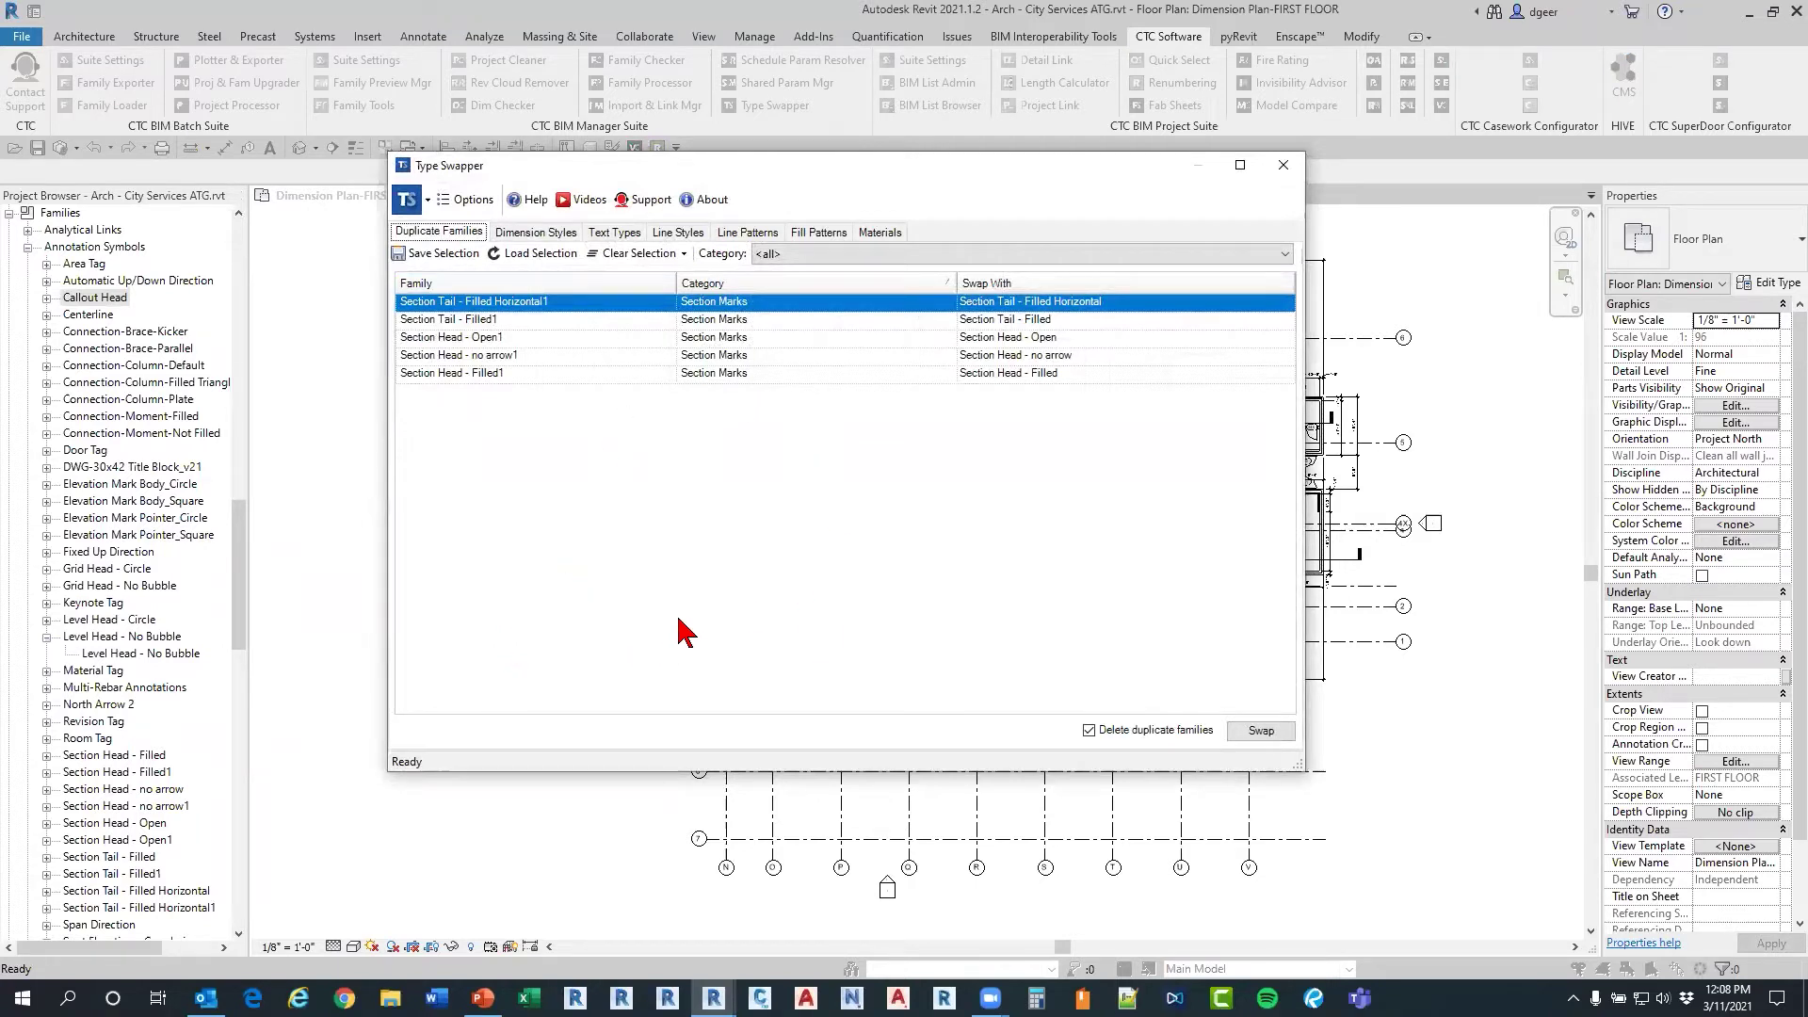
click(535, 233)
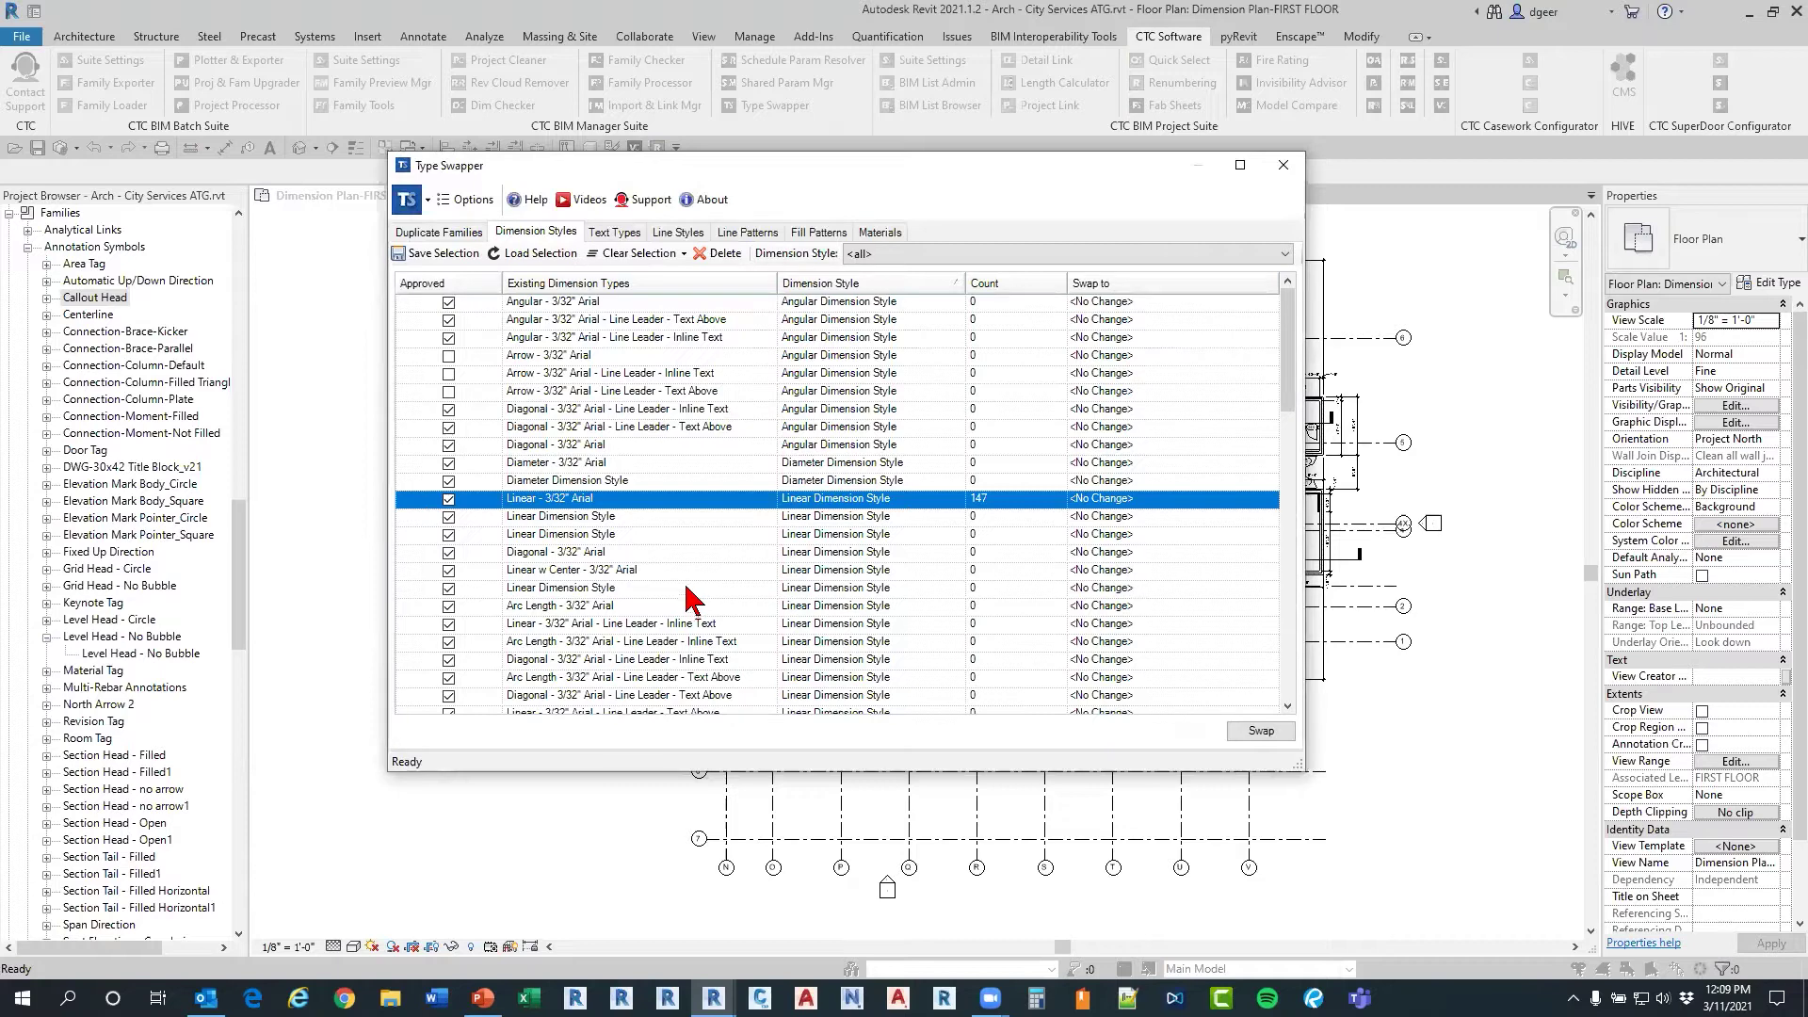
scroll(693, 598, down, 3)
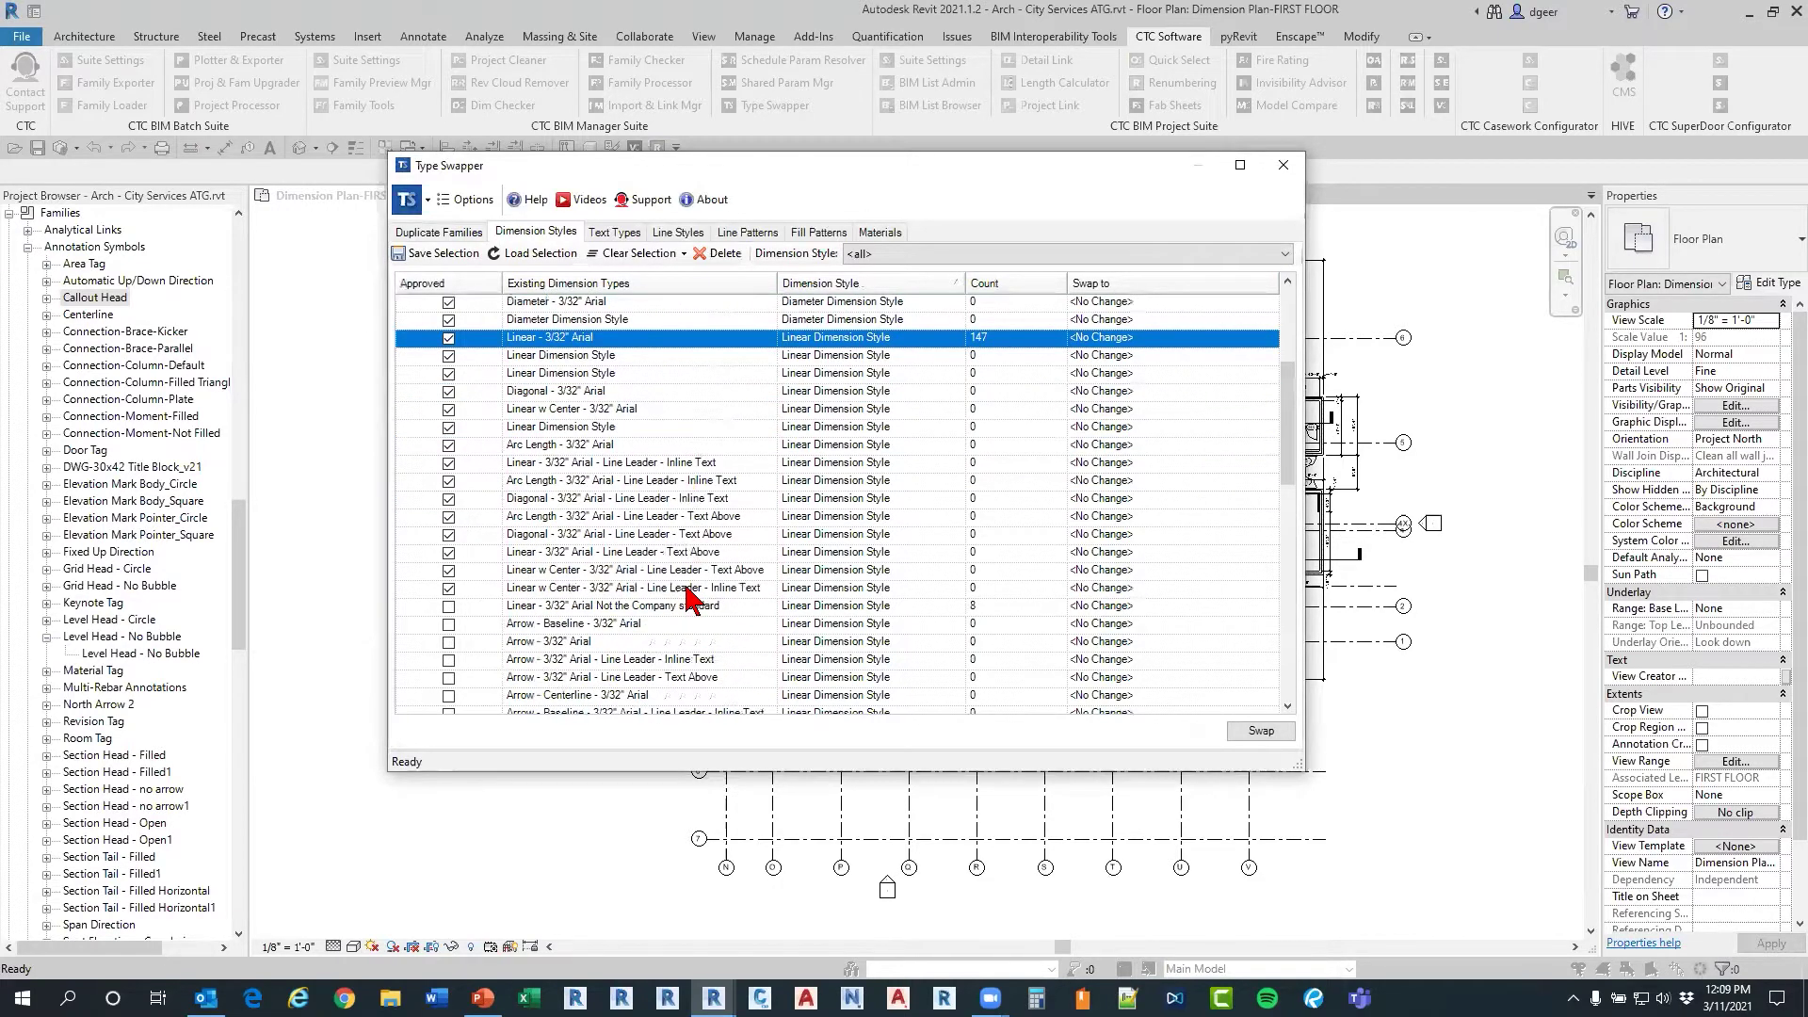
scroll(692, 598, down, 5)
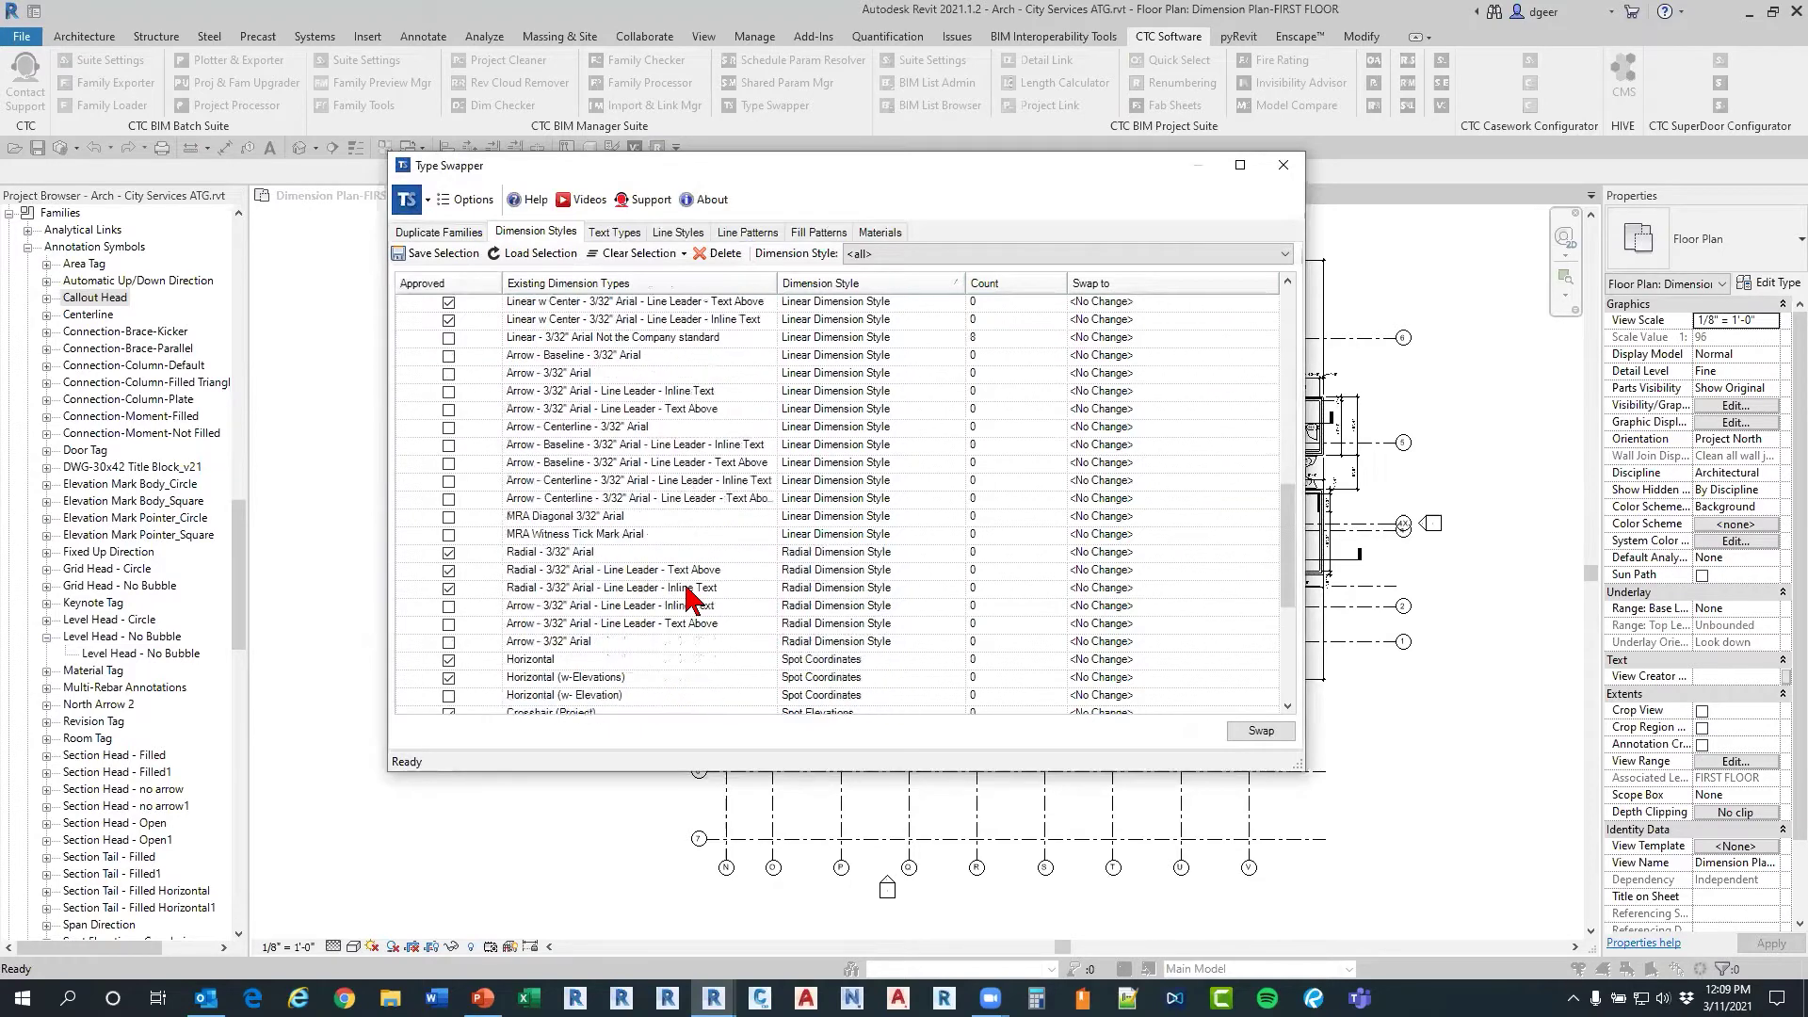
scroll(693, 598, down, 4)
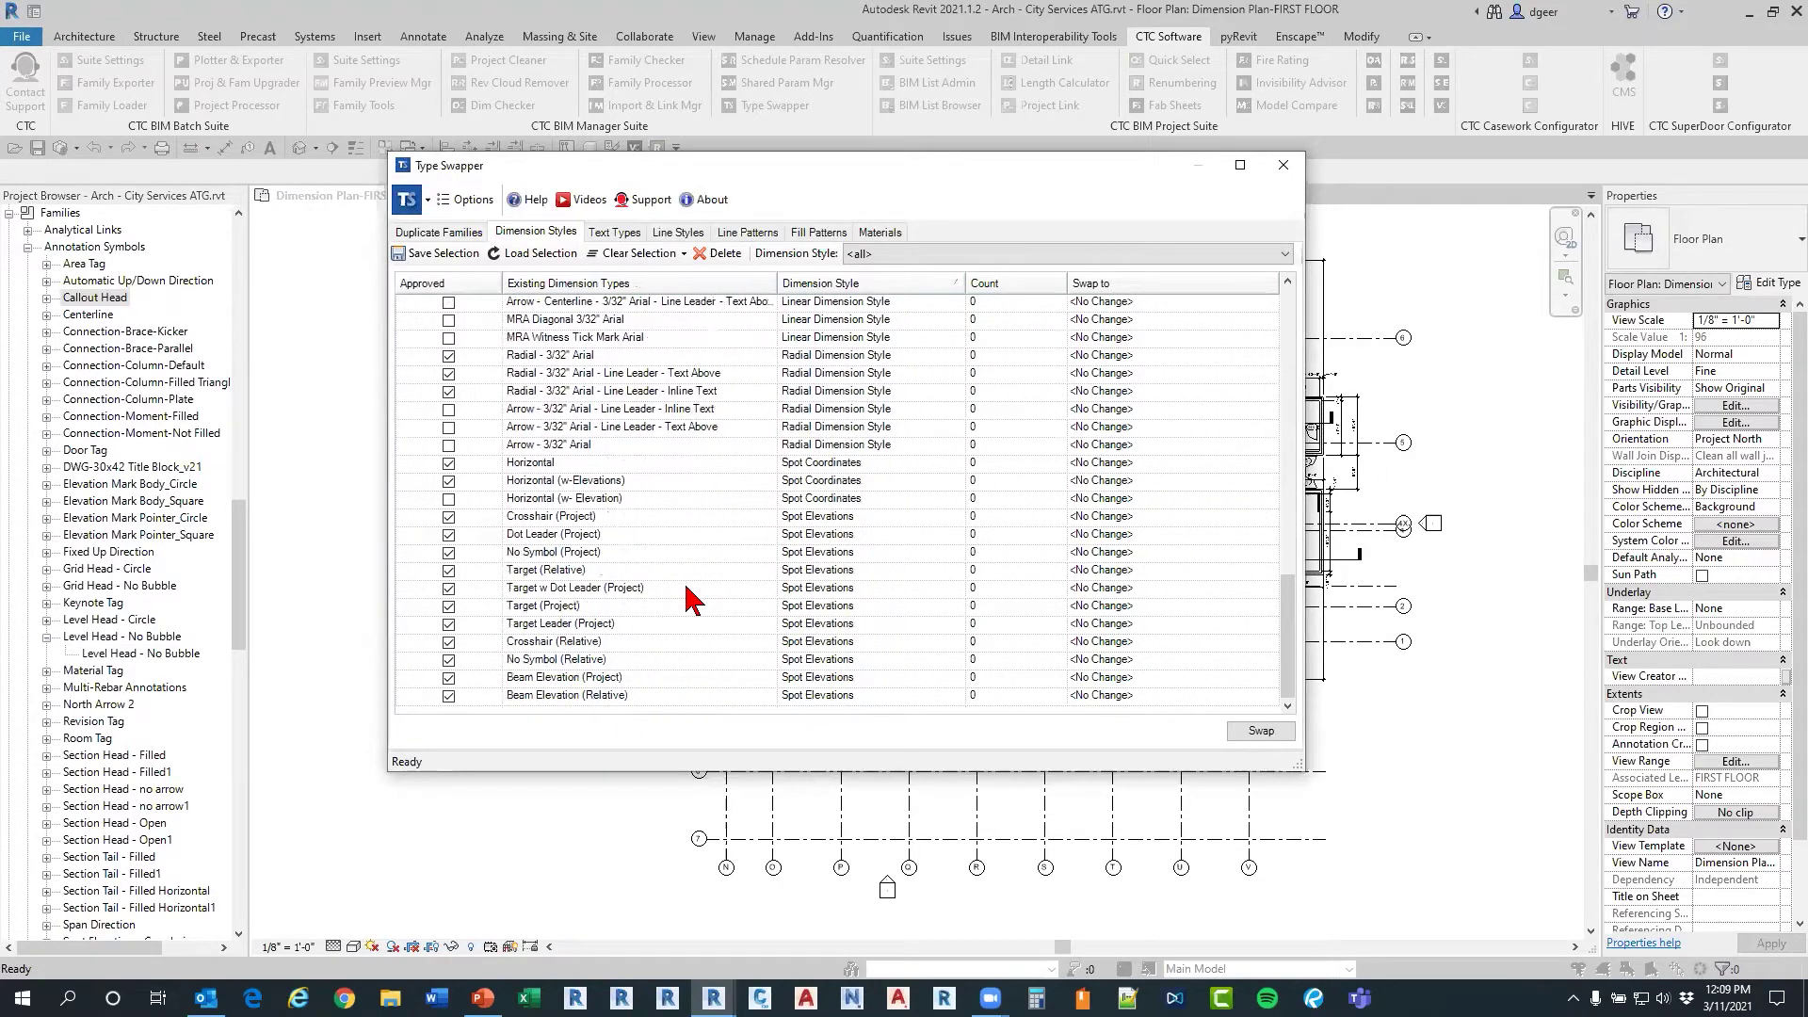
scroll(692, 598, up, 4)
scroll(692, 598, up, 8)
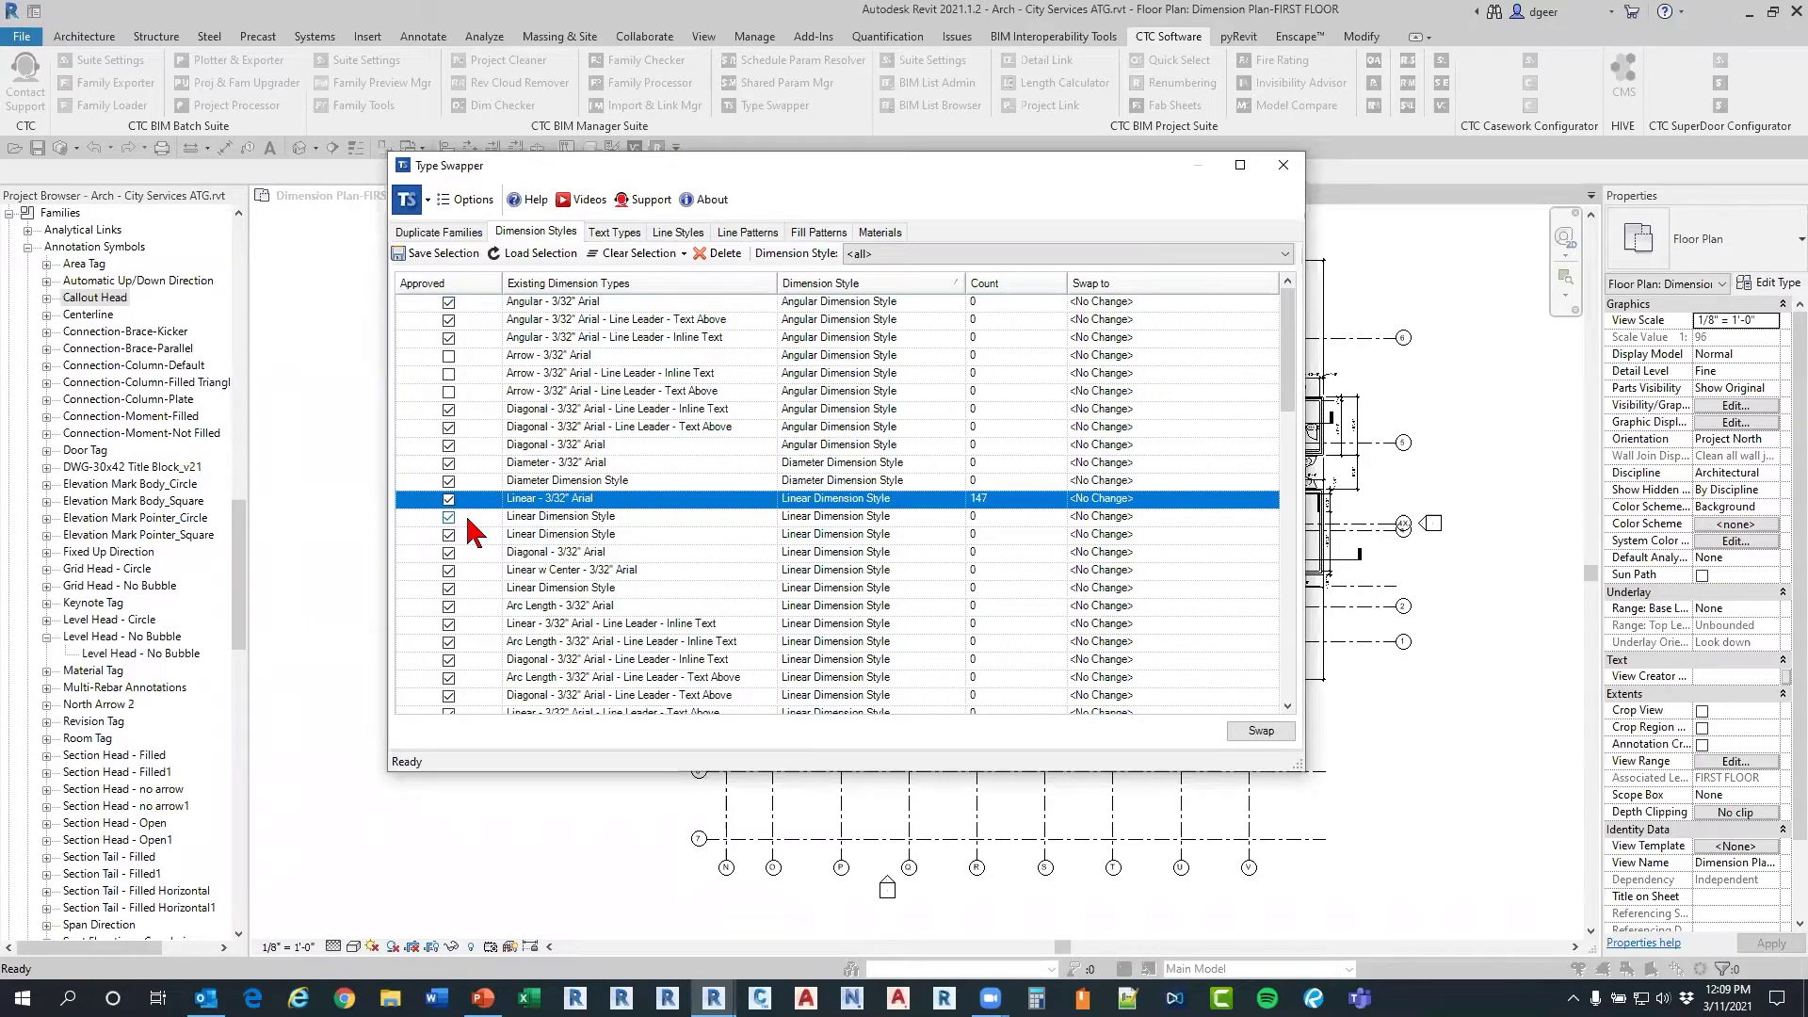
scroll(471, 532, down, 2)
scroll(472, 565, down, 2)
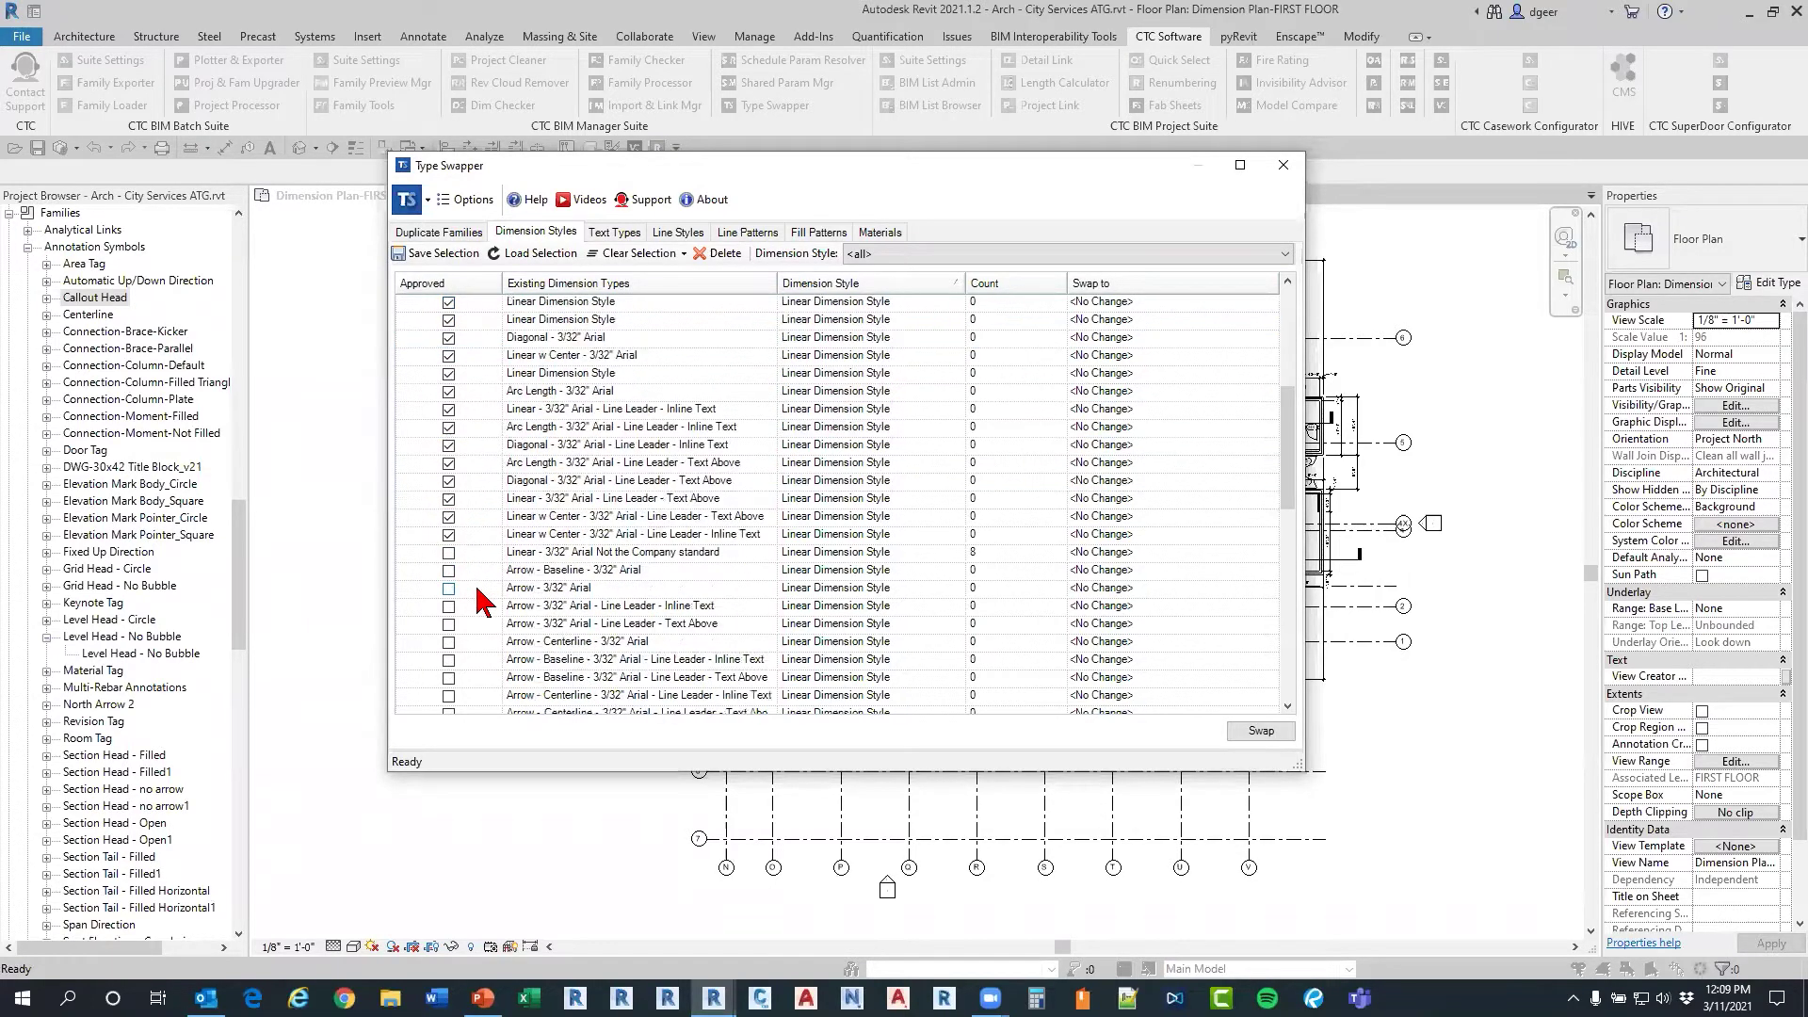
Step: Review the remaining dimension styles and sort the list by count in descending order
scroll(483, 599, down, 1)
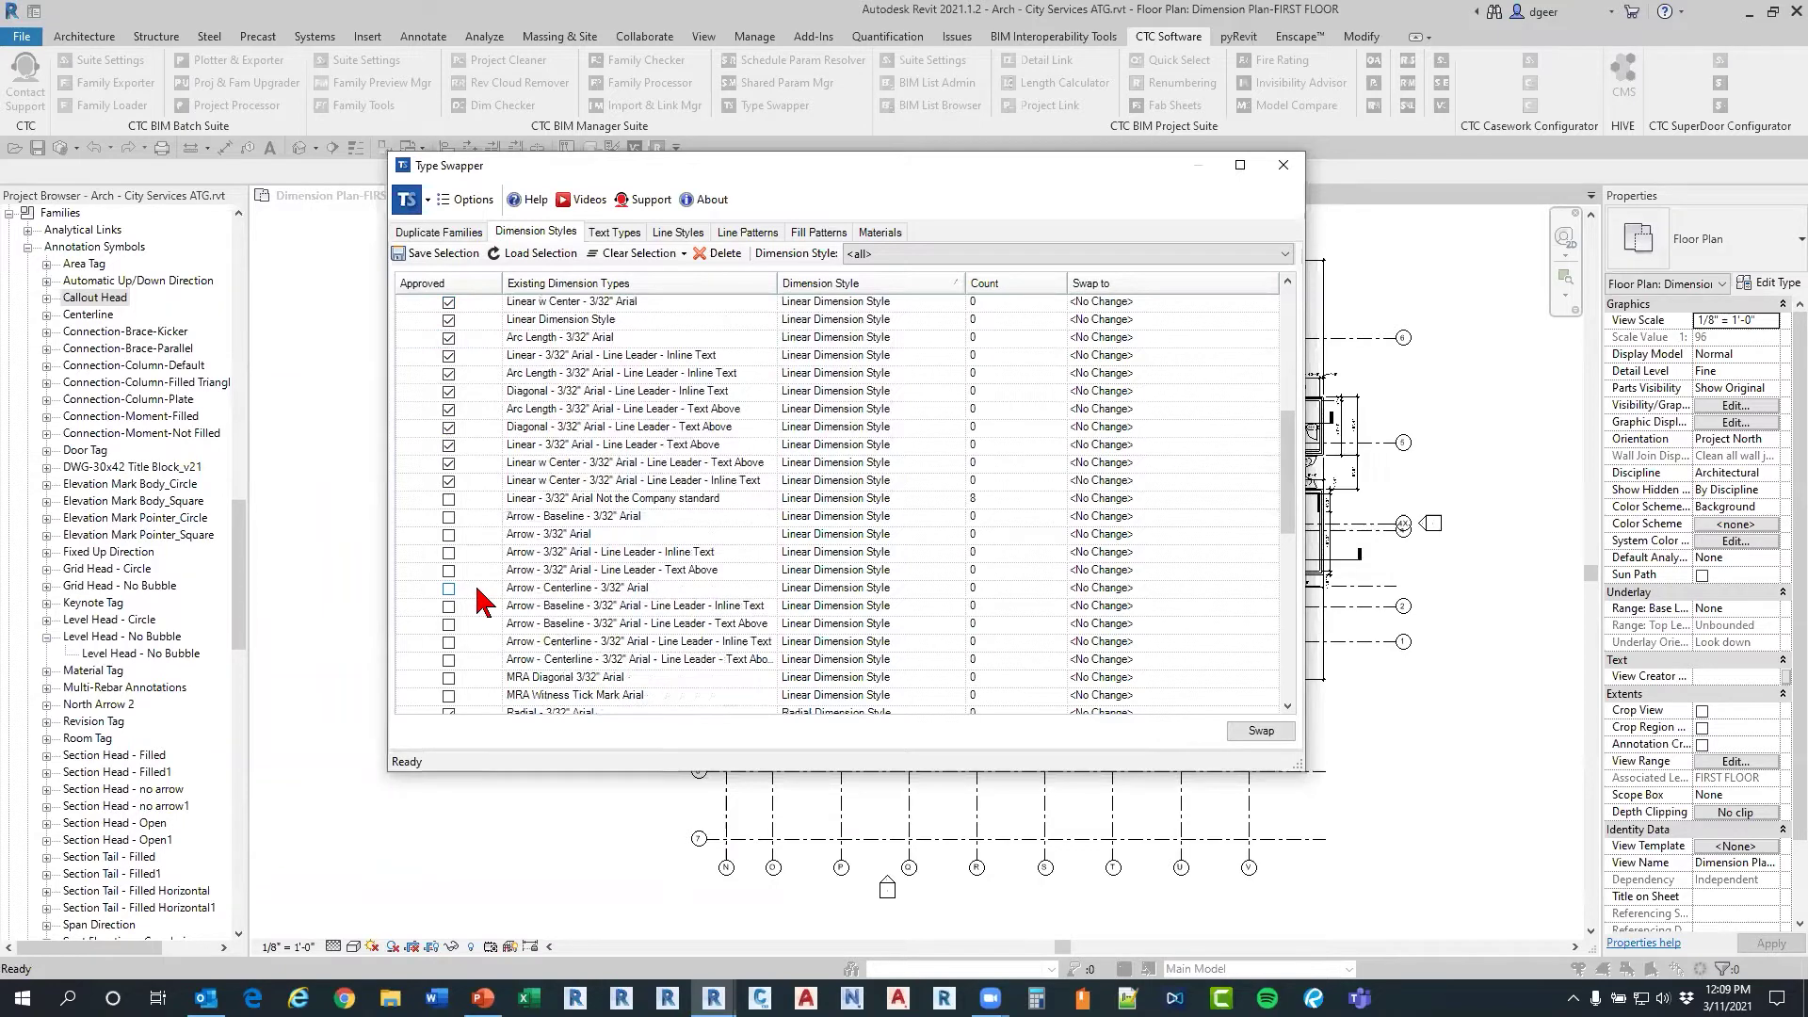
scroll(484, 599, down, 1)
scroll(483, 599, down, 1)
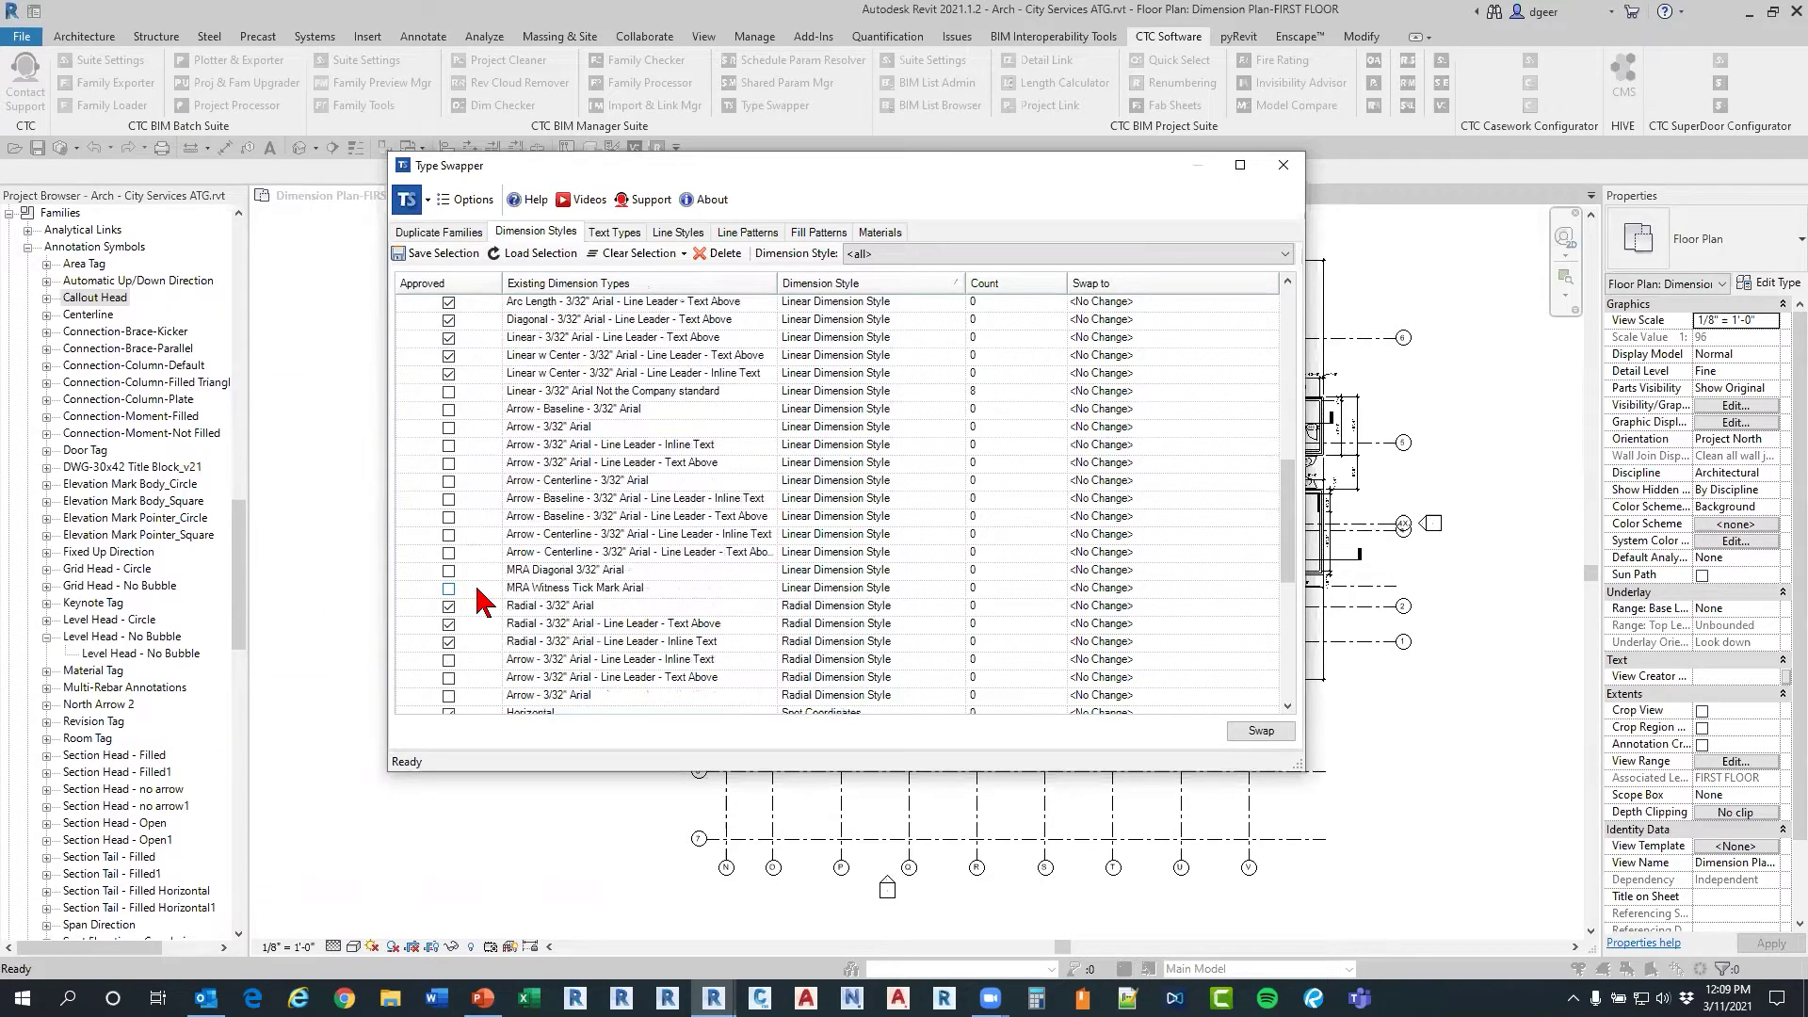
scroll(477, 590, up, 7)
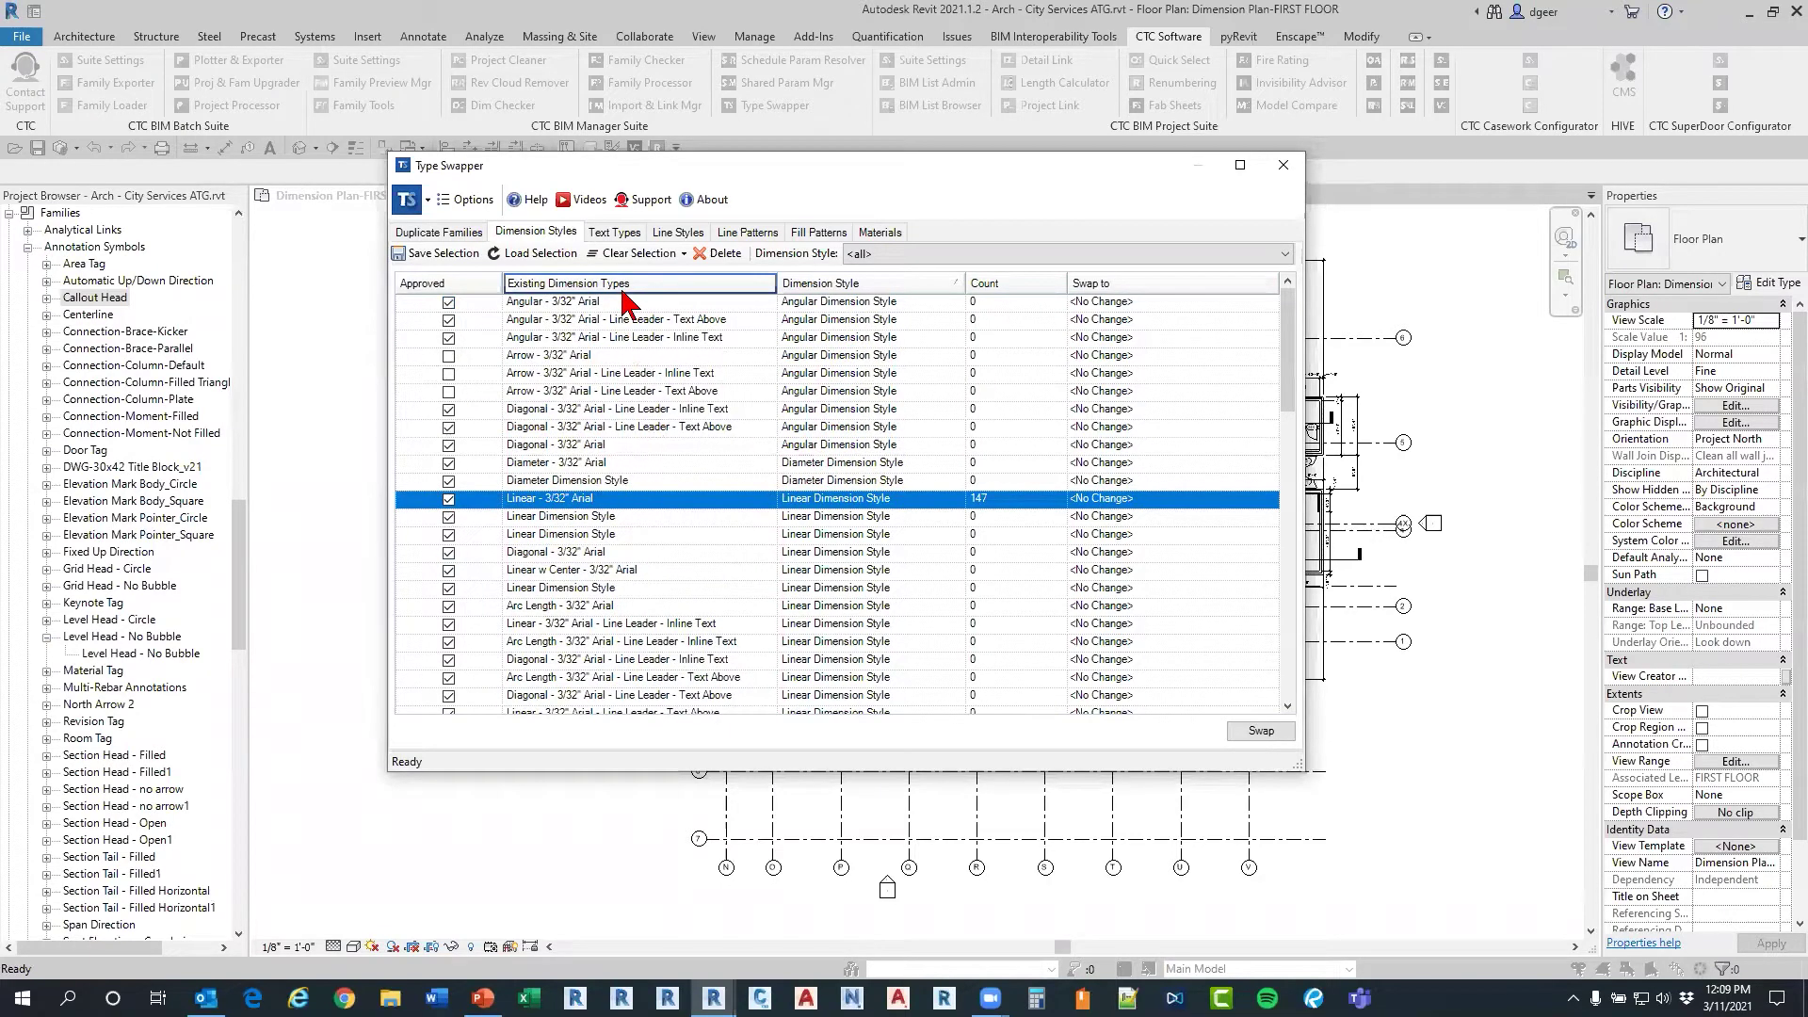
click(999, 283)
click(1000, 284)
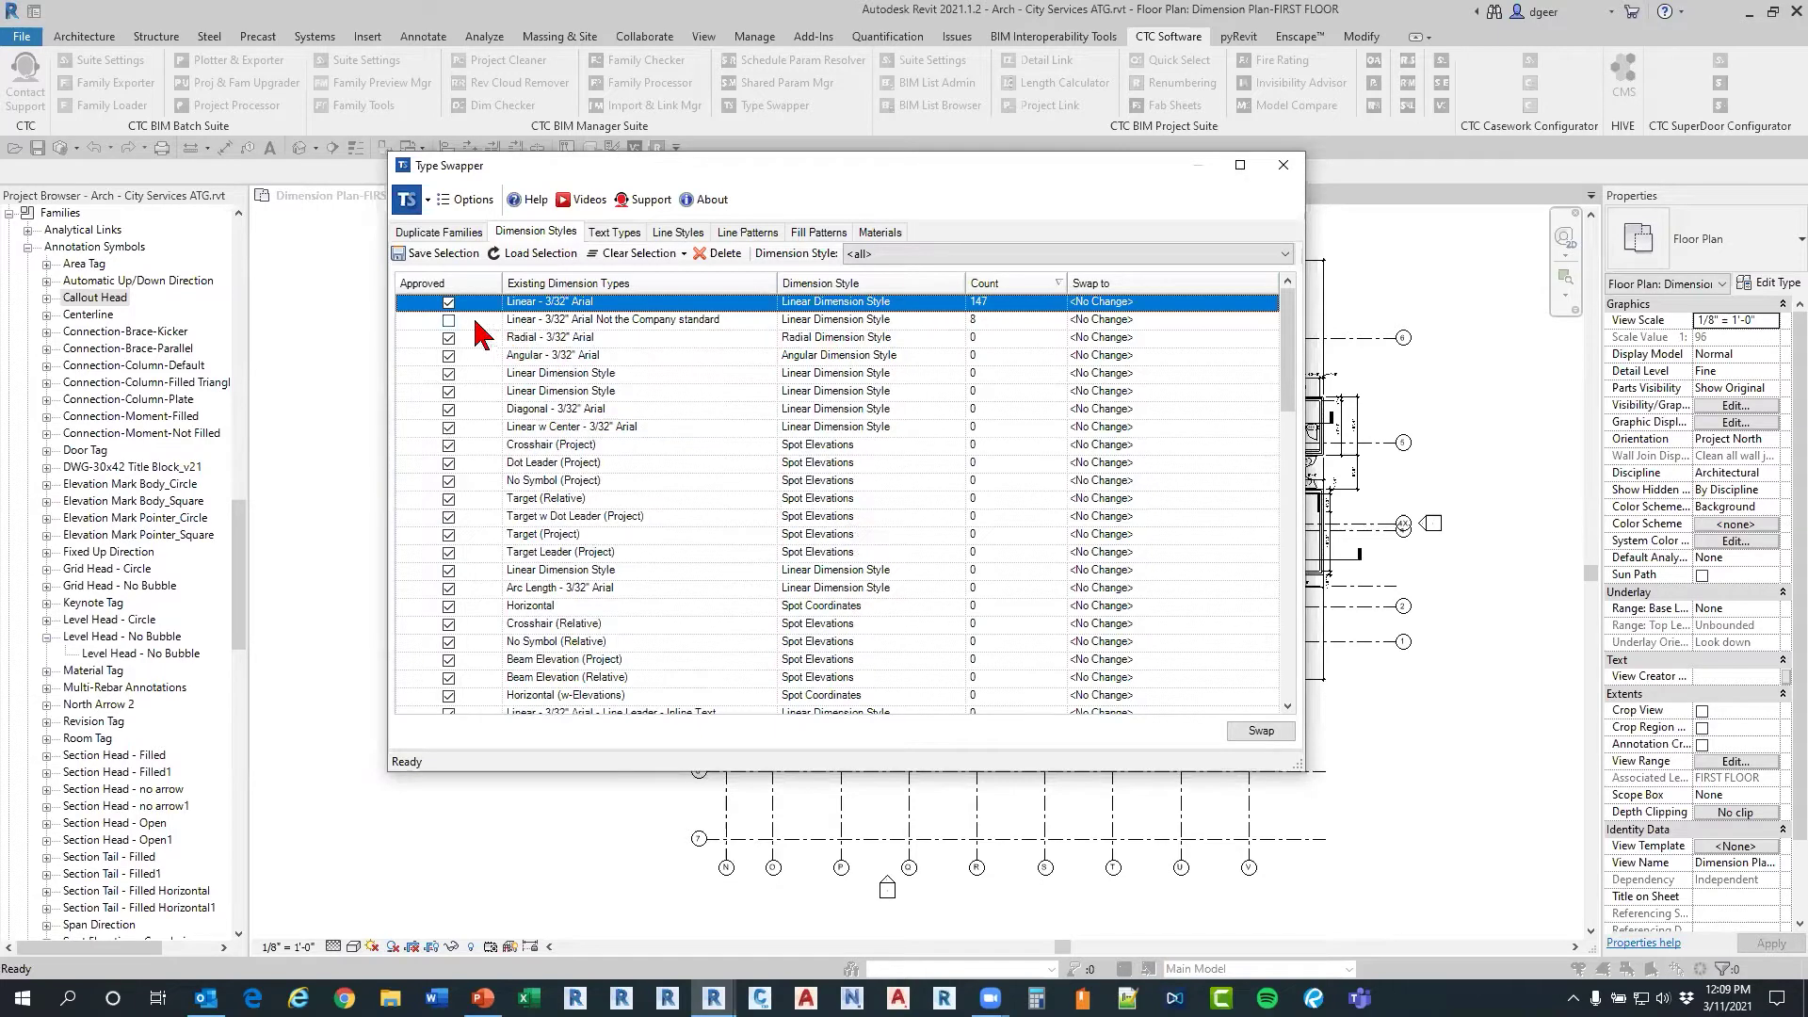
Step: Set the style "Linear - 3/32" Arial Not the Company standard" to be swapped to "Linear - 3/32" Arial"
click(567, 323)
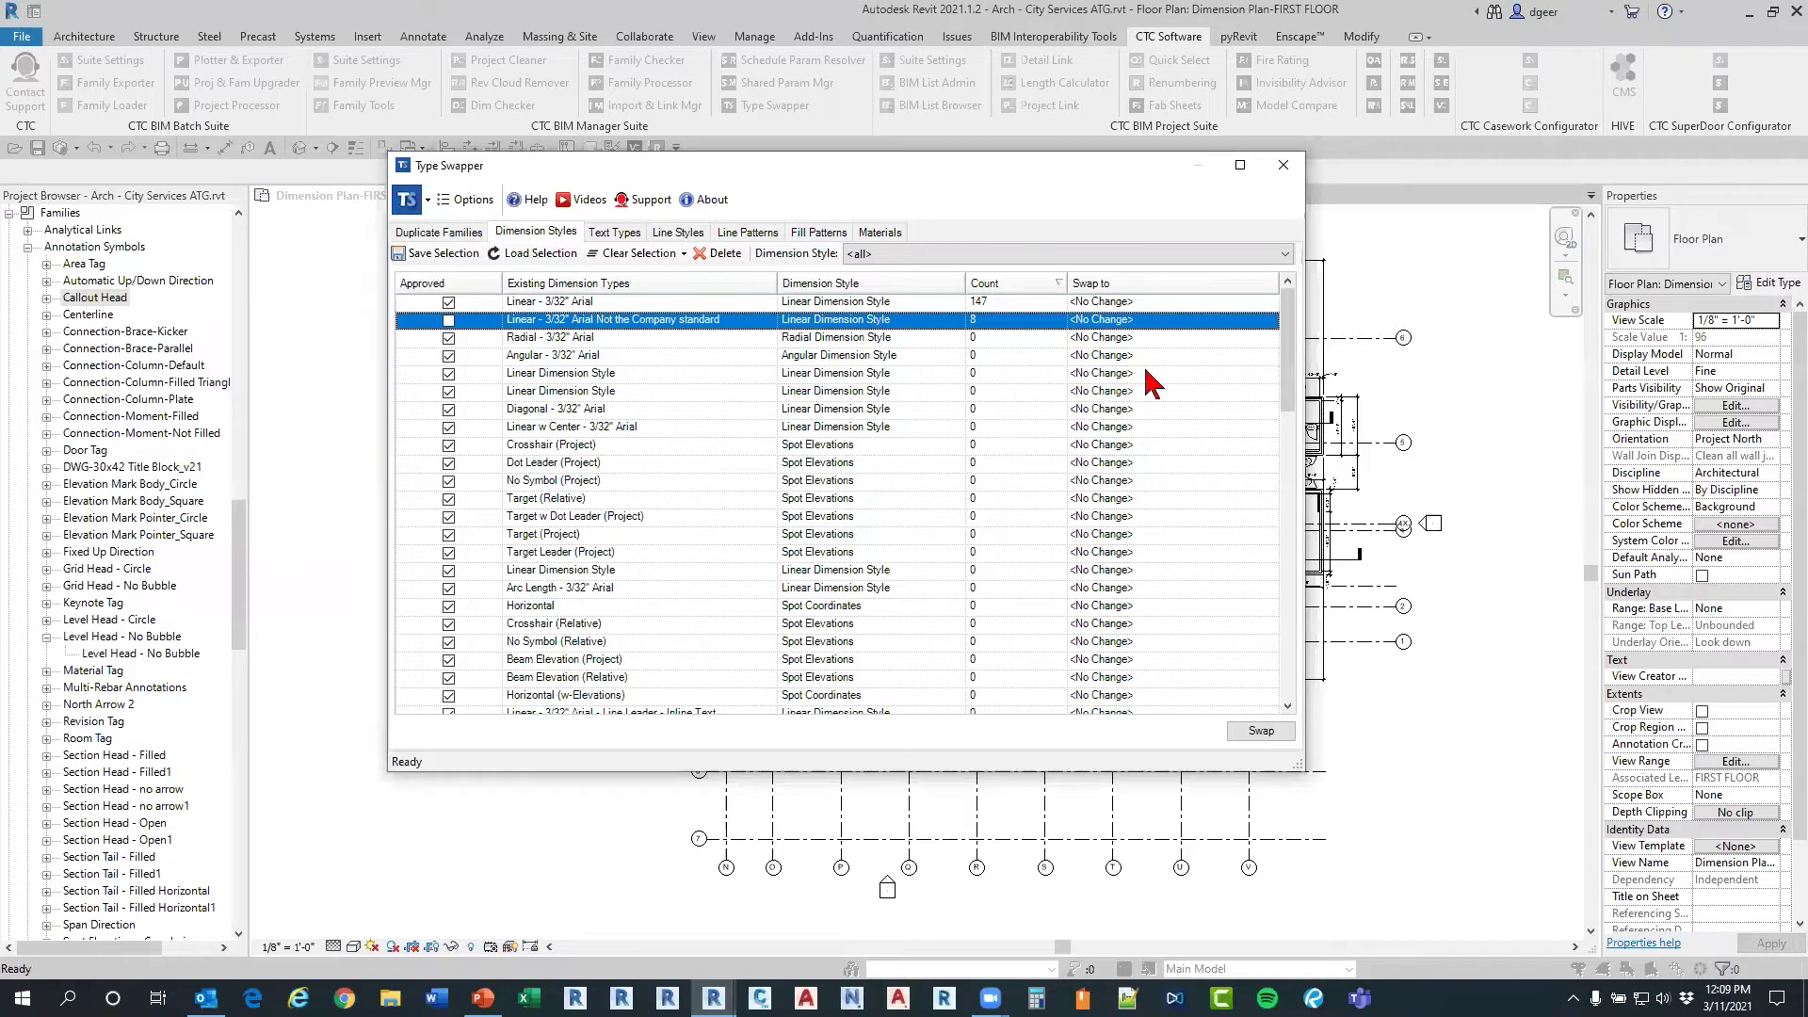
click(1269, 321)
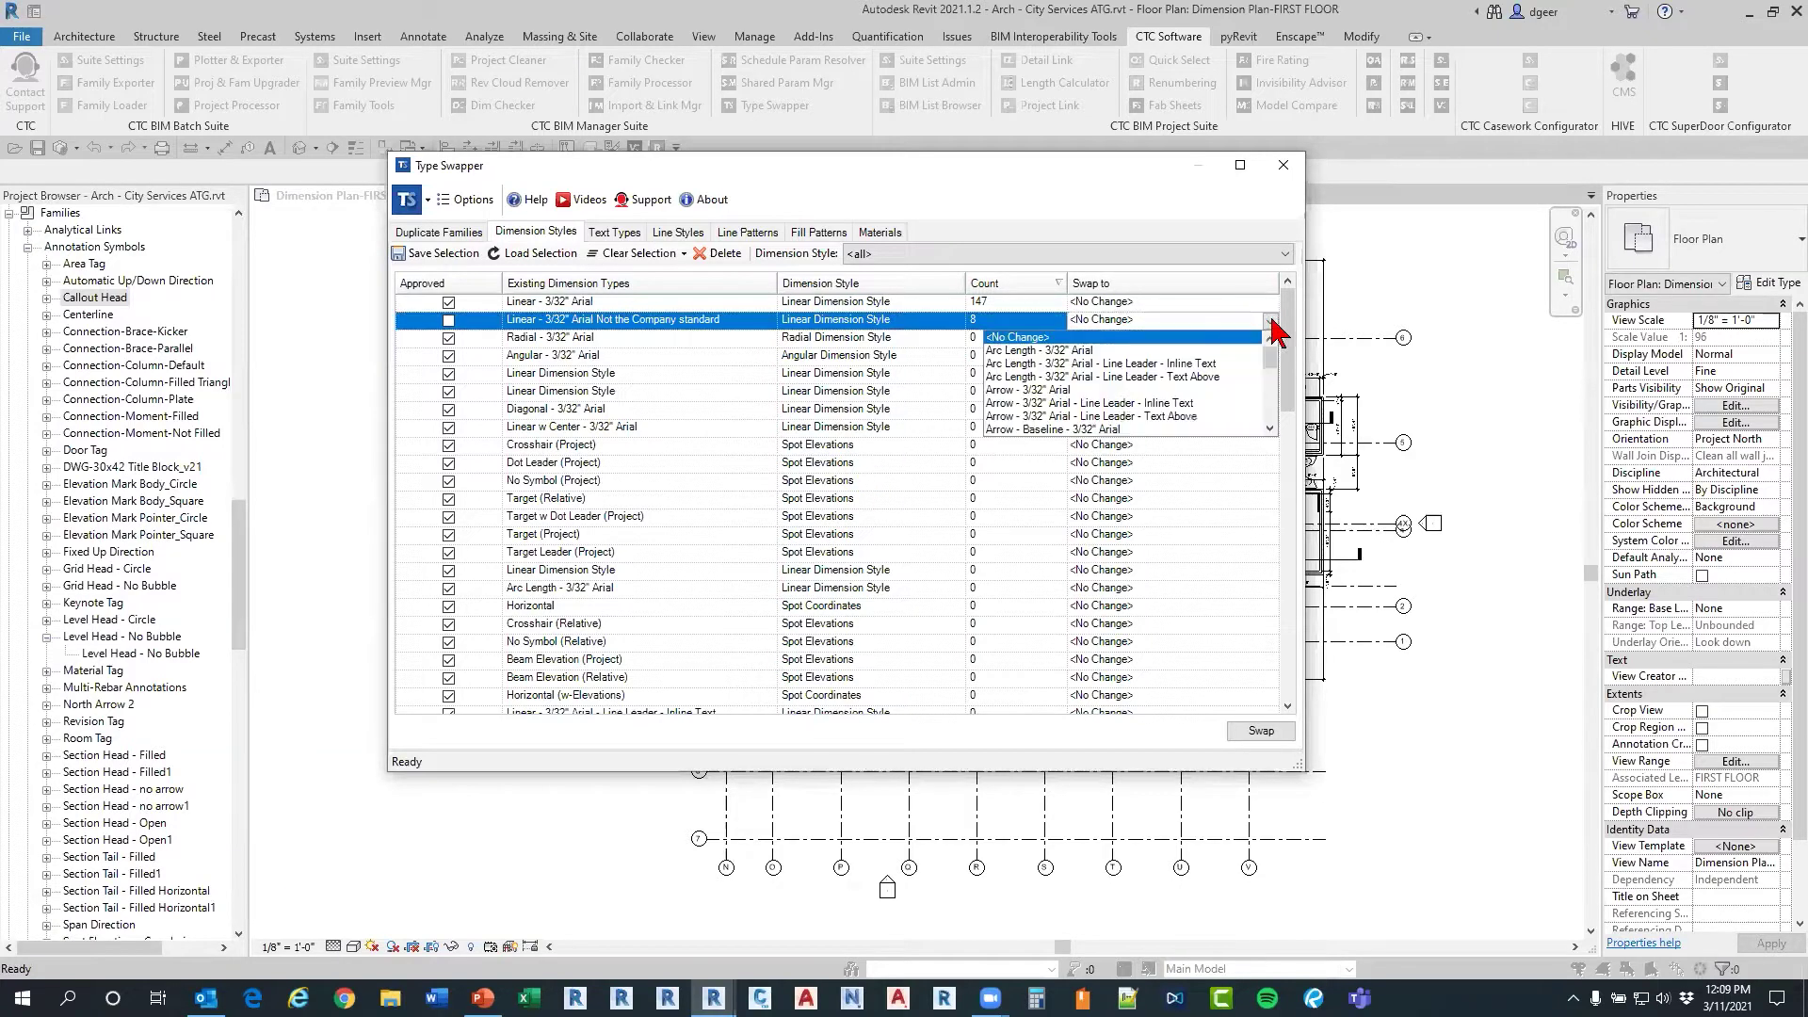
scroll(1064, 386, down, 5)
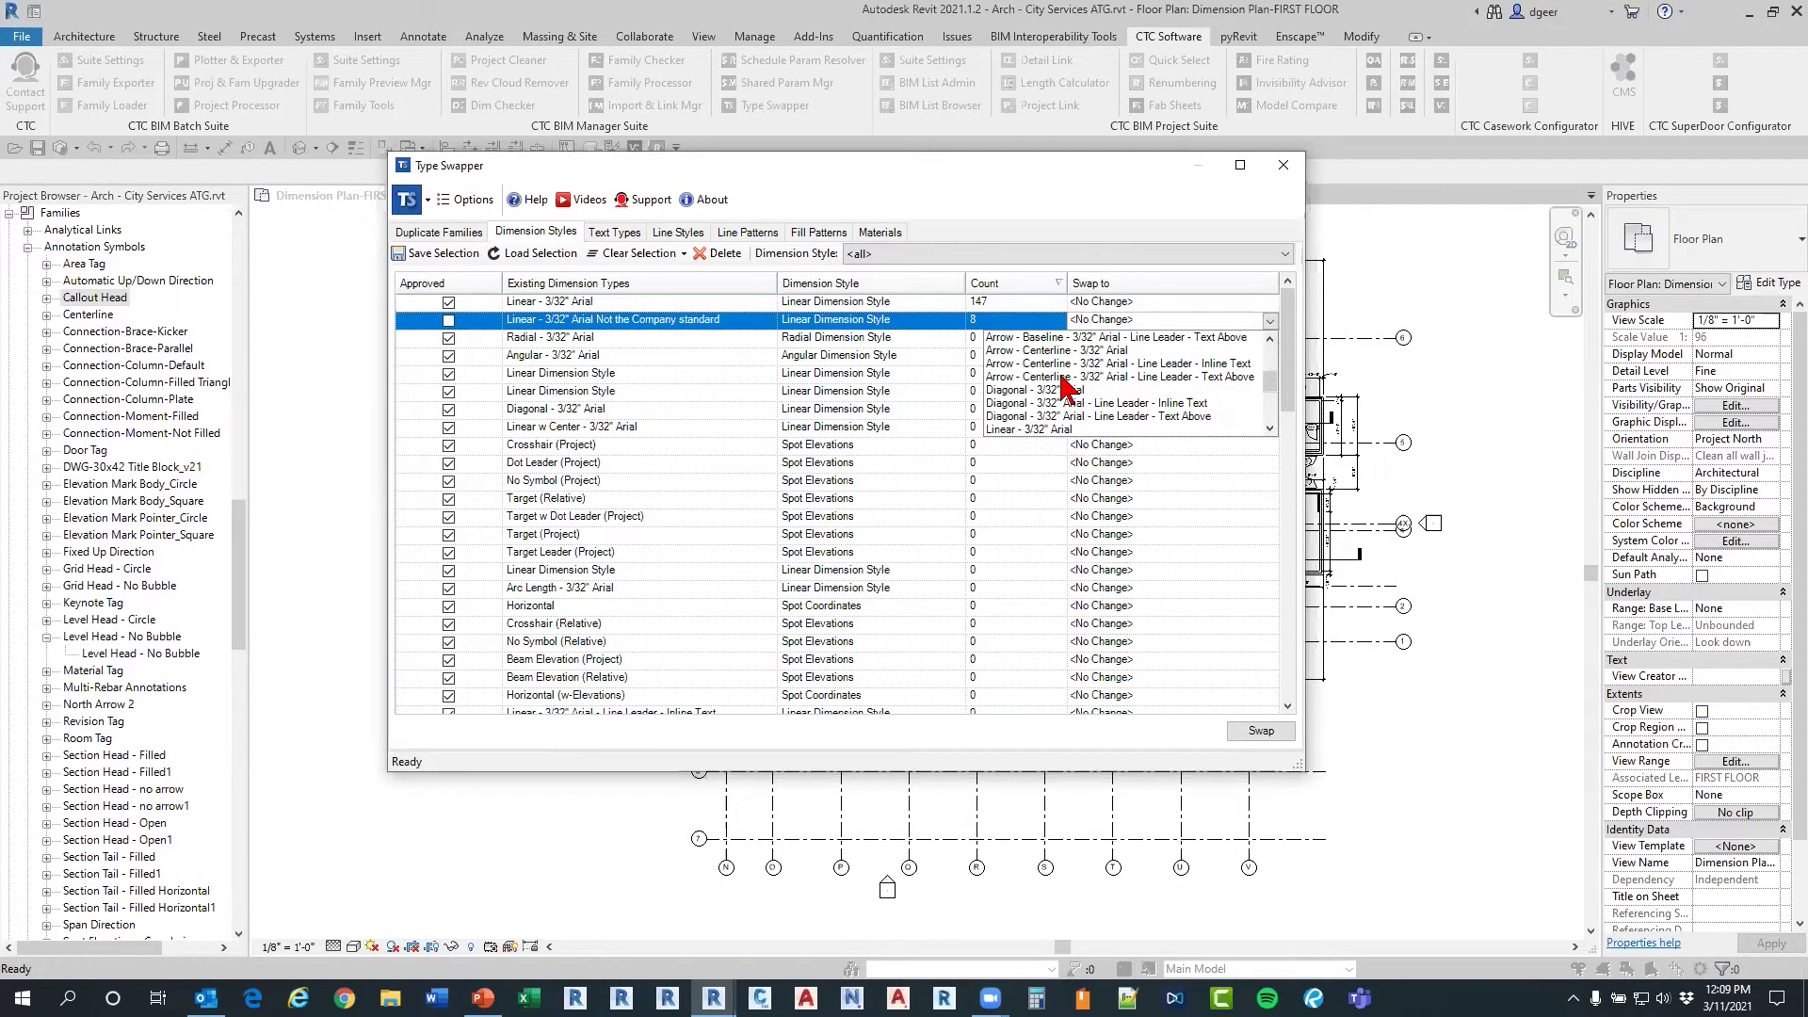
click(1031, 402)
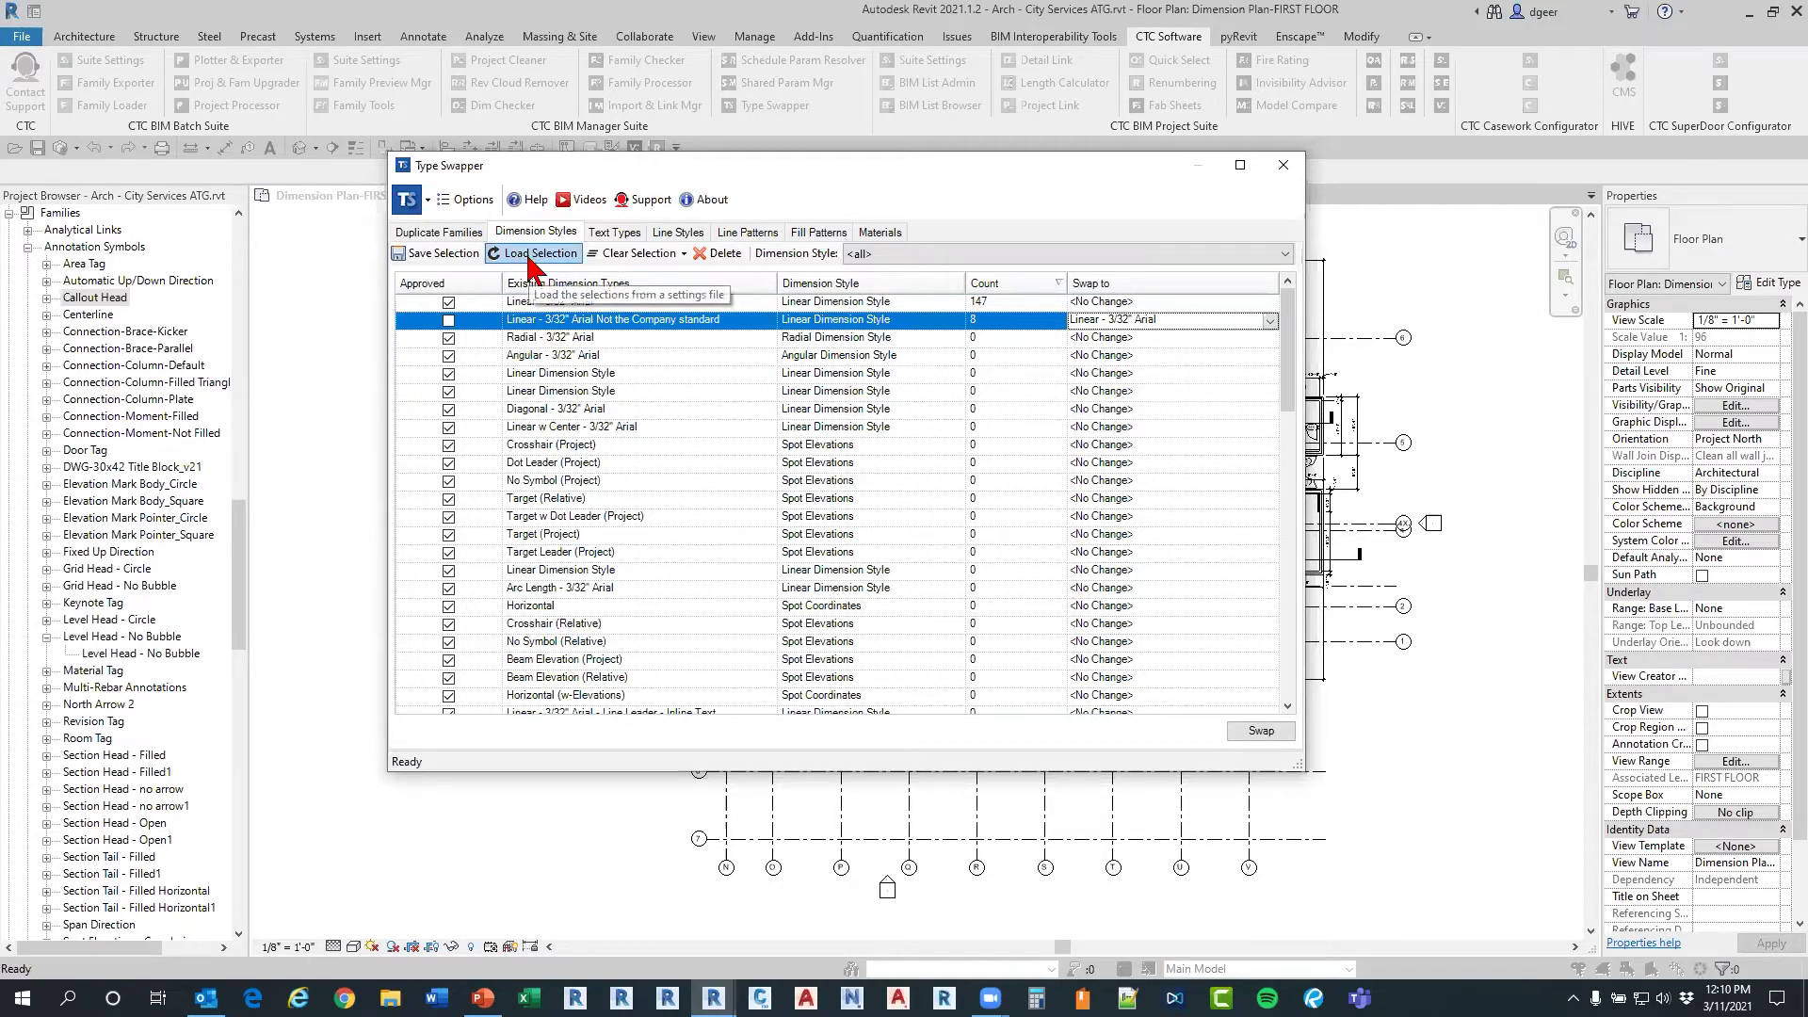
Step: Save the swap selection over the existing Typical Dimensions to delete.tsds on the Desktop, and close Type Swapper
click(436, 253)
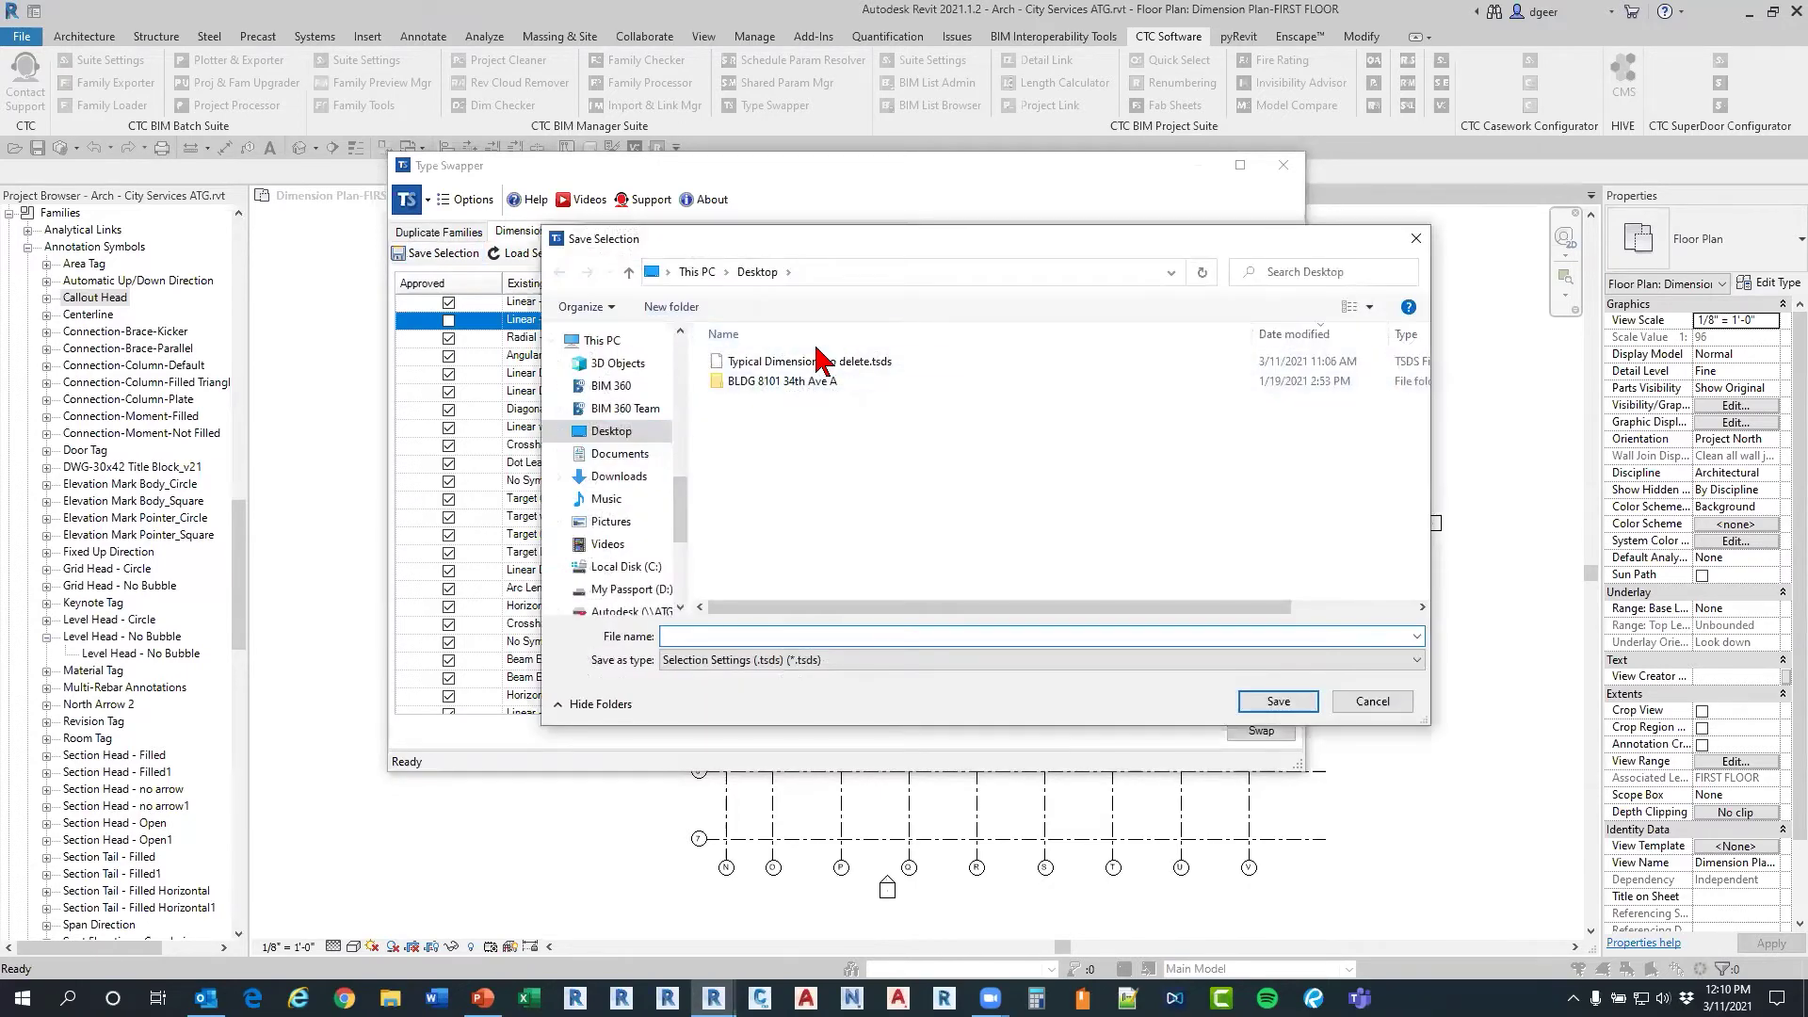
click(812, 362)
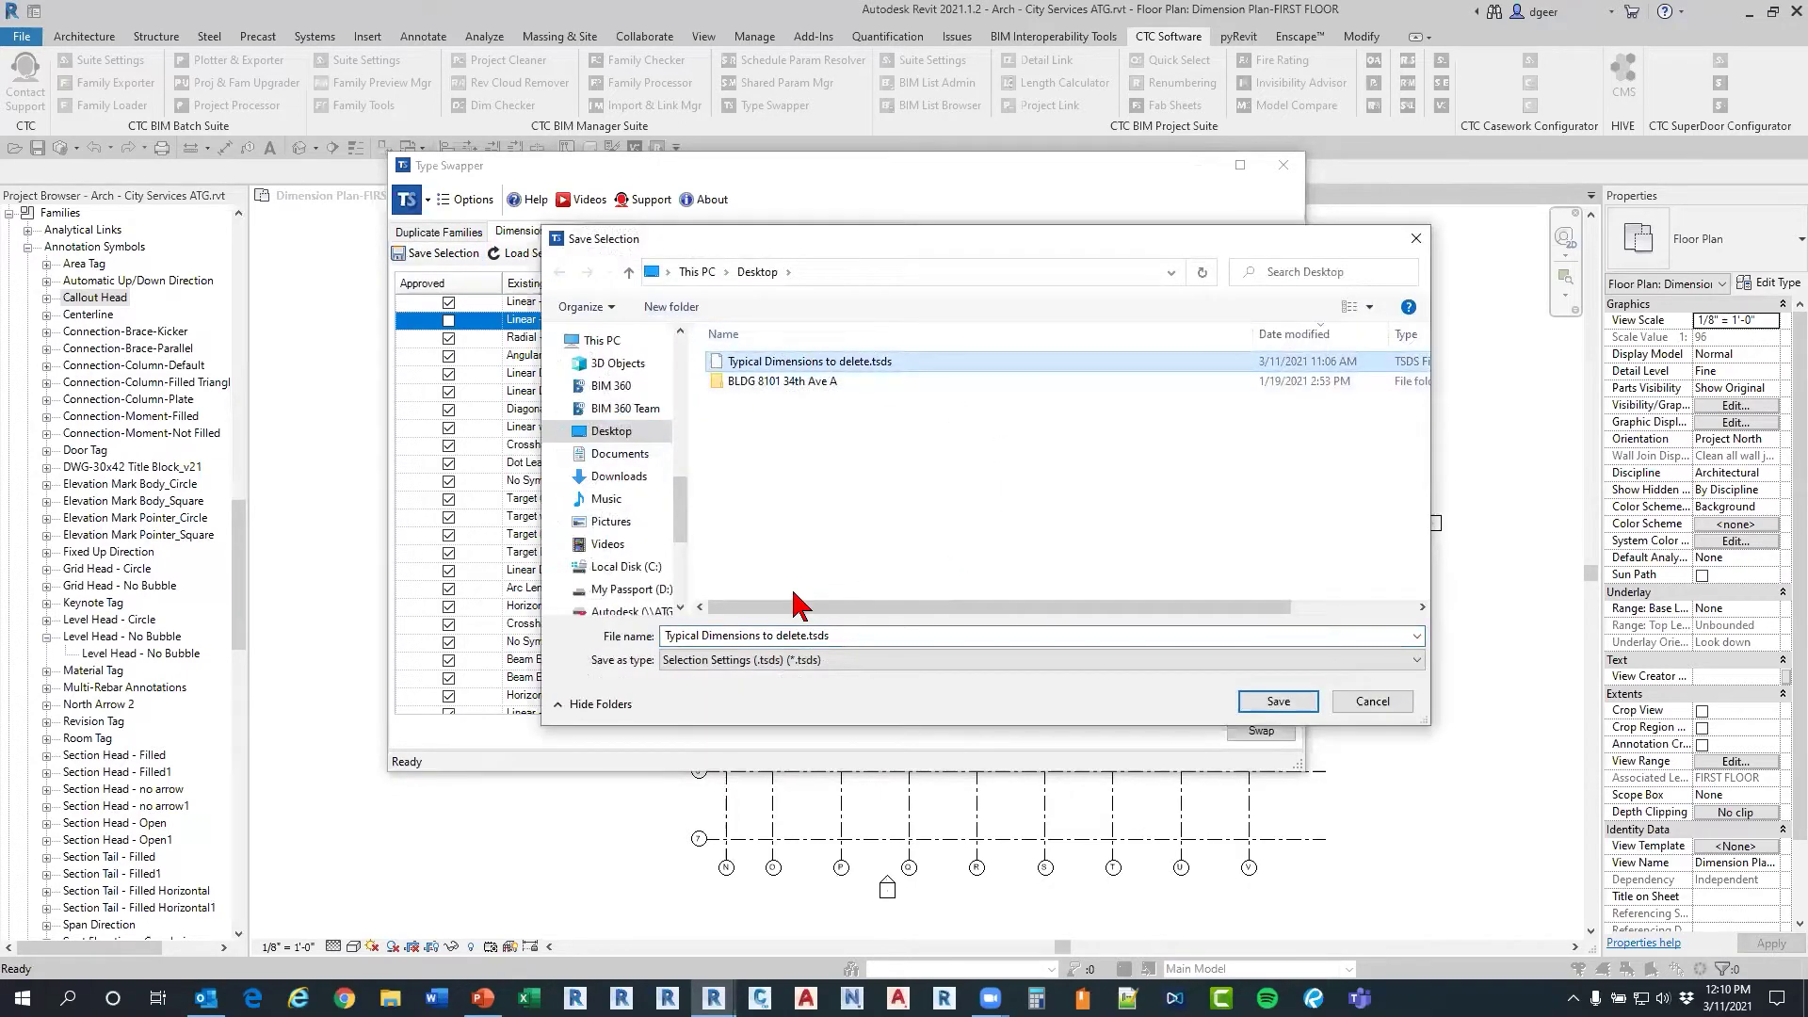
click(1245, 707)
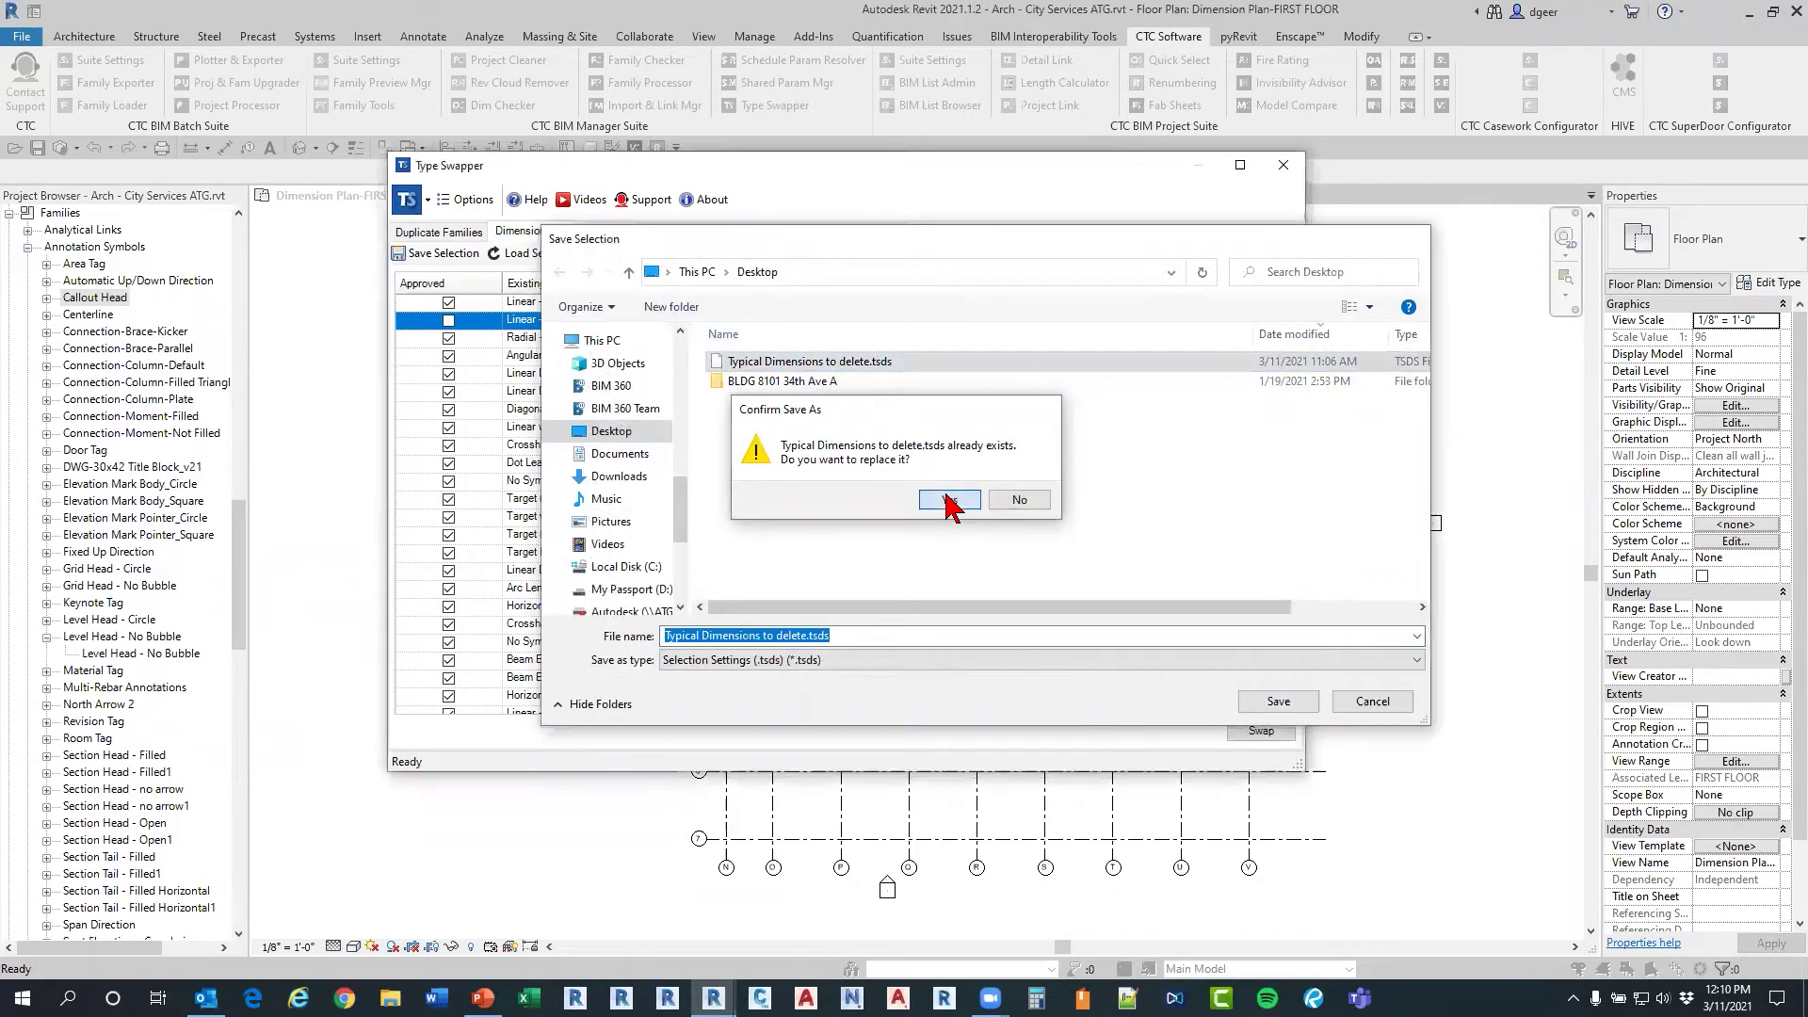
click(944, 507)
click(939, 511)
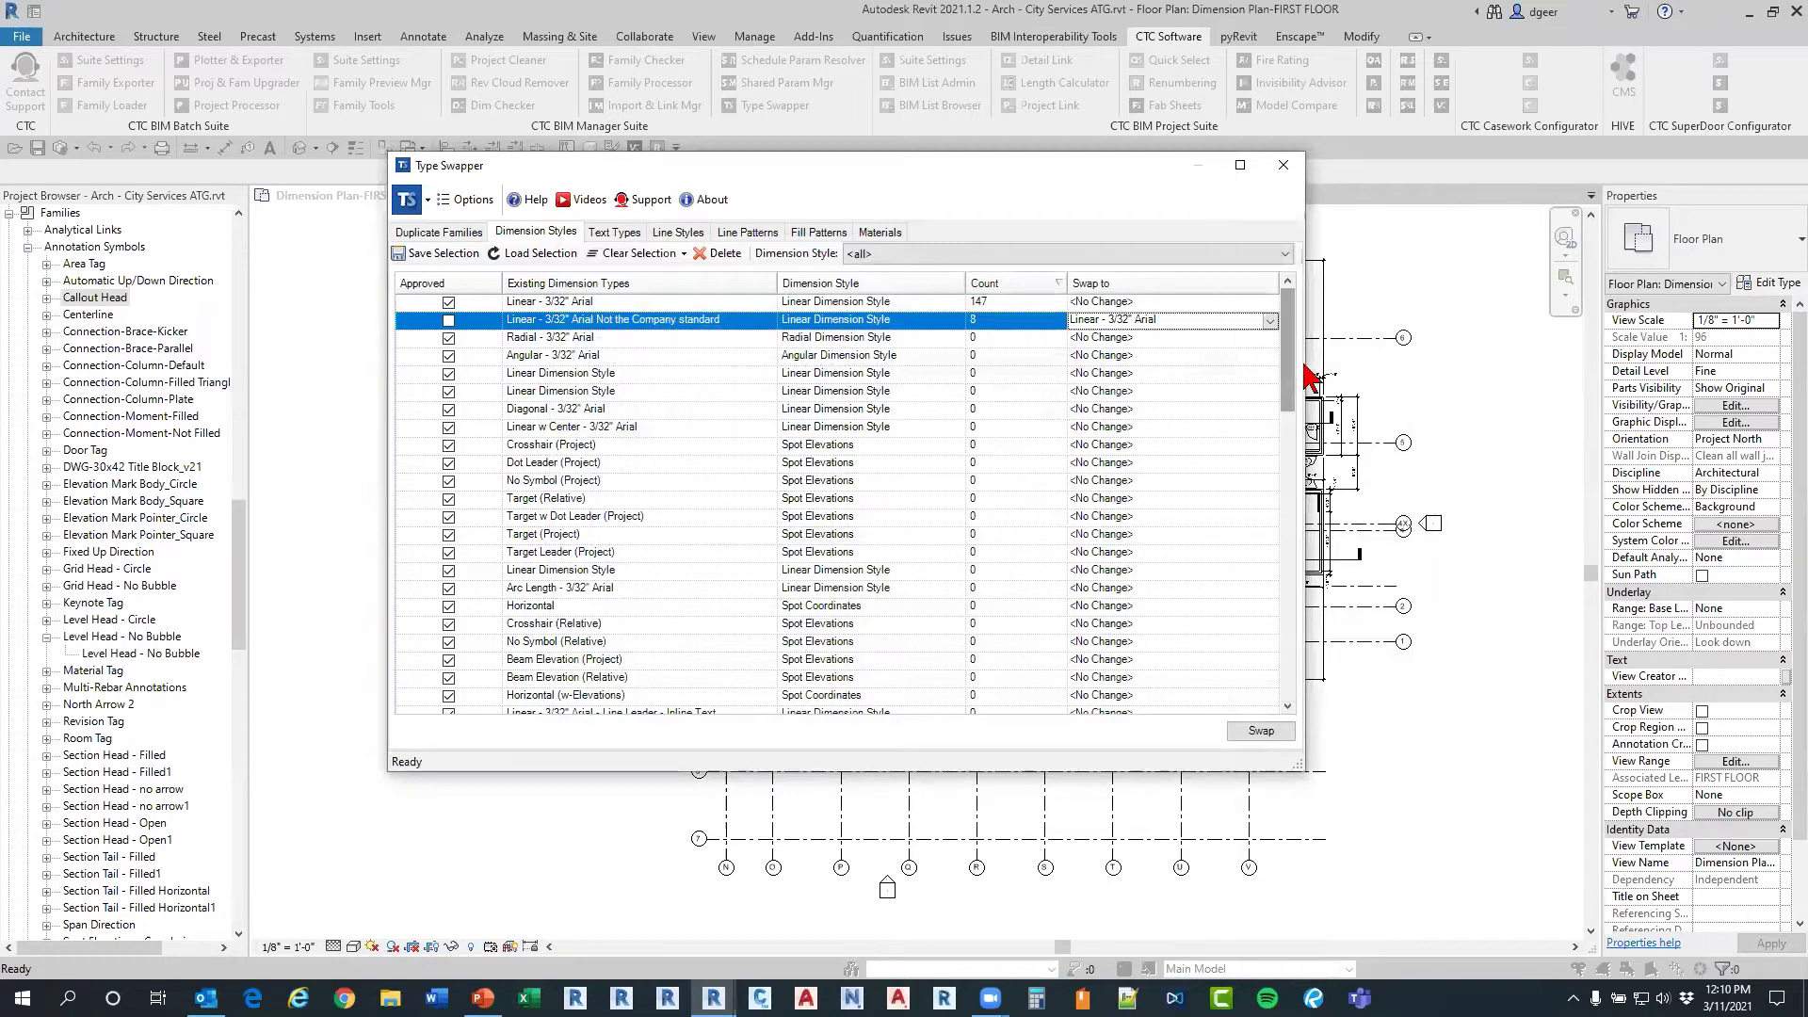
click(1283, 165)
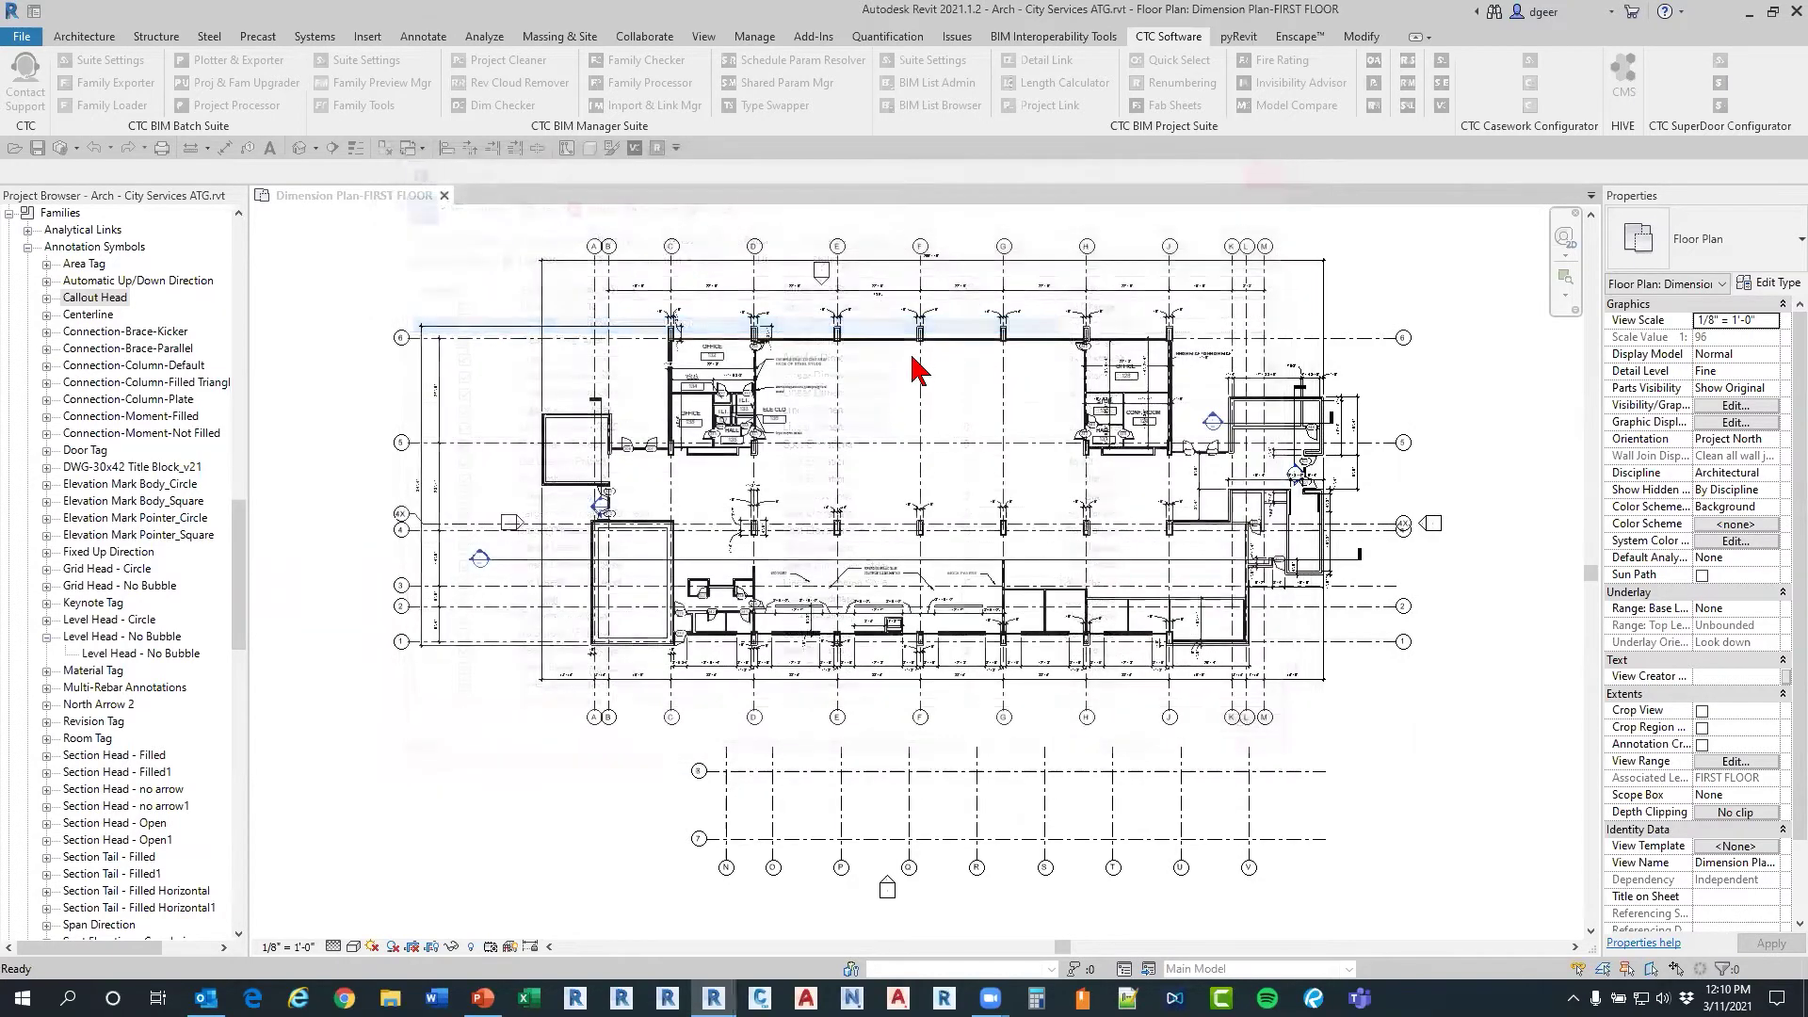
Step: Dismiss the save reminder and examine which dimension types are used by dimensions across the first floor plan
scroll(843, 353, up, 3)
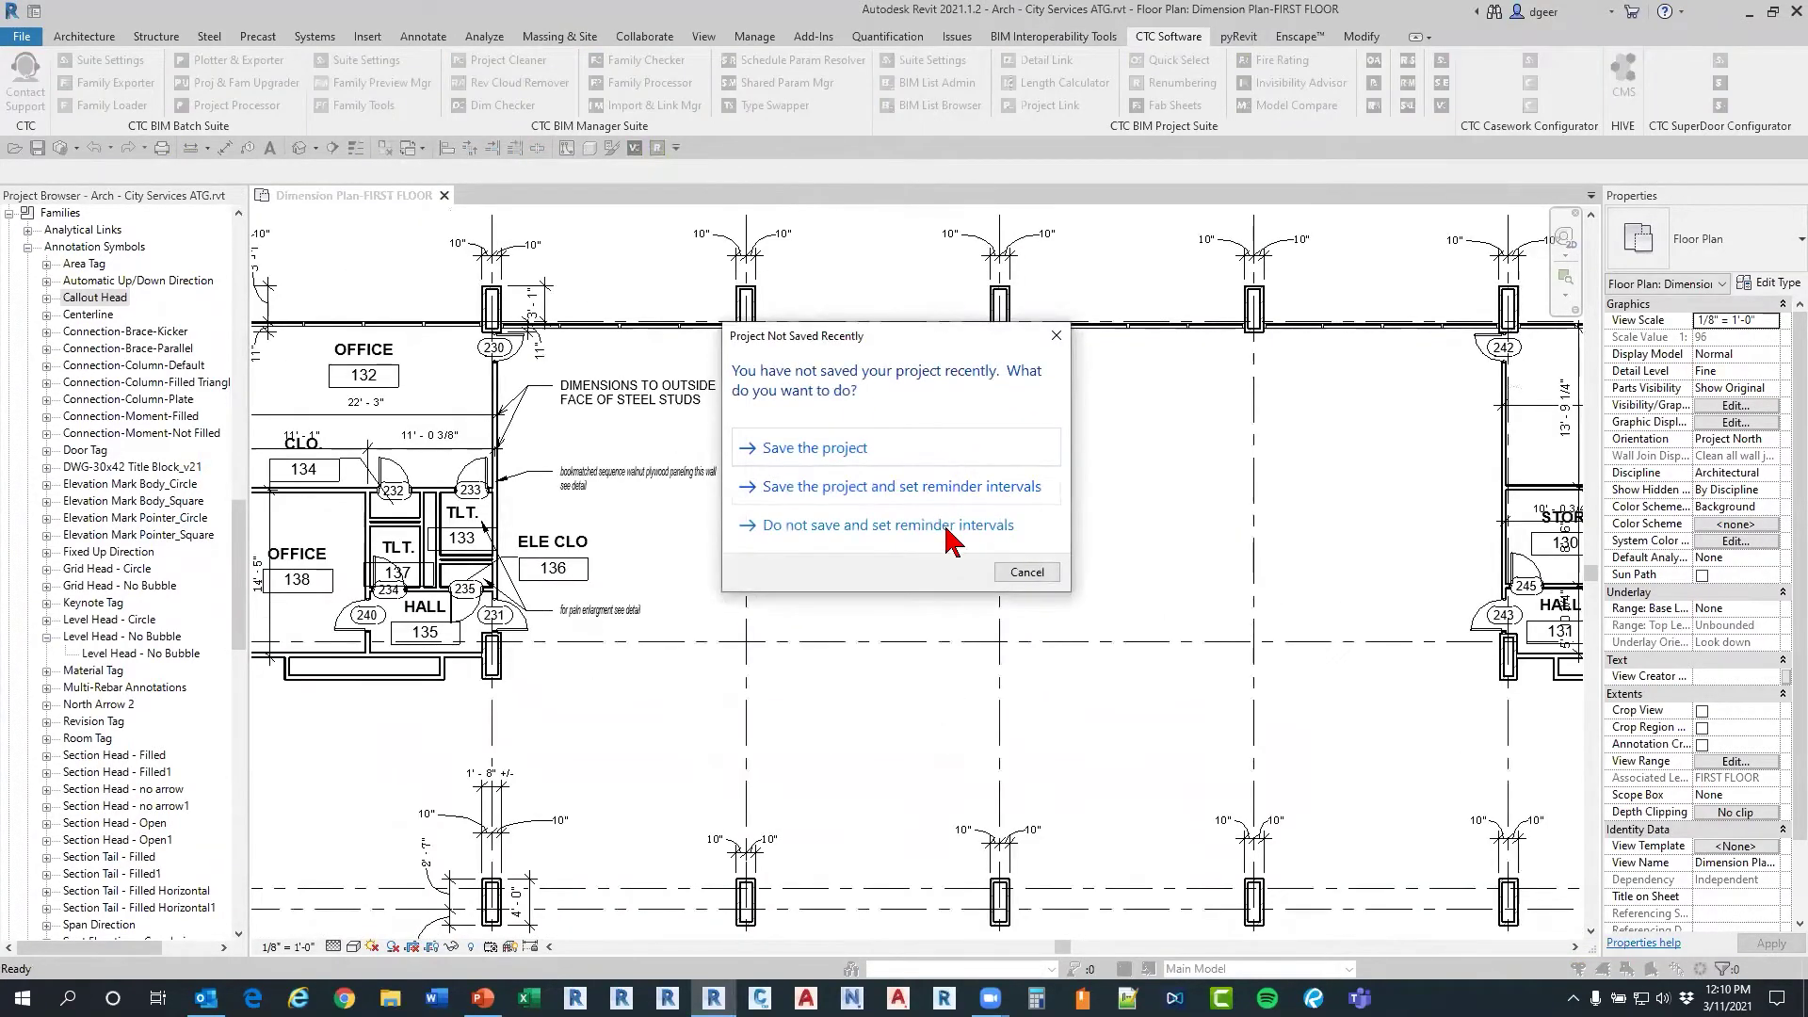
click(1025, 573)
middle_drag(827, 290, 932, 424)
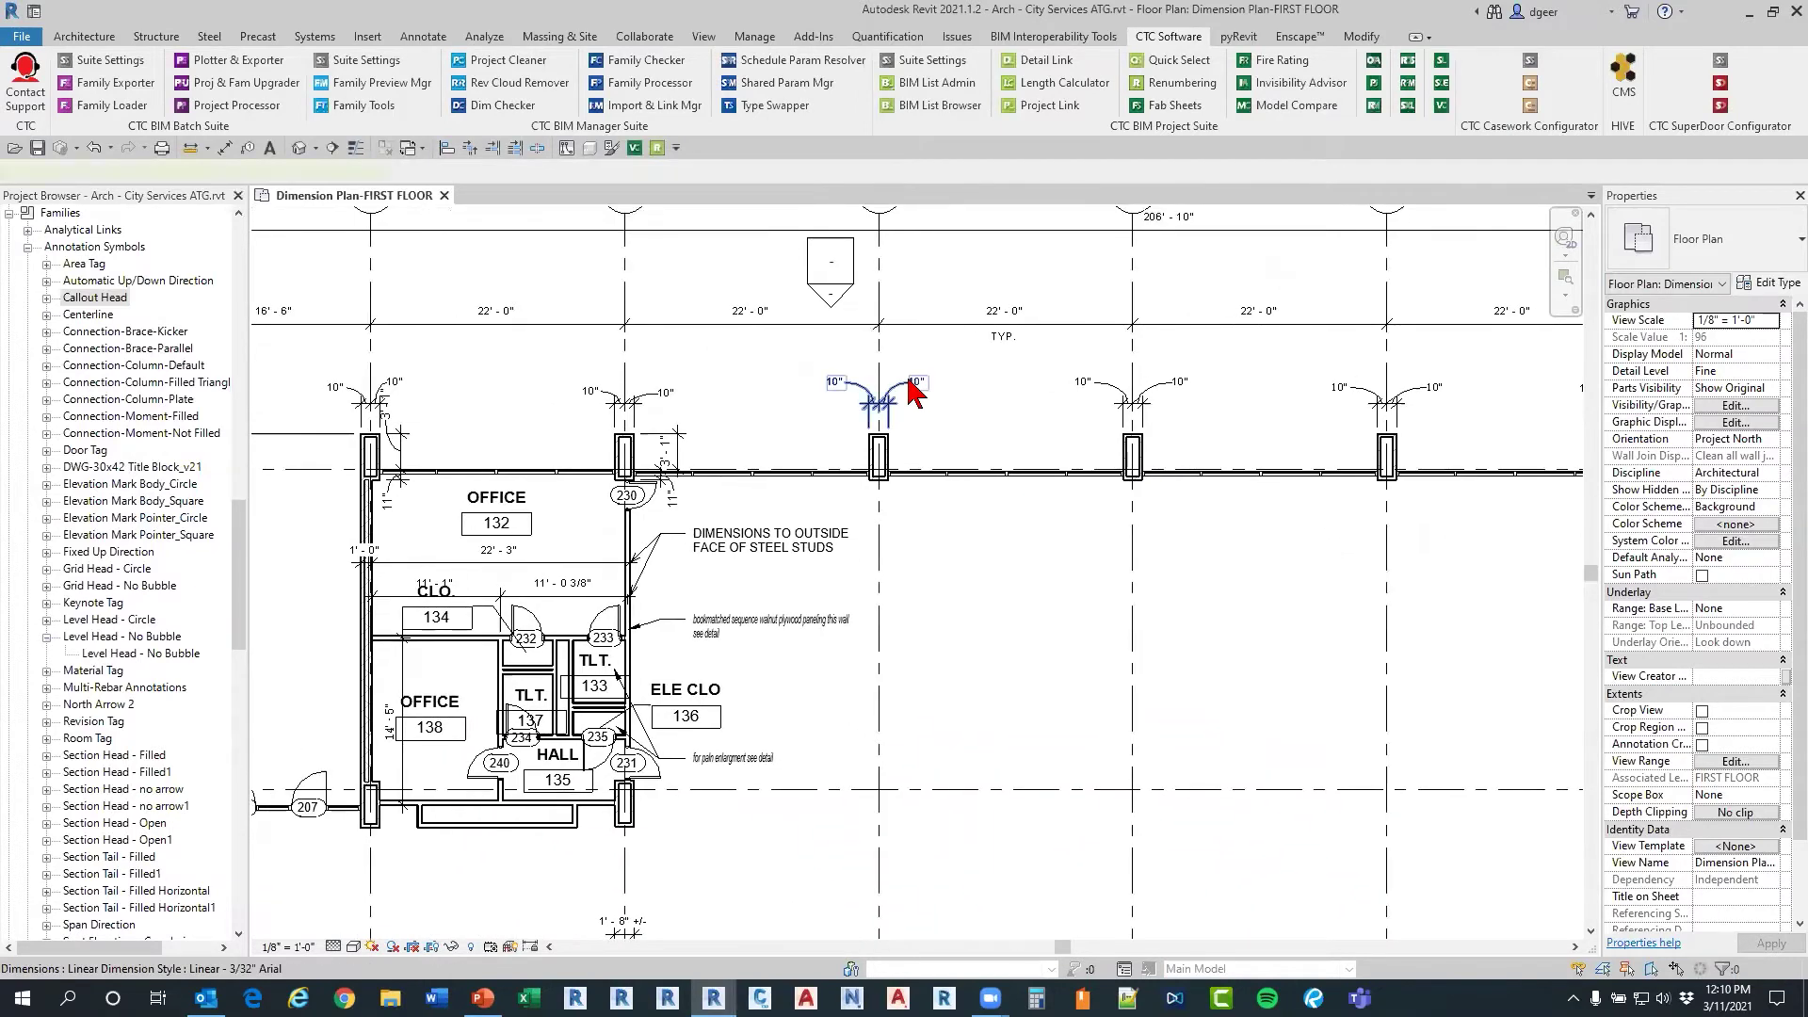
click(908, 389)
middle_drag(1015, 532, 848, 501)
middle_drag(952, 838, 849, 520)
click(872, 638)
middle_drag(1310, 735, 1021, 452)
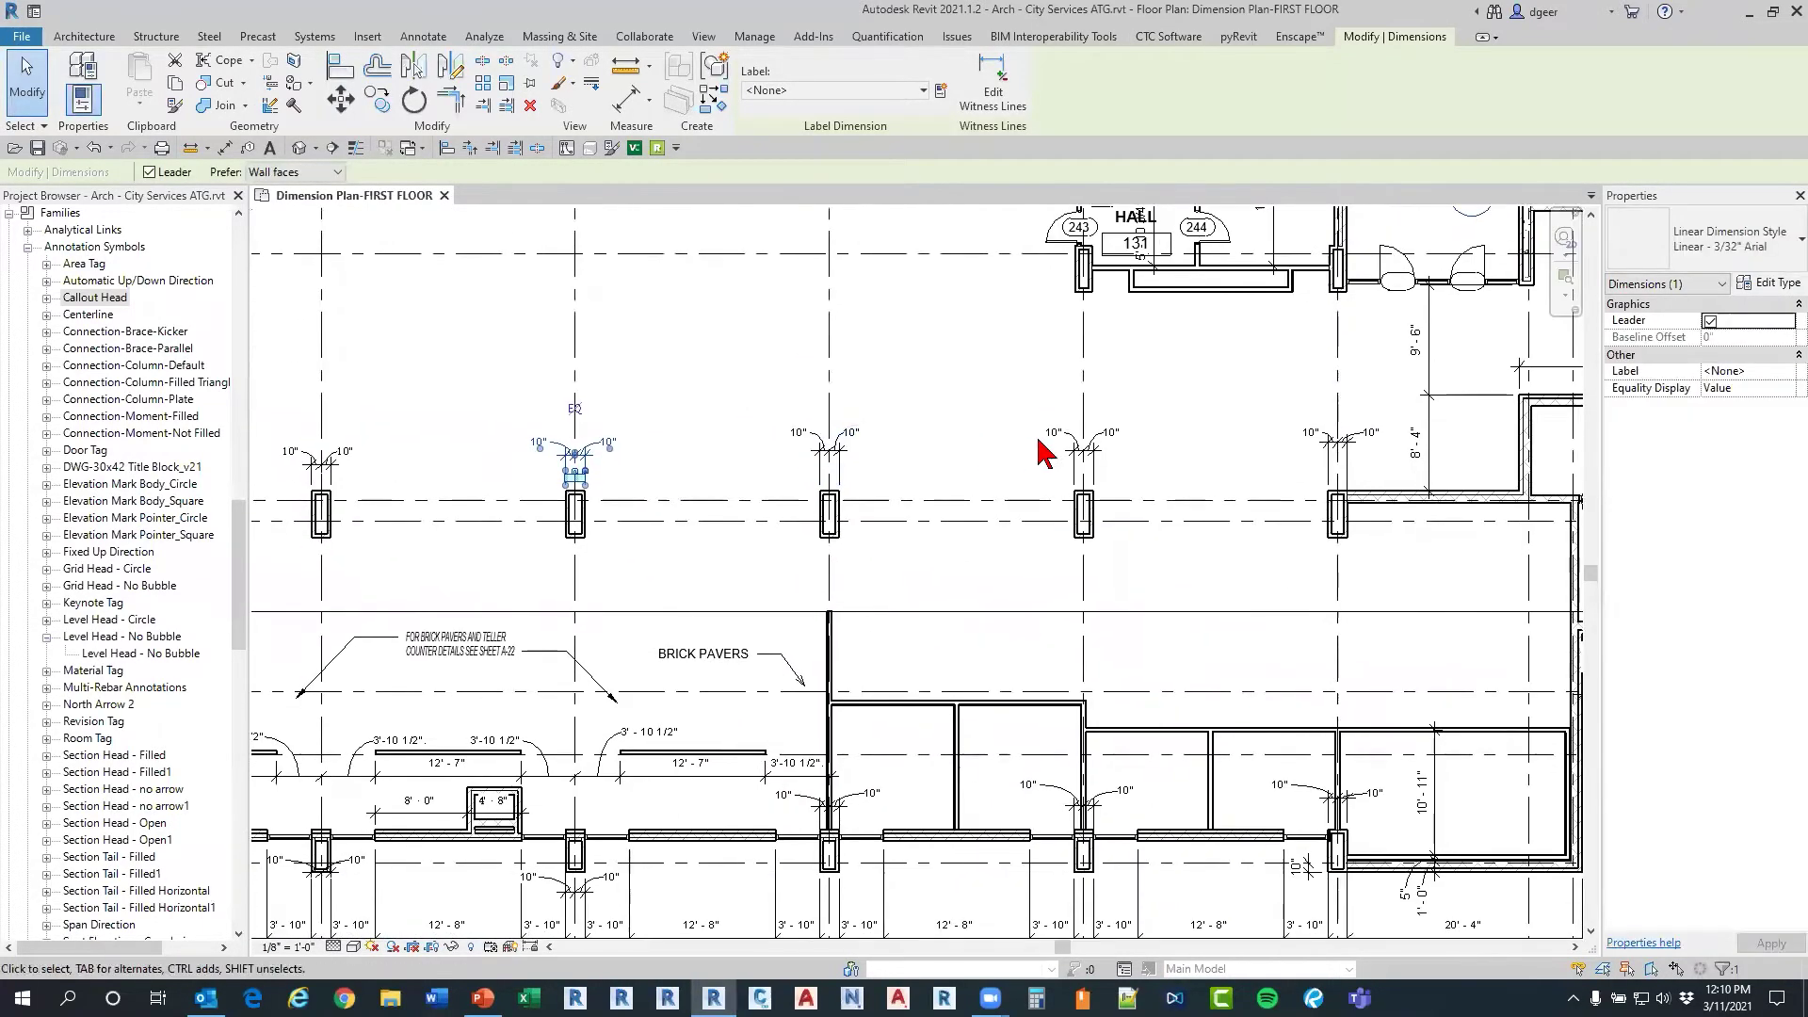
middle_drag(852, 625, 587, 678)
click(1126, 283)
click(994, 422)
scroll(1110, 553, down, 3)
scroll(546, 622, up, 6)
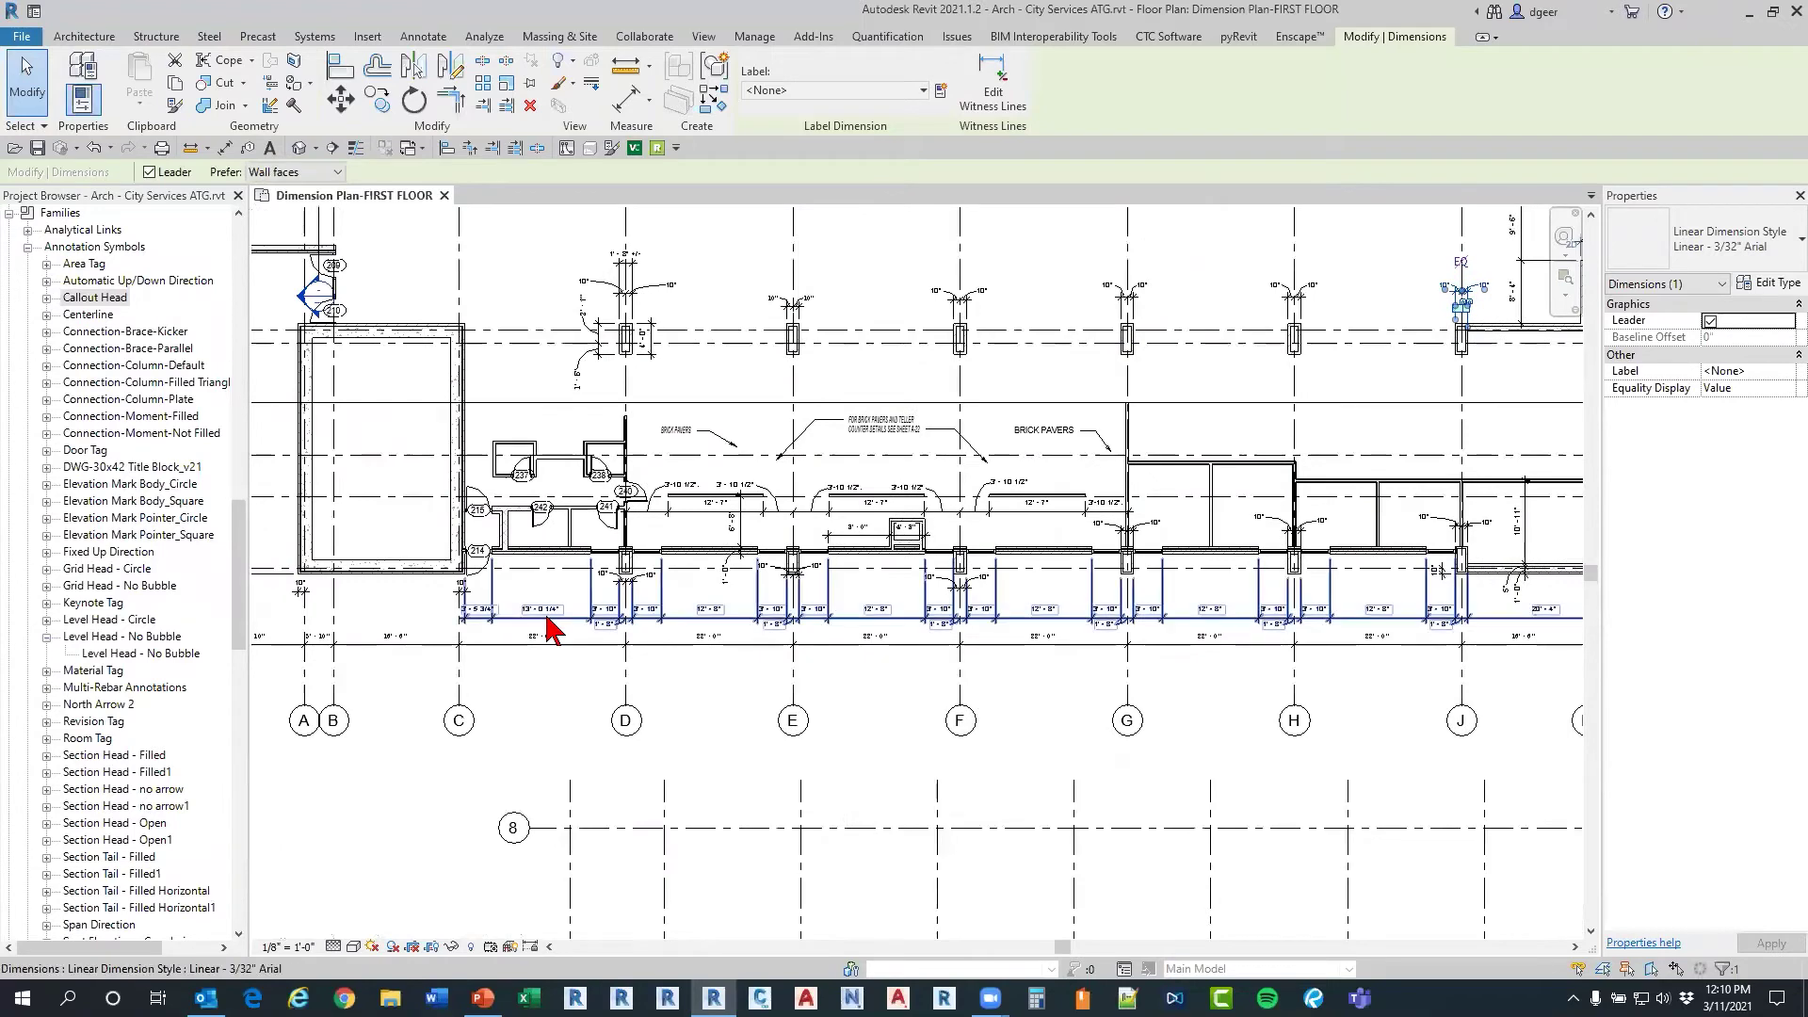
click(580, 648)
middle_drag(875, 230, 795, 694)
click(800, 696)
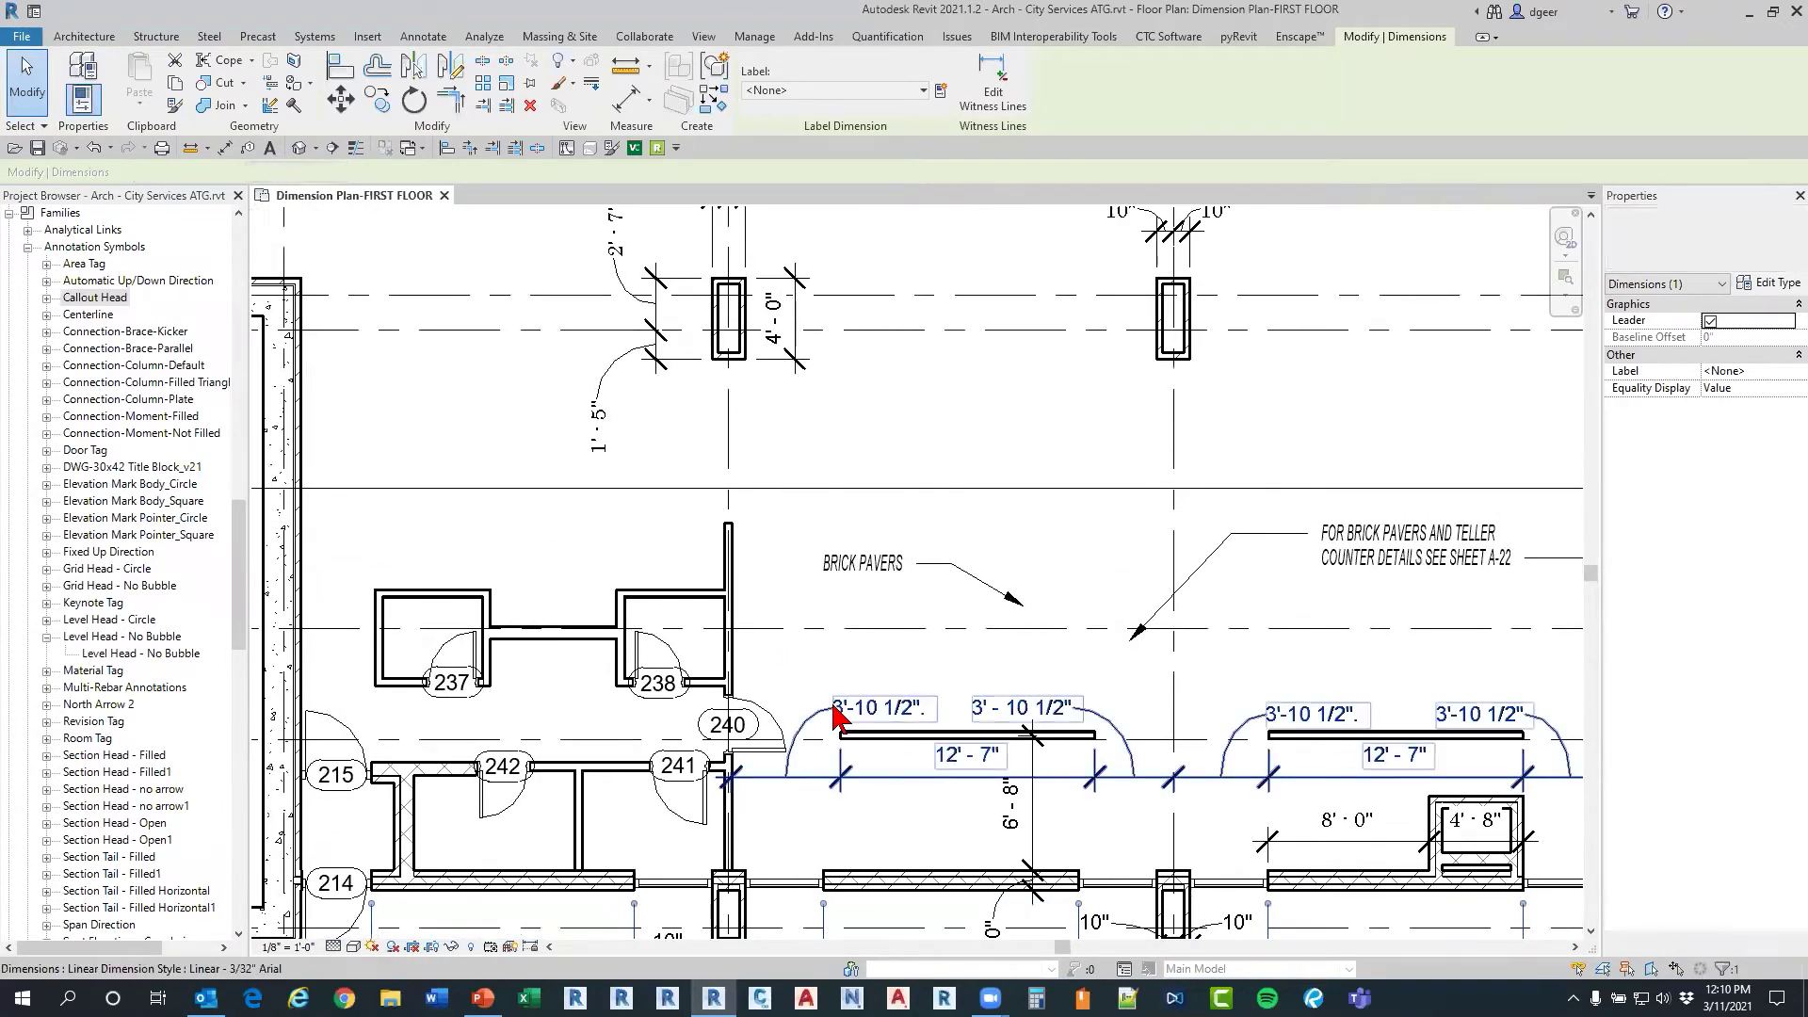
scroll(808, 678, down, 2)
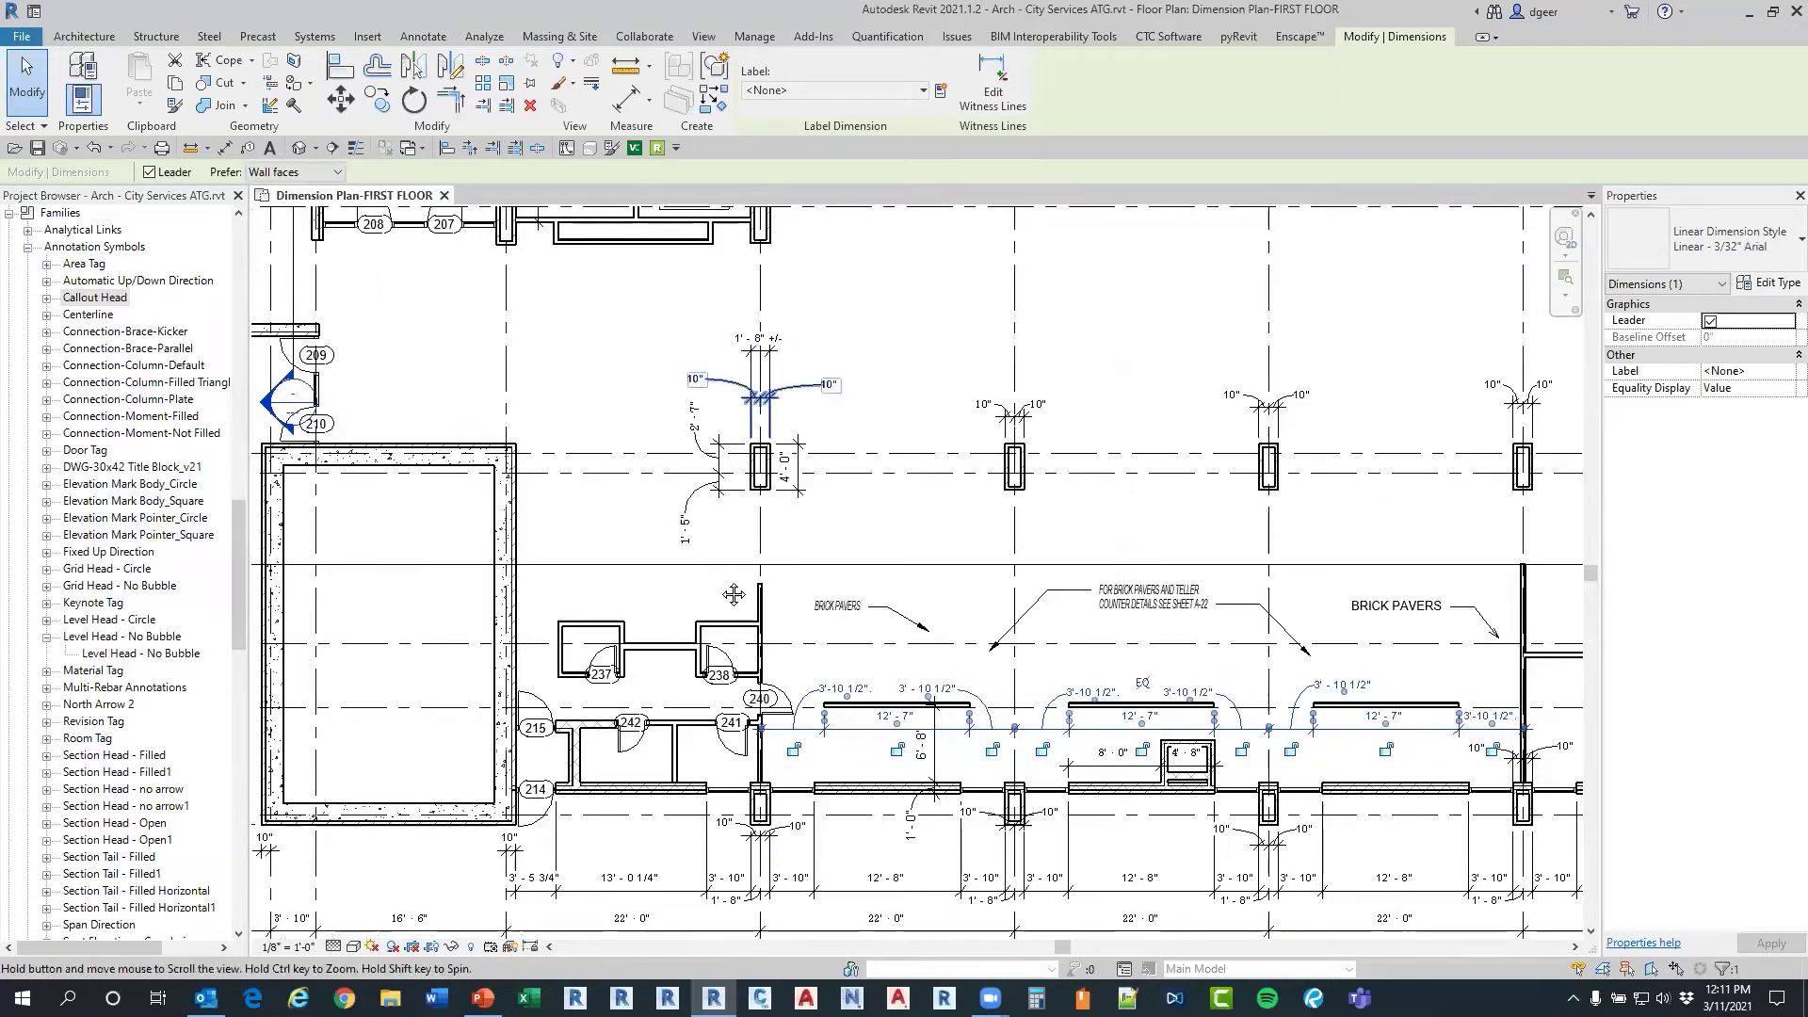
middle_drag(735, 121, 791, 518)
click(708, 412)
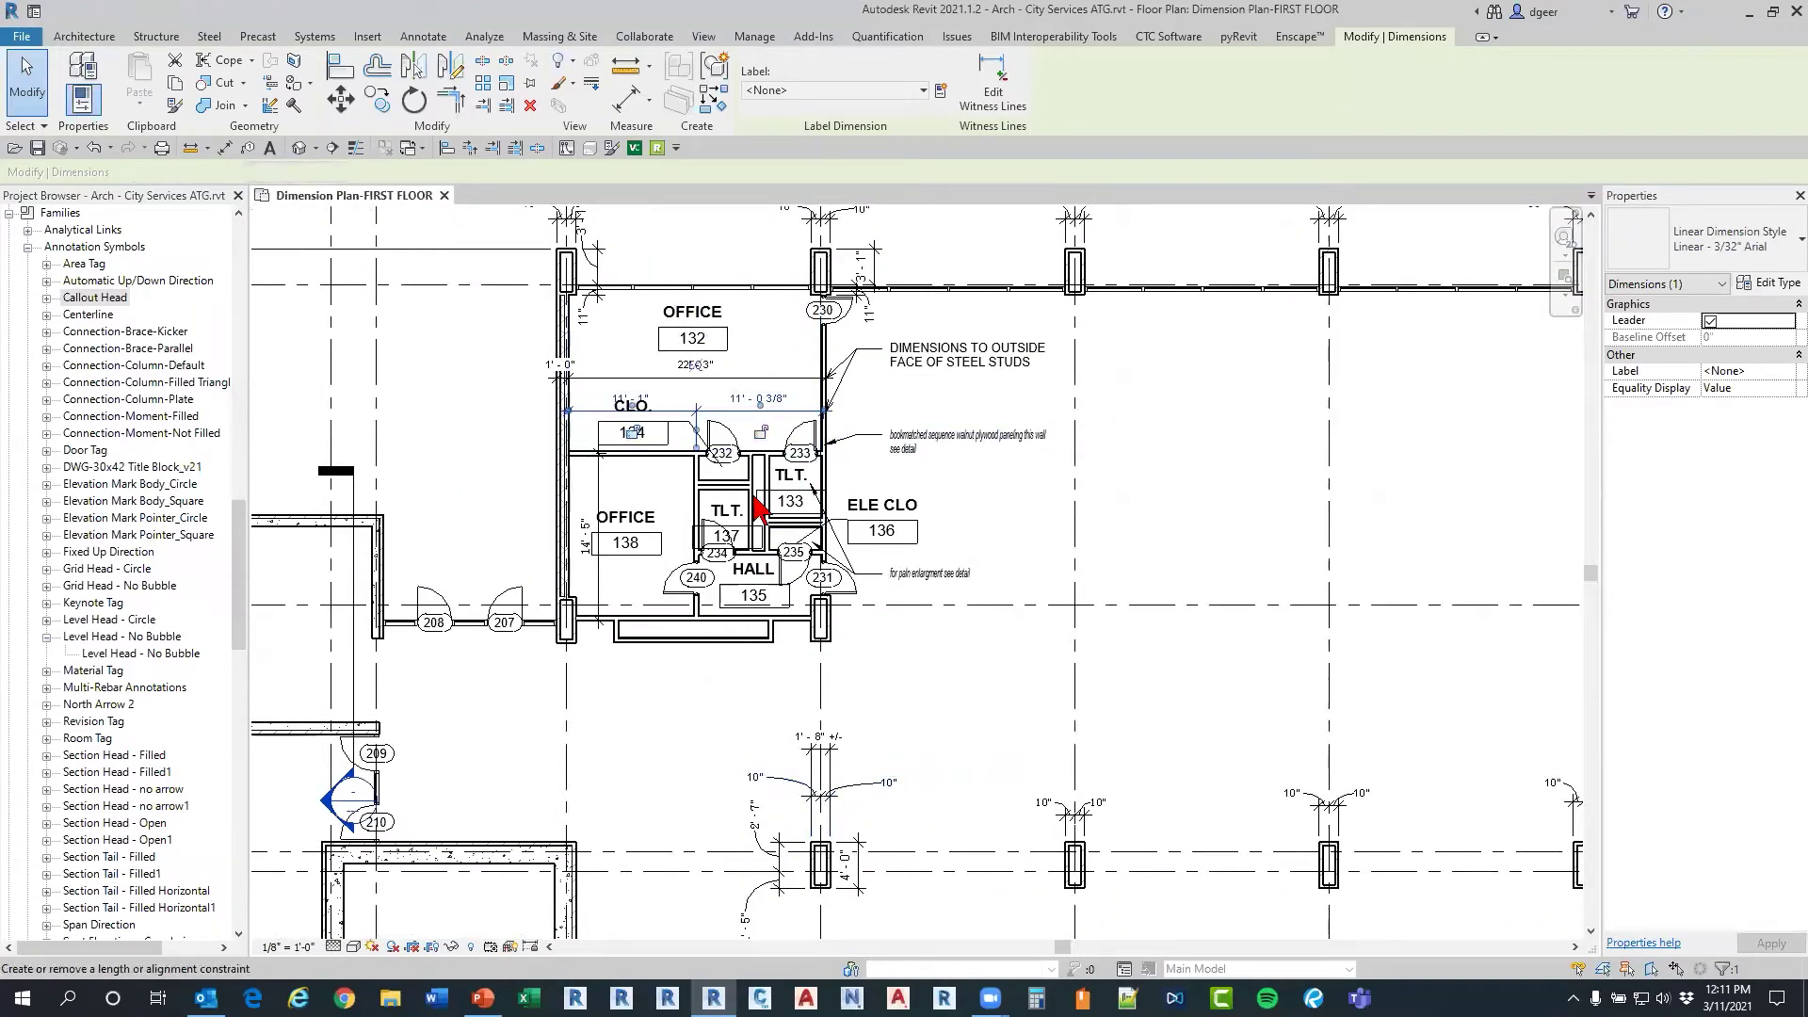
middle_drag(973, 428, 818, 590)
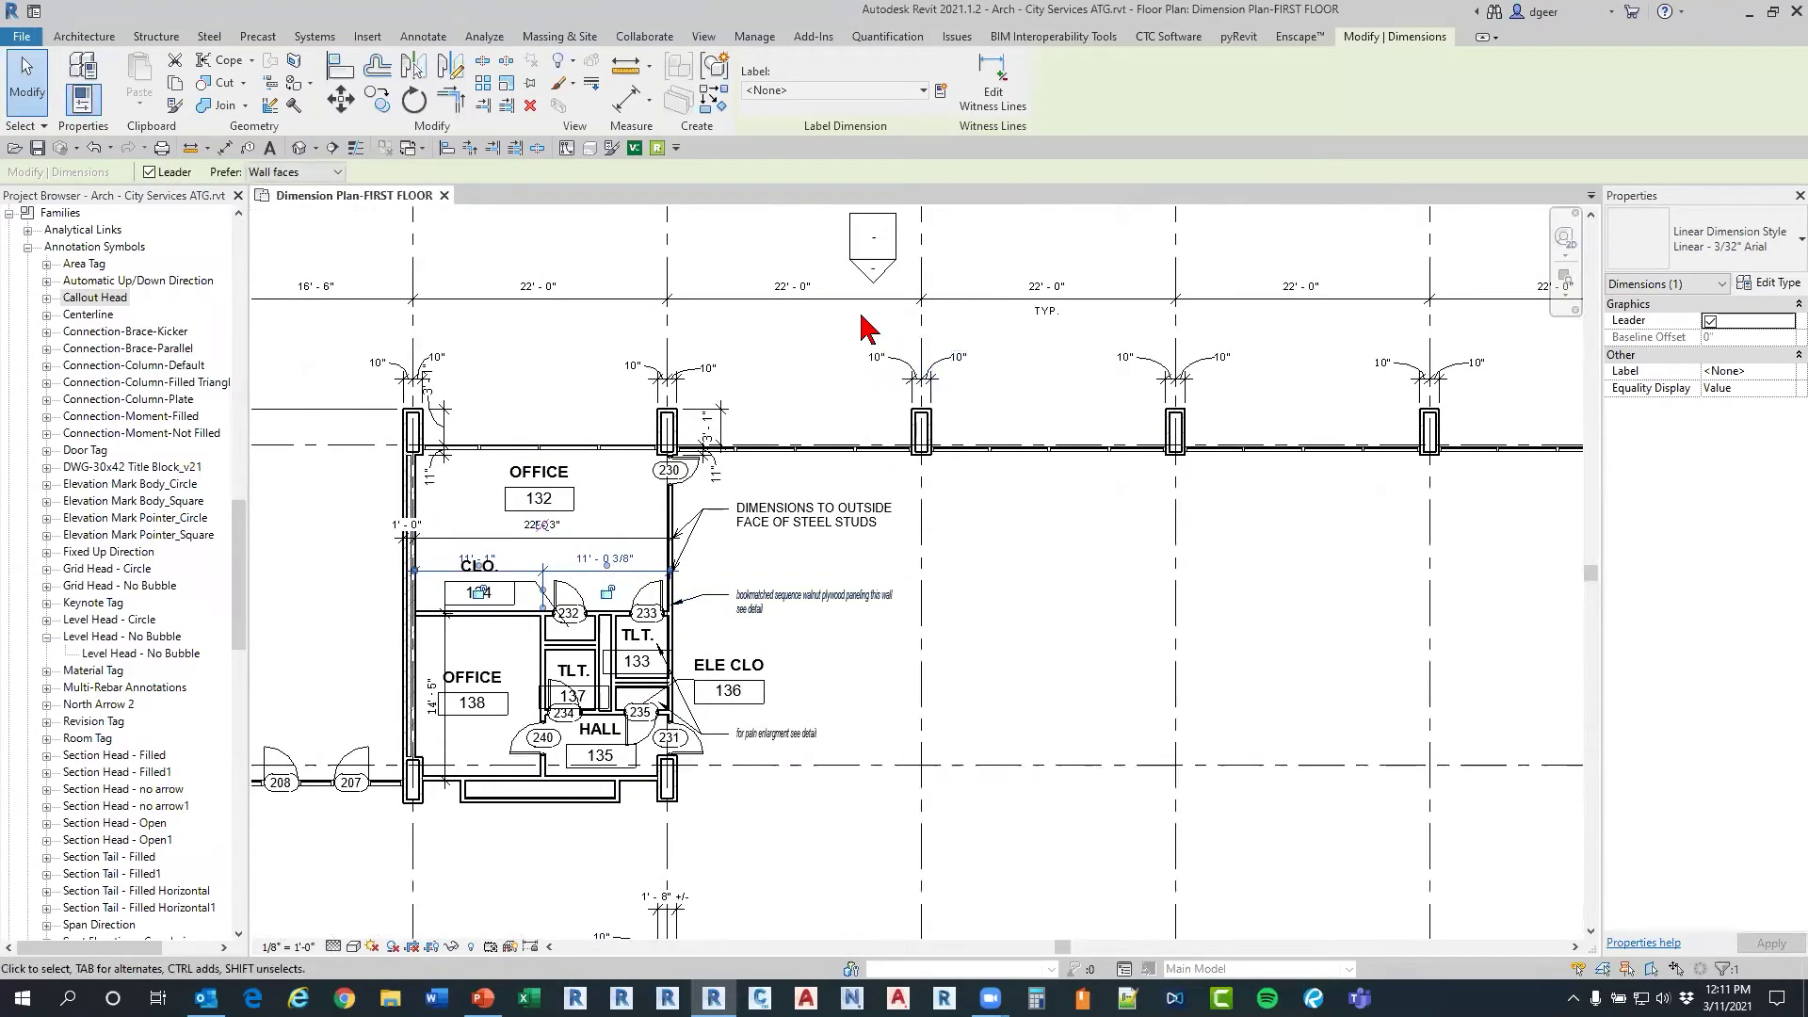
click(863, 301)
Step: Change the 10" column dimension below the TYP. dimension string to the type "Linear - 3/32" Arial Not the Company standard" and inspect its text
click(940, 376)
click(1789, 240)
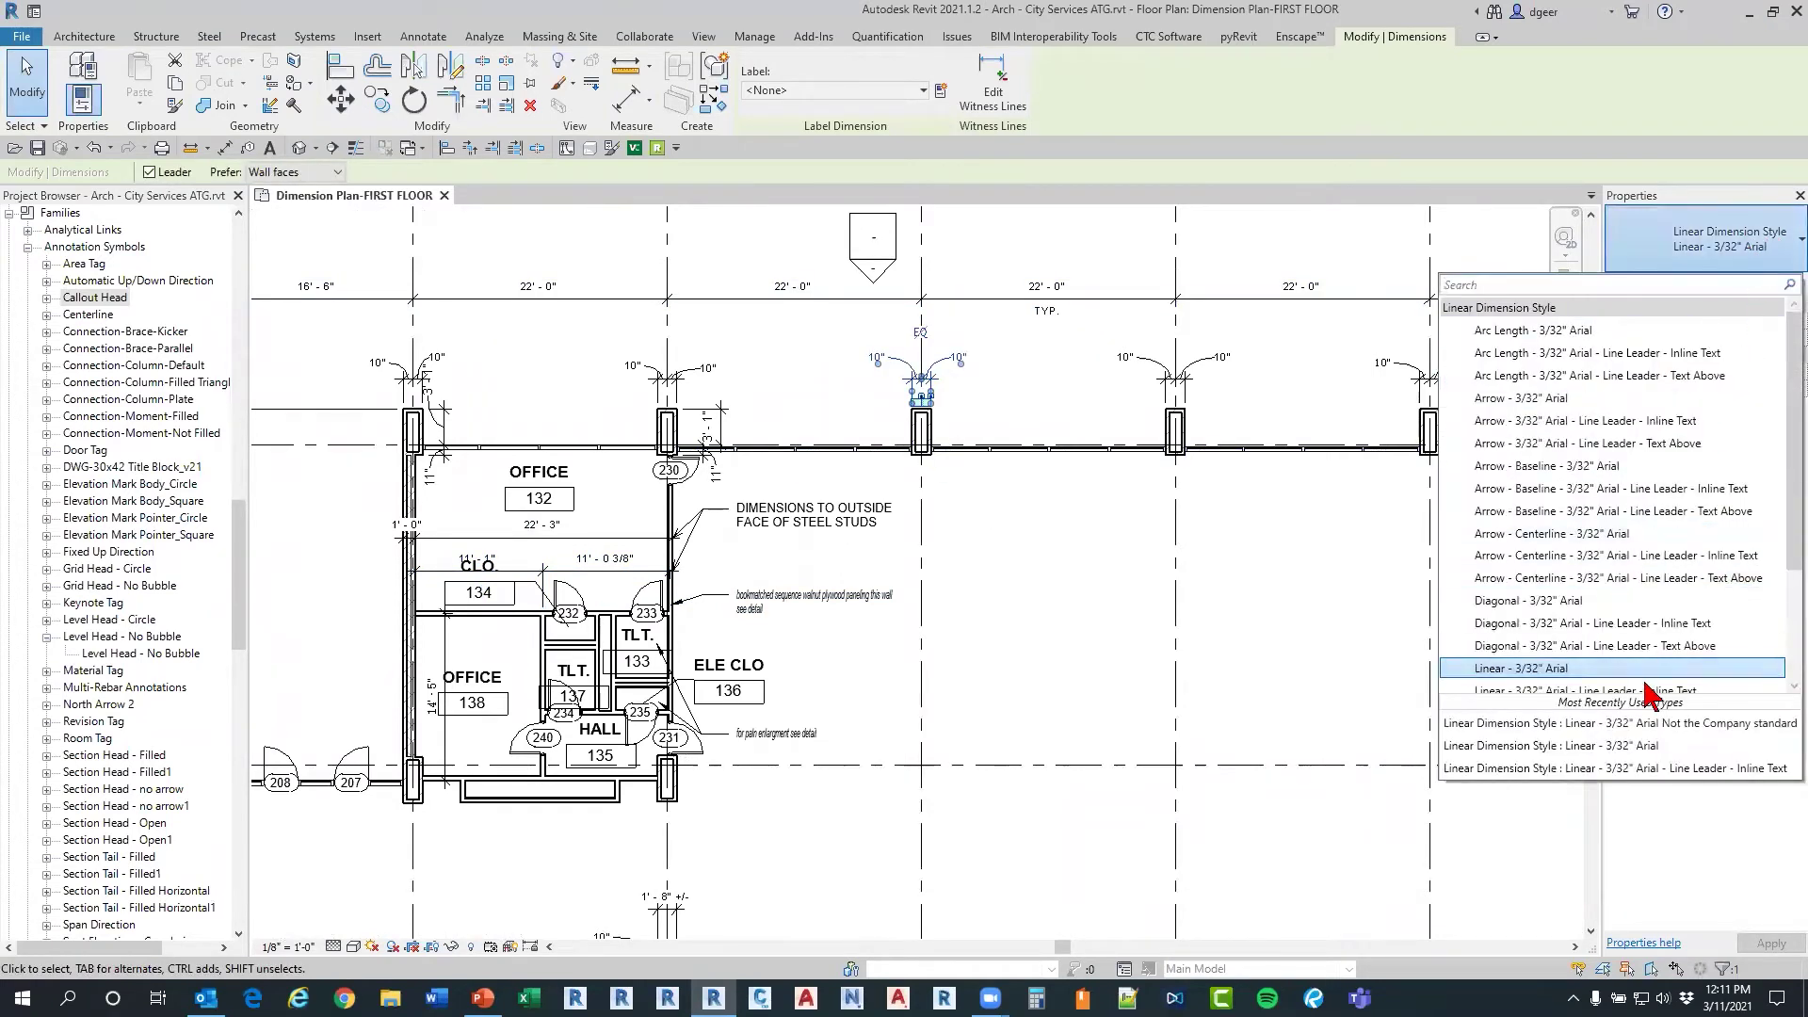
scroll(1667, 631, down, 2)
scroll(1662, 626, down, 1)
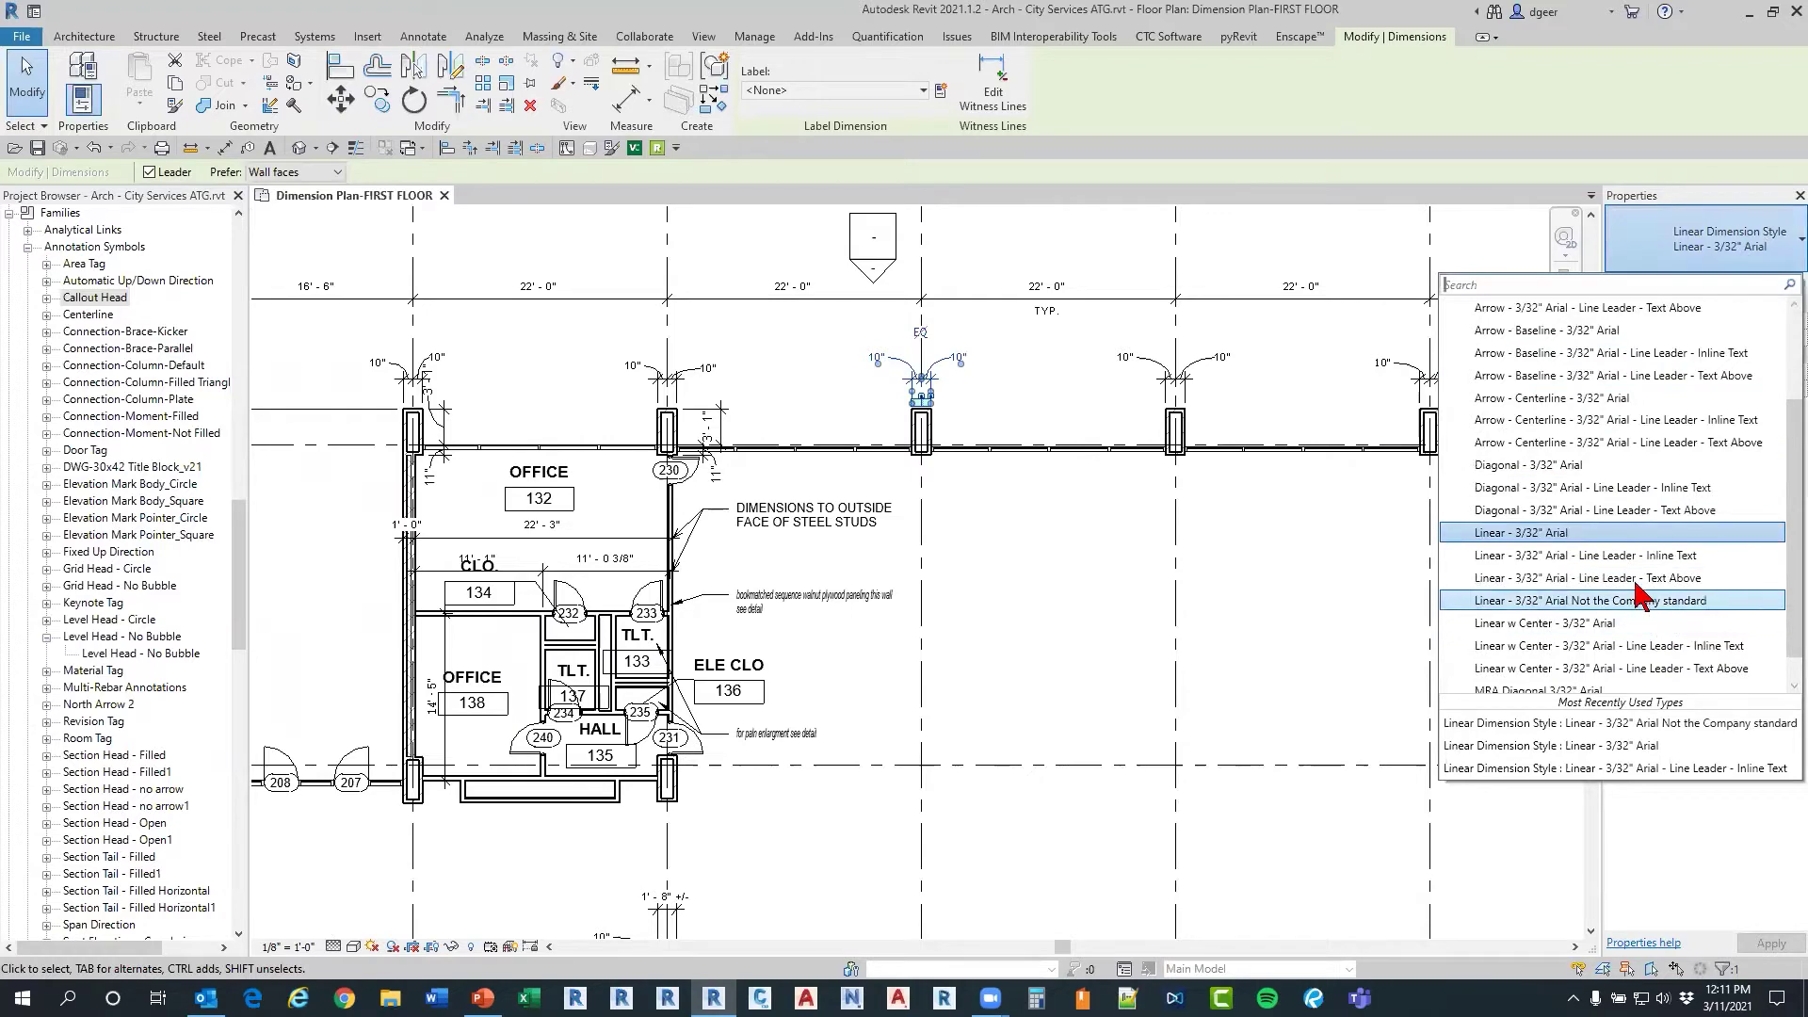
click(1639, 600)
click(1018, 534)
scroll(981, 346, up, 7)
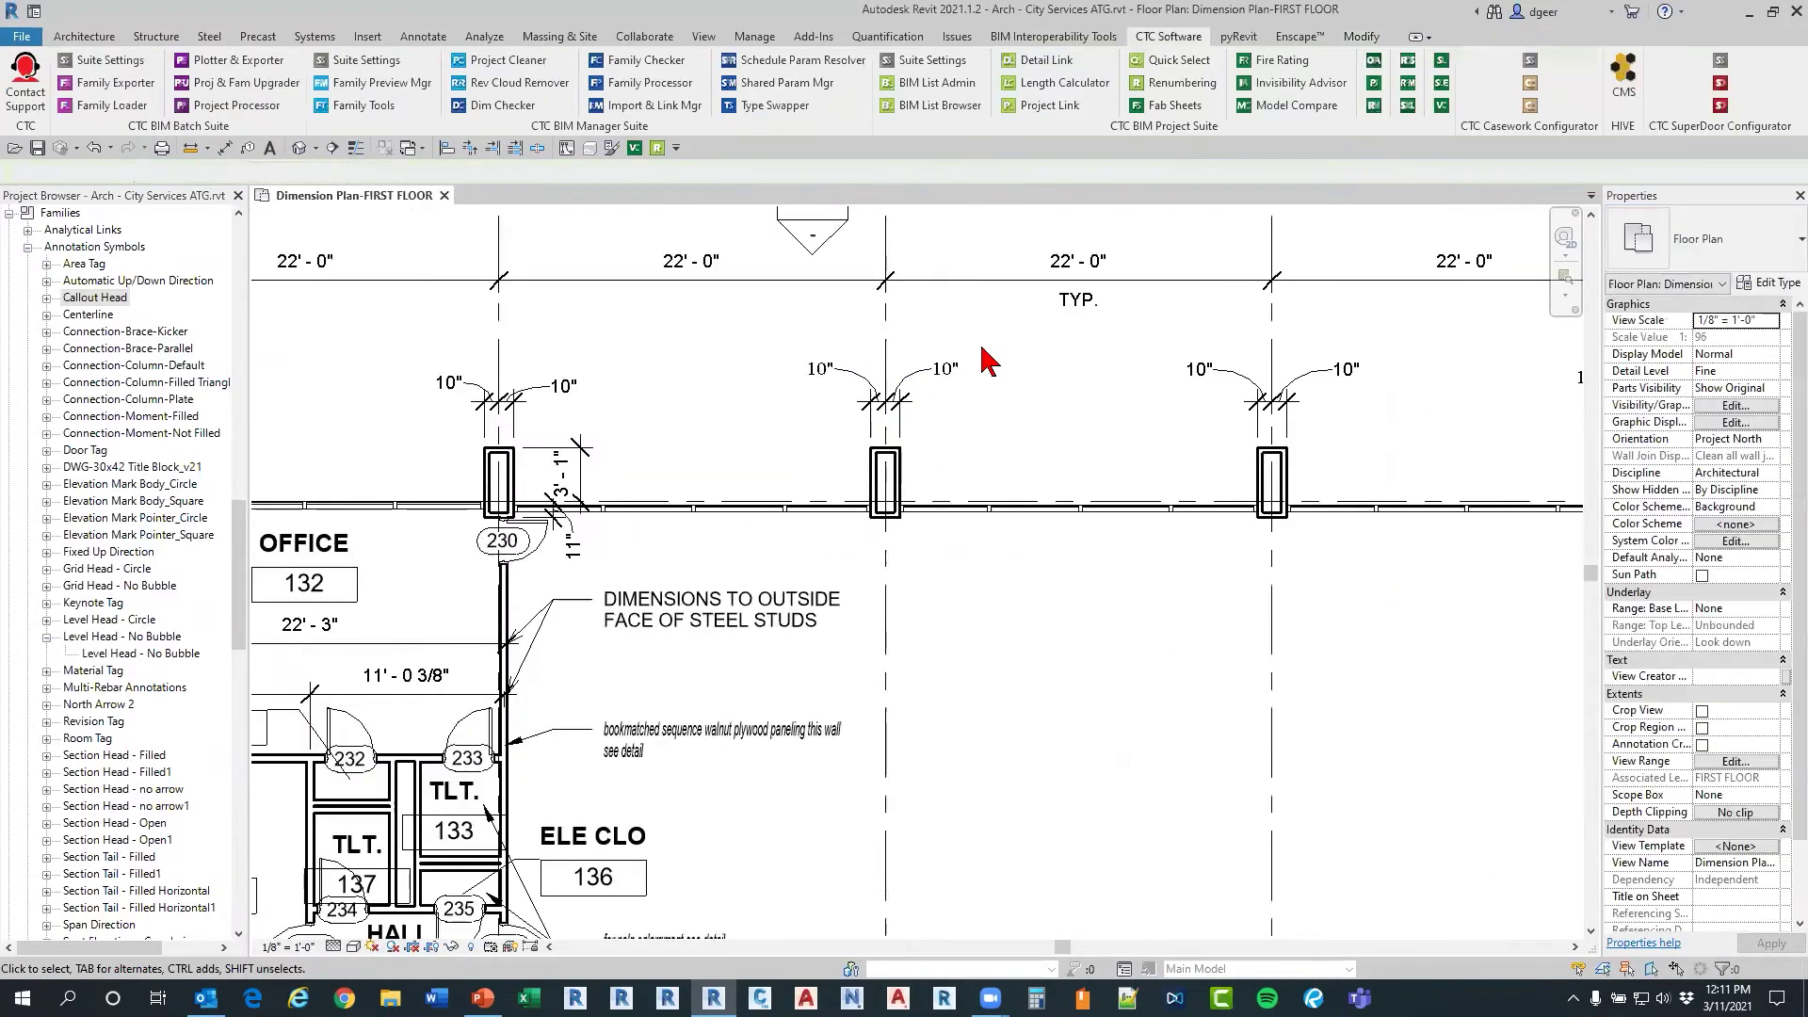
middle_drag(538, 377, 772, 432)
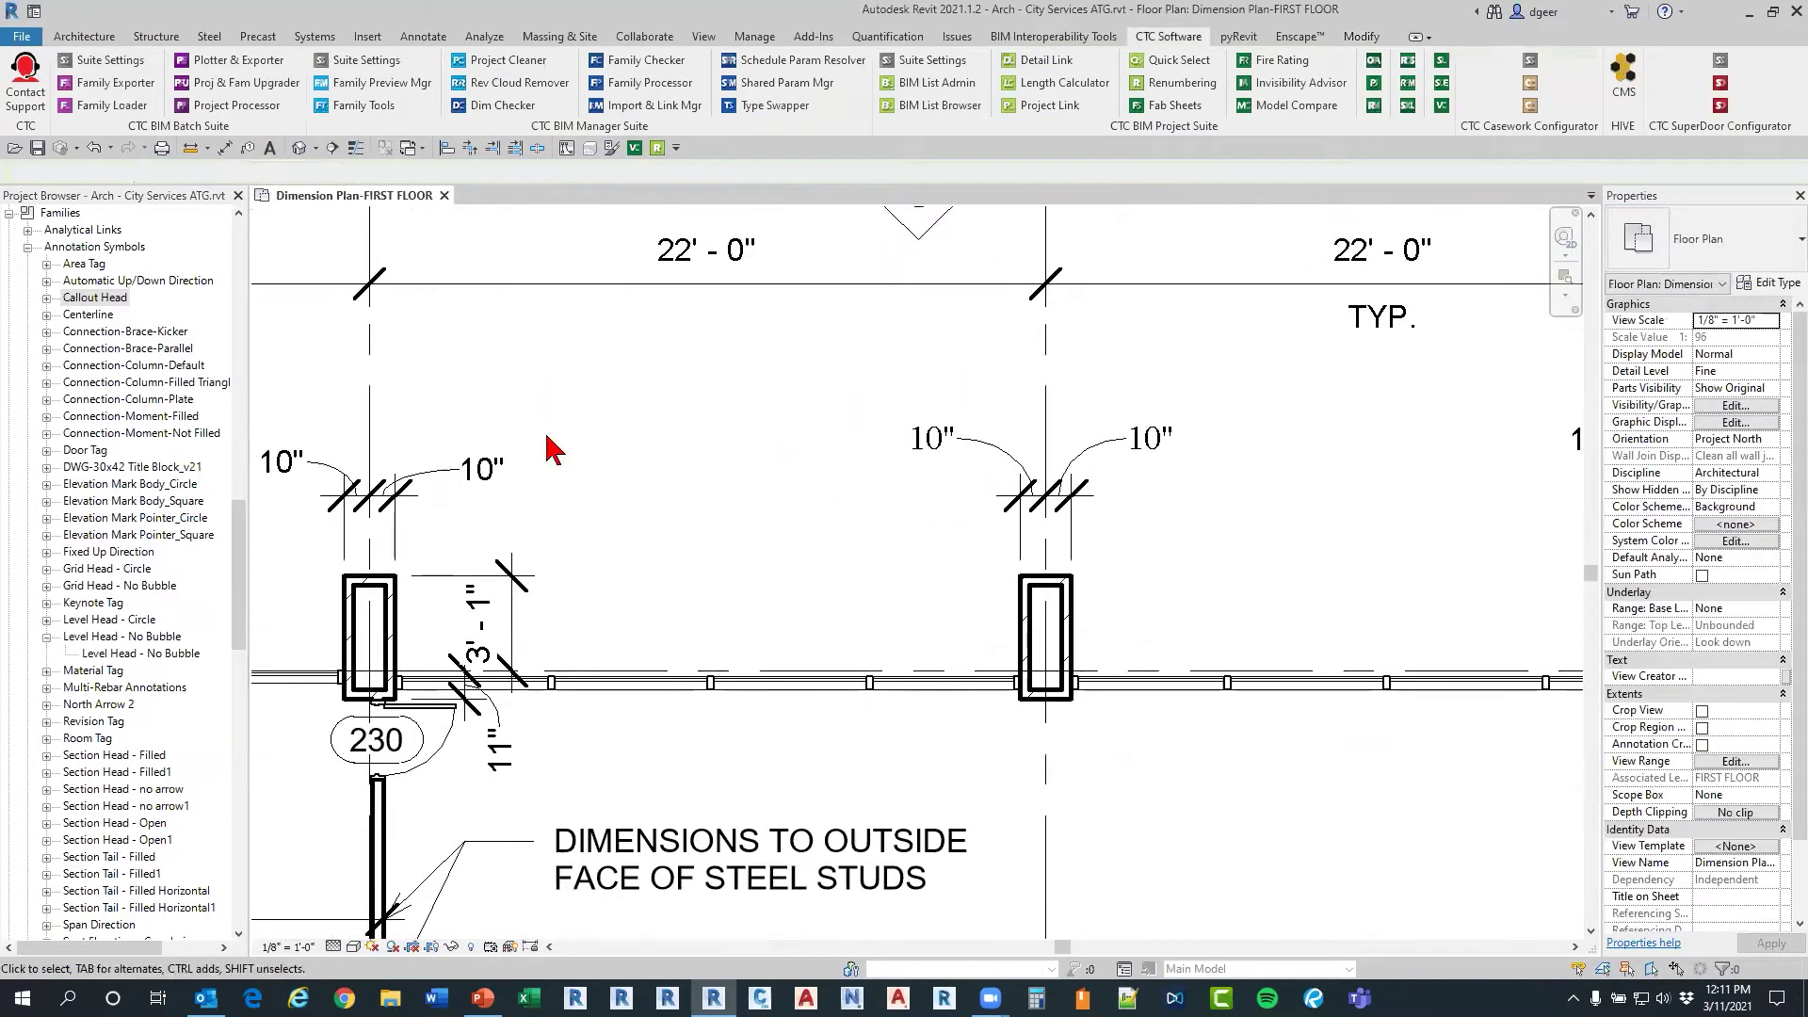
click(945, 450)
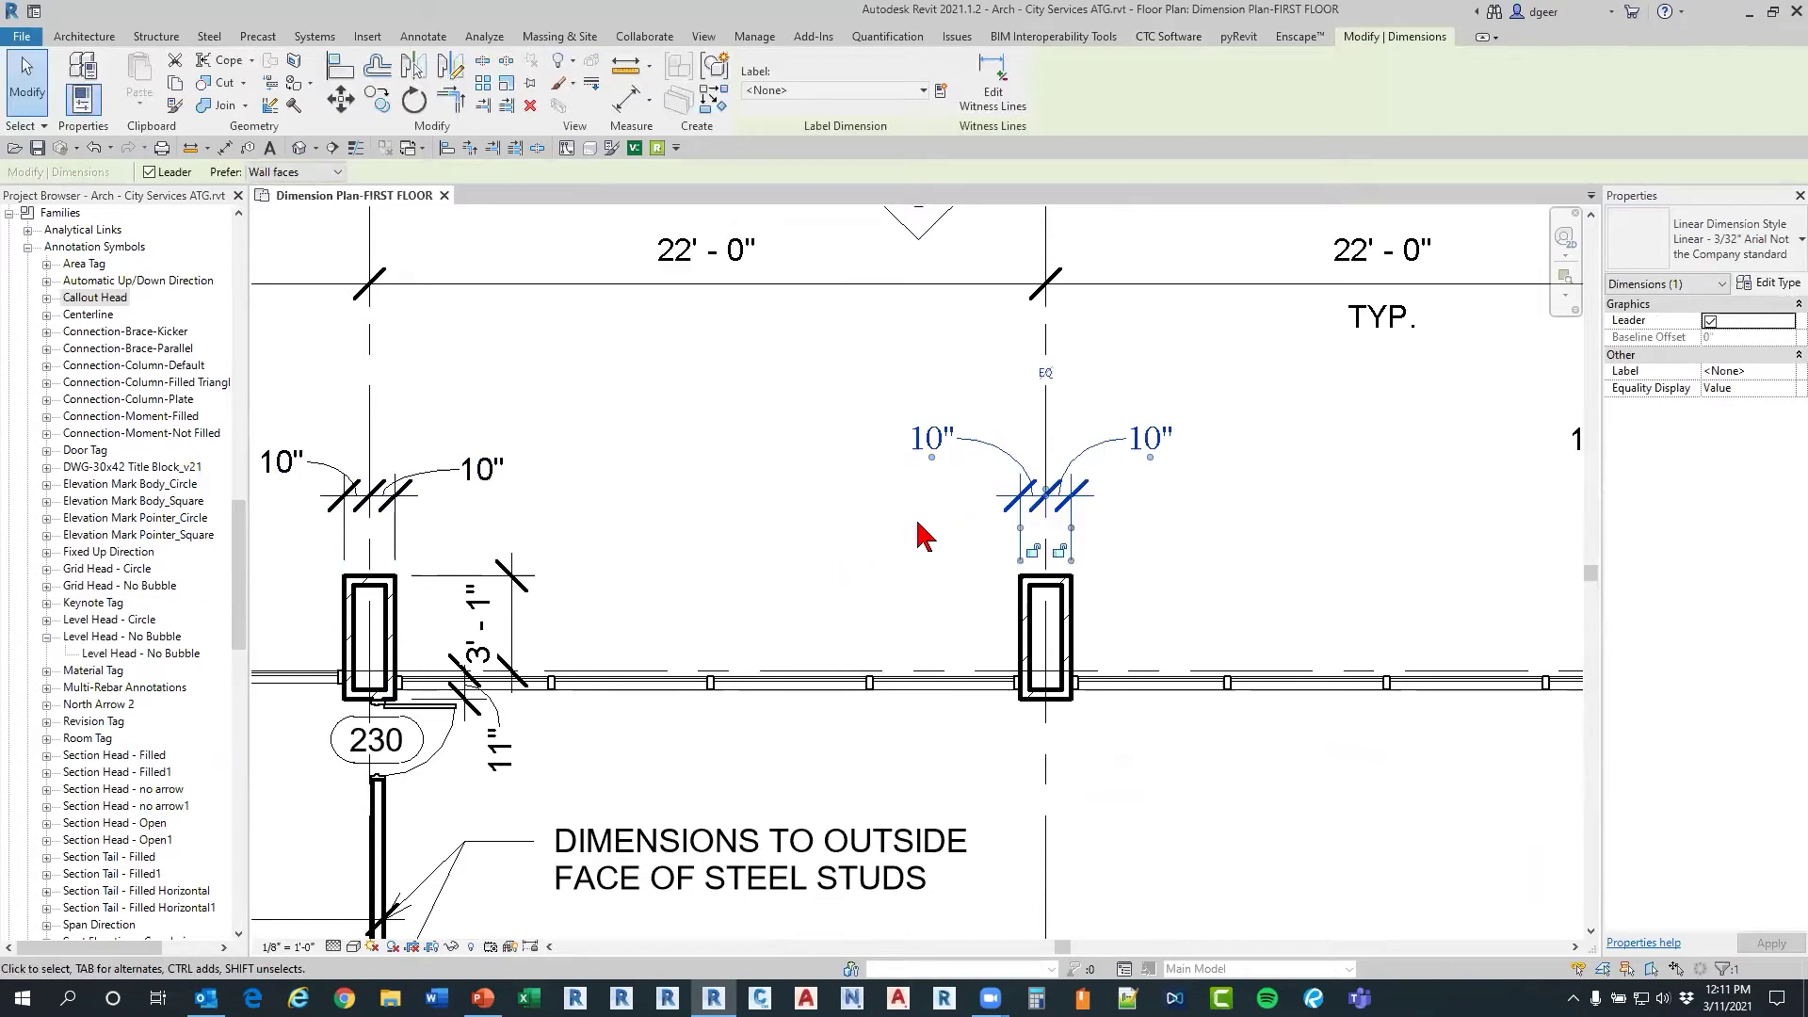
click(902, 545)
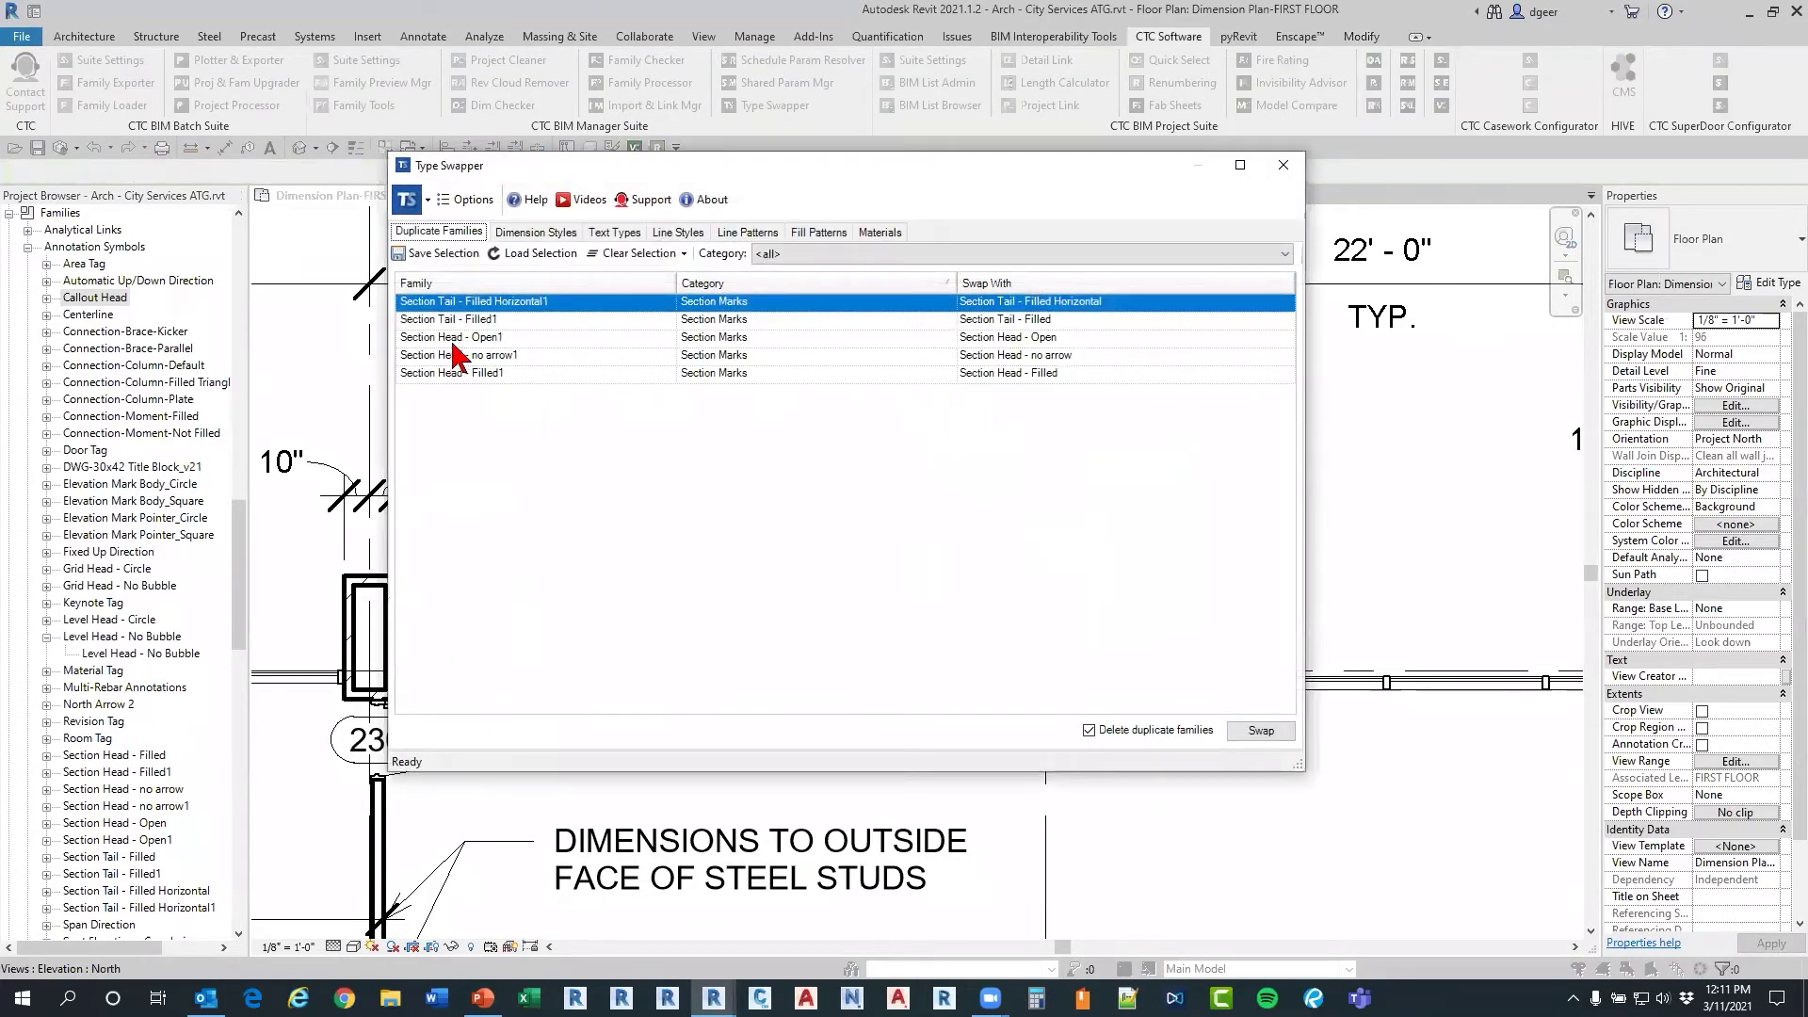
Step: Reopen Type Swapper on the dimension styles and sort them by count in descending order
click(534, 233)
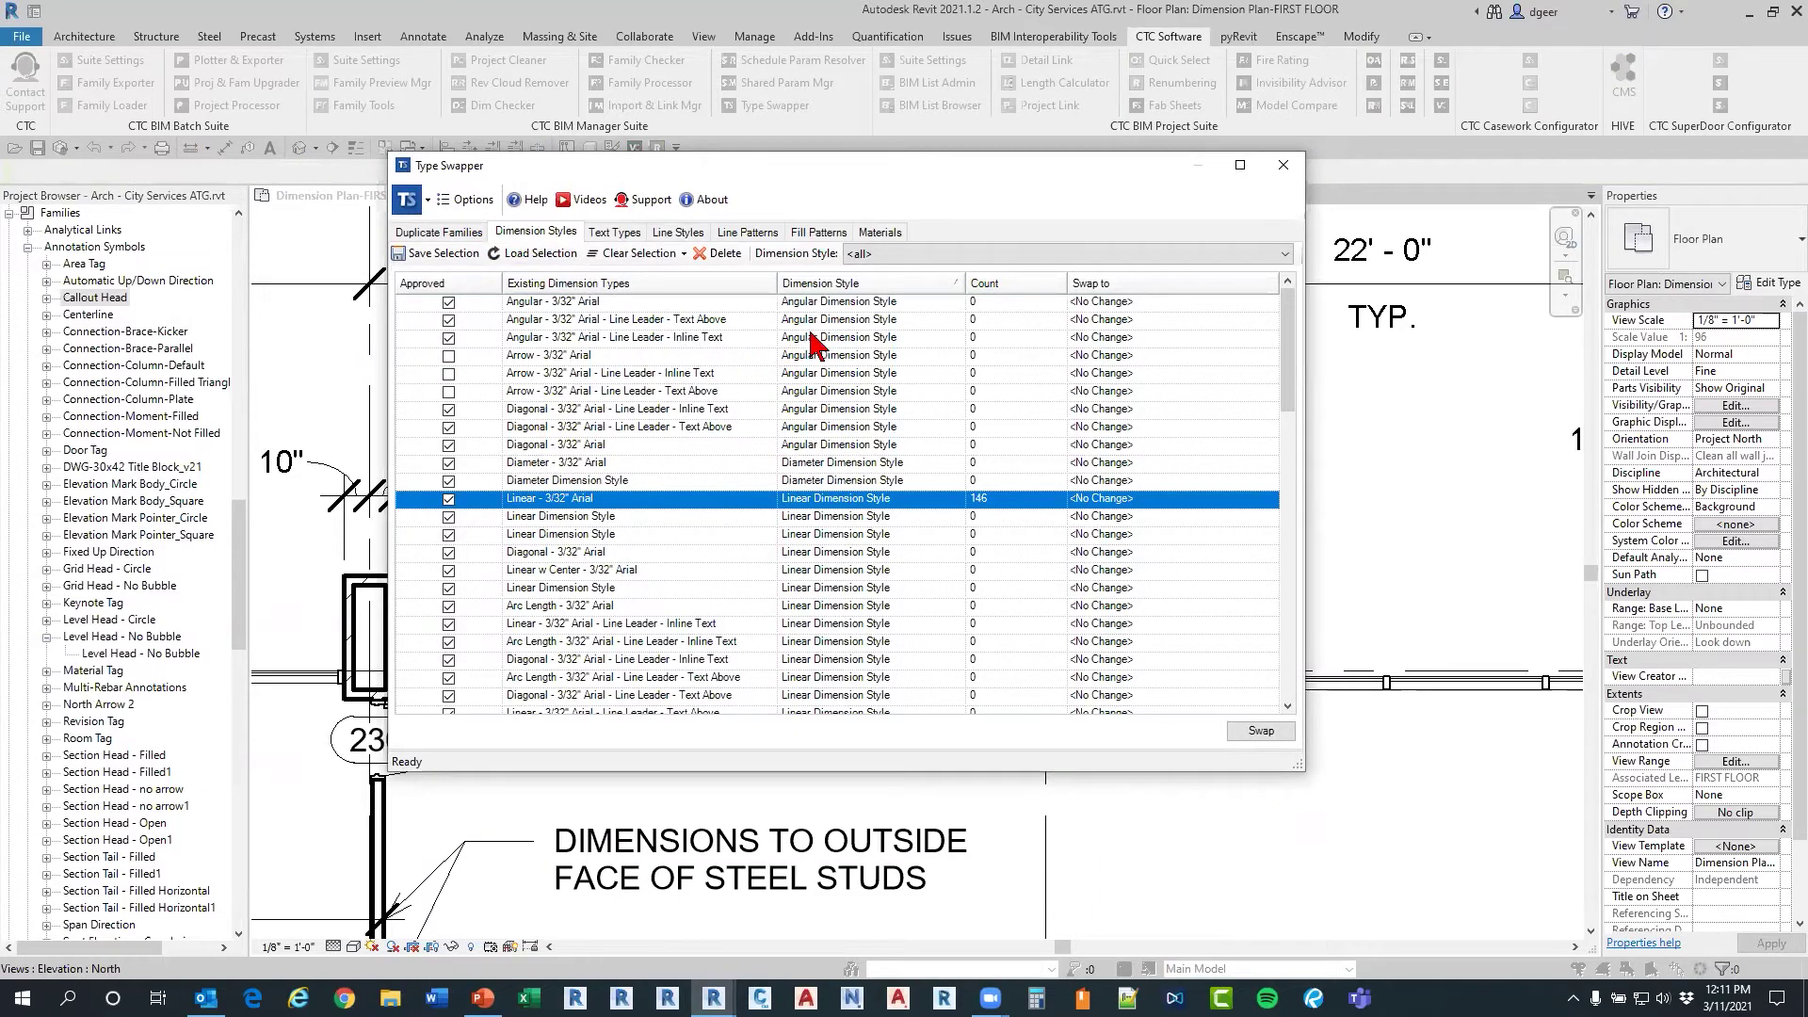
scroll(1026, 320, down, 2)
click(1017, 284)
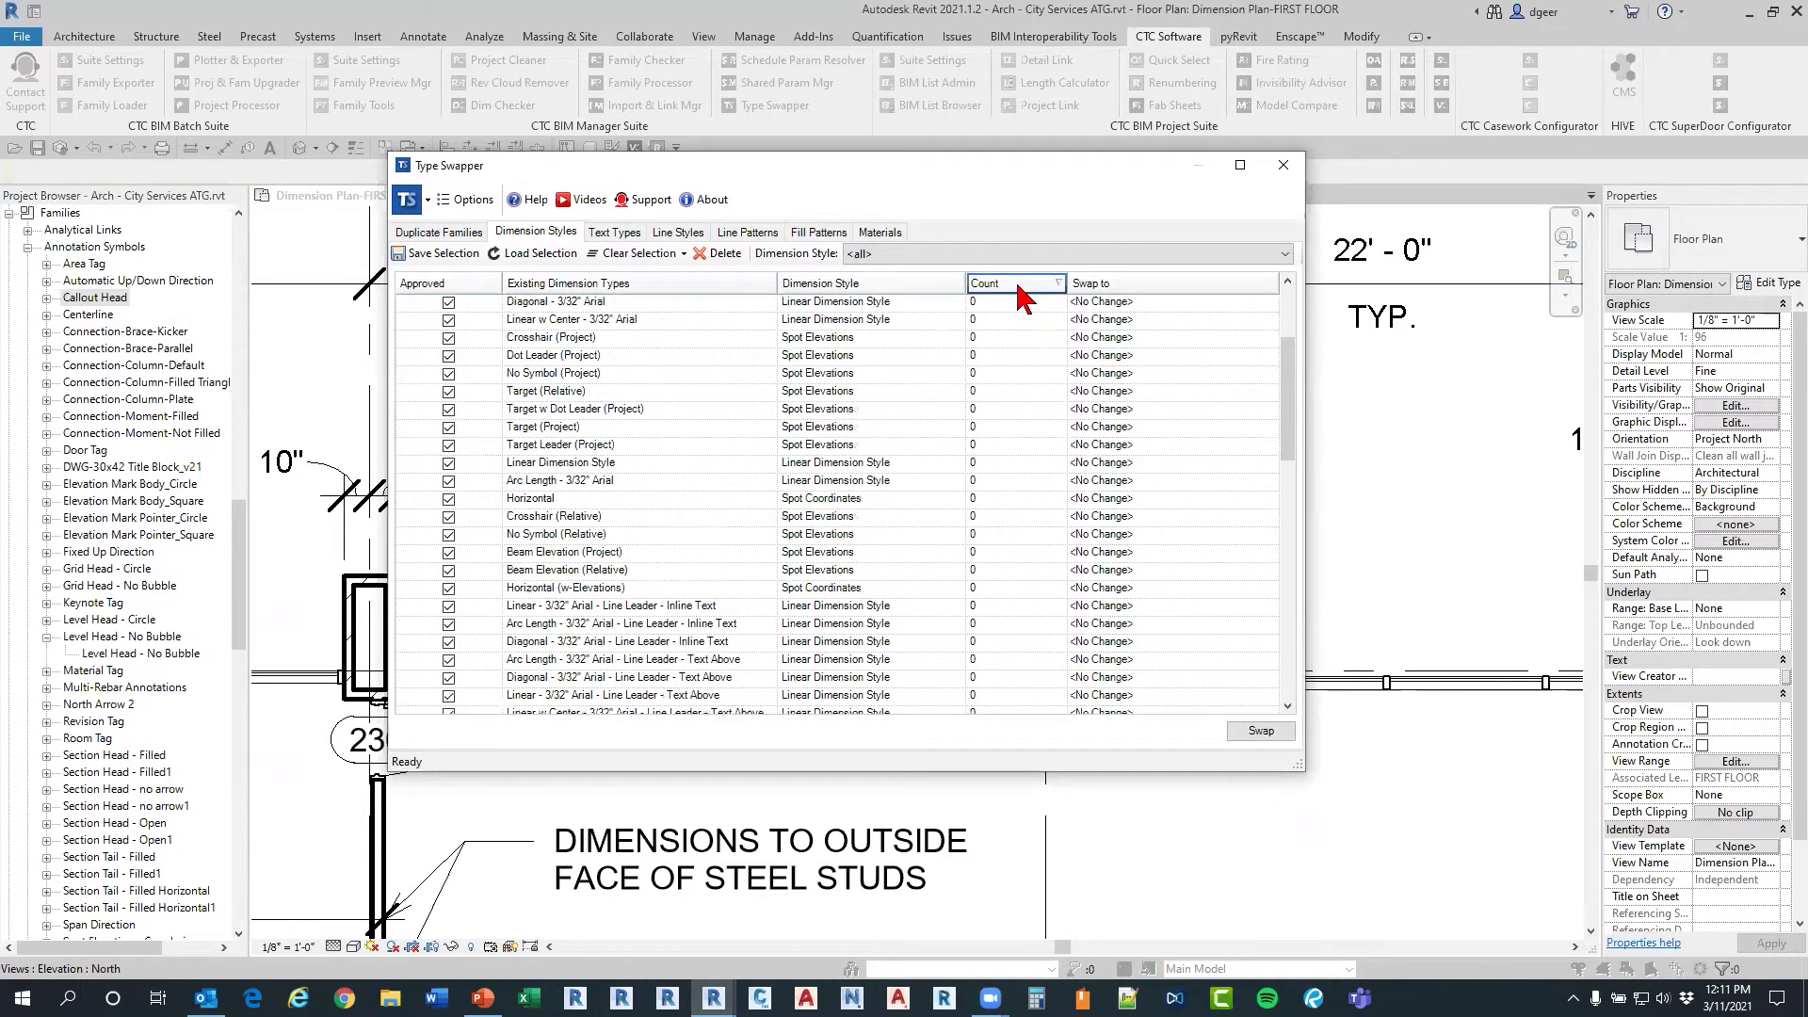
Step: Load the saved swap selection from Typical Dimensions to delete.tsds on the Desktop
click(539, 254)
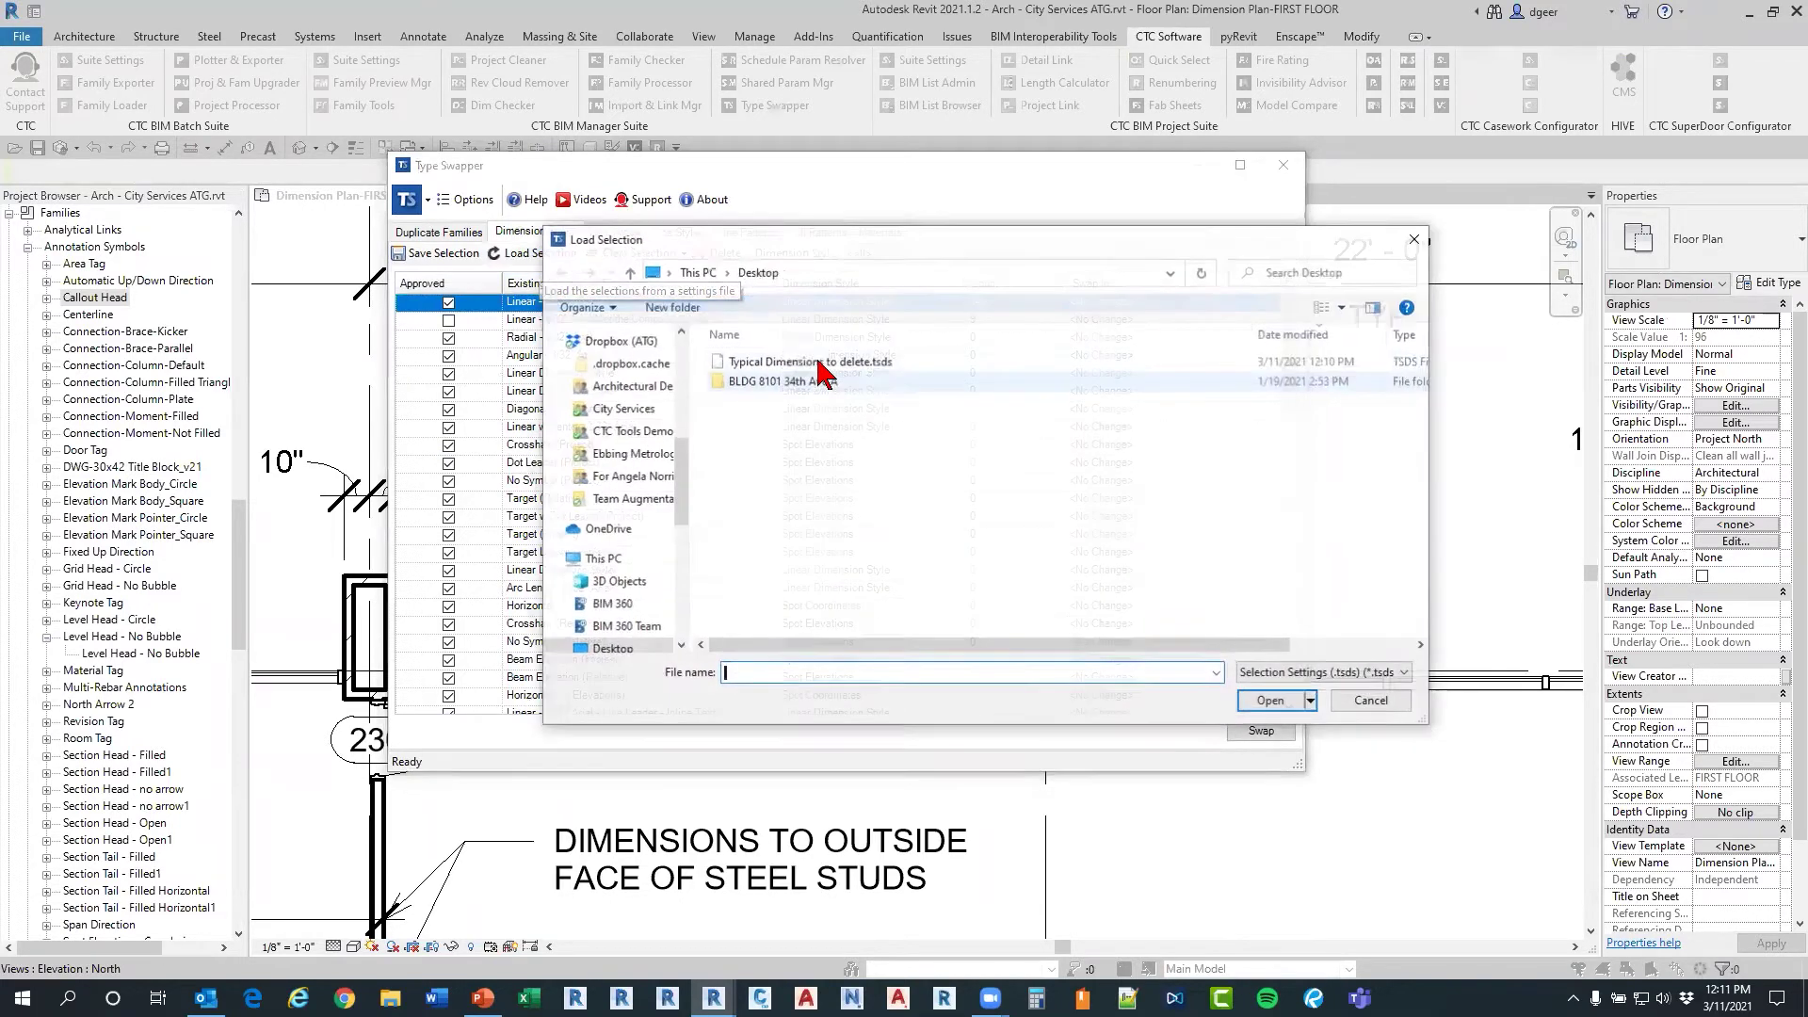
click(818, 363)
click(1266, 702)
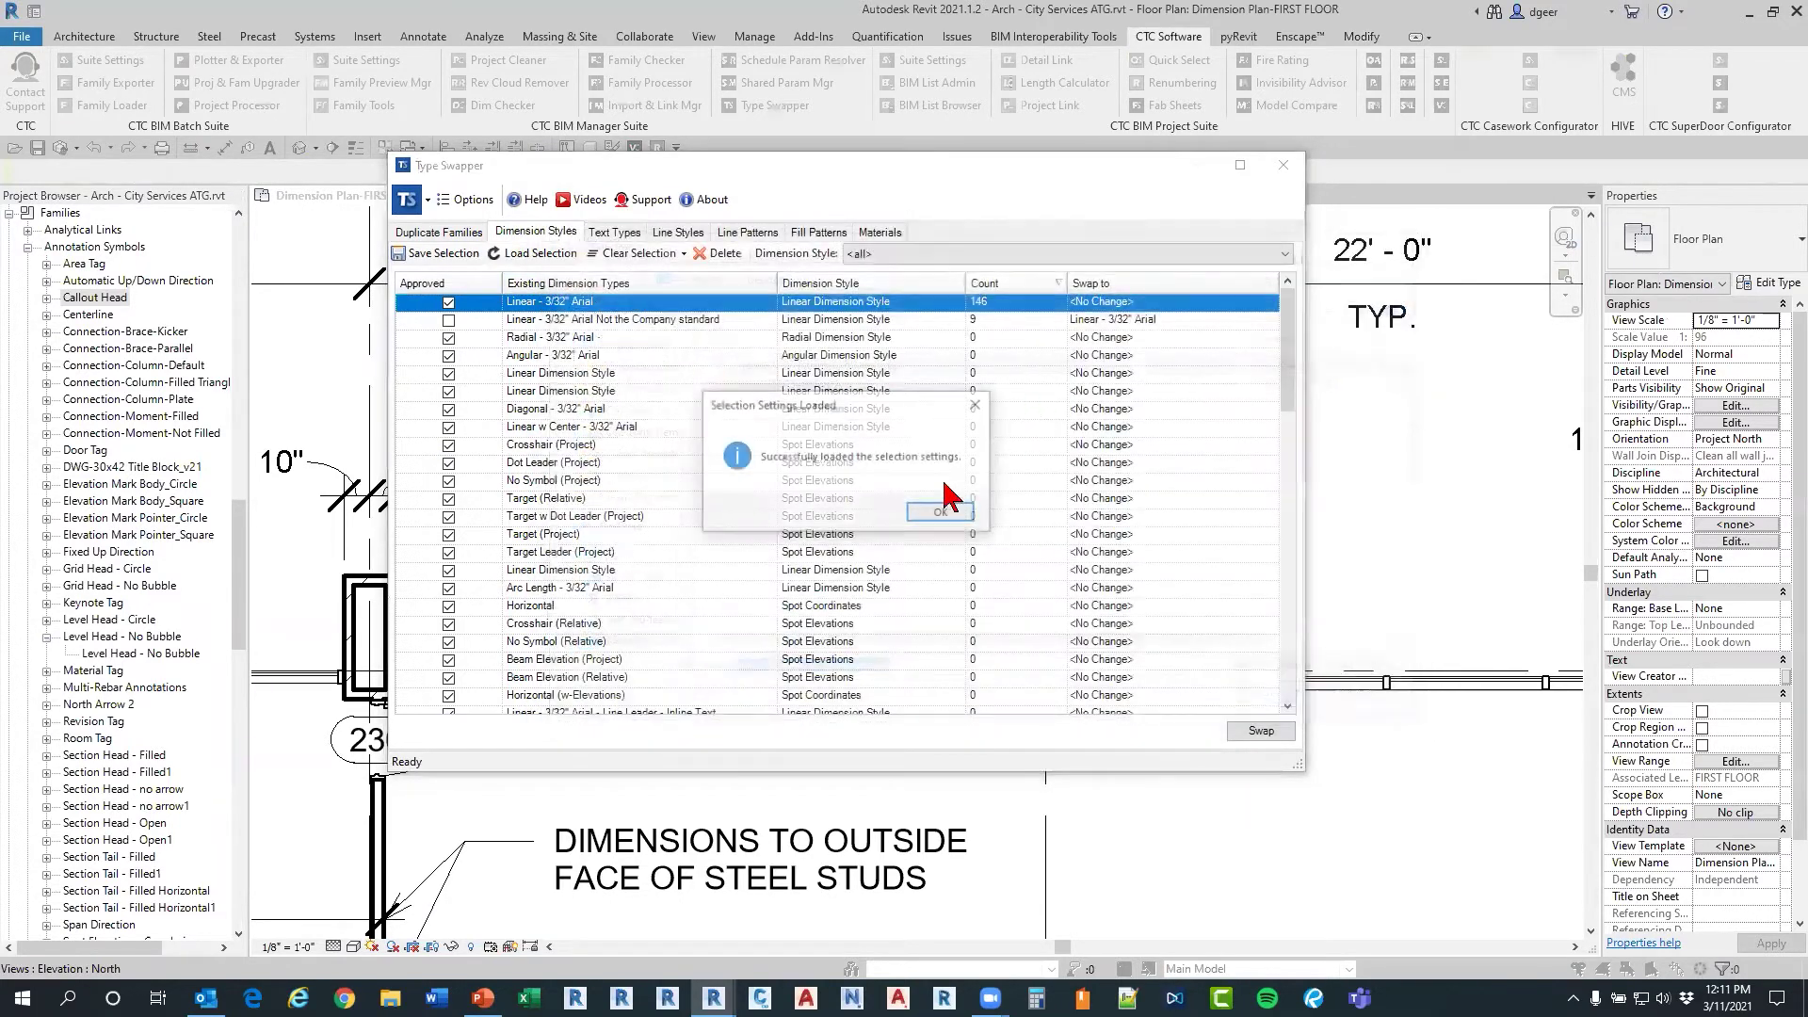
click(947, 516)
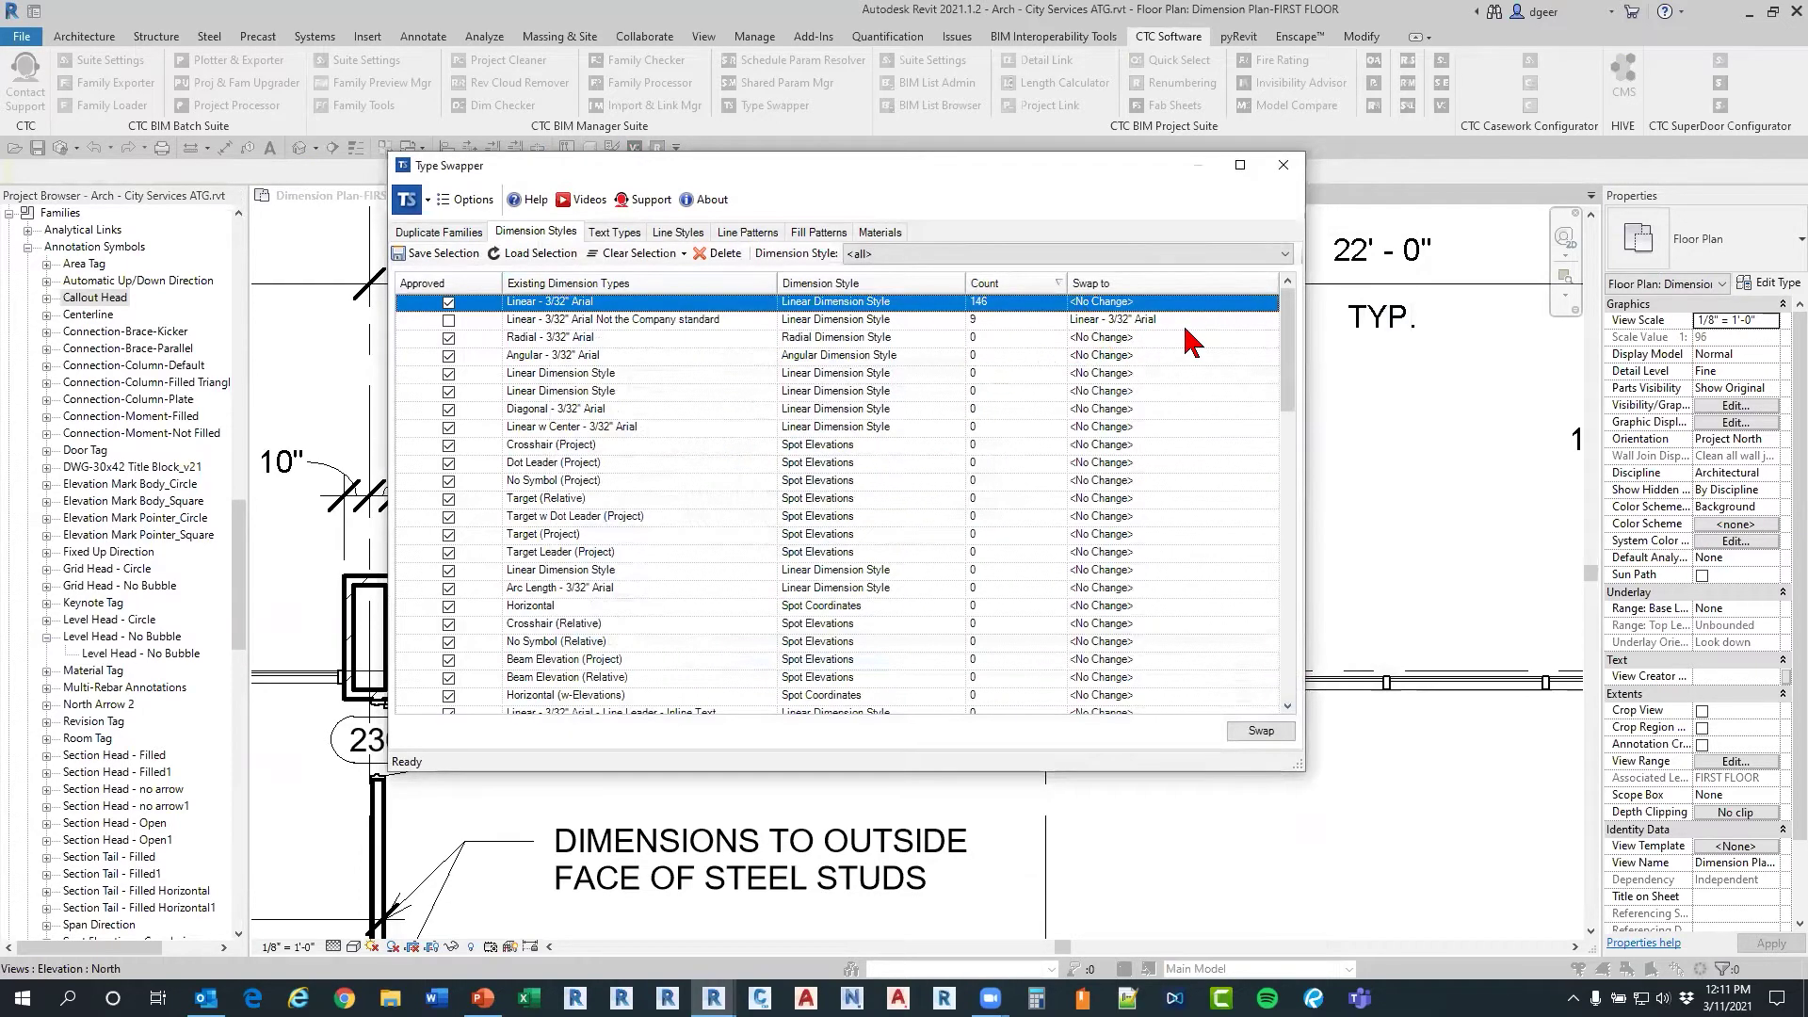
Step: Swap the nonstandard dimension style for "Linear - 3/32" Arial", then close the event report and Type Swapper
click(1260, 731)
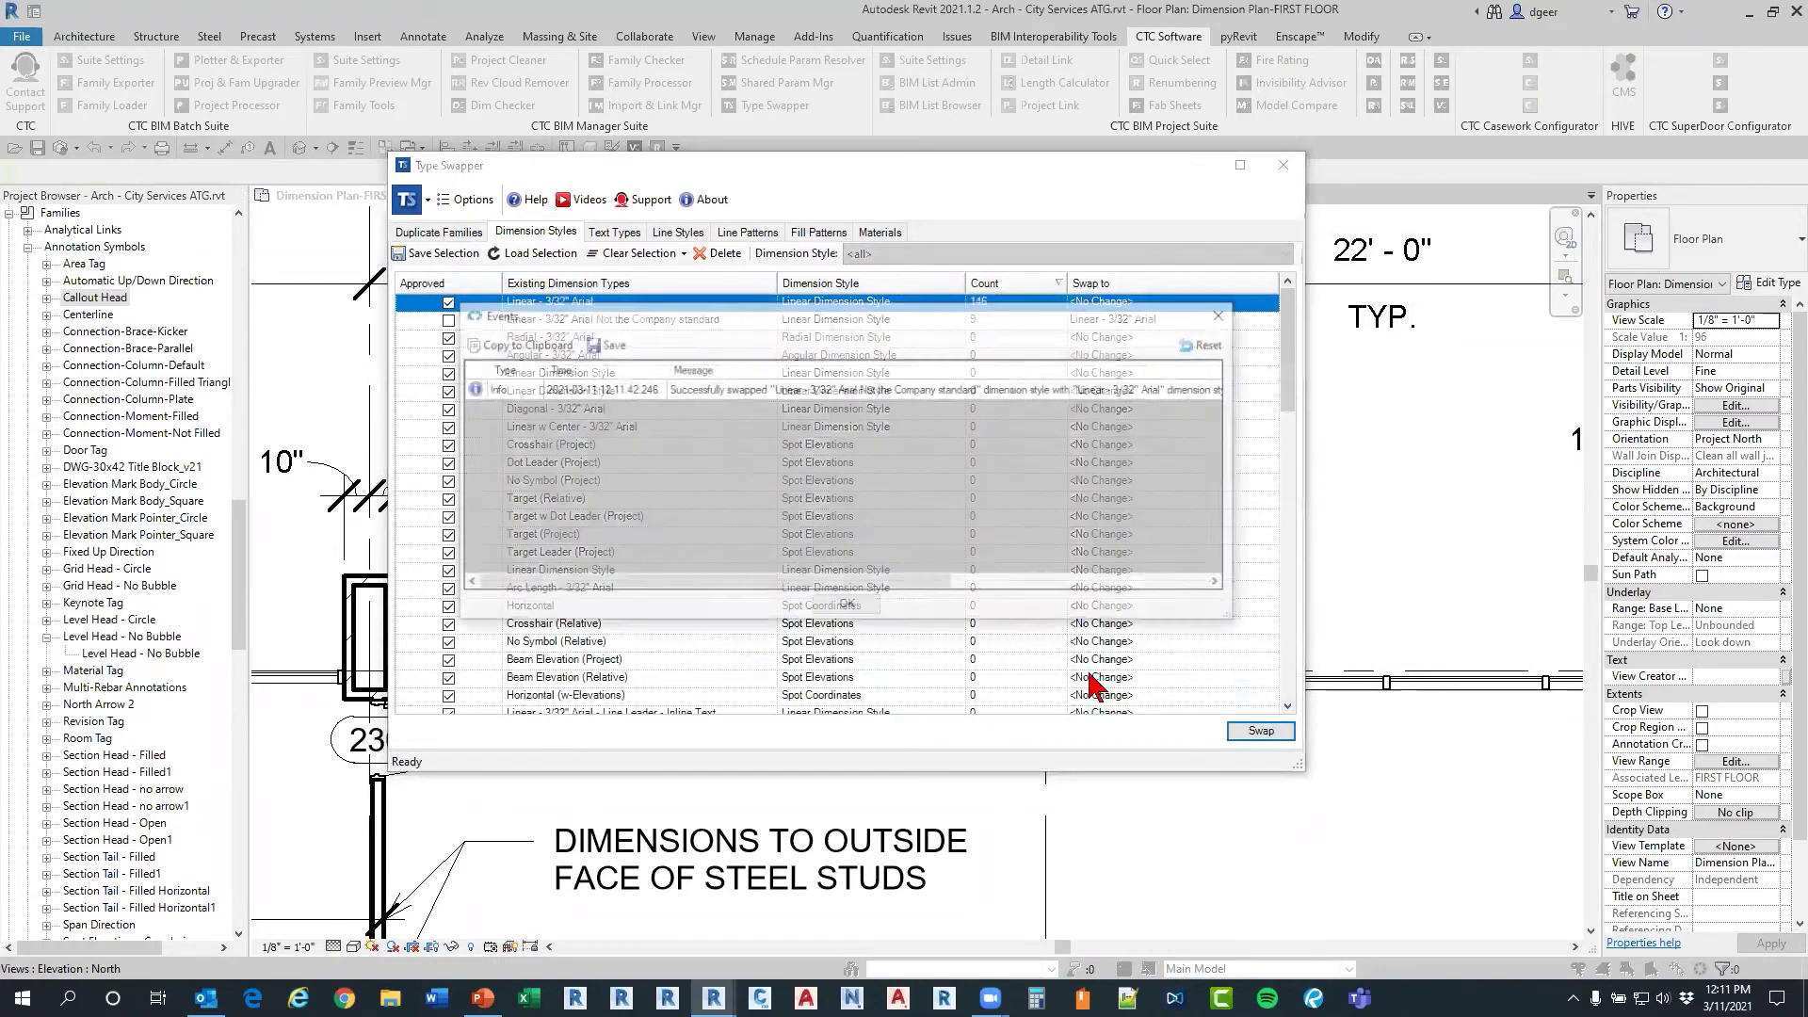
click(738, 606)
click(1281, 168)
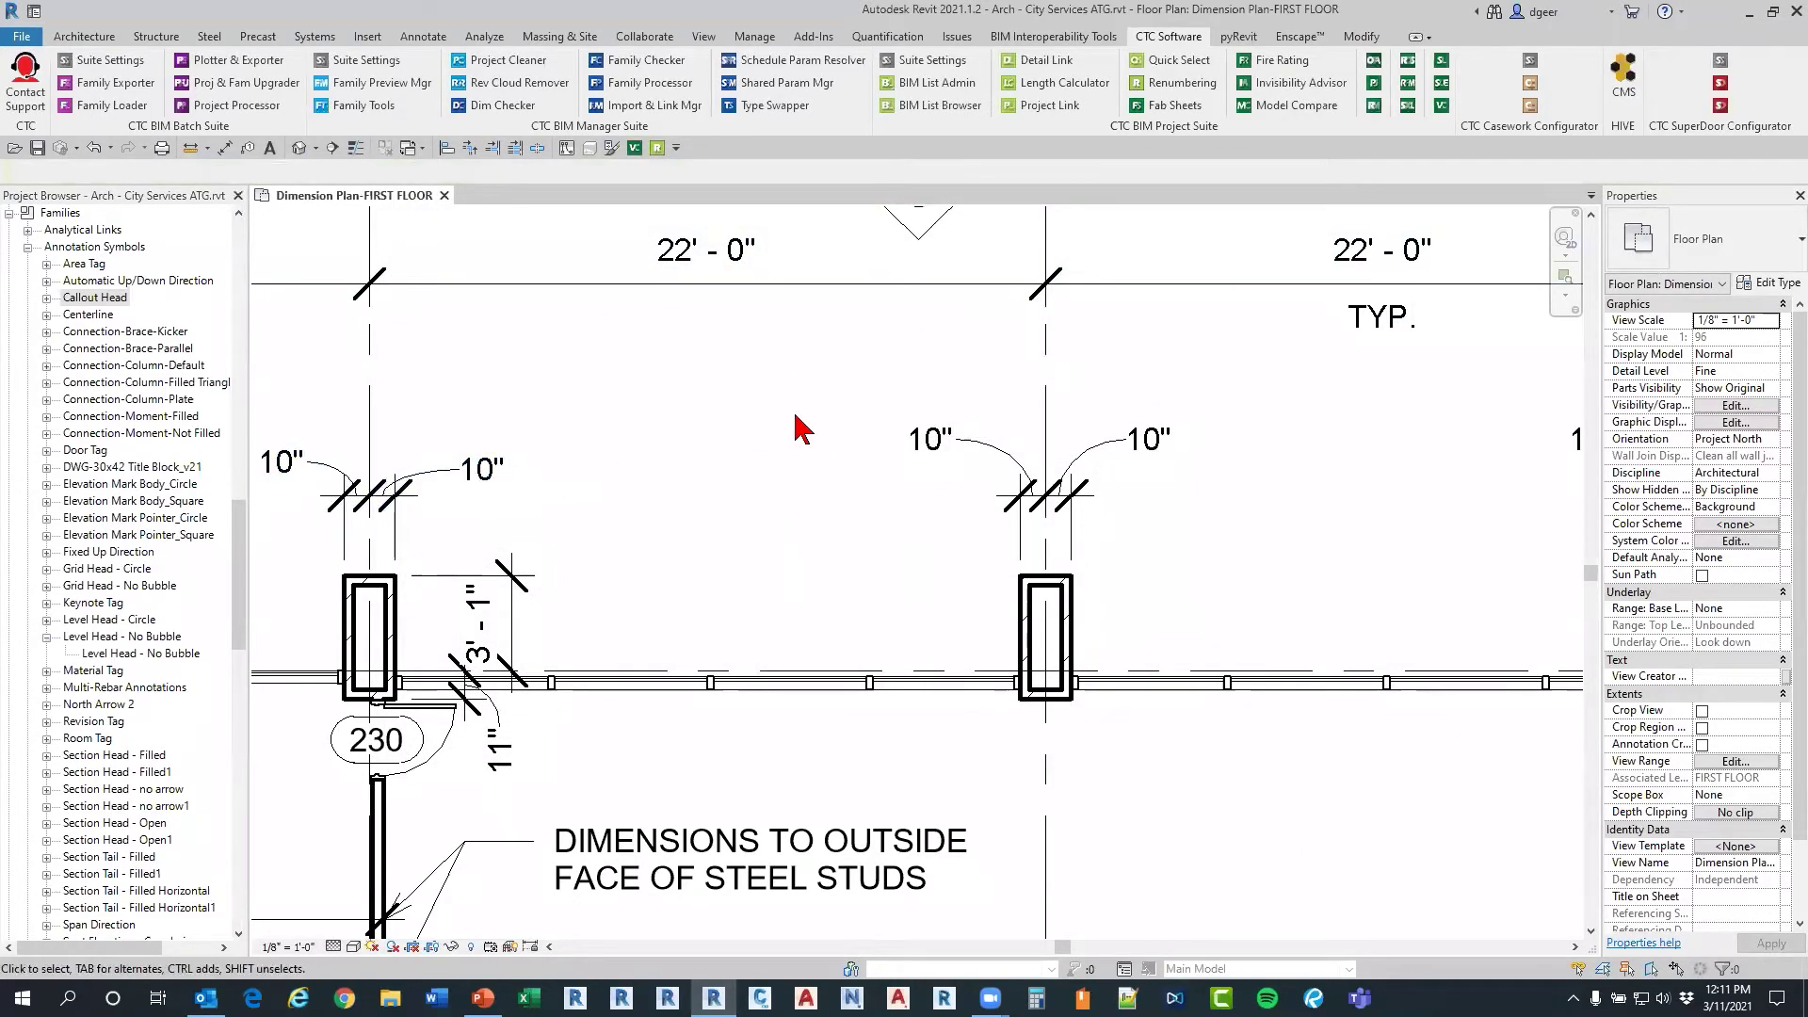
Step: Check the dimension type of the swapped 10" column dimension against the neighbouring 10" dimension
click(913, 439)
click(459, 472)
click(902, 447)
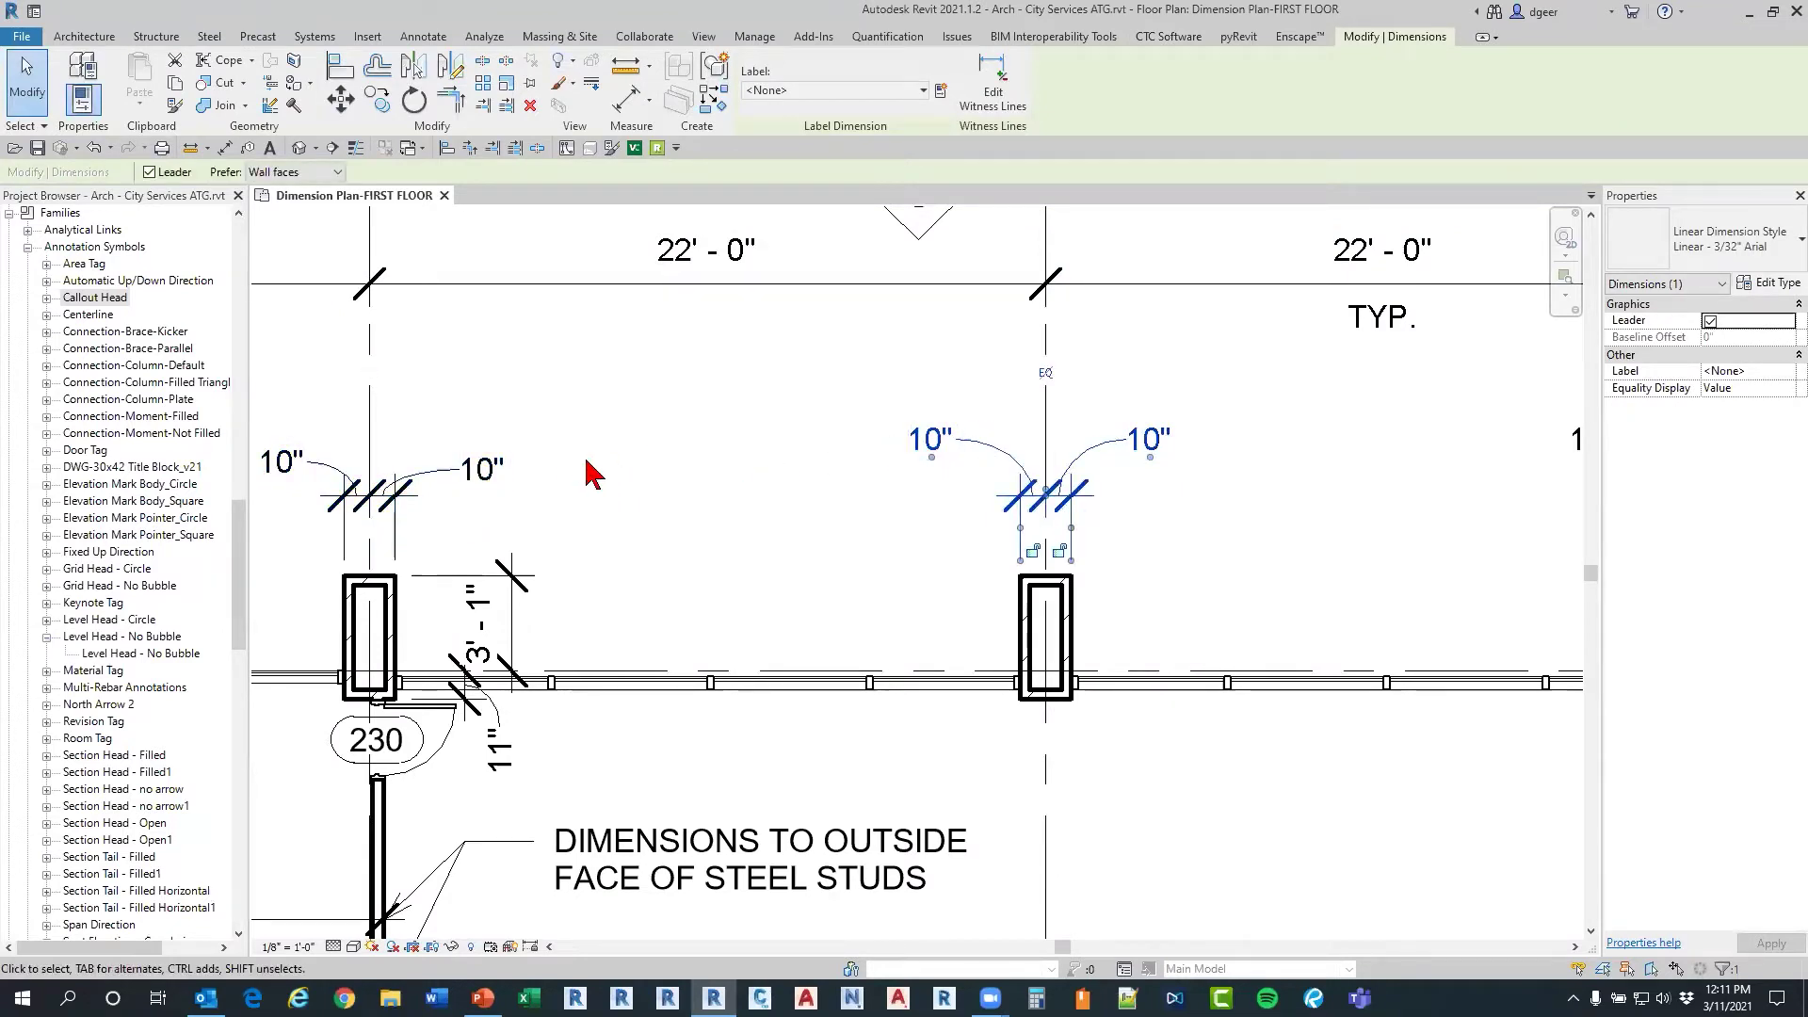
Step: Check the dimension type of the 10" dimension at the grid D column
click(495, 471)
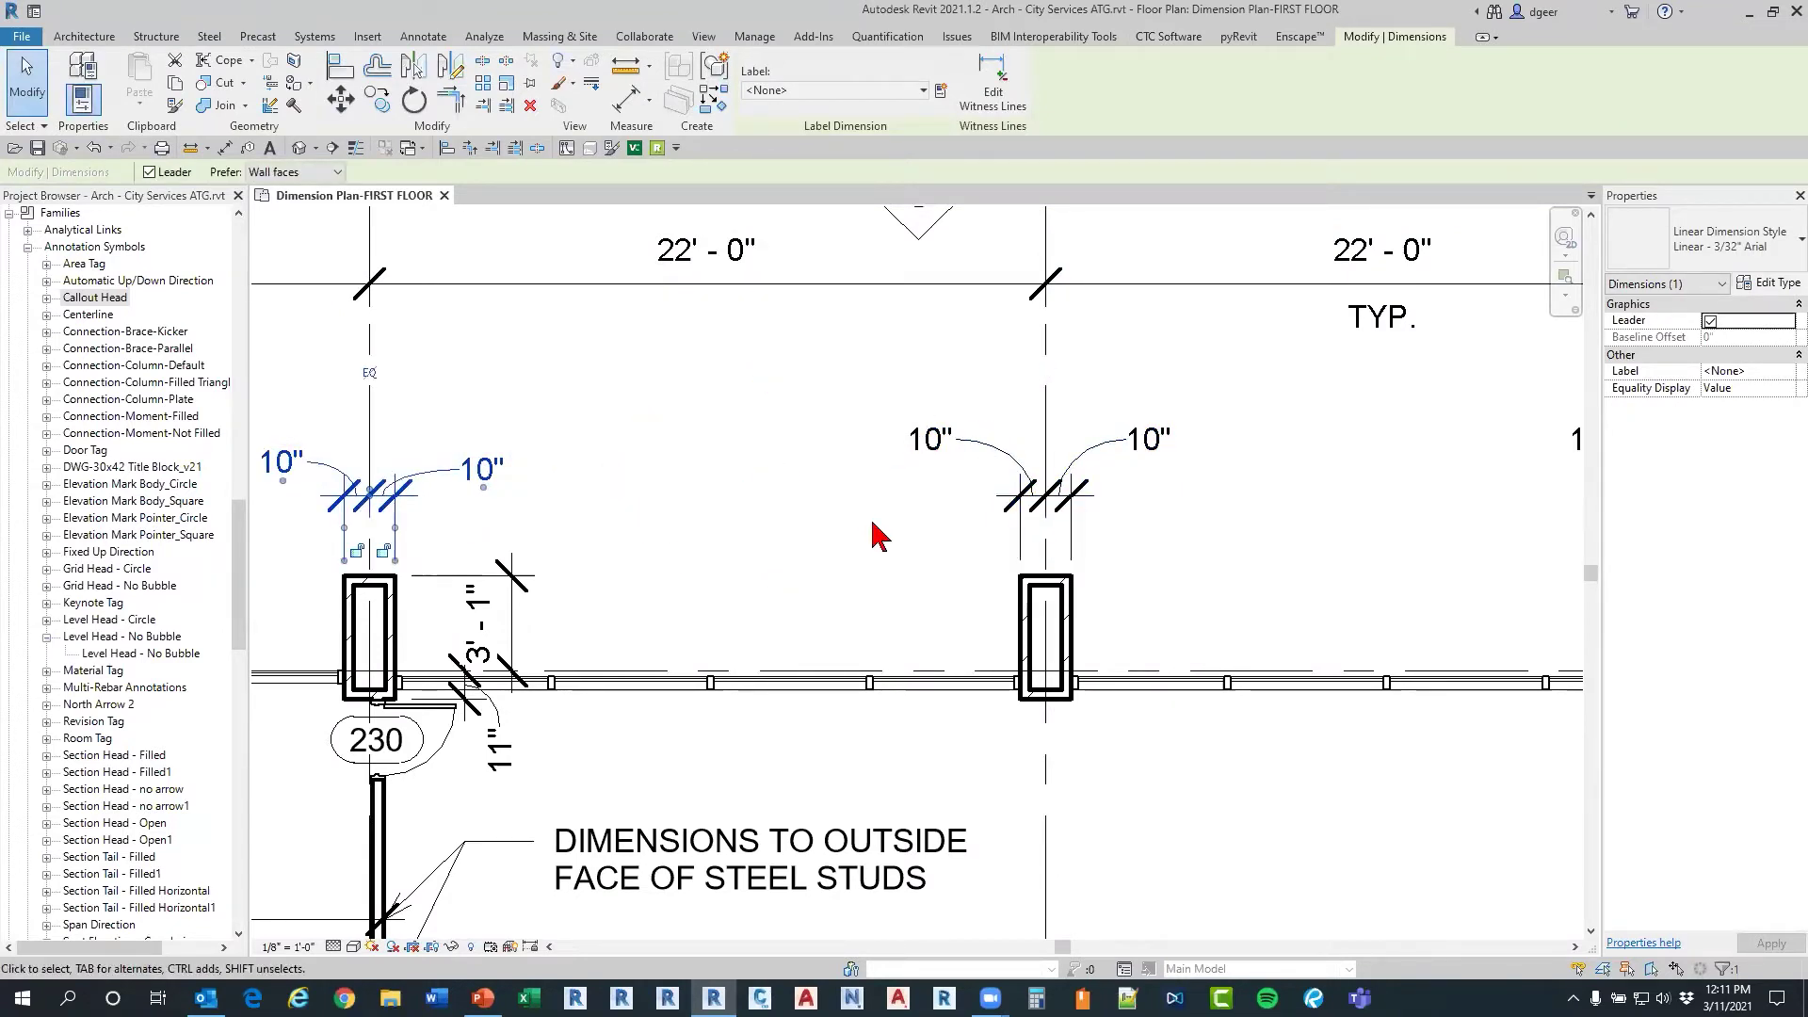
scroll(868, 535, down, 1)
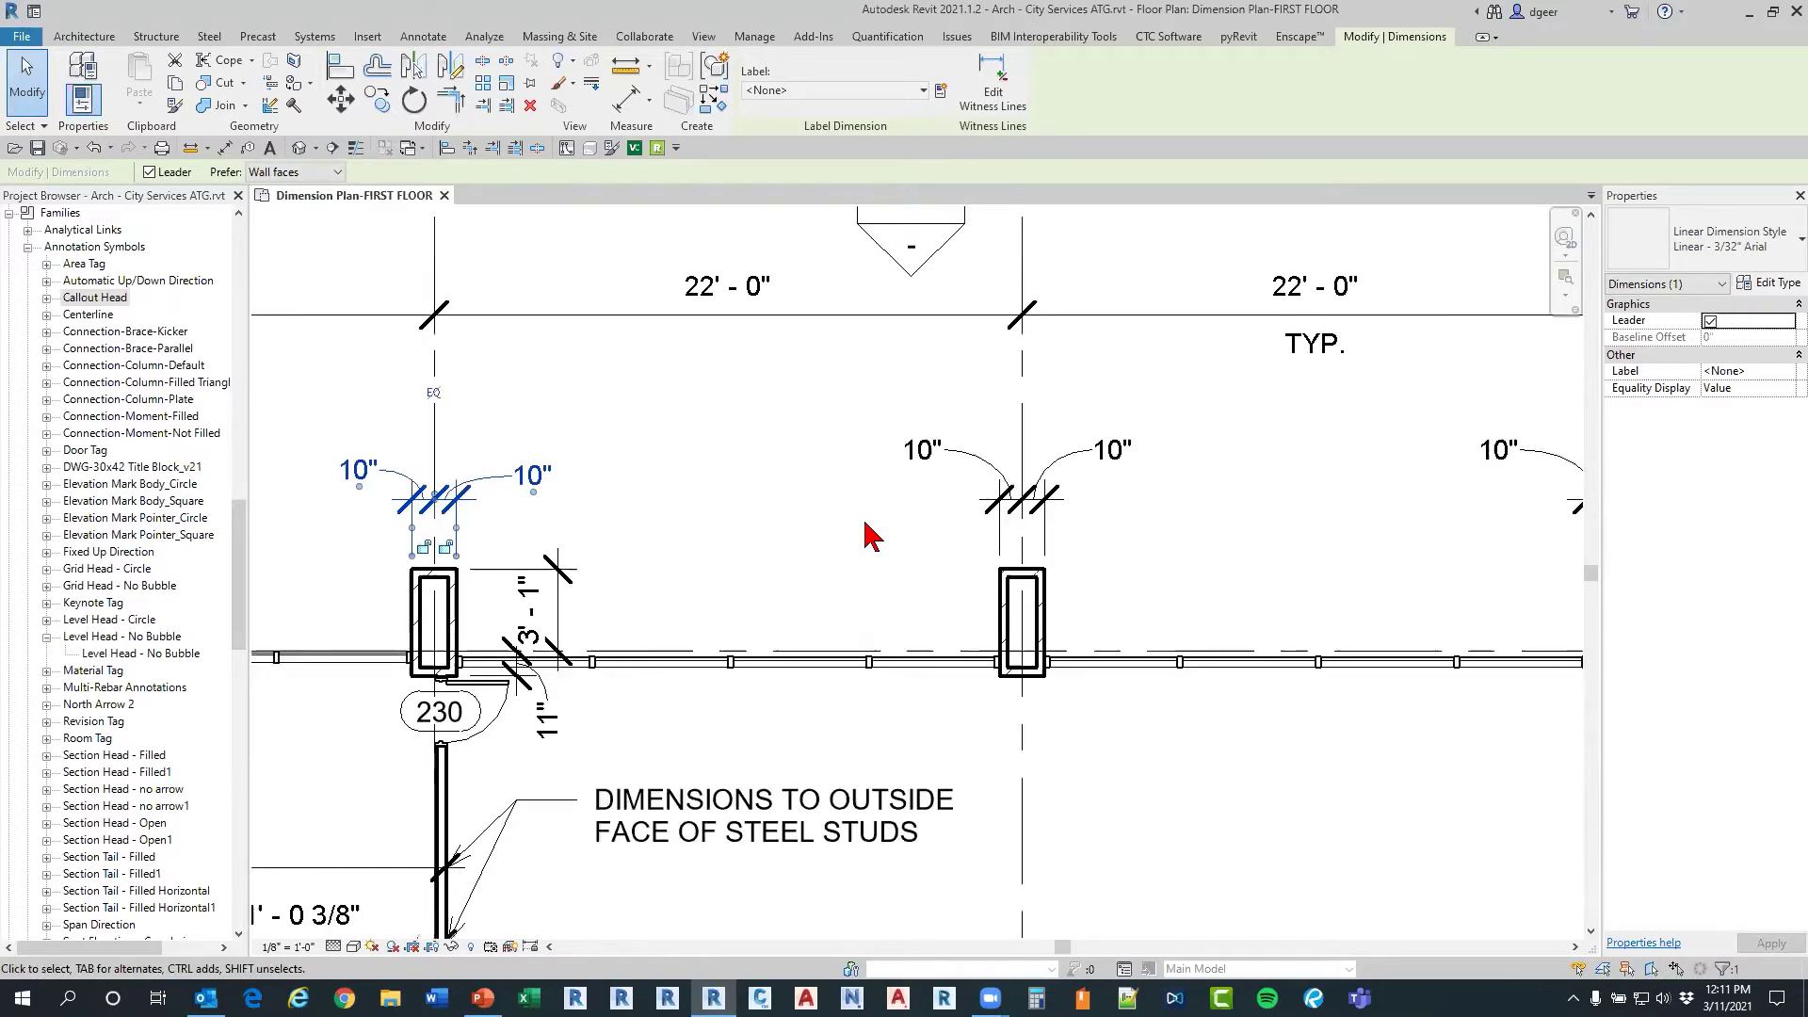
scroll(868, 534, down, 5)
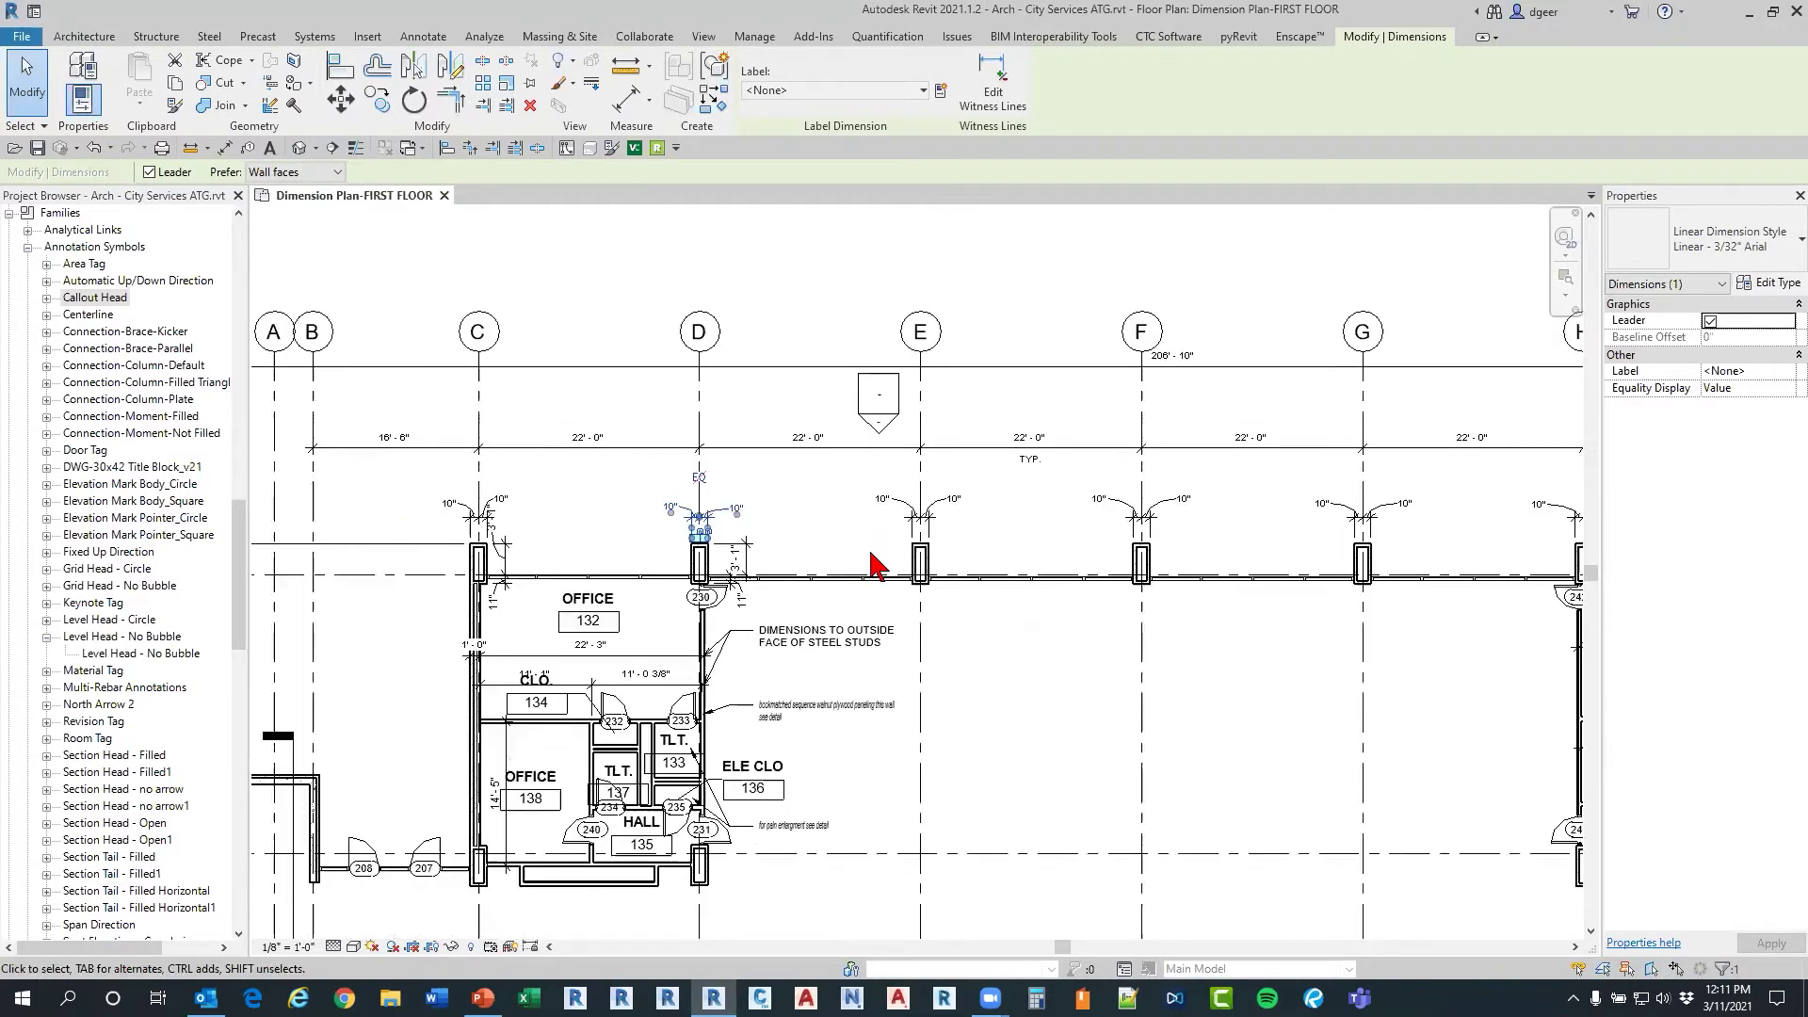
scroll(875, 402, down, 1)
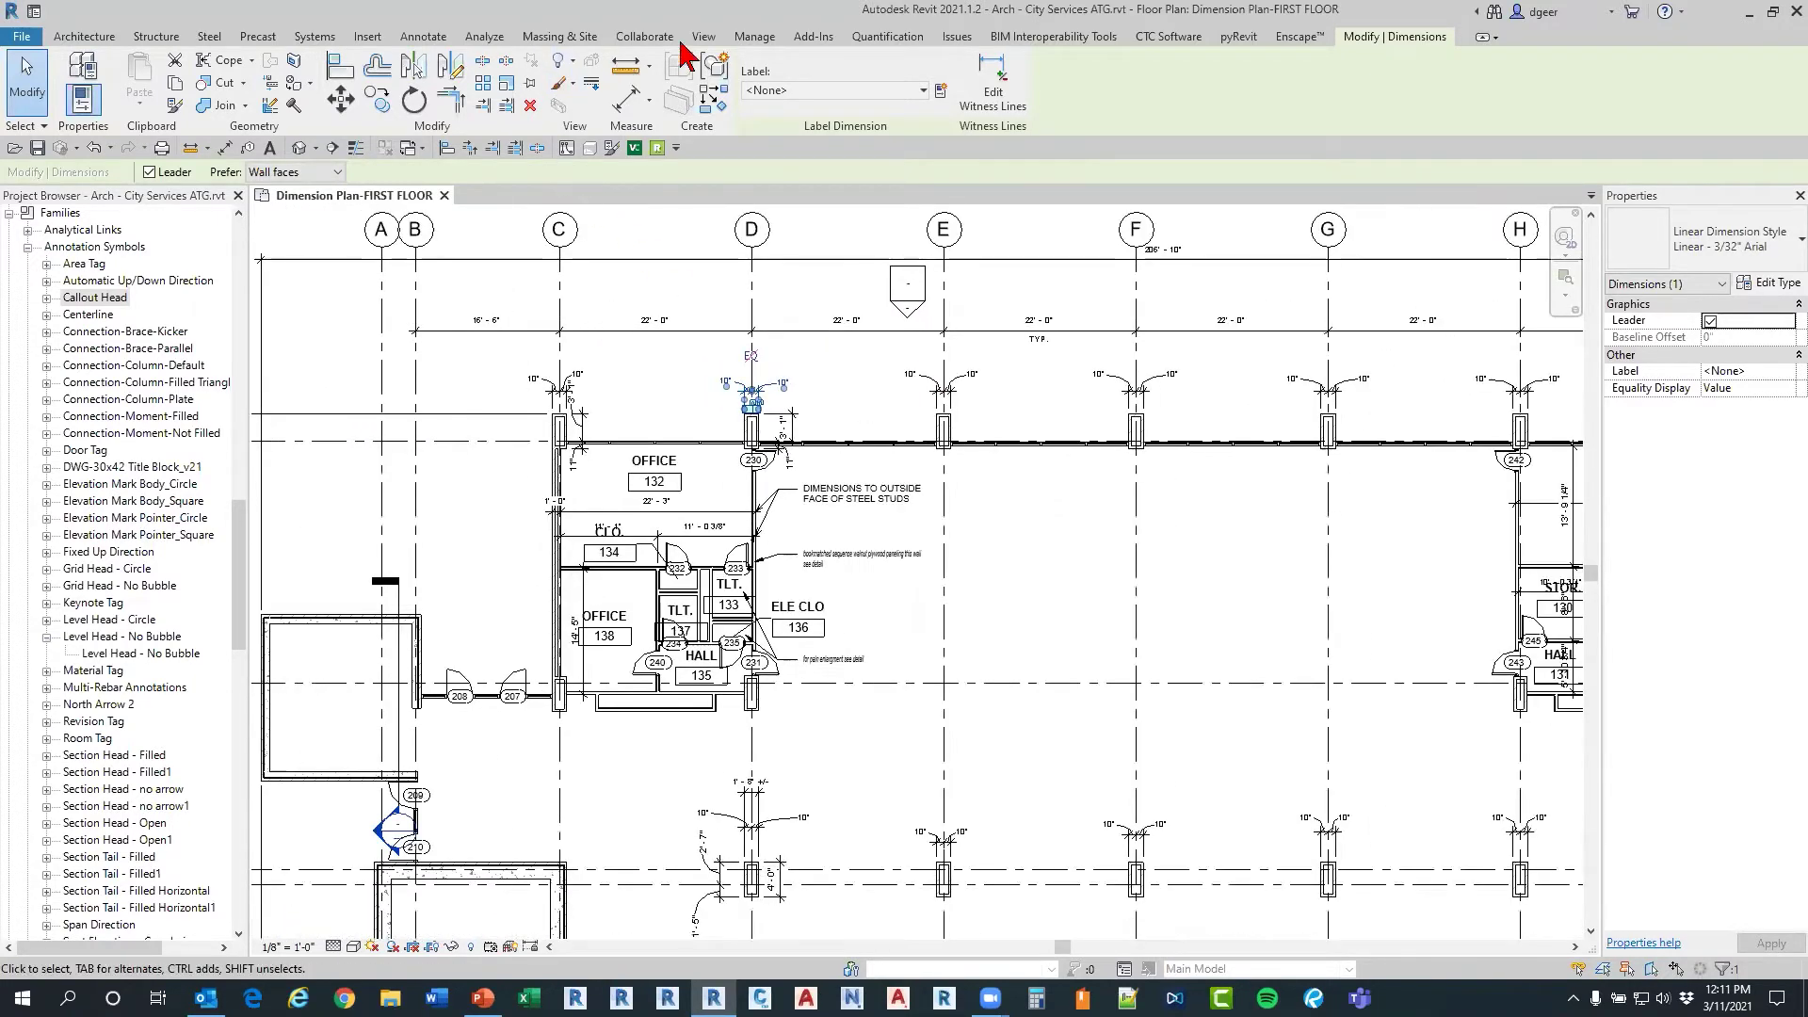
Step: View the text types in Type Swapper, then close it and inspect the text notes near room 136
click(1168, 38)
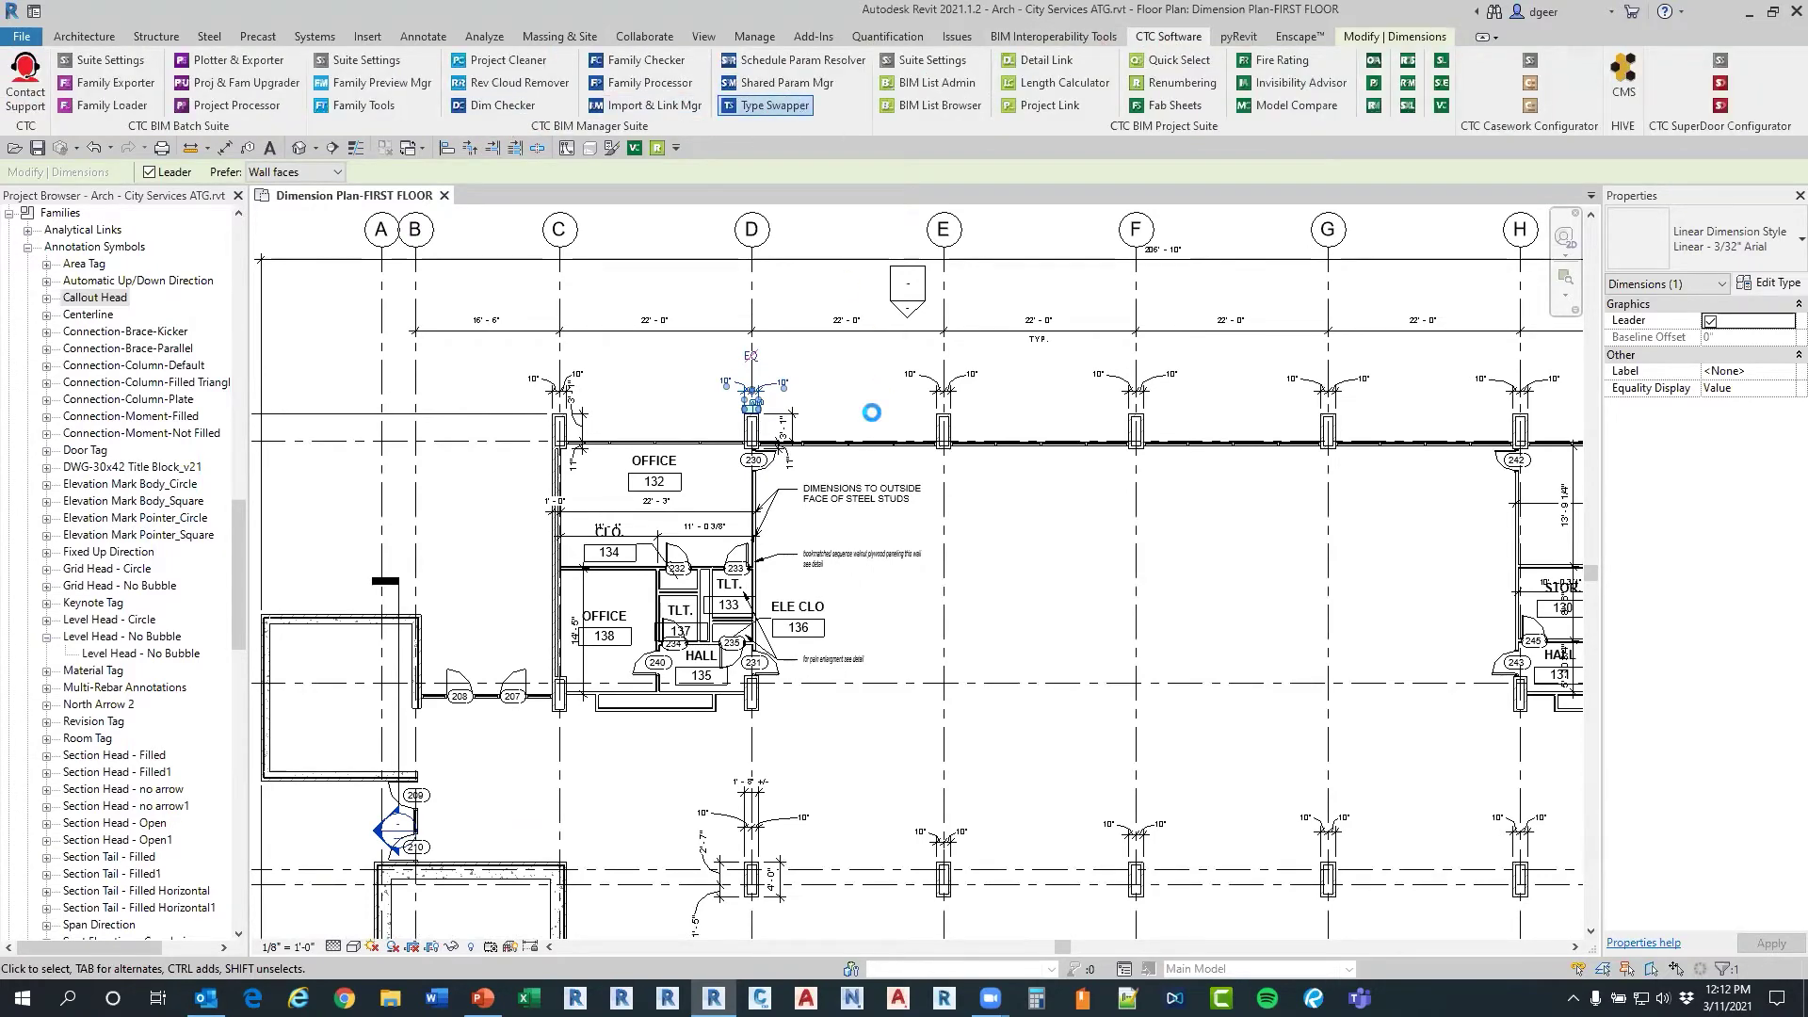
click(616, 232)
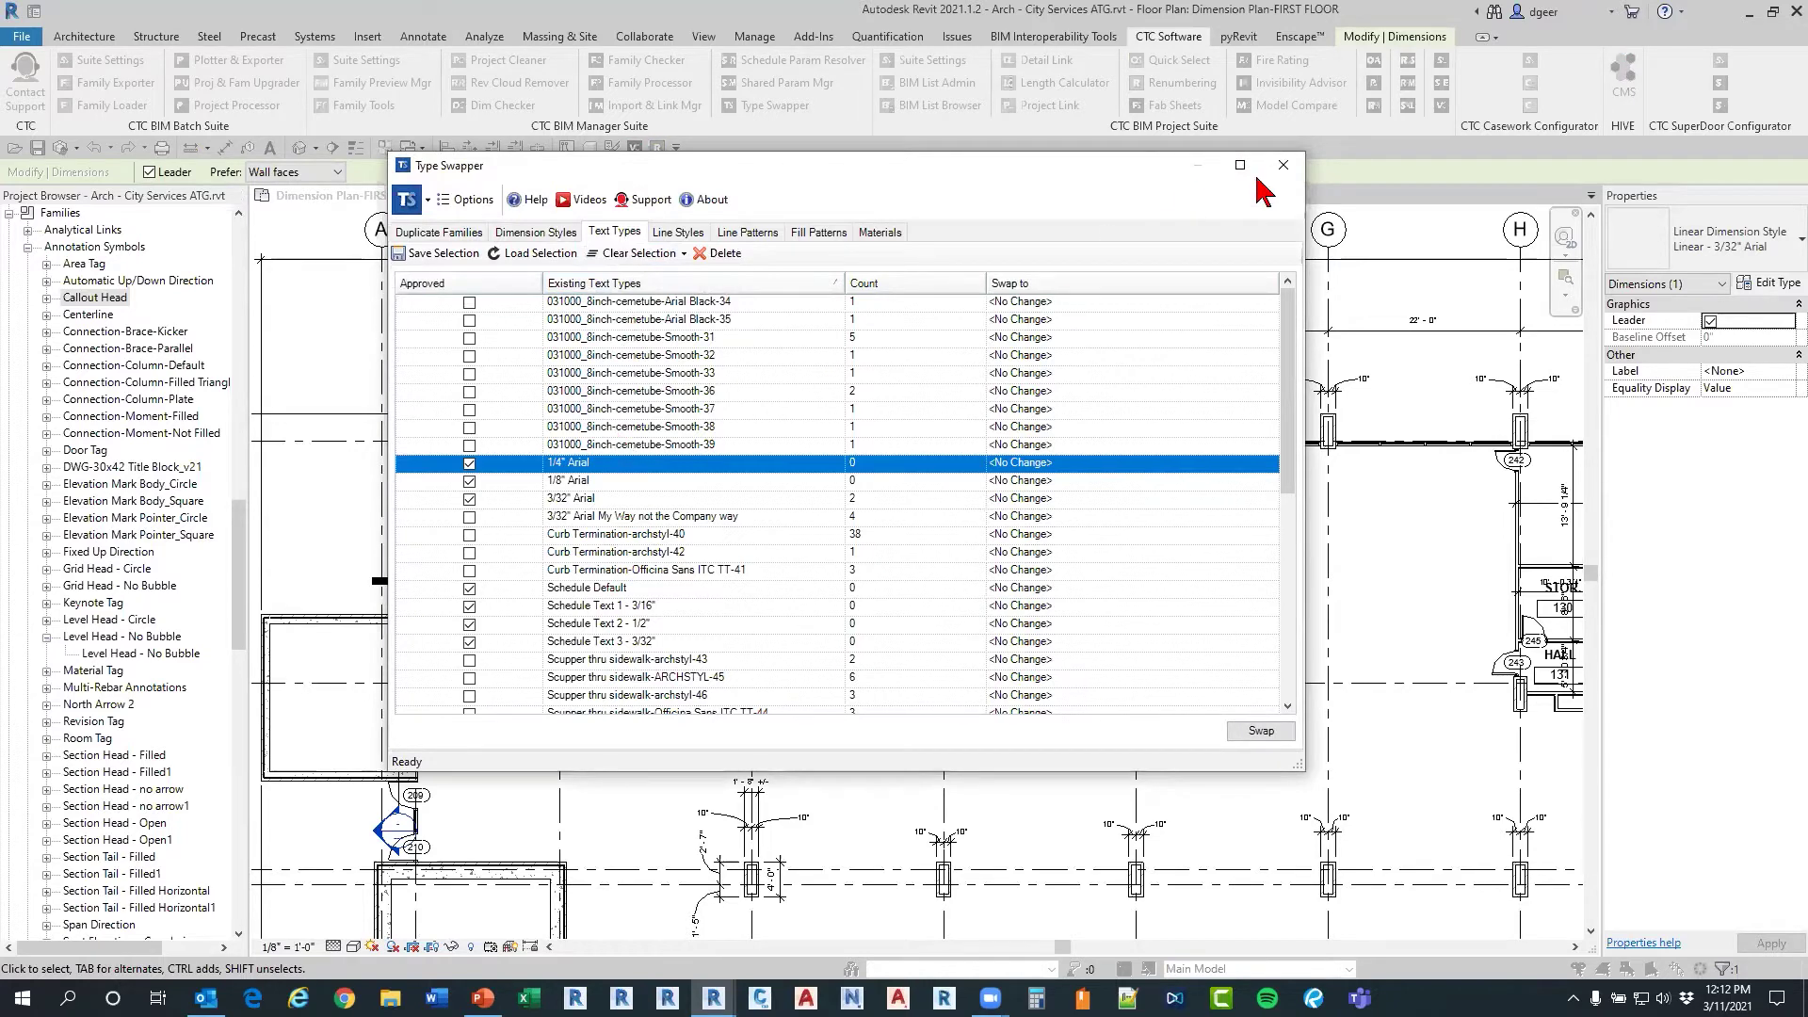
click(1283, 165)
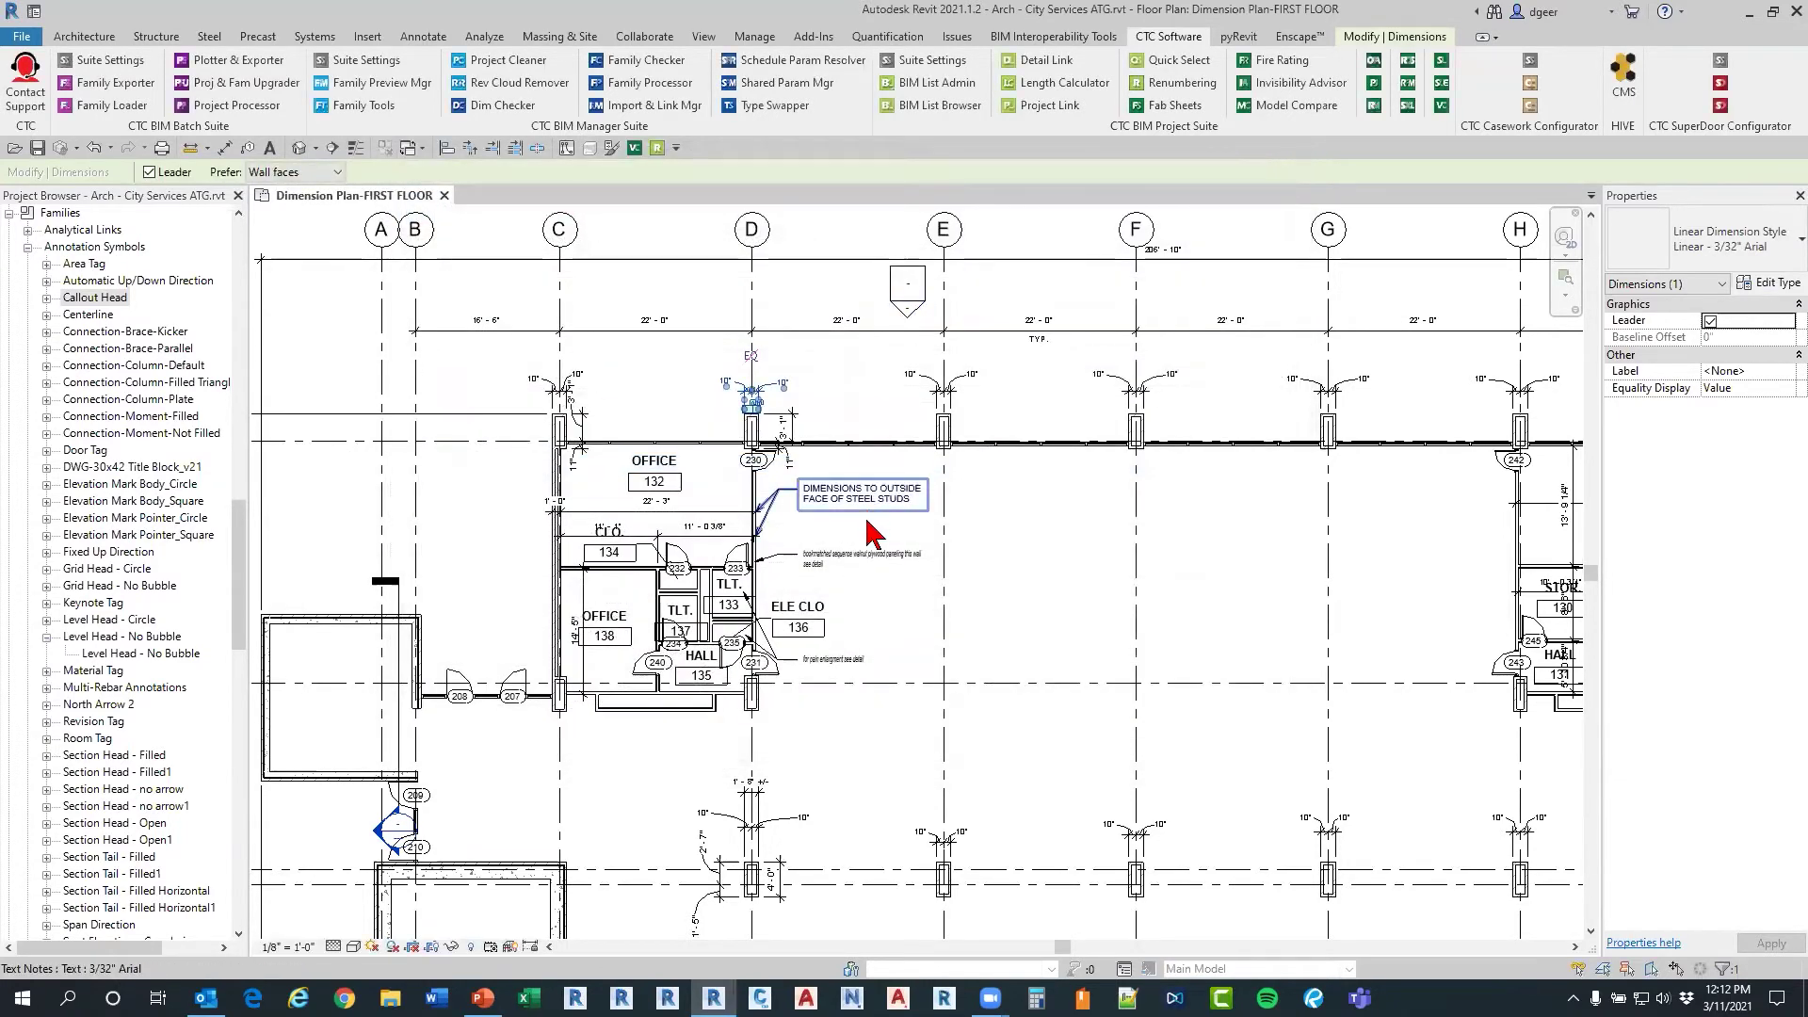
scroll(867, 510, up, 5)
scroll(1126, 713, up, 3)
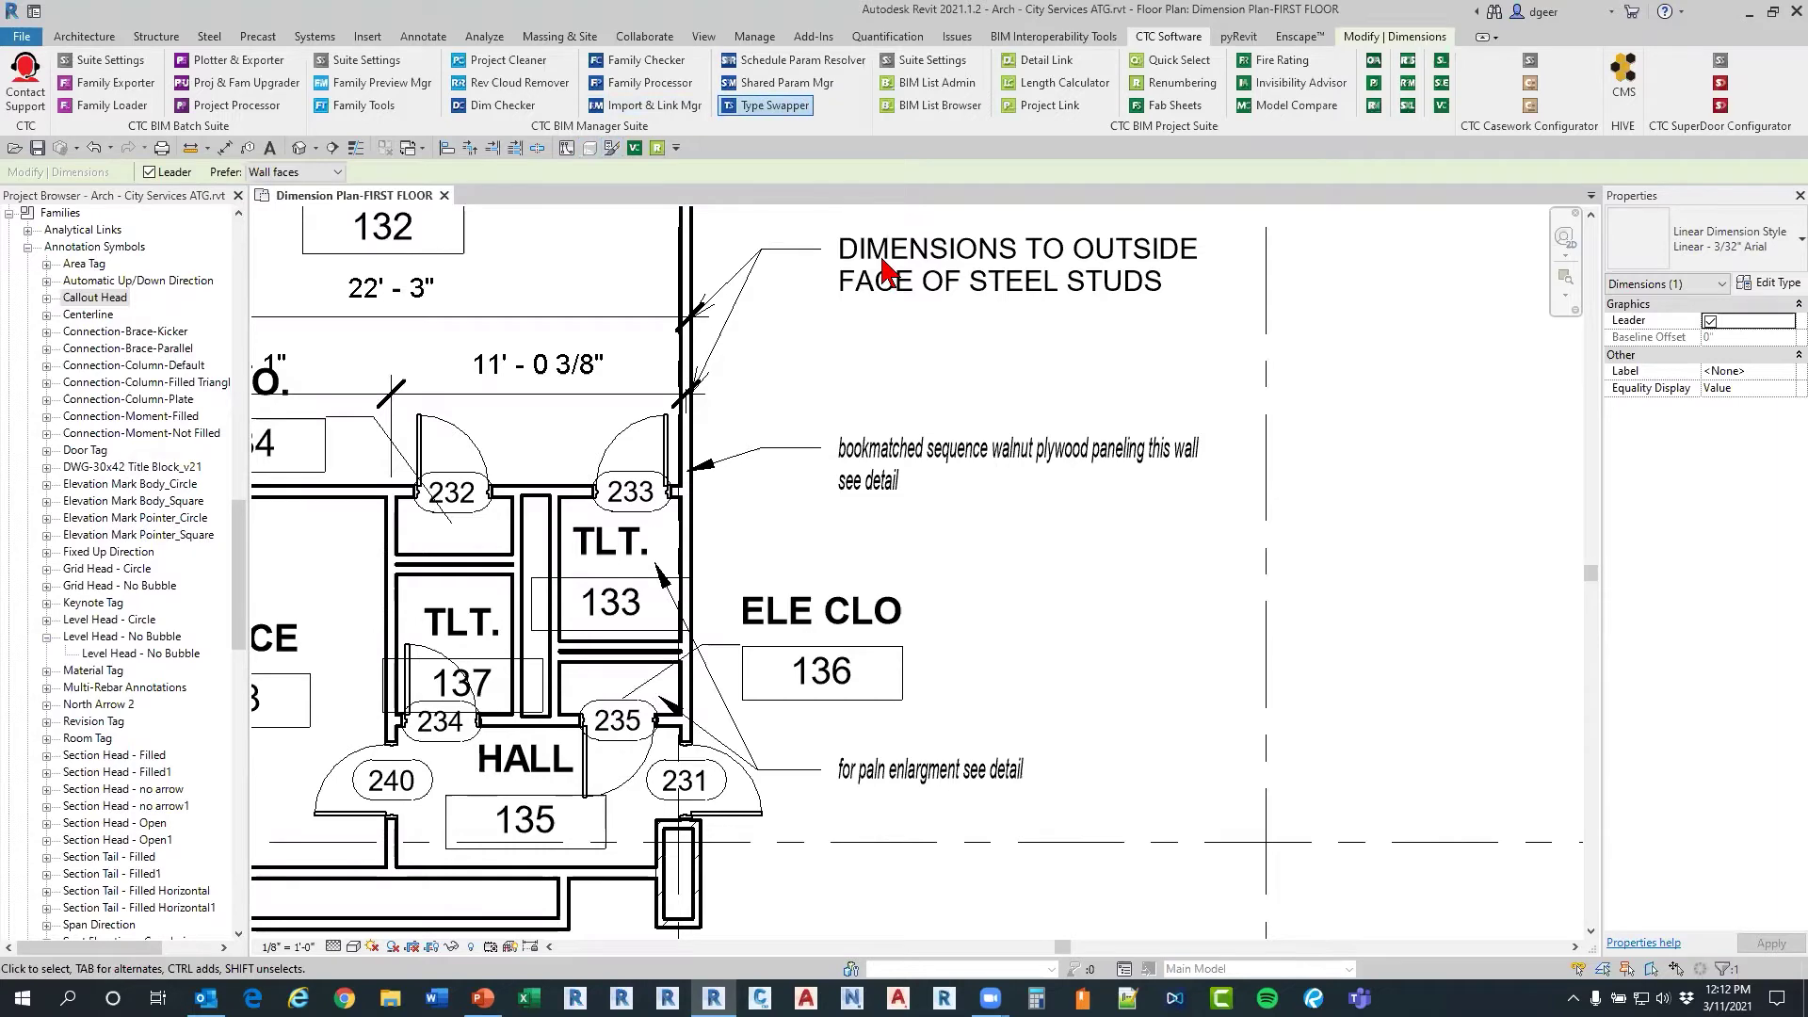
Step: Reopen Type Swapper on the text types and sort them by count in descending order
click(614, 232)
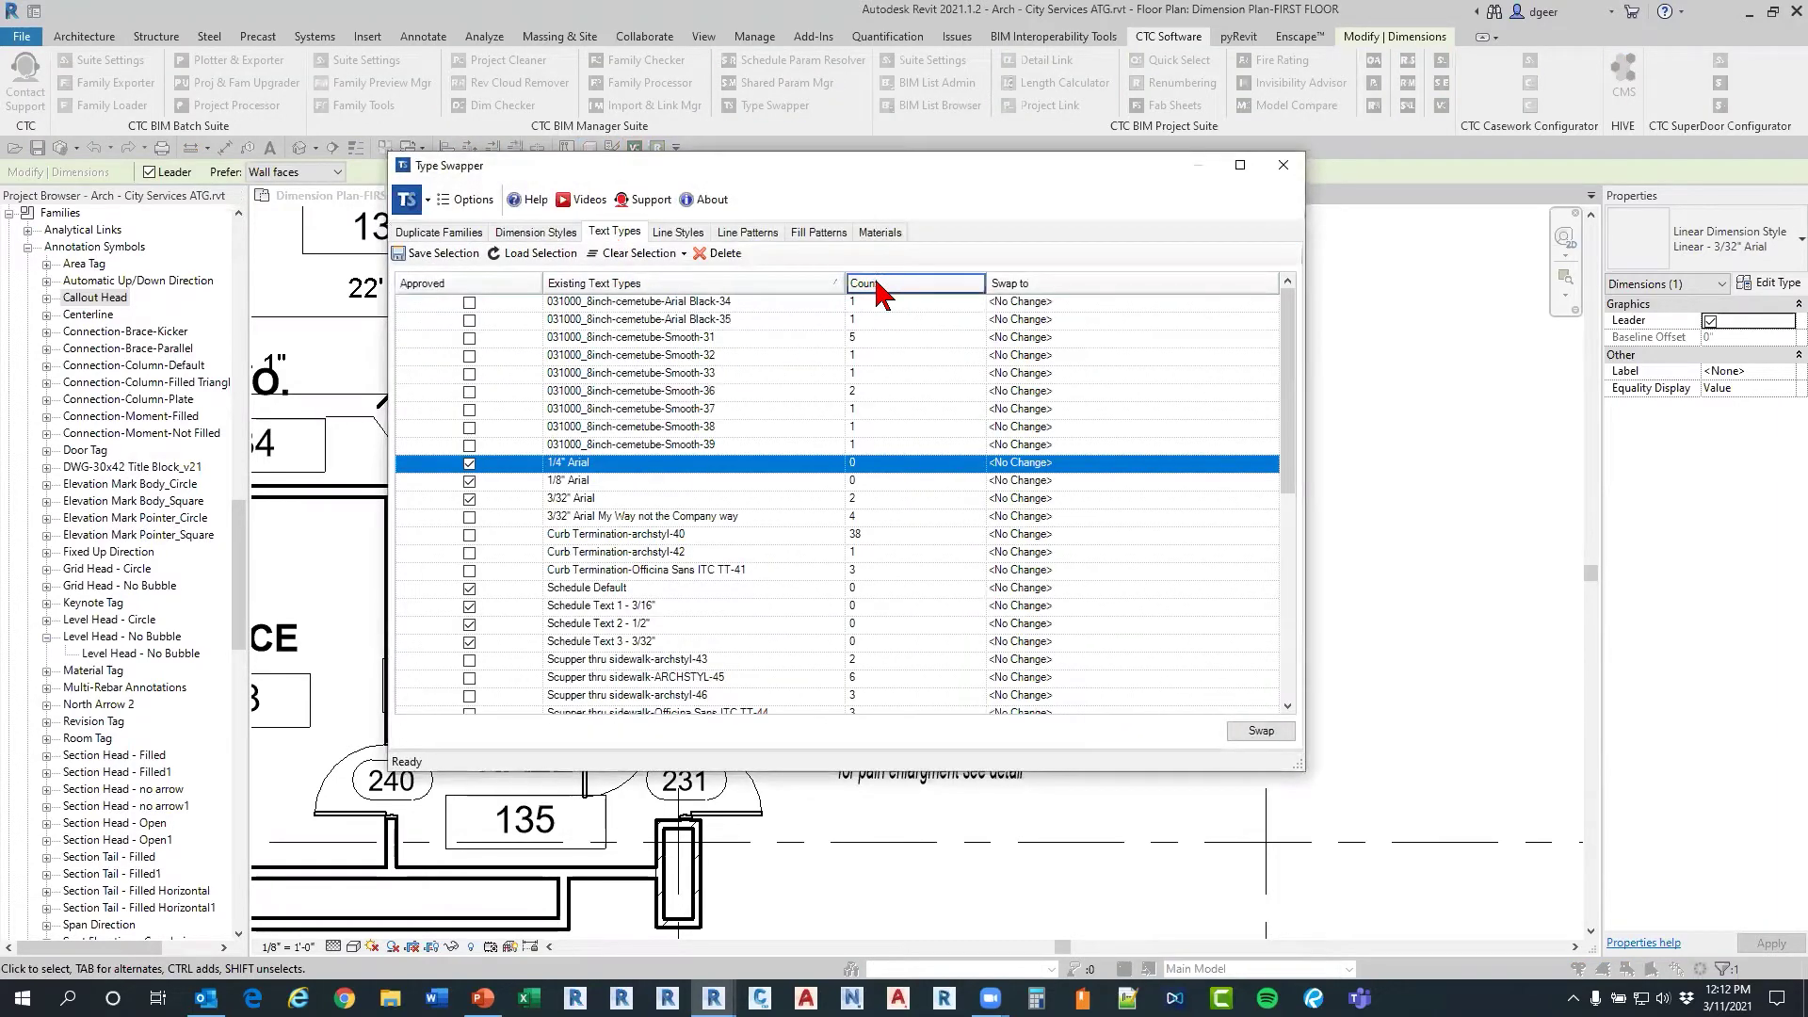
click(881, 284)
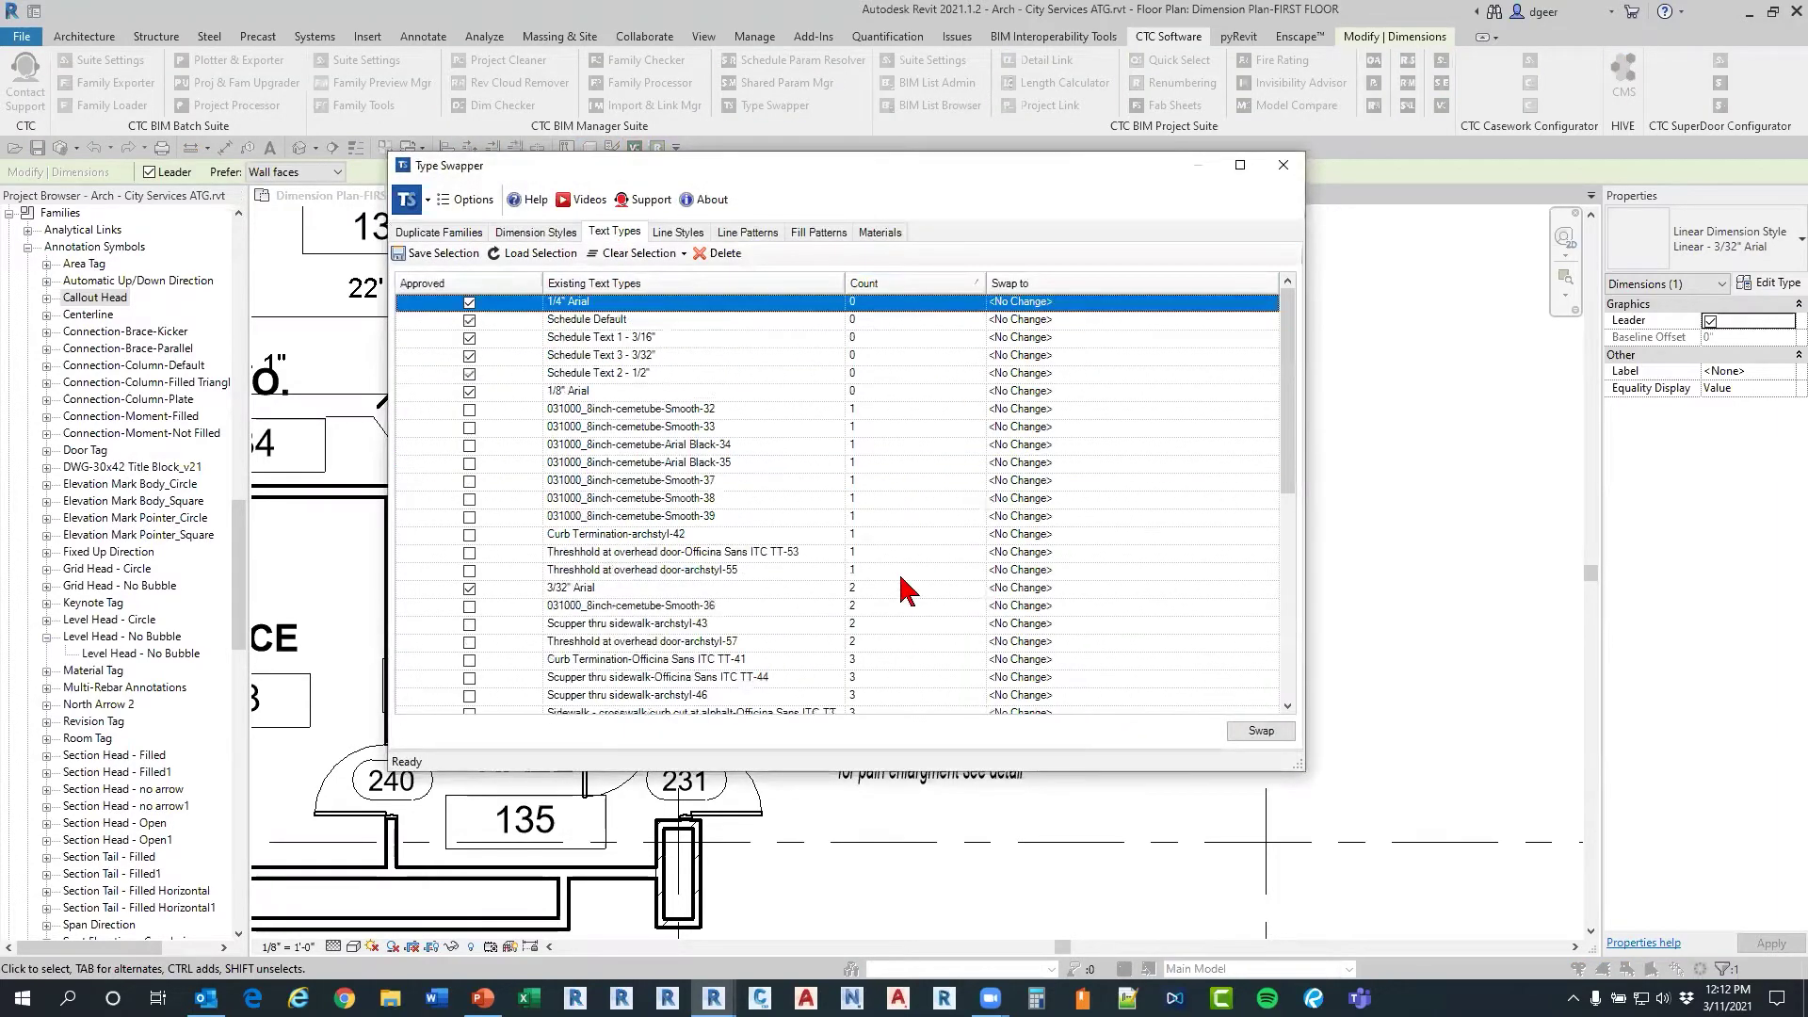
click(885, 283)
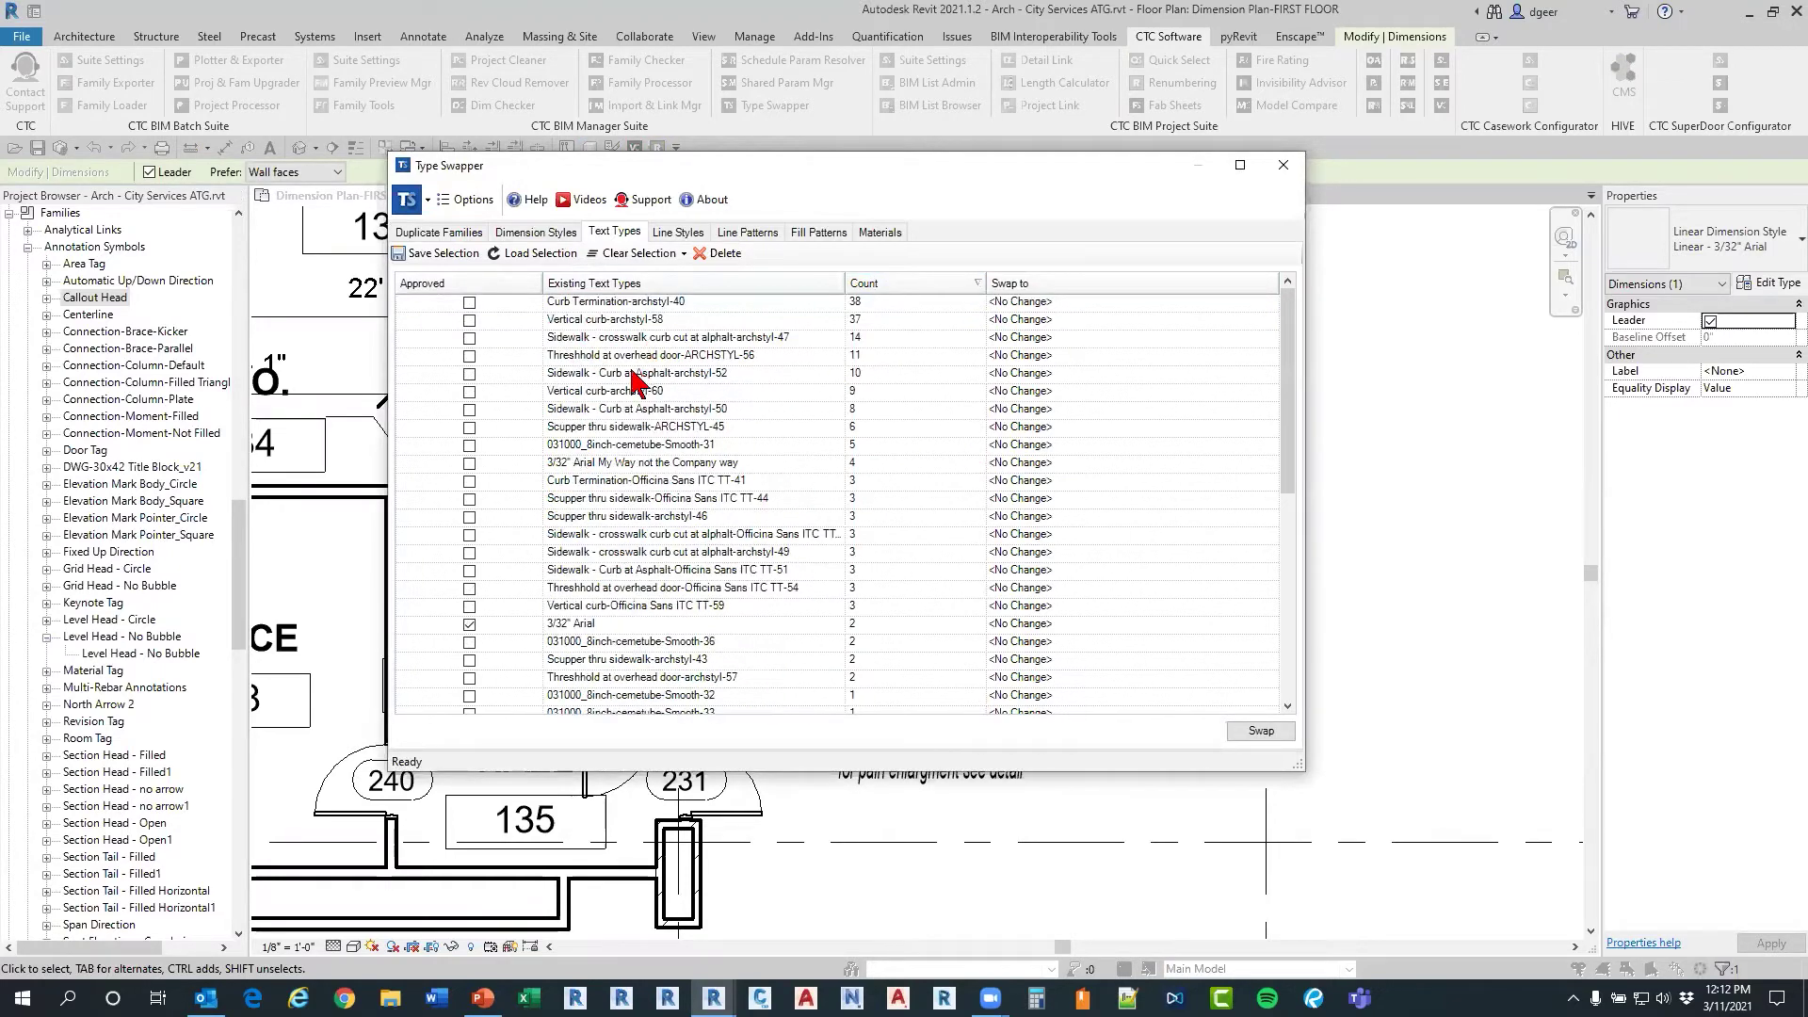
Step: Examine the list of existing text types for nonstandard ones and compare their counts with the approved types
scroll(664, 386, down, 4)
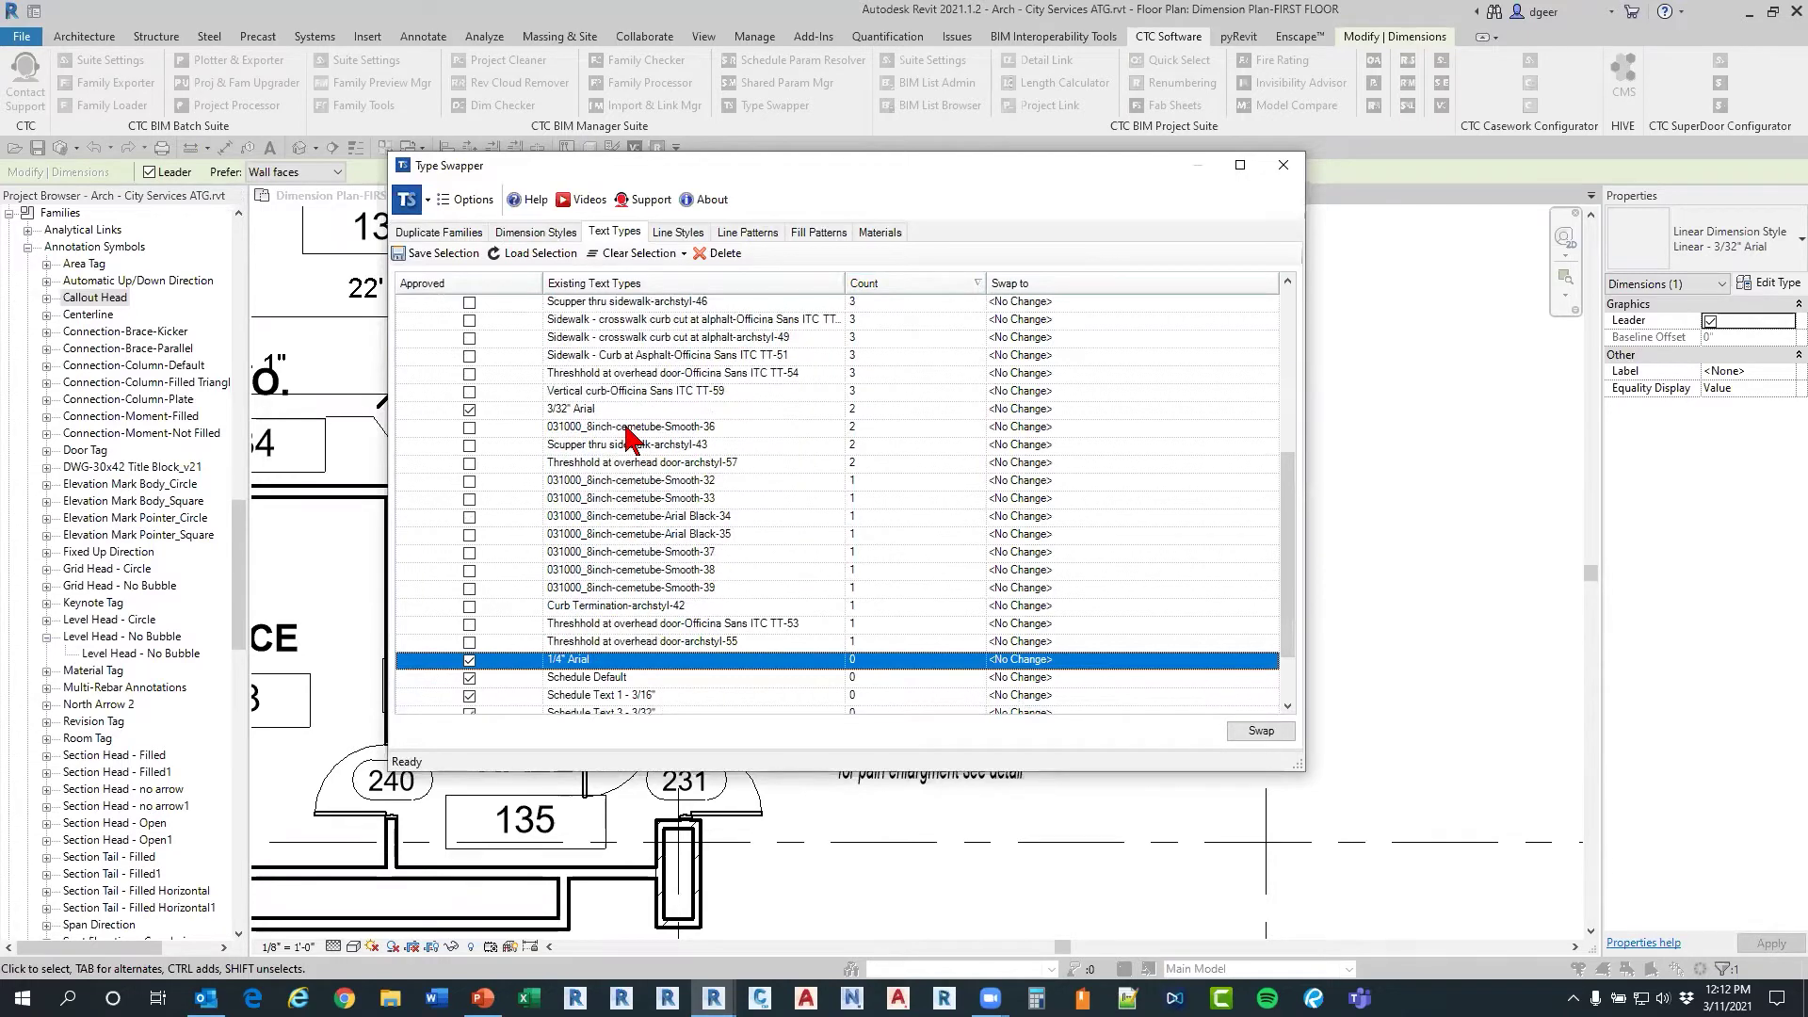
scroll(628, 442, down, 1)
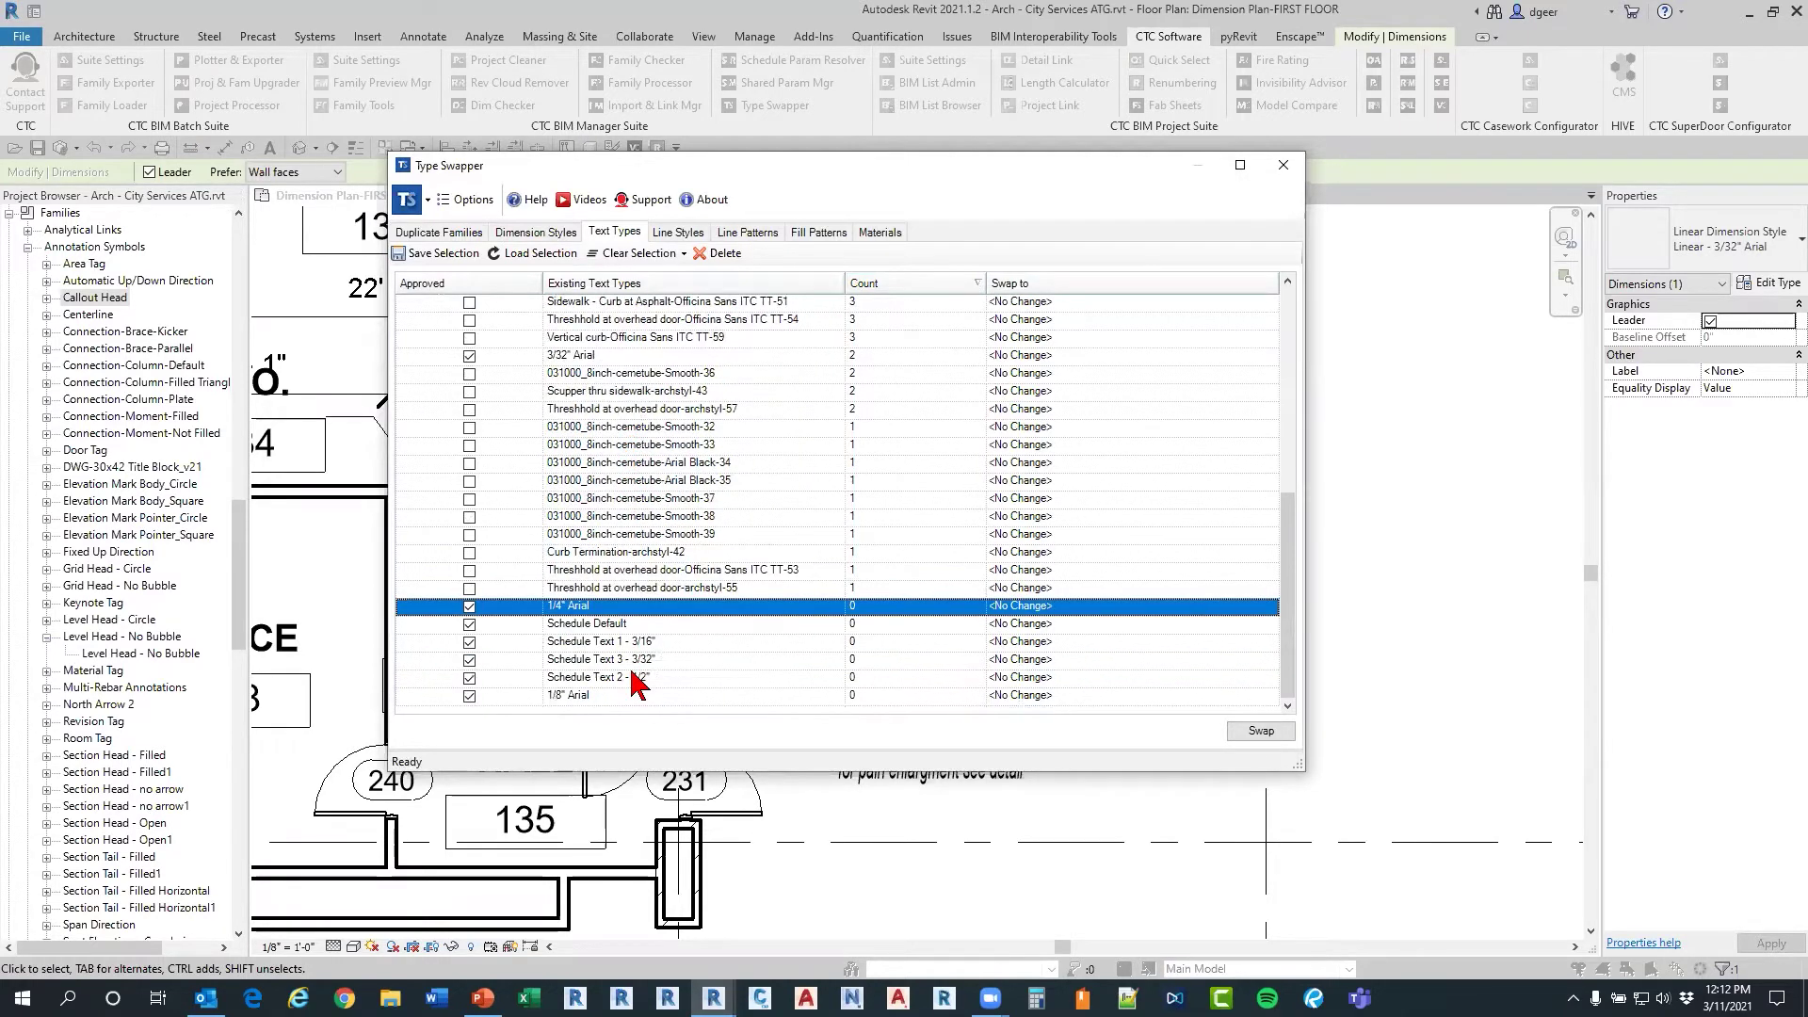
scroll(637, 565, up, 3)
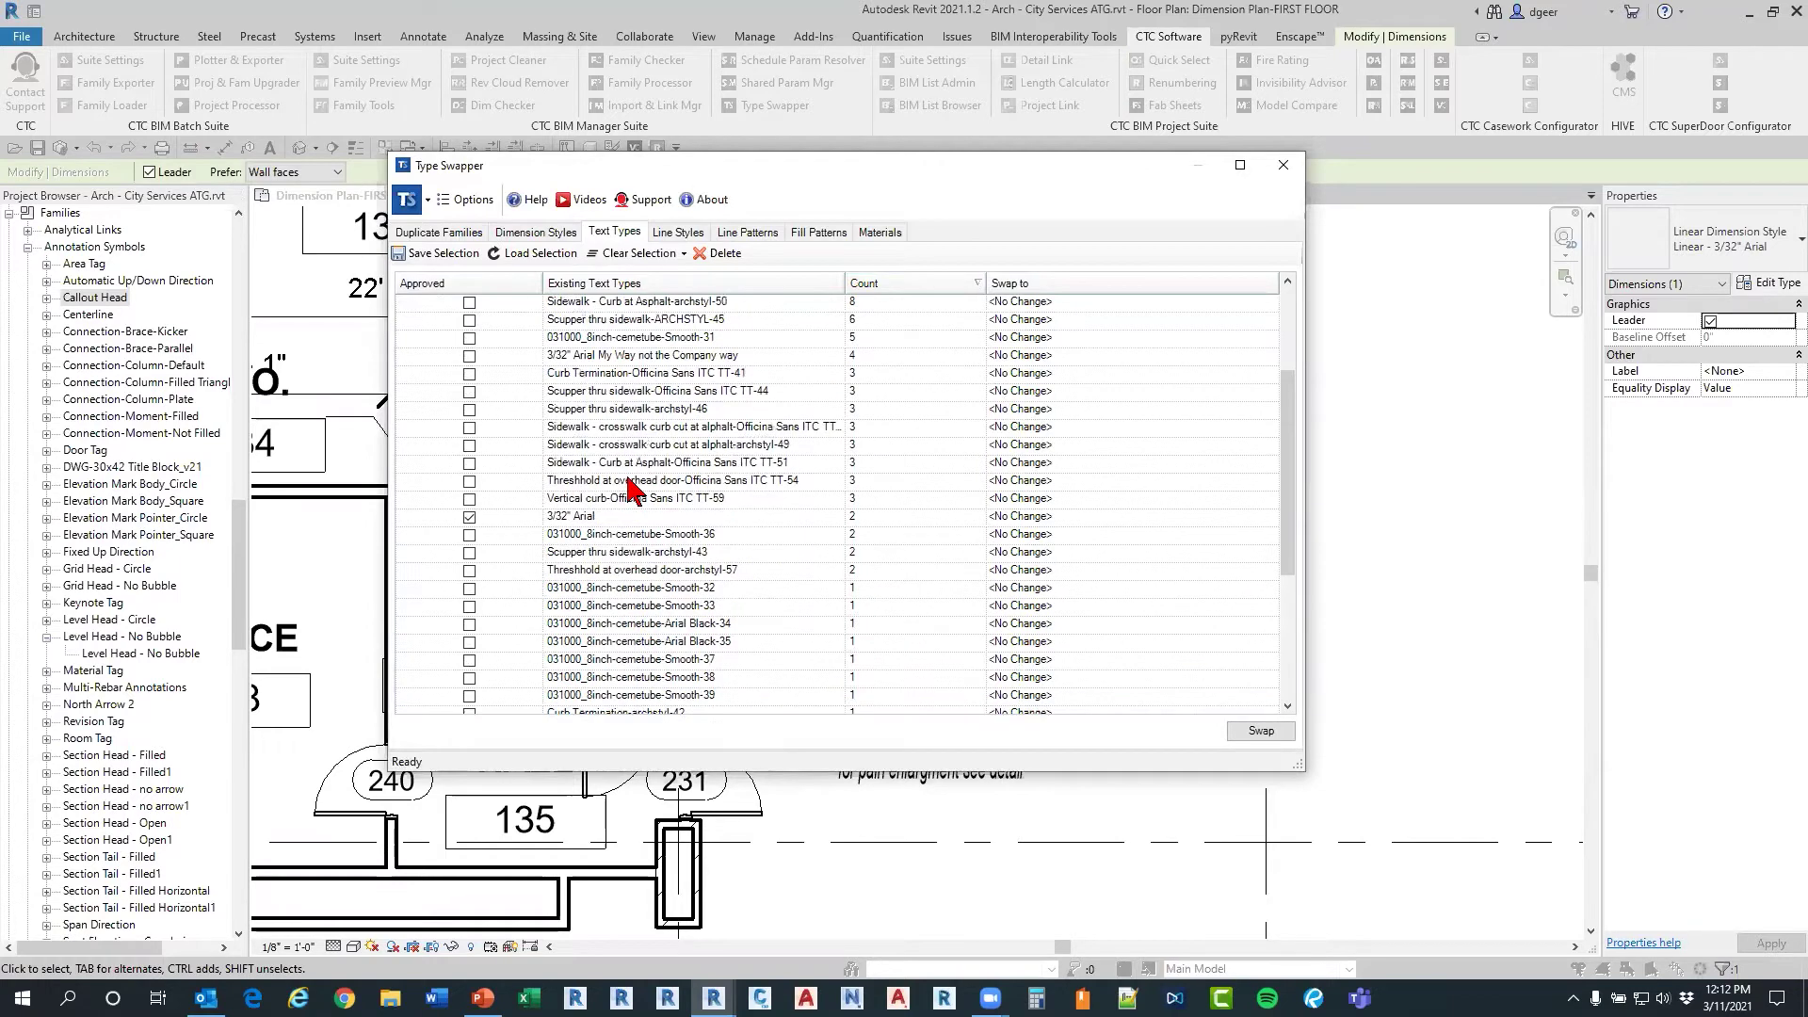
scroll(649, 476, up, 2)
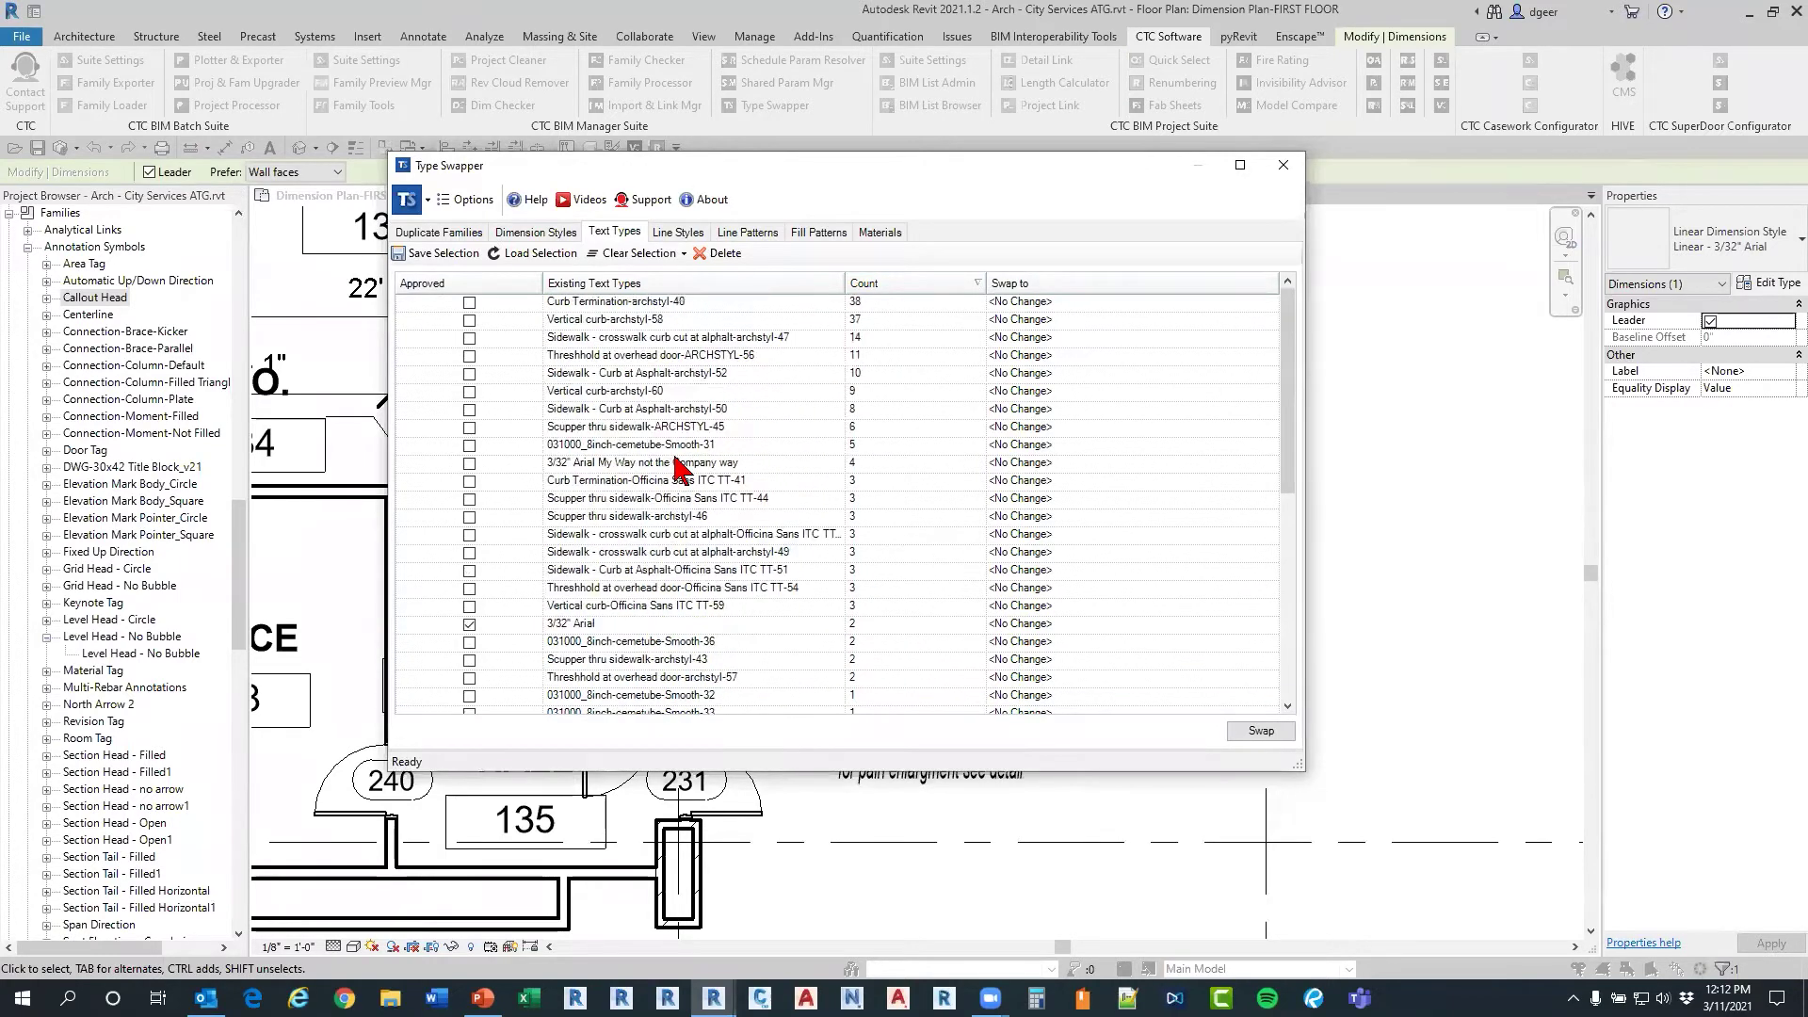
scroll(788, 407, down, 2)
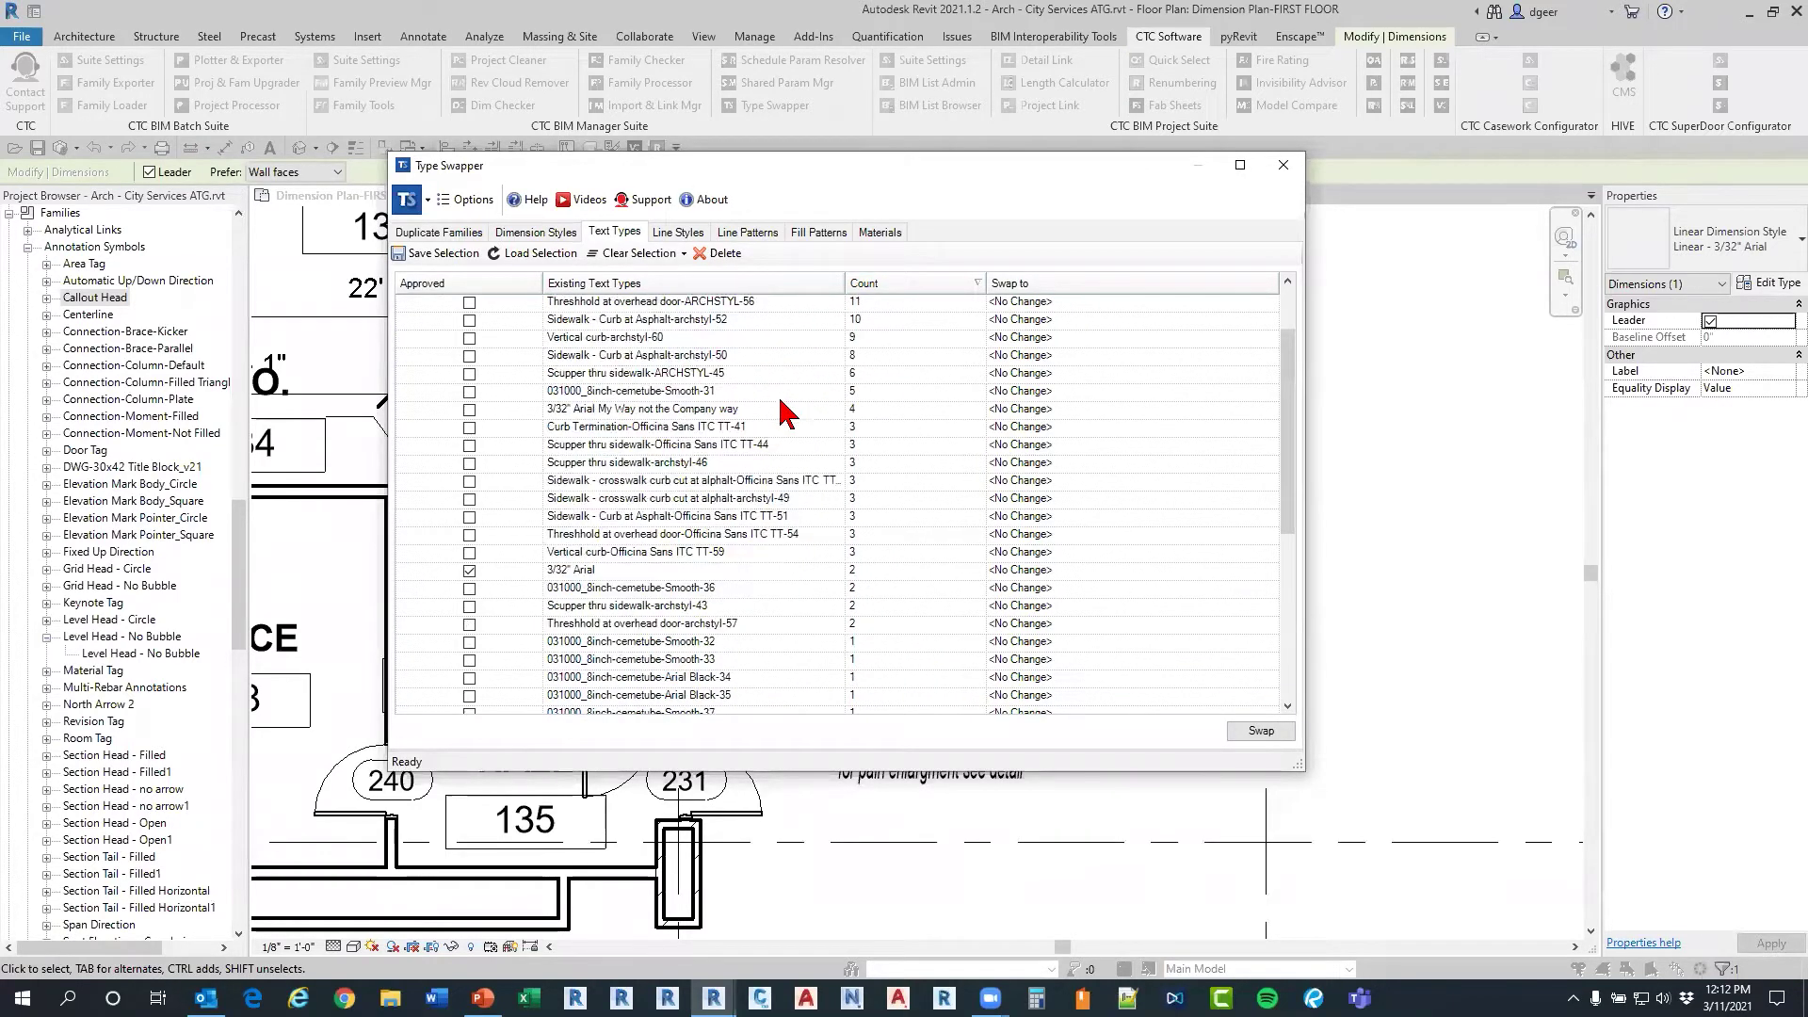
scroll(778, 434, down, 2)
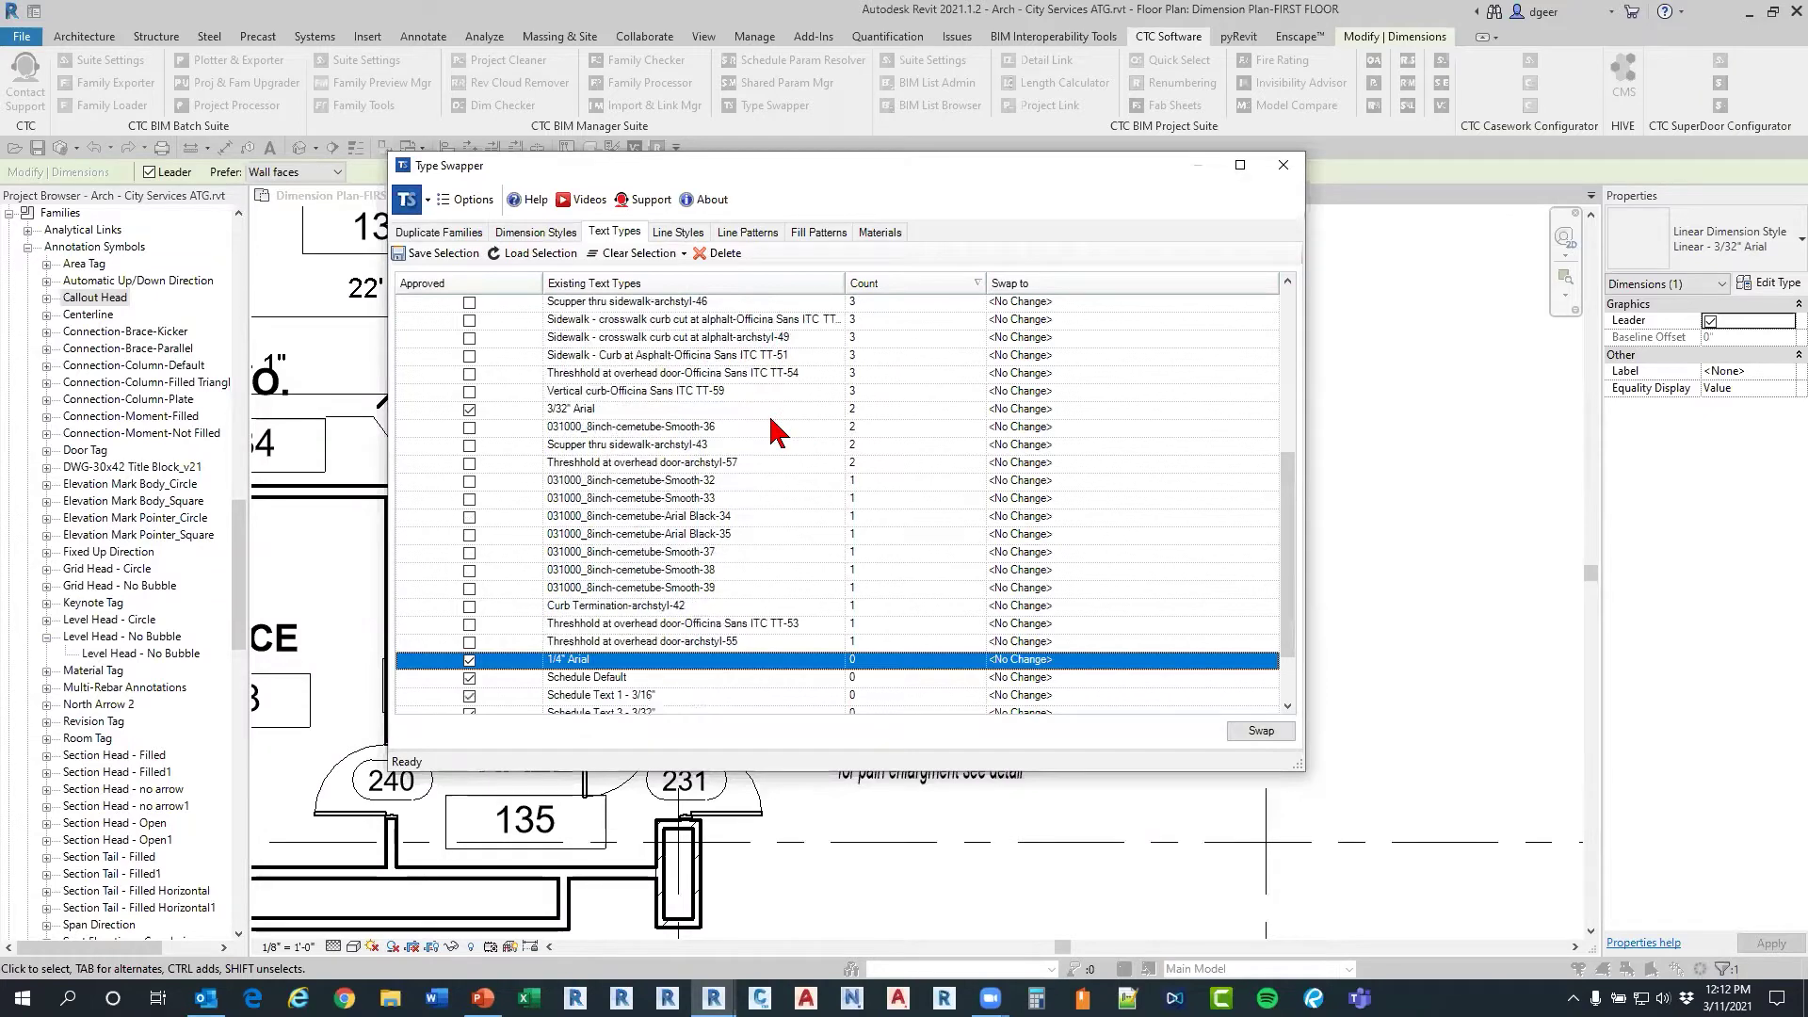
scroll(778, 433, down, 1)
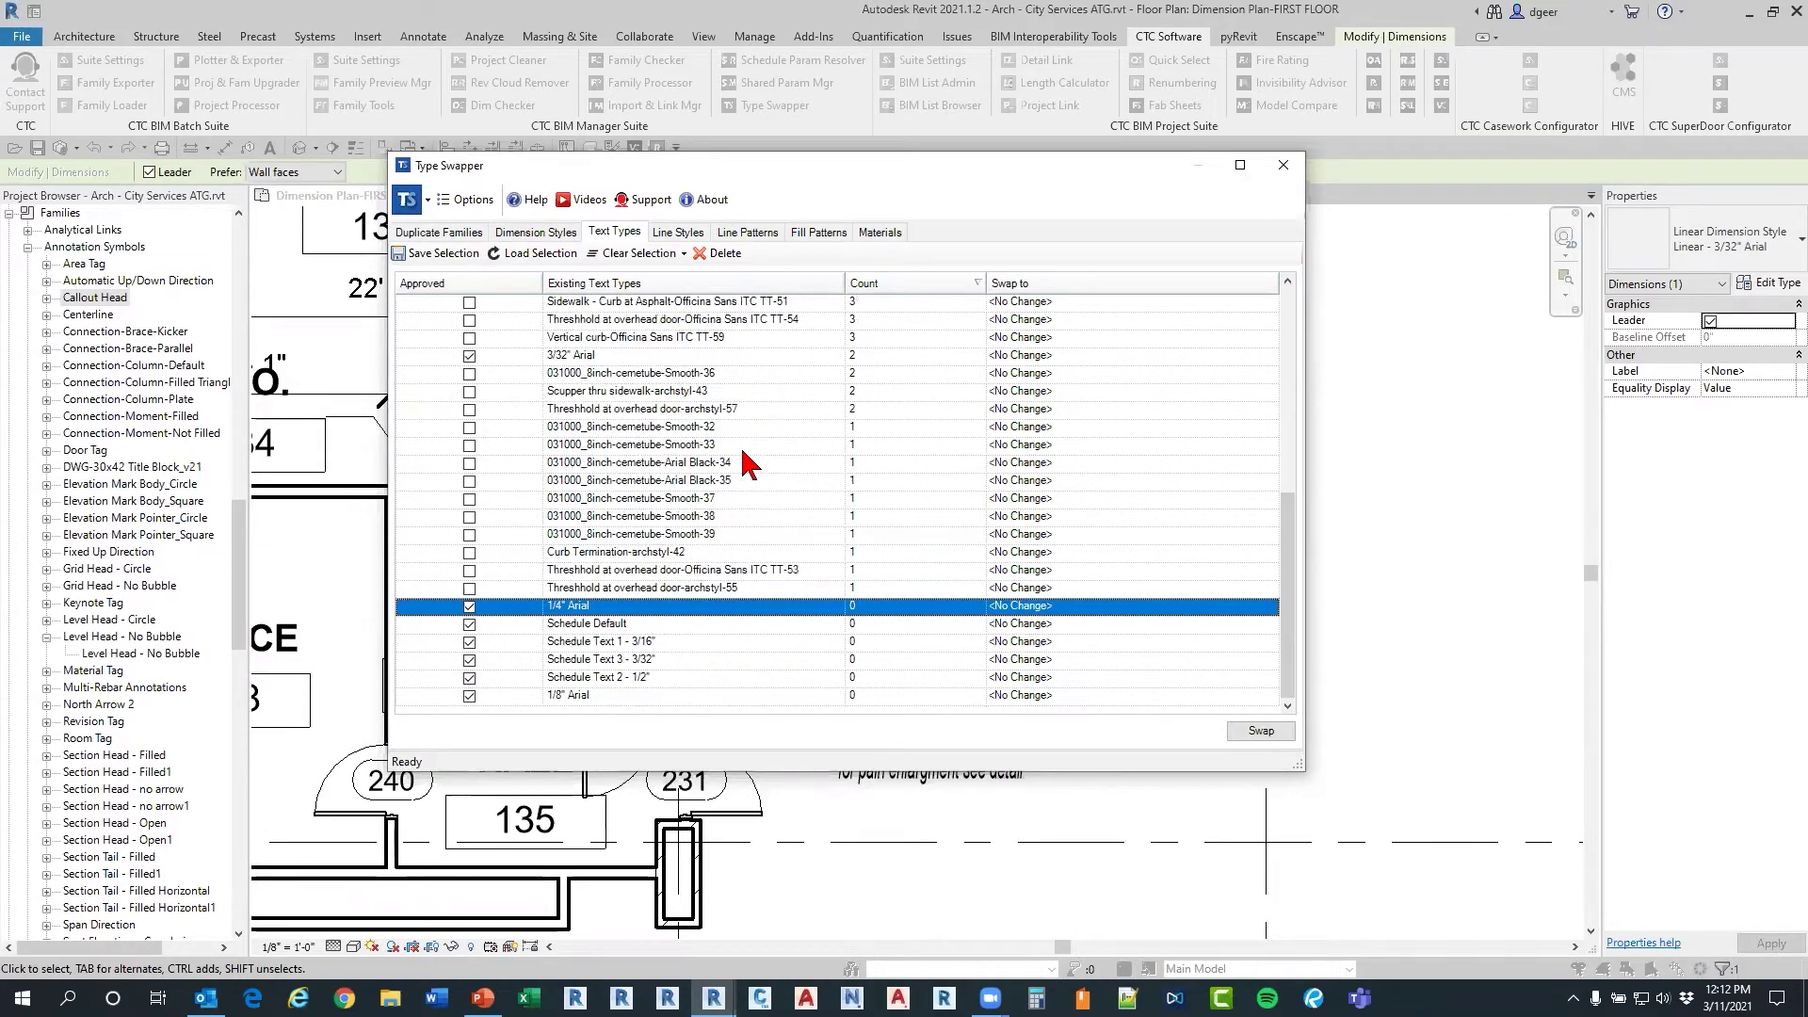
scroll(713, 429, up, 2)
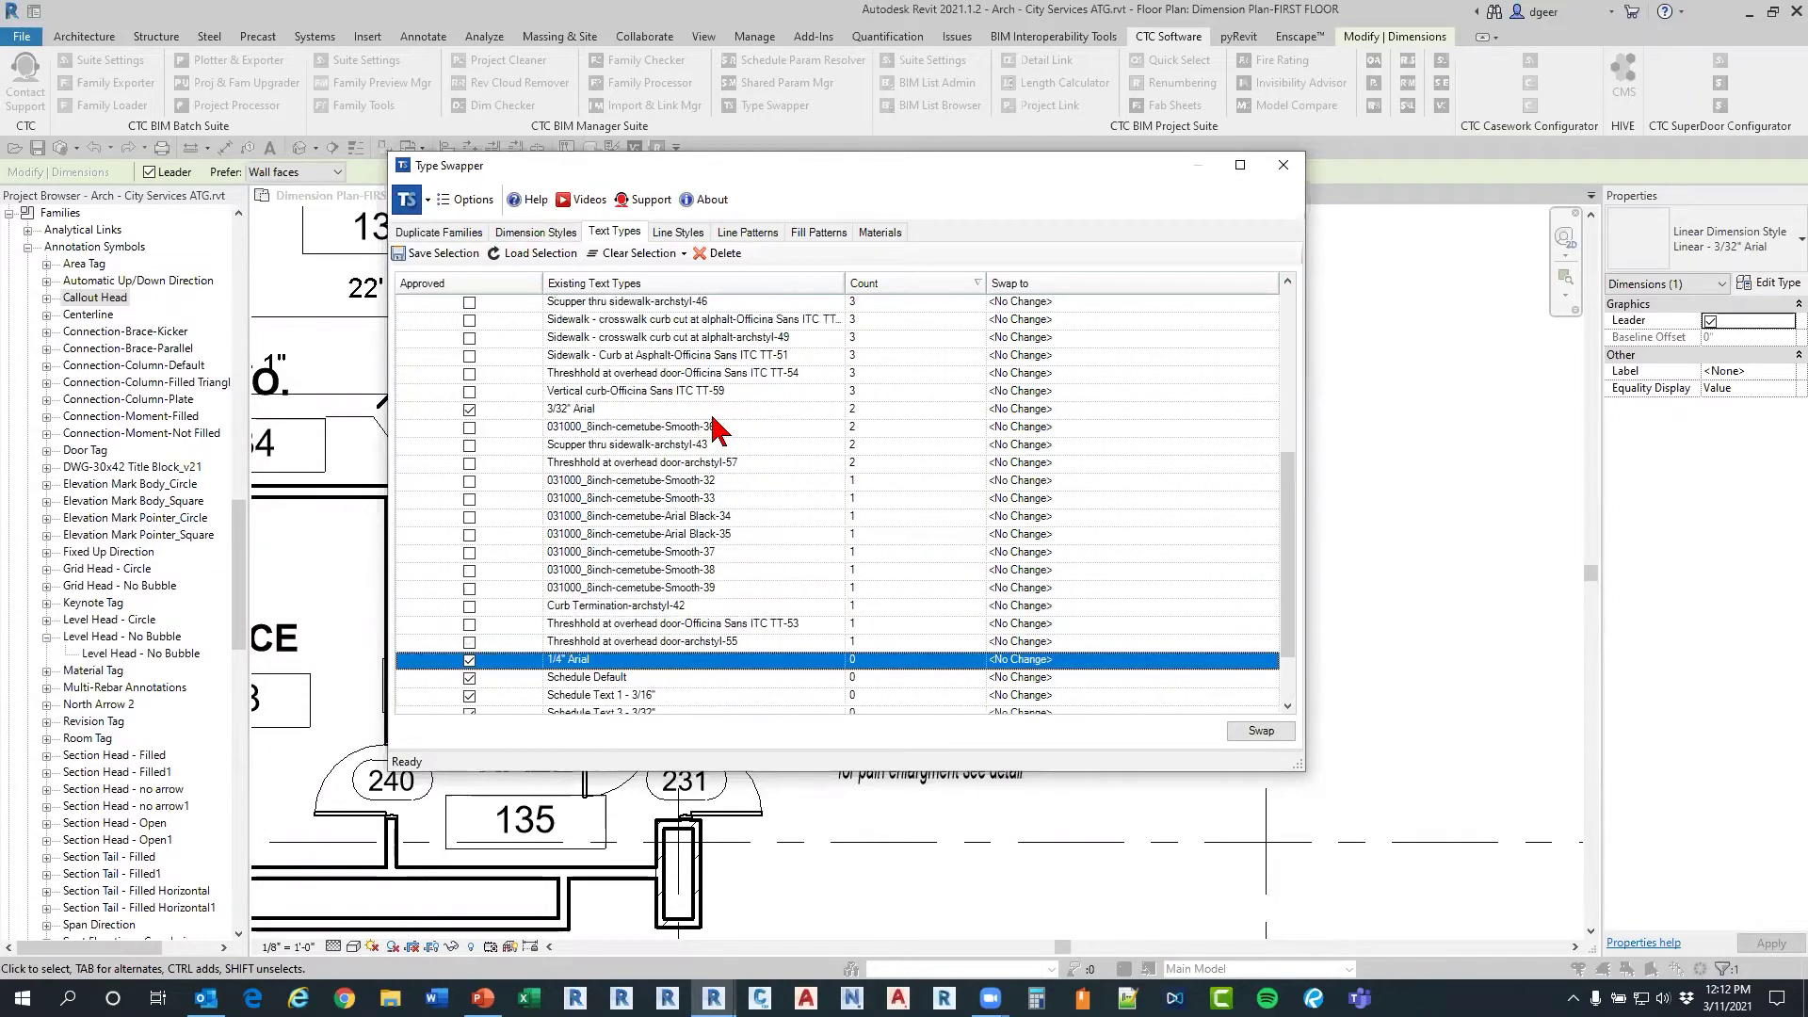
scroll(666, 424, up, 2)
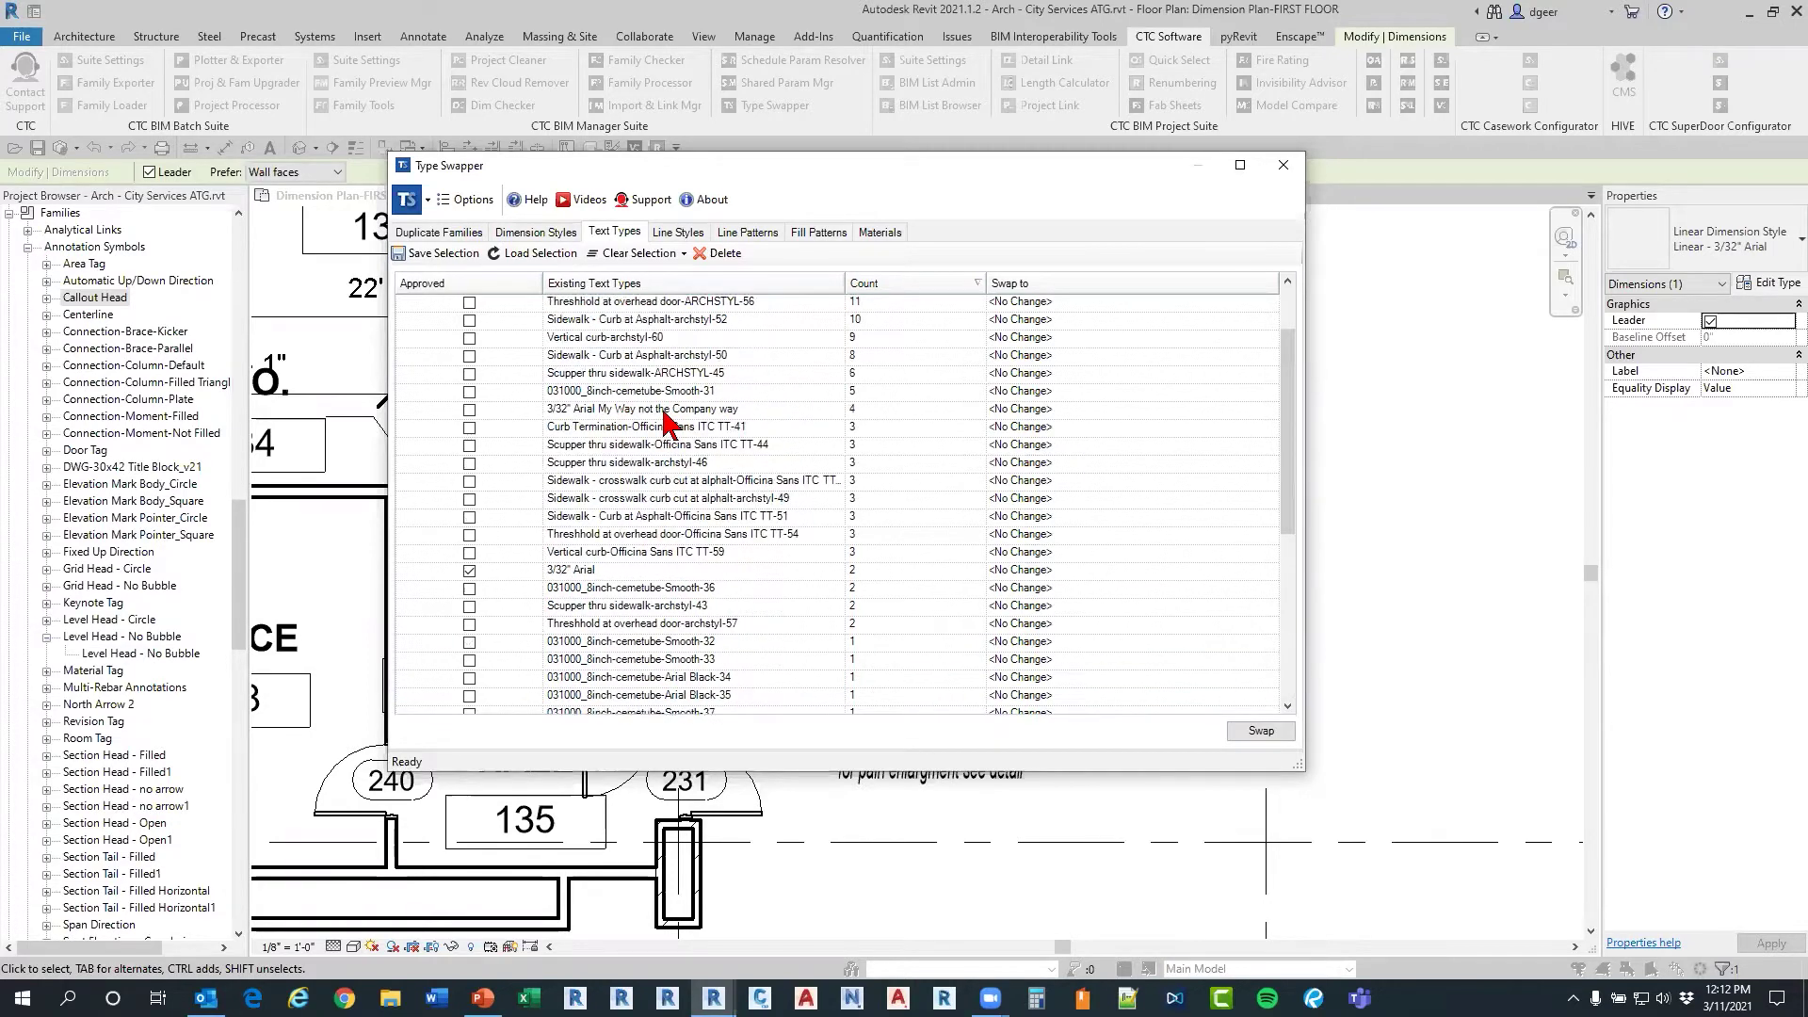
scroll(666, 424, up, 1)
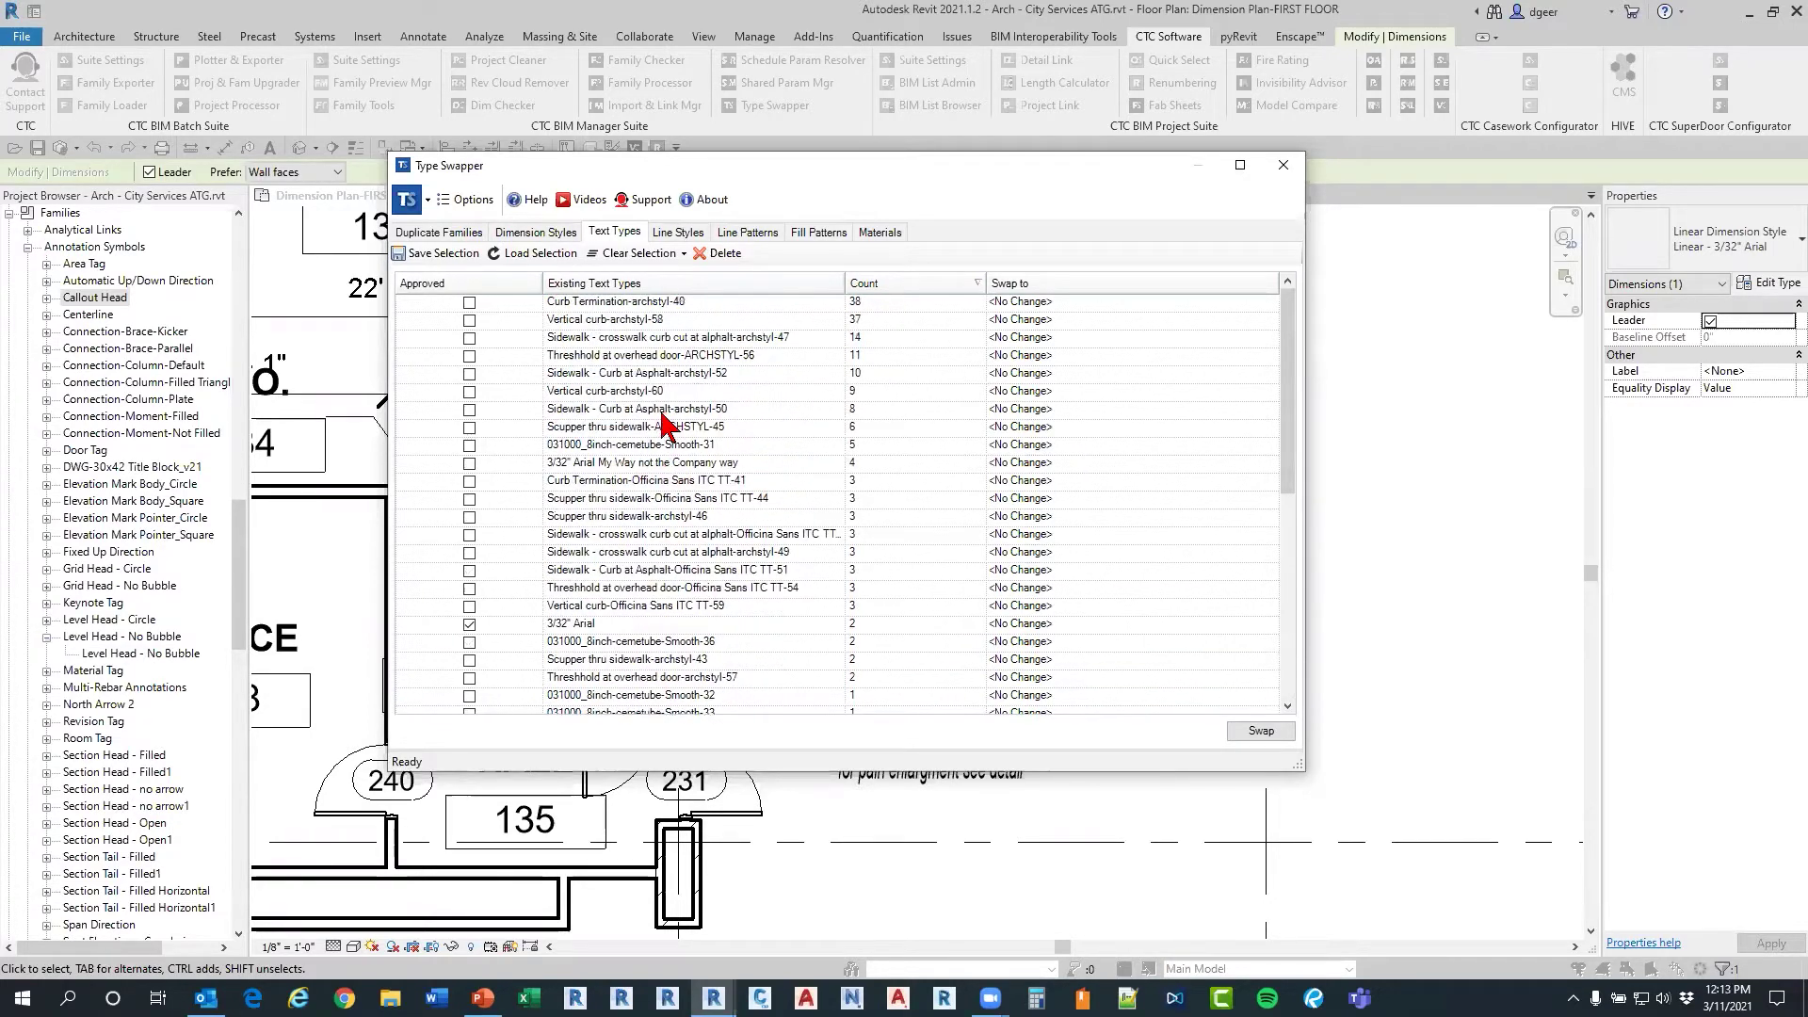
scroll(666, 429, down, 5)
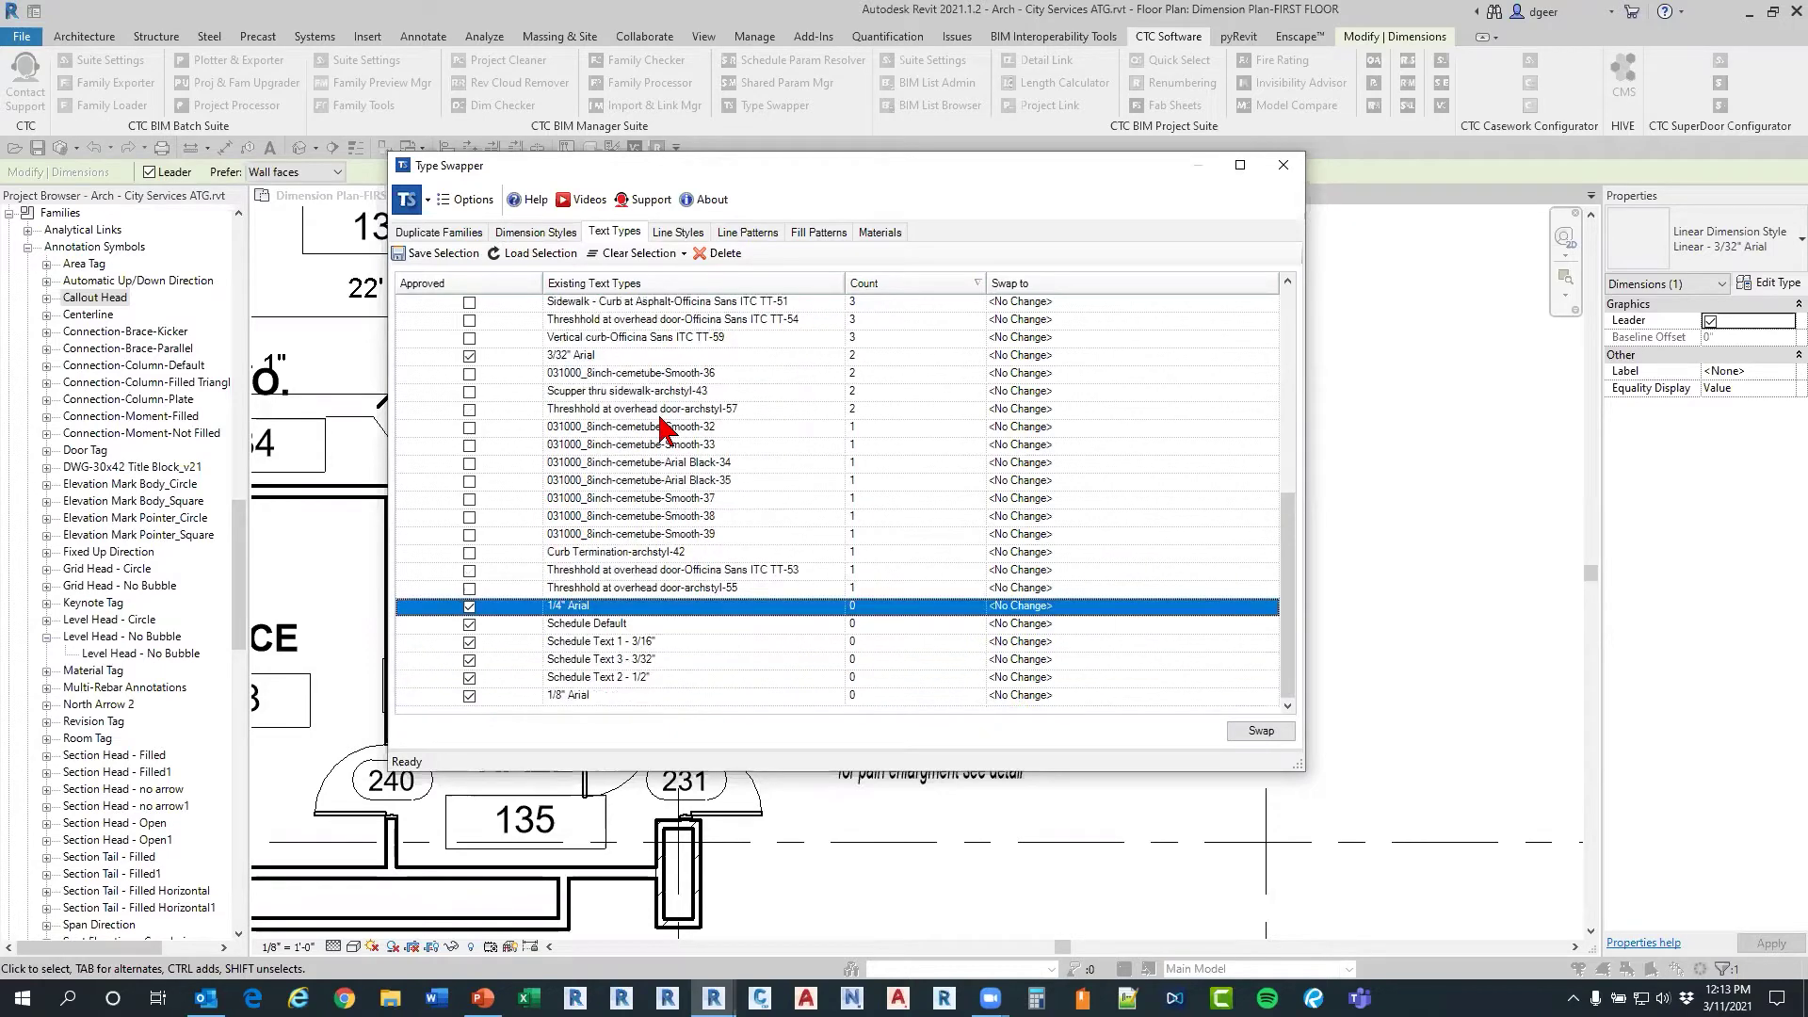
scroll(666, 428, up, 3)
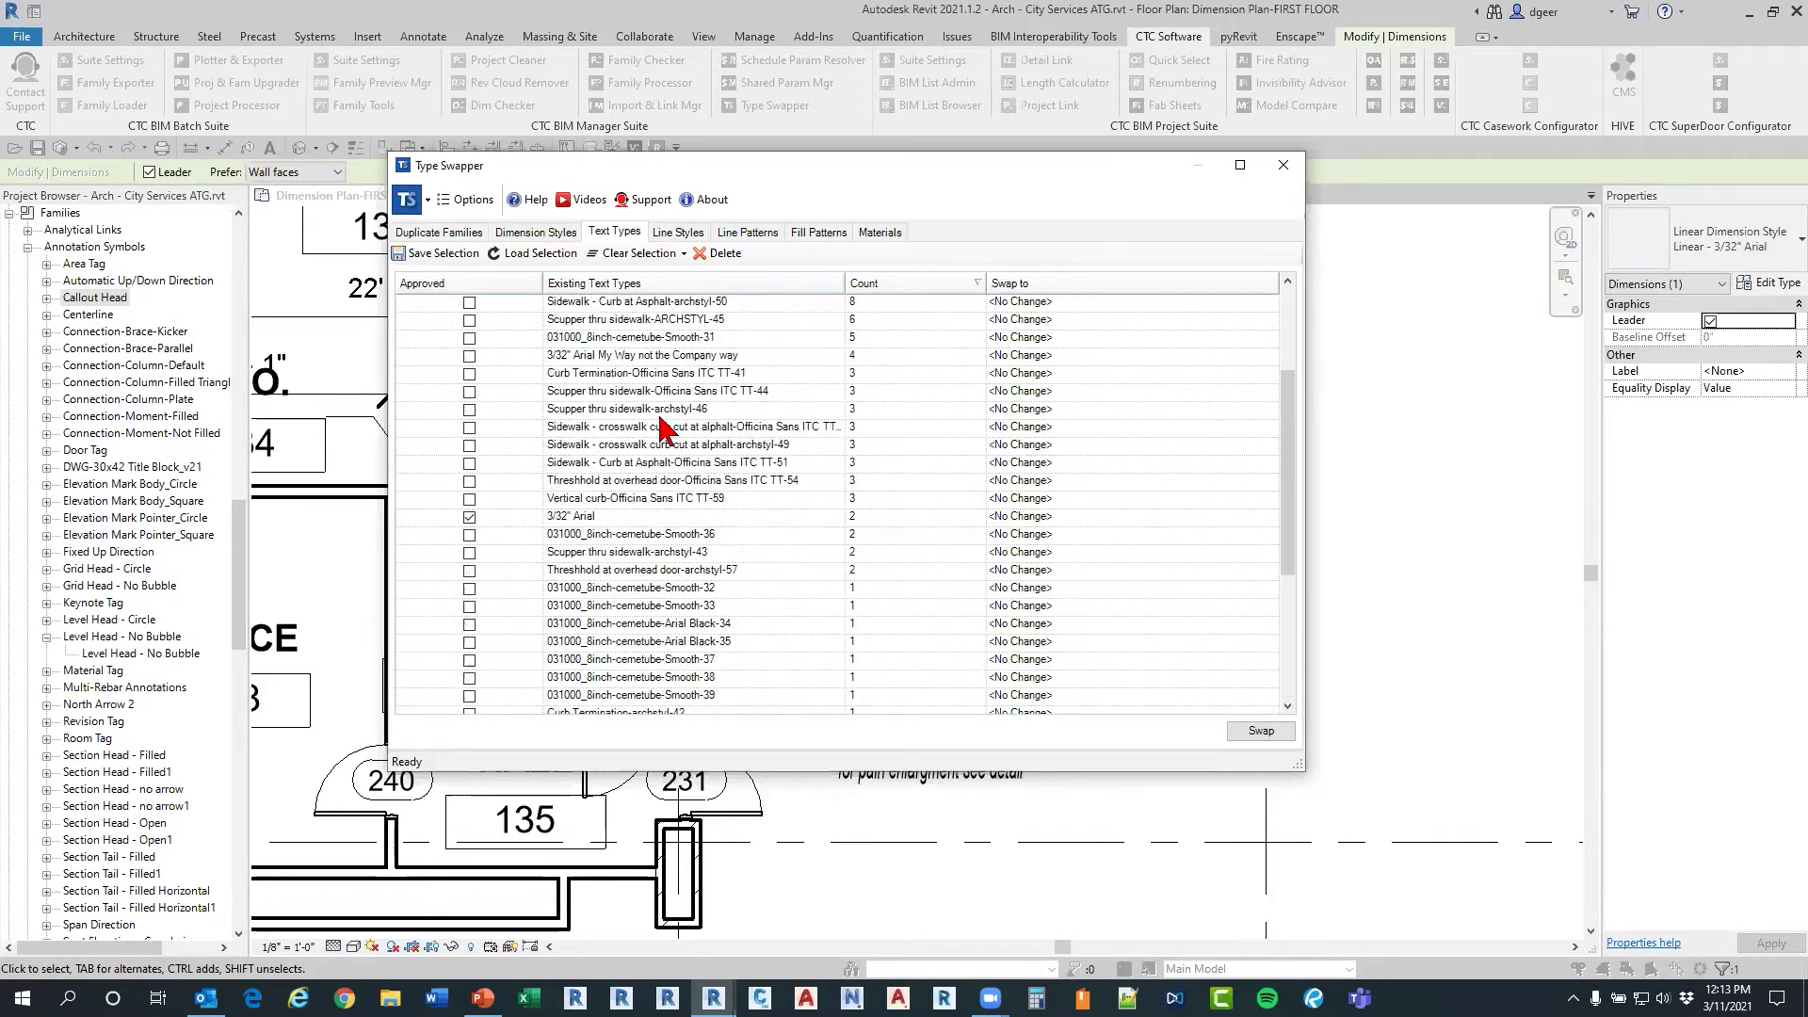
Step: Swap the text type "3/32" Arial My Way not the Company way" for "3/32" Arial", then close the event report and Type Swapper
click(713, 356)
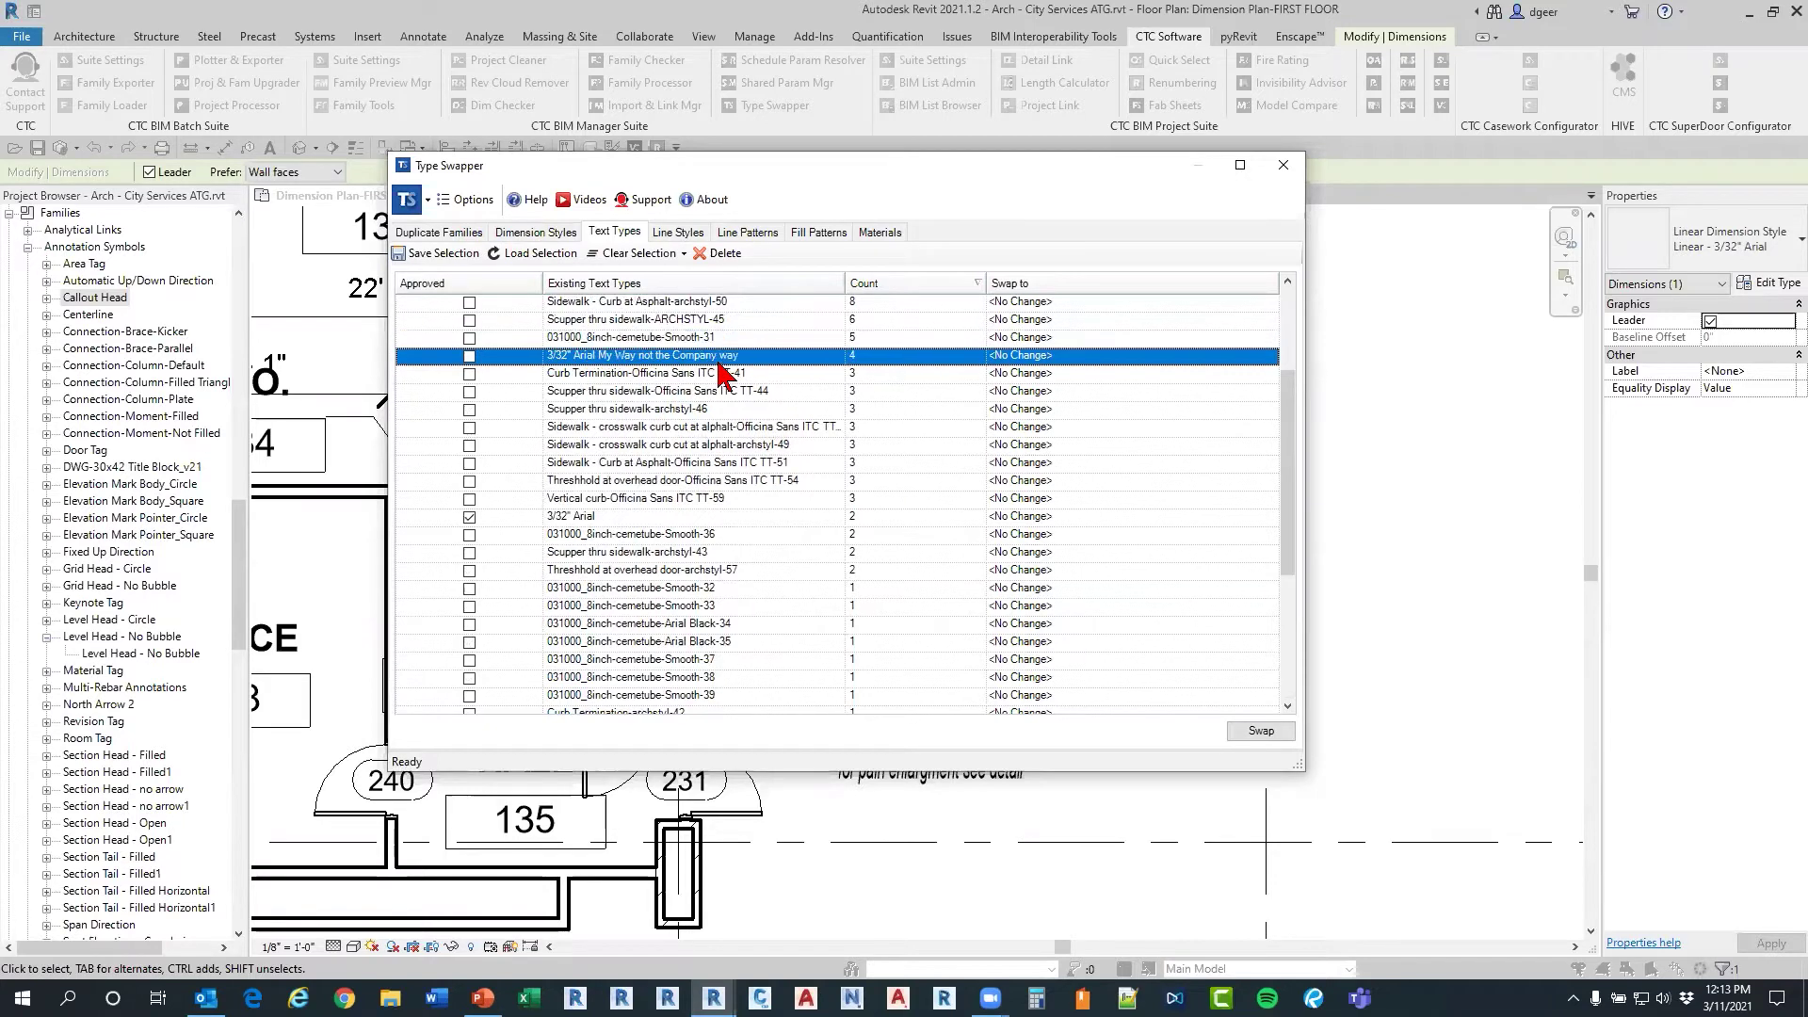
click(1248, 355)
click(1270, 357)
scroll(1057, 403, down, 3)
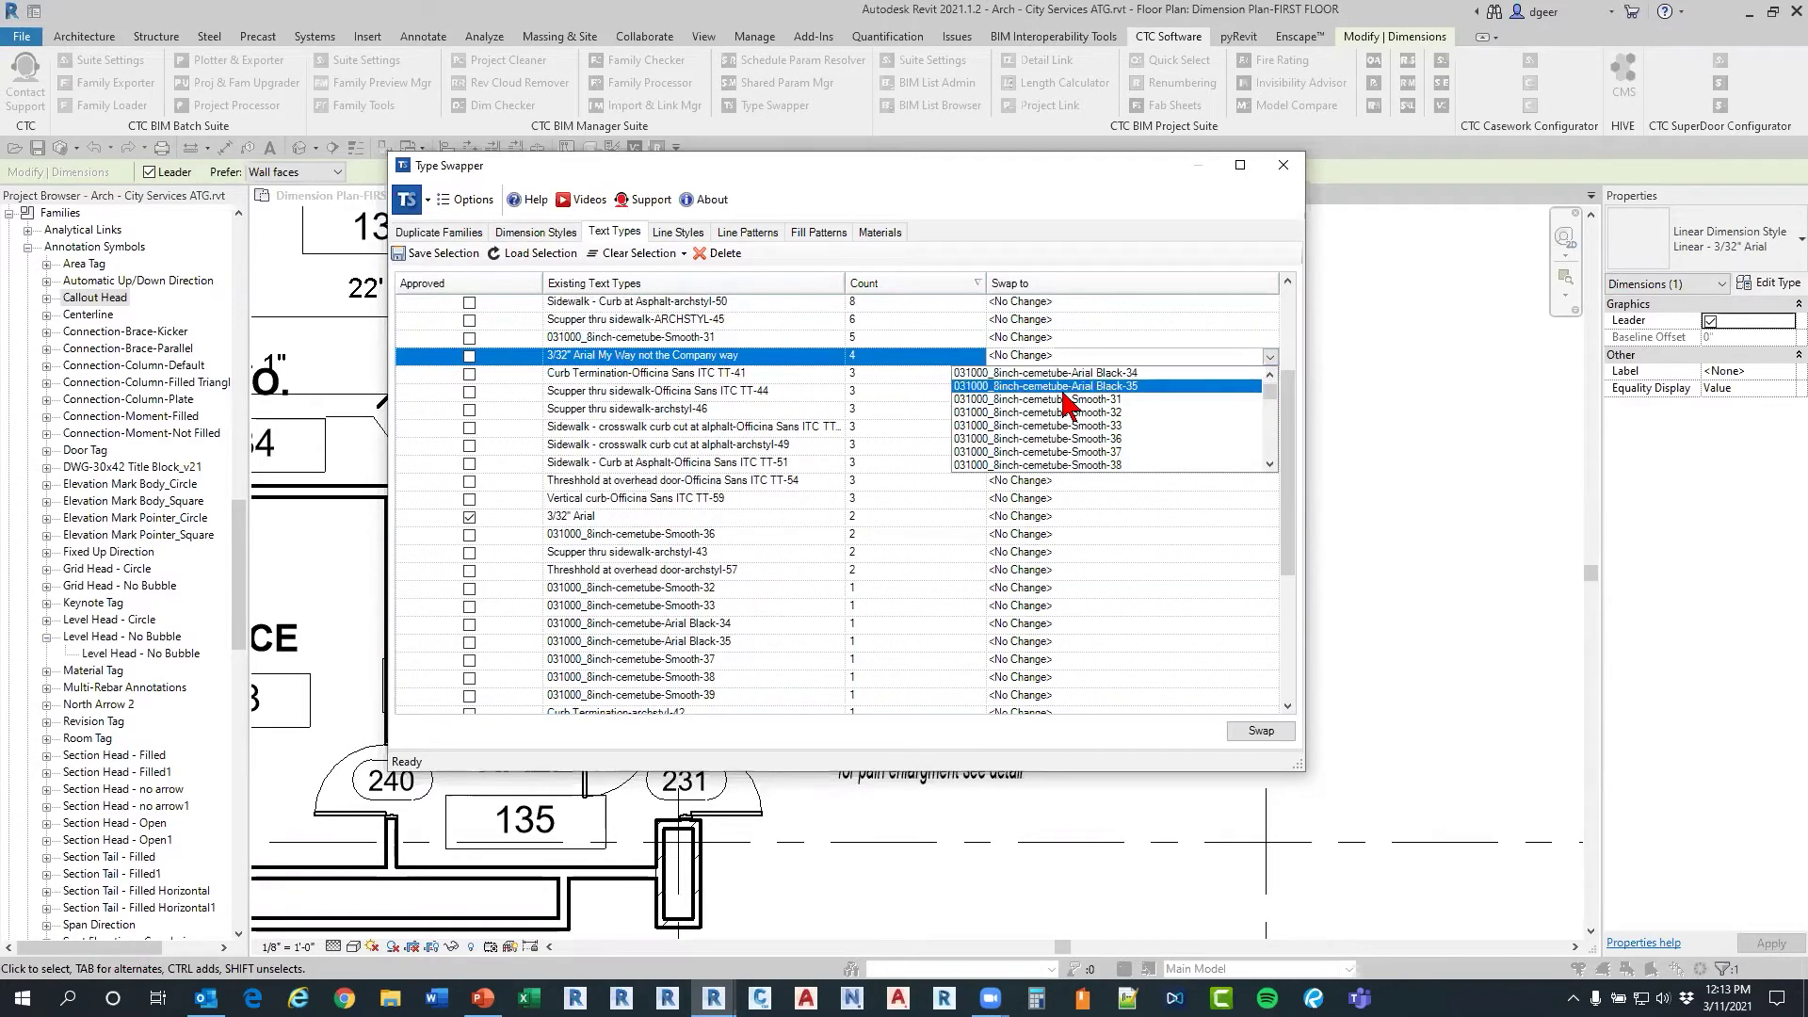
scroll(1060, 405, down, 1)
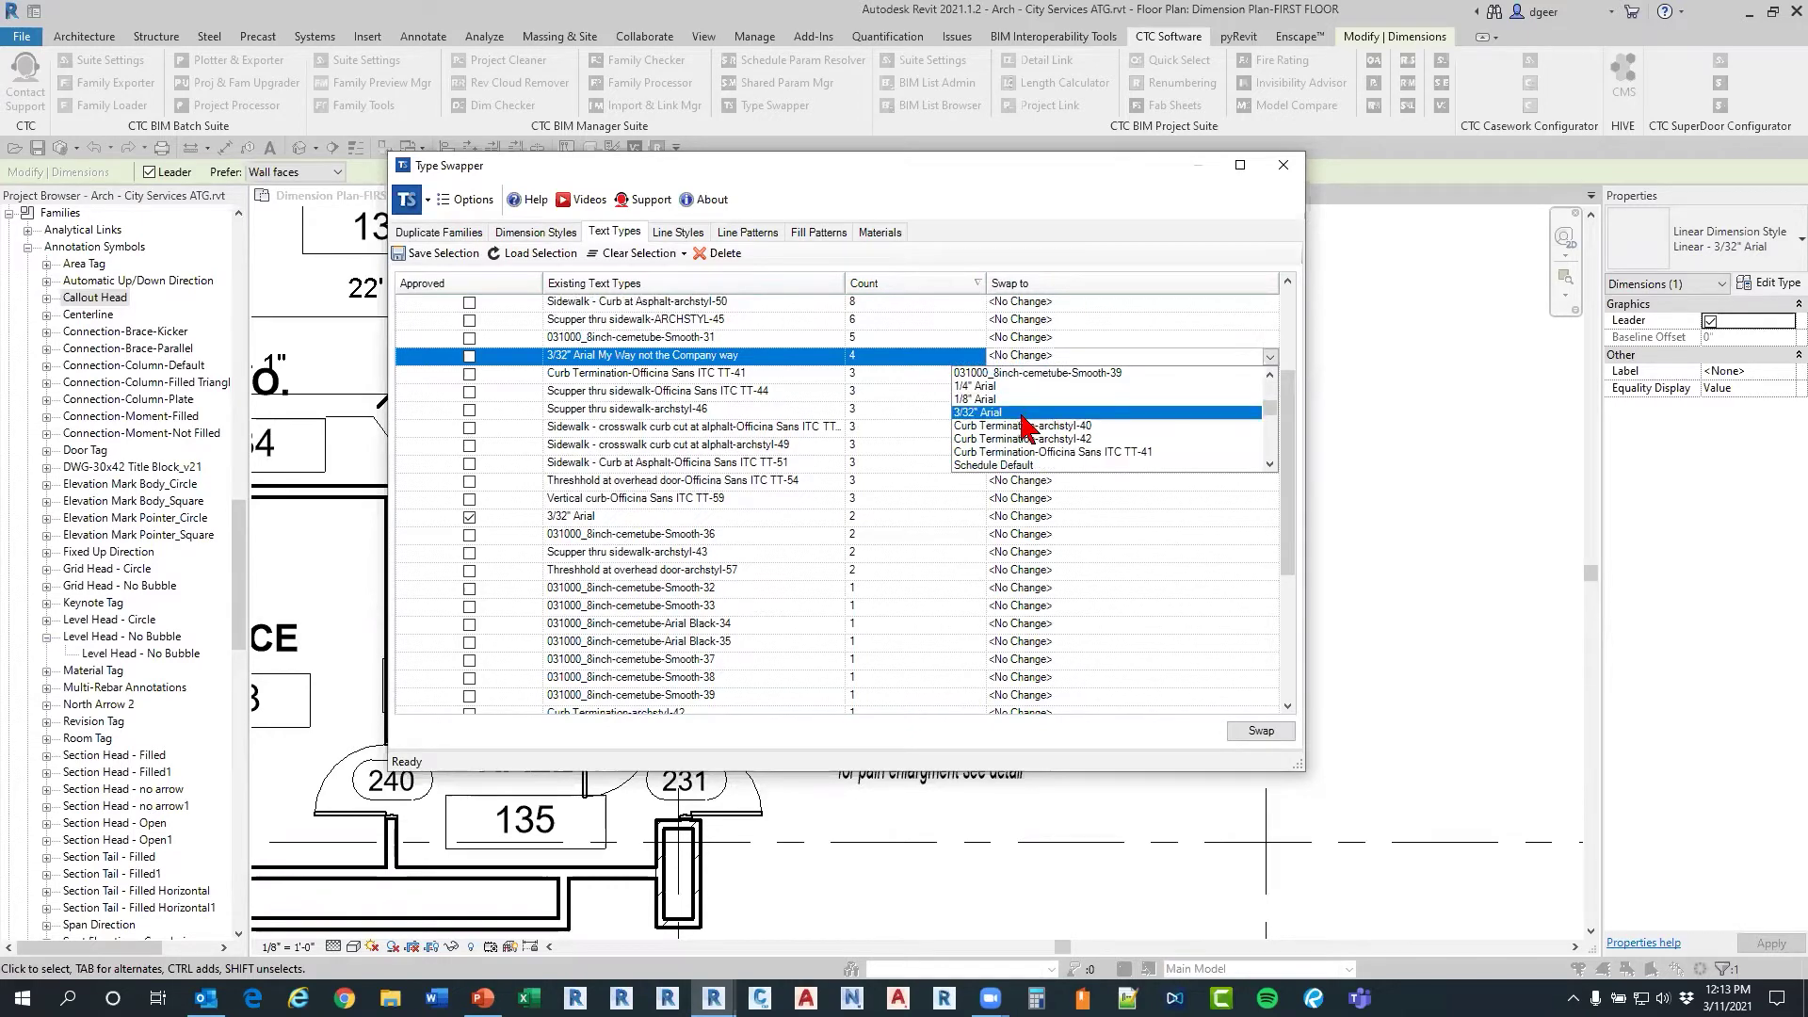
click(1031, 426)
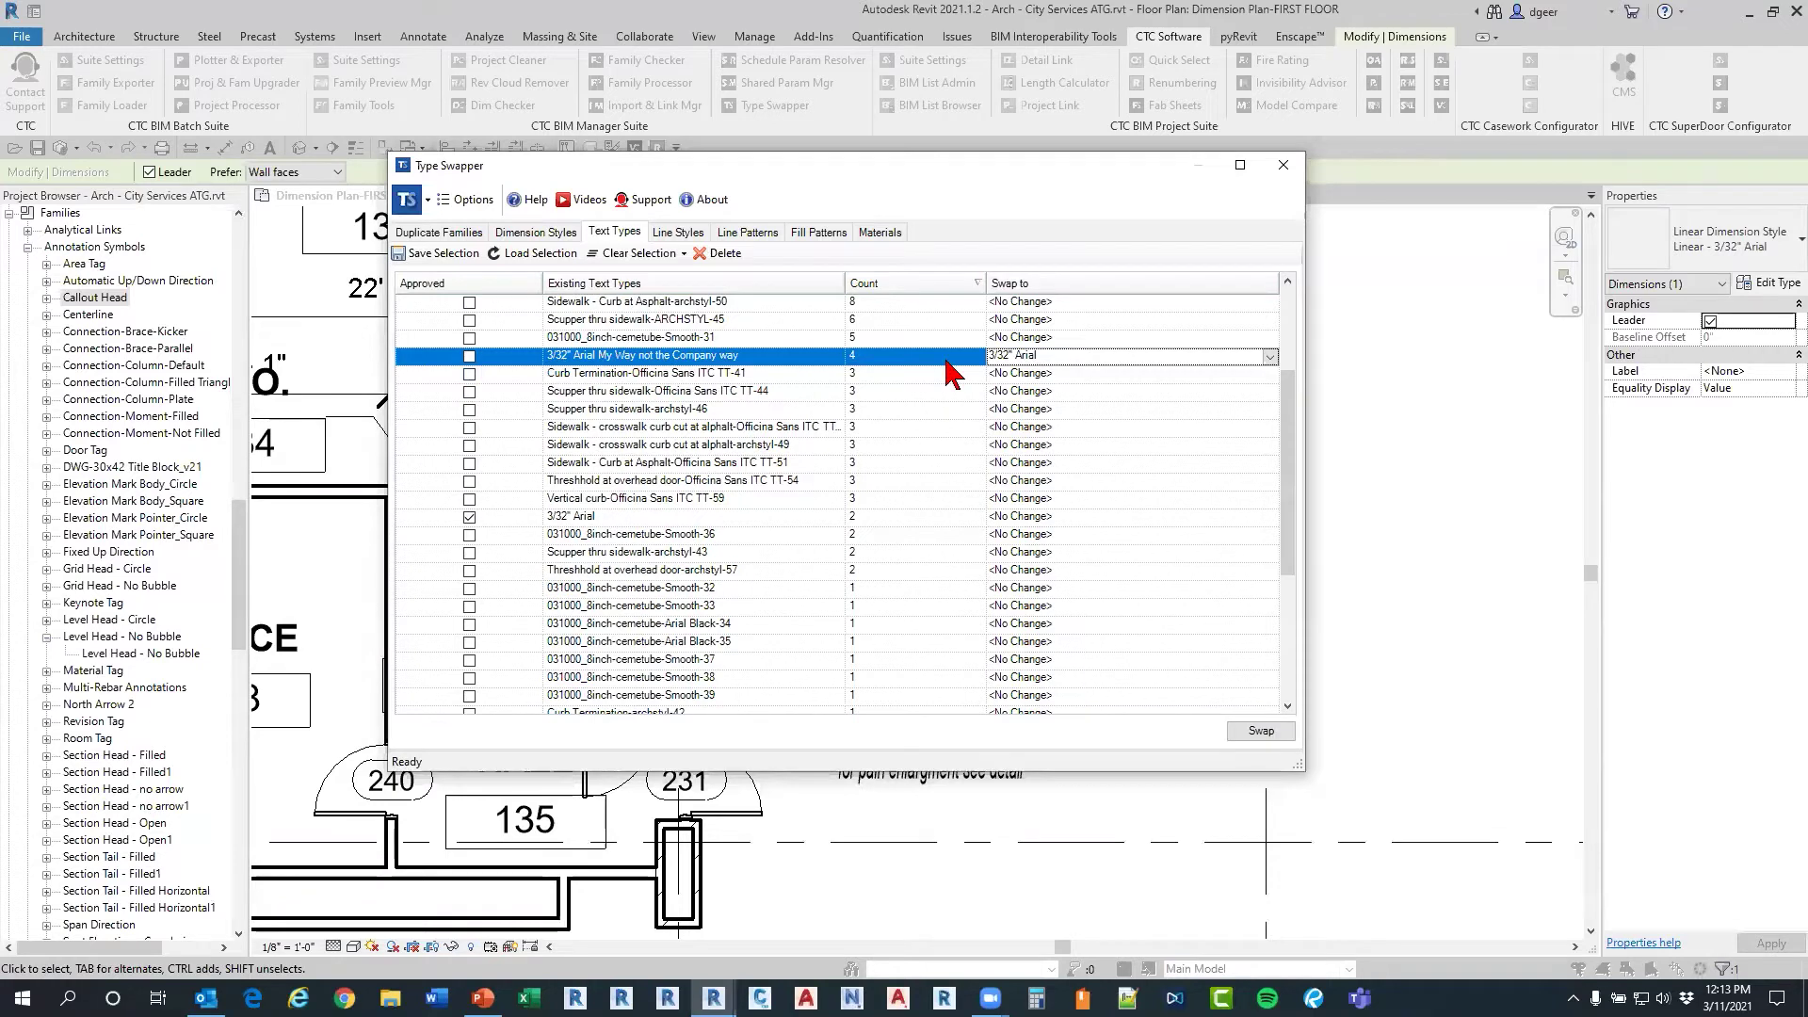
click(1267, 731)
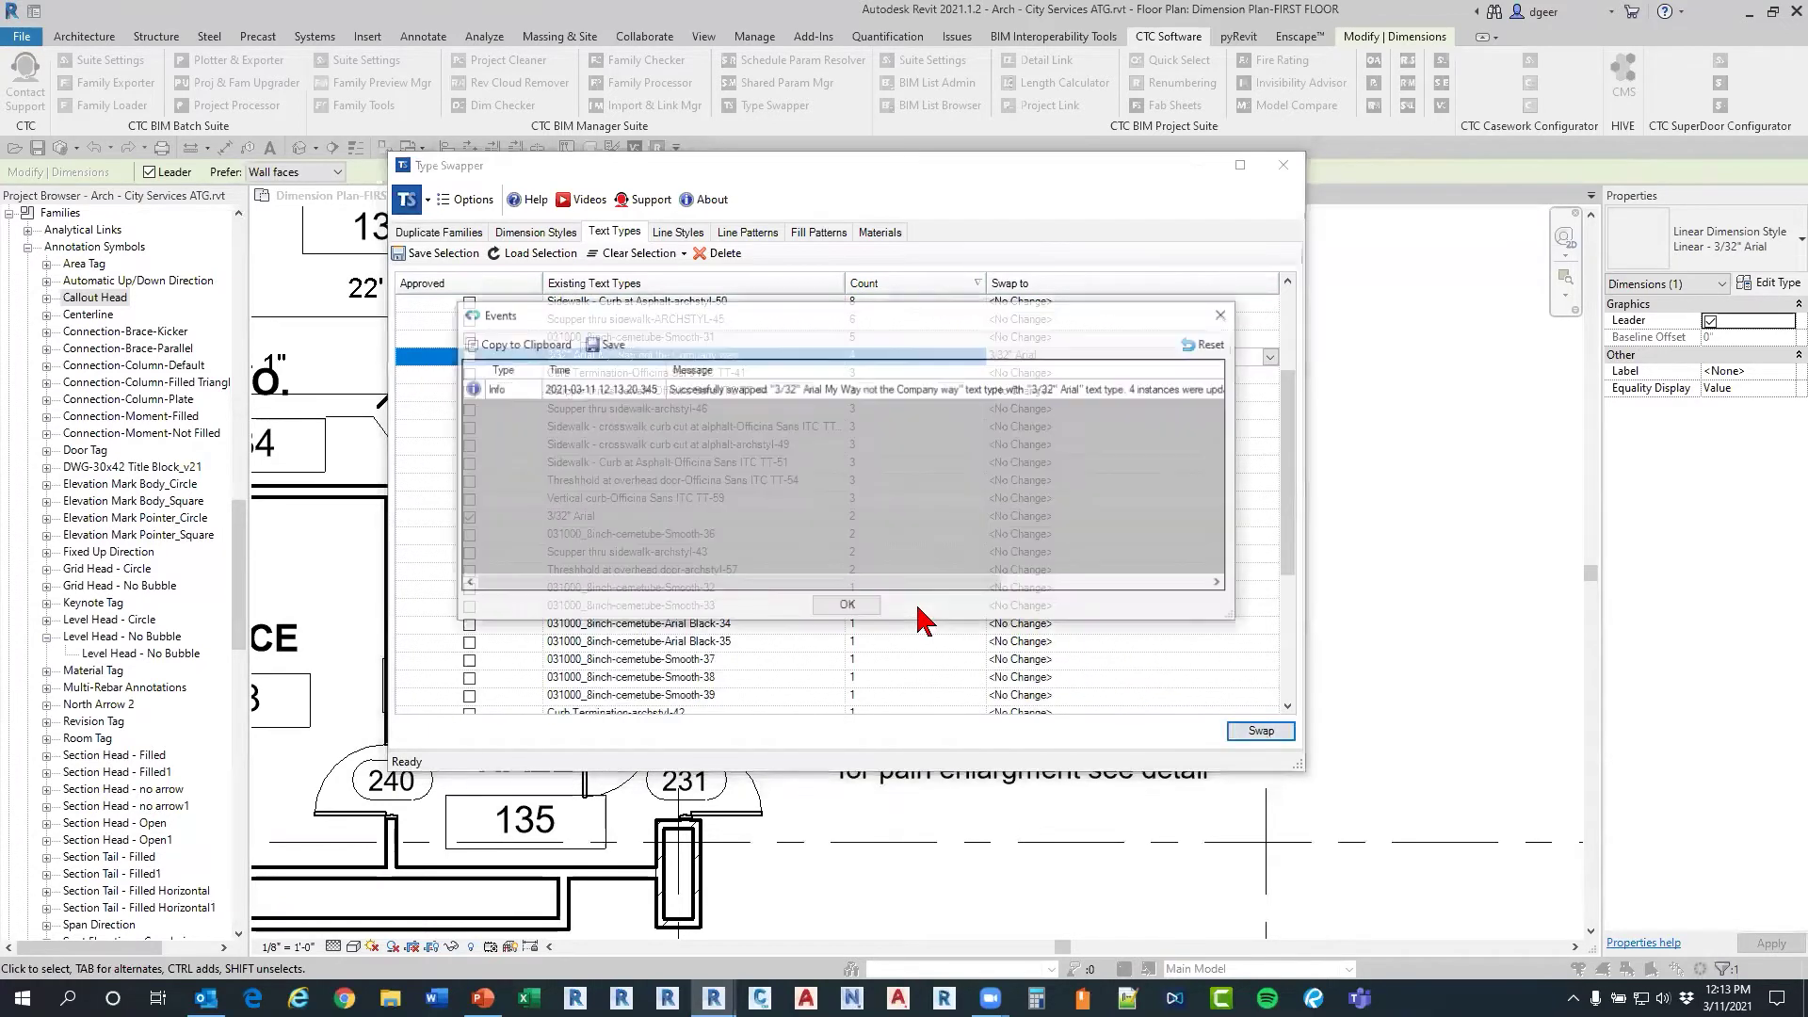
click(847, 606)
click(1284, 166)
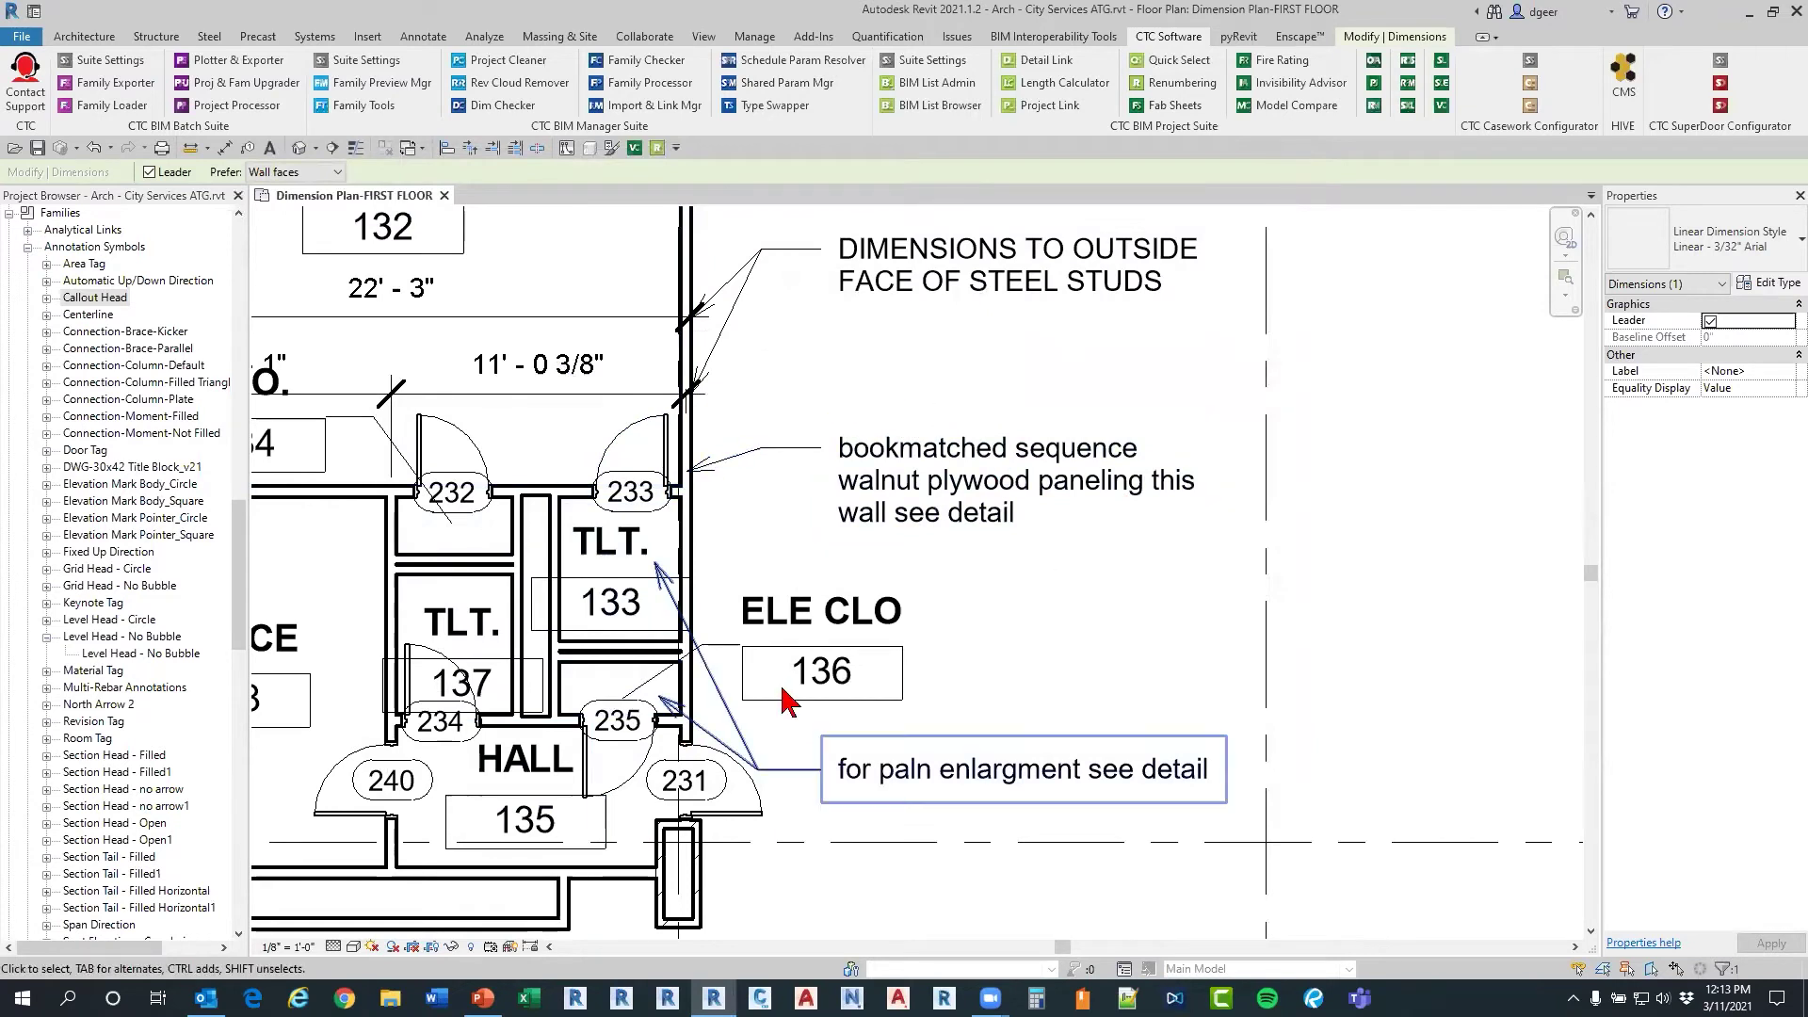
Step: Convert the whole walnut plywood paneling text note to all caps and finish editing it
click(985, 466)
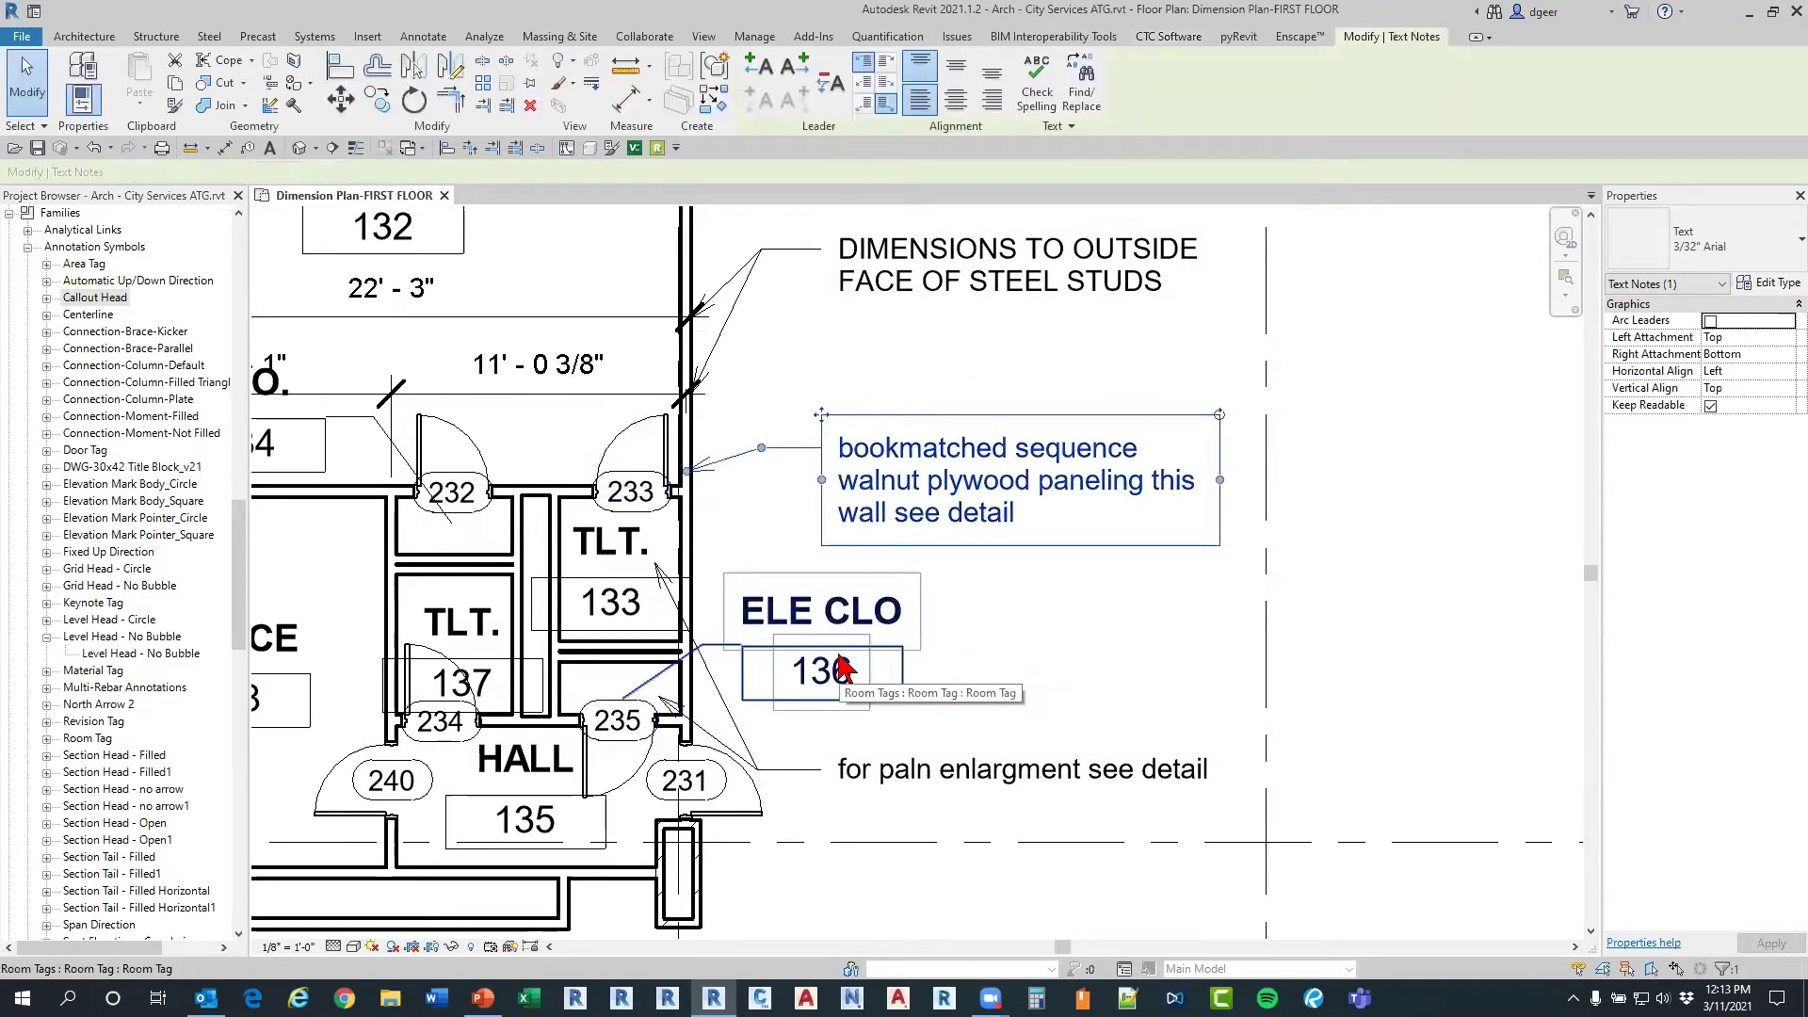
double_click(968, 513)
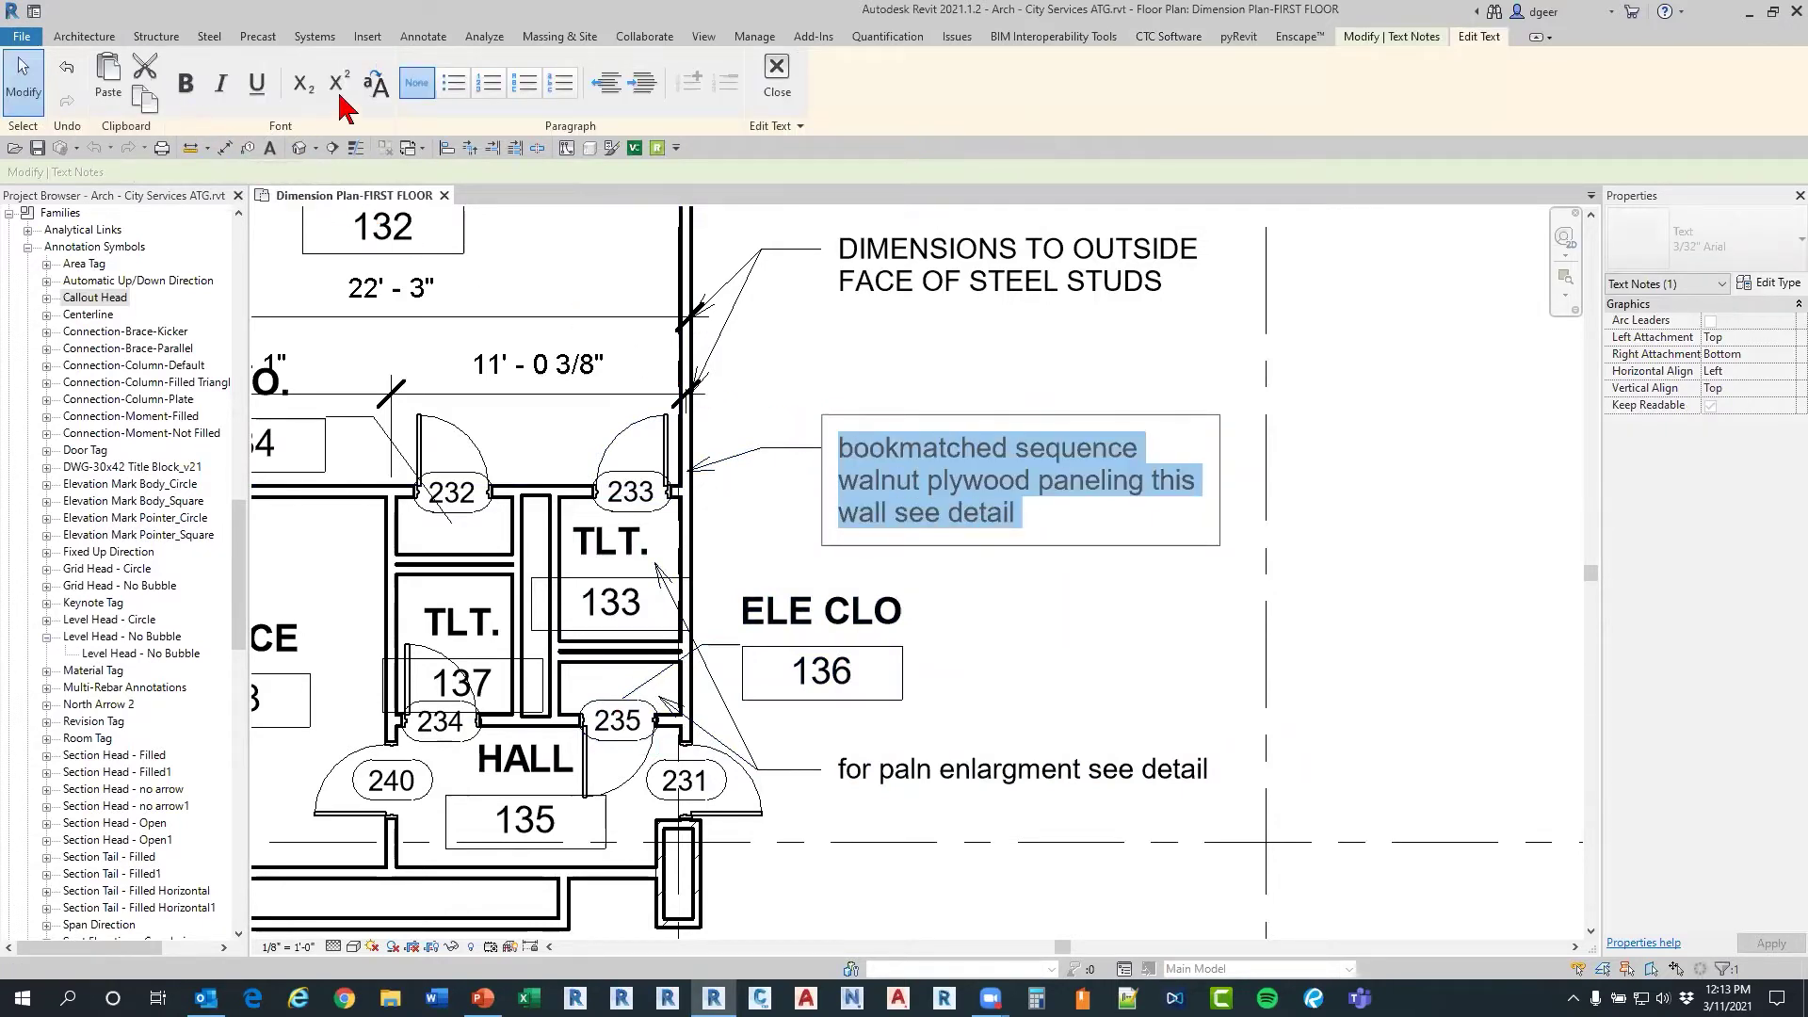
click(376, 83)
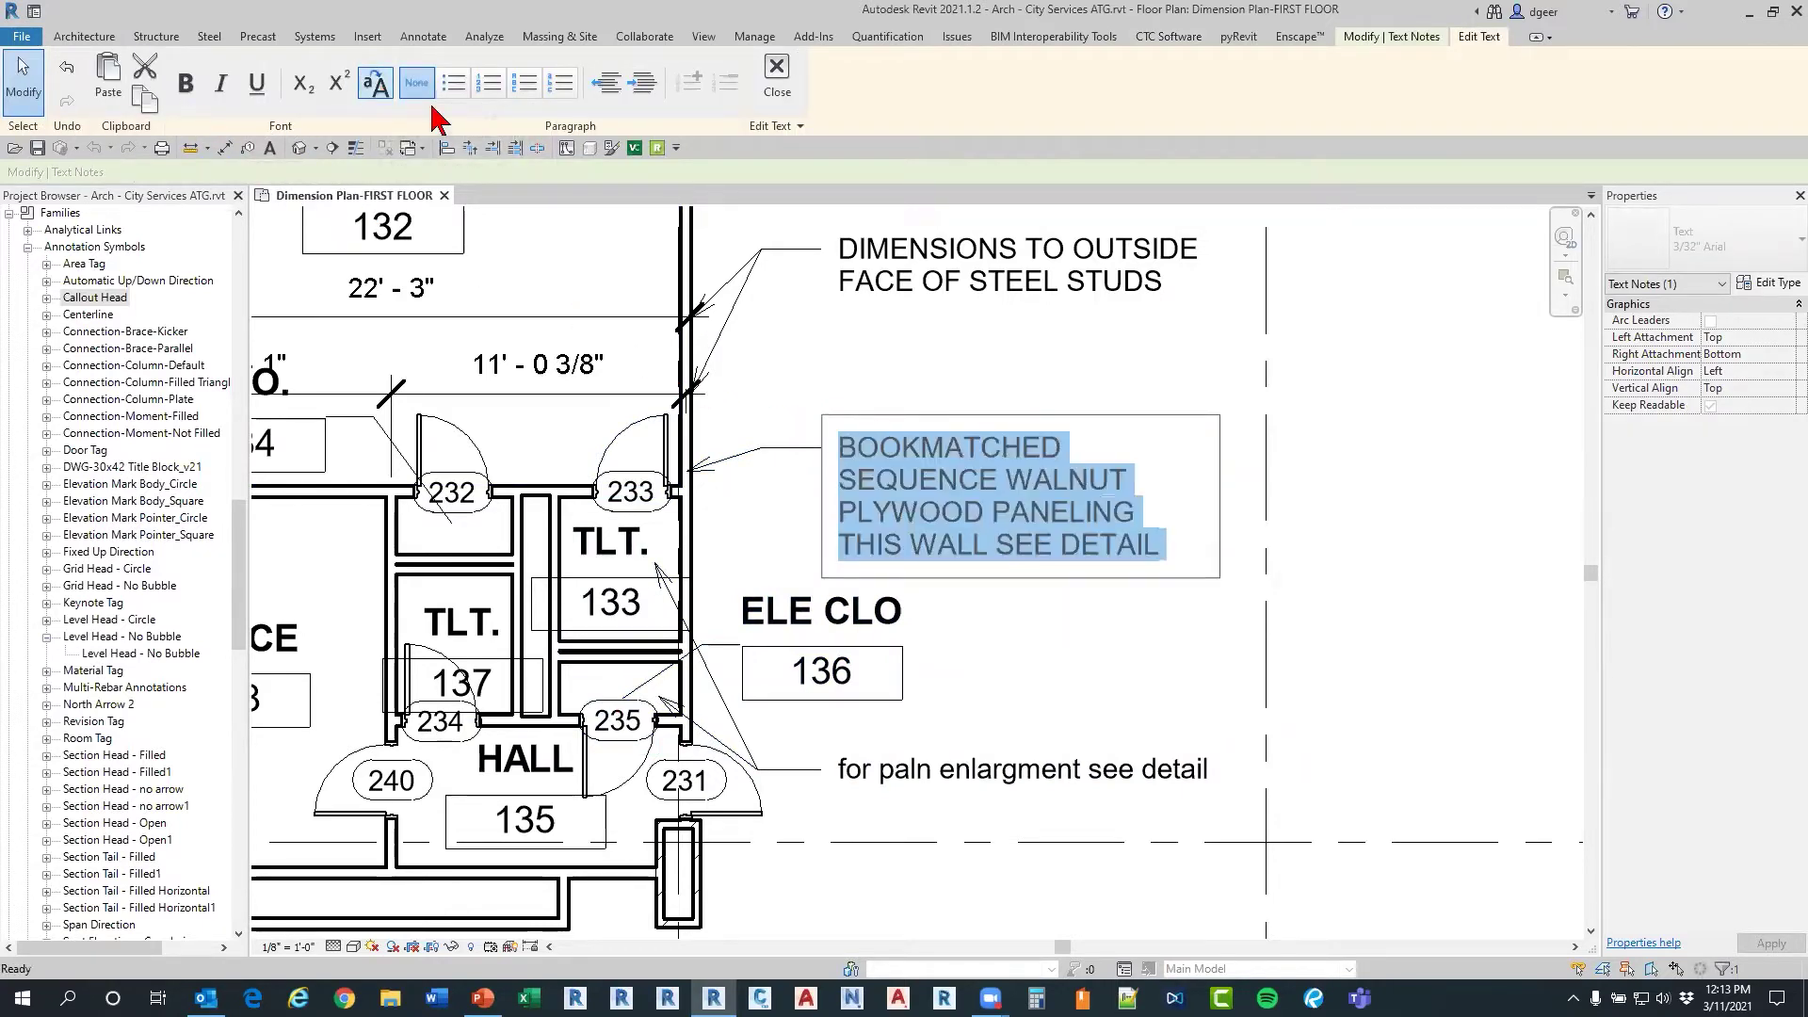
click(994, 662)
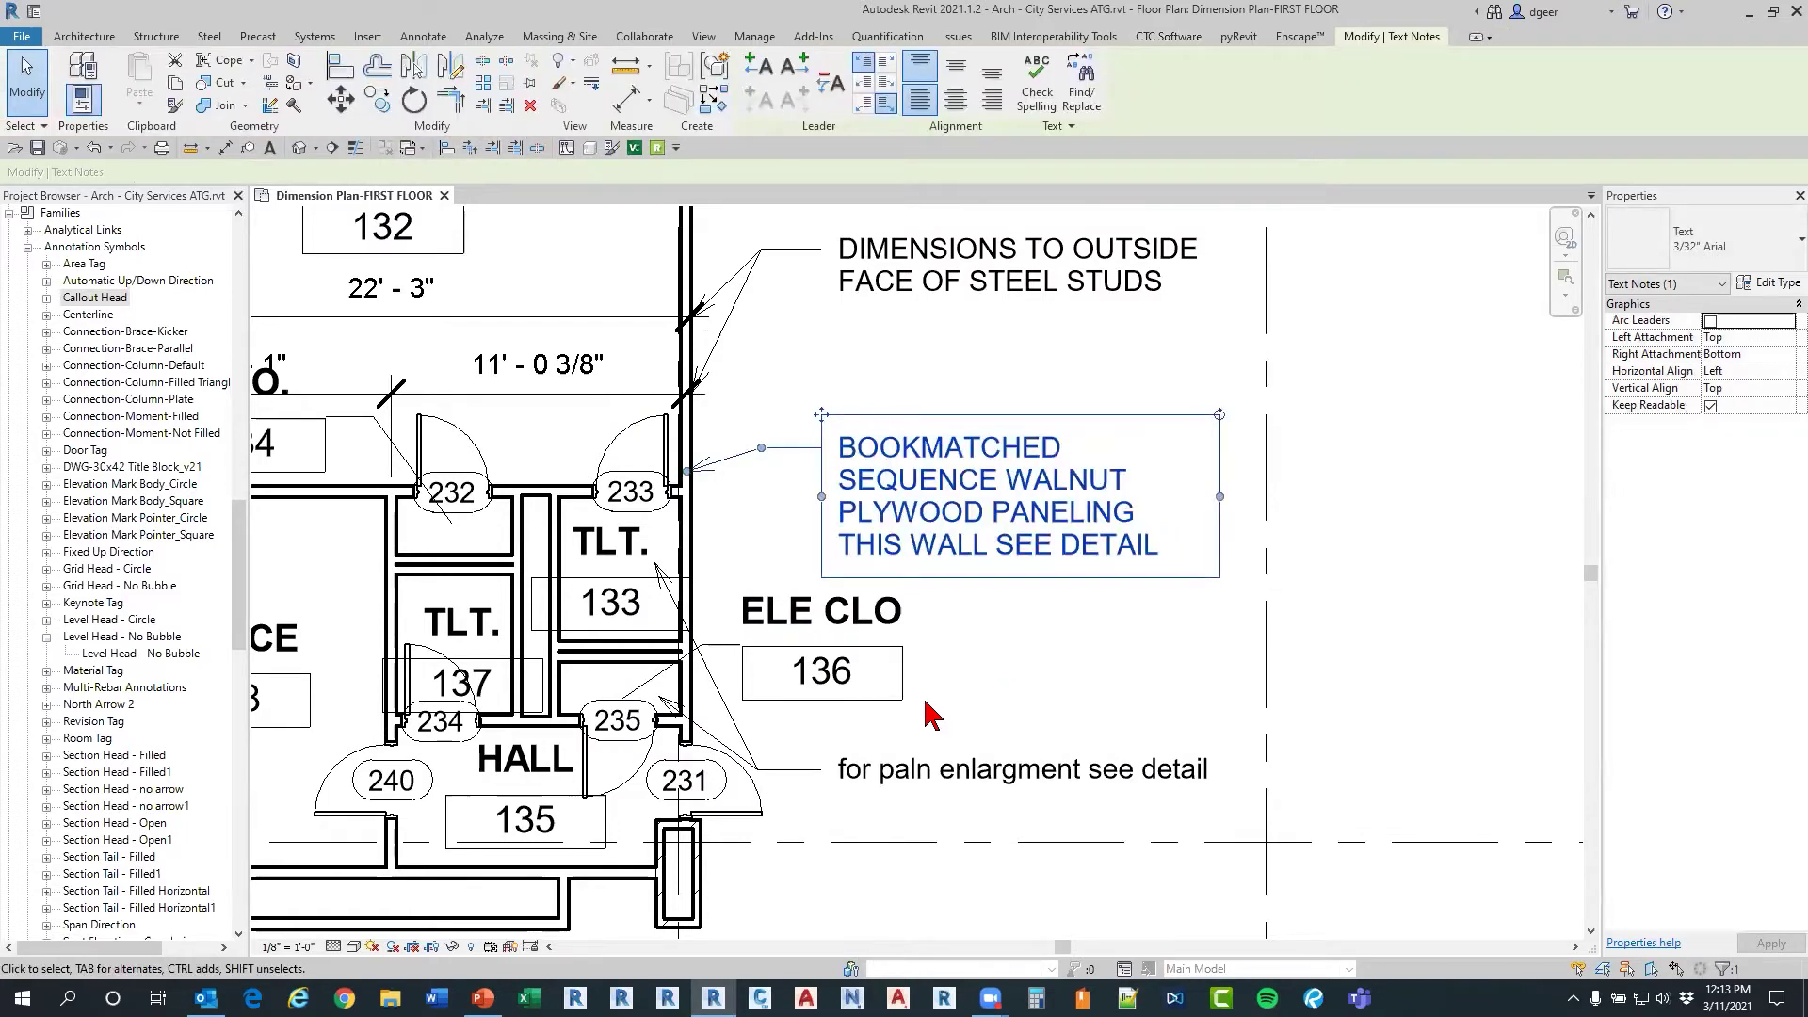
click(1031, 650)
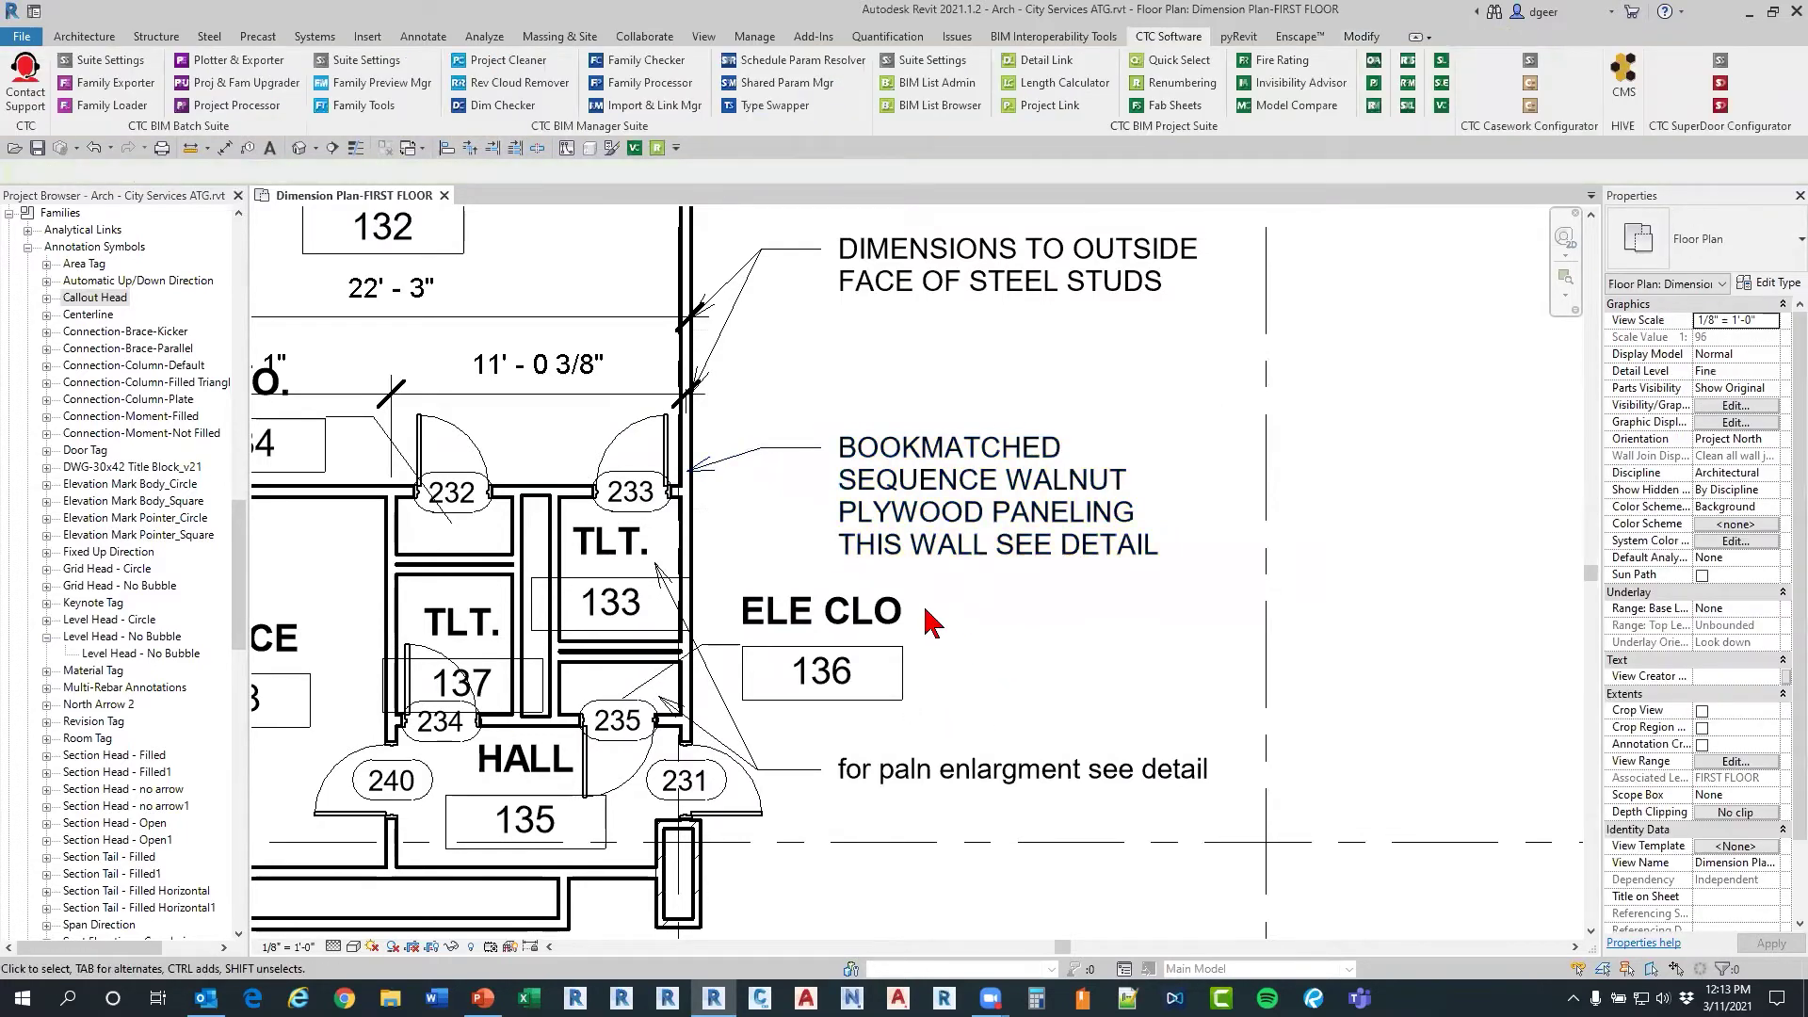
Step: Review the text types list in Type Swapper, then close the tool
click(764, 104)
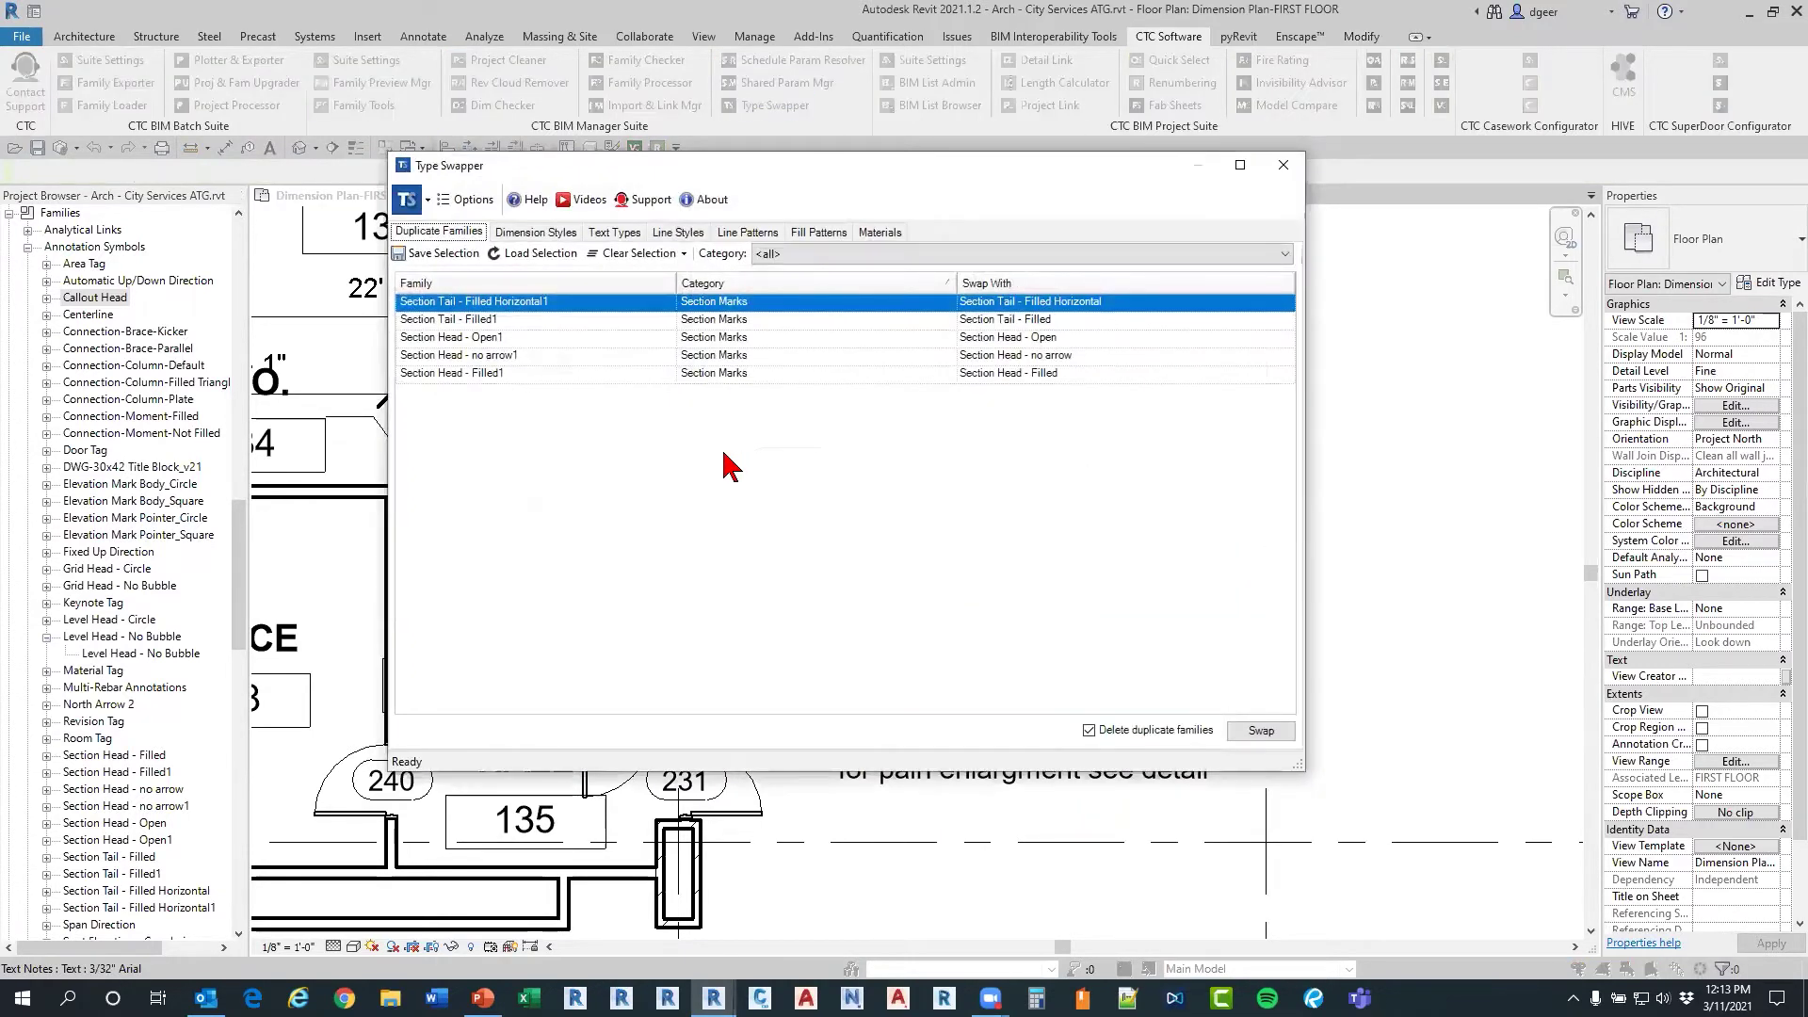
click(614, 233)
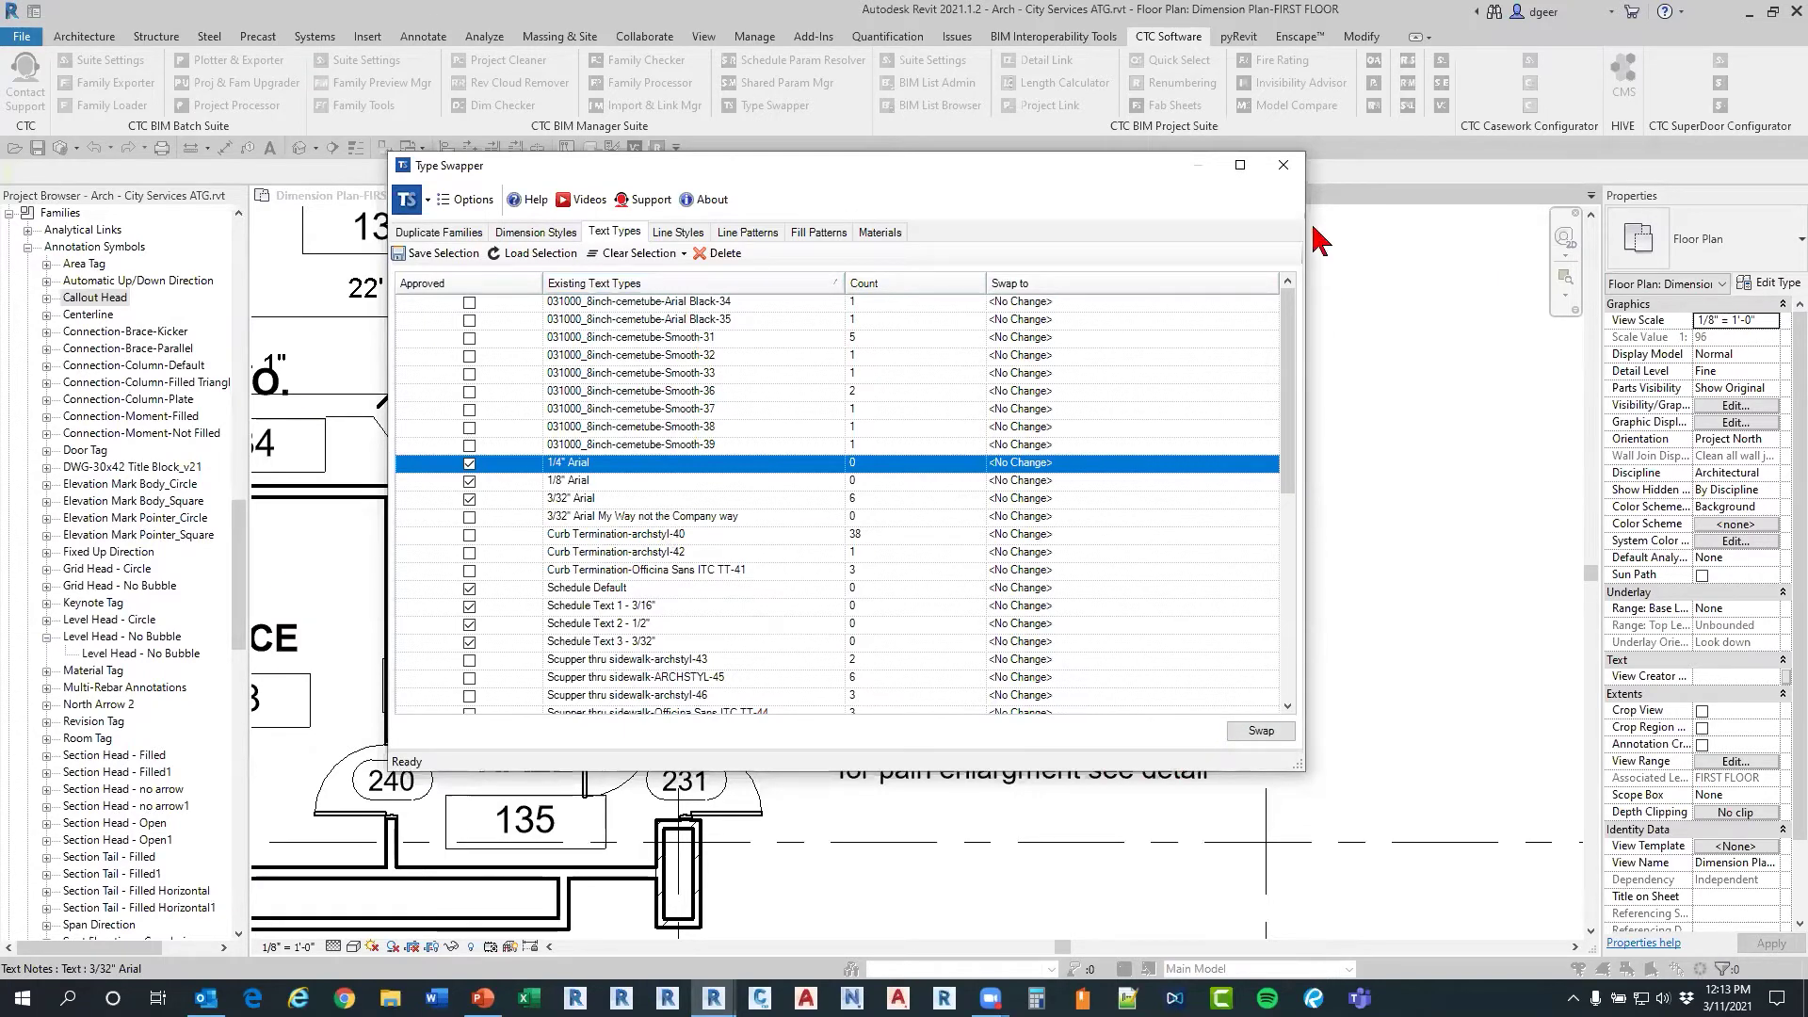
click(1284, 168)
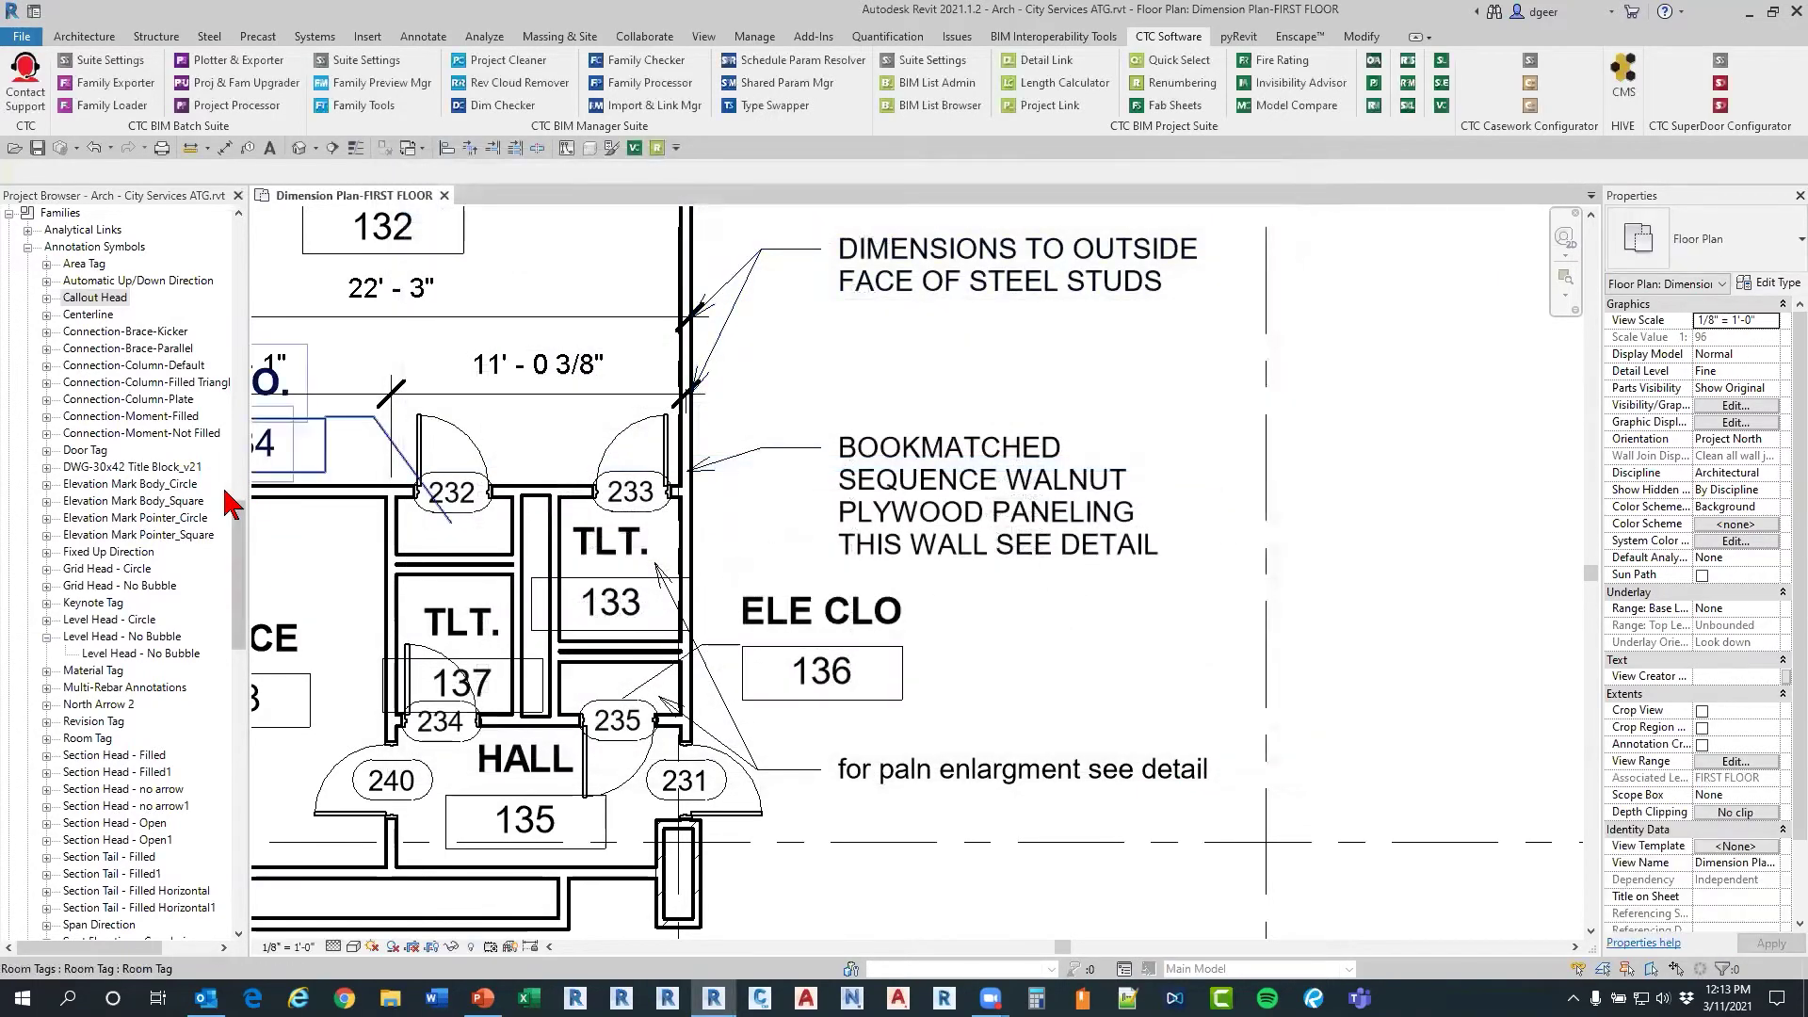
Step: Open the drafting views 031000_8inch-cemetube and Curb Termination to look at their imported text
scroll(237, 535, up, 6)
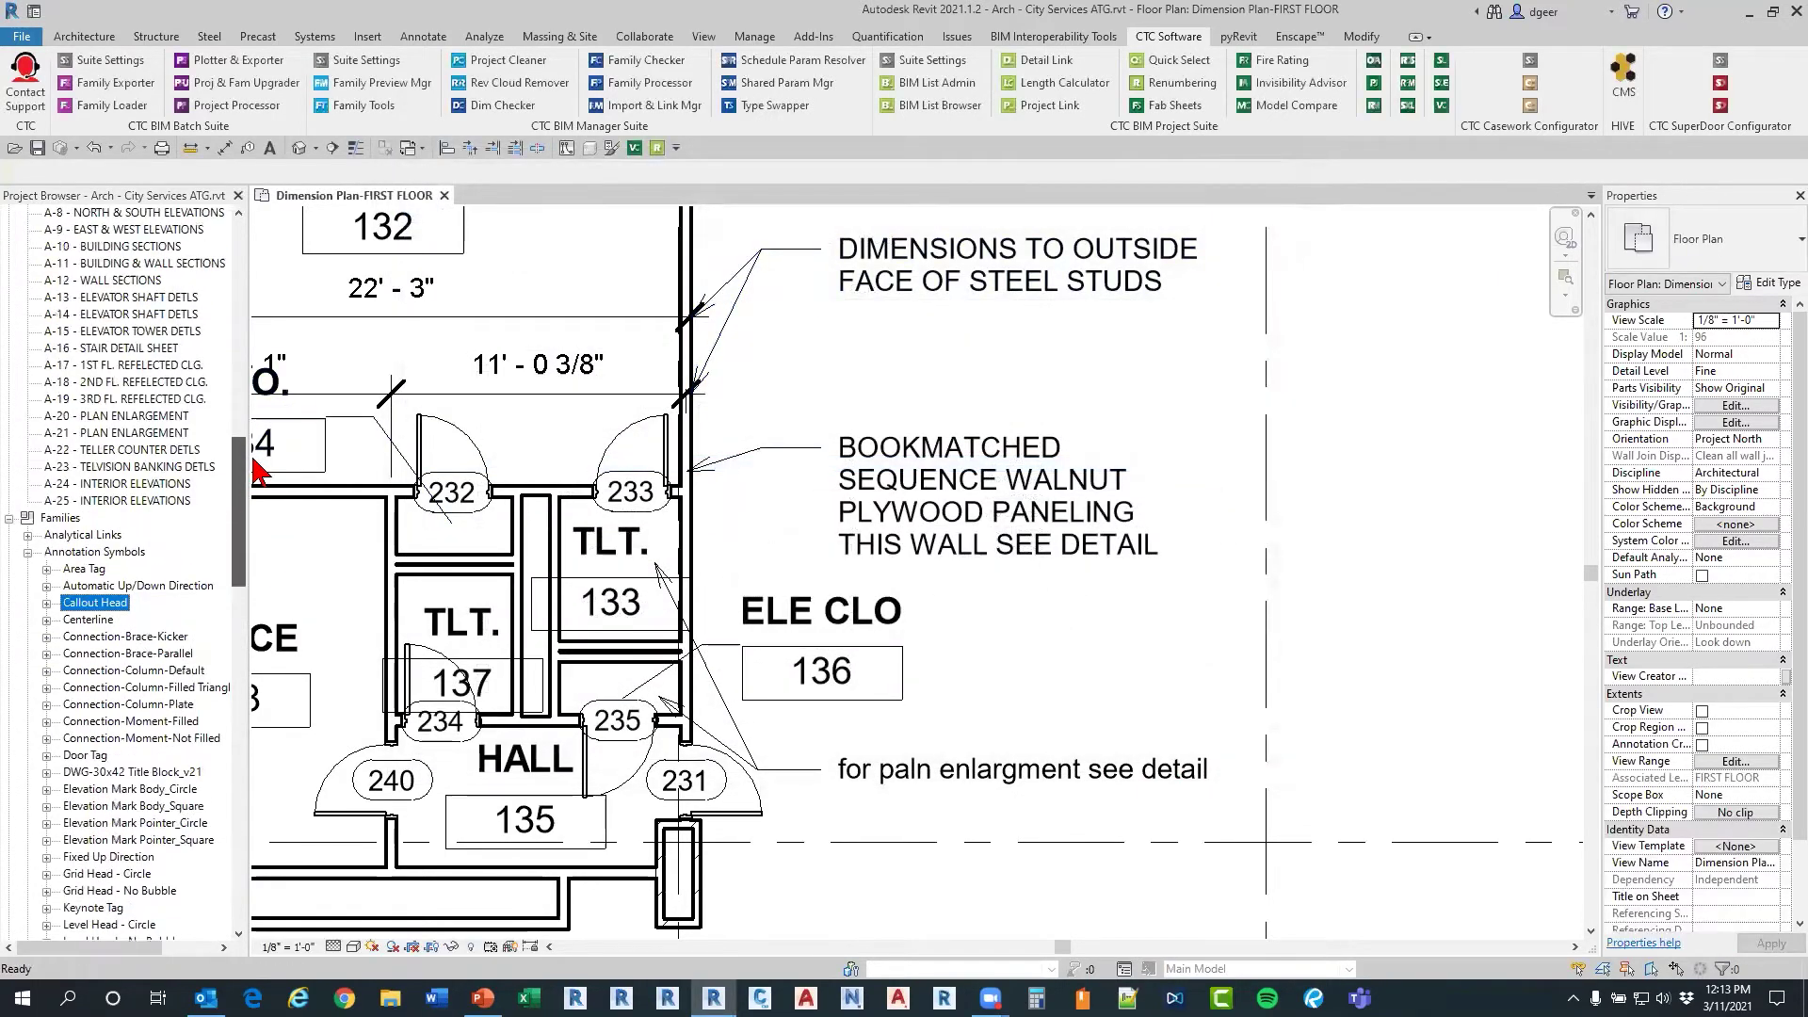
click(11, 535)
scroll(155, 476, up, 4)
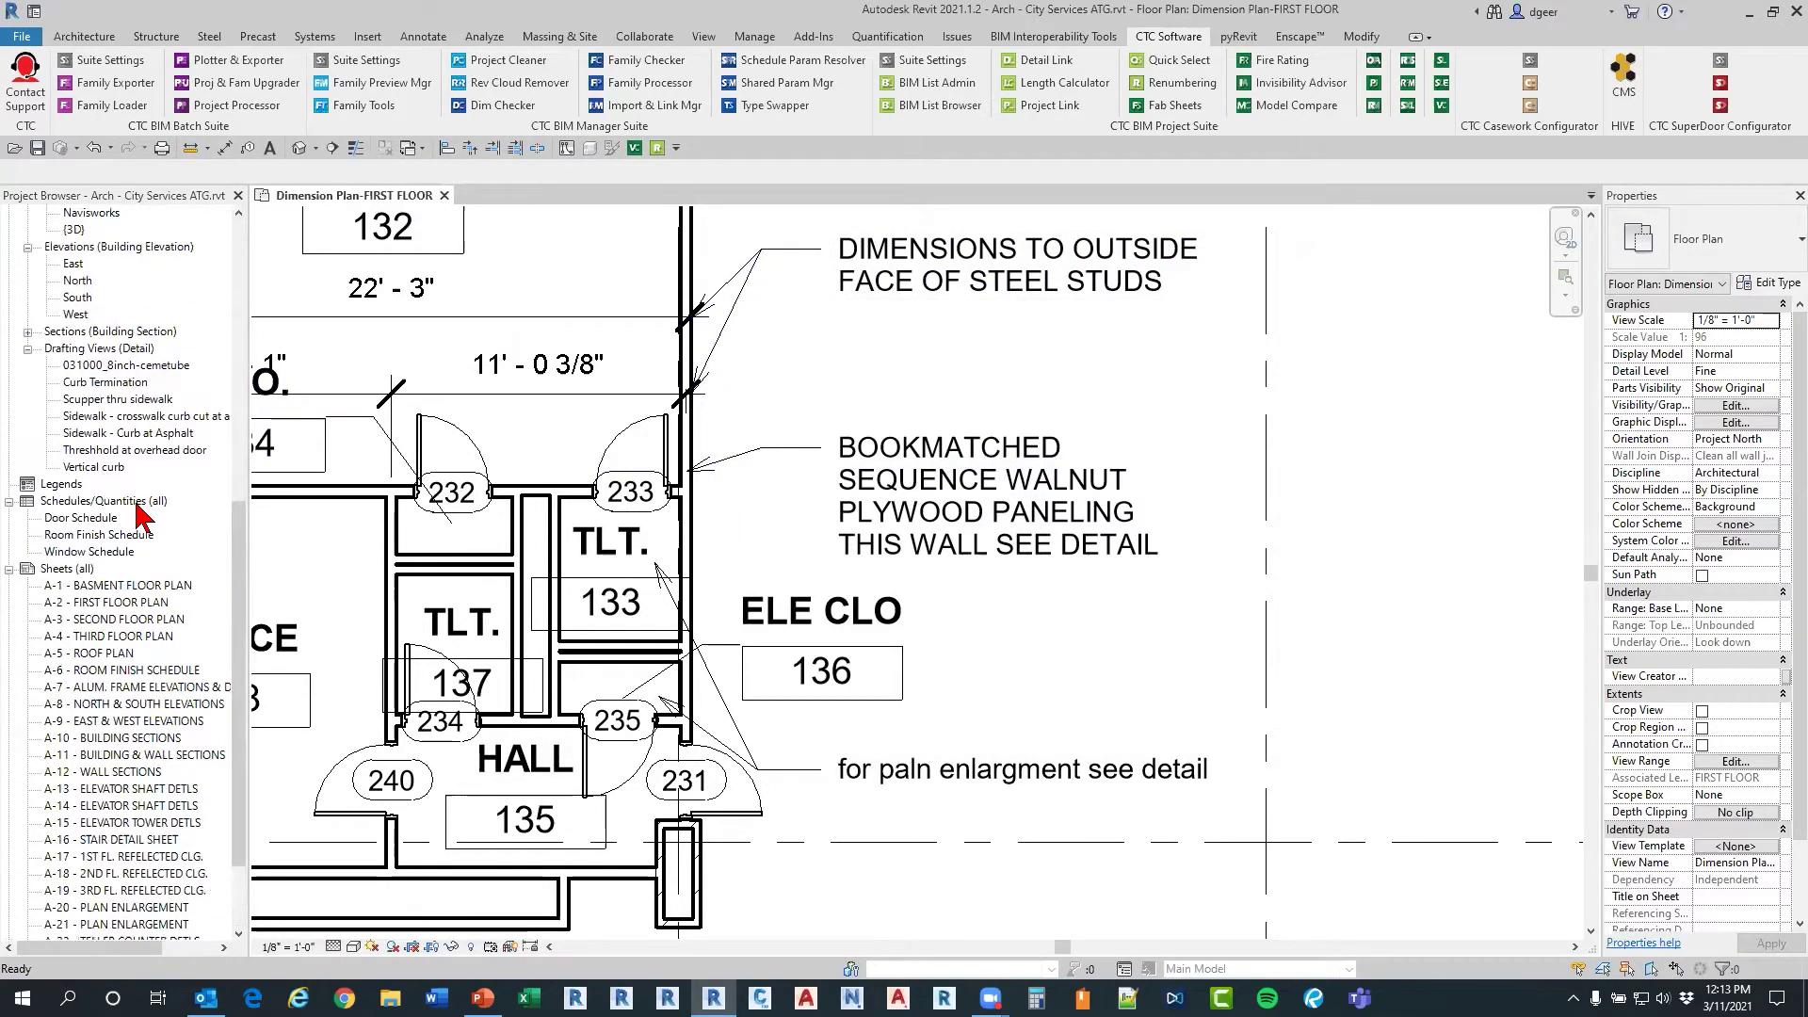
double_click(114, 452)
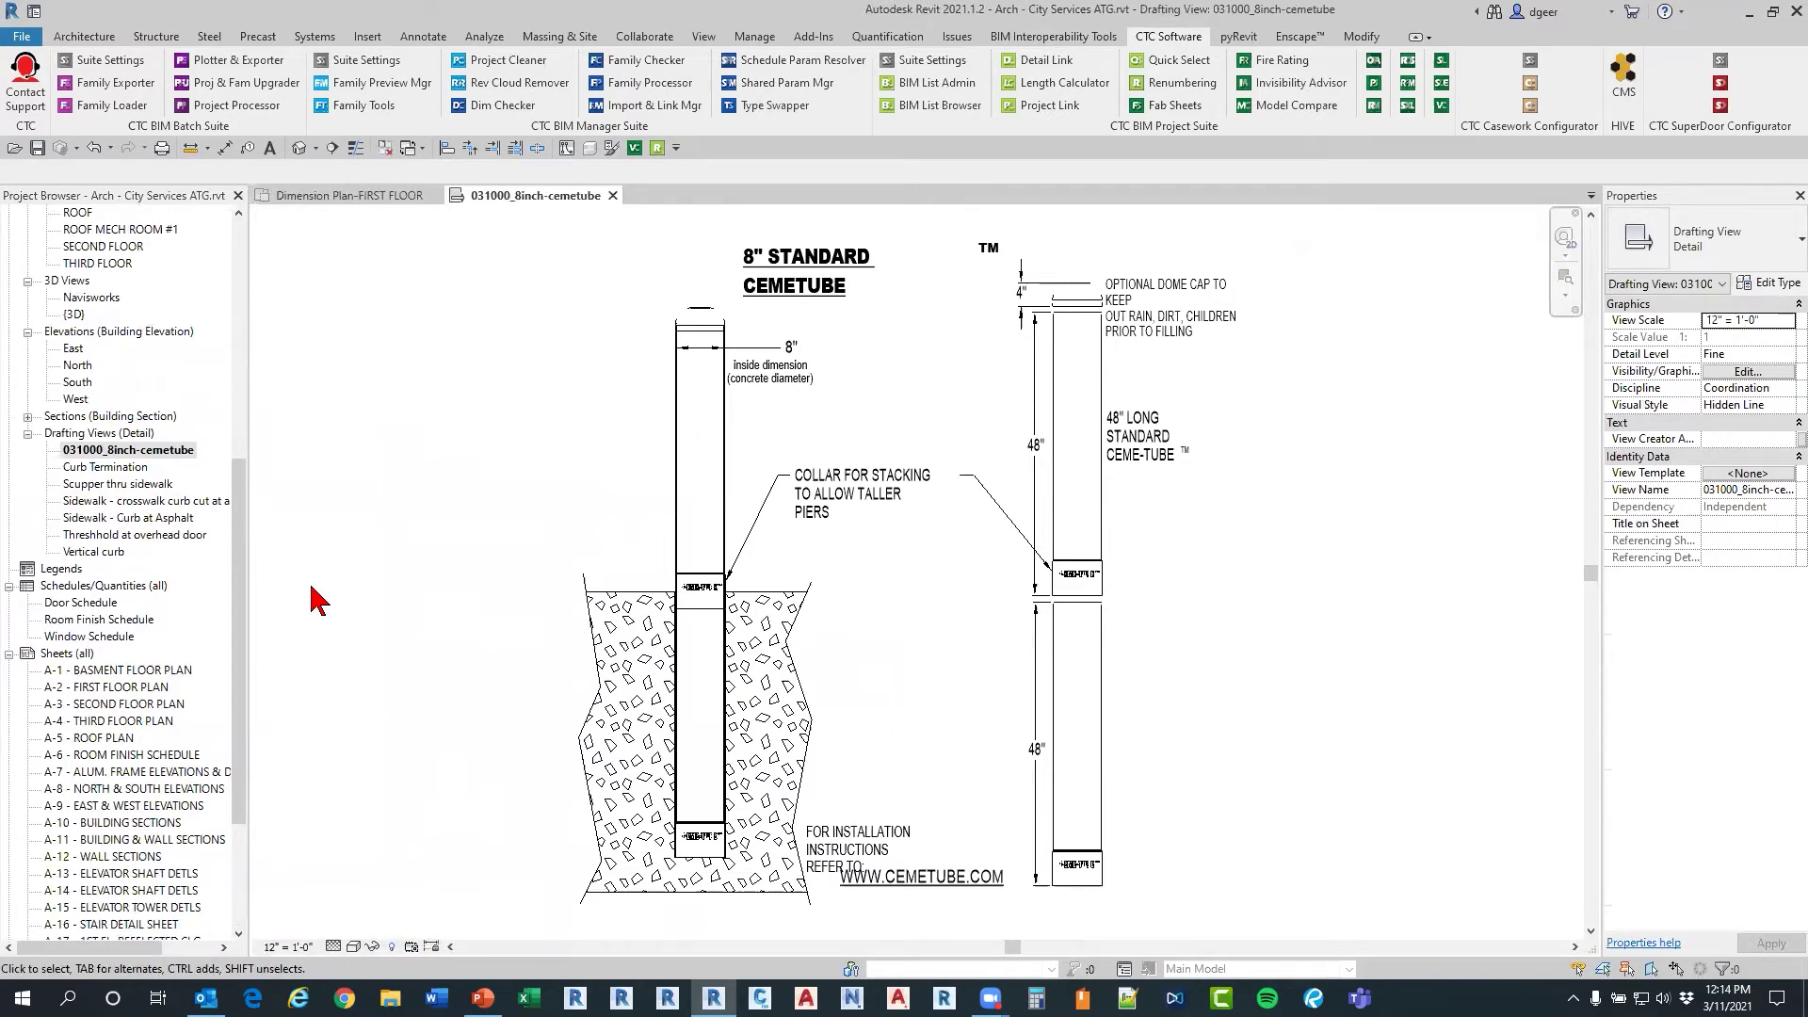
double_click(122, 468)
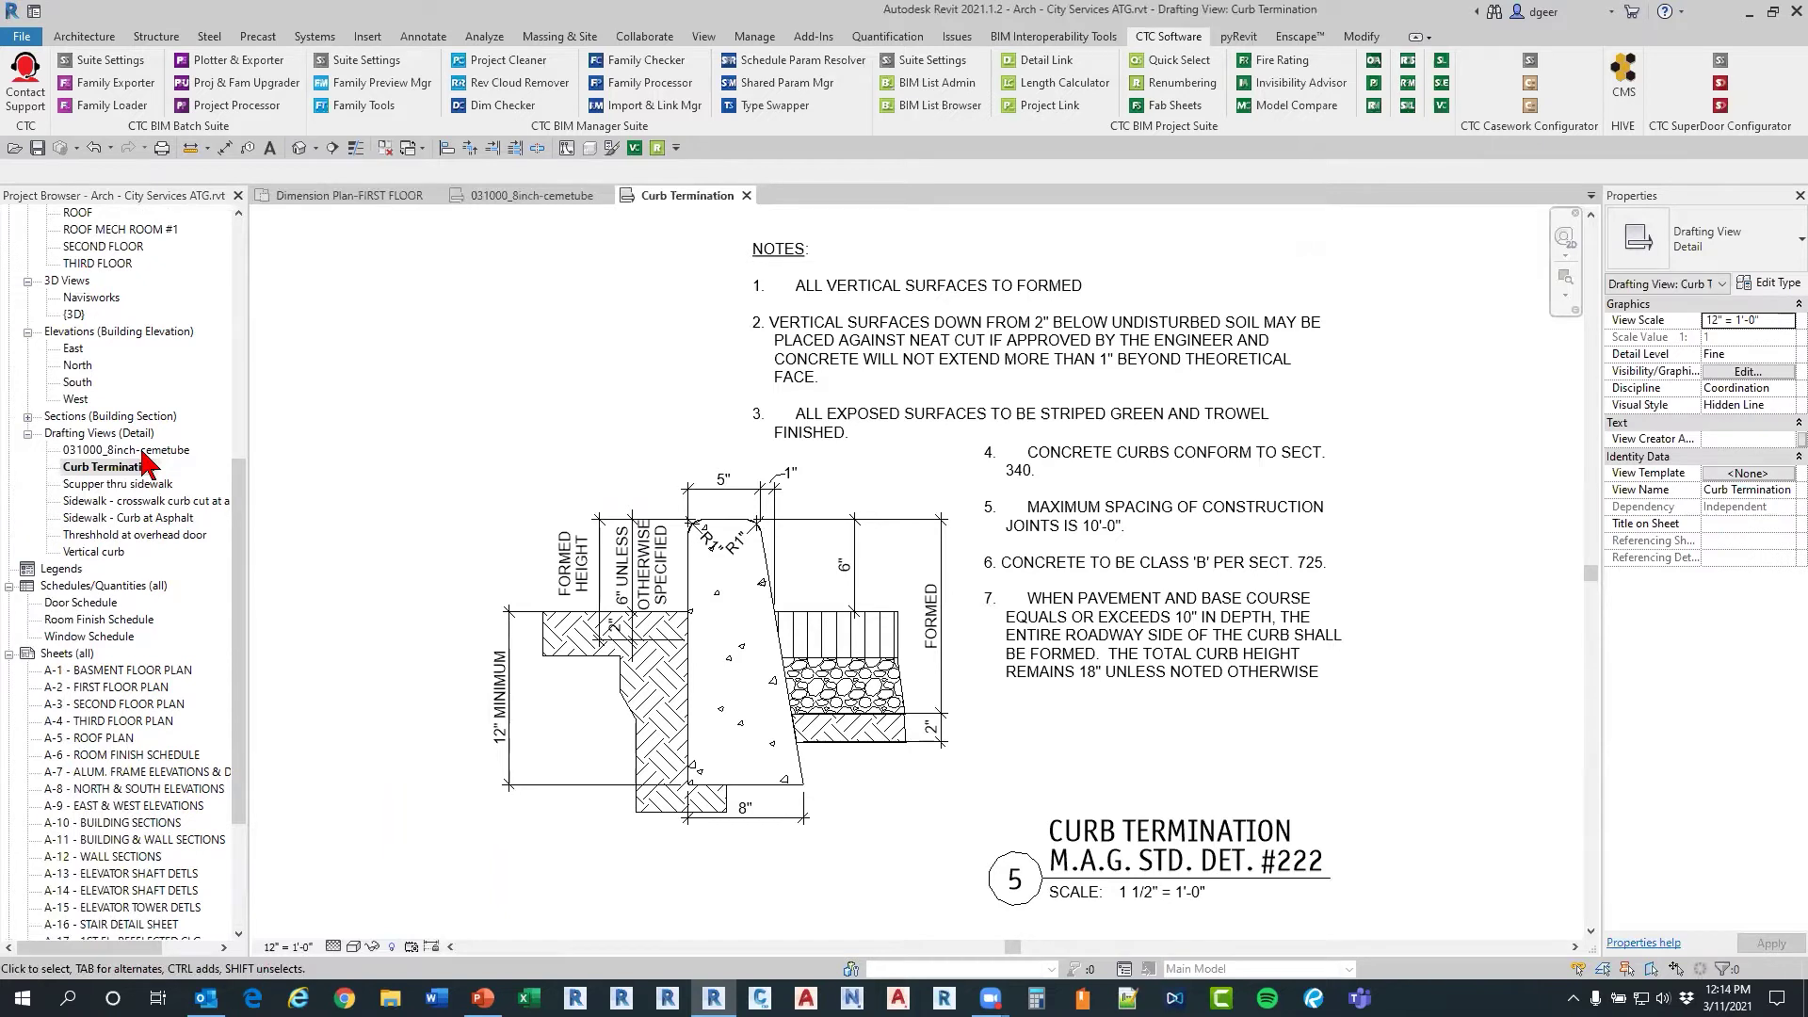
Step: Examine which text types the numbered notes in the Curb Termination detail use
click(836, 320)
click(585, 387)
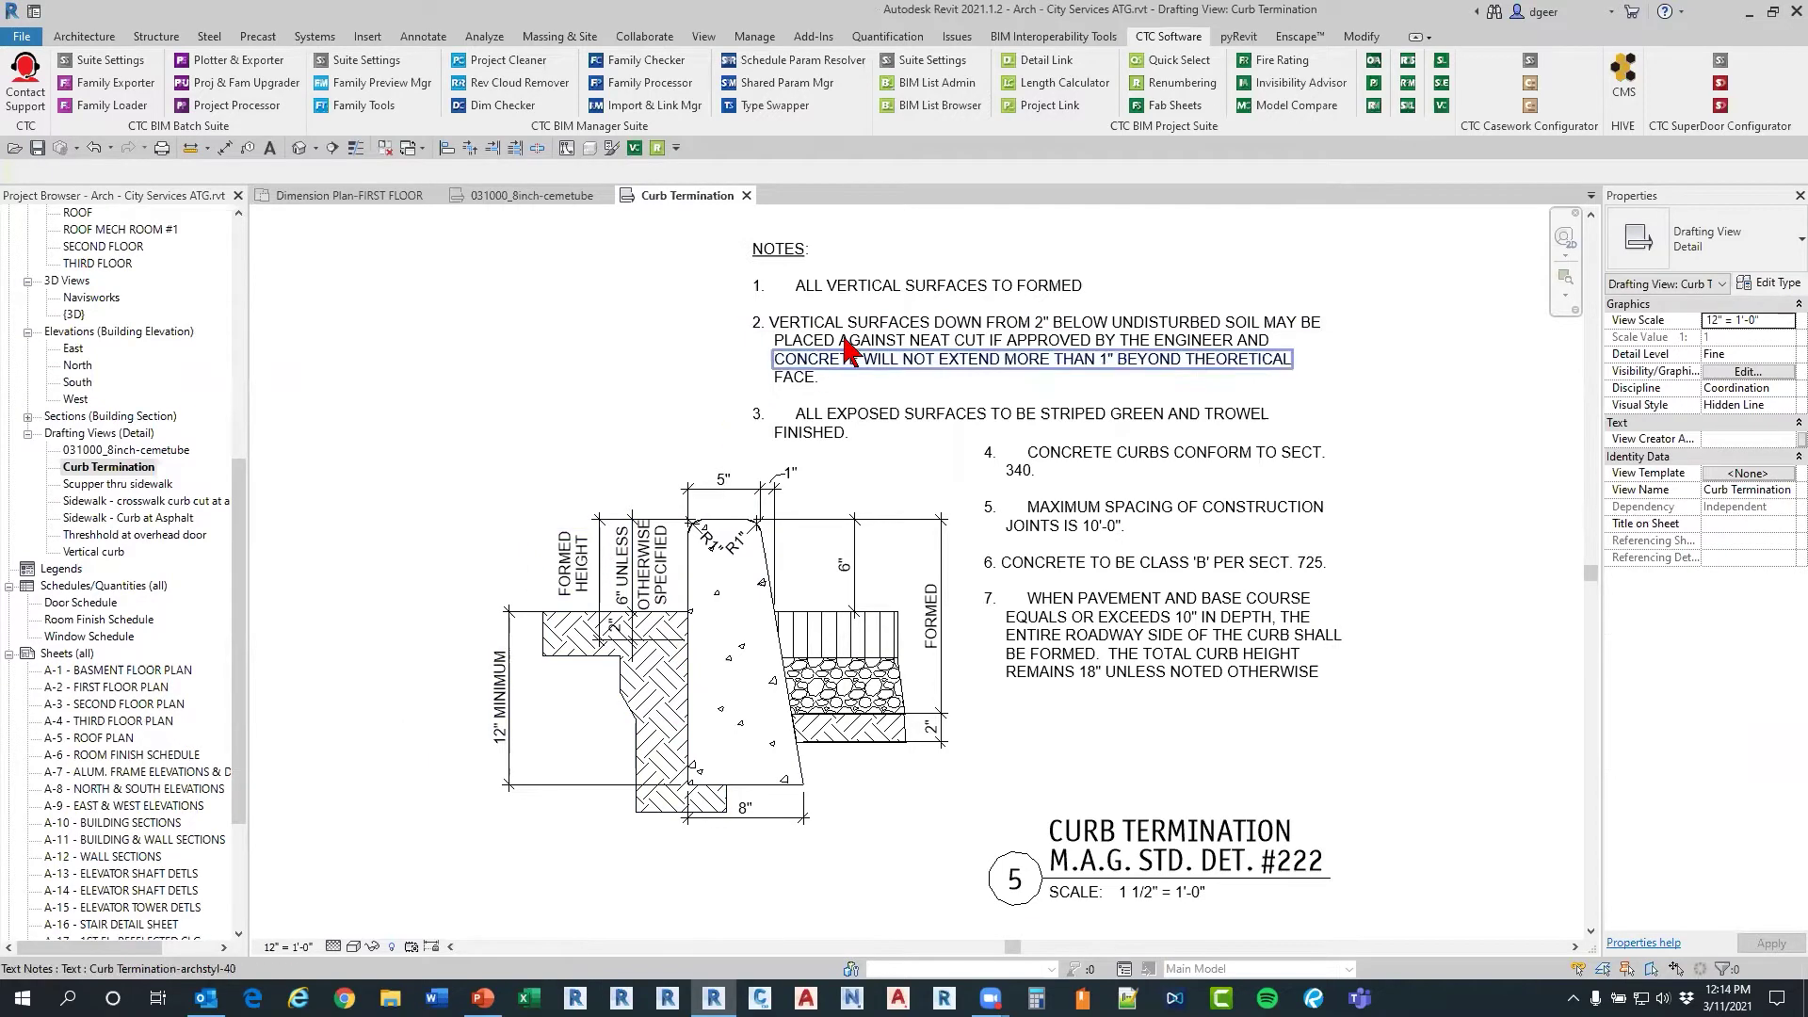
click(805, 286)
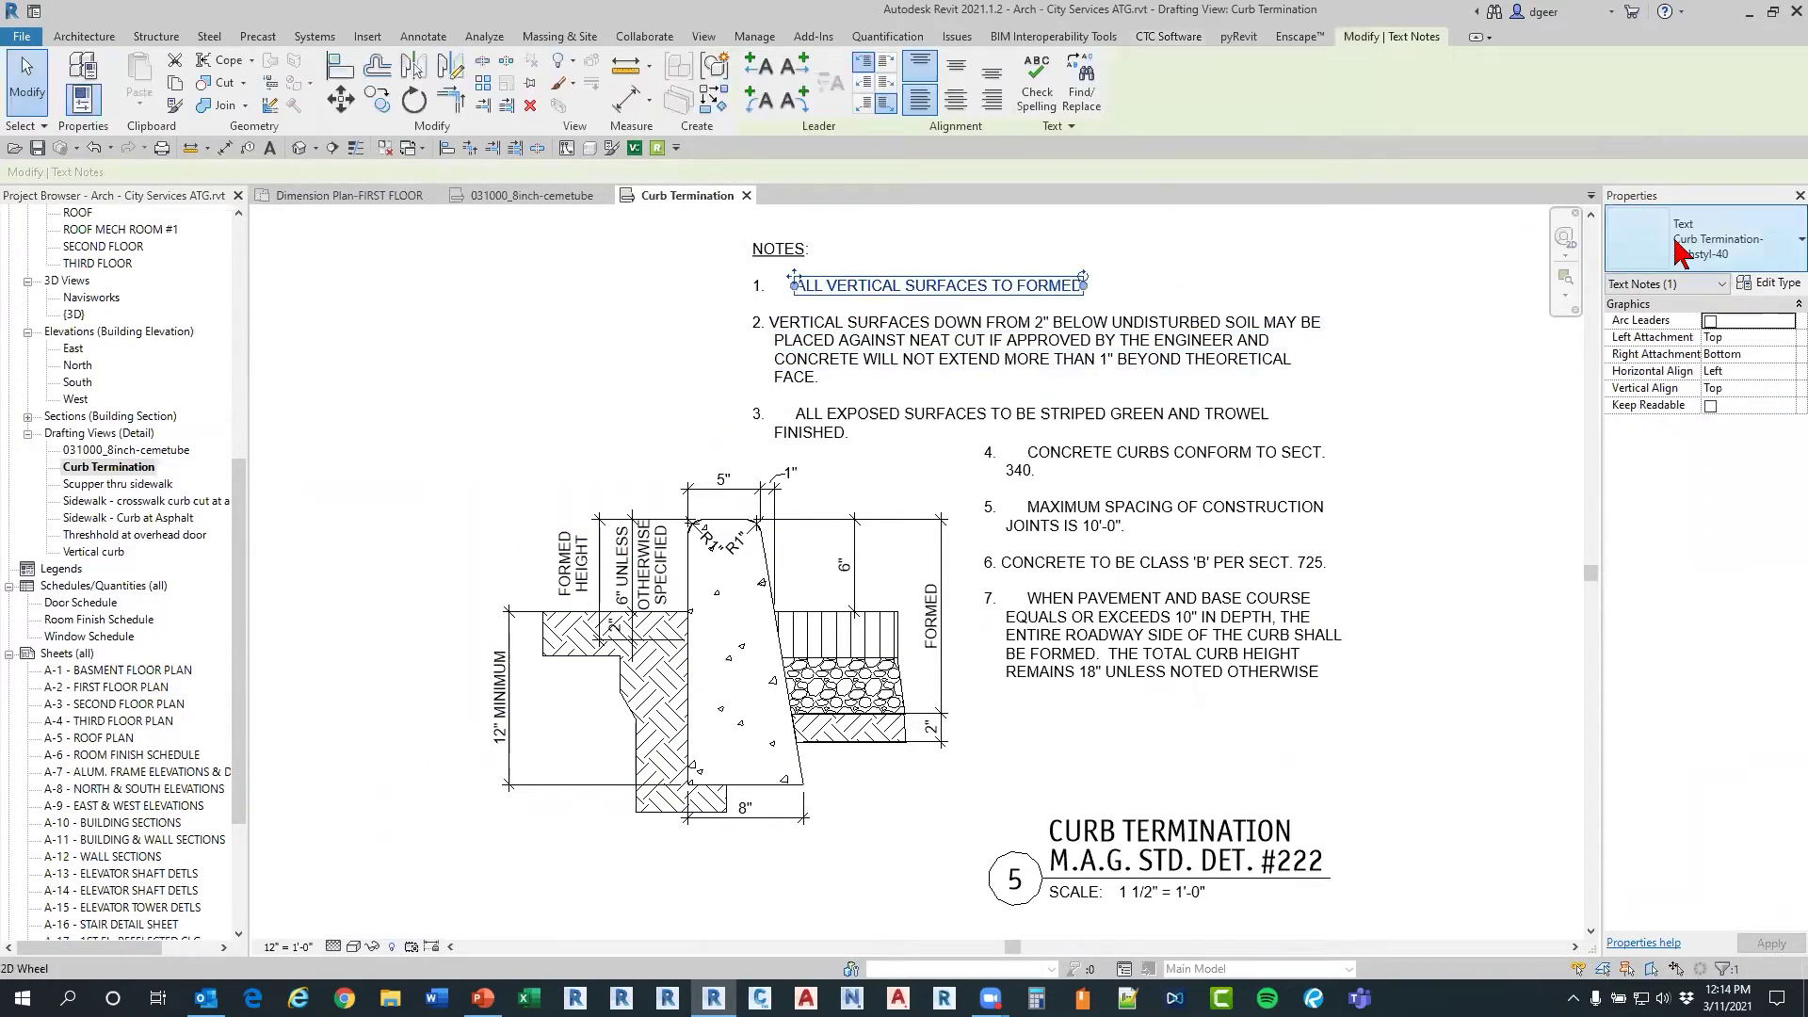
click(1314, 330)
click(1225, 379)
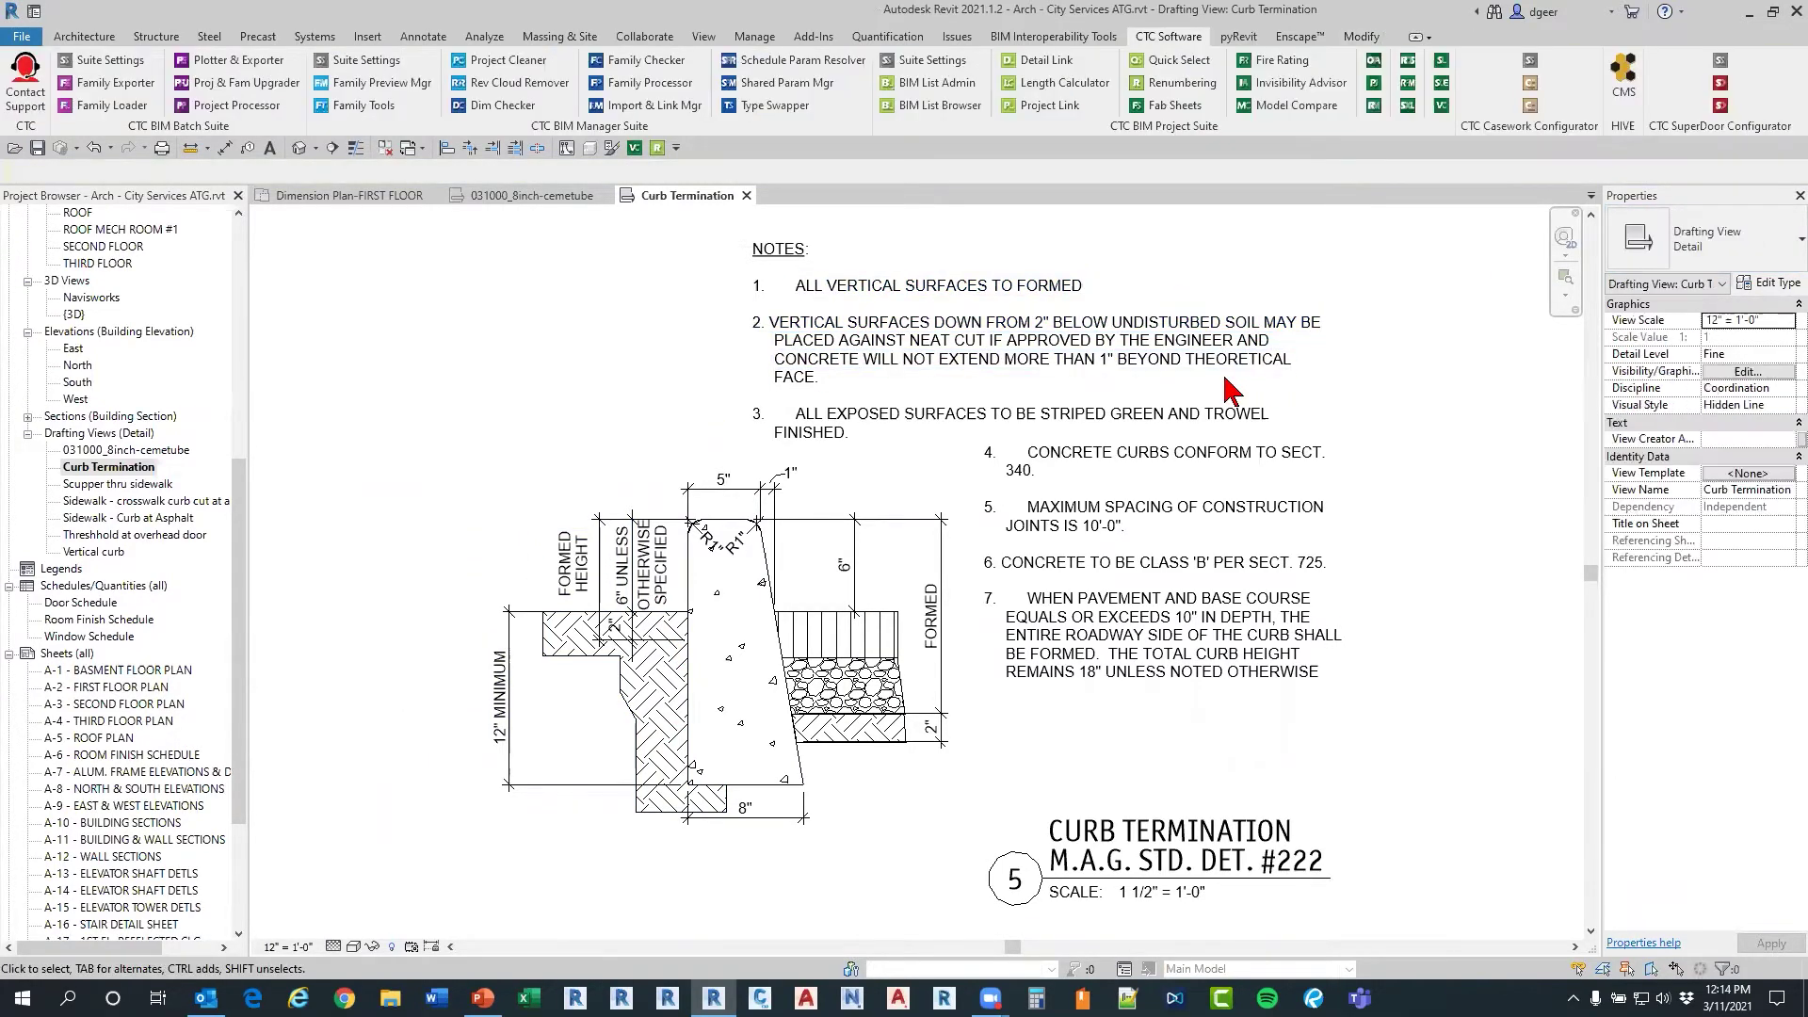
click(1181, 366)
click(1163, 421)
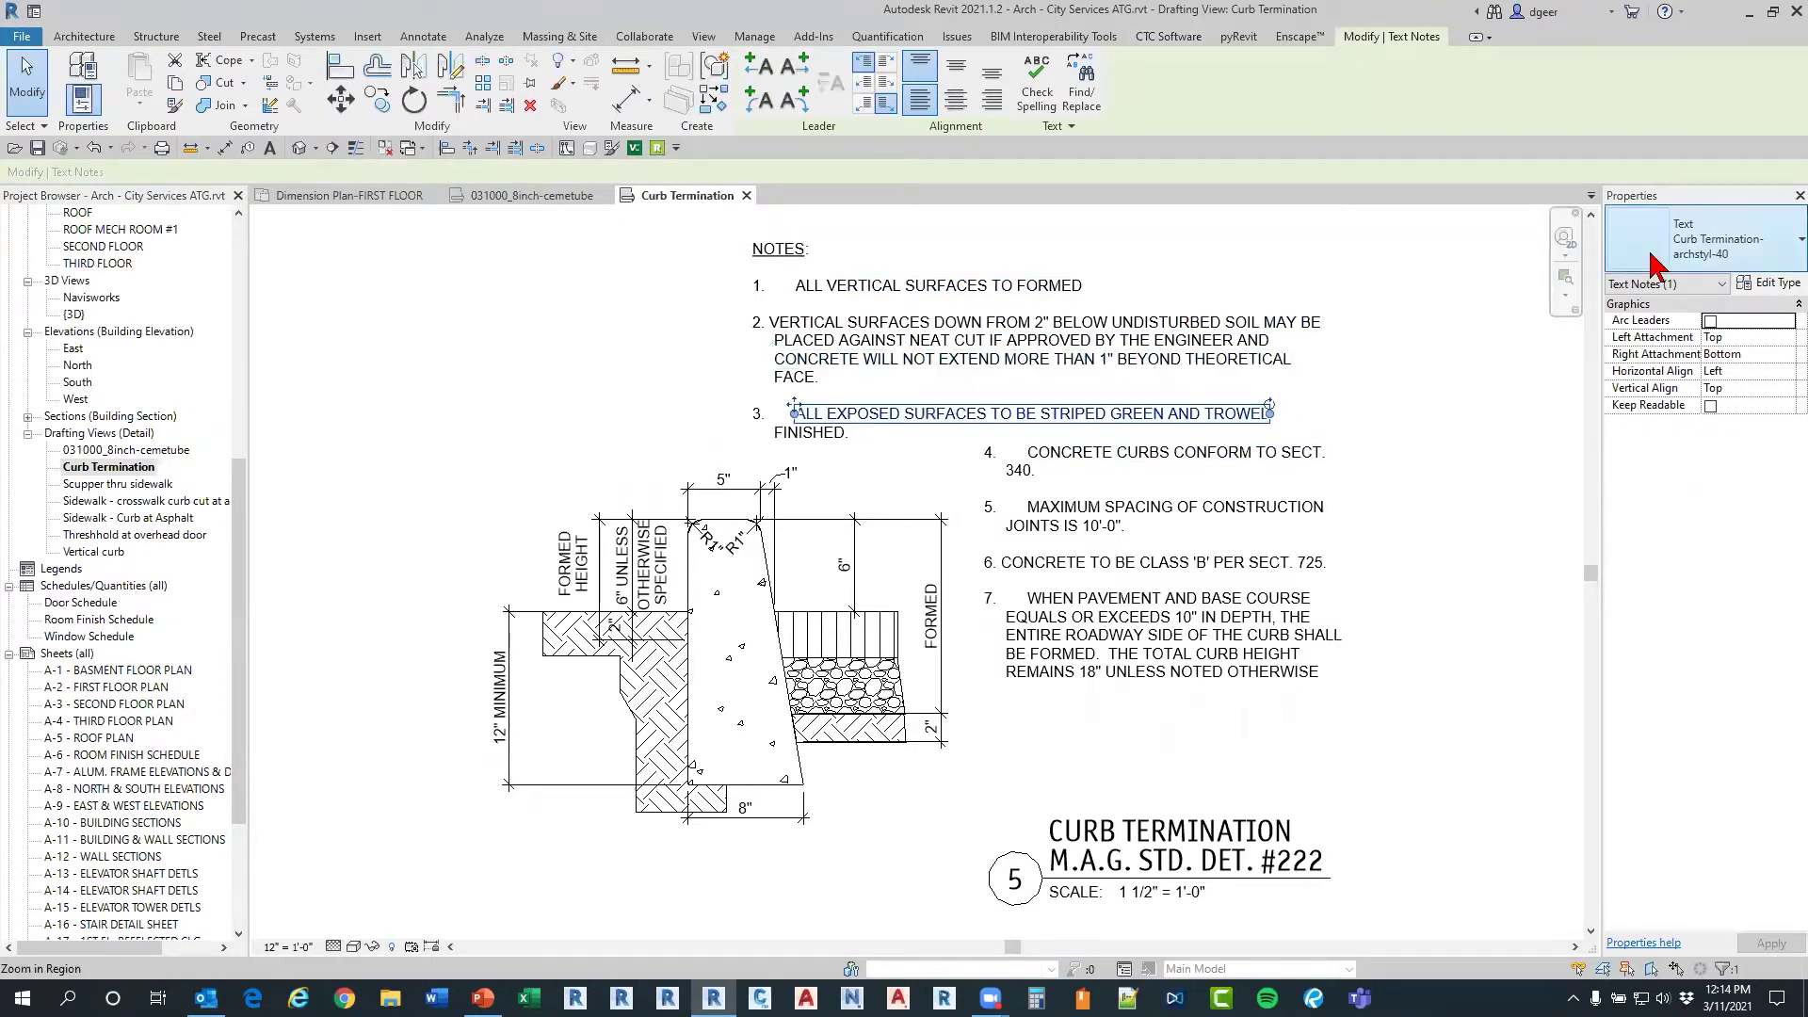
click(1172, 454)
click(1198, 516)
click(1187, 565)
click(1166, 607)
click(1163, 637)
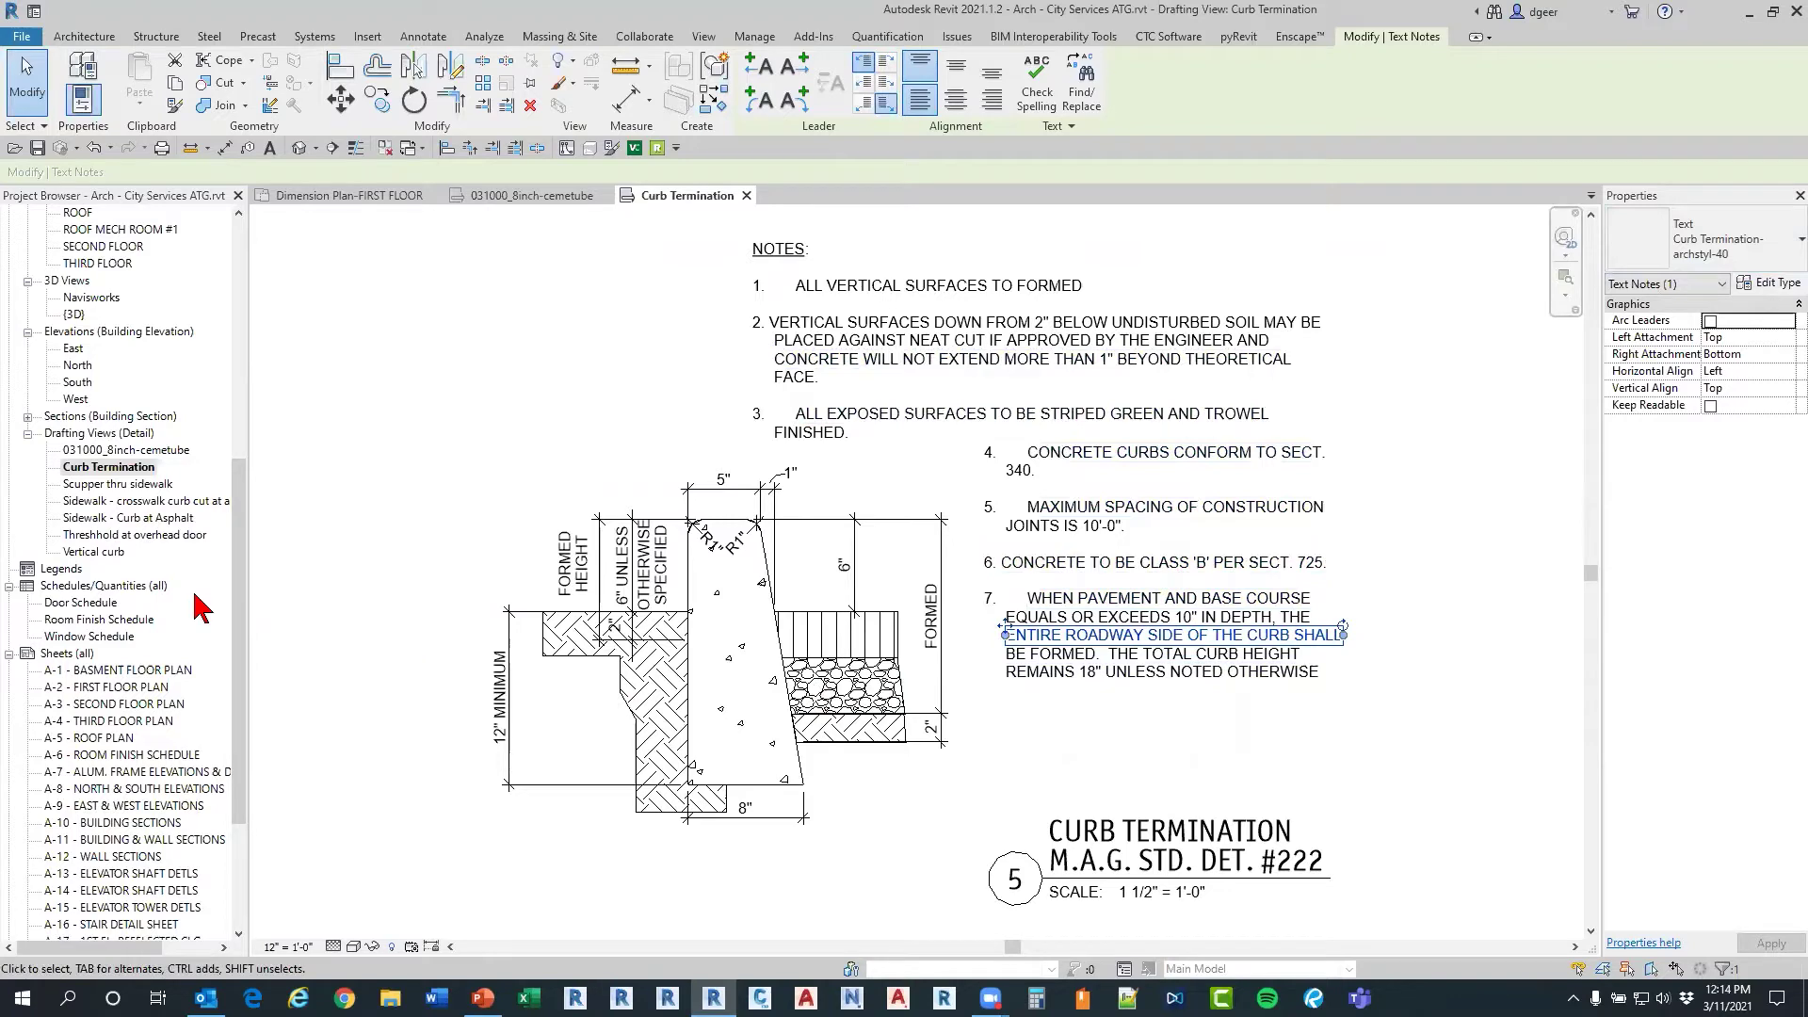
Step: Return to the 031000_8inch-cemetube drafting view and check the text type of its title note
double_click(141, 450)
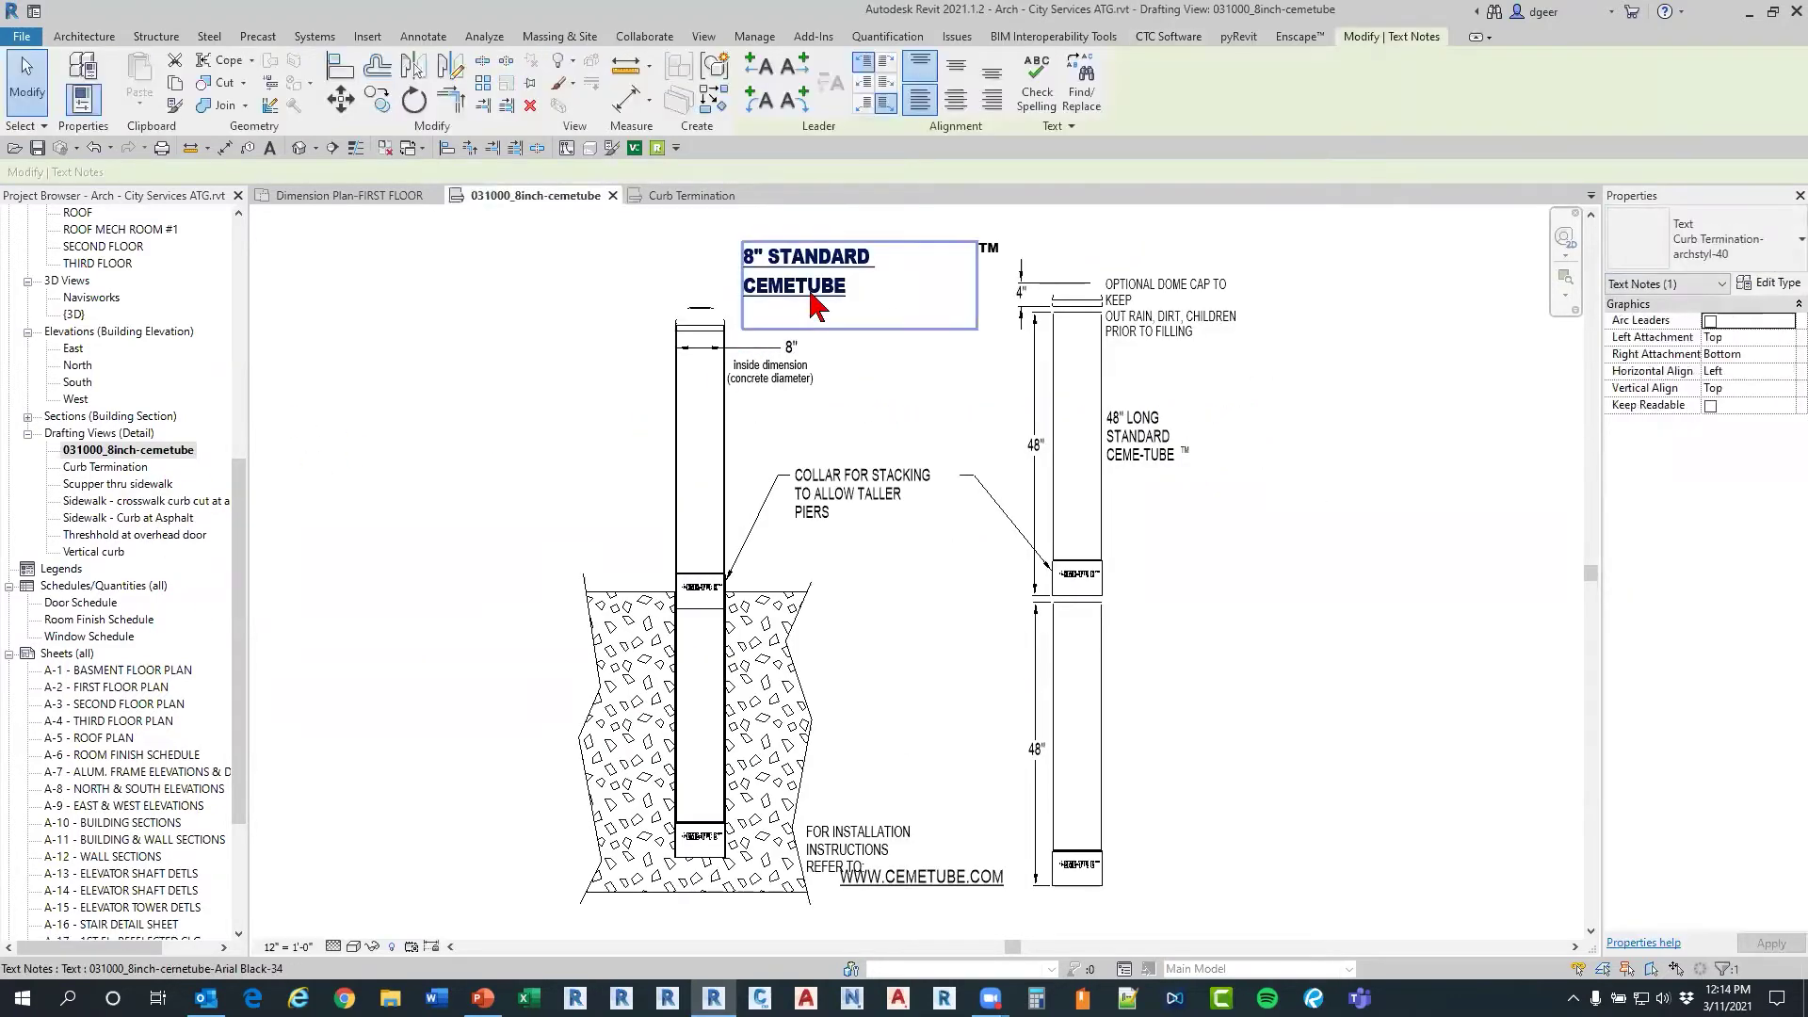
click(800, 273)
click(690, 336)
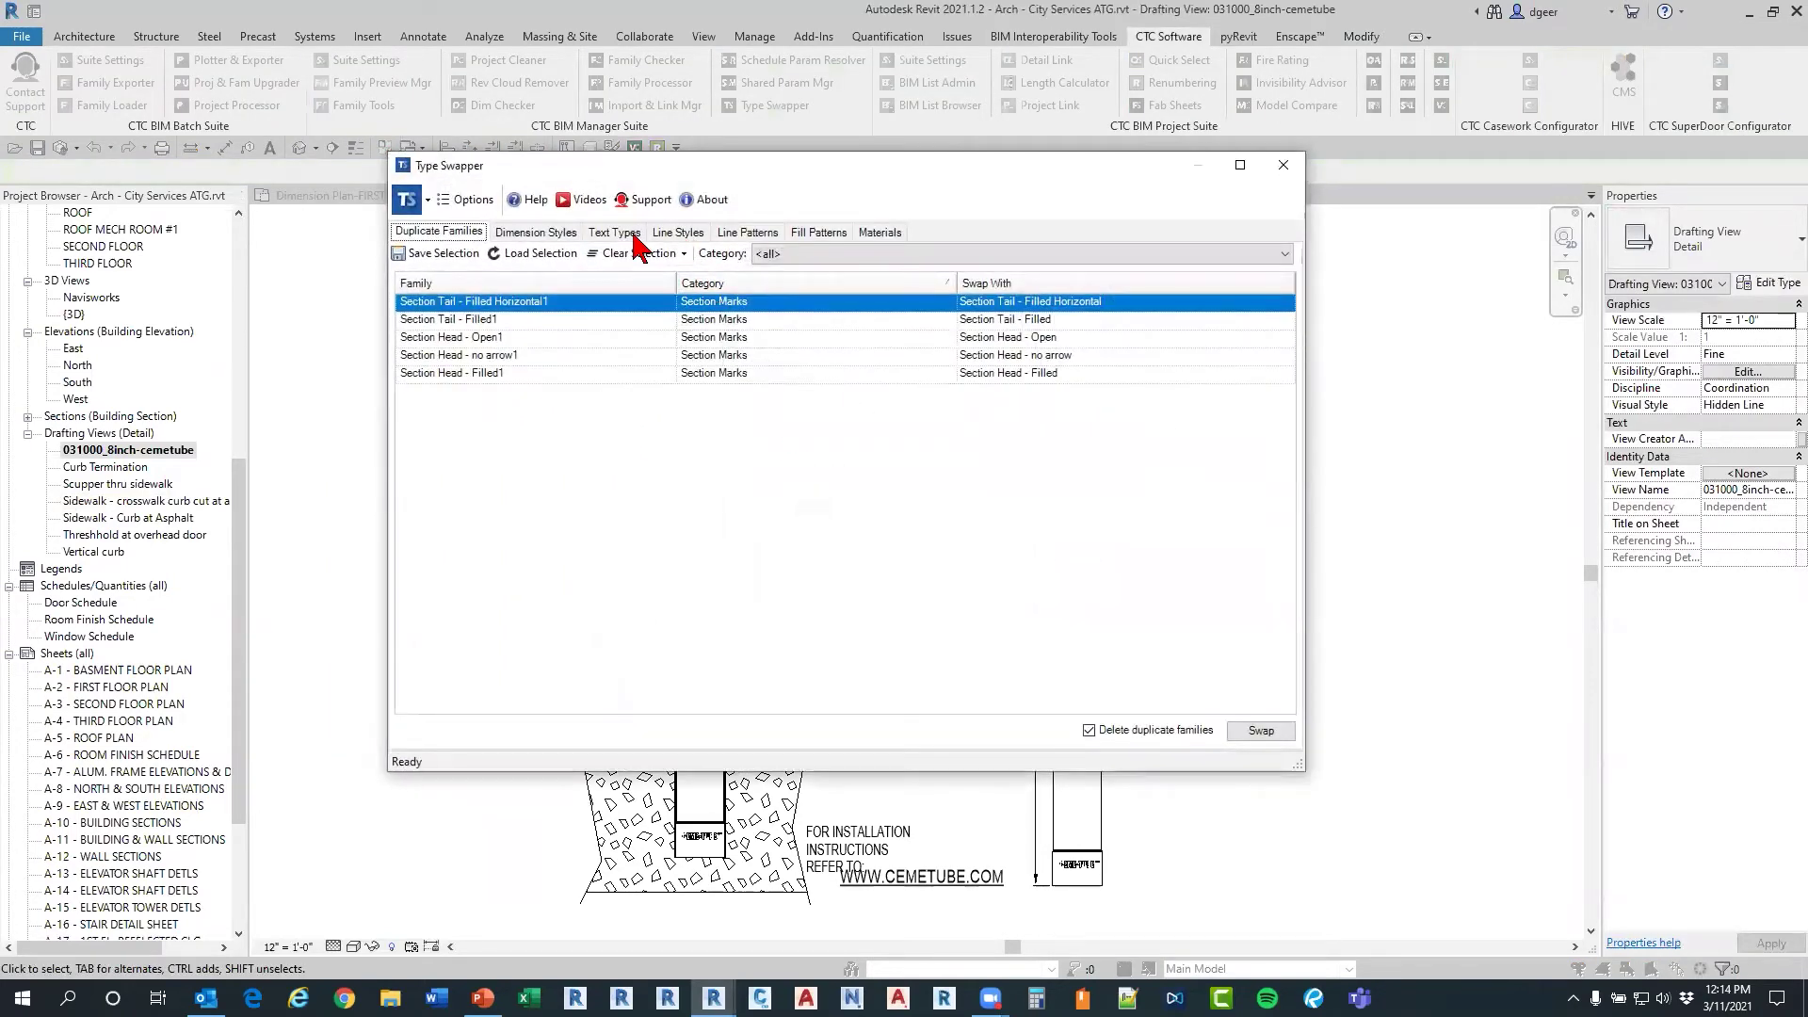
Step: In Type Swapper's text types, set 031000_8inch-cemetube-Arial Black-34 to swap to 3/32" Arial
click(633, 236)
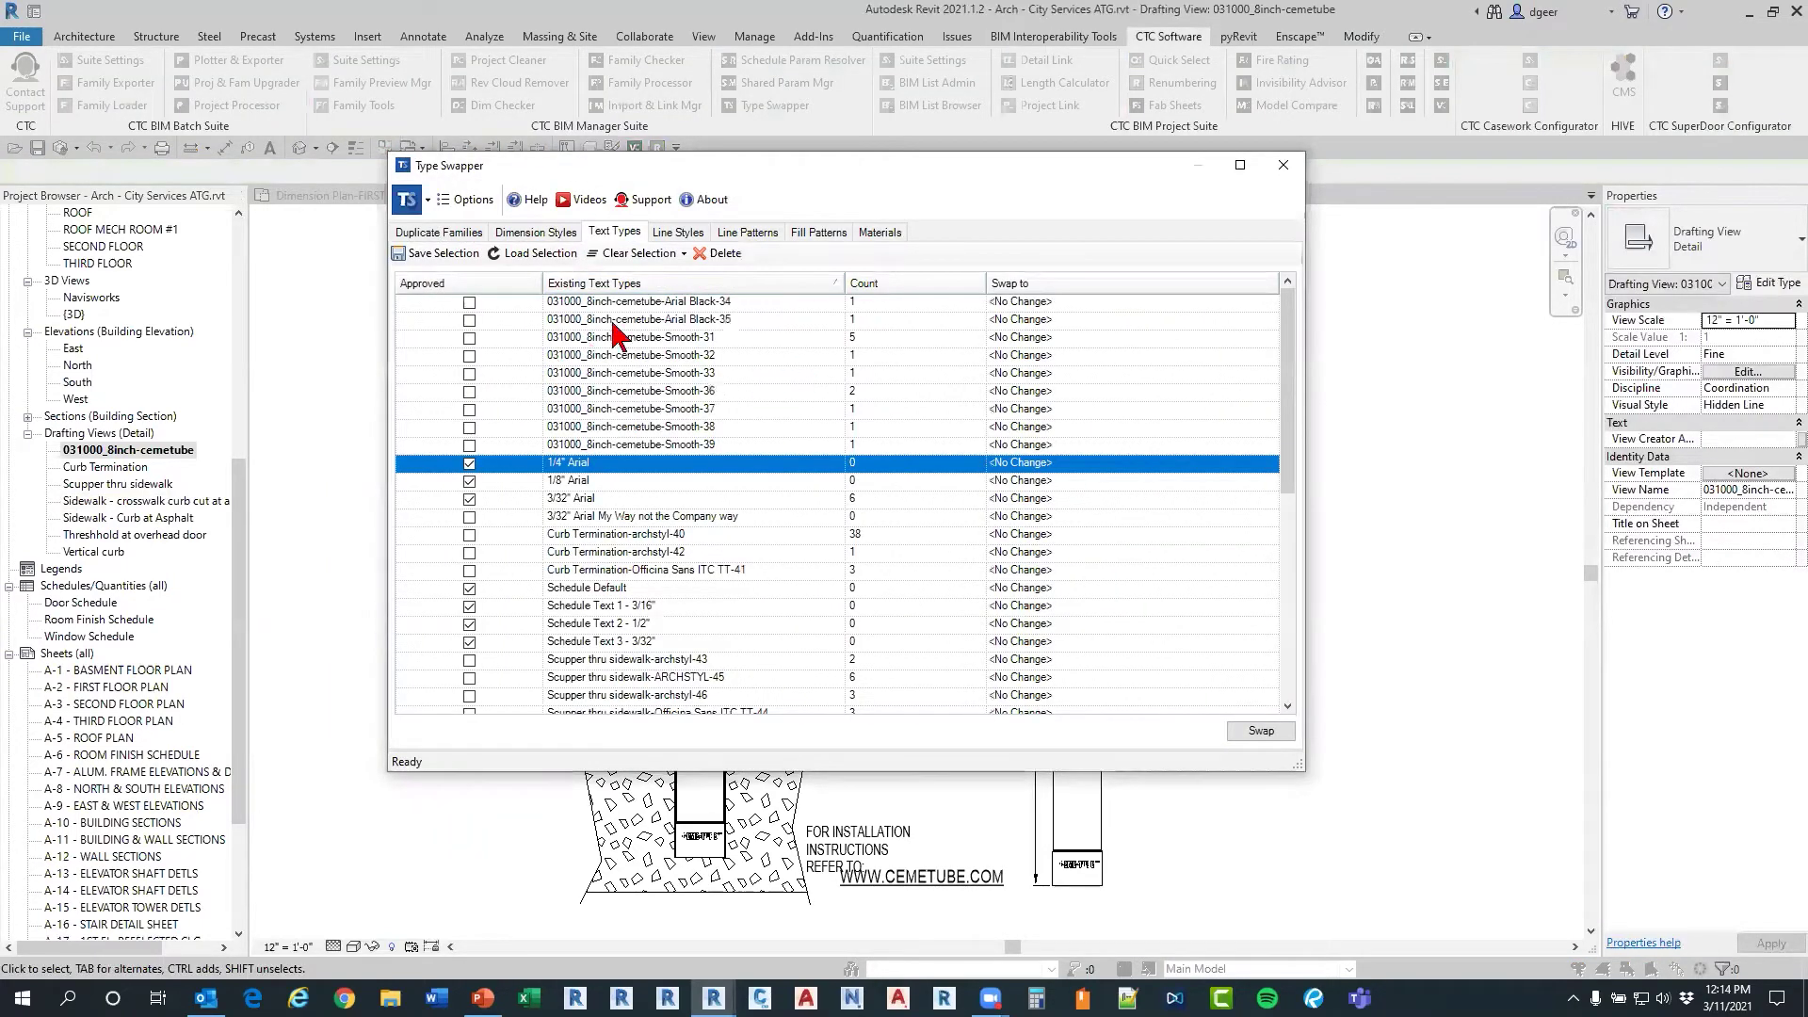
click(562, 305)
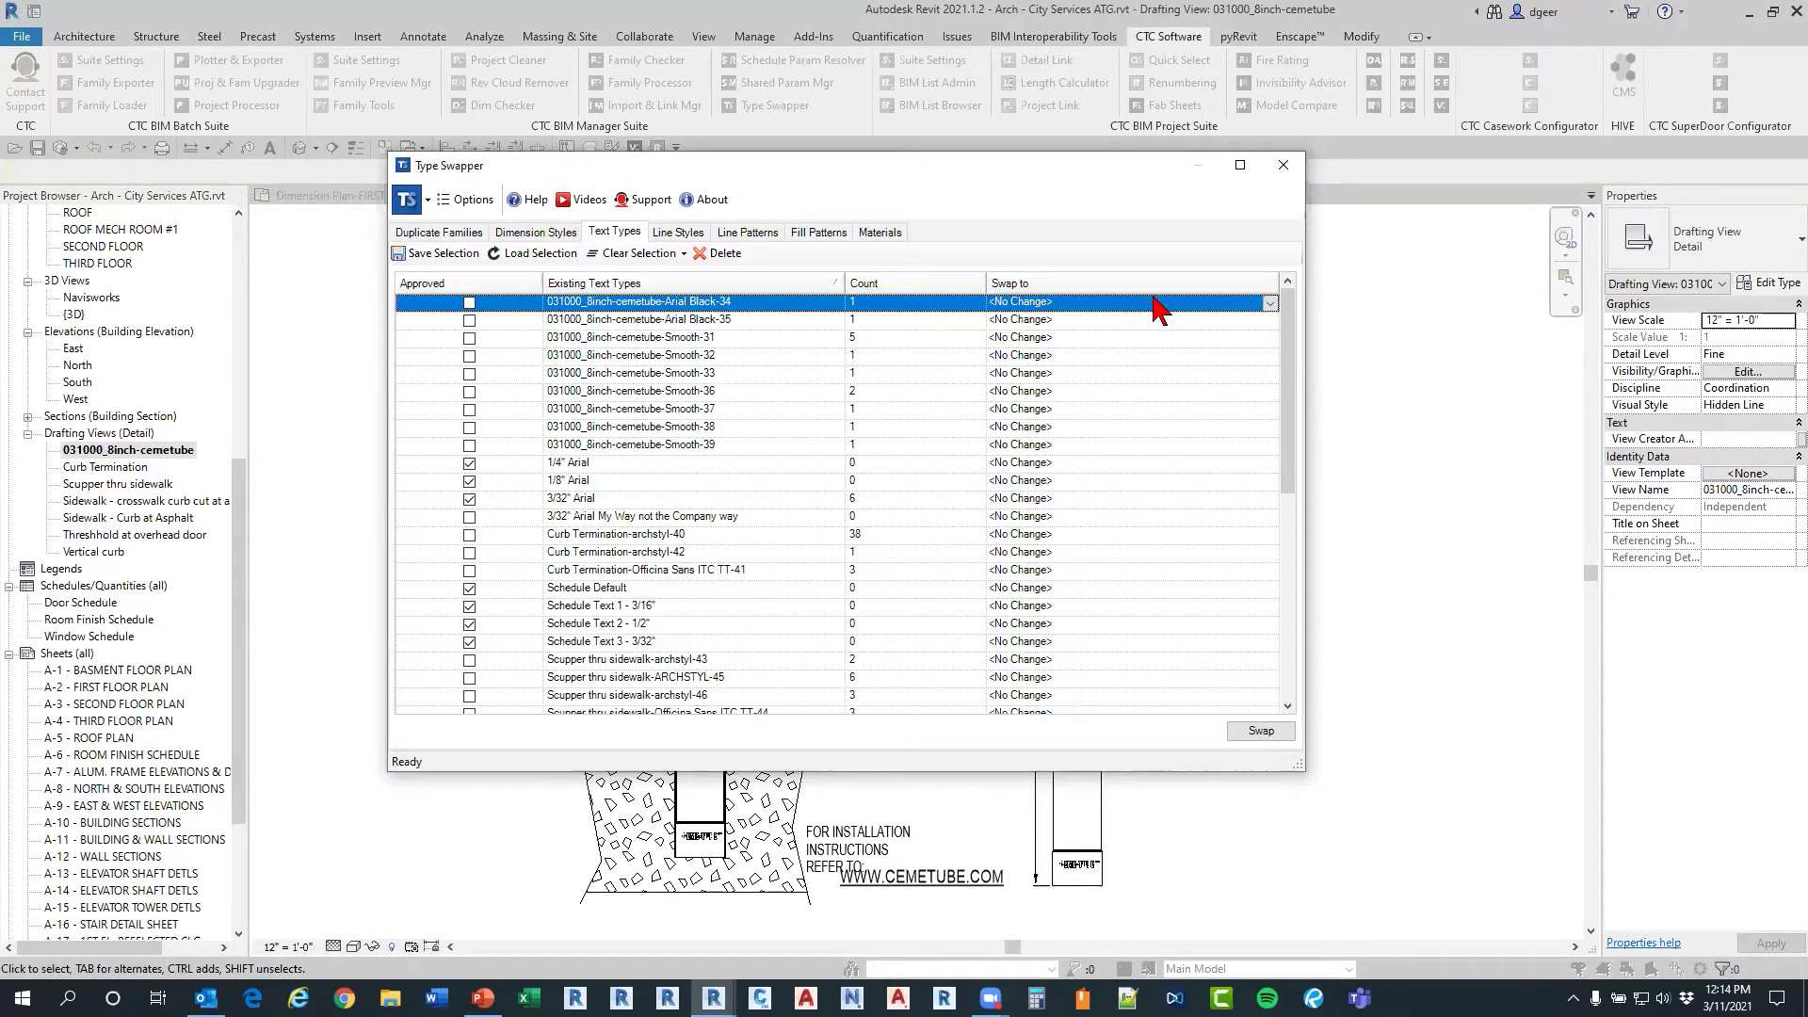
click(1243, 302)
scroll(1141, 350, down, 2)
scroll(1142, 350, down, 1)
click(980, 398)
Step: Set the text type 031000_8inch-cemetube-Arial Black-35 to swap to 3/32" Arial
click(841, 325)
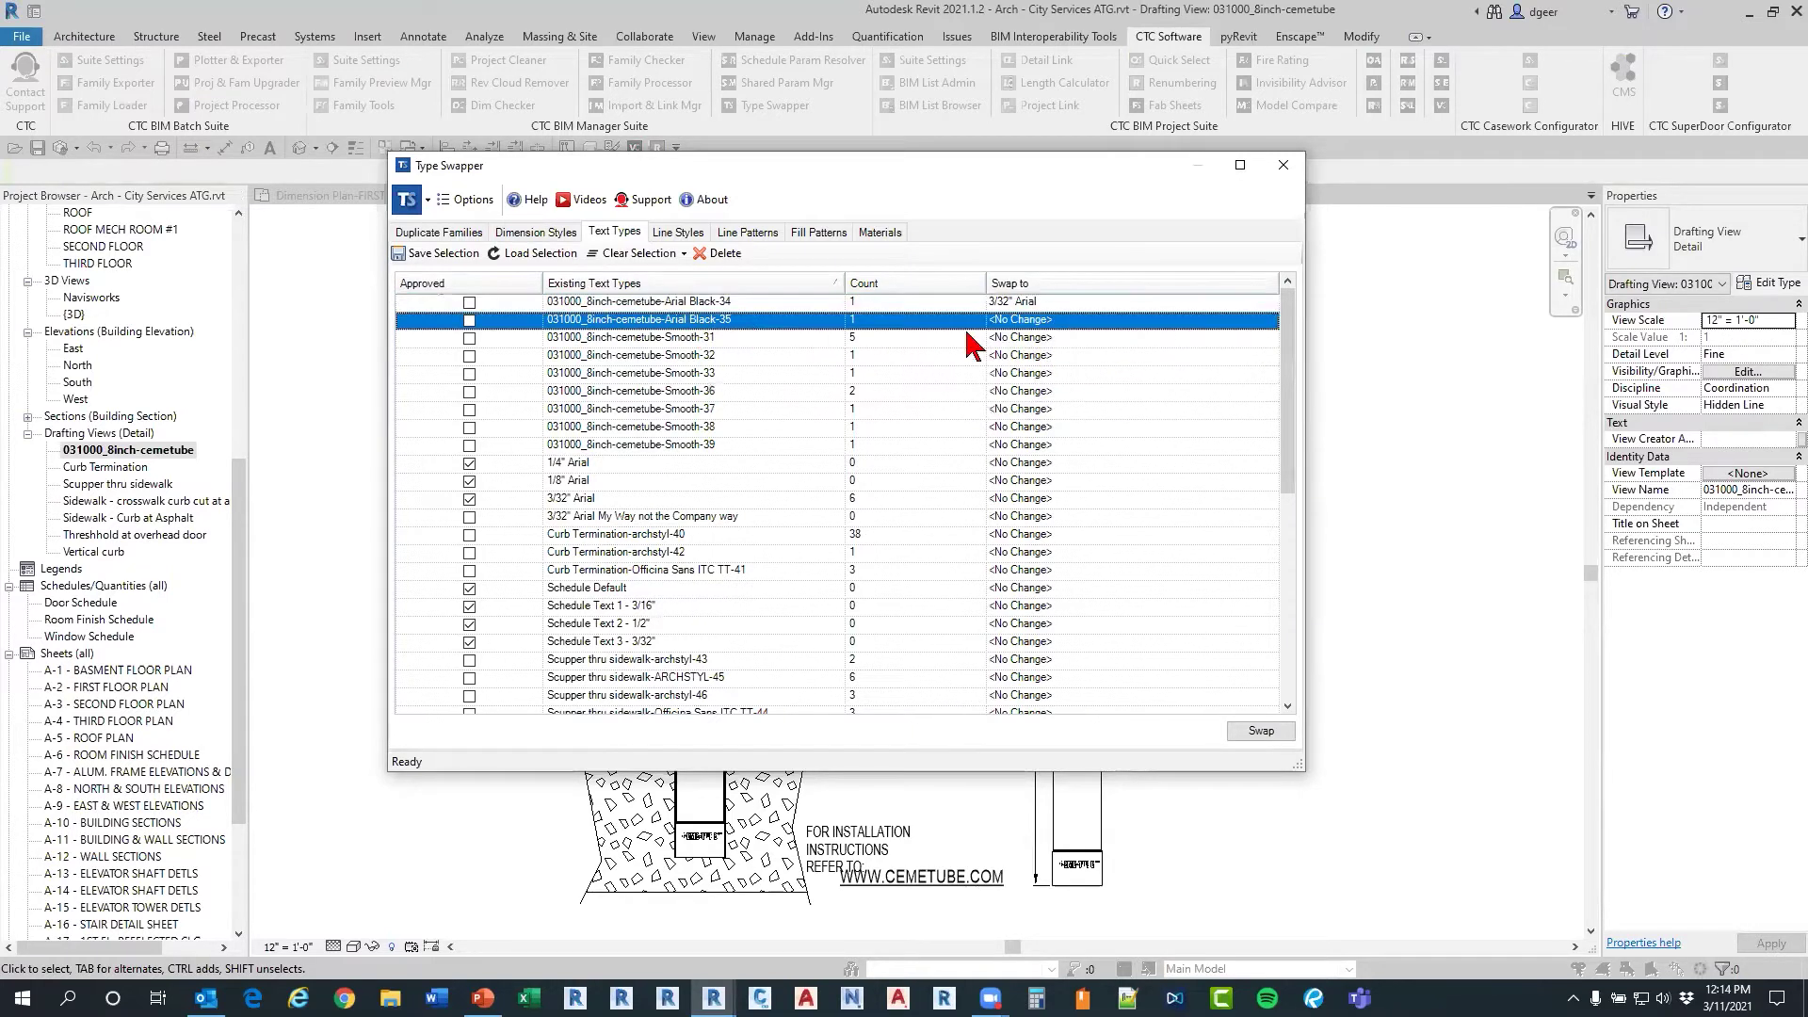
click(1260, 320)
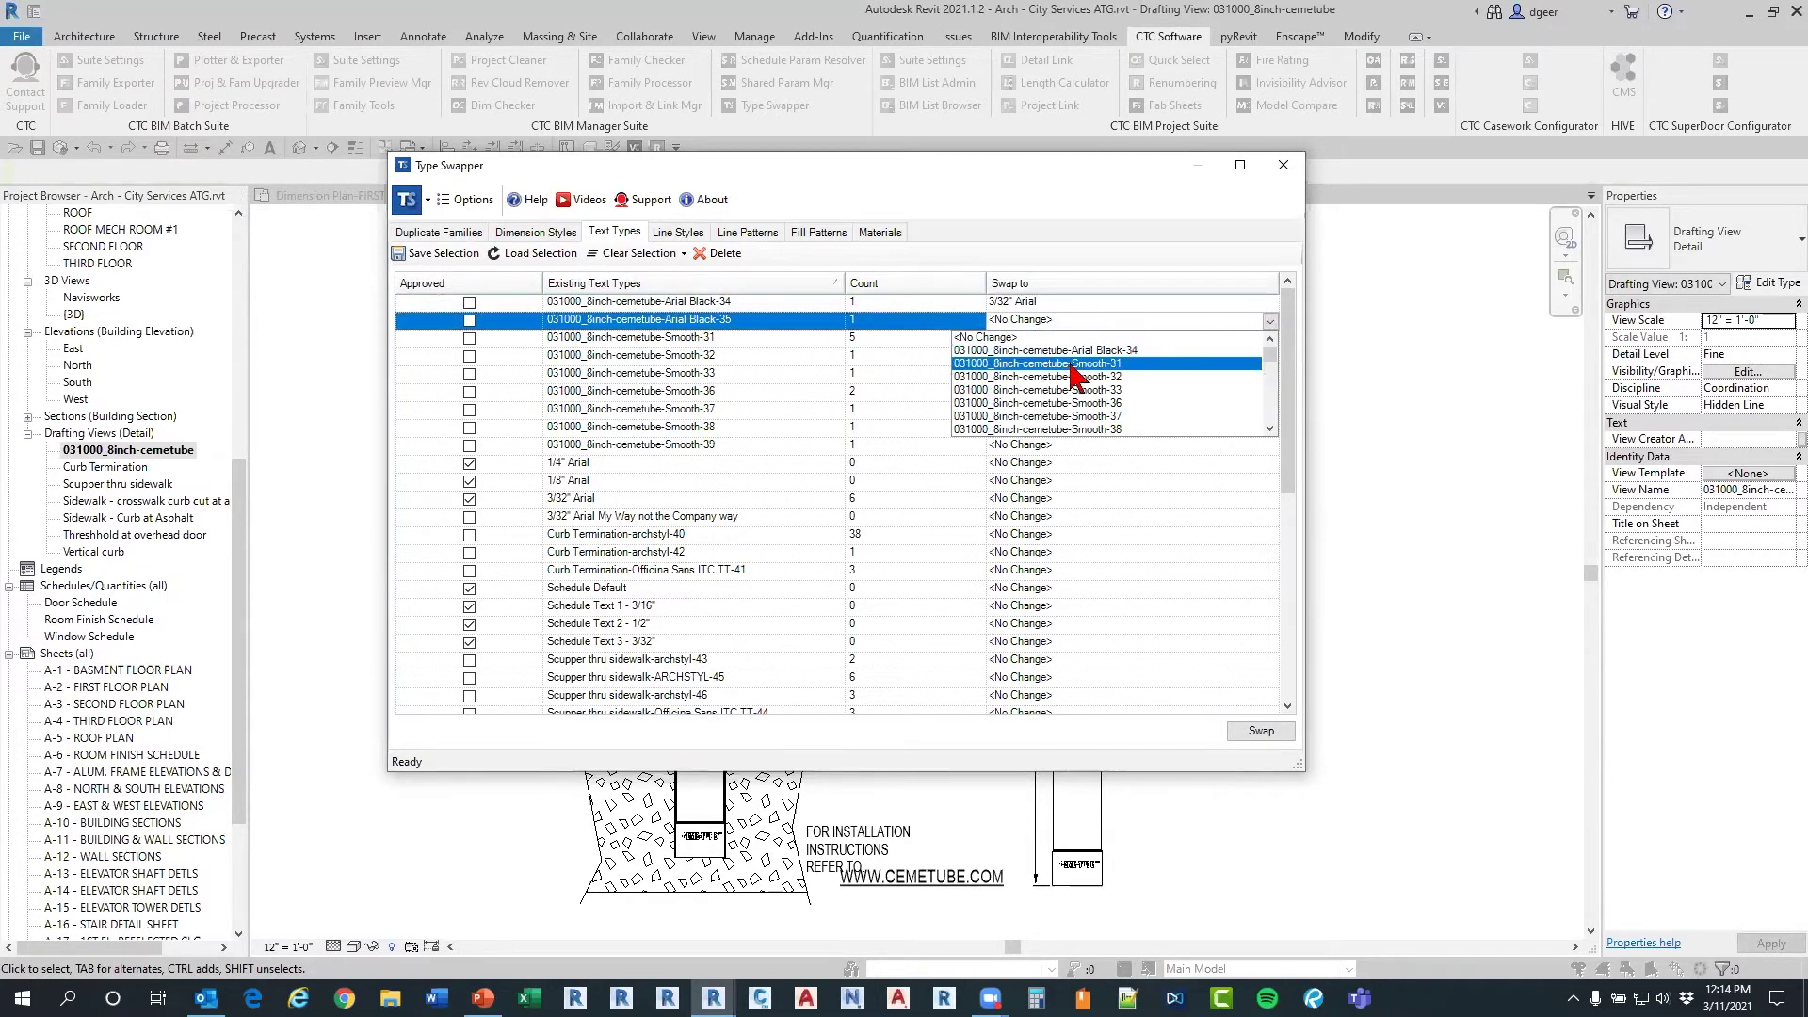
scroll(1054, 395, down, 2)
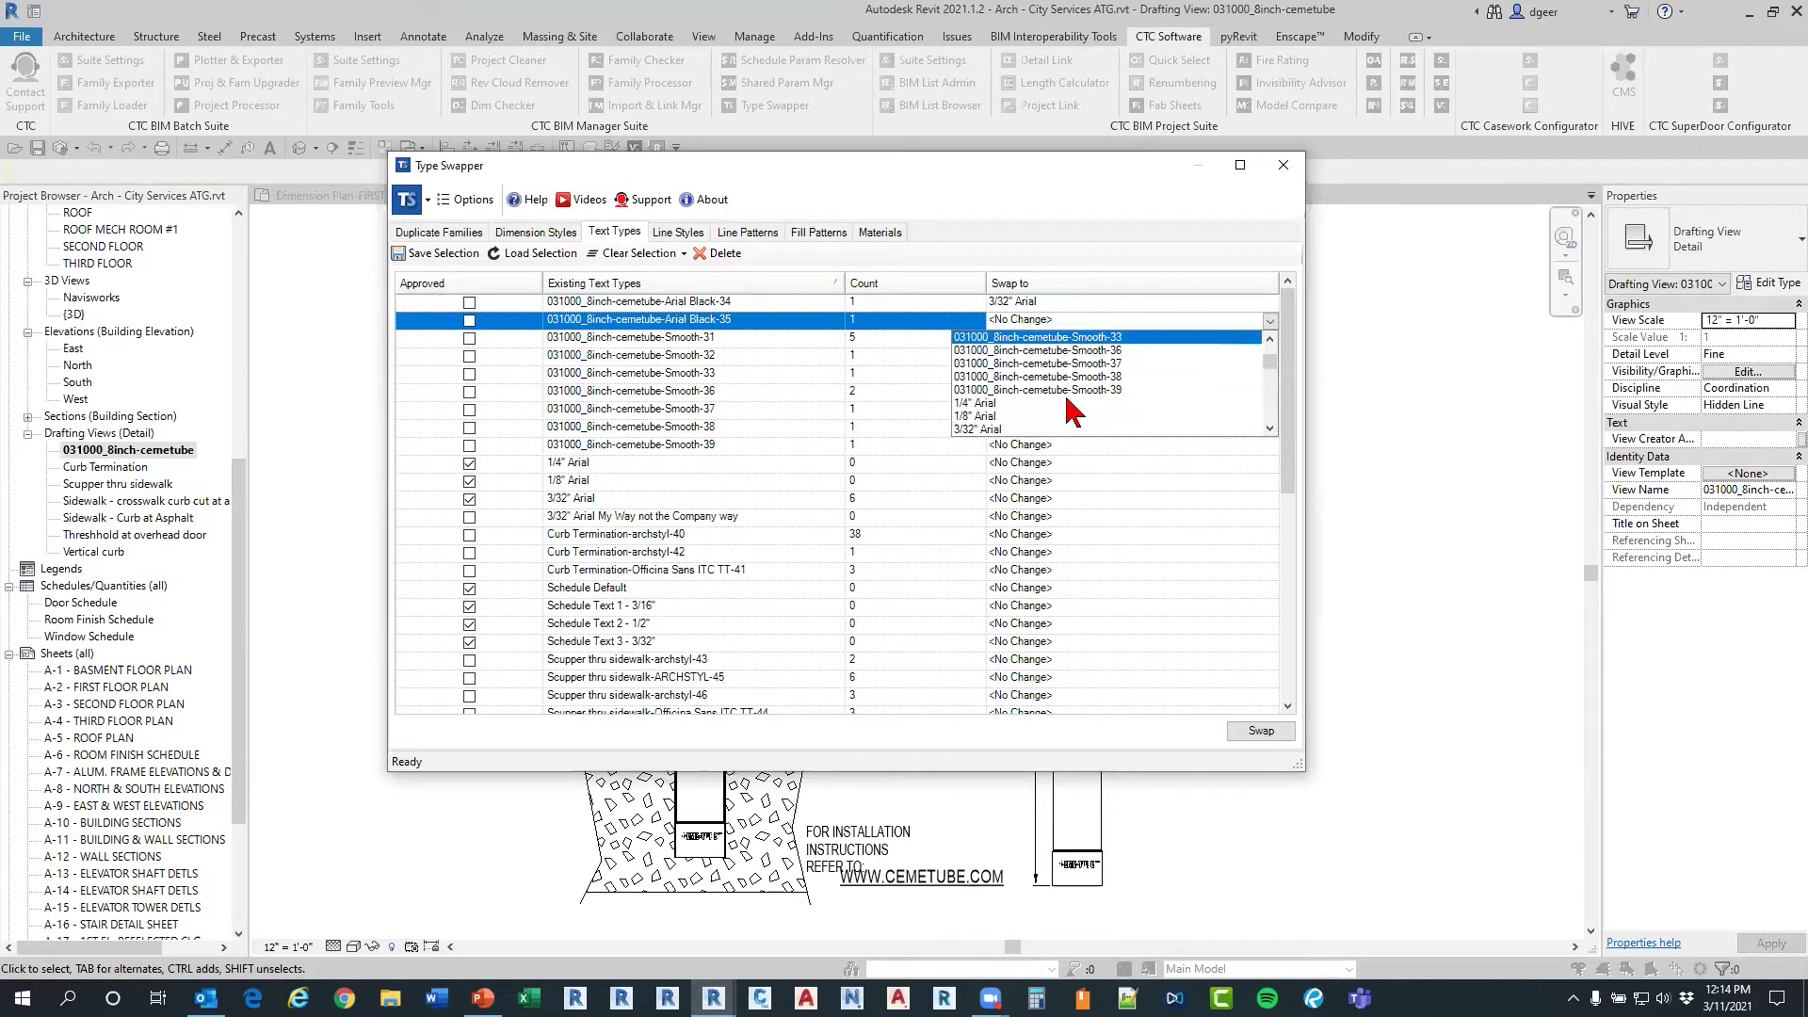
click(1004, 430)
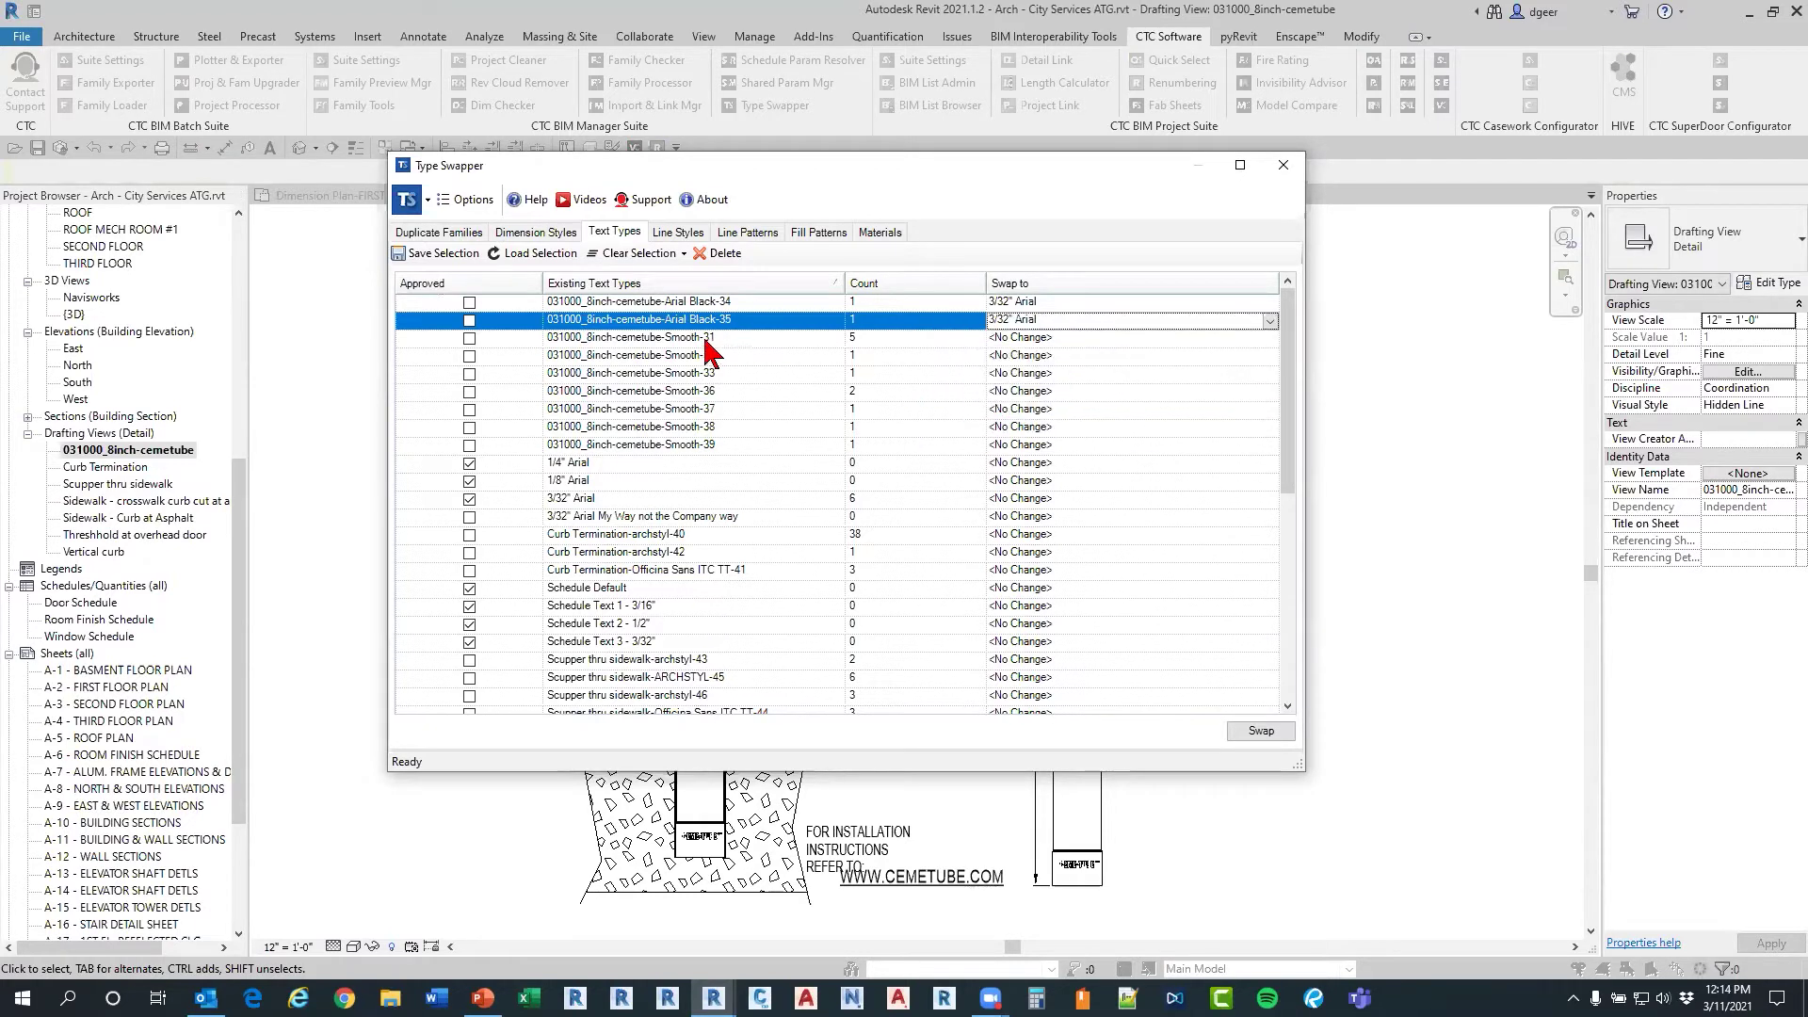
Step: Set the text type 031000_8inch-cemetube-Smooth-31 to swap to 3/32" Arial
click(704, 339)
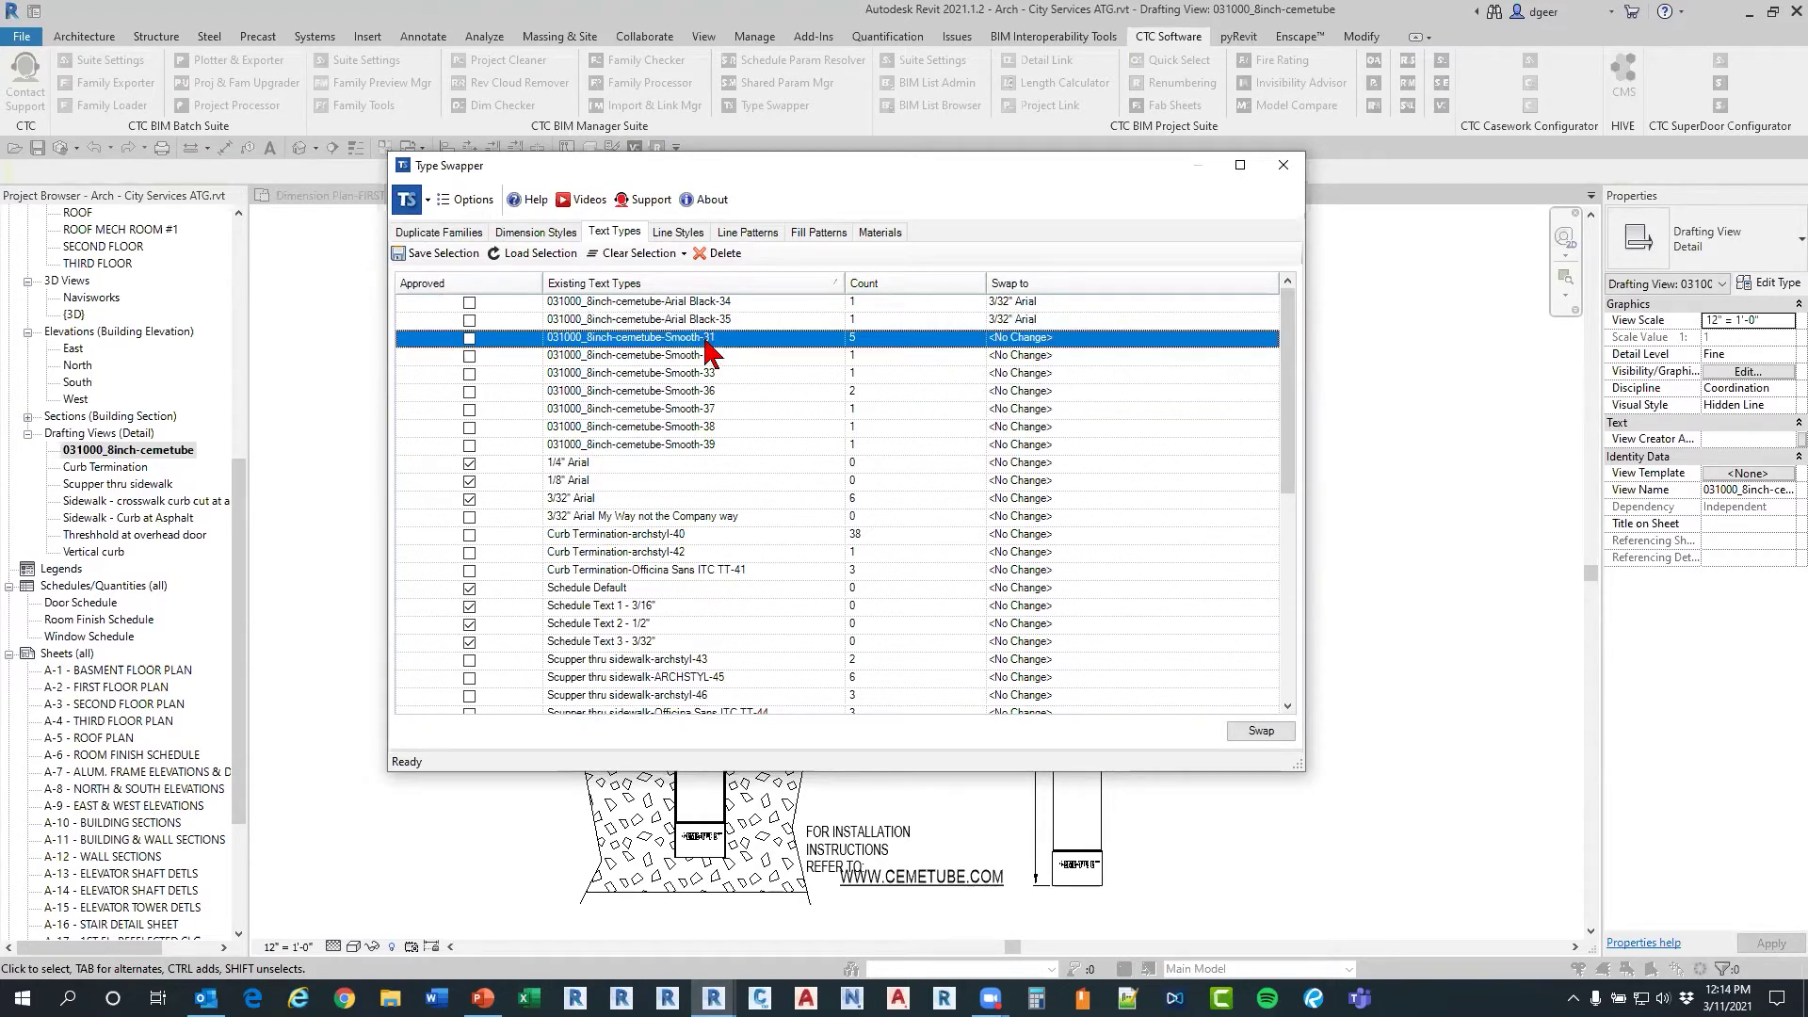
shift+click(691, 447)
click(1271, 340)
scroll(1042, 395, down, 2)
scroll(986, 443, down, 4)
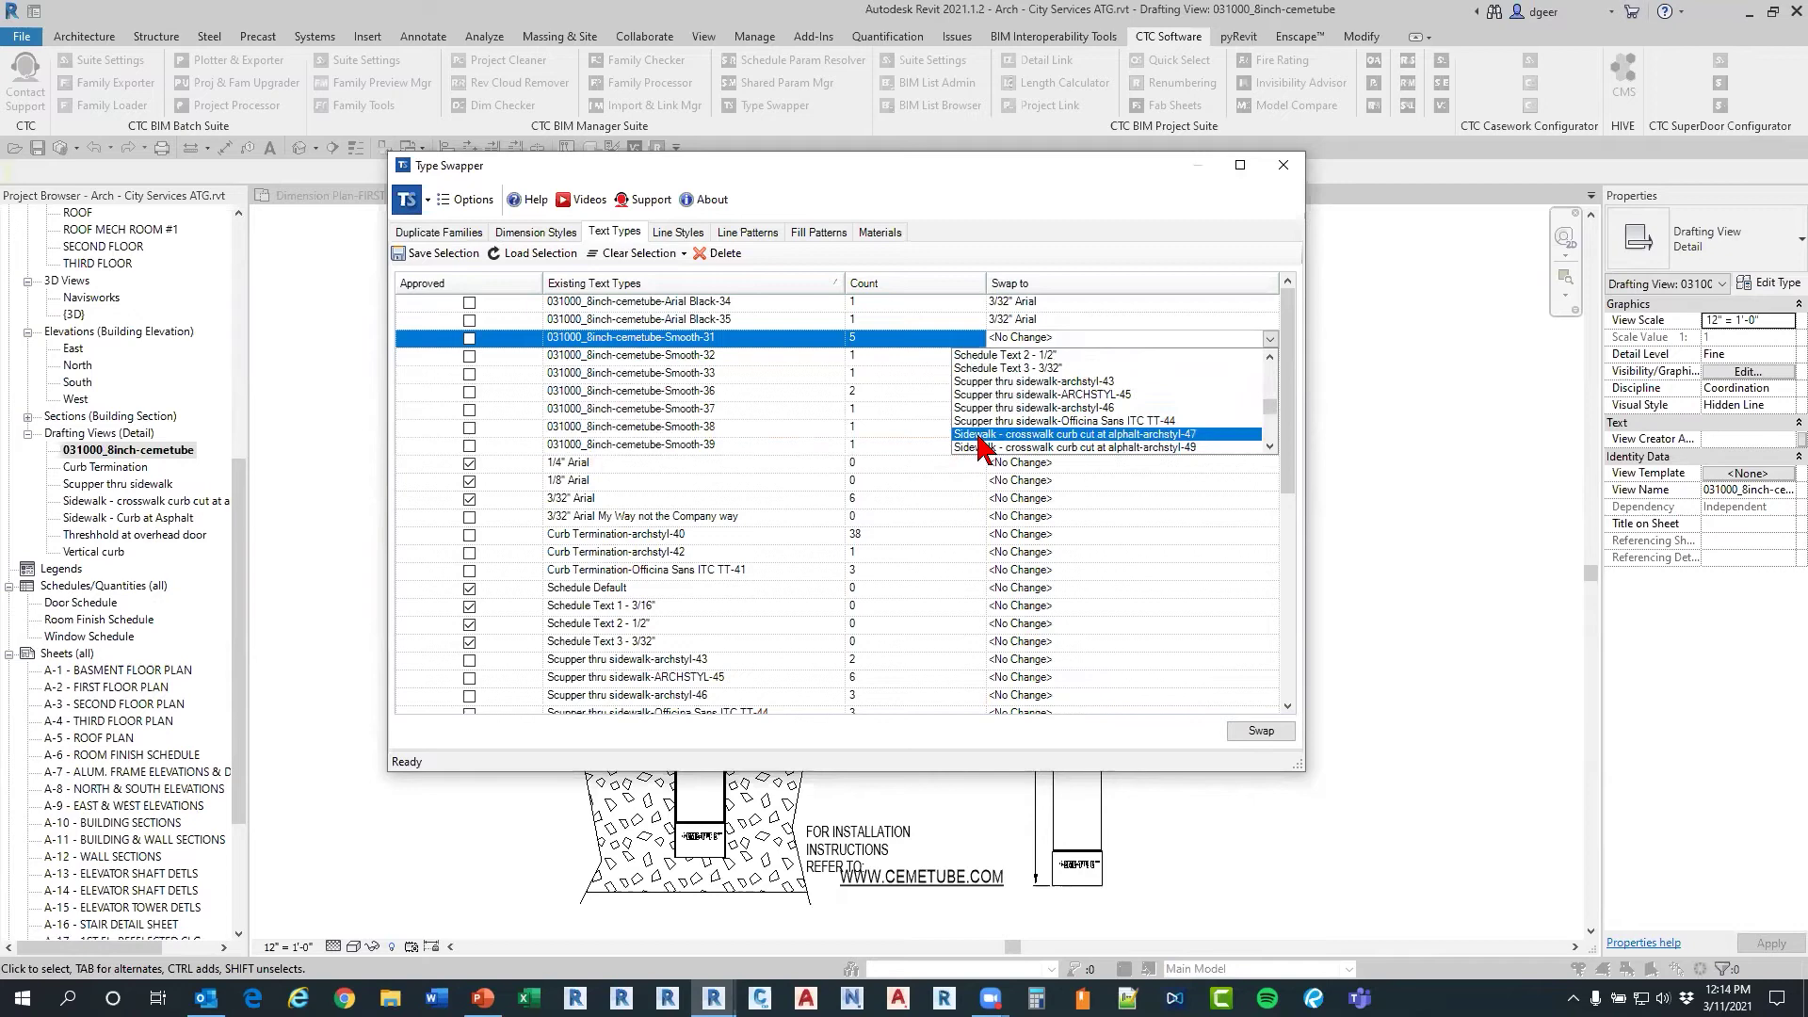
scroll(979, 443, up, 4)
click(998, 369)
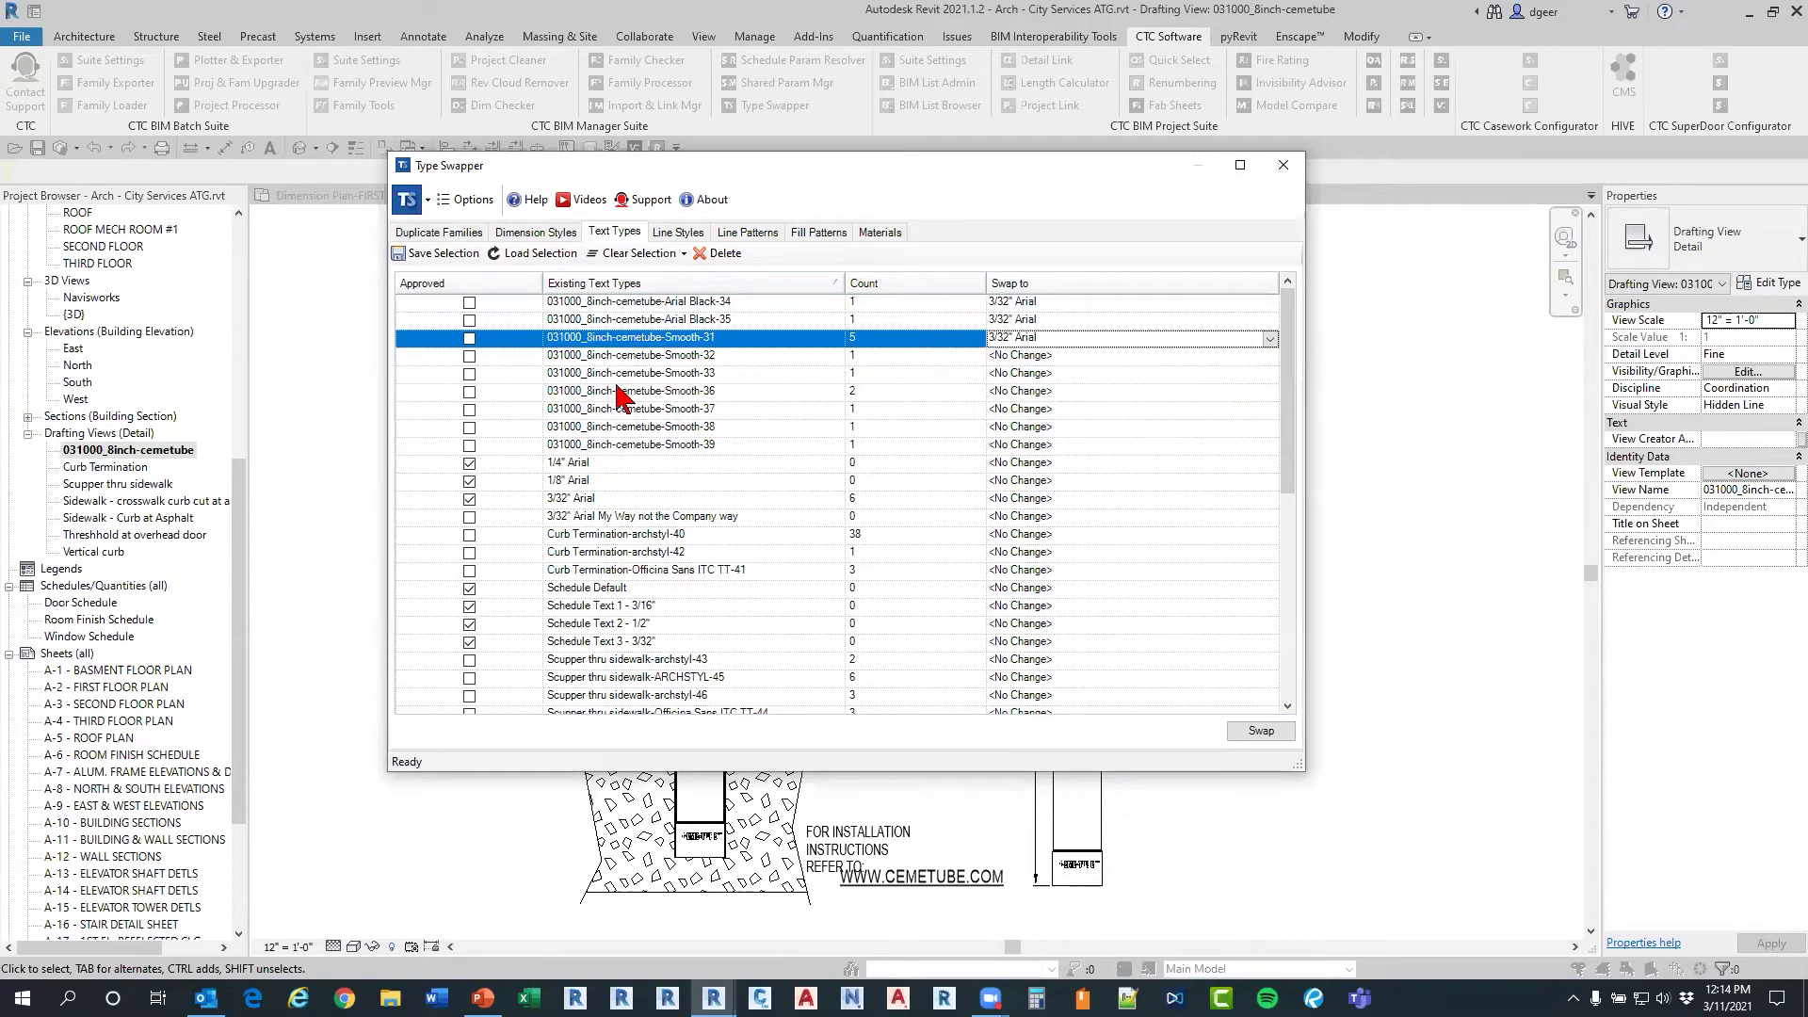
Step: Set the text type 031000_8inch-cemetube-Smooth-32 to swap to 3/32" Arial
click(629, 359)
shift+click(674, 445)
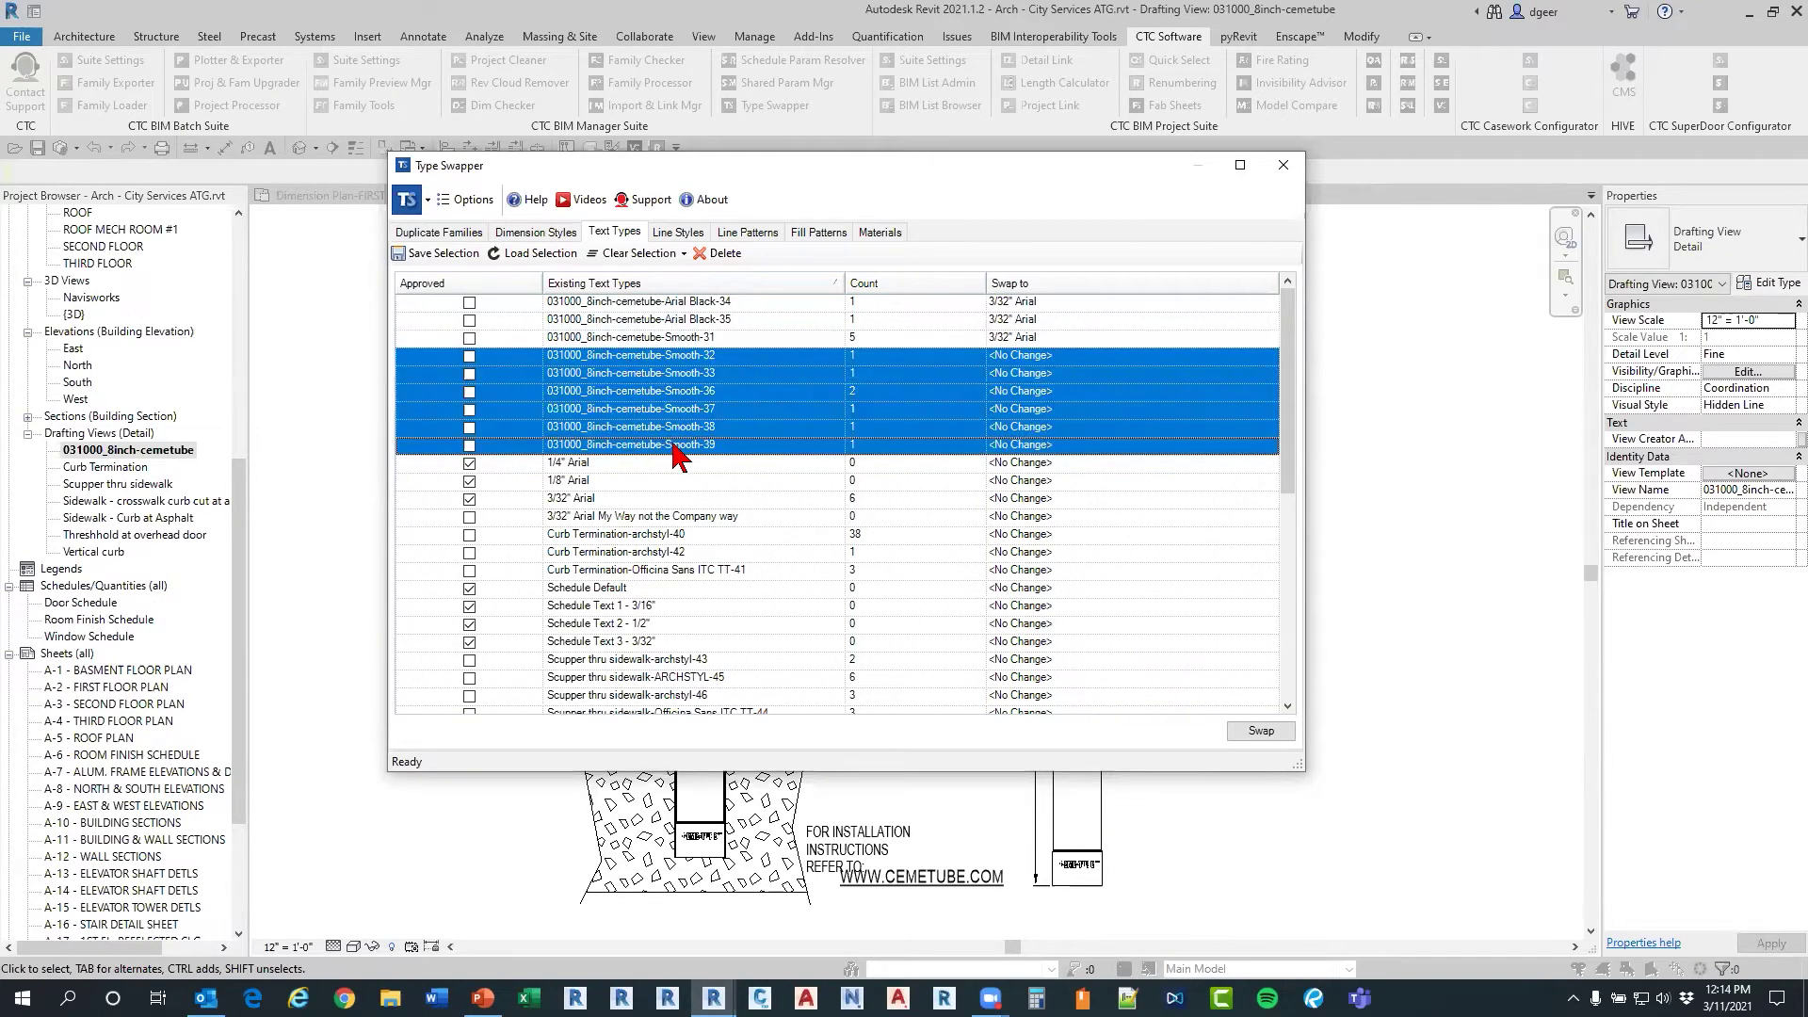
click(1270, 357)
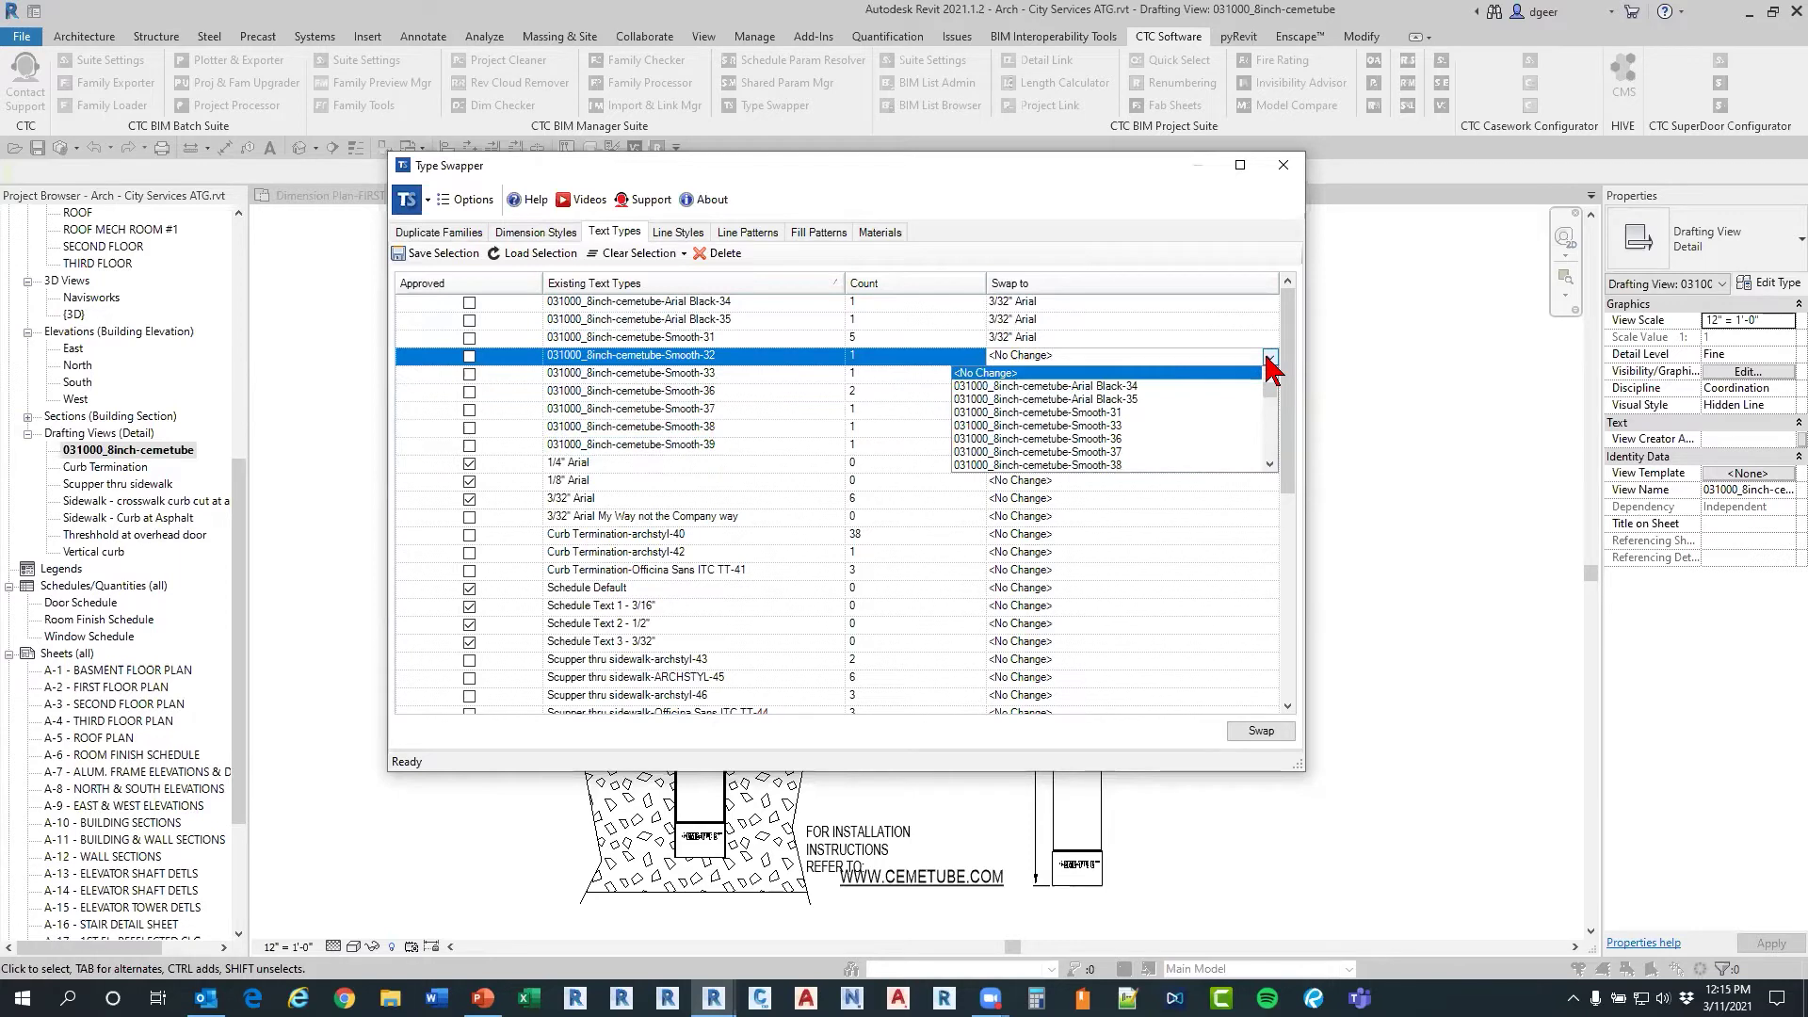
scroll(1111, 435, down, 3)
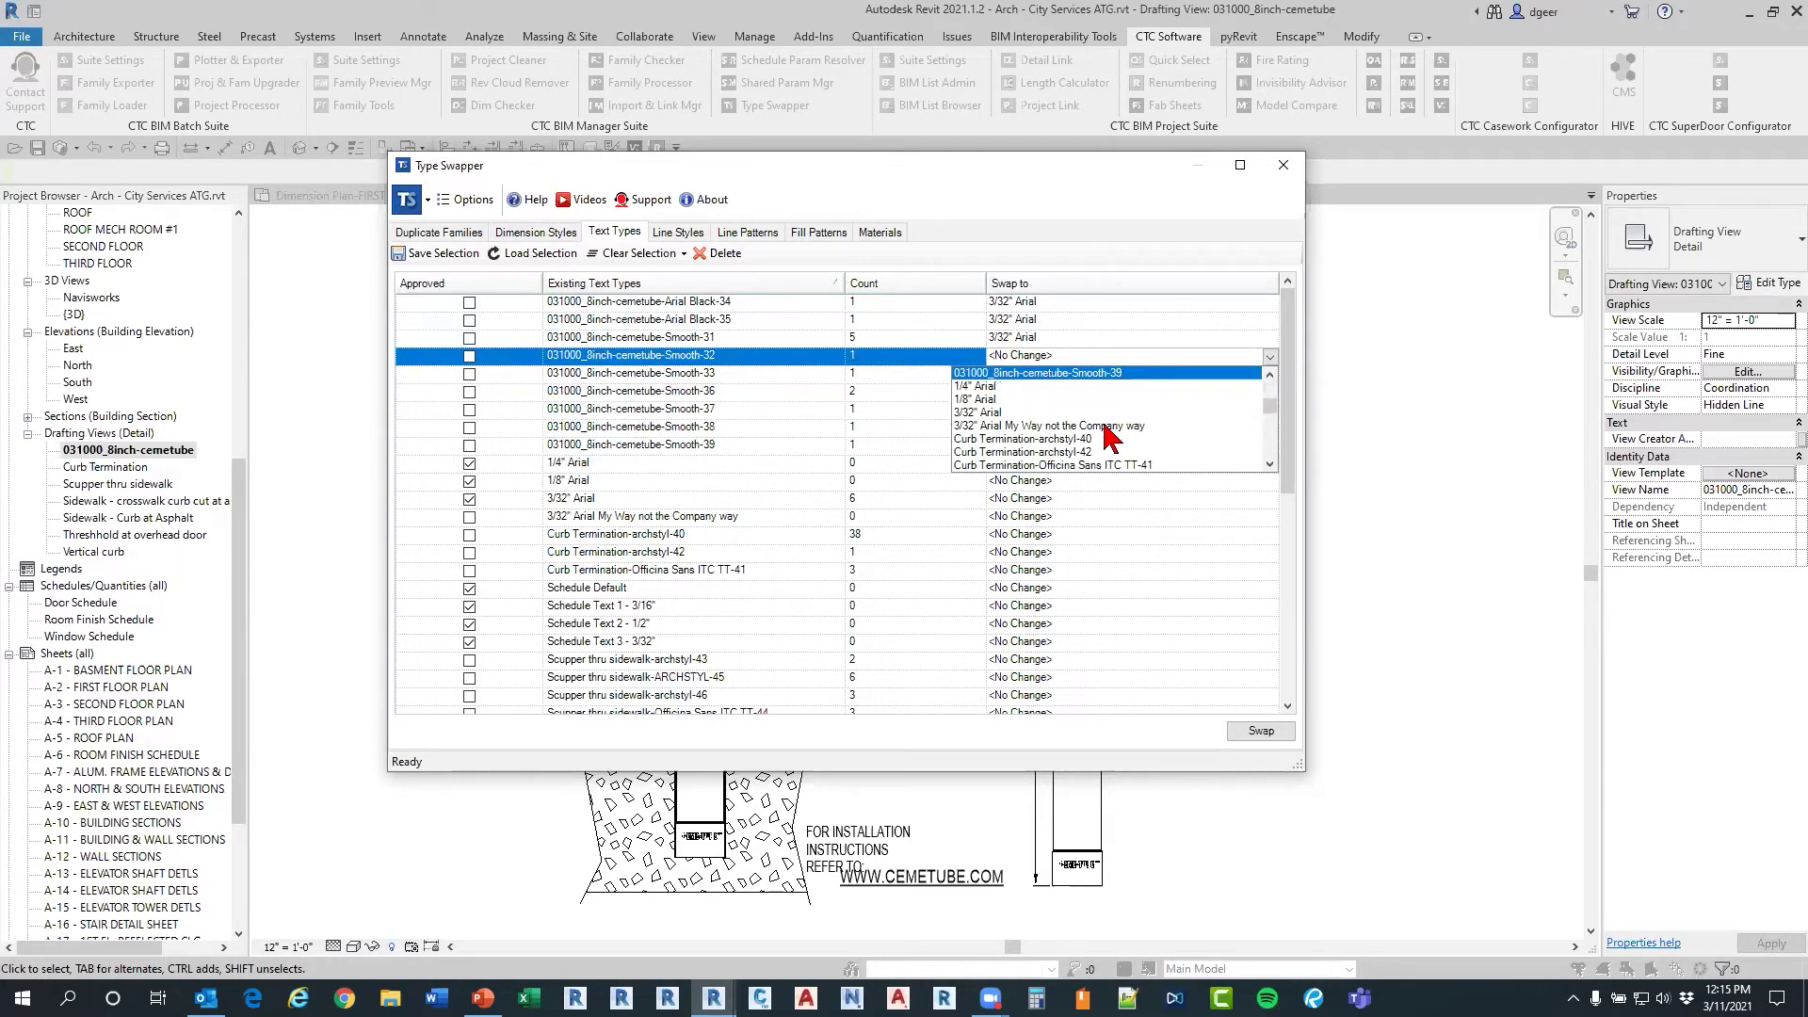
click(1104, 411)
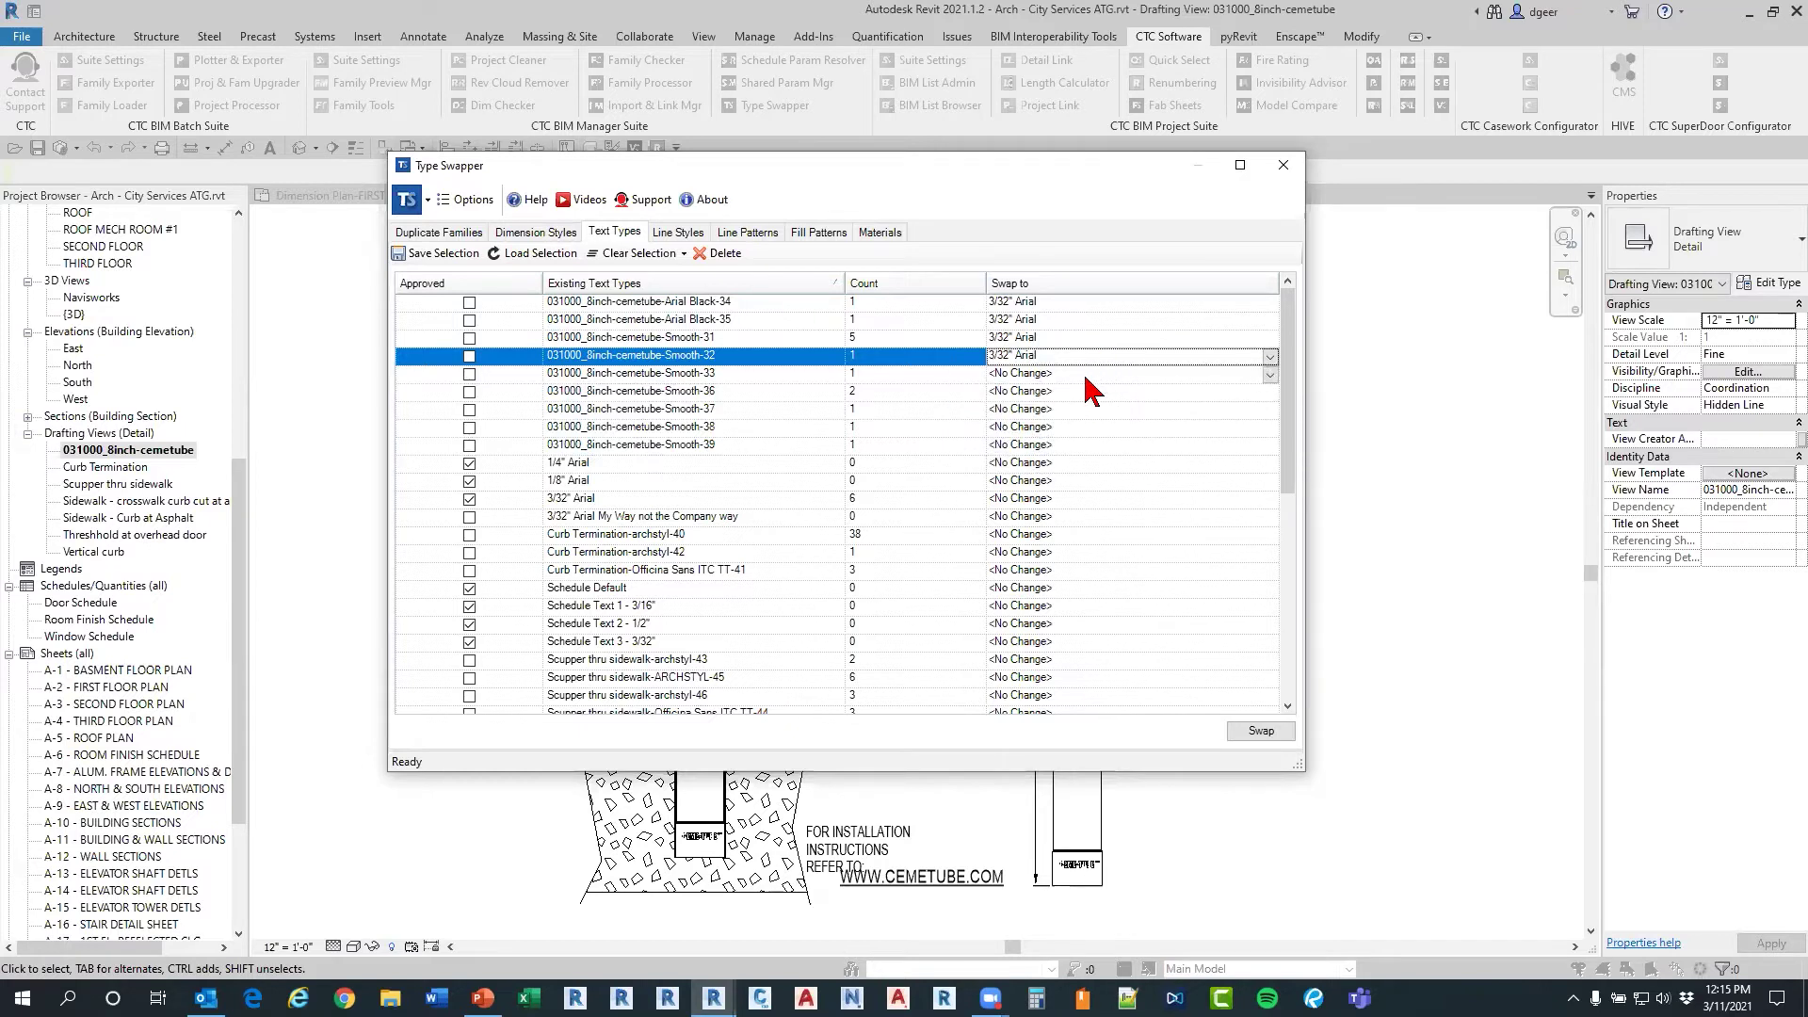
Step: Set the text types 031000_8inch-cemetube-Smooth-33 and Smooth-36 to swap to 3/32" Arial
click(1130, 373)
click(1270, 376)
scroll(1036, 471, down, 1)
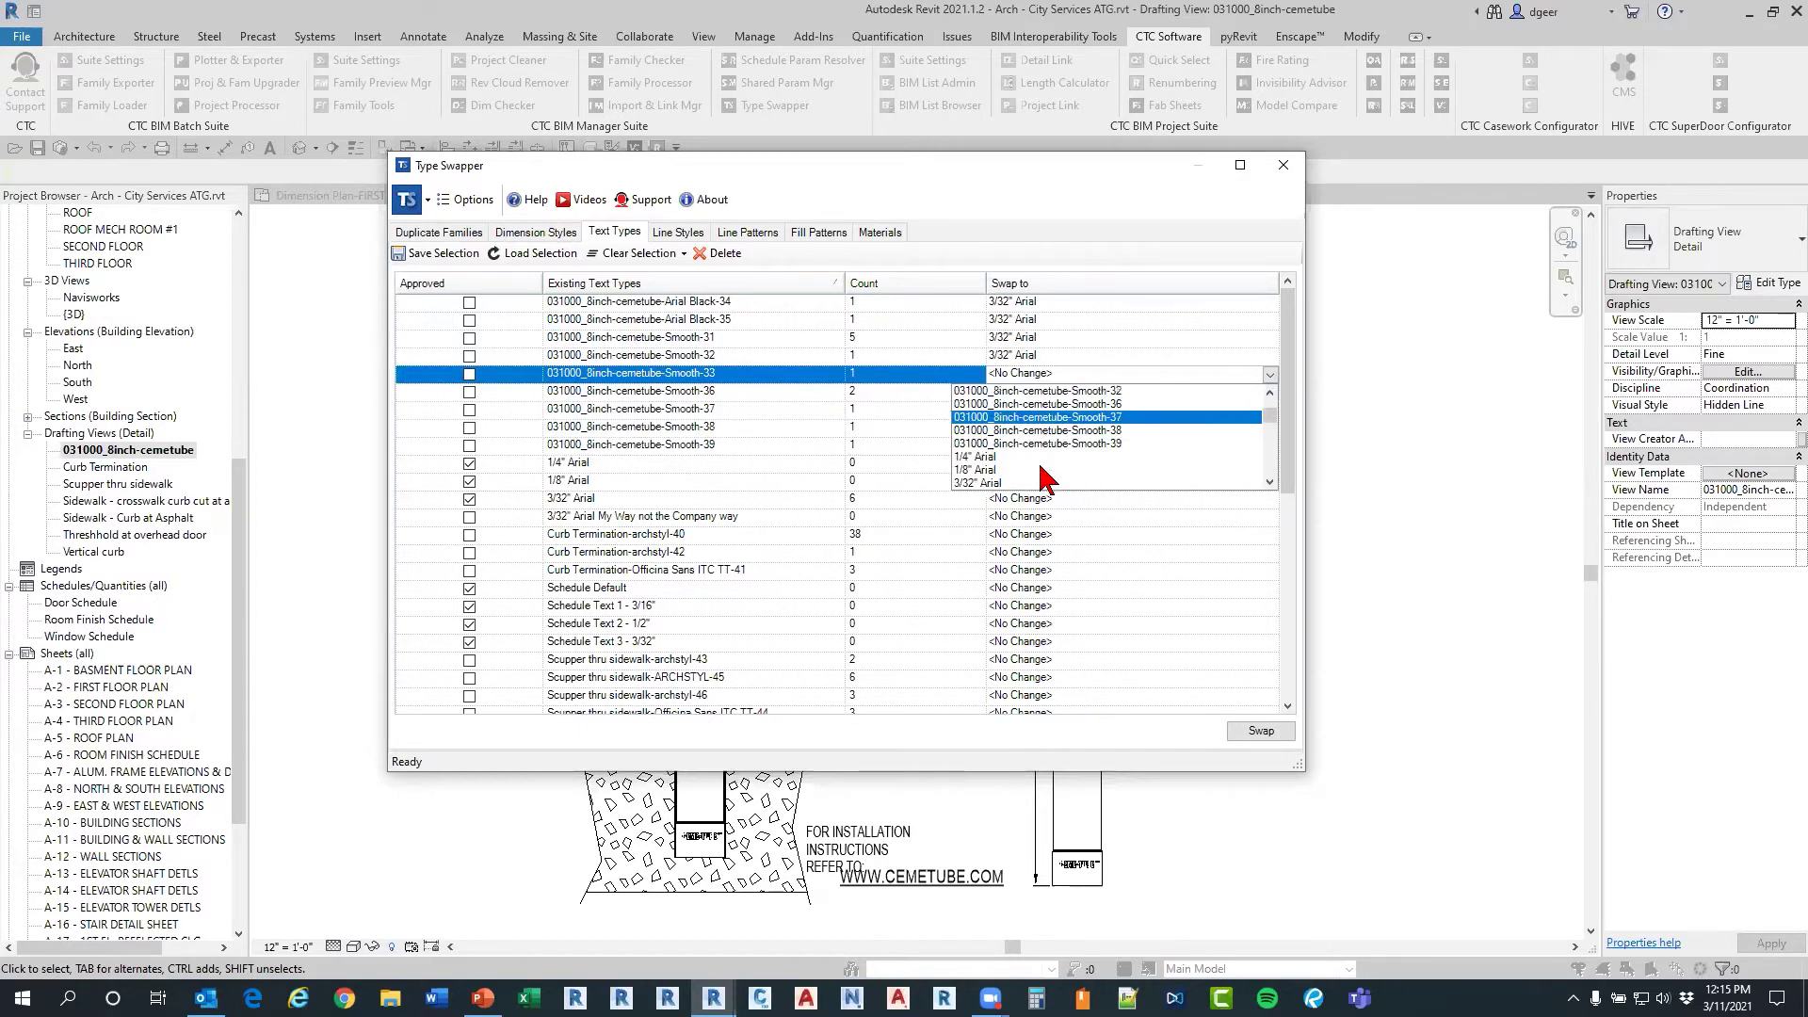
click(996, 433)
click(1042, 392)
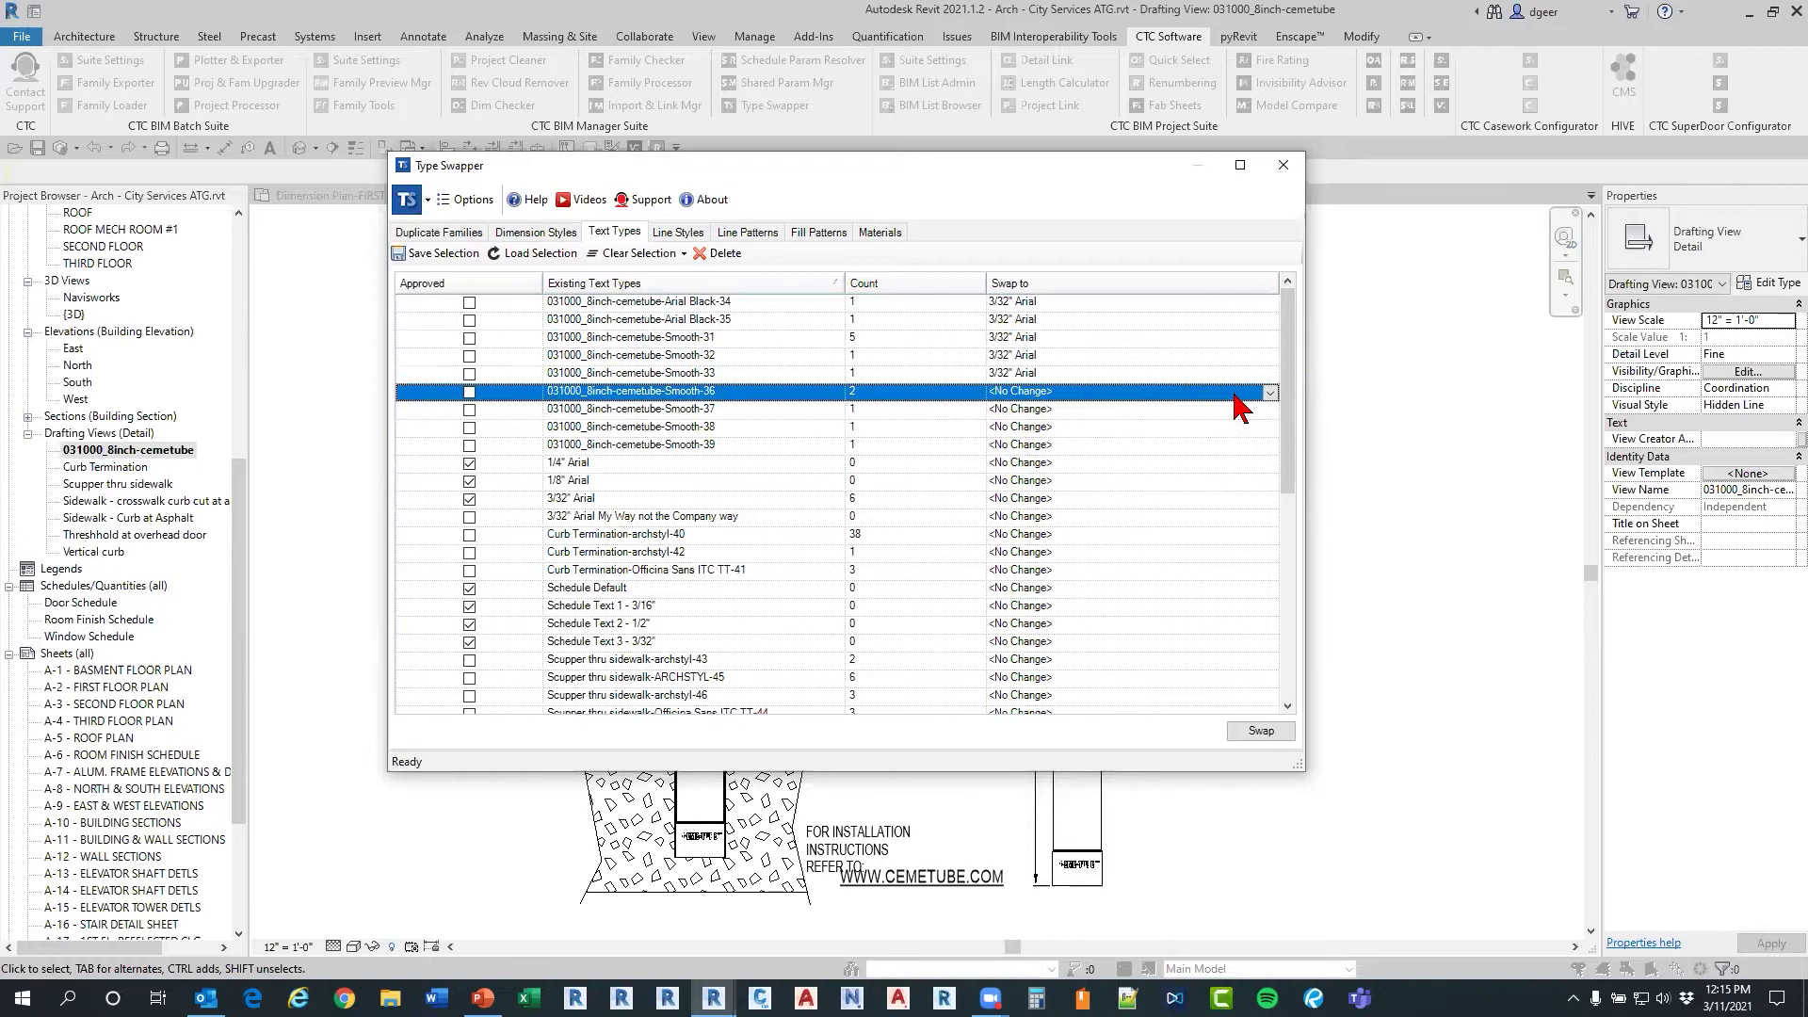
click(1271, 393)
scroll(1201, 438, down, 3)
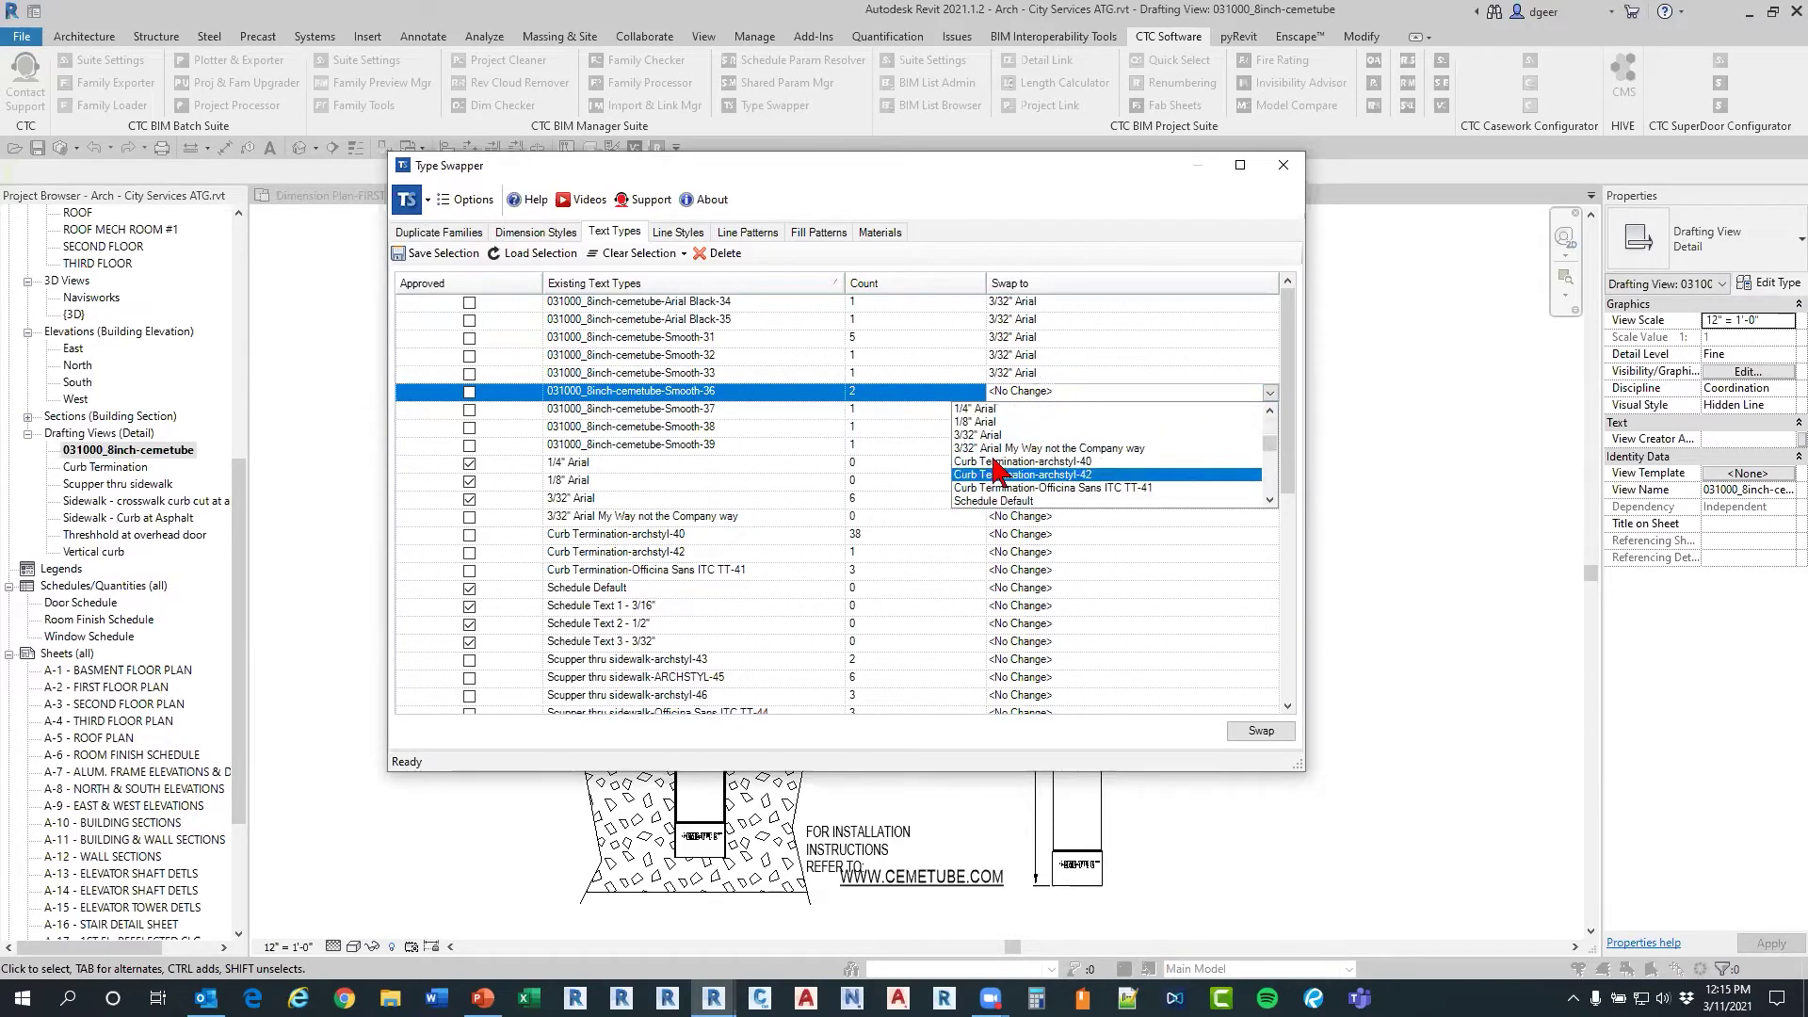
click(992, 435)
Step: Set the text type 031000_8inch-cemetube-Smooth-37 to swap to 3/32" Arial
click(1120, 411)
click(1270, 410)
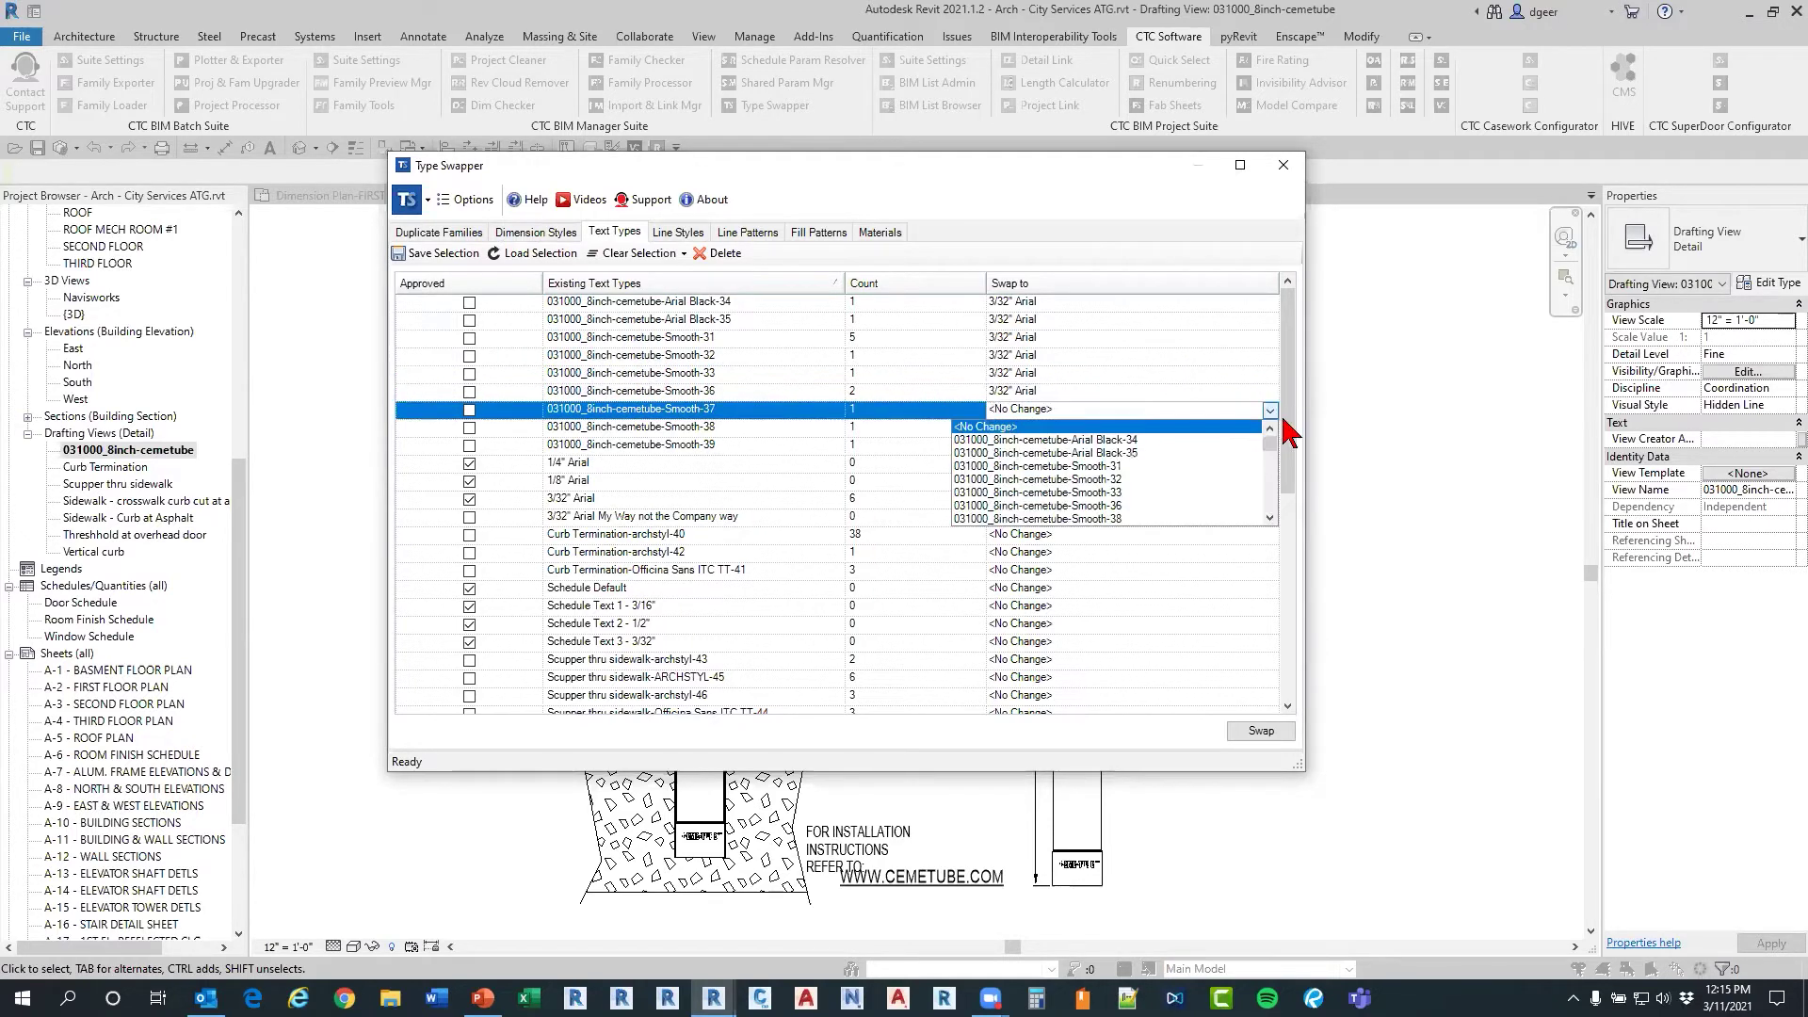
scroll(1036, 499, down, 3)
click(989, 450)
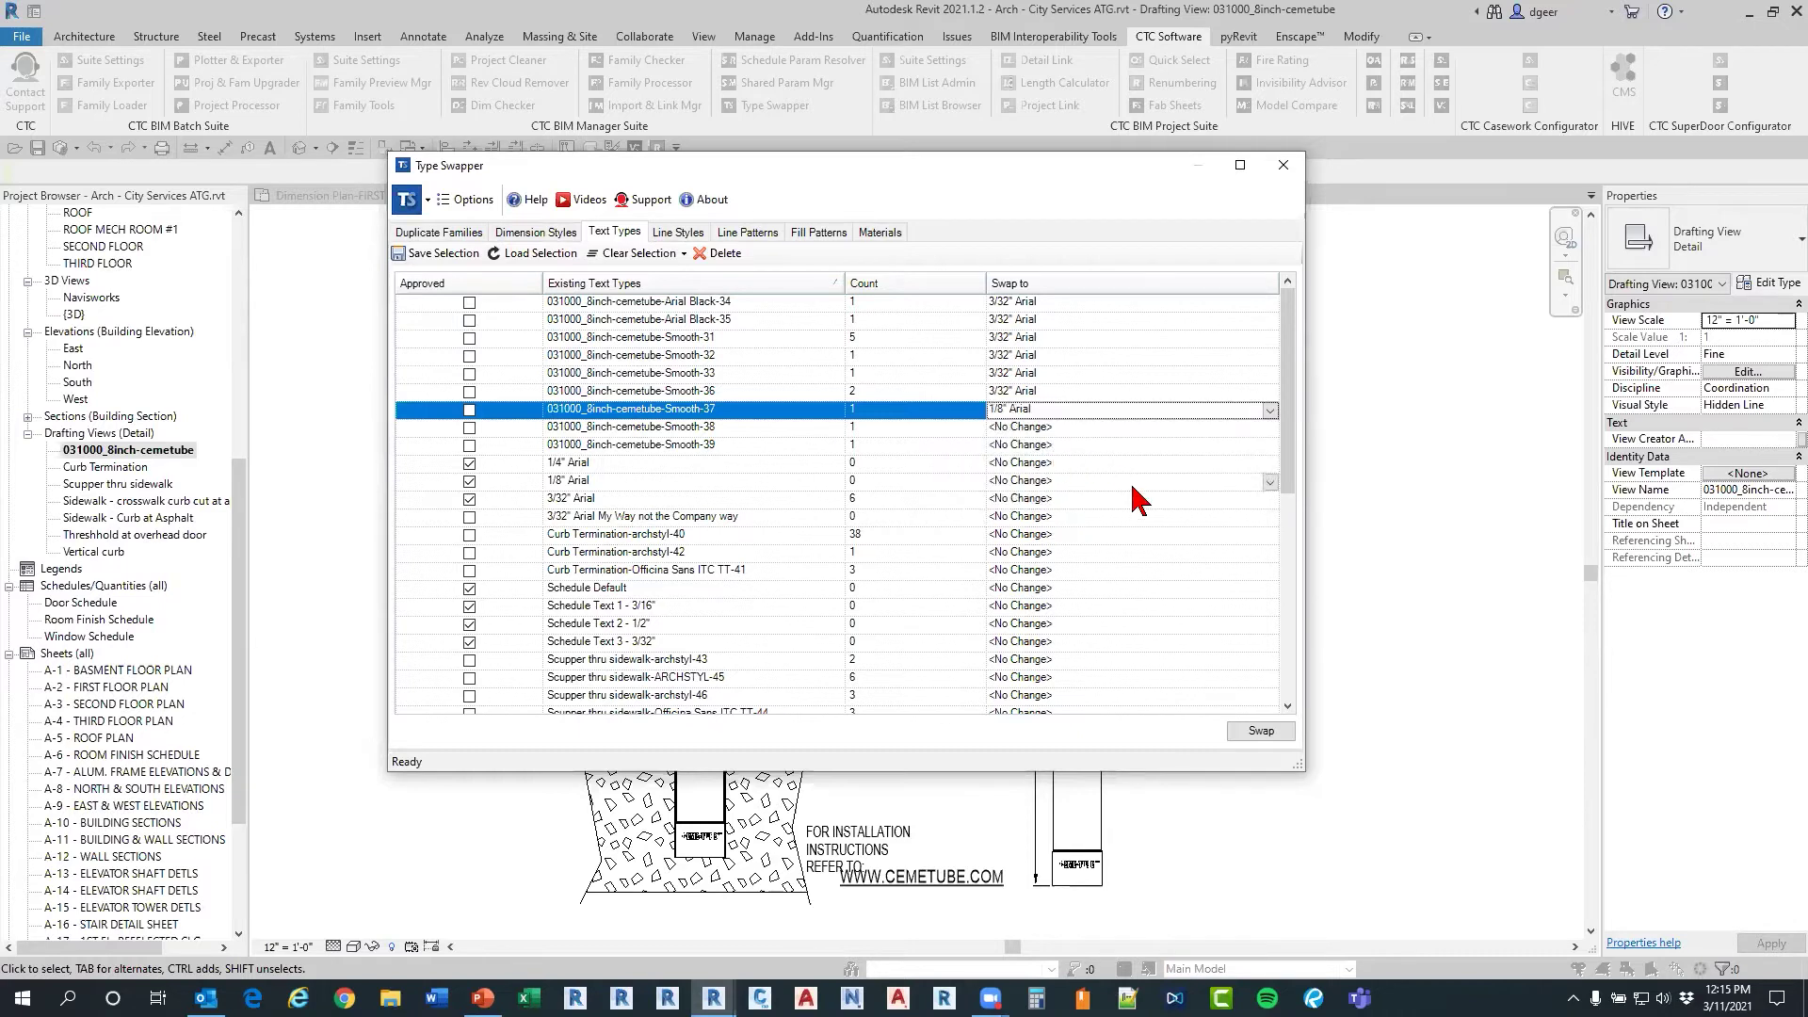
click(1271, 411)
click(1158, 412)
click(1158, 412)
click(1033, 441)
click(702, 415)
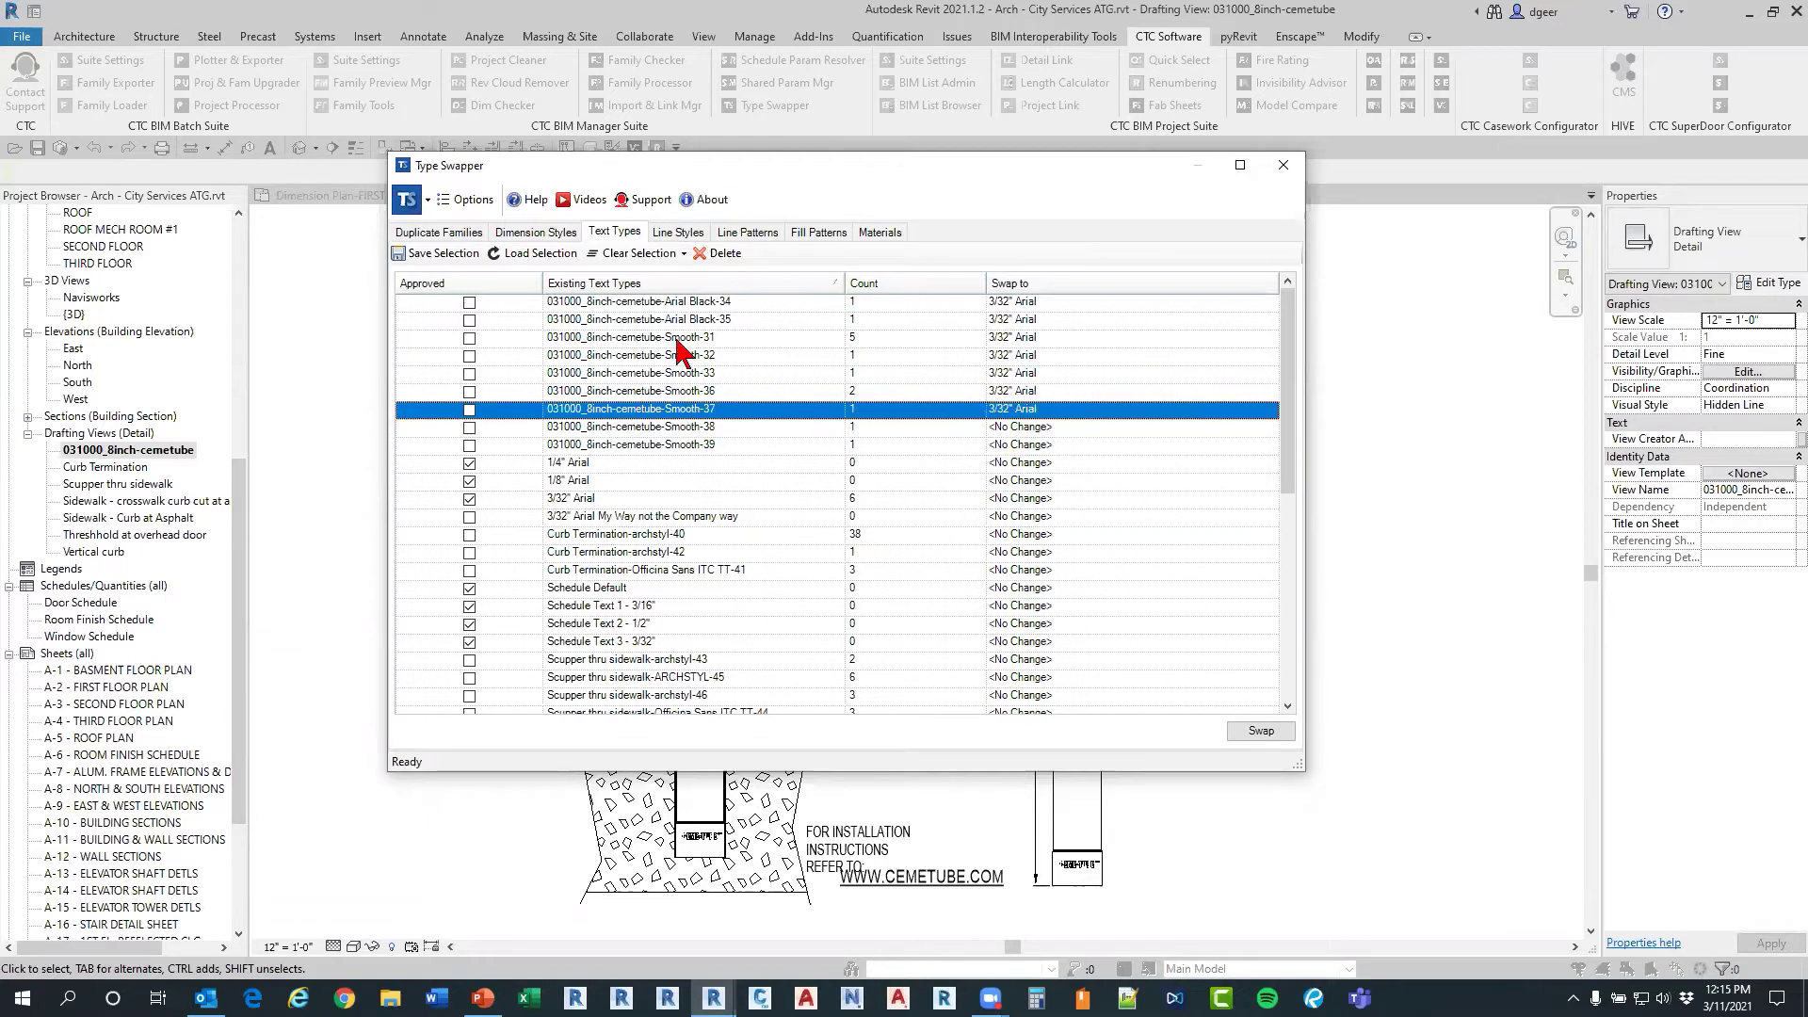
Step: Set the text type 031000_8inch-cemetube-Smooth-38 to swap to 3/32" Arial
click(666, 433)
click(1269, 429)
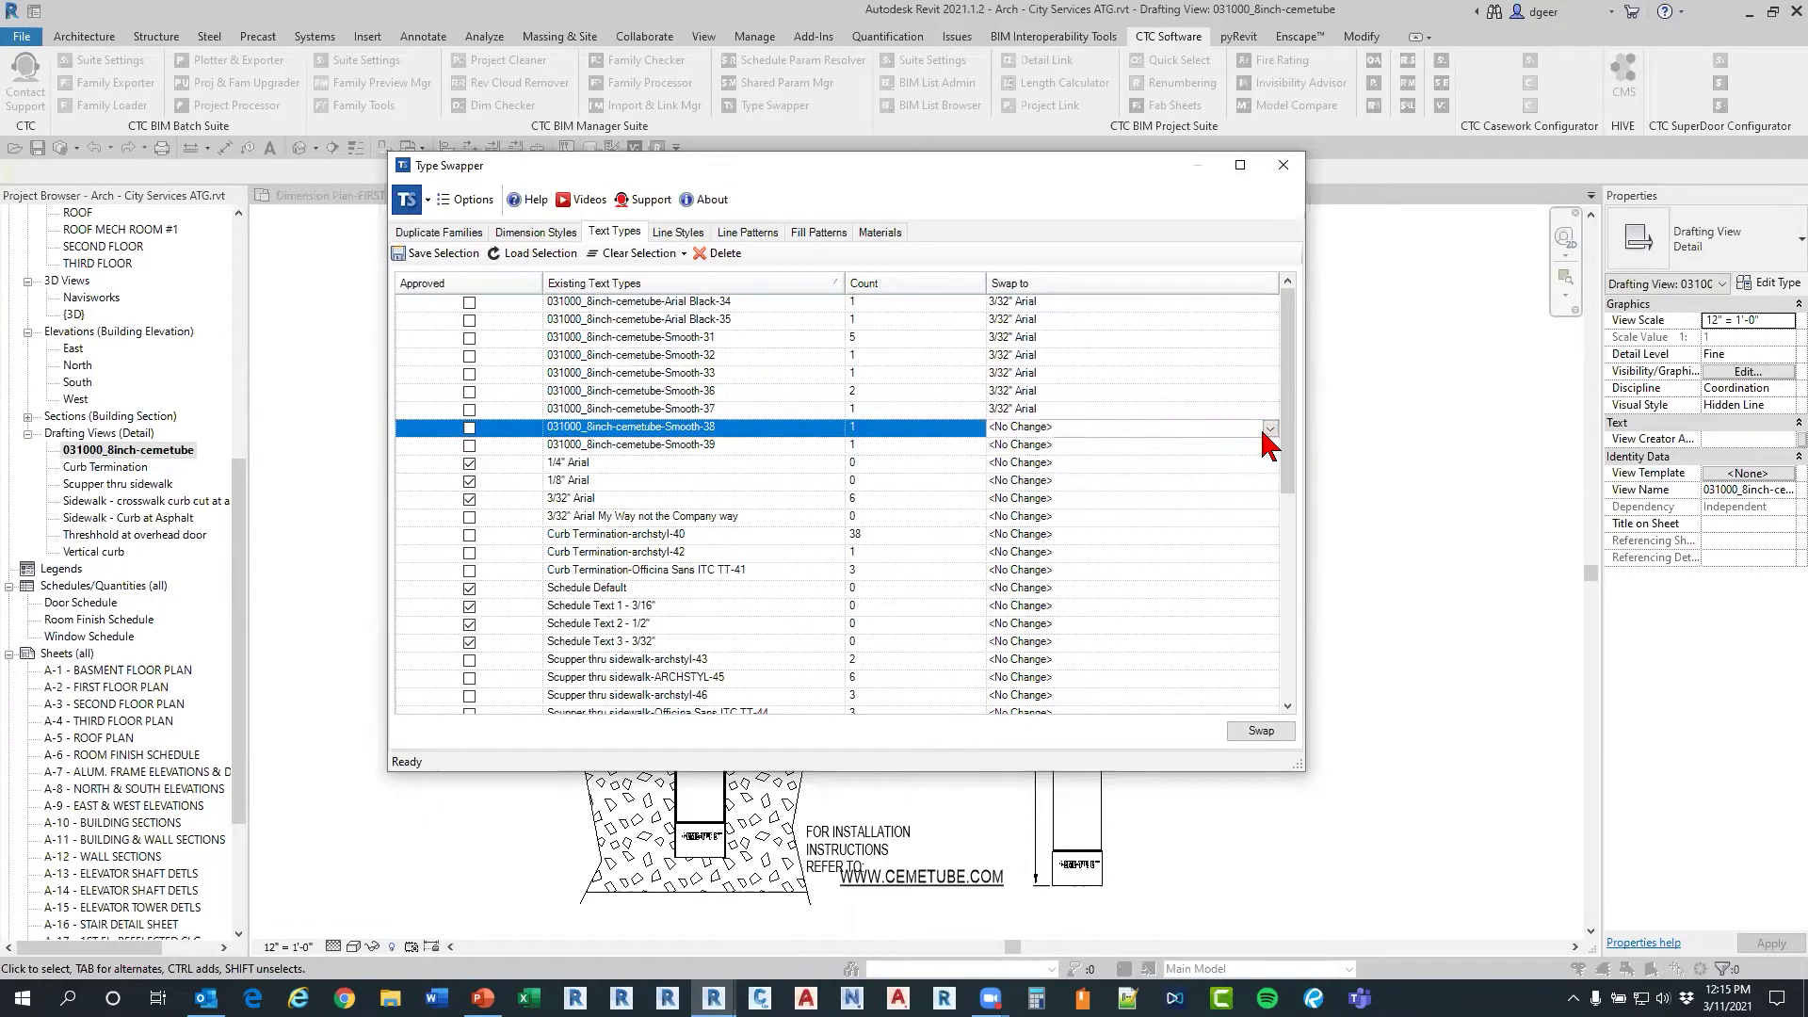
scroll(1046, 481, down, 3)
click(1069, 472)
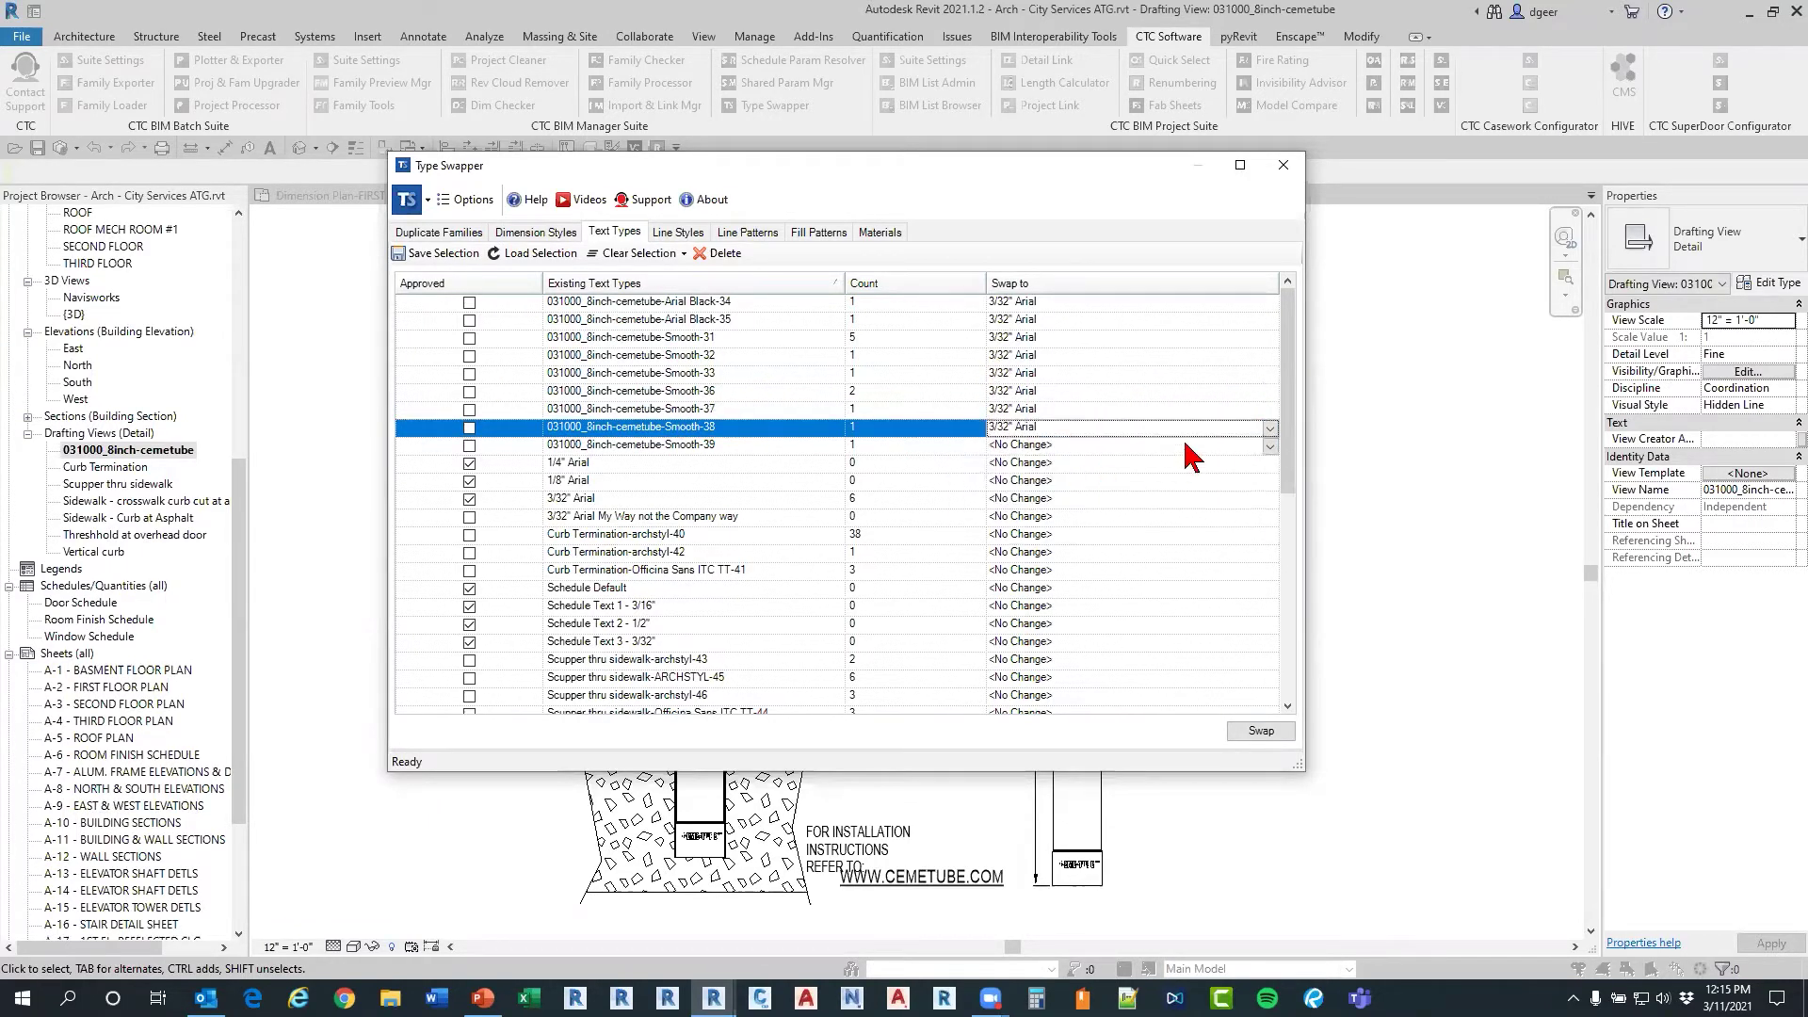
Step: Set the text type 031000_8inch-cemetube-Smooth-39 to swap to 3/32" Arial and run the text type swap
click(1278, 448)
click(1270, 445)
scroll(1149, 518, down, 3)
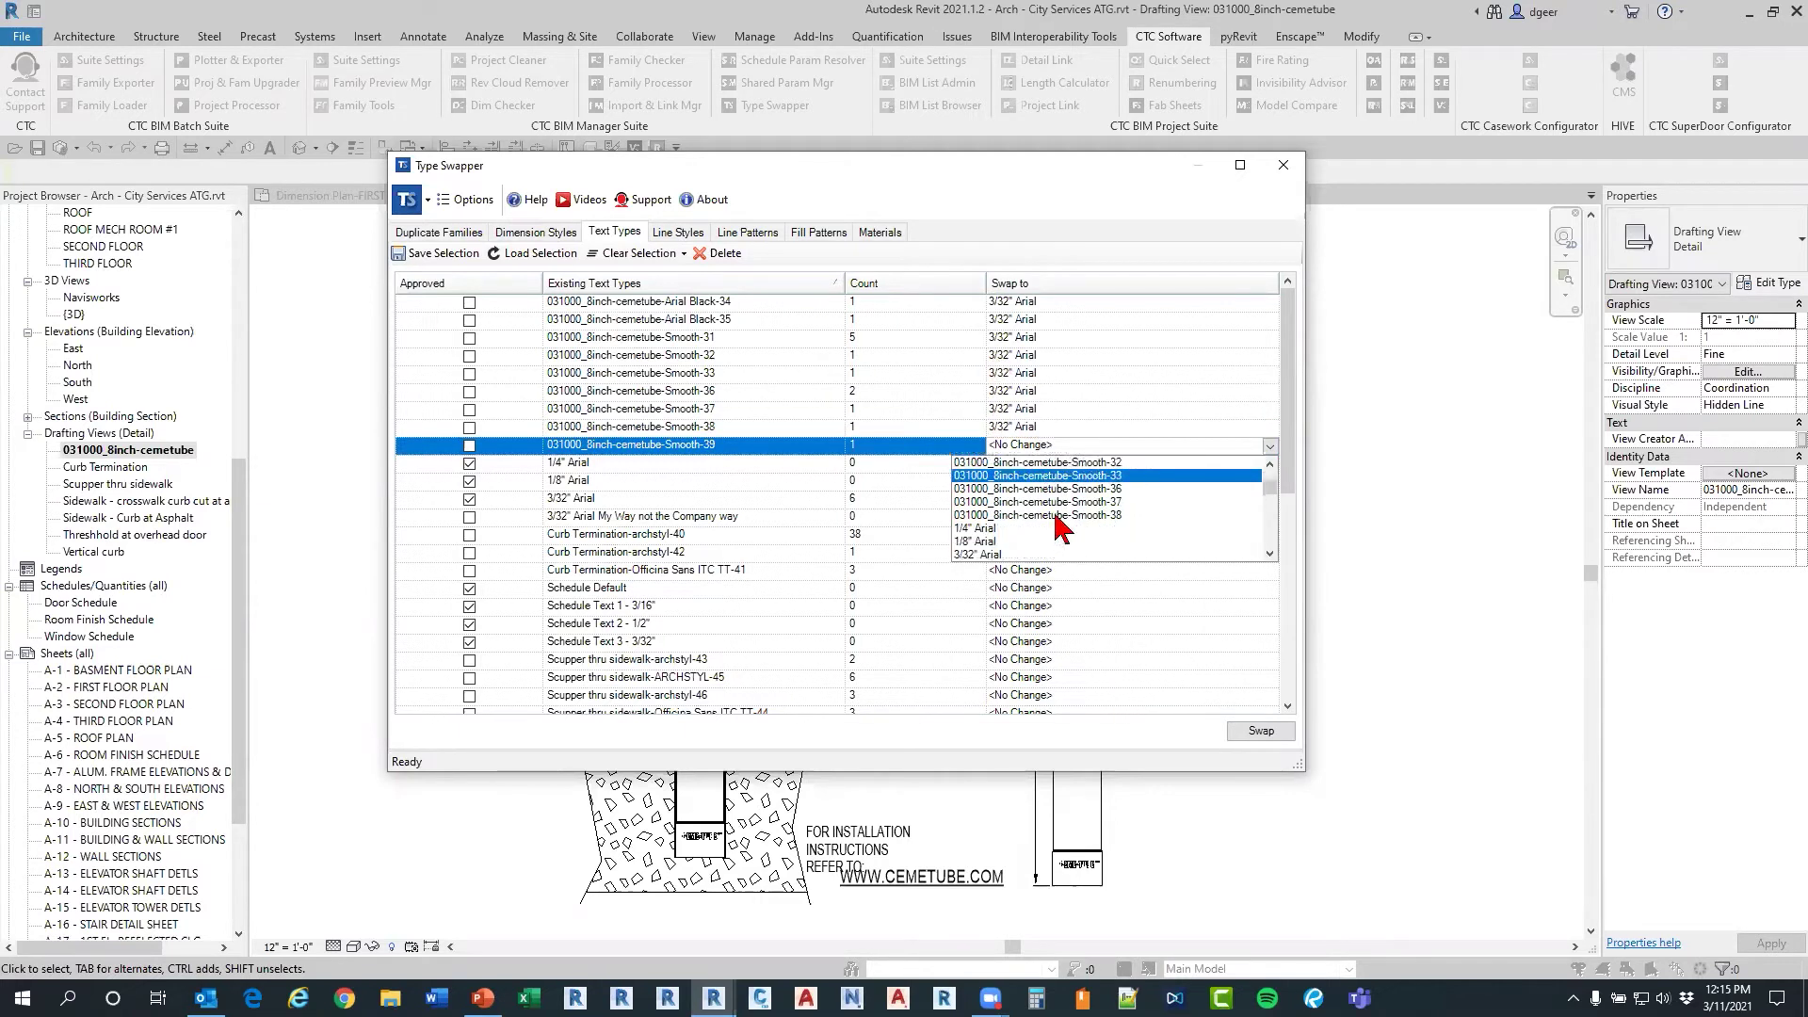
click(1005, 515)
click(1268, 446)
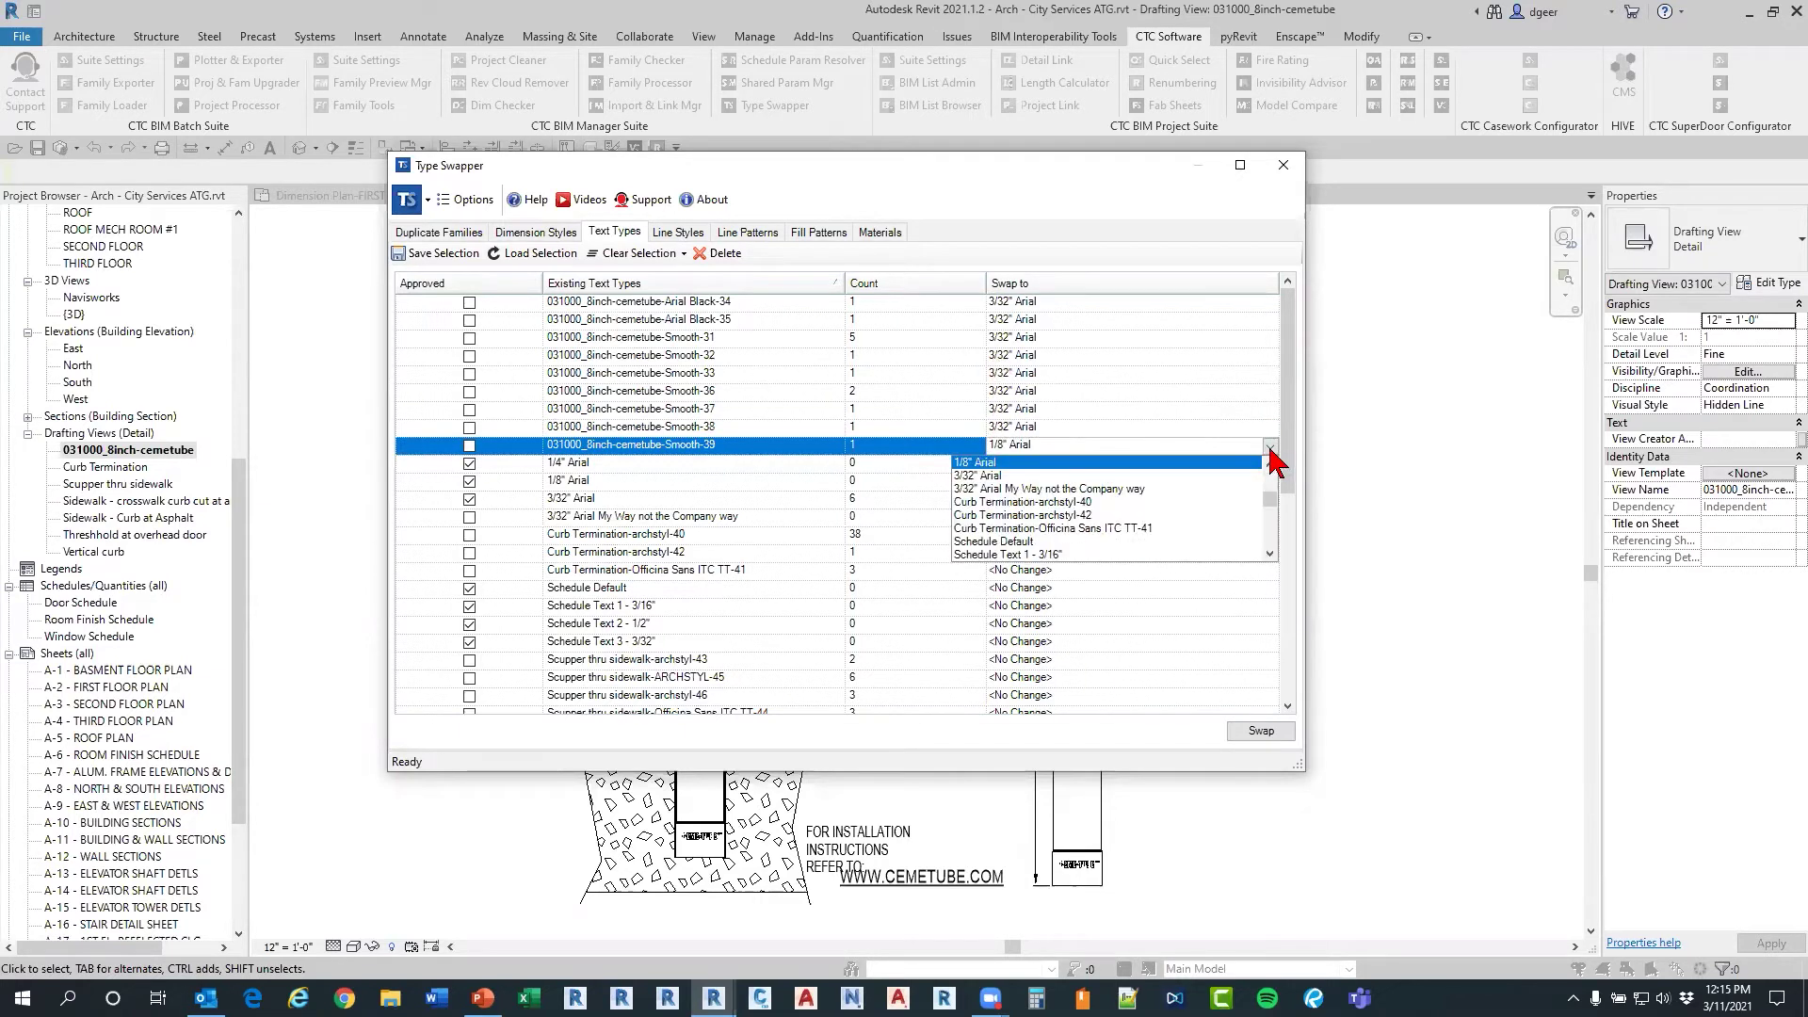
scroll(980, 528, up, 3)
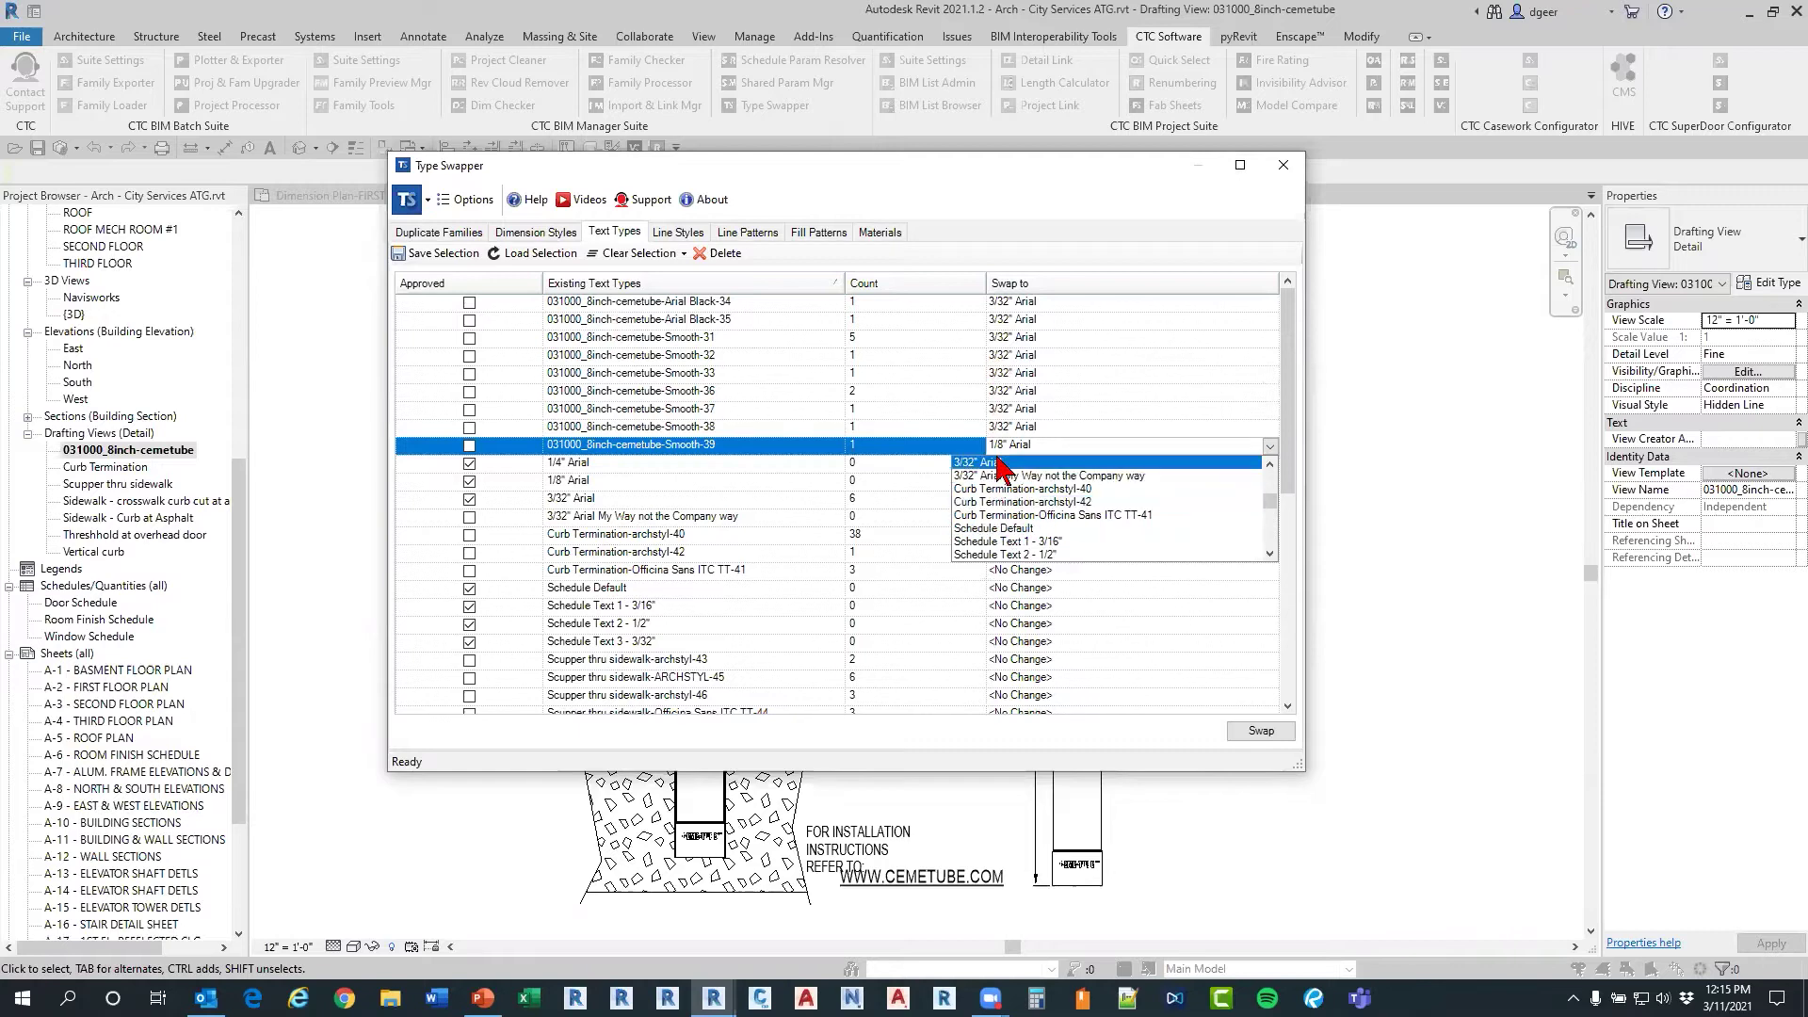
click(1036, 475)
click(1261, 731)
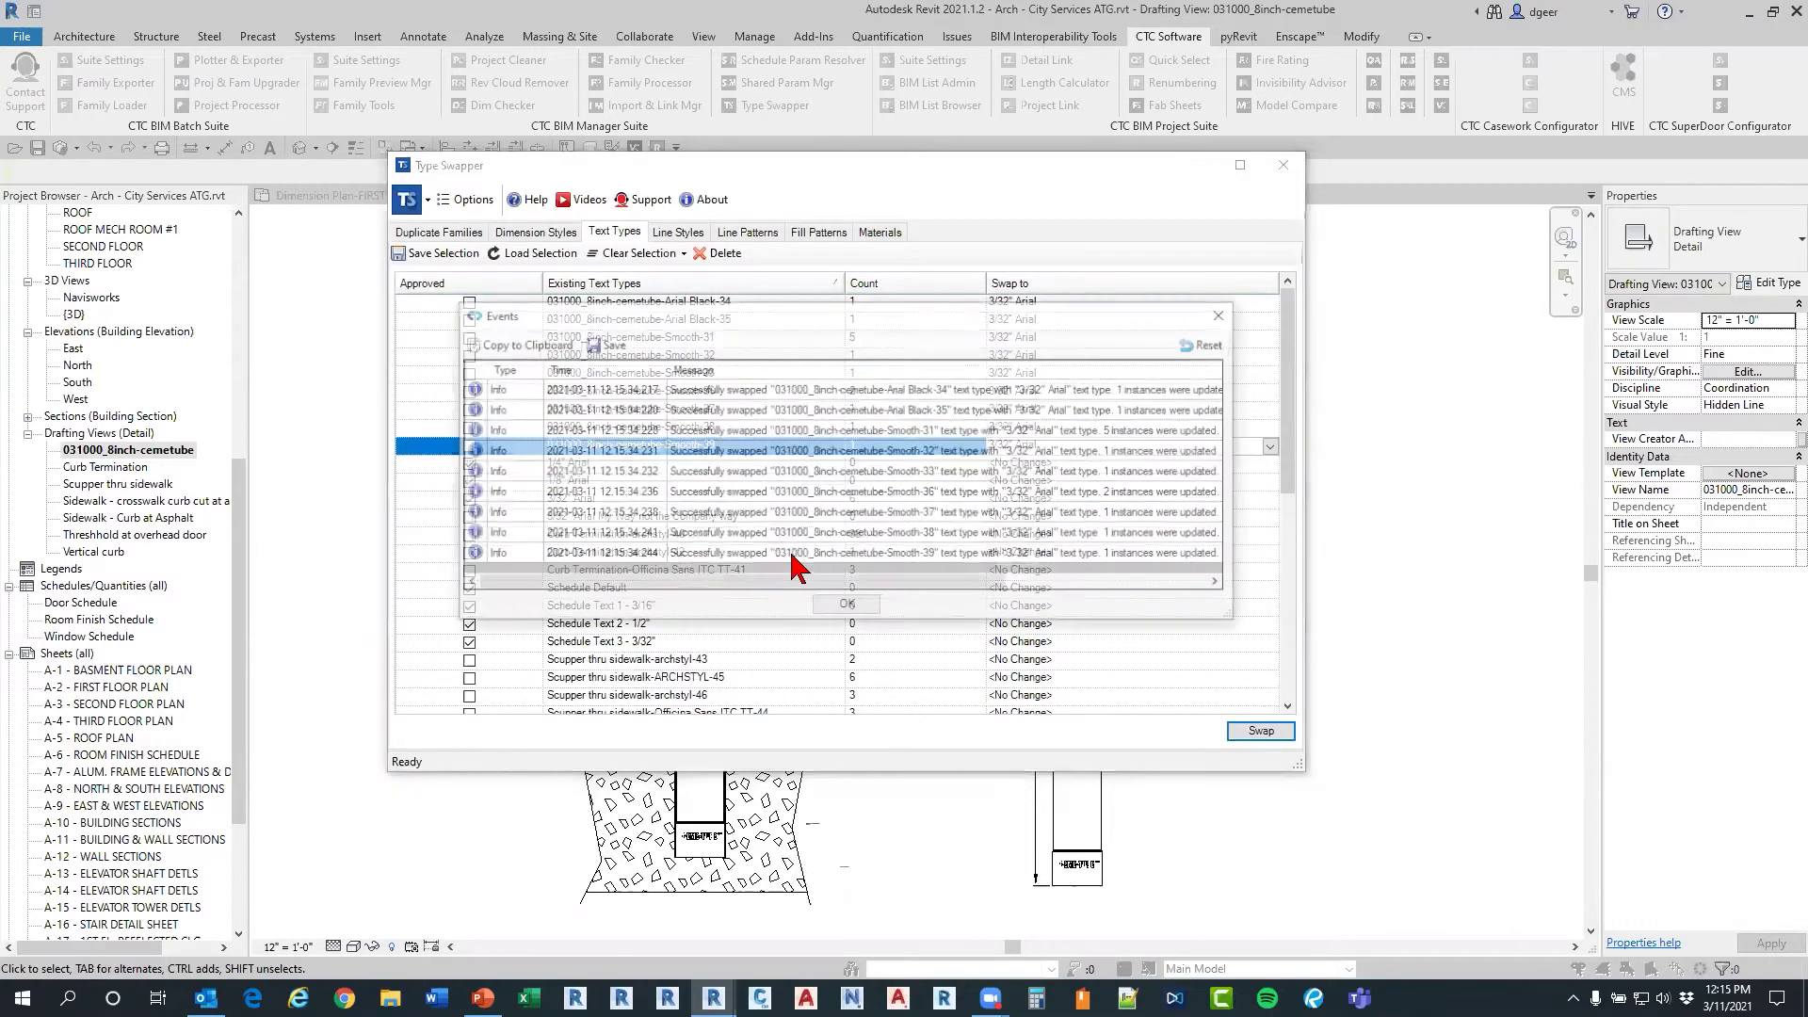
click(847, 606)
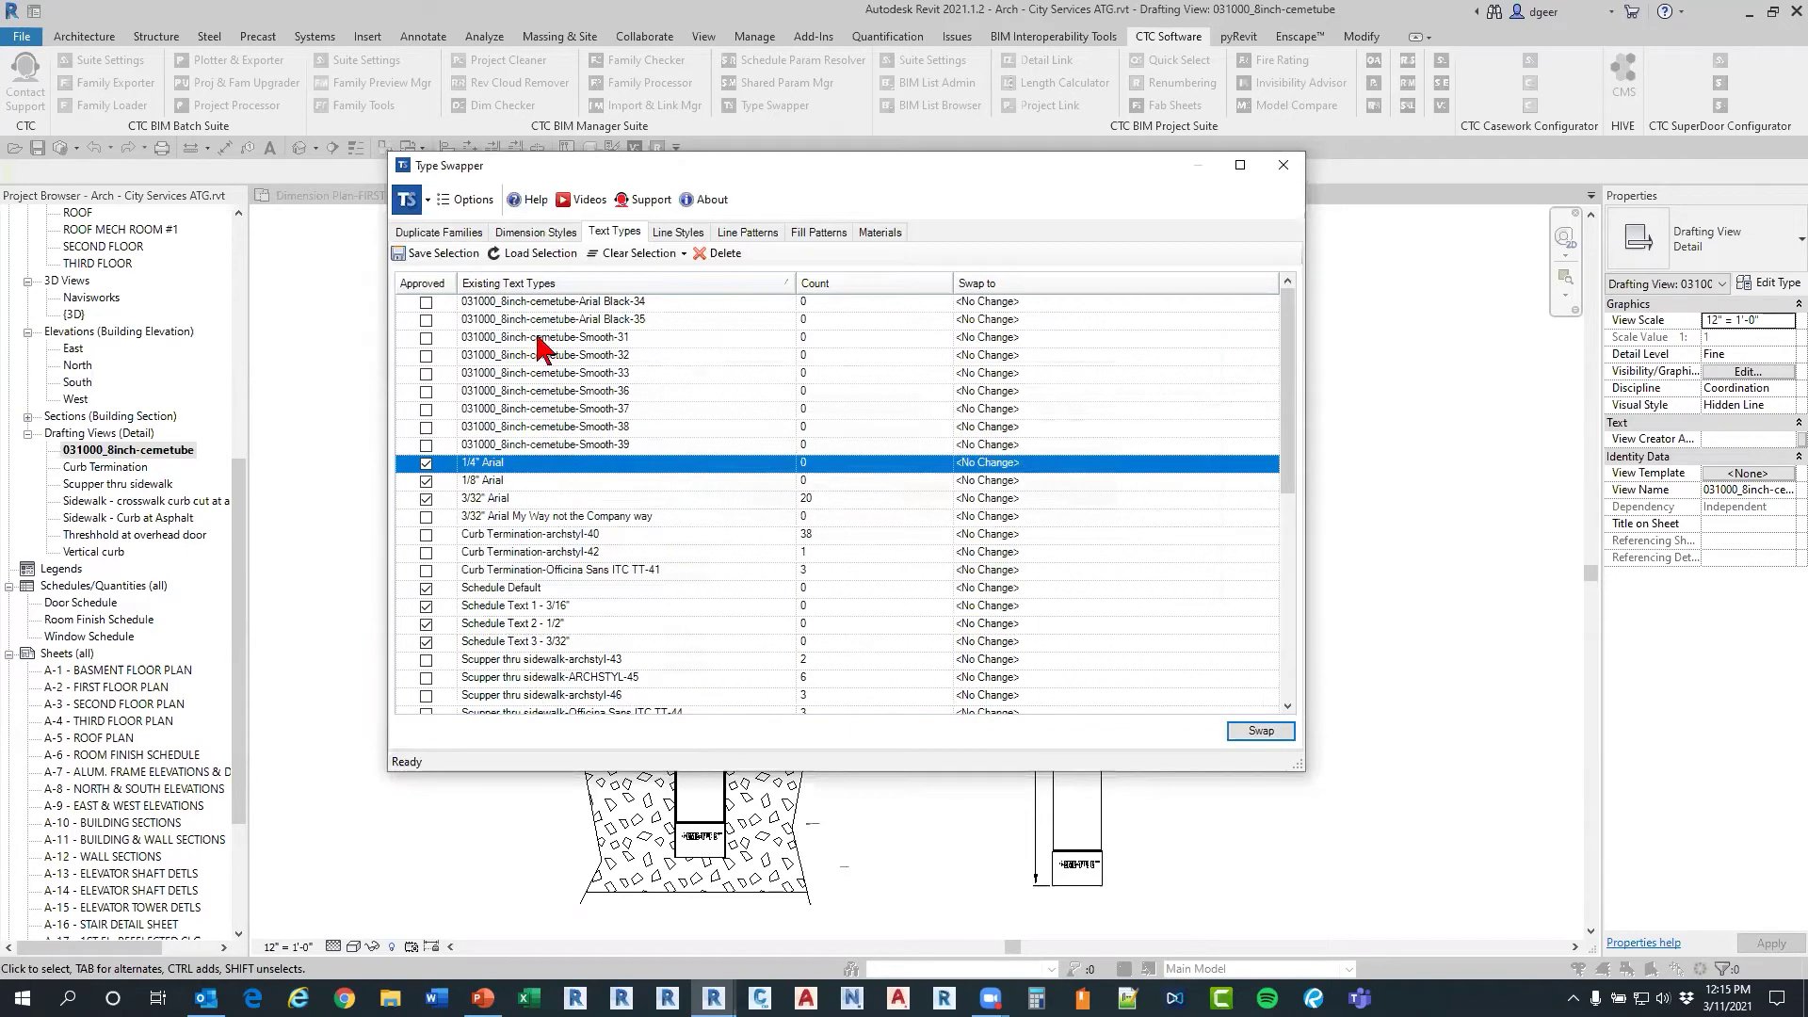
Step: Delete all the 031000_8inch-cemetube text types, from Arial Black-34 through Smooth-39, from the project
click(569, 443)
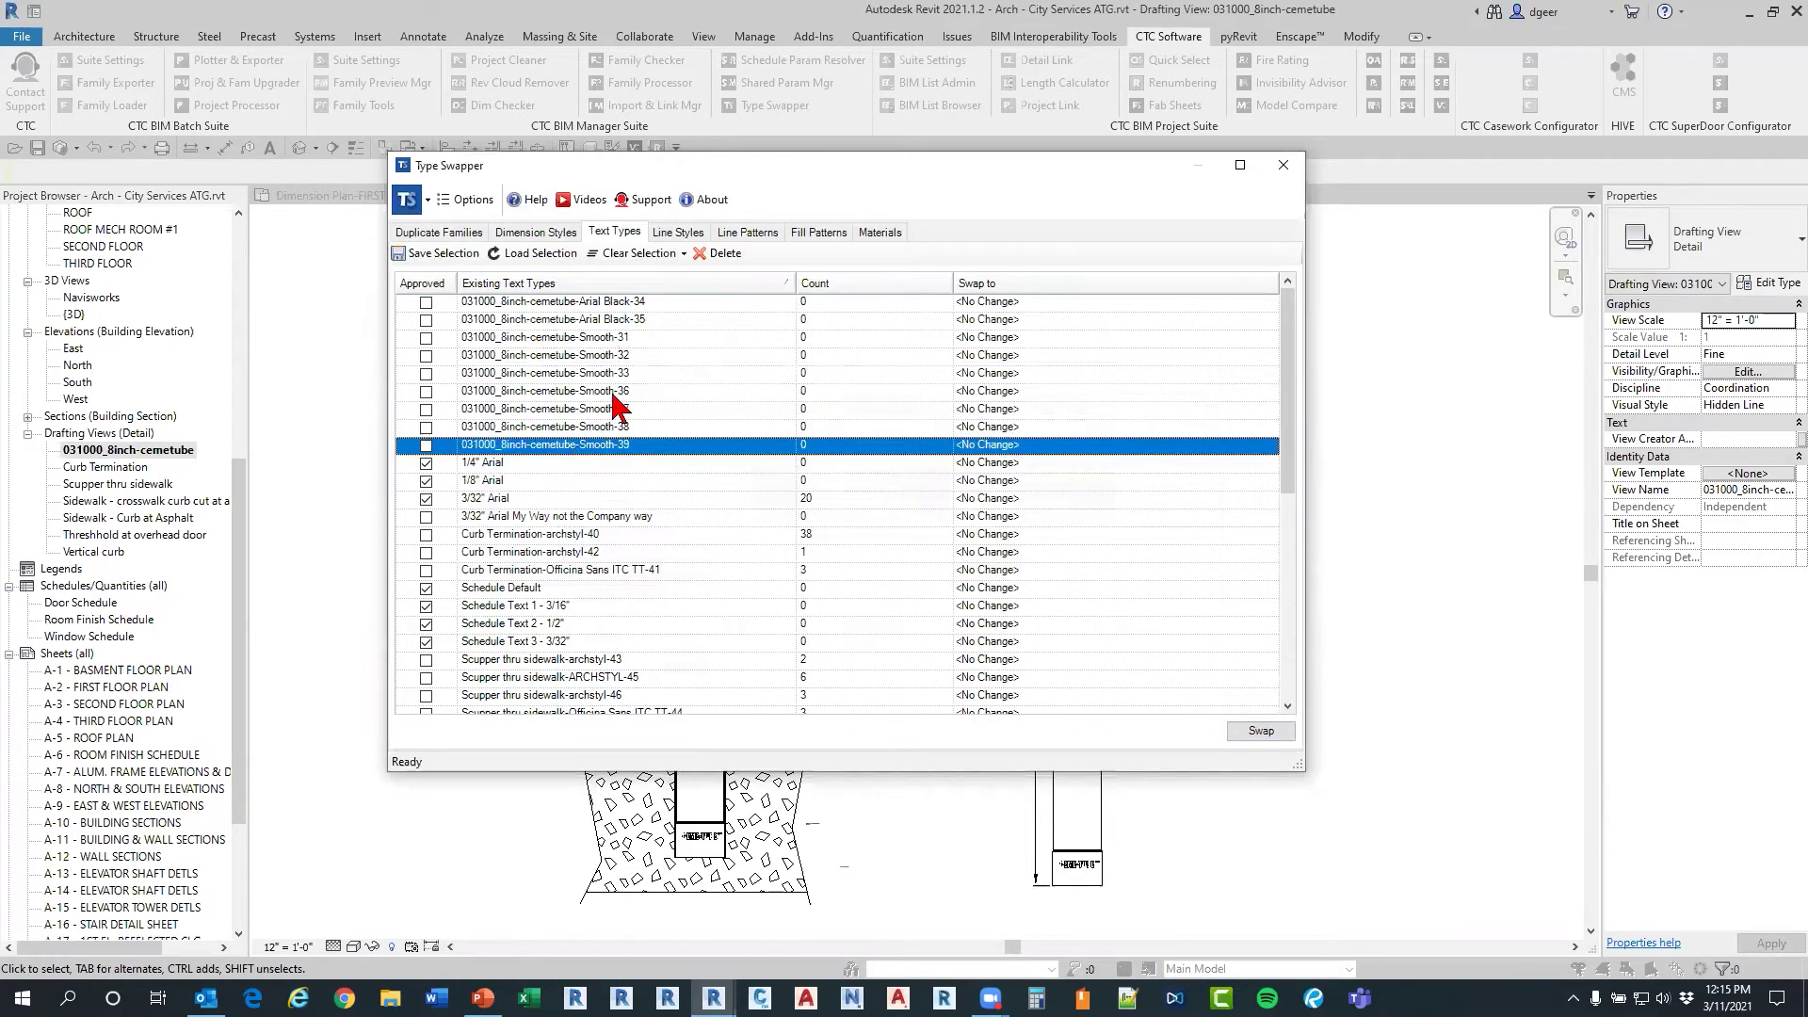
shift+click(566, 302)
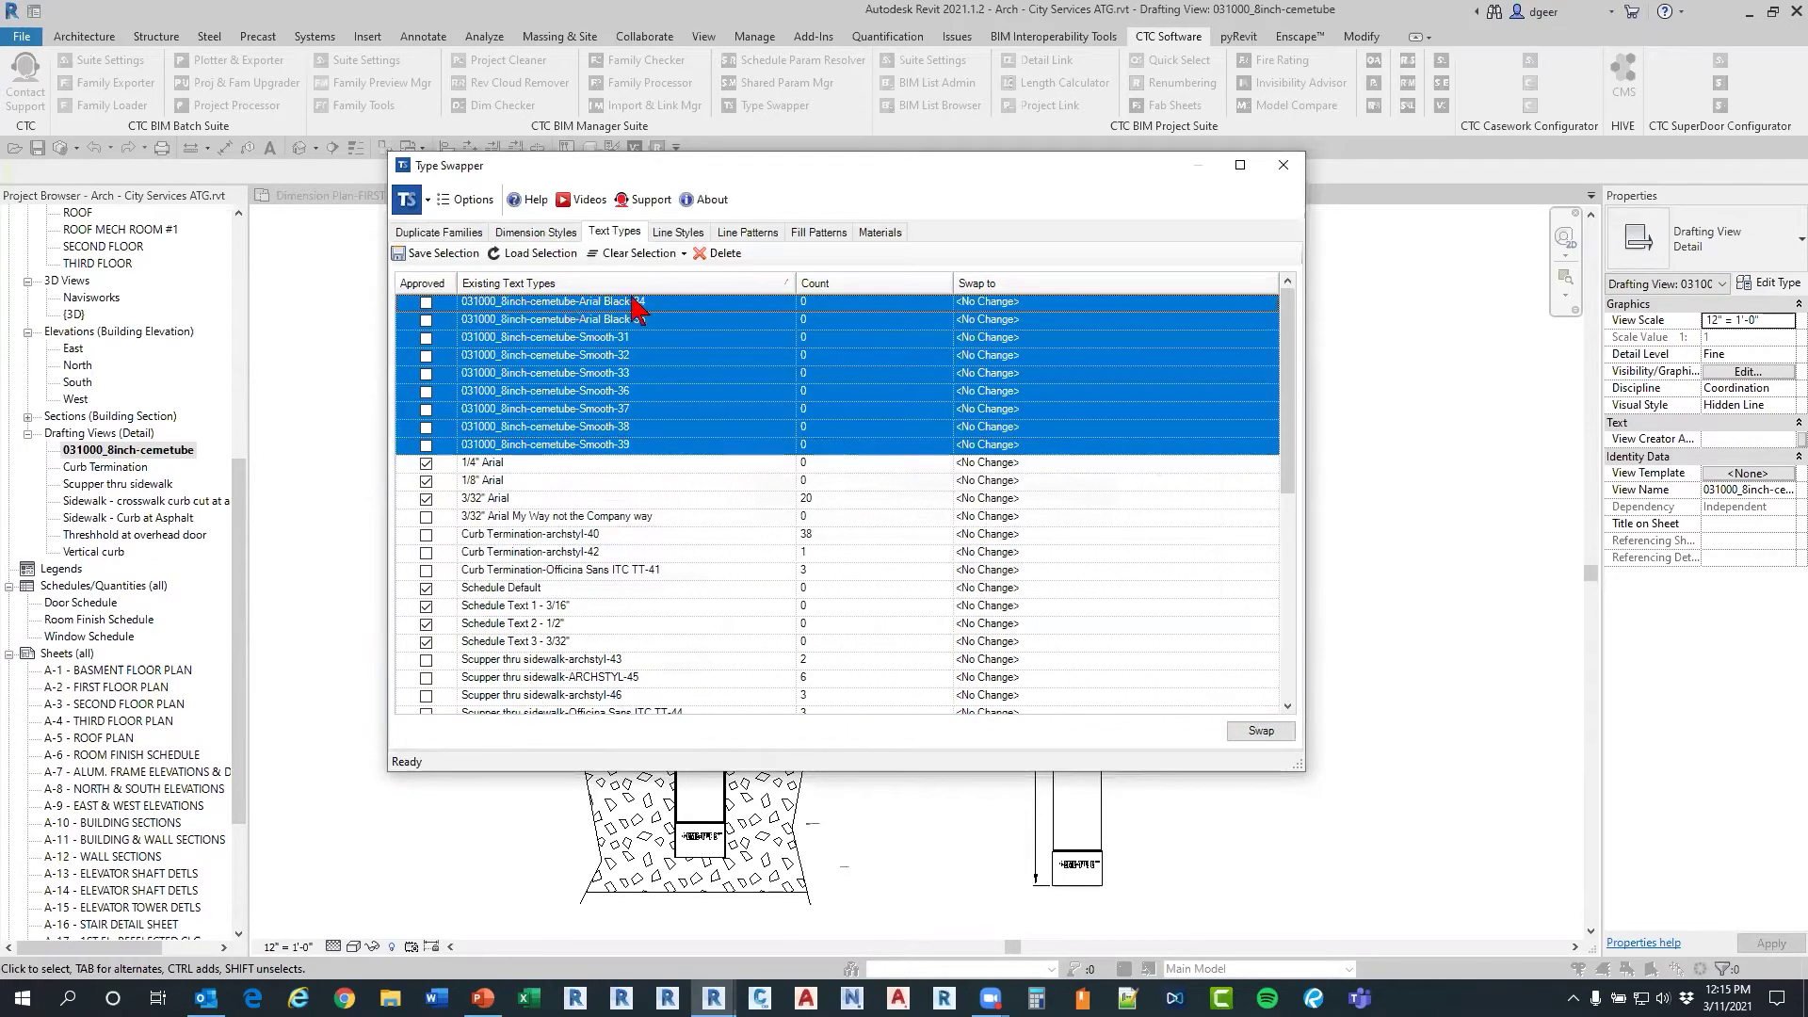
click(722, 254)
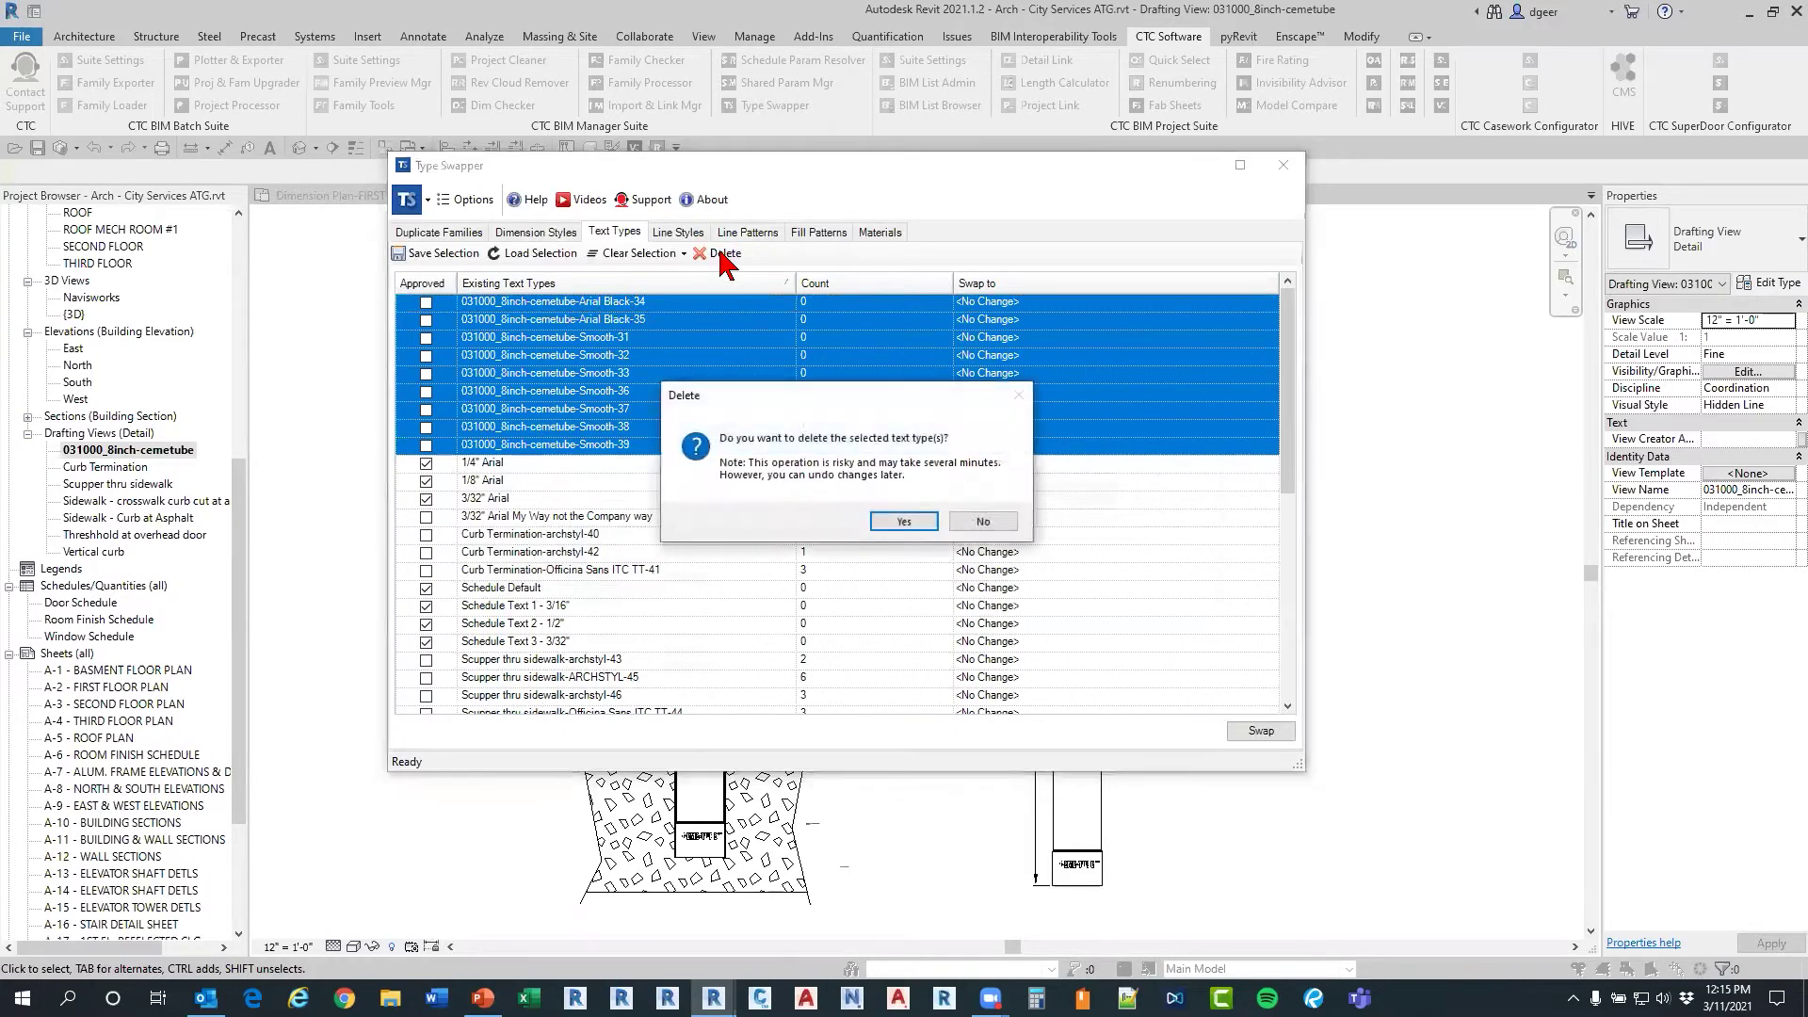
click(900, 522)
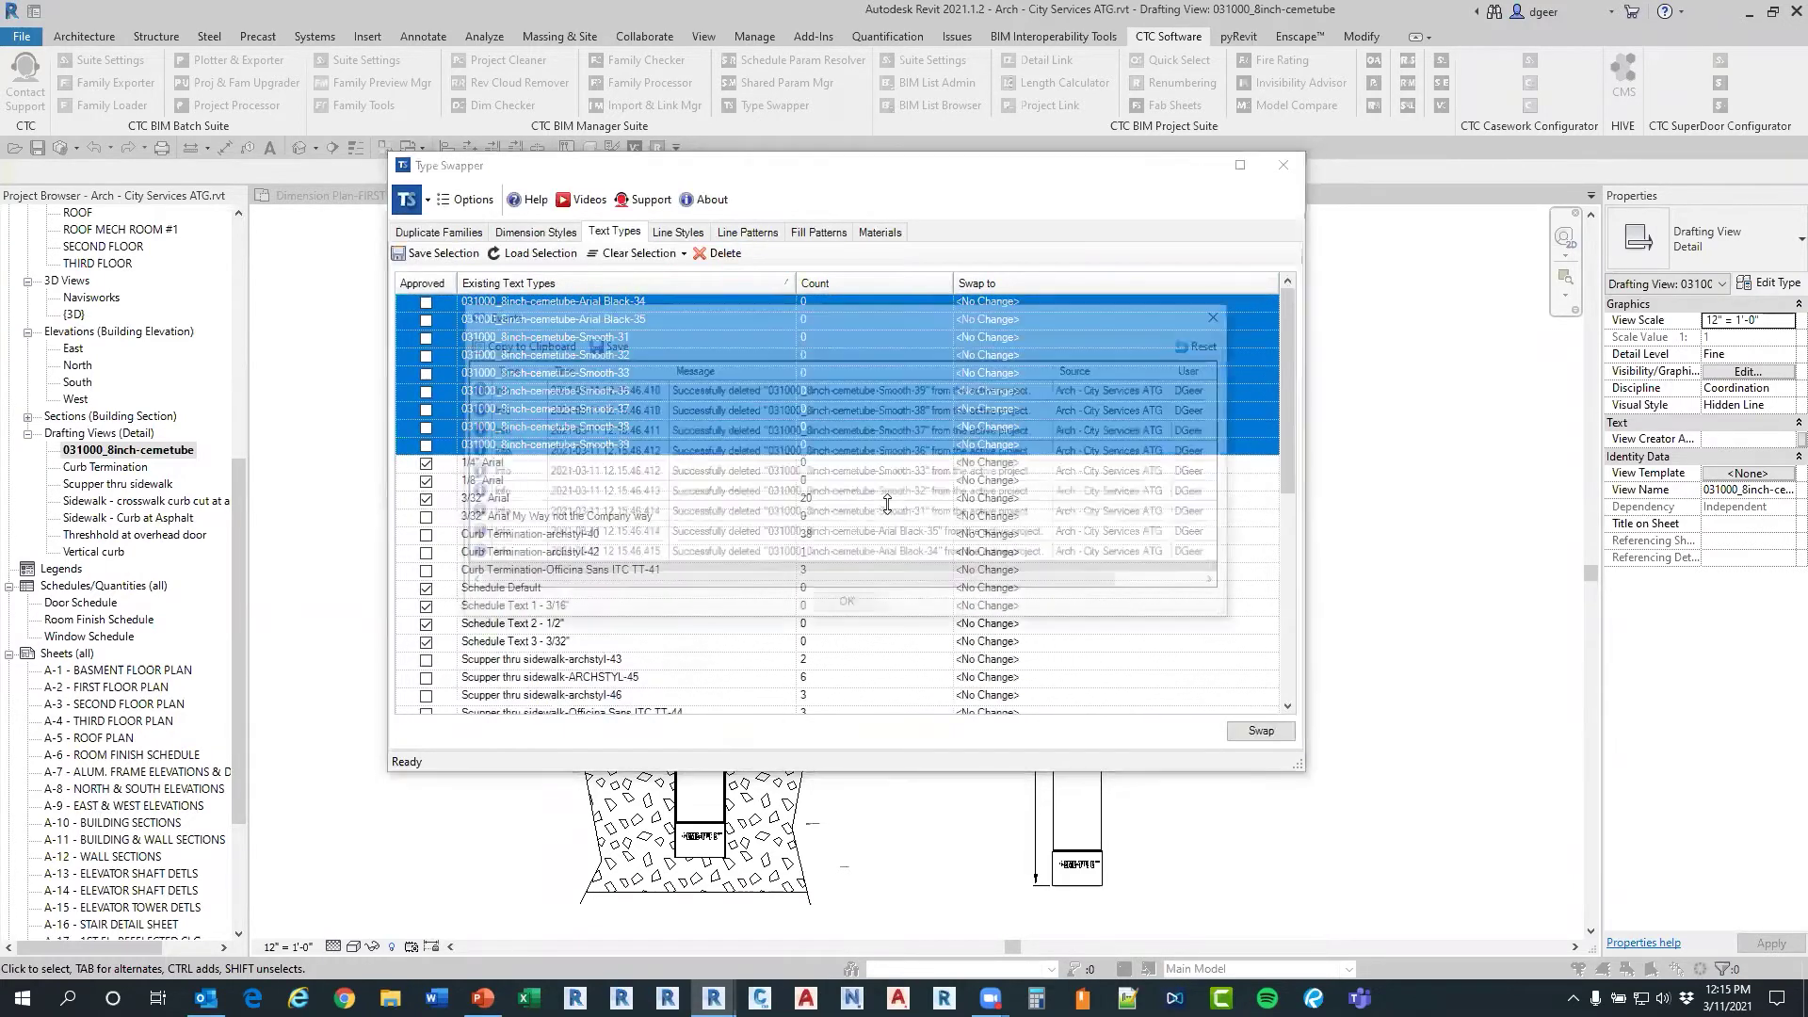
click(841, 608)
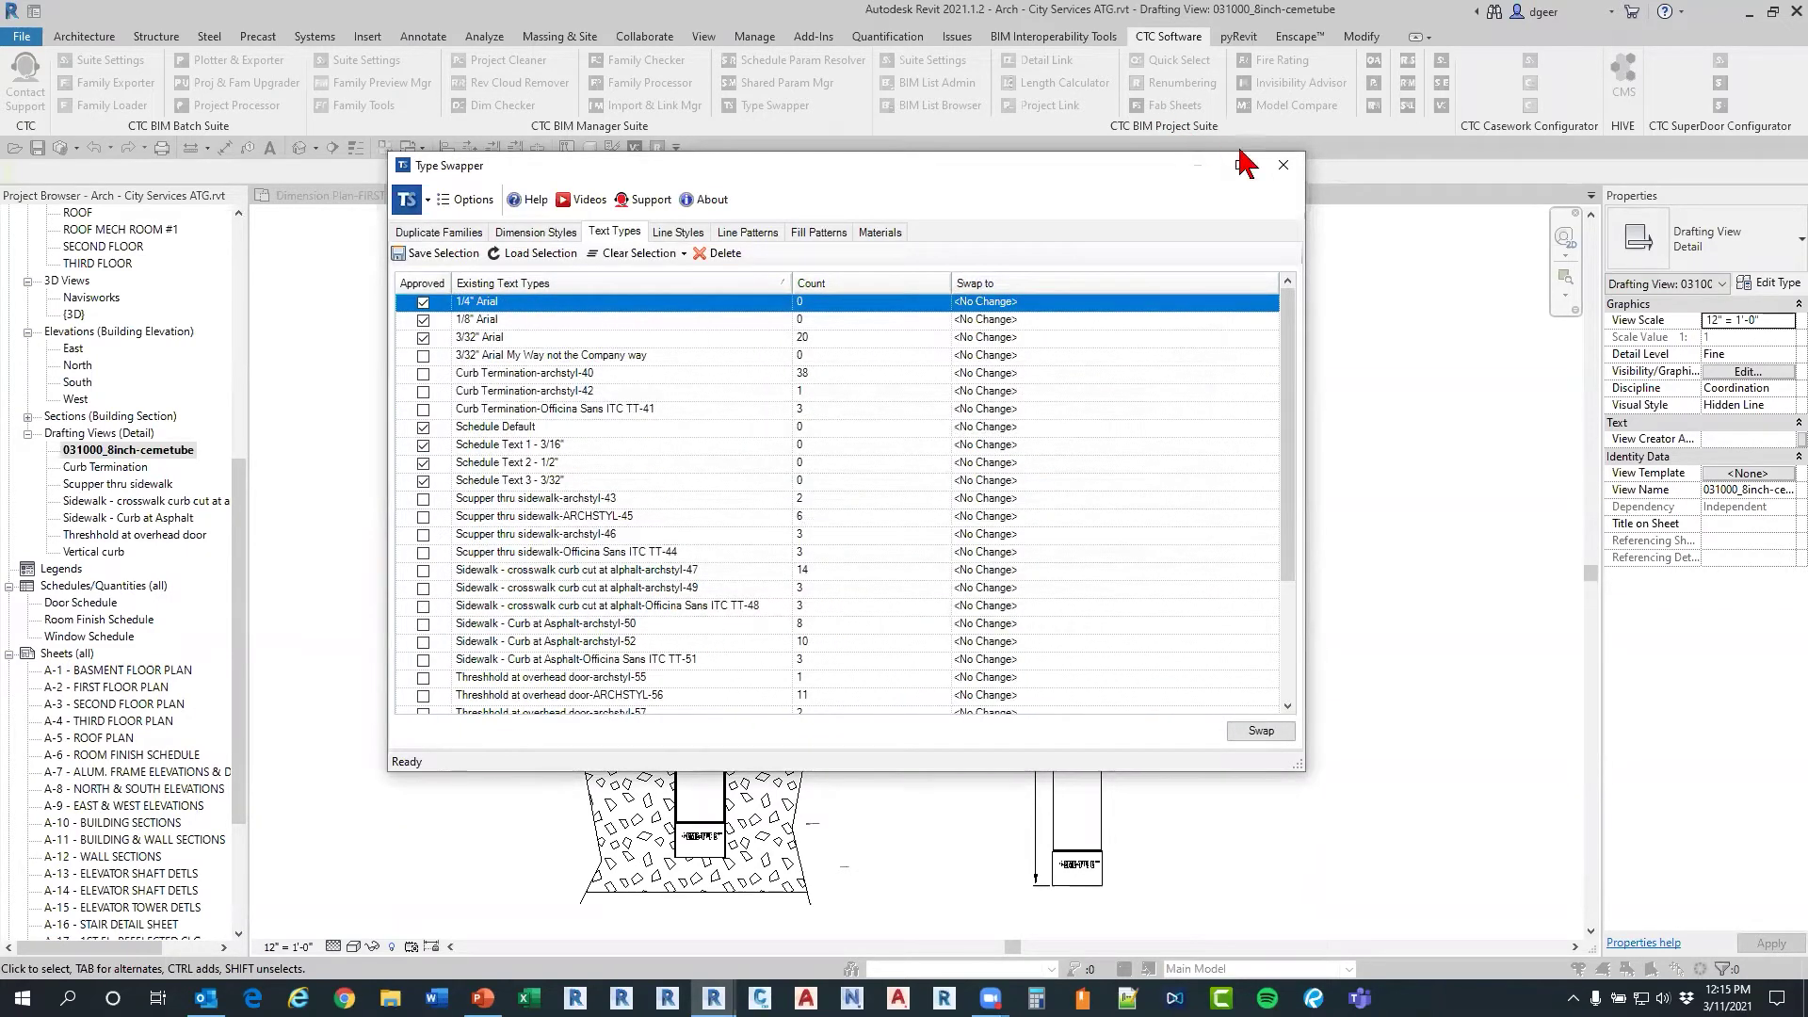
Step: Close Type Swapper and set the 031000_8inch-cemetube view scale to 1 1/2" = 1'-0", then check the dome cap note's text type
click(1282, 165)
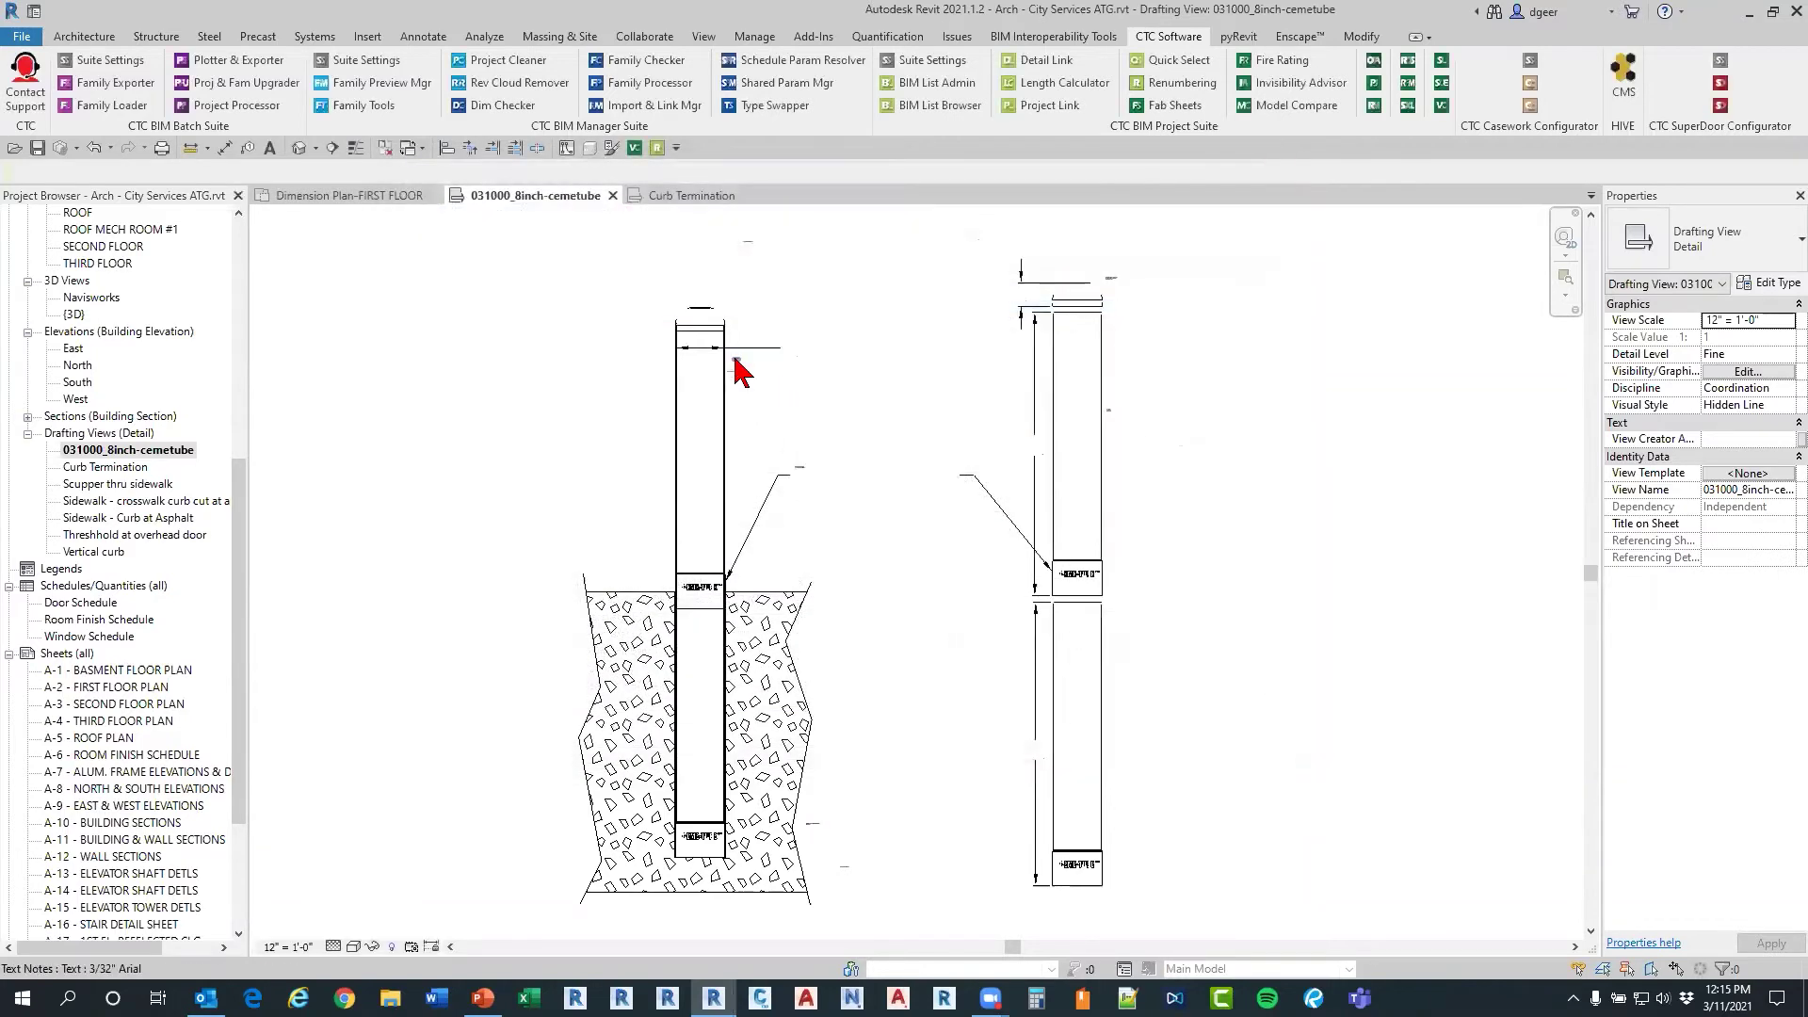
click(737, 360)
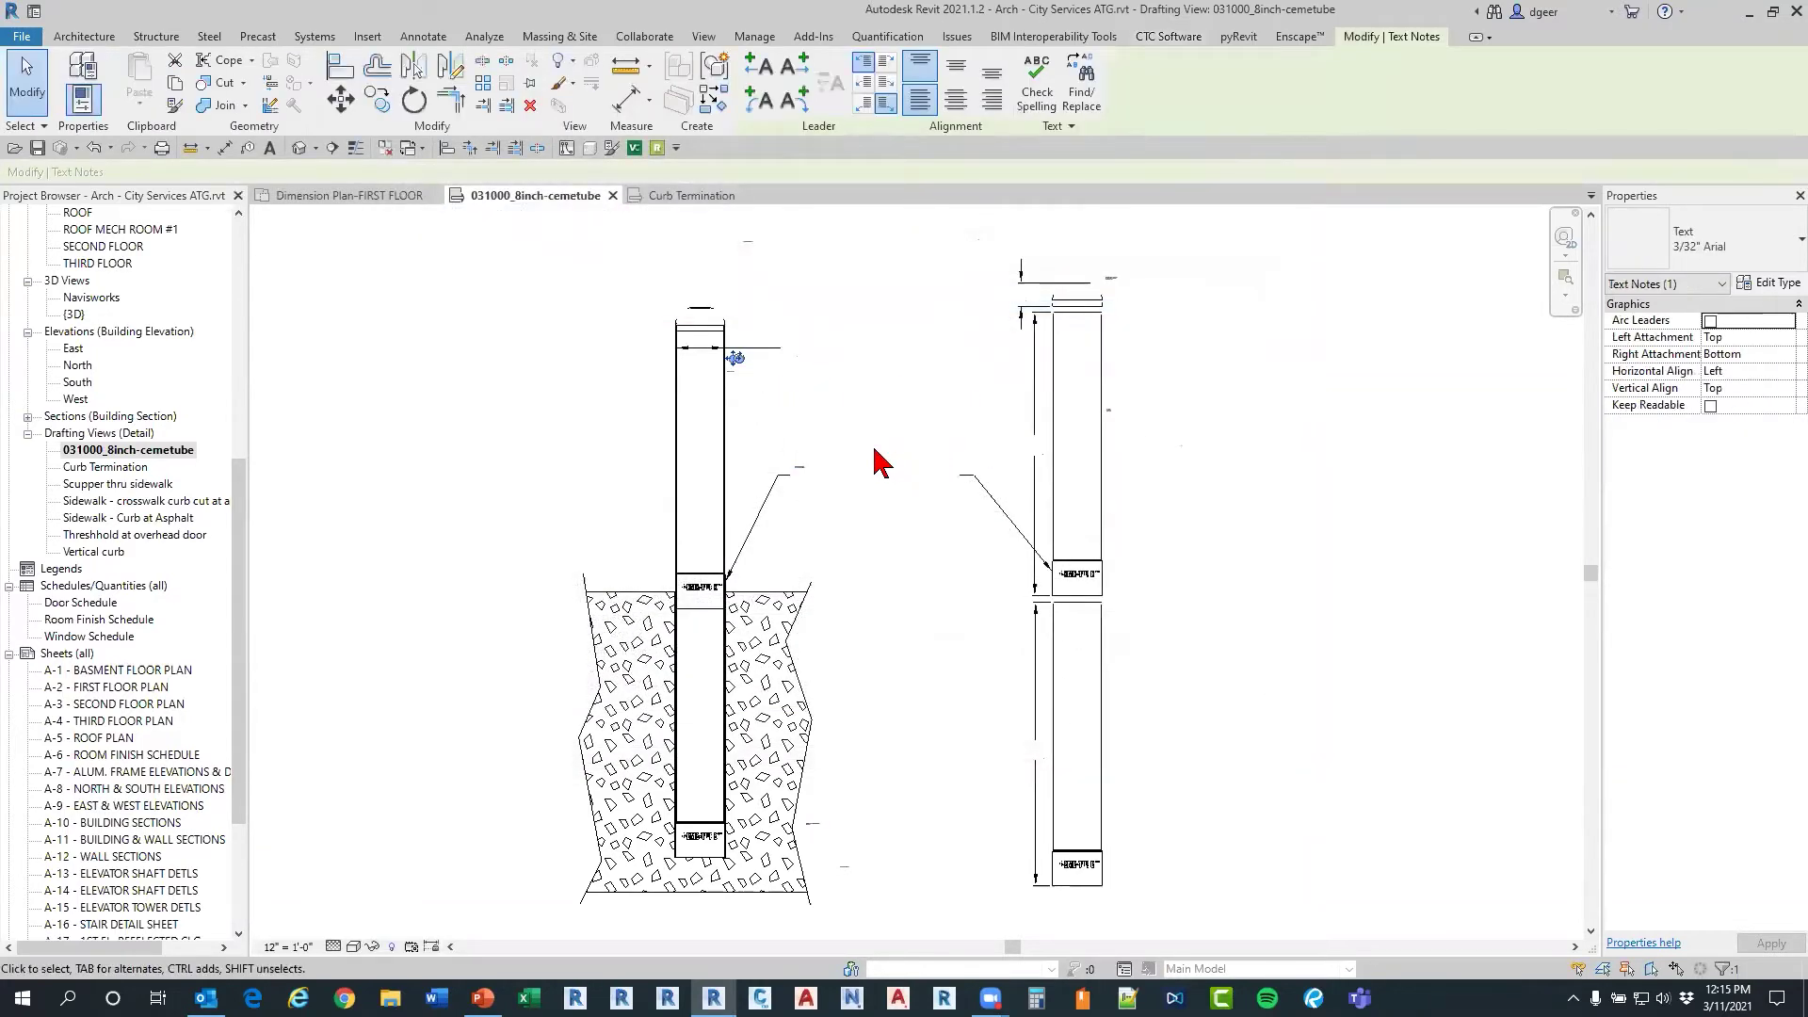
click(287, 947)
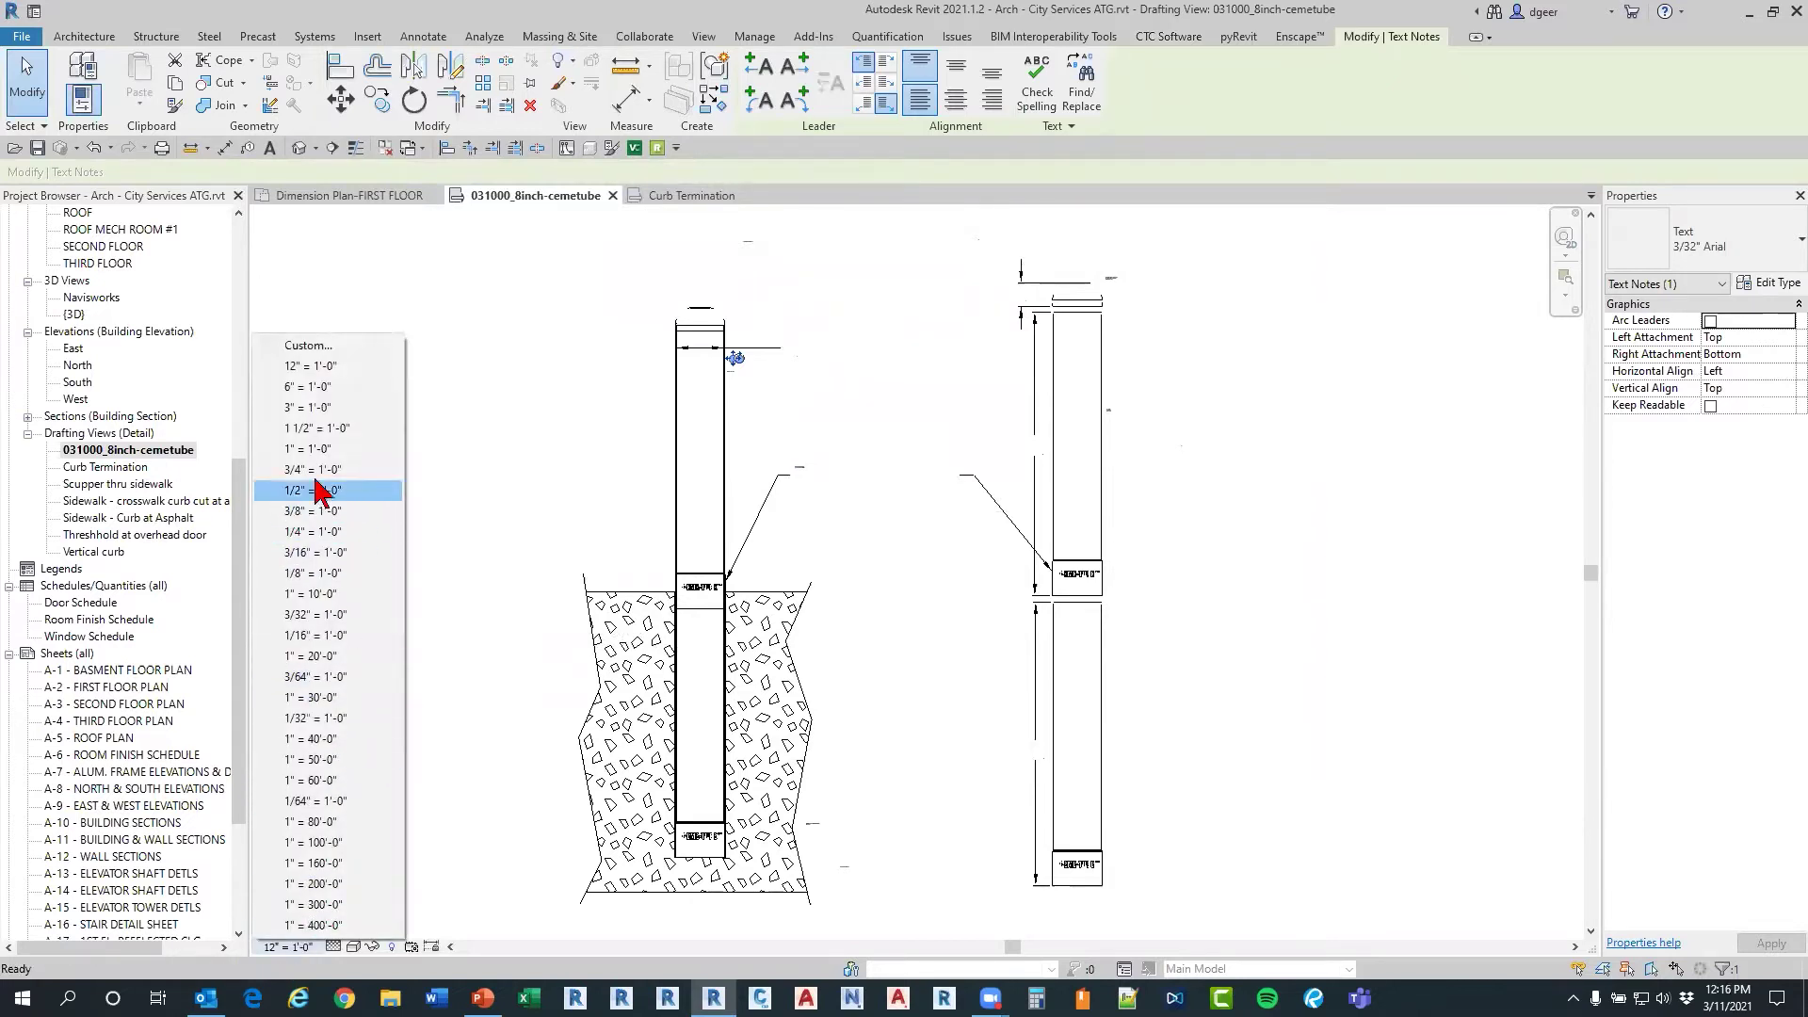
click(318, 428)
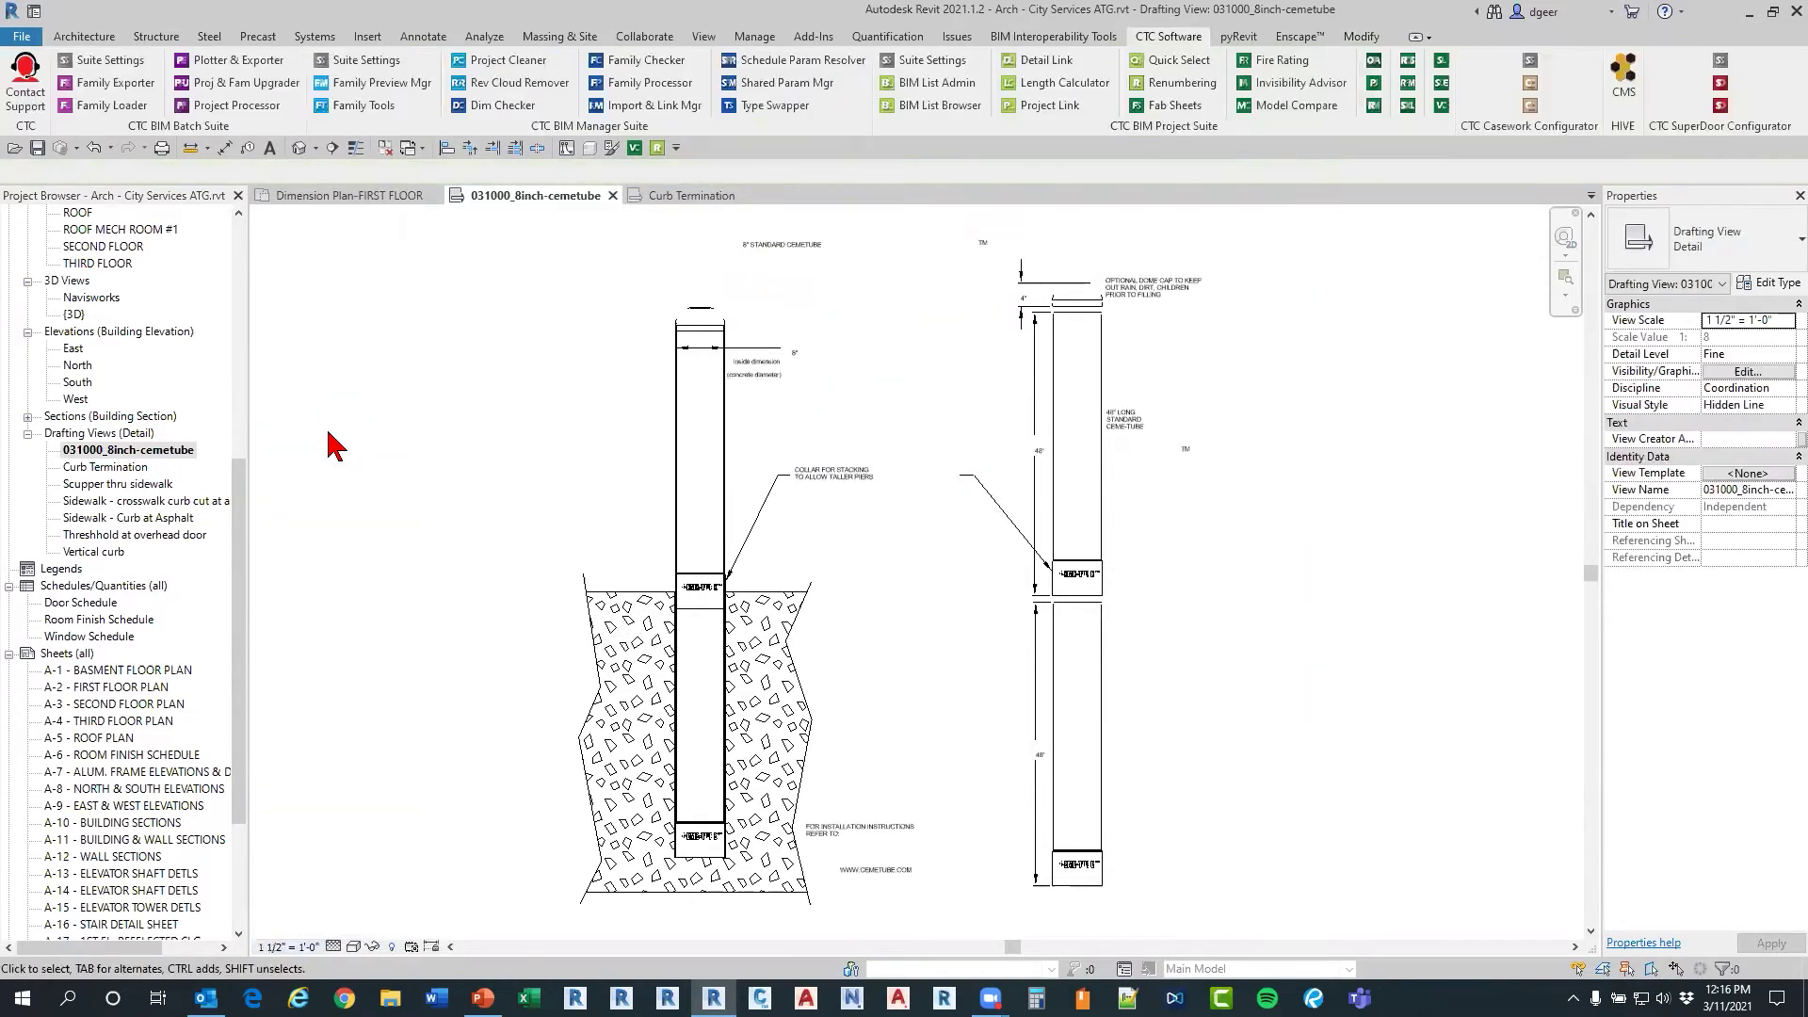
click(1136, 290)
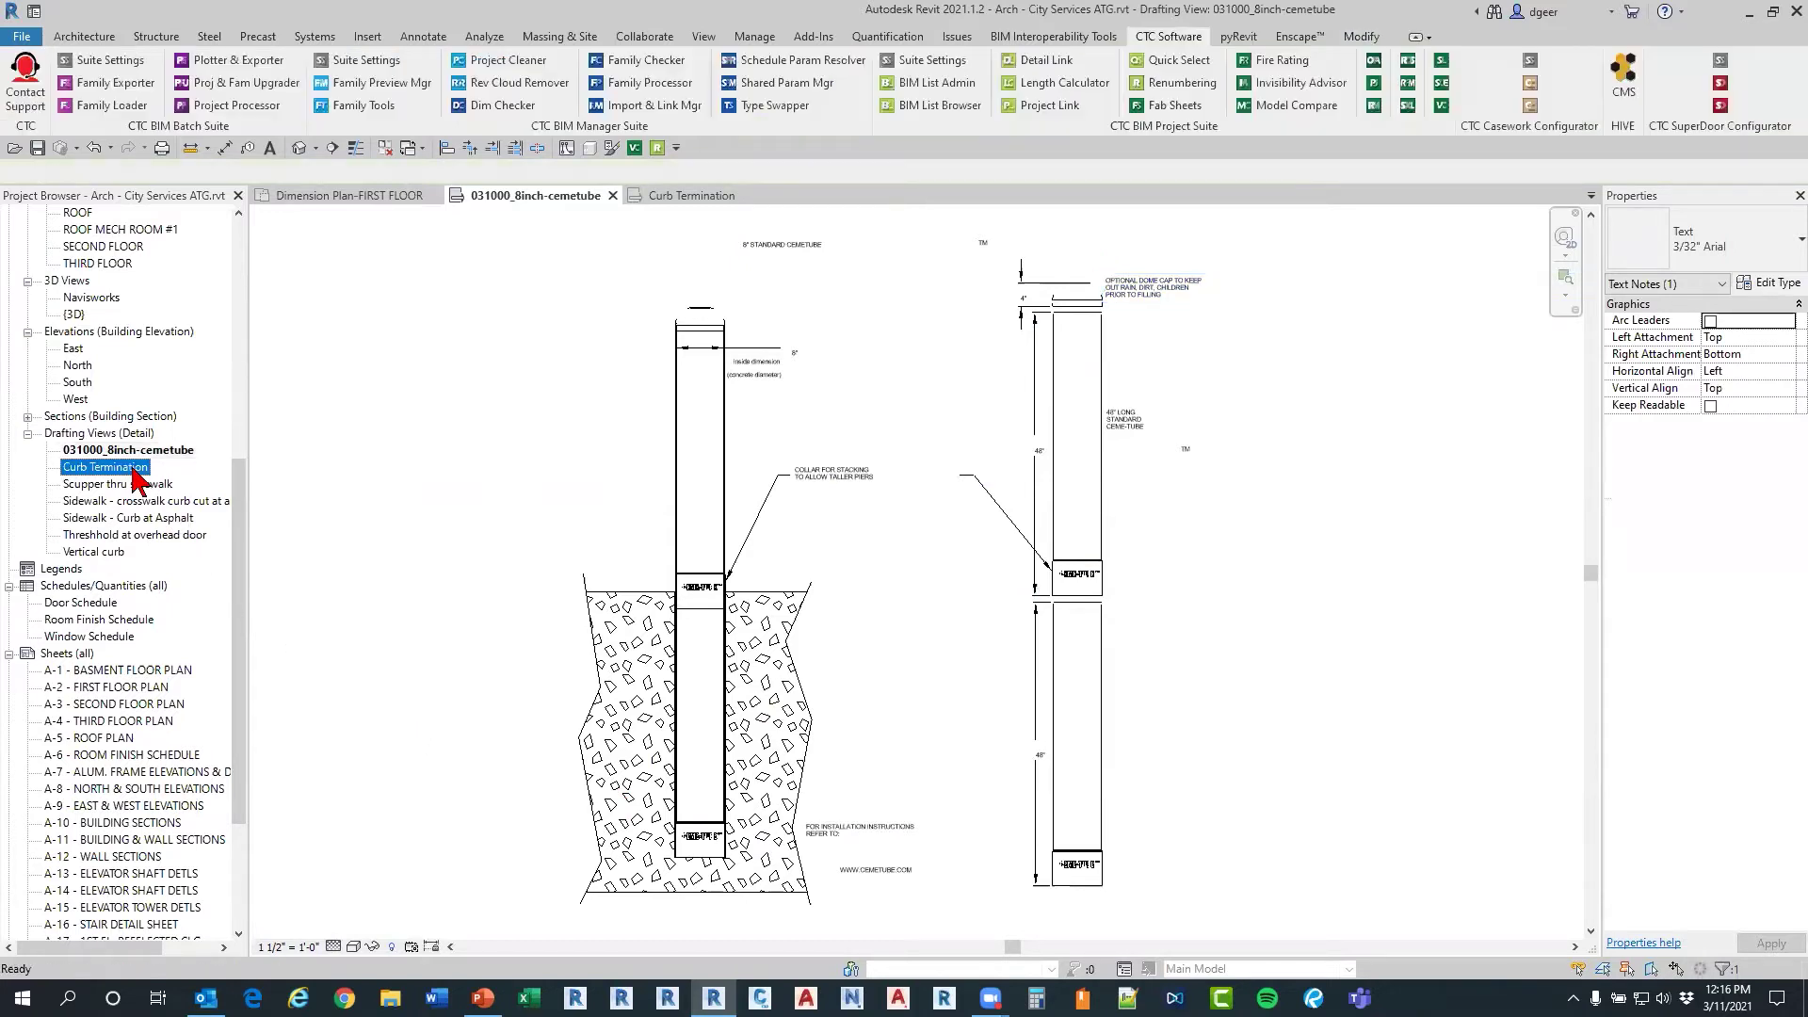
Step: Open the Curb Termination drafting view and bring up the project's text types in Type Swapper
double_click(105, 468)
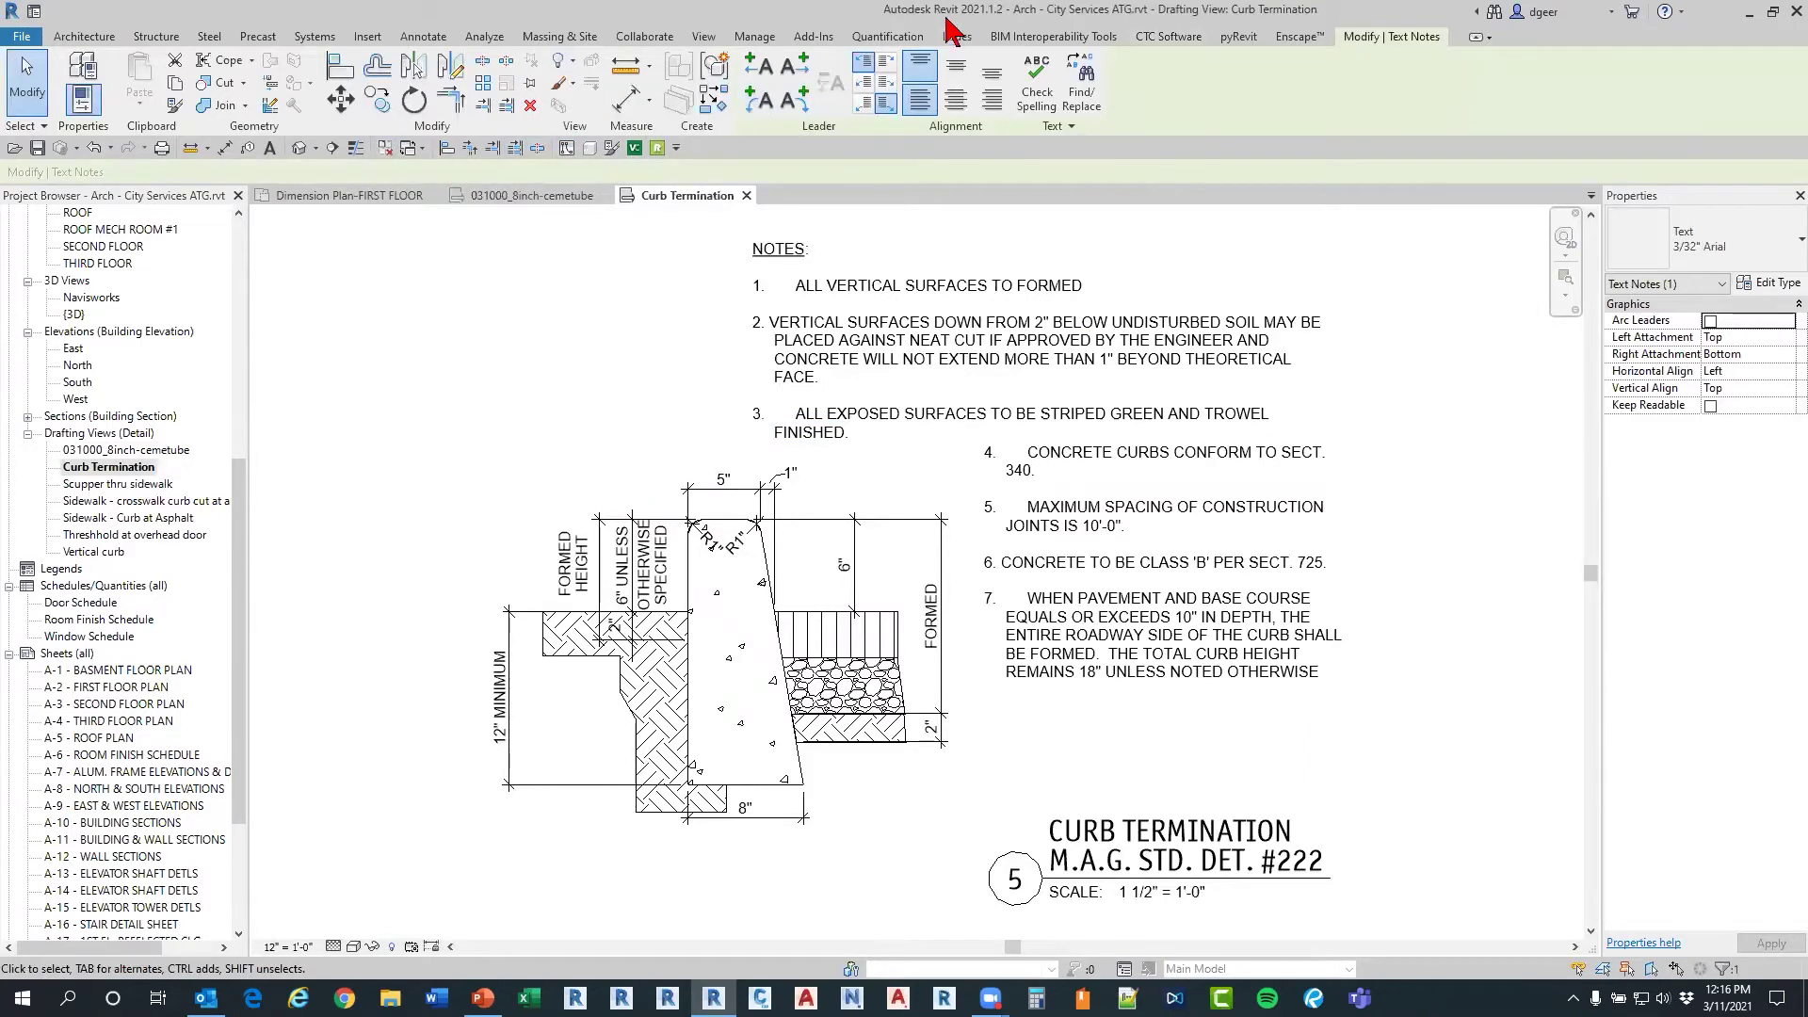
click(1173, 39)
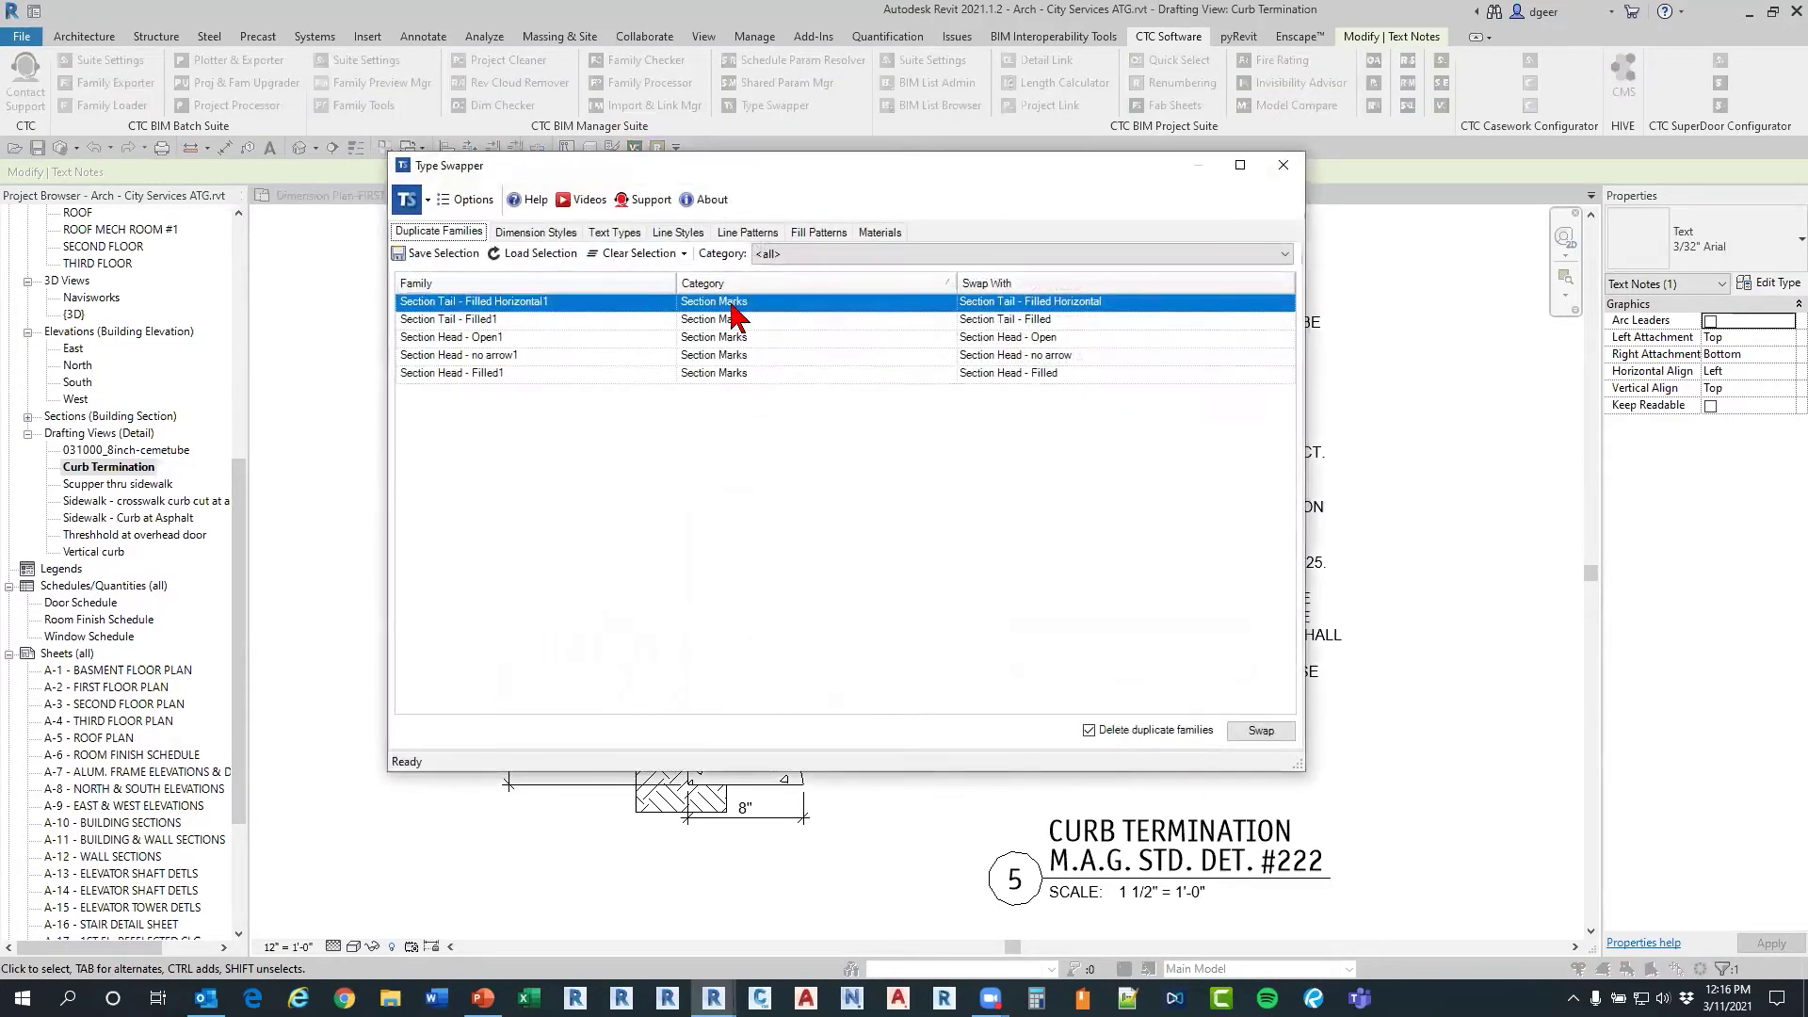
click(614, 233)
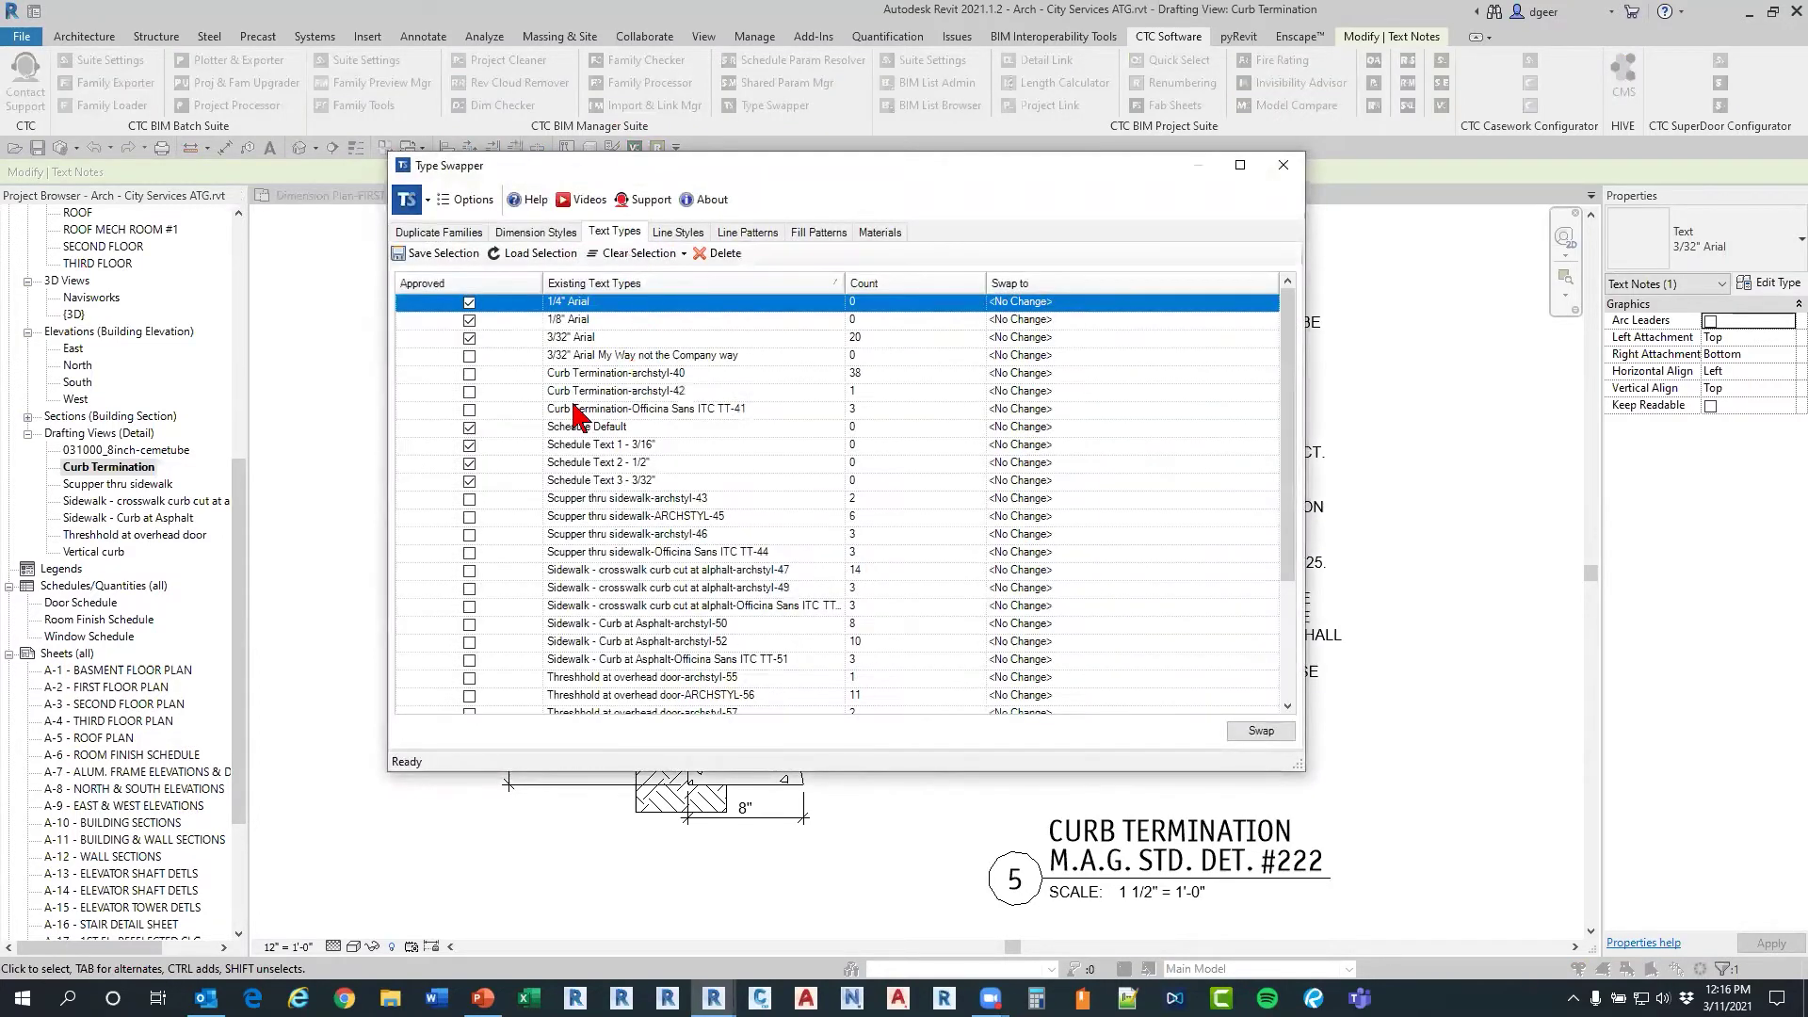
Step: Set Curb Termination-archstyl-40 to swap to 3/32" Arial and Curb Termination-archstyl-42 to 1/4" Arial
click(618, 374)
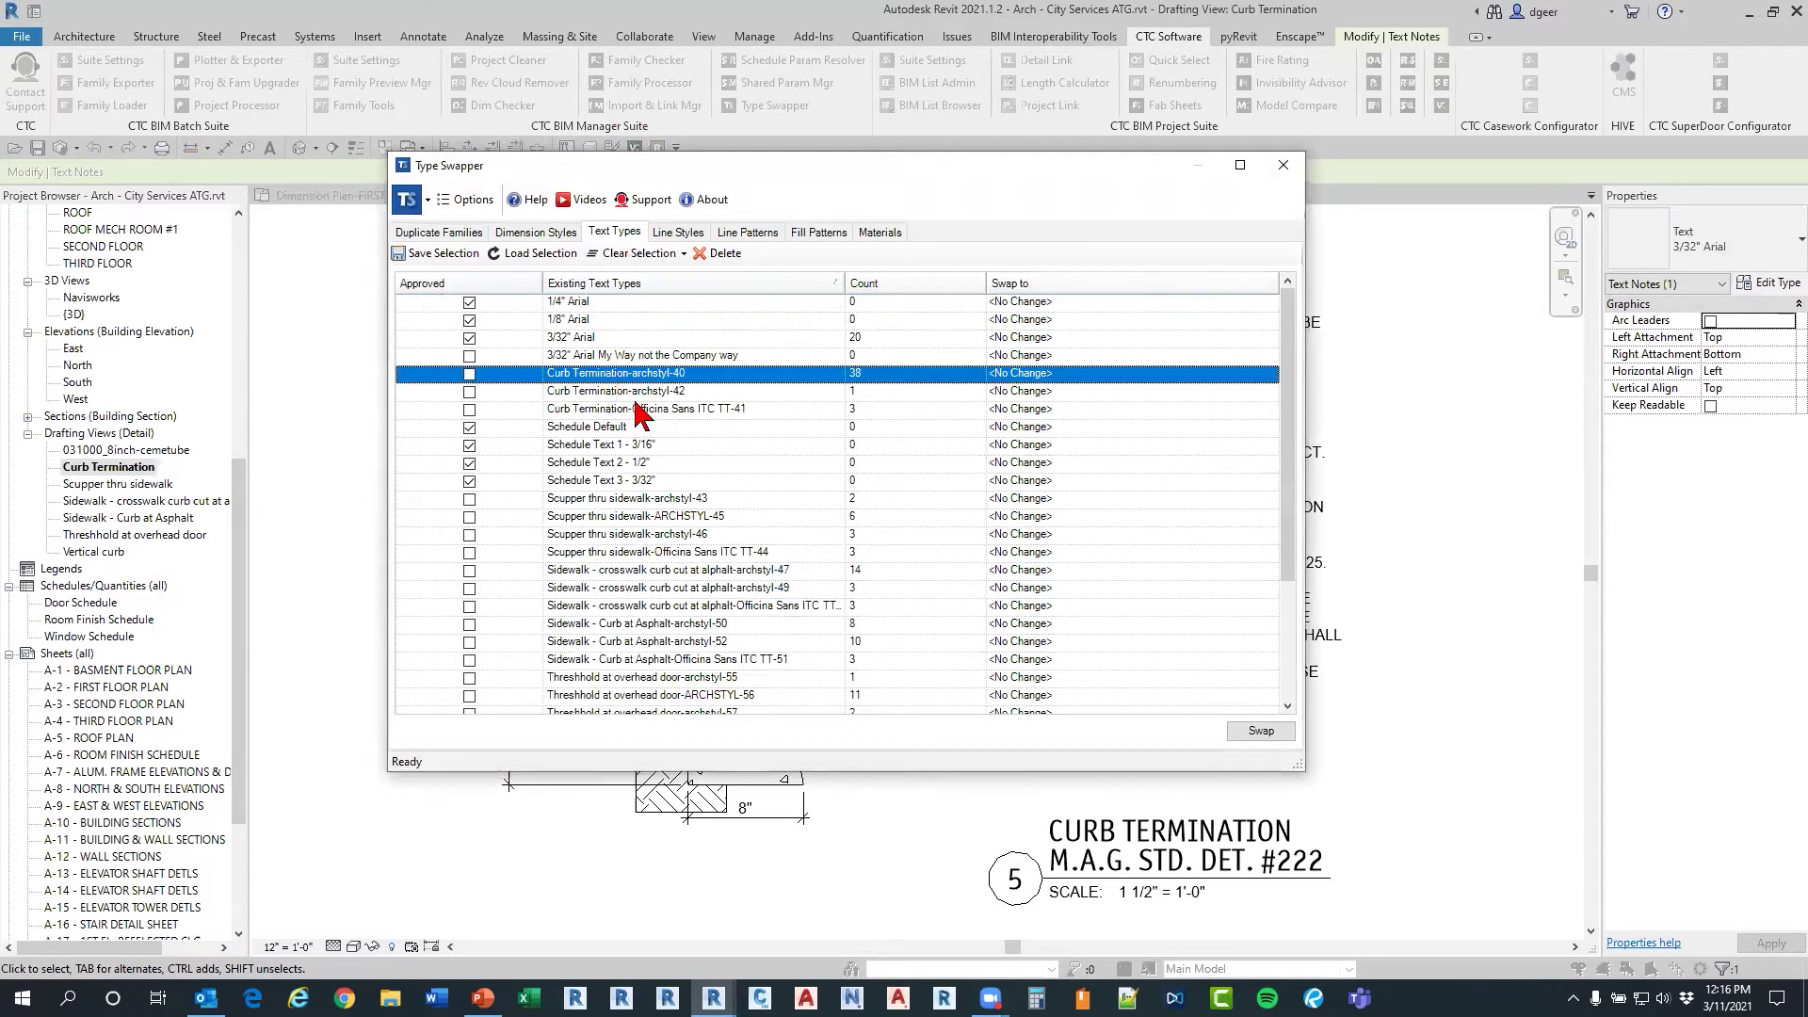
click(1269, 374)
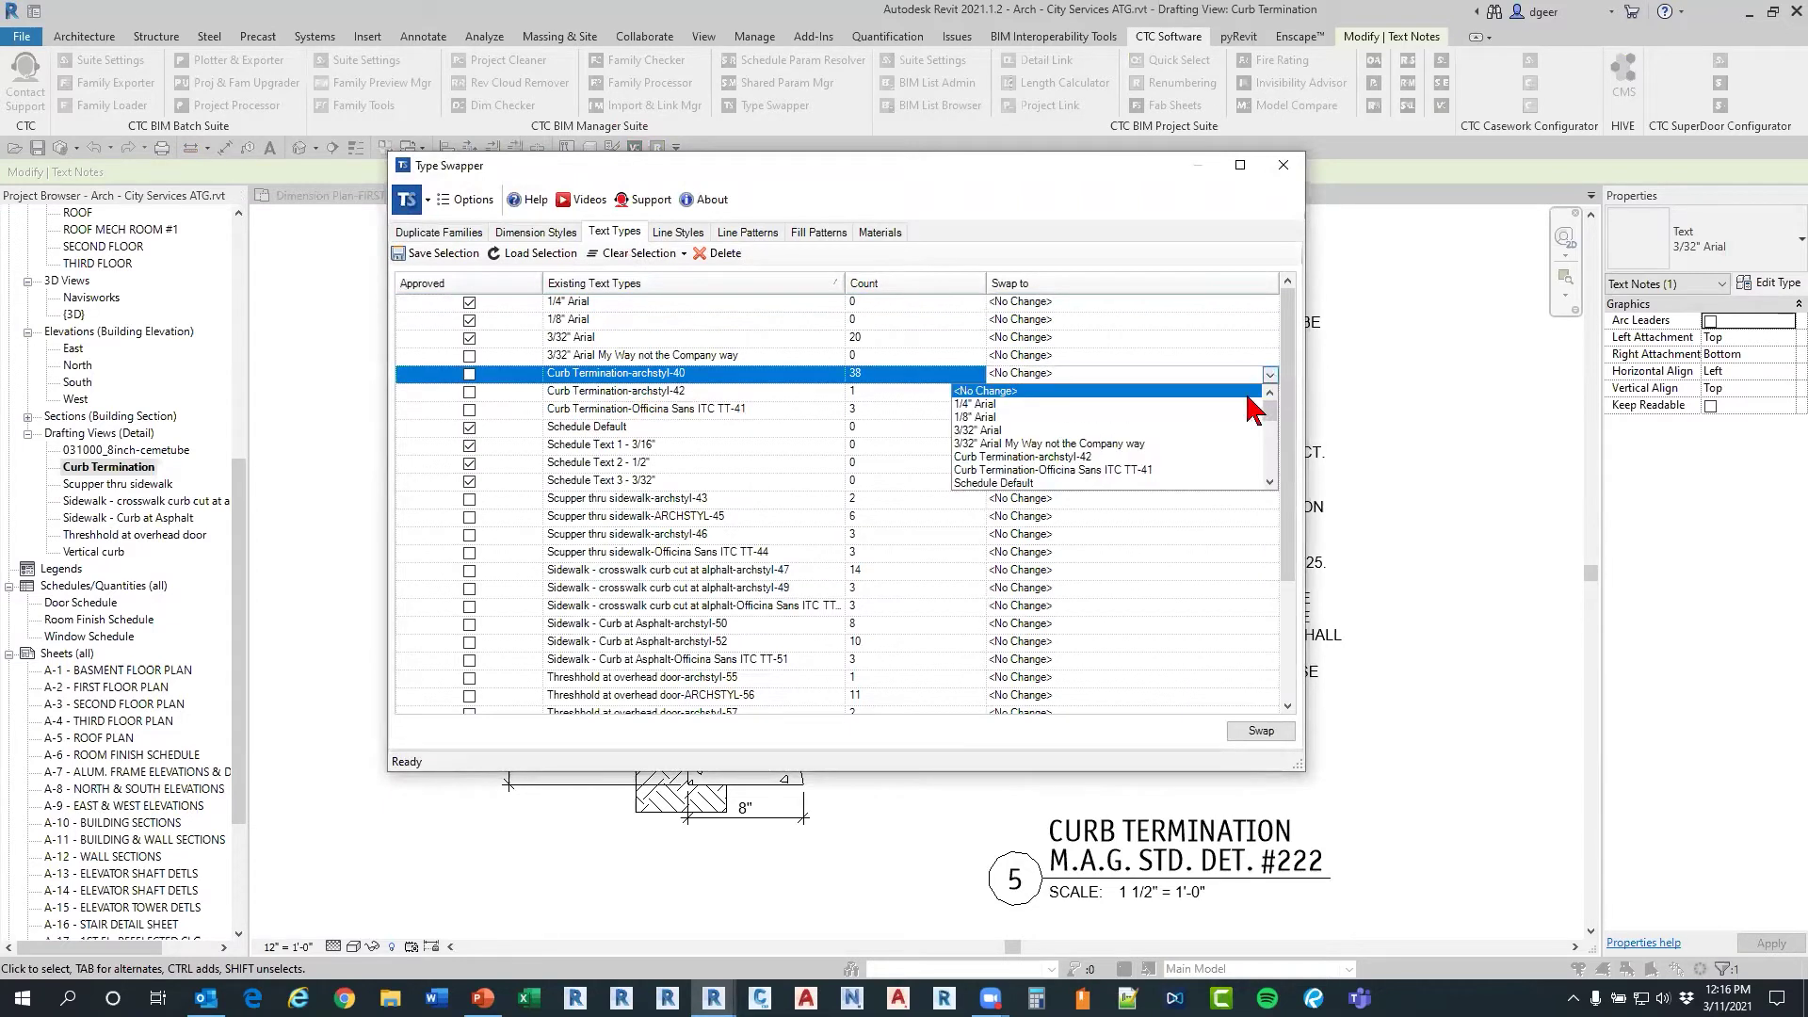
click(1055, 430)
click(694, 392)
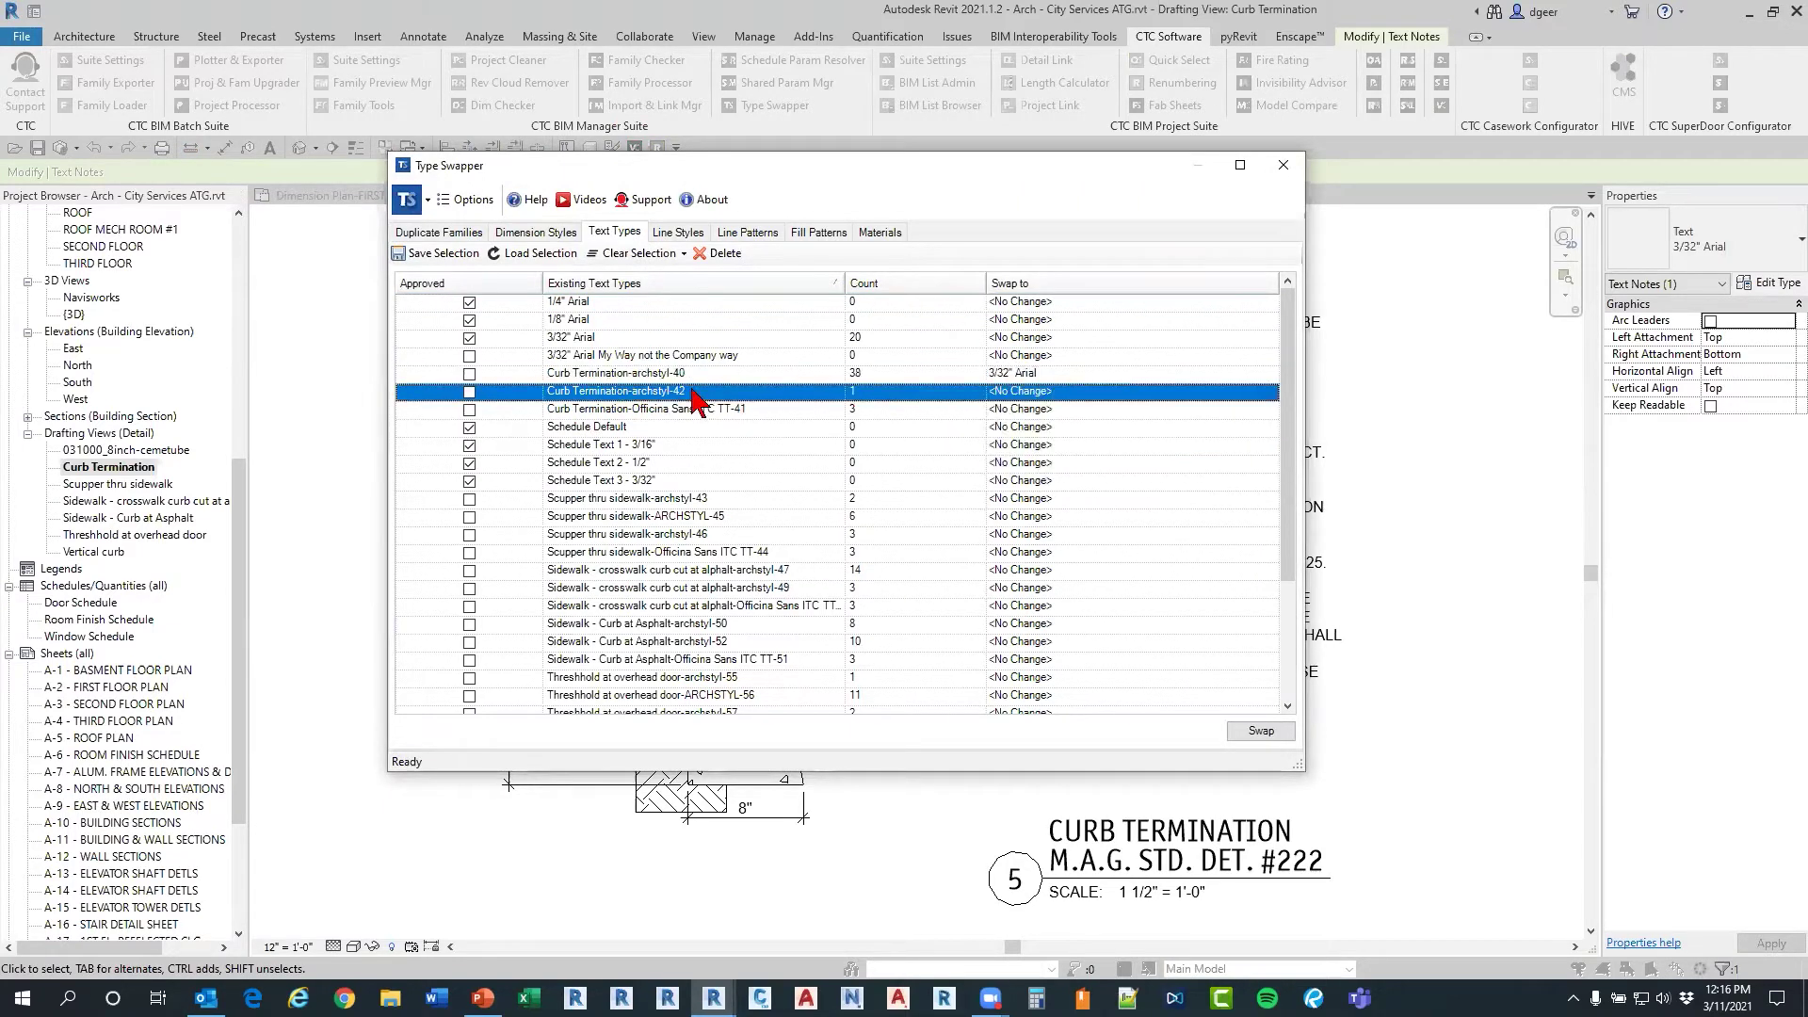
click(1266, 390)
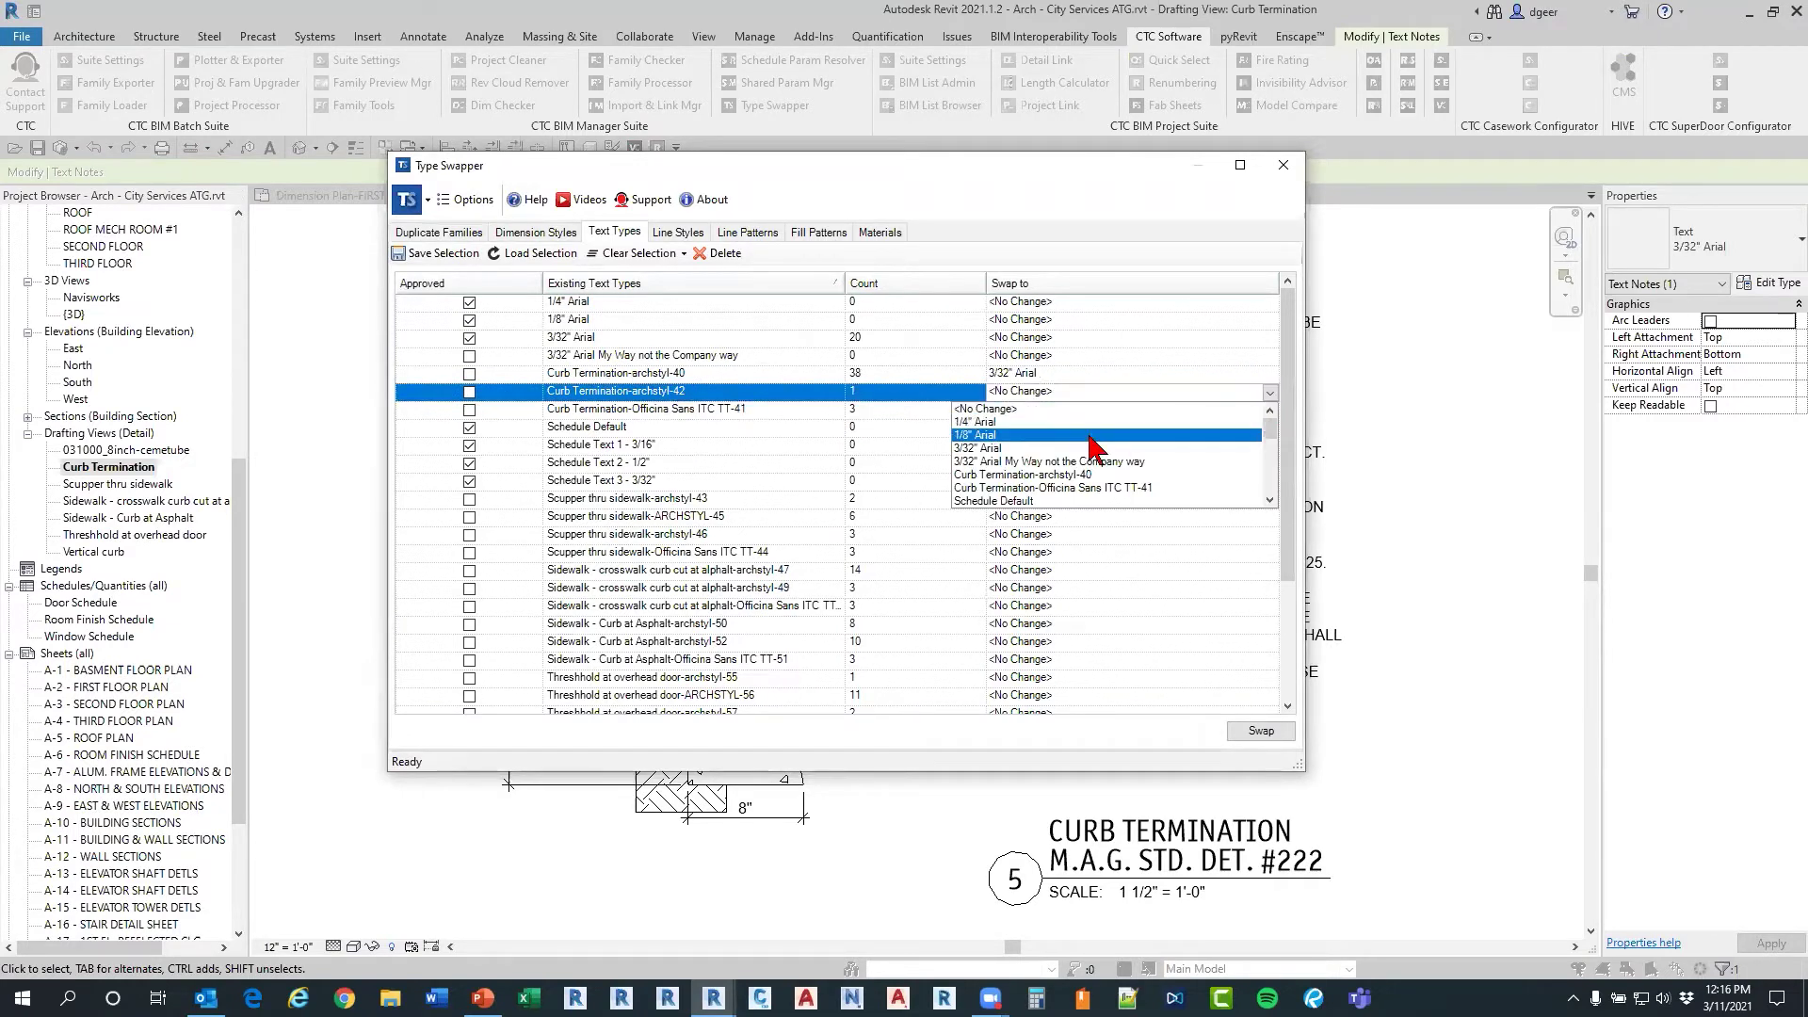
click(978, 421)
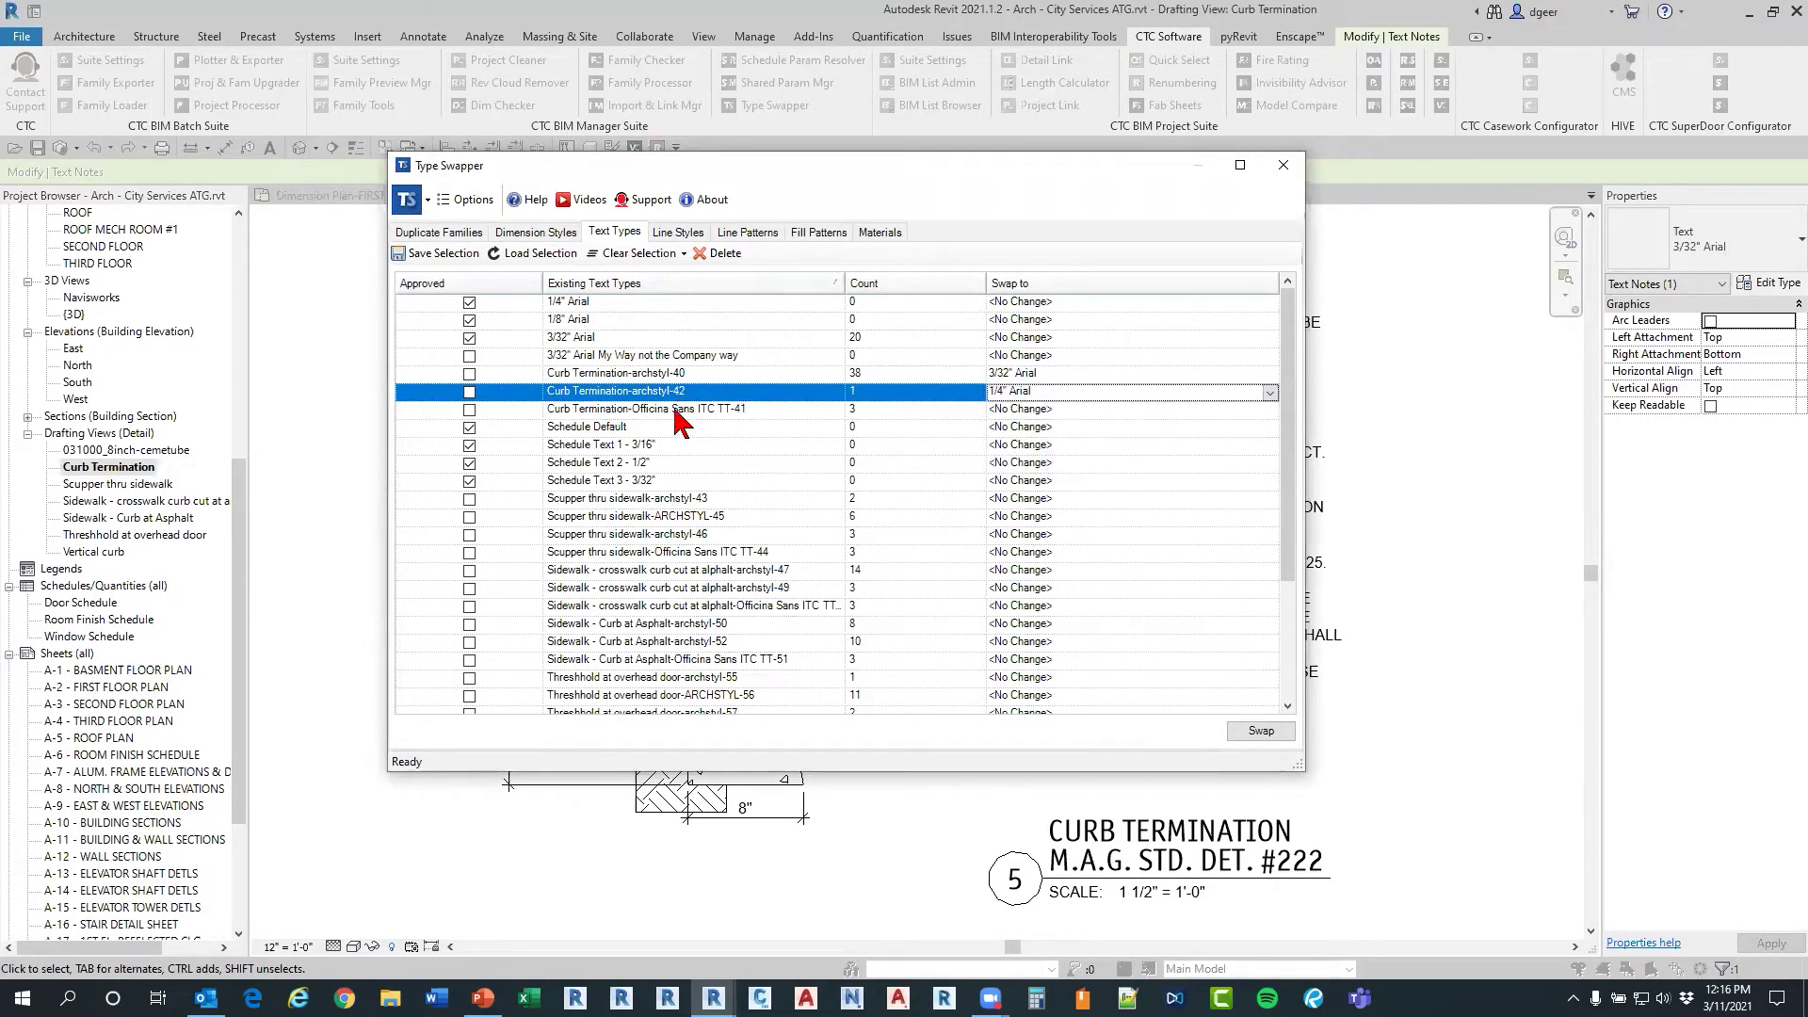
Step: Set Curb Termination-Officina Sans ITC TT-41 to swap to 1/8" Arial and run the text type swap
click(678, 410)
click(1268, 409)
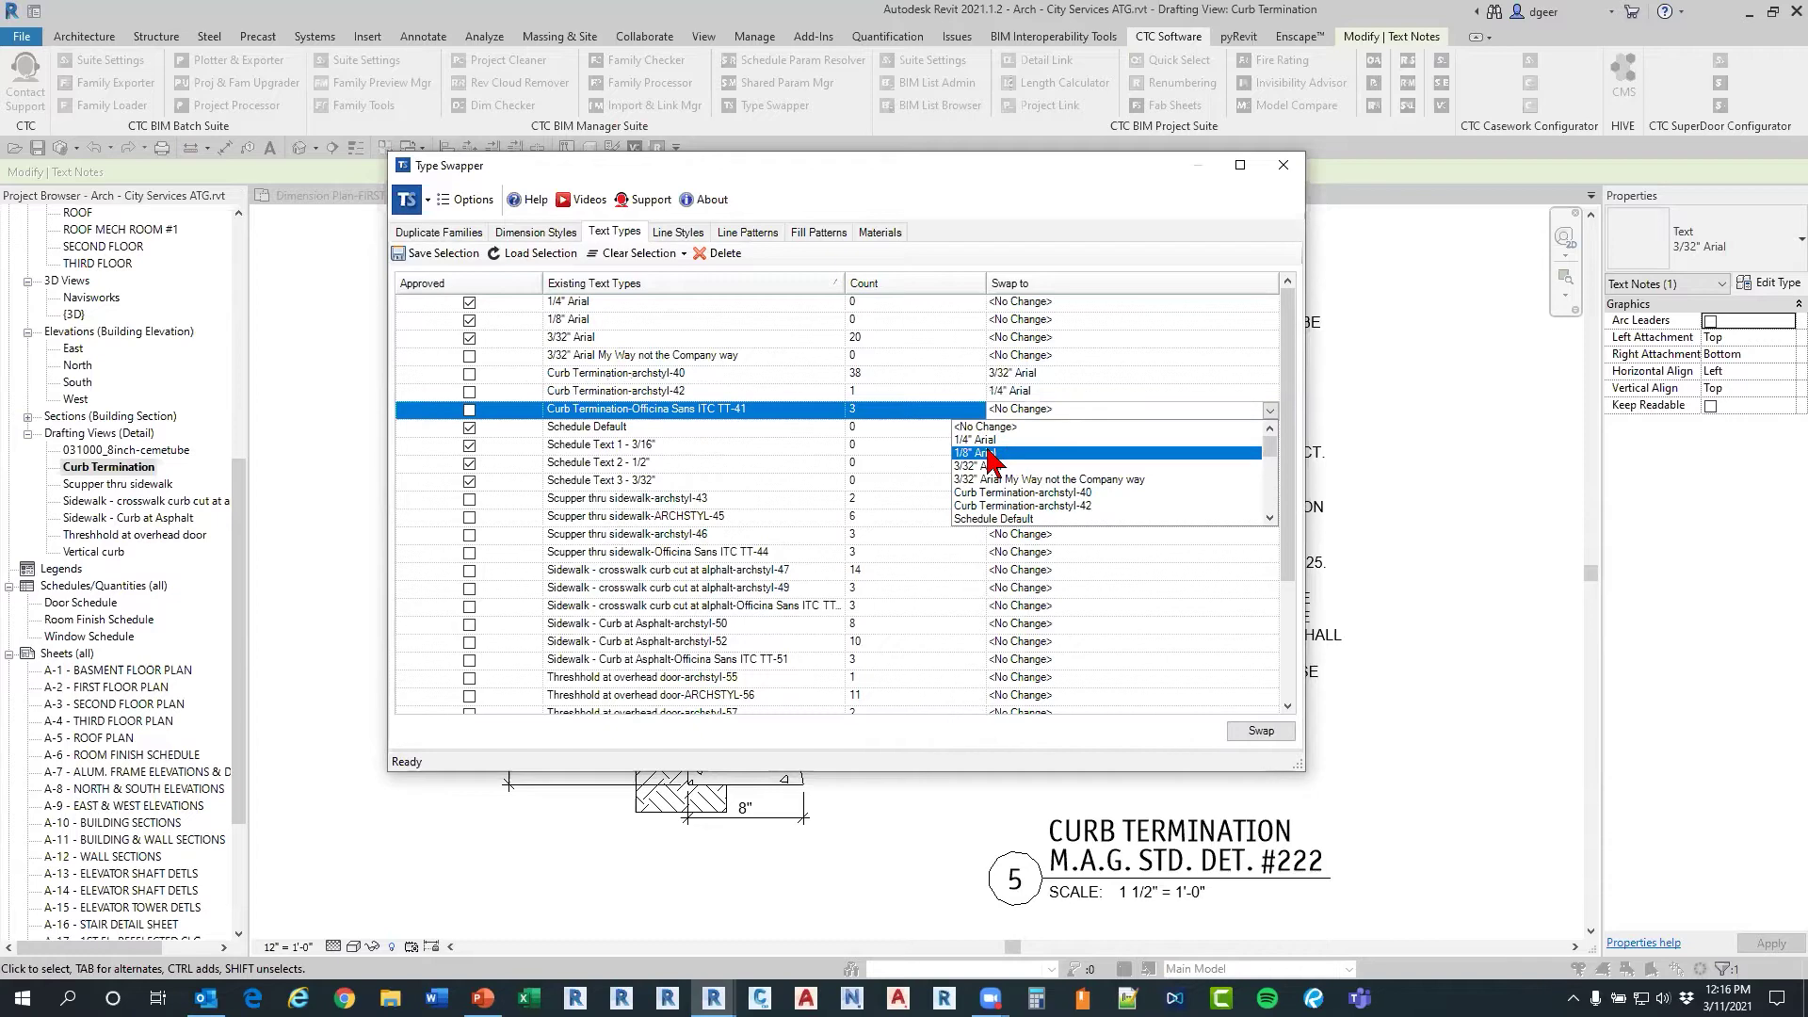
click(988, 454)
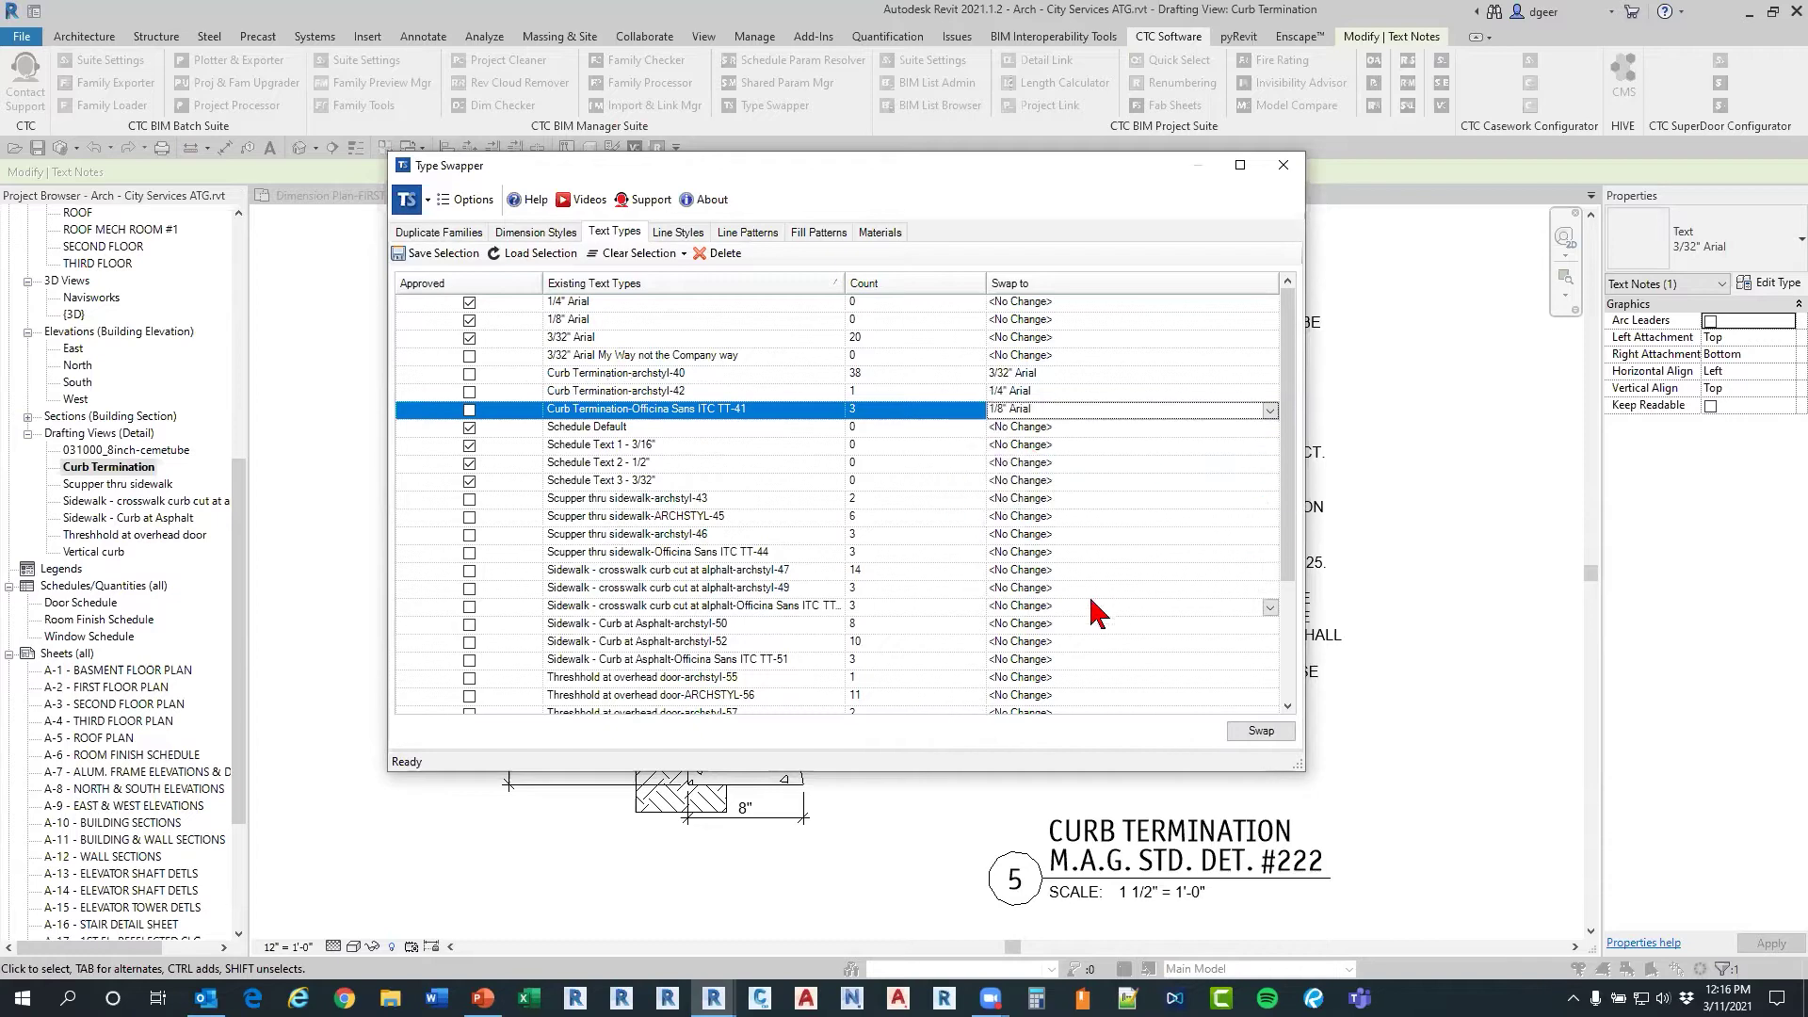
click(1261, 731)
click(847, 605)
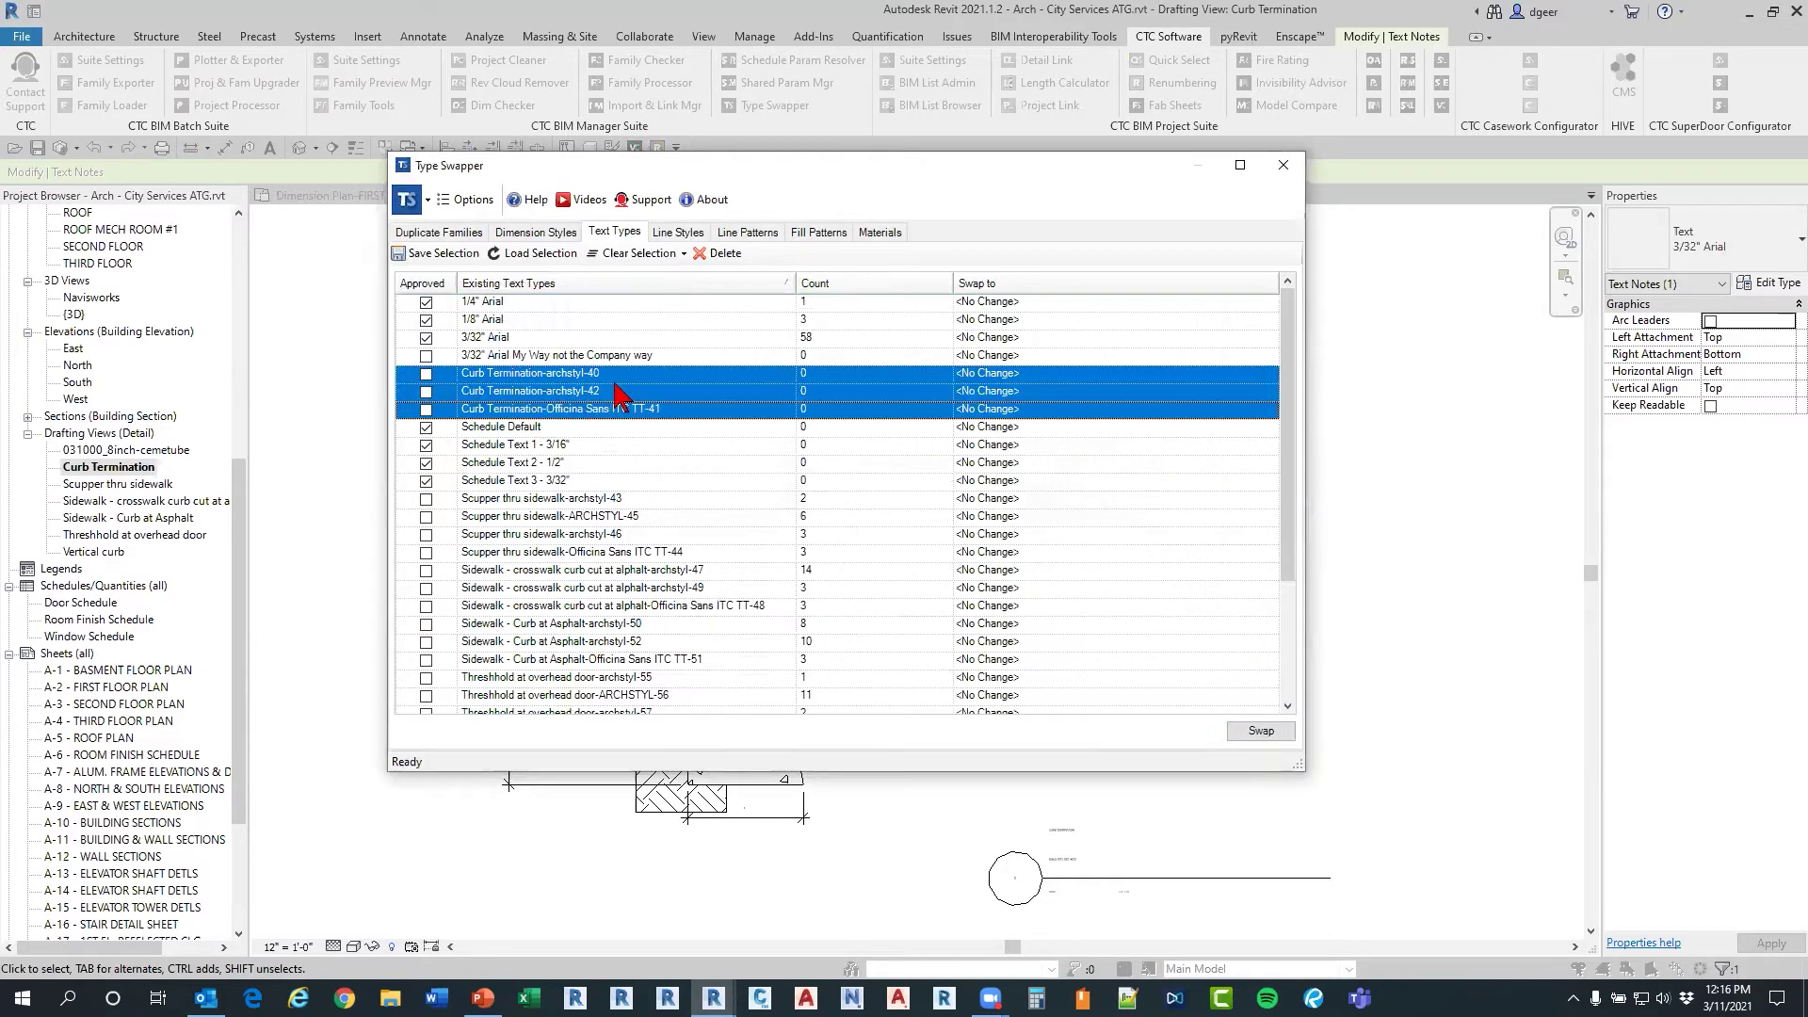
Step: Delete the Curb Termination text types archstyl-40, archstyl-42 and Officina Sans ITC TT-41 from the project
click(721, 254)
click(918, 521)
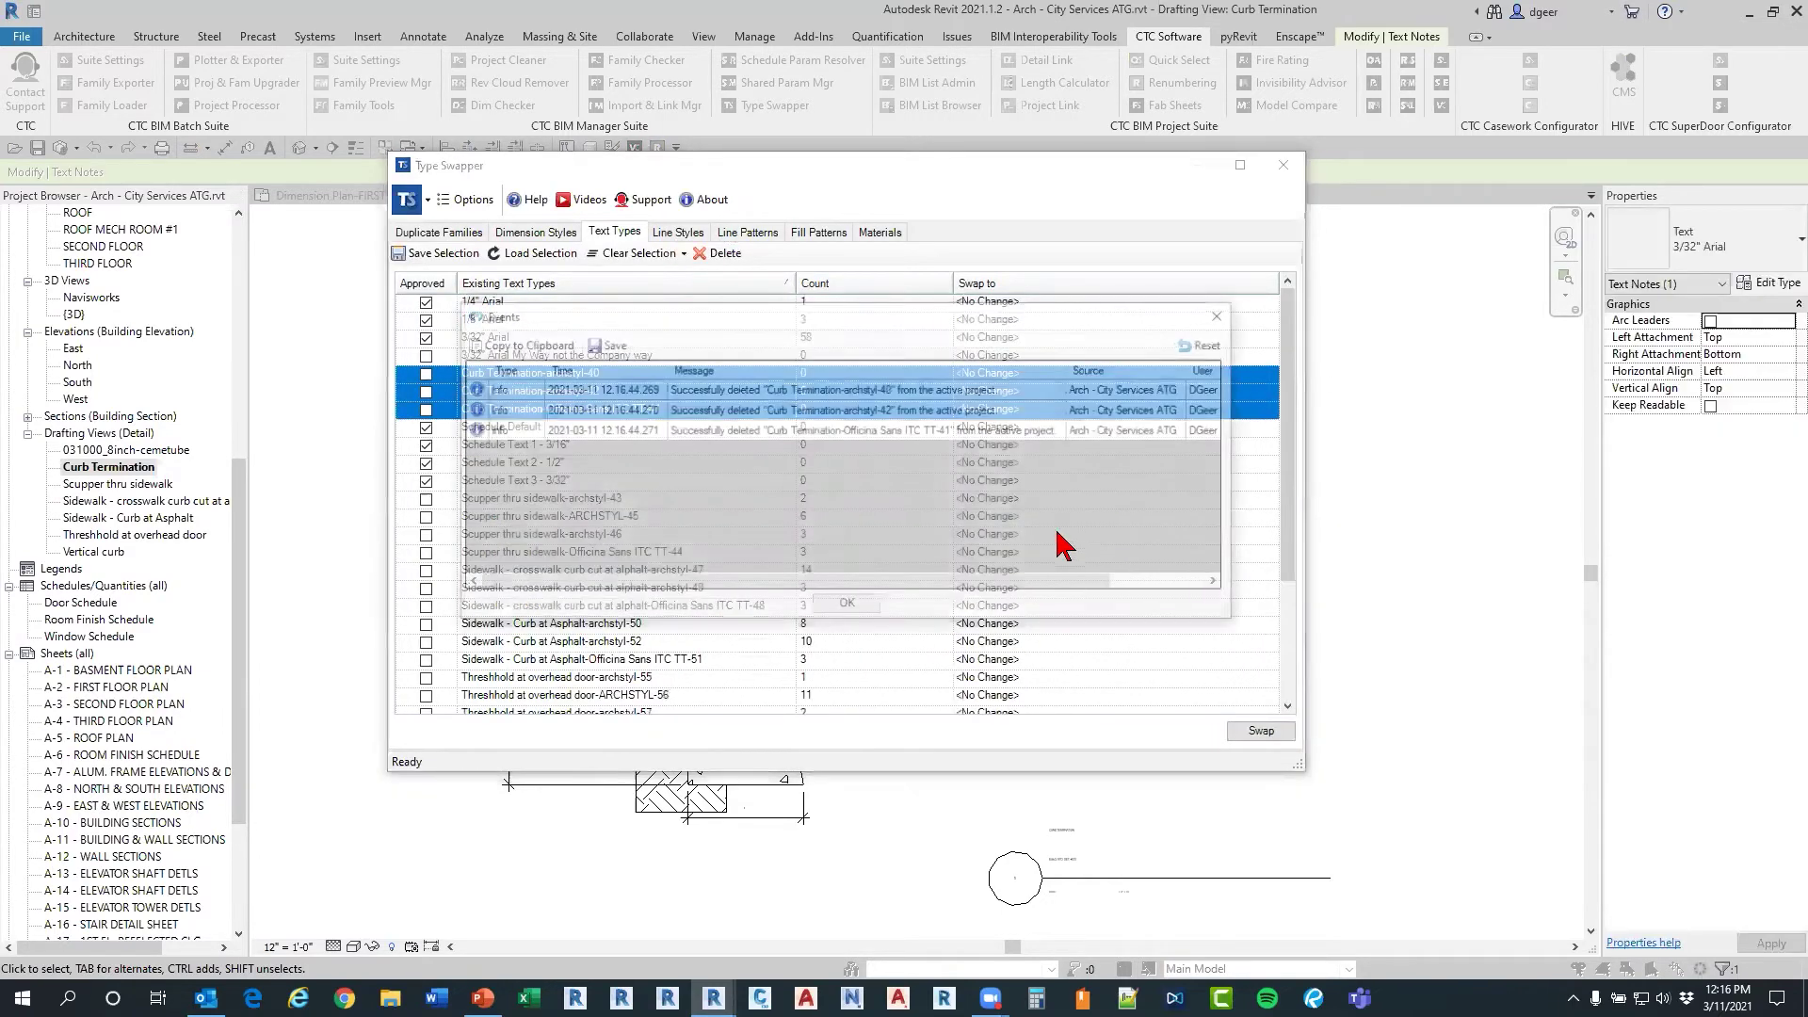
click(880, 605)
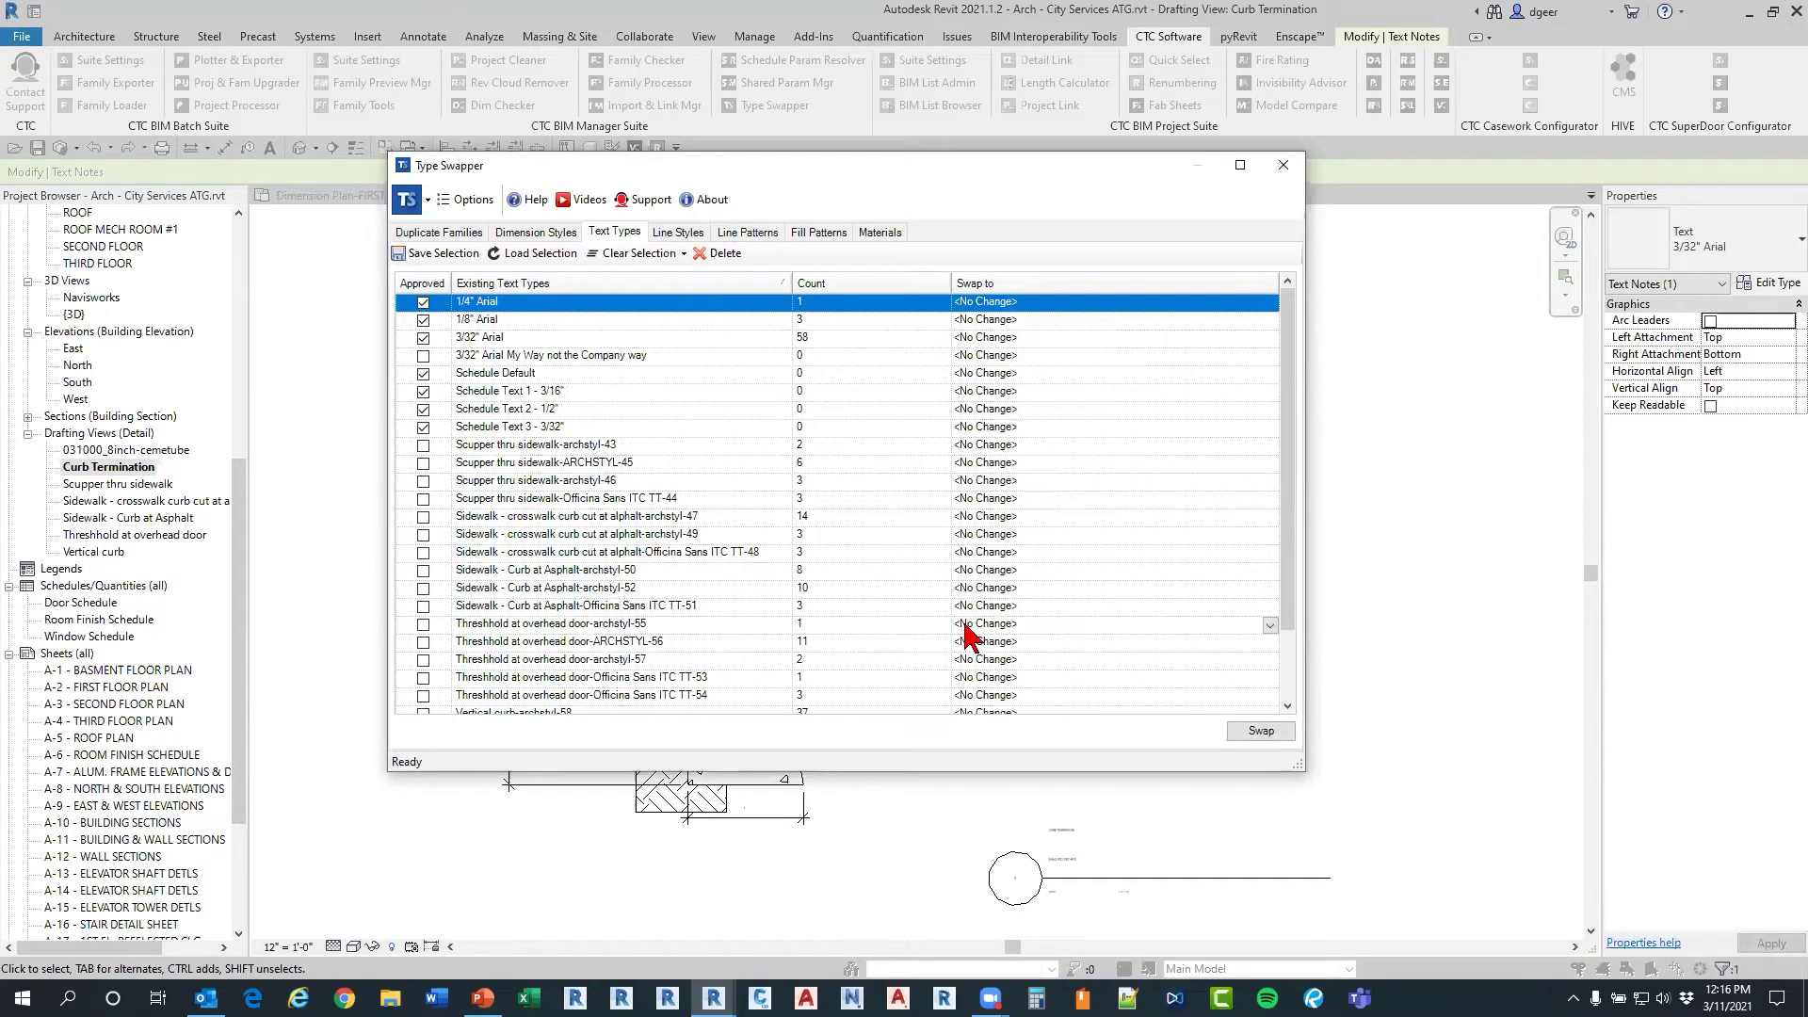
Step: Close Type Swapper and set the Curb Termination view scale to 1 1/2" = 1'-0"
click(1283, 165)
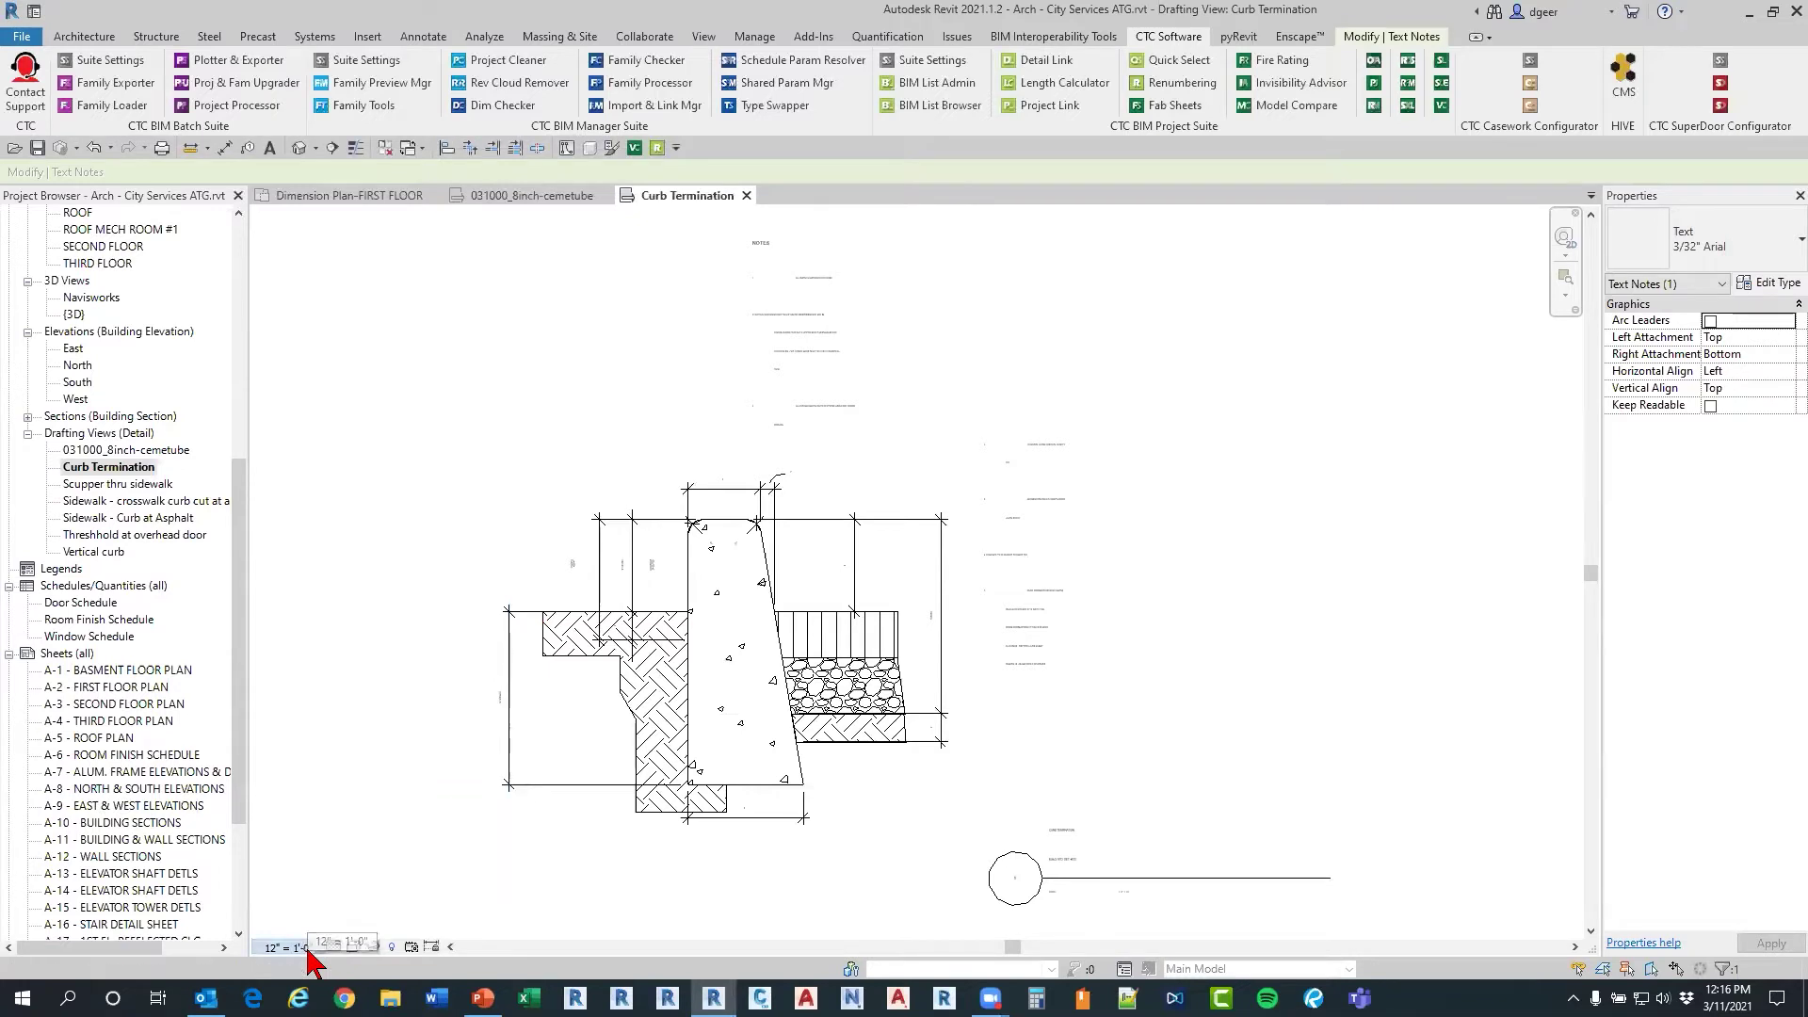
click(287, 947)
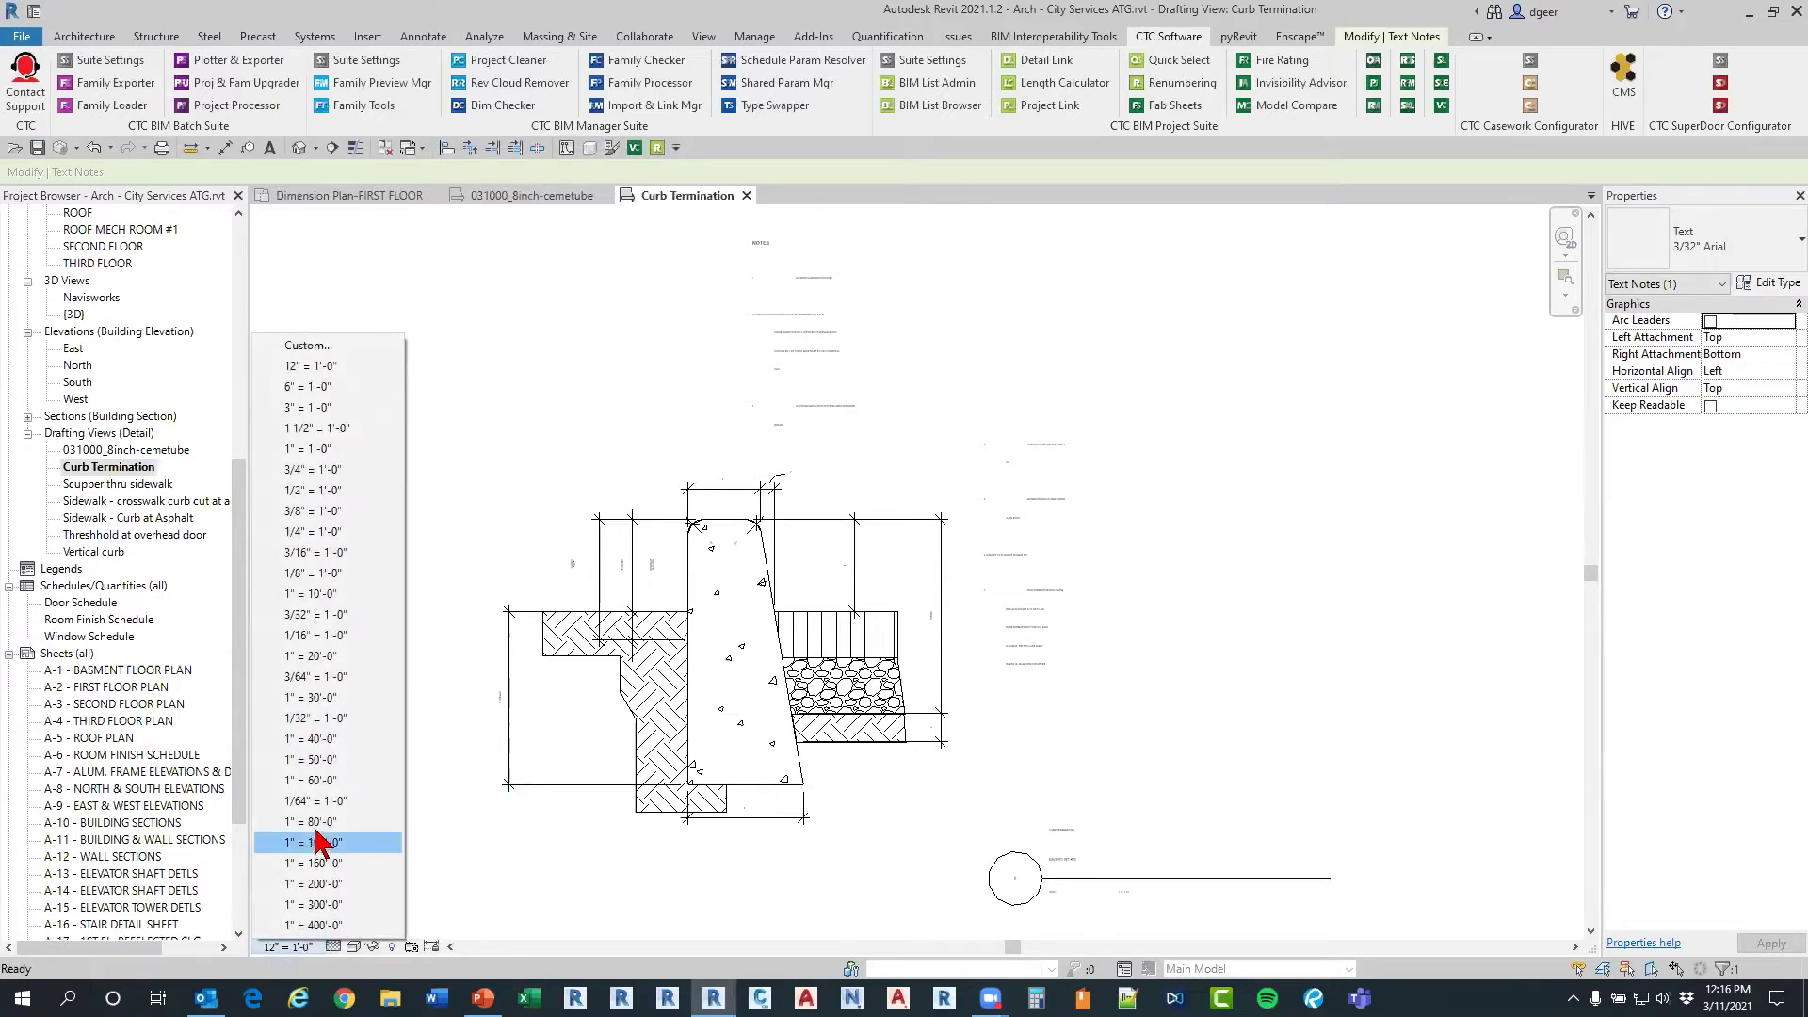
click(324, 429)
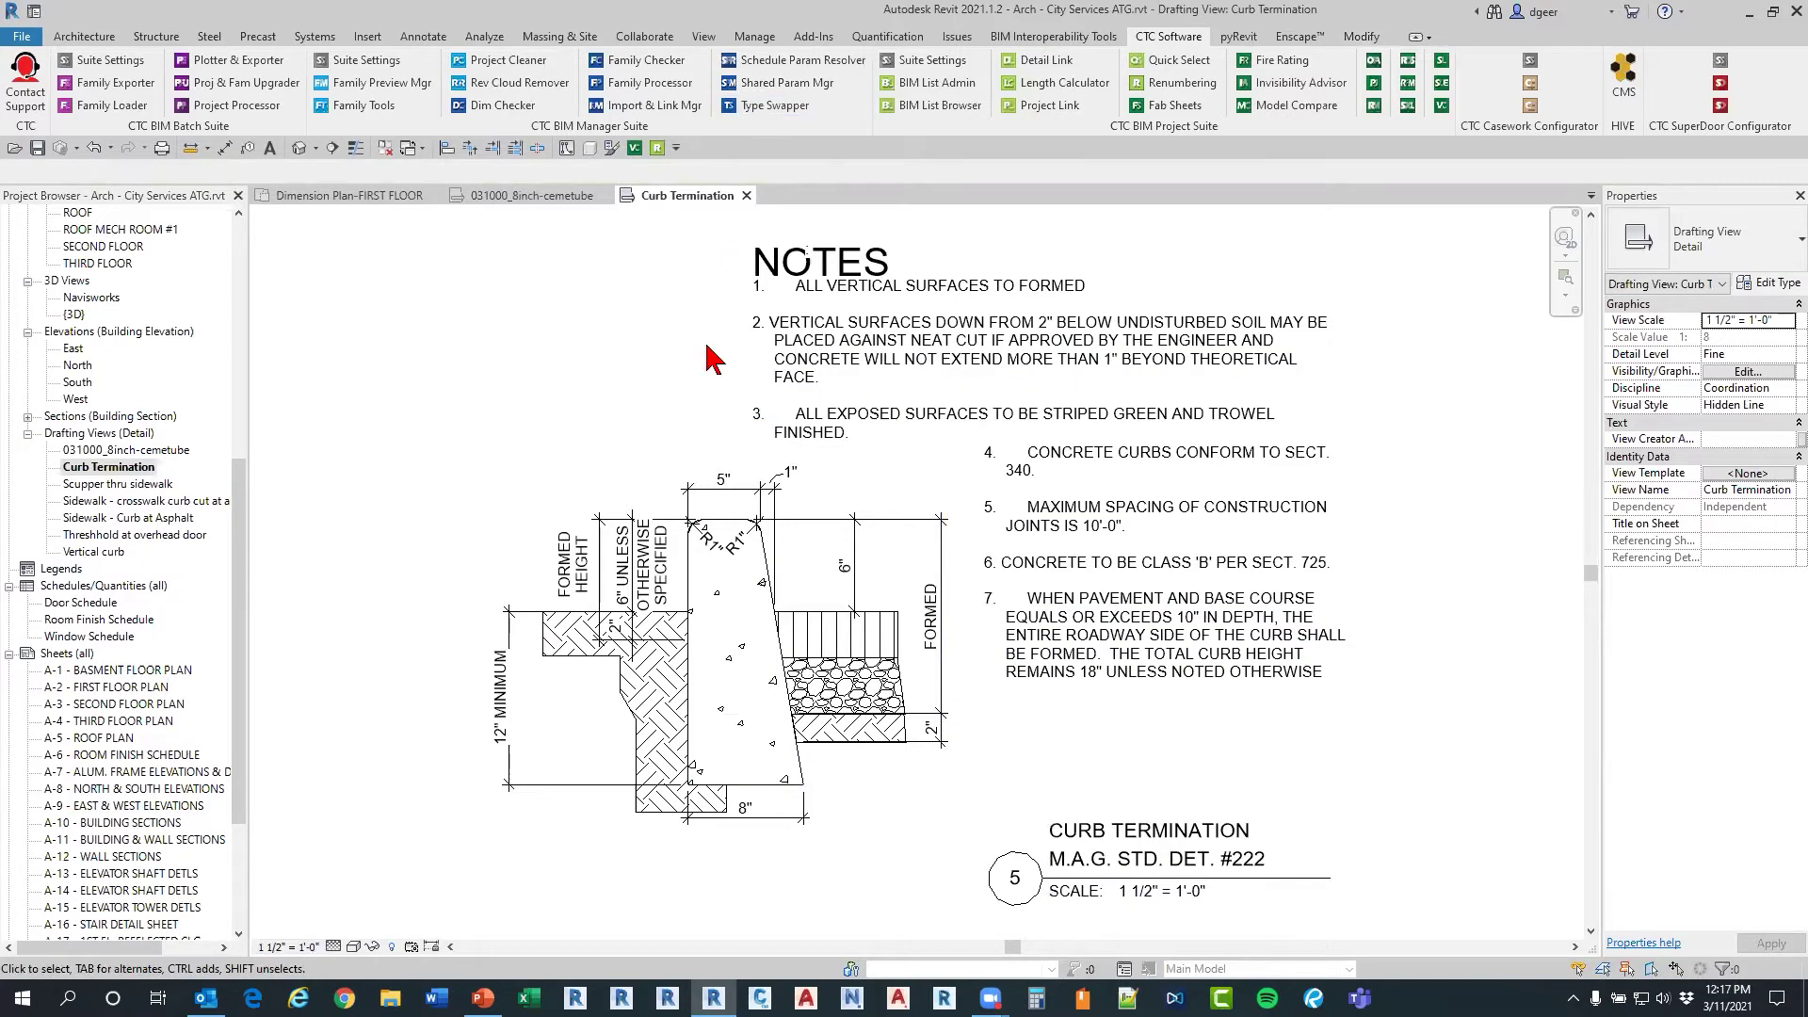
Step: Inspect the types of the curb detail's filled regions and the line style of its 12" minimum dimension line
click(739, 614)
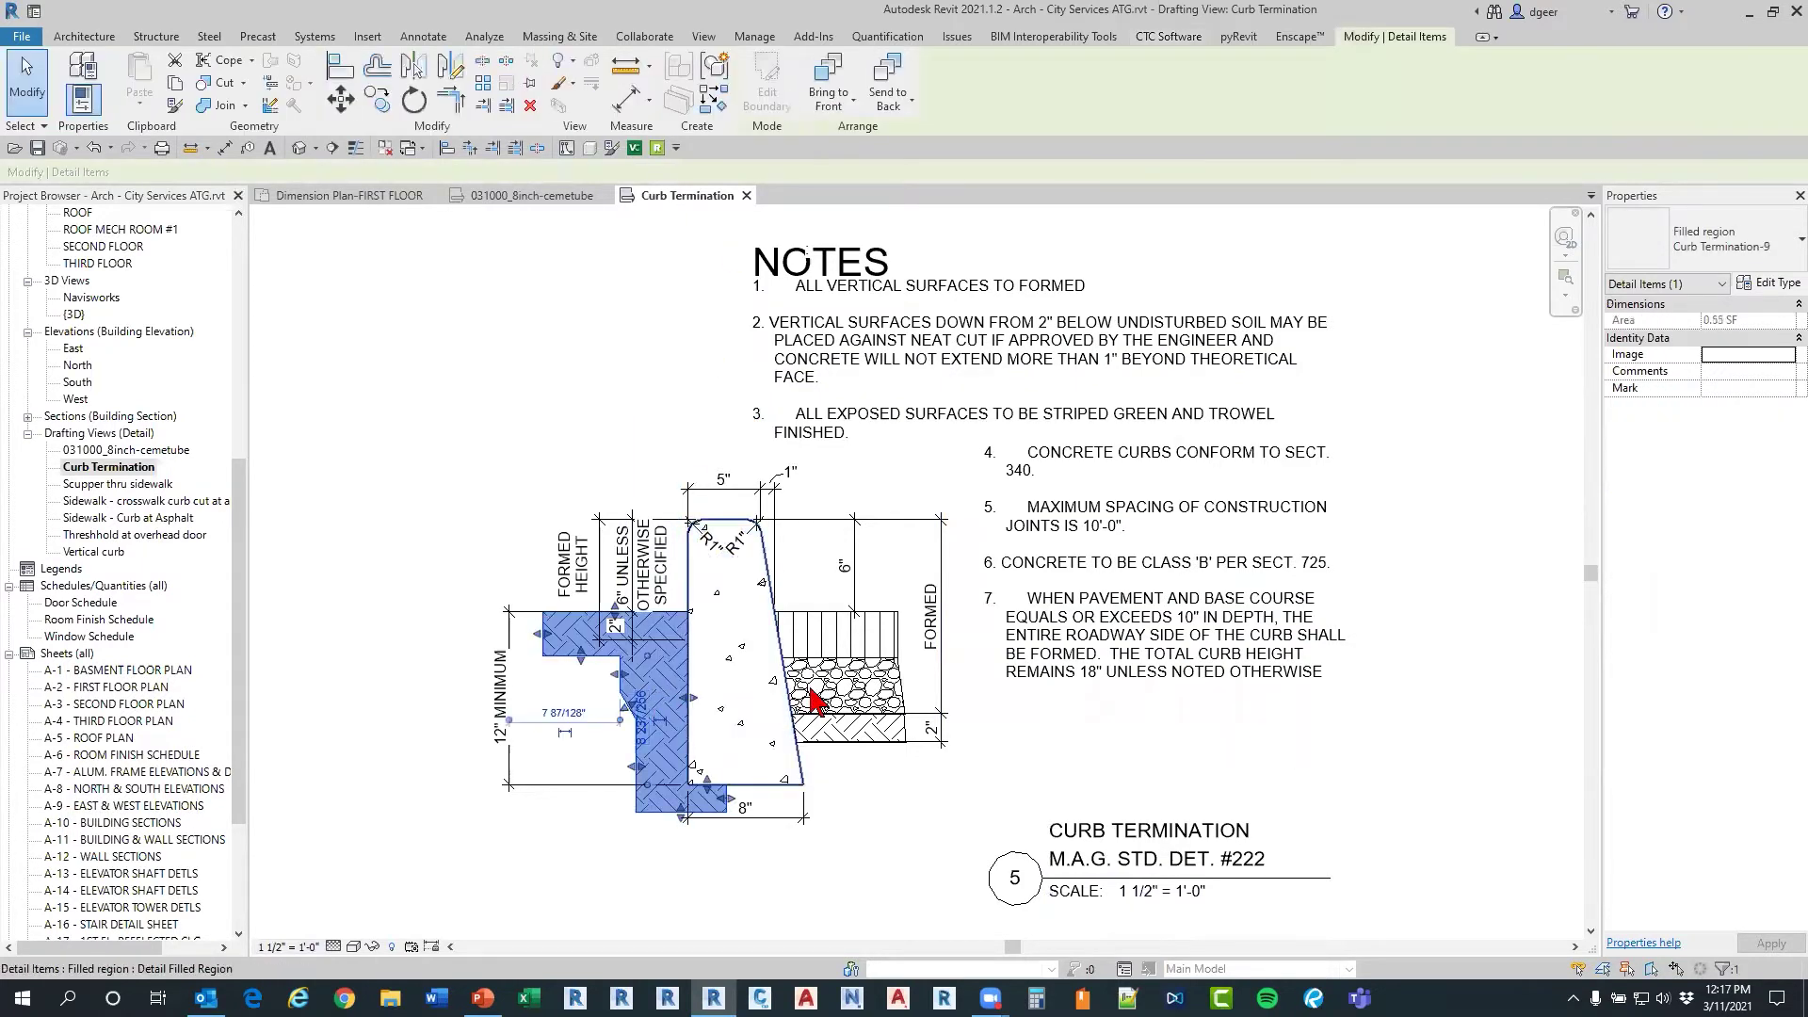
click(848, 728)
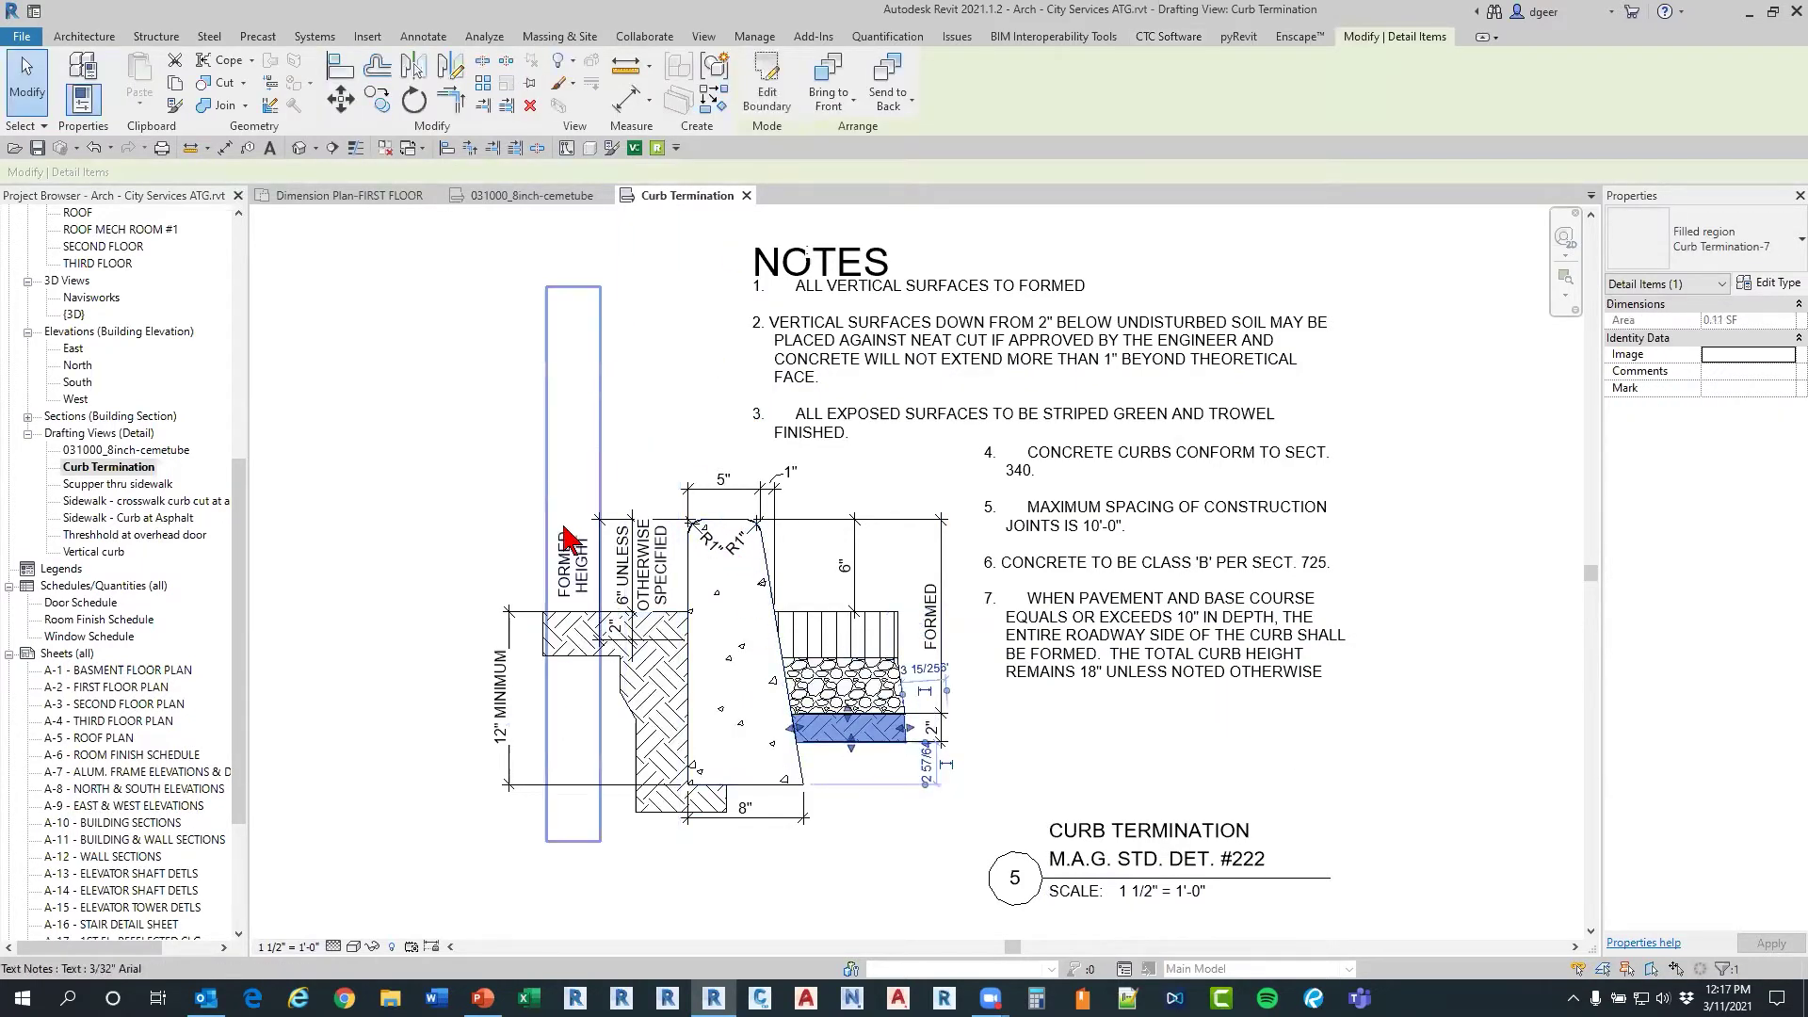
click(516, 640)
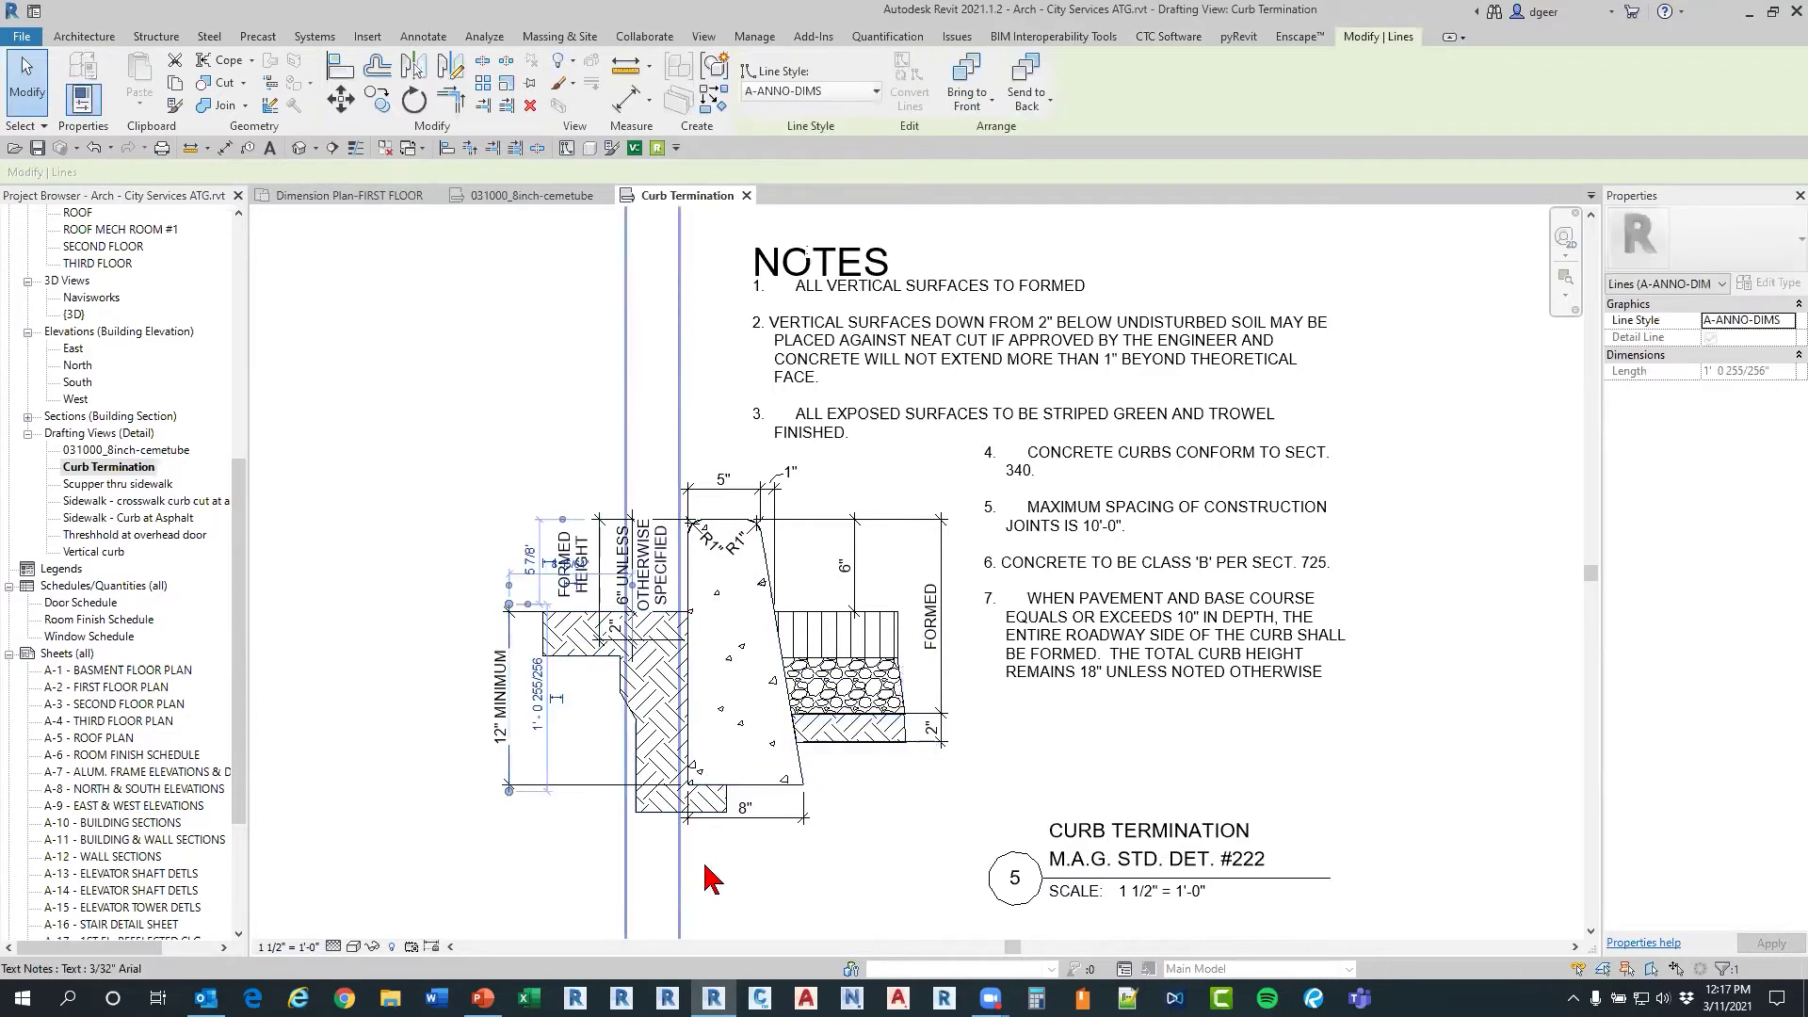
click(602, 414)
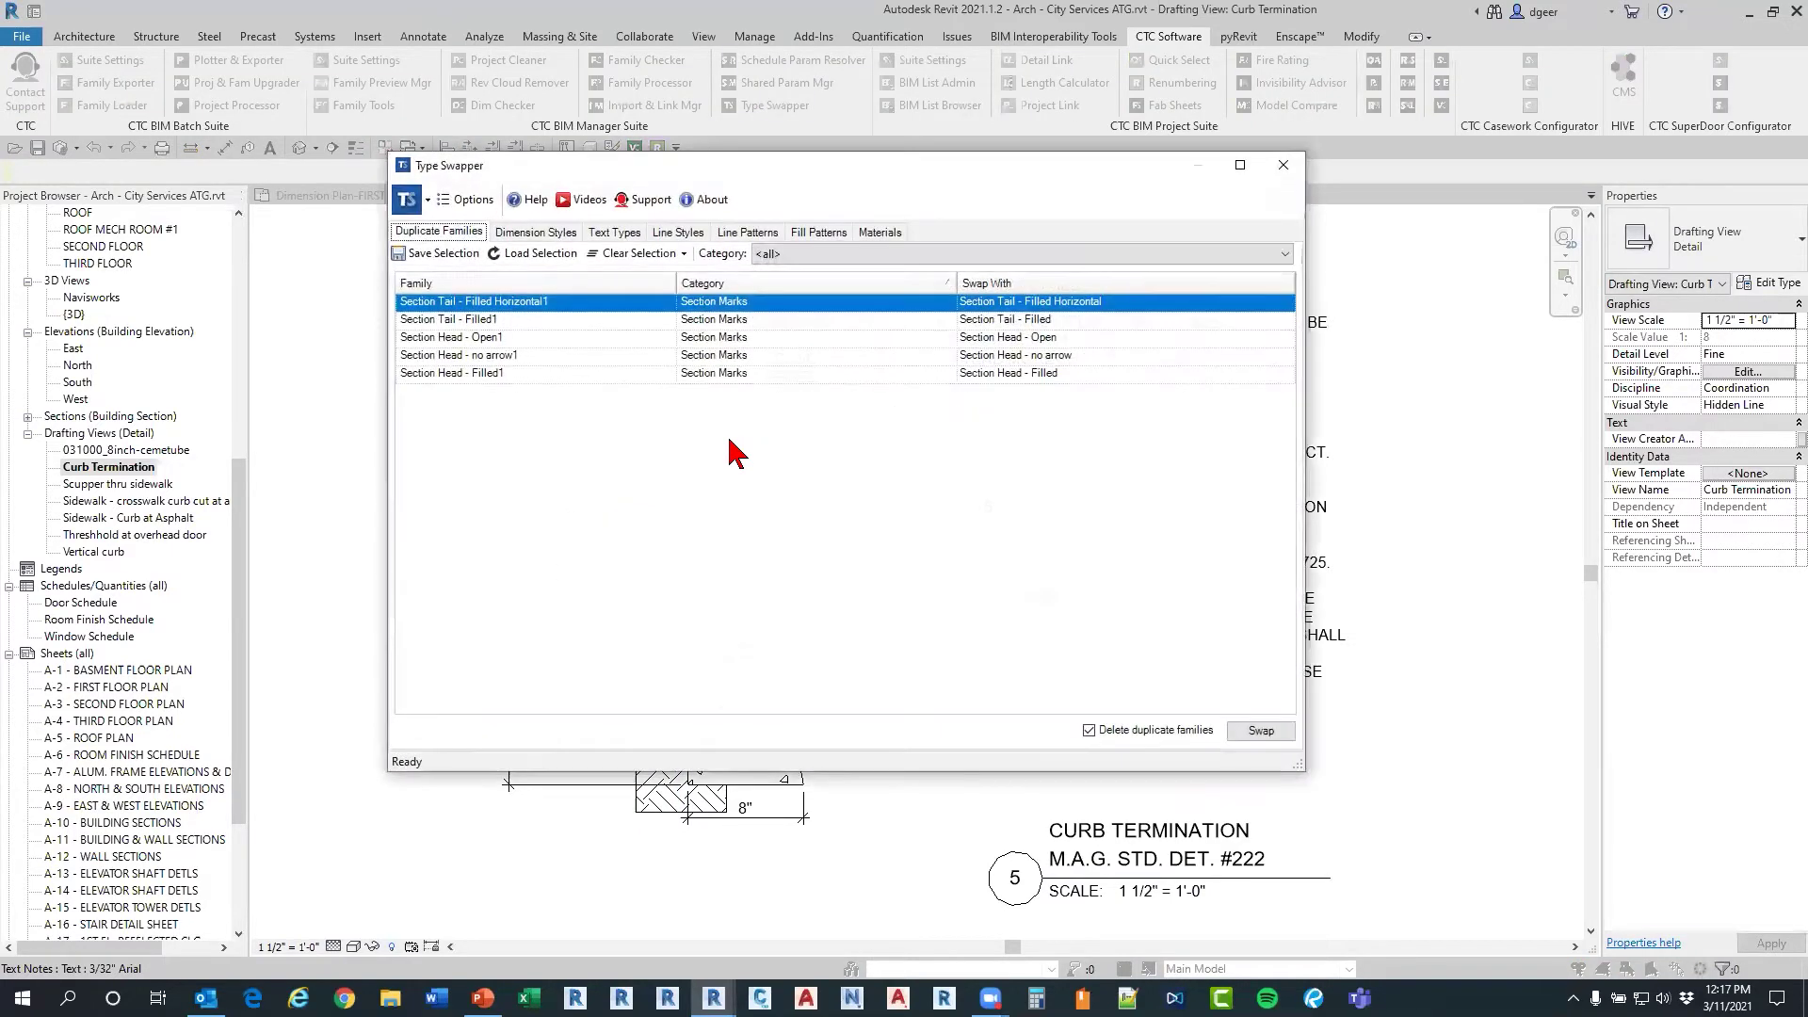
Step: Sort the project's line styles by highest usage count and examine the most-used entries, including Unnamed [1], A-ANNO-DIMS and A-SECT-PEN3
click(672, 232)
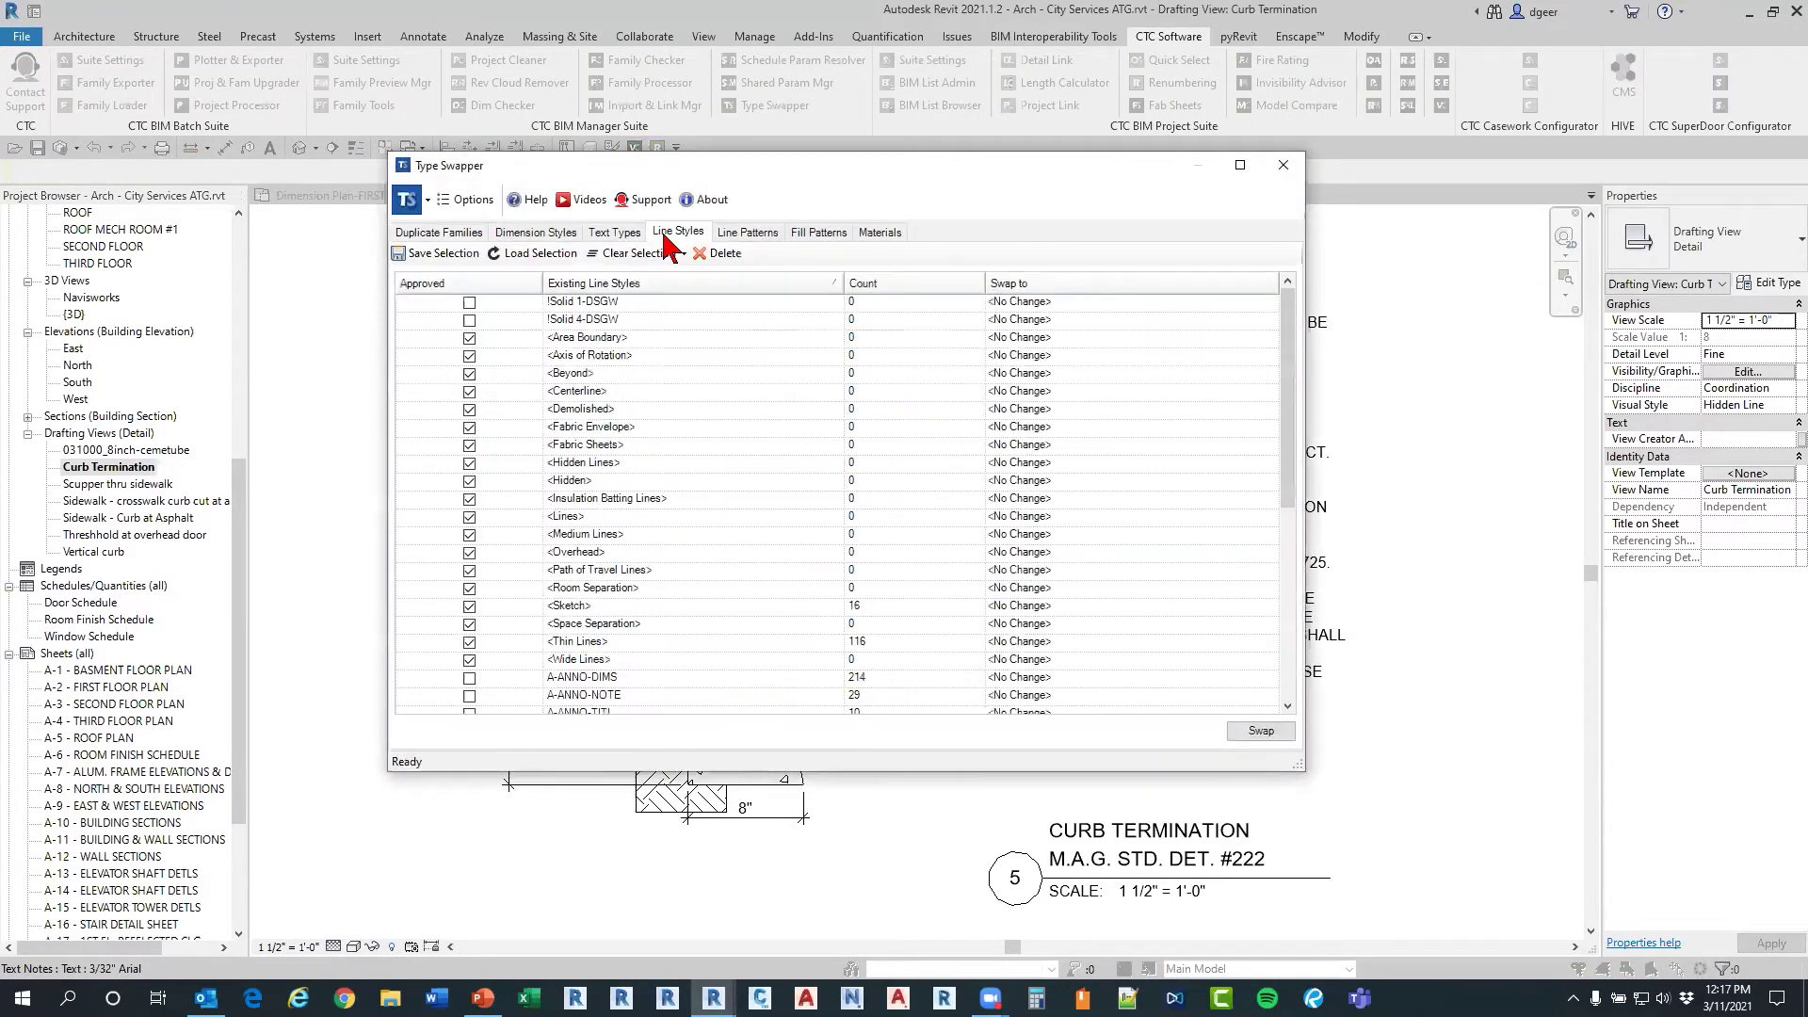
click(865, 285)
click(865, 285)
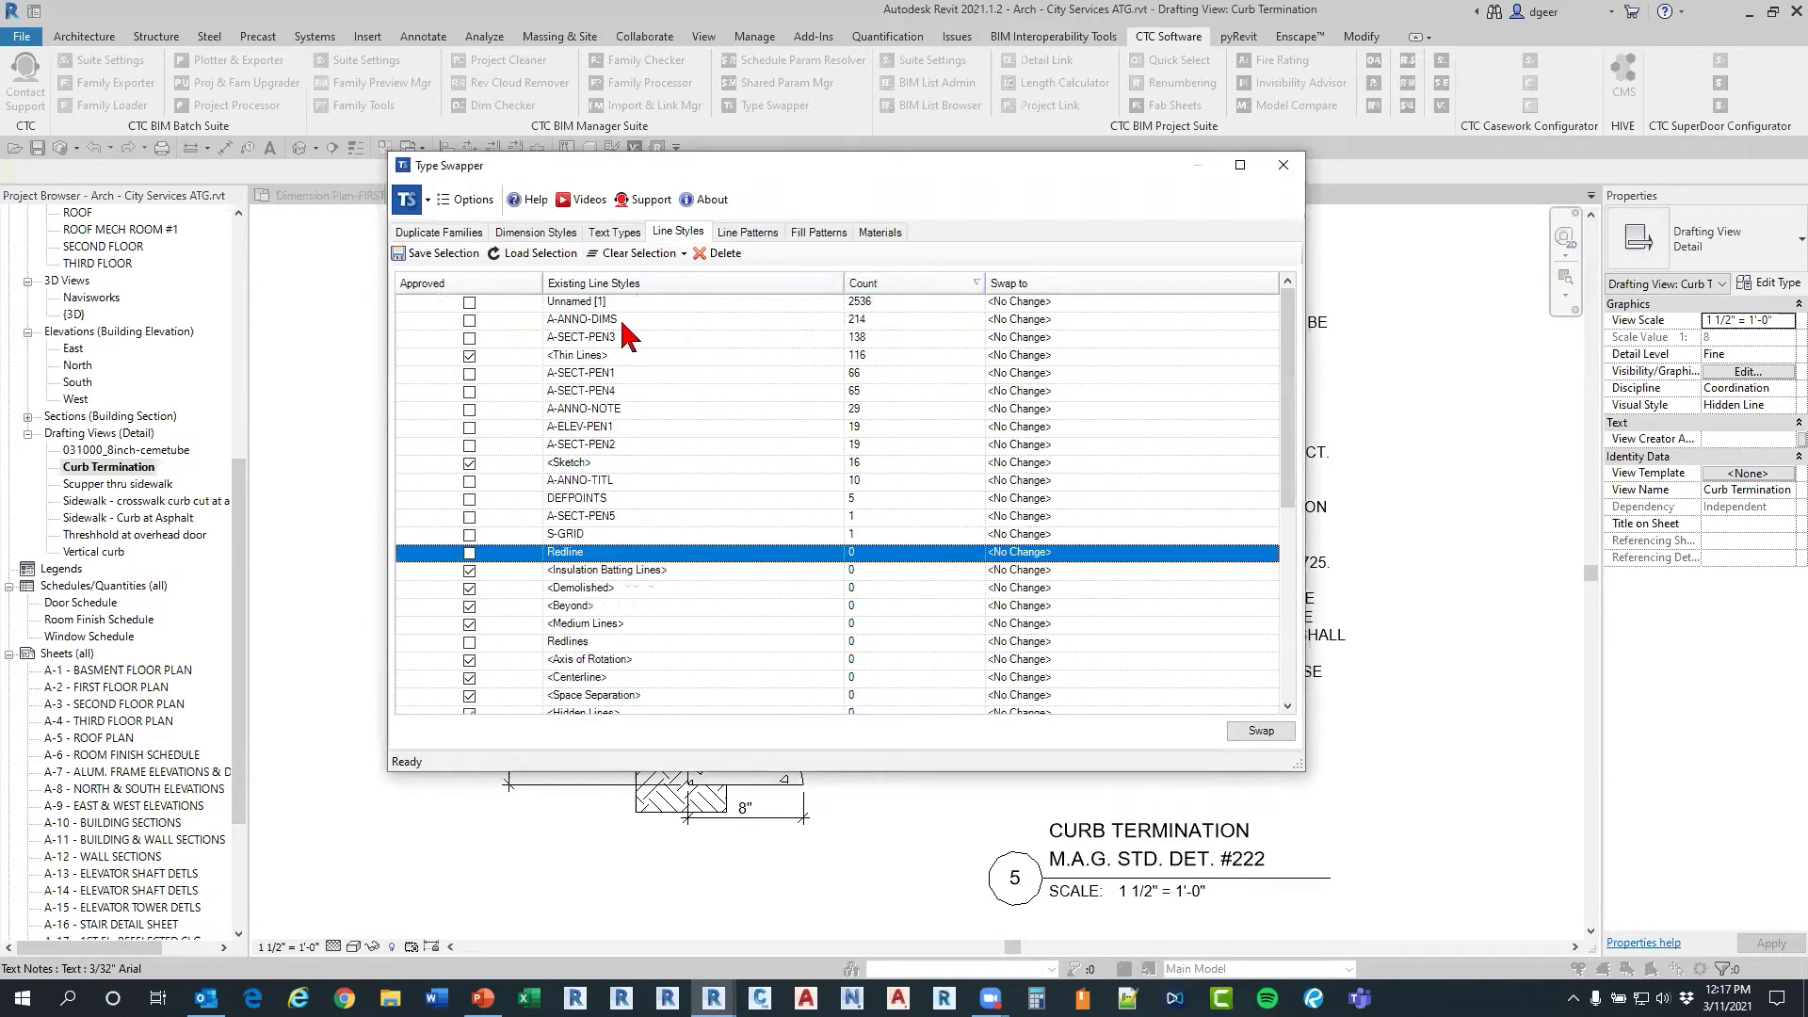
click(644, 305)
click(645, 322)
click(637, 339)
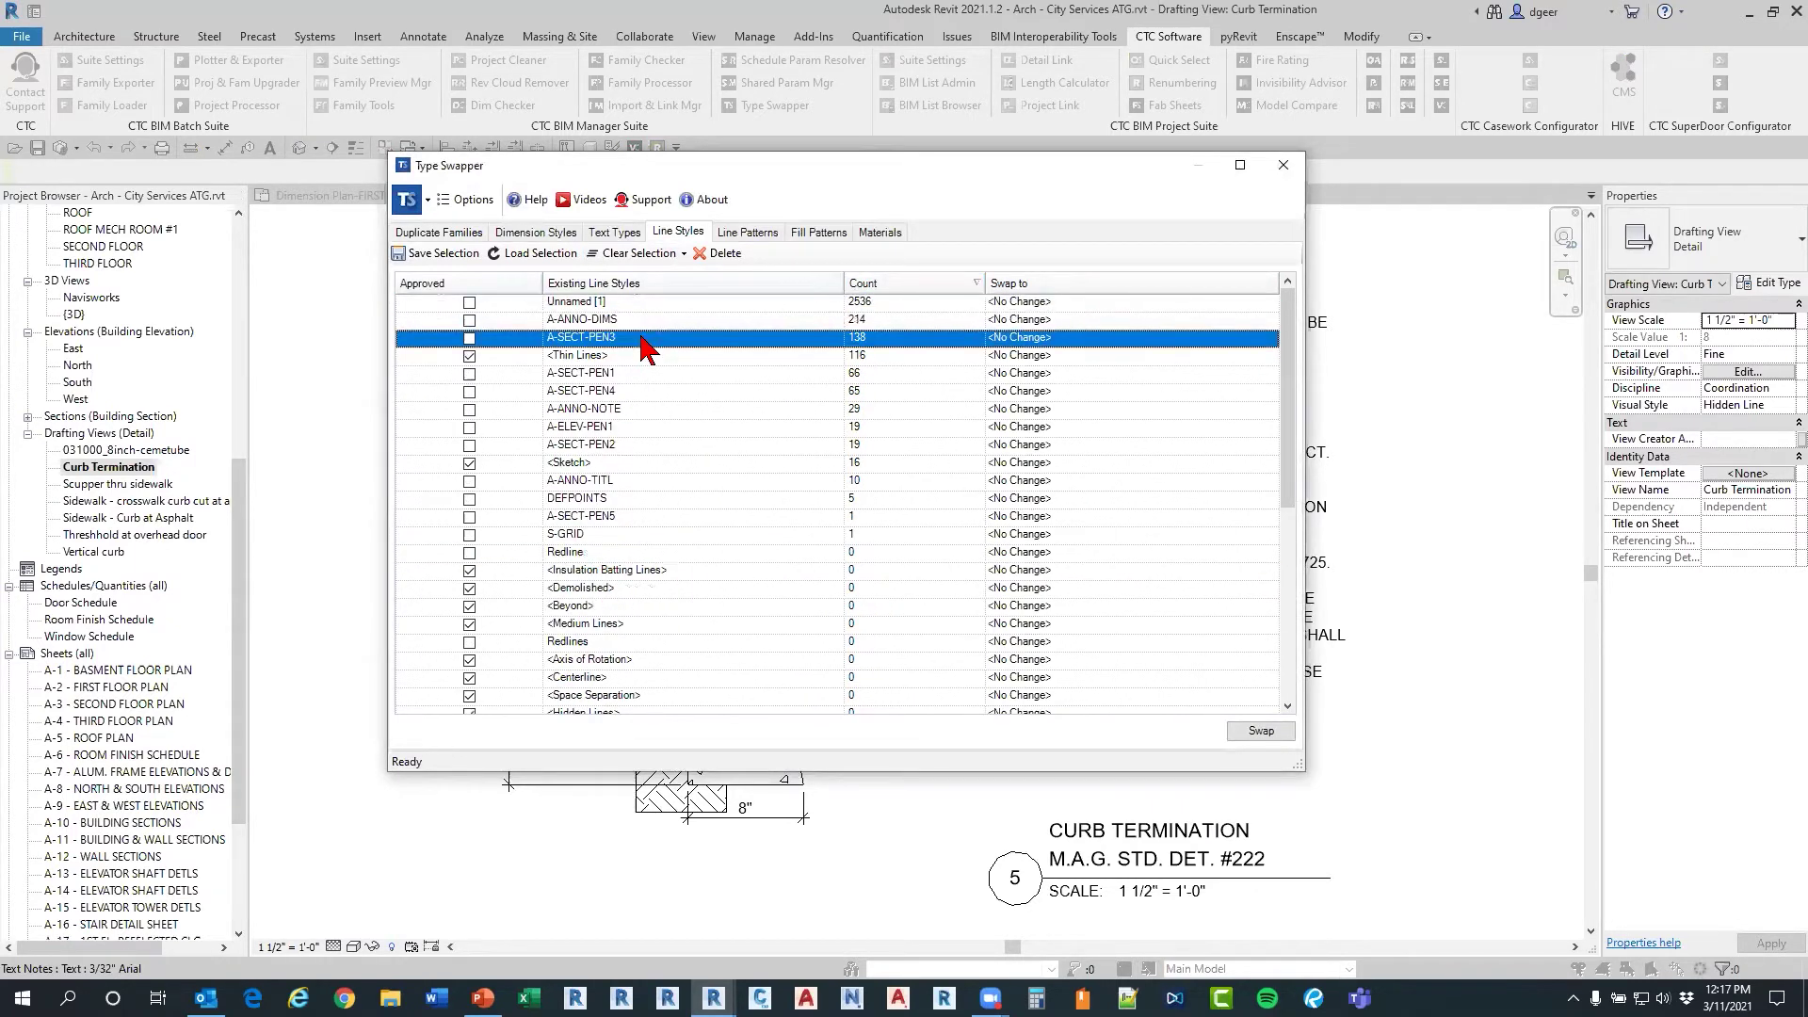
click(631, 356)
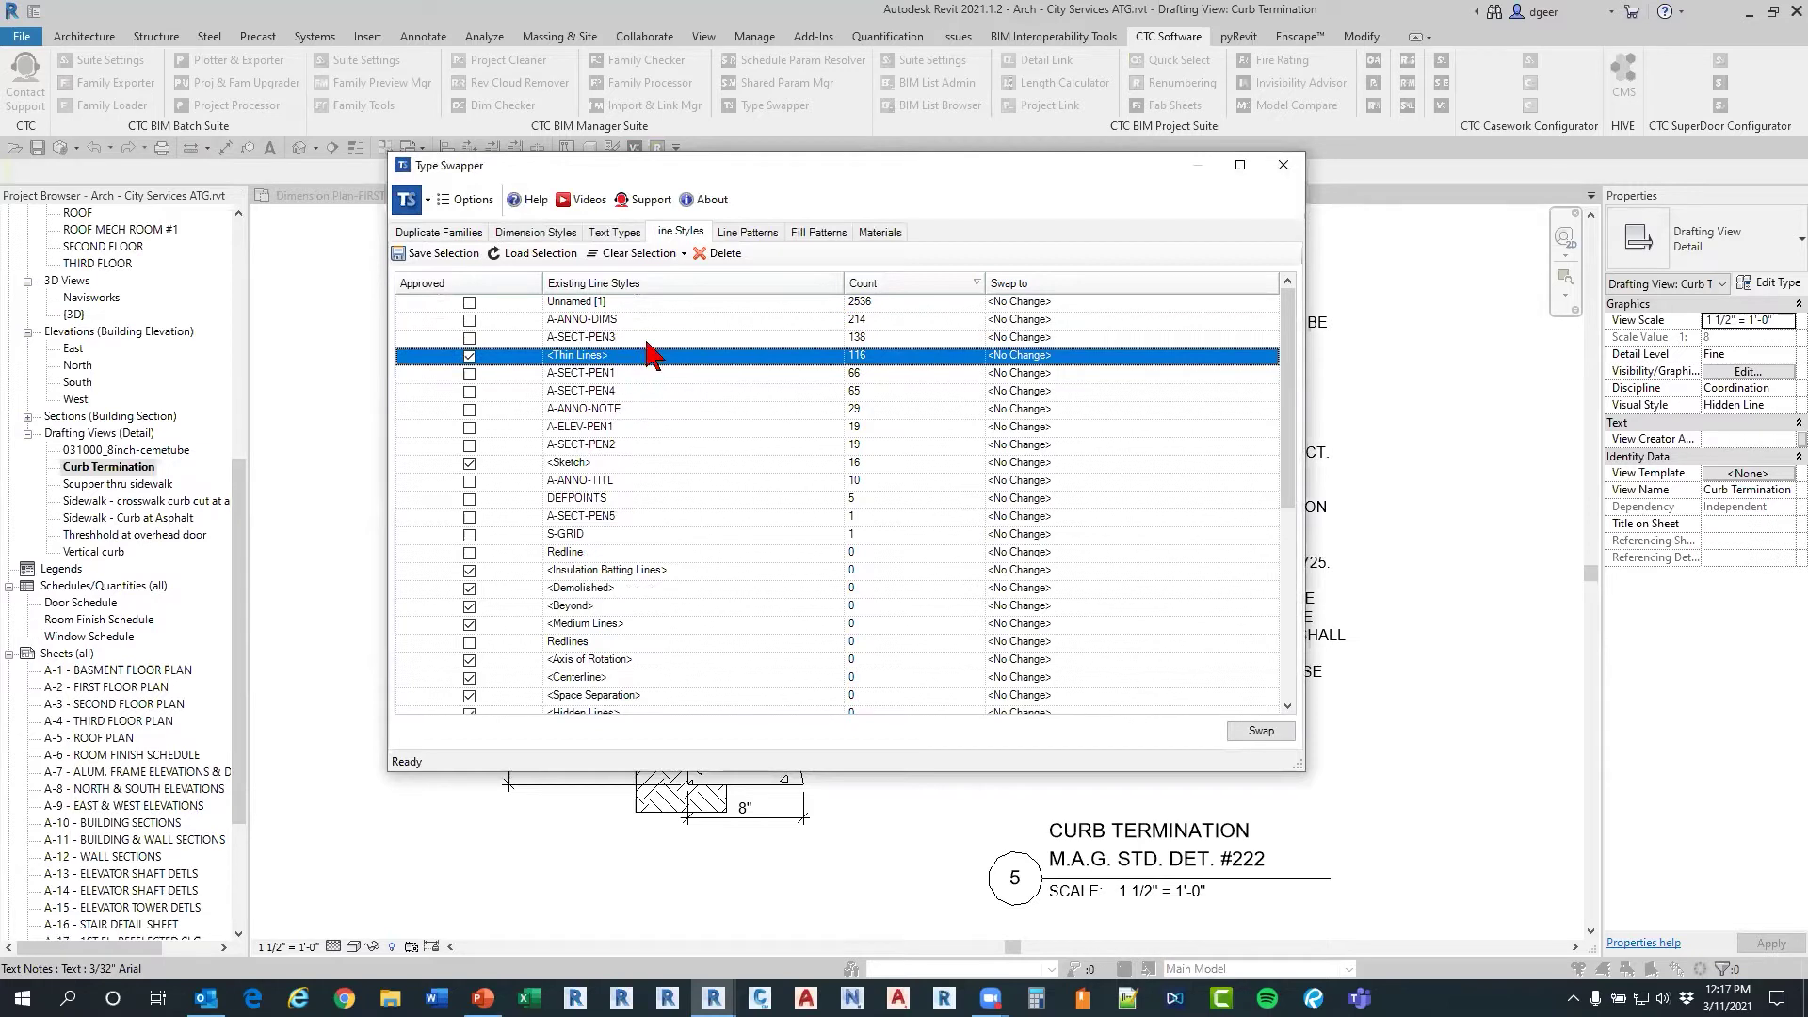
click(630, 305)
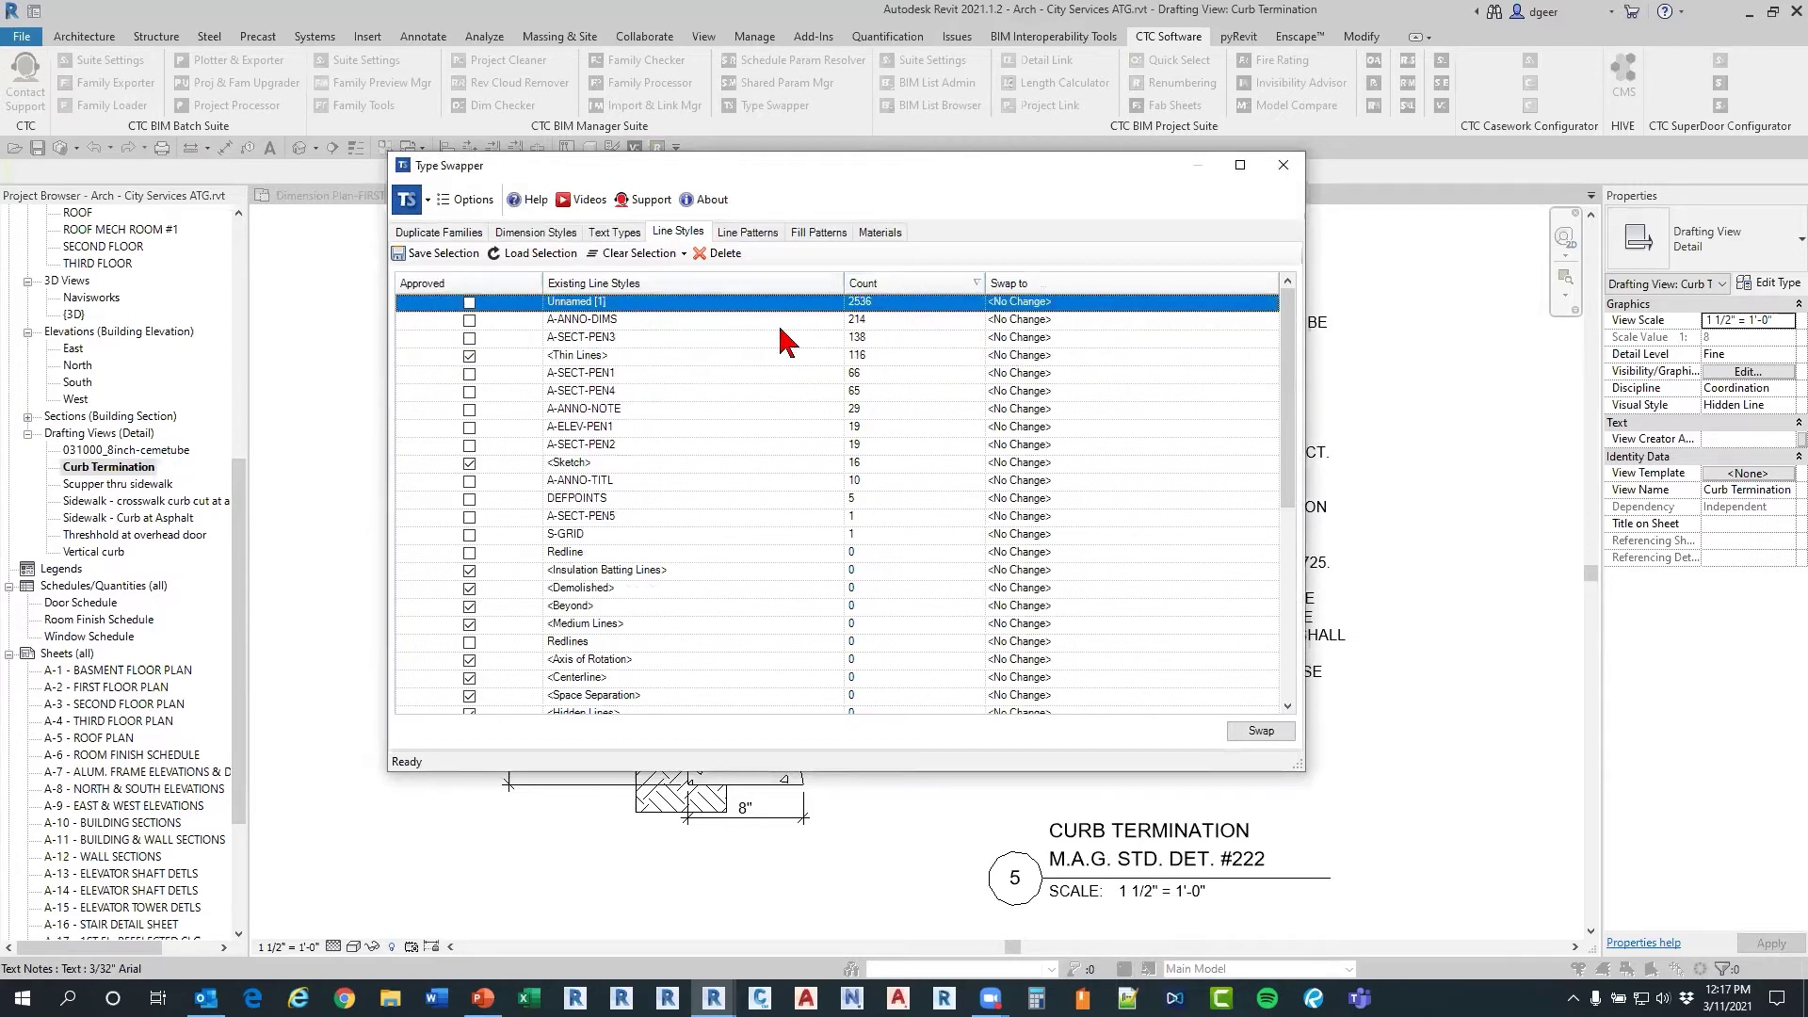
Step: Set the line style A-ANNO-DIMS to swap to <Thin Lines> and A-SECT-PEN3 to swap to <Medium Lines>
click(709, 325)
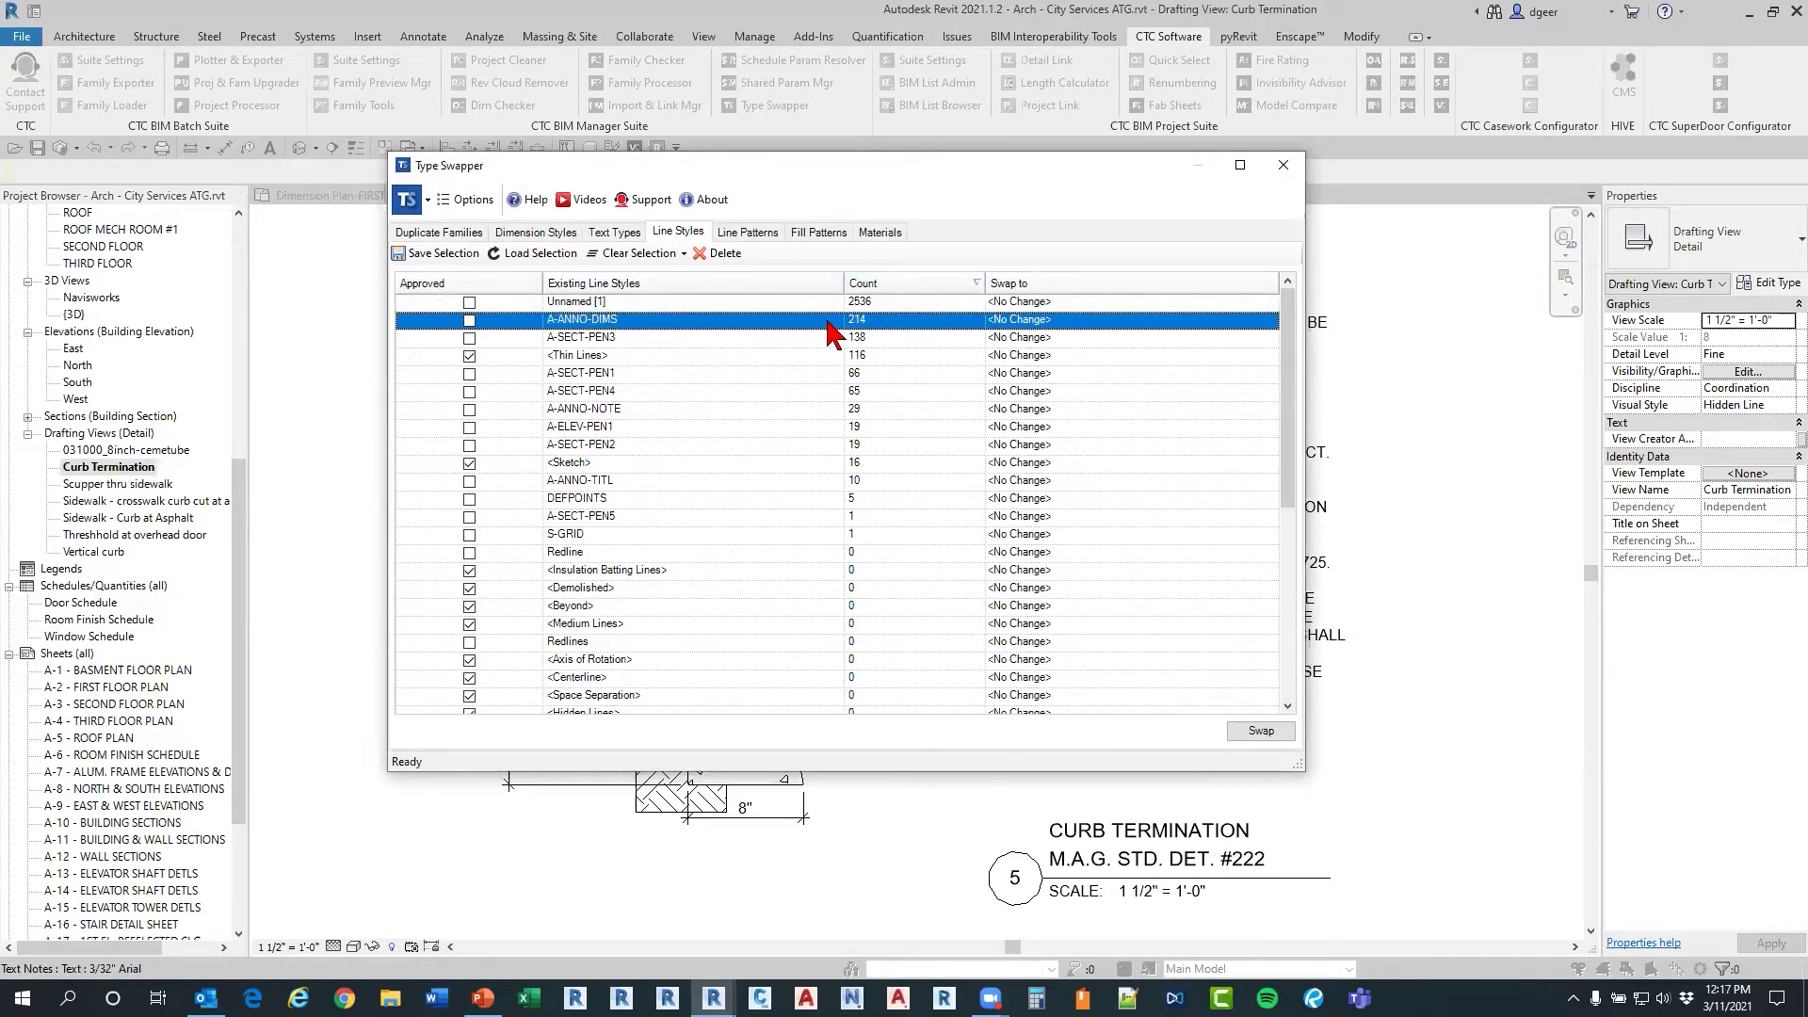
click(1270, 321)
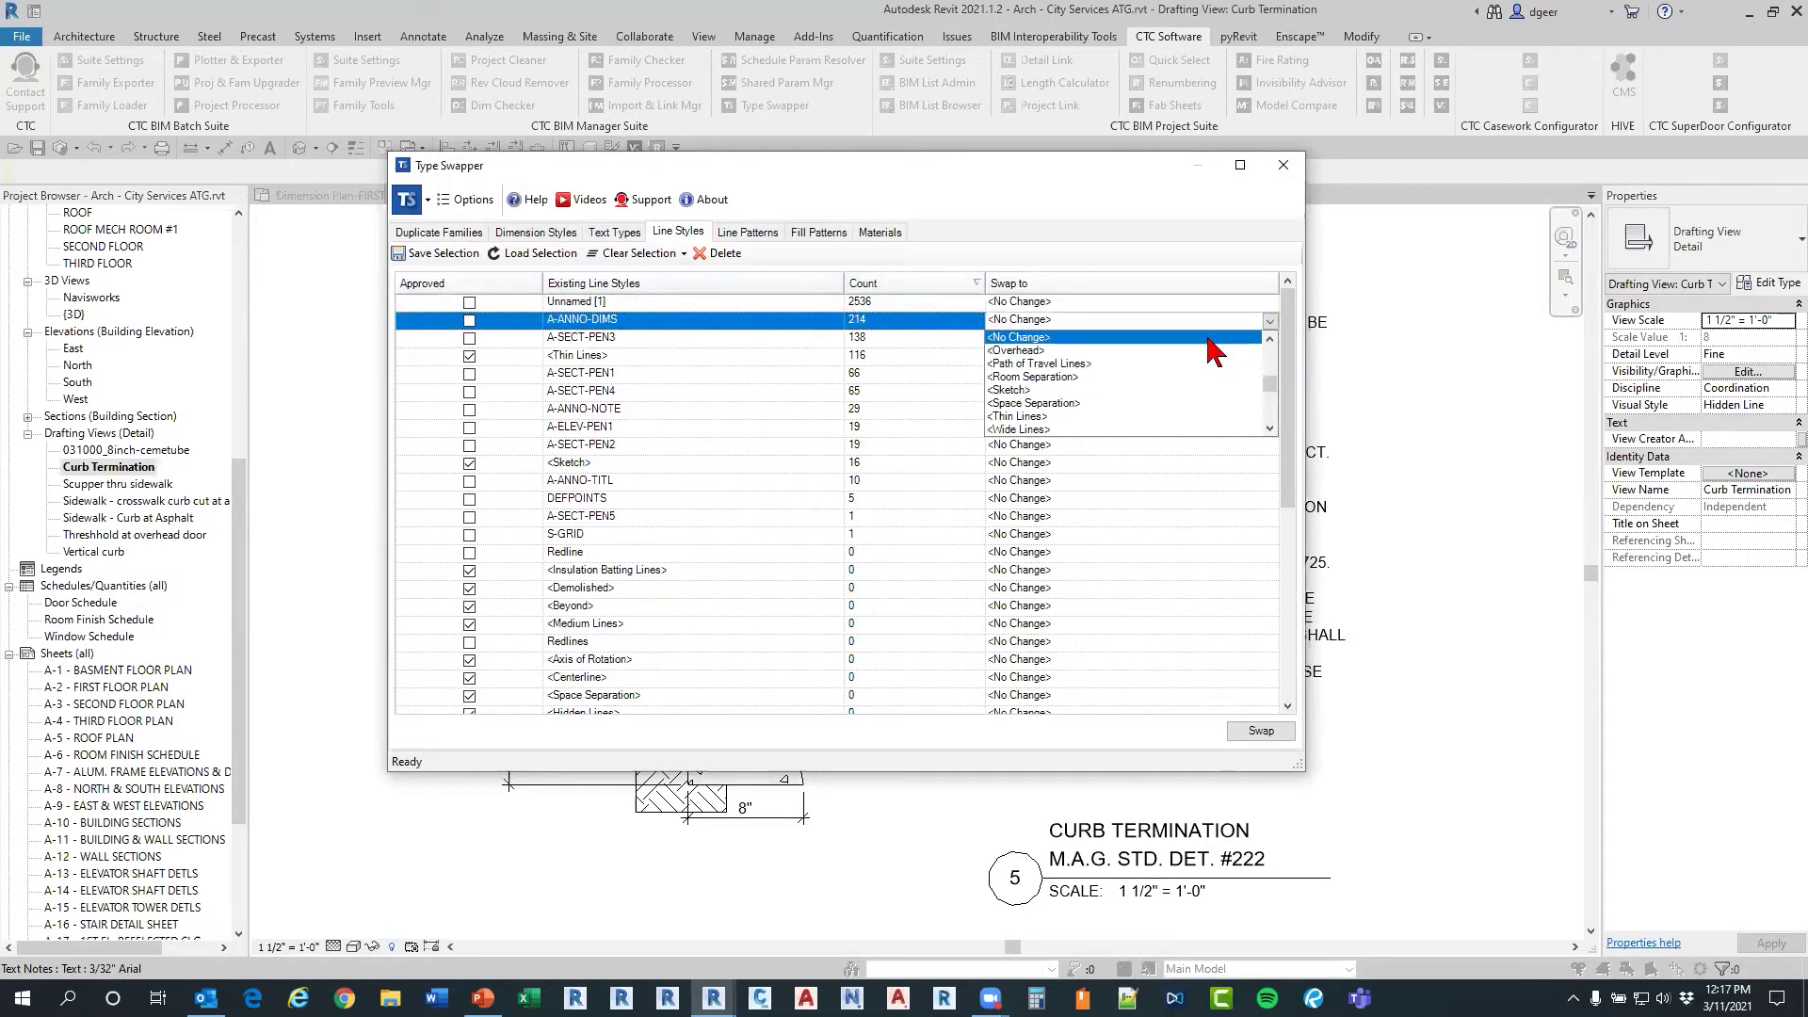
click(1083, 395)
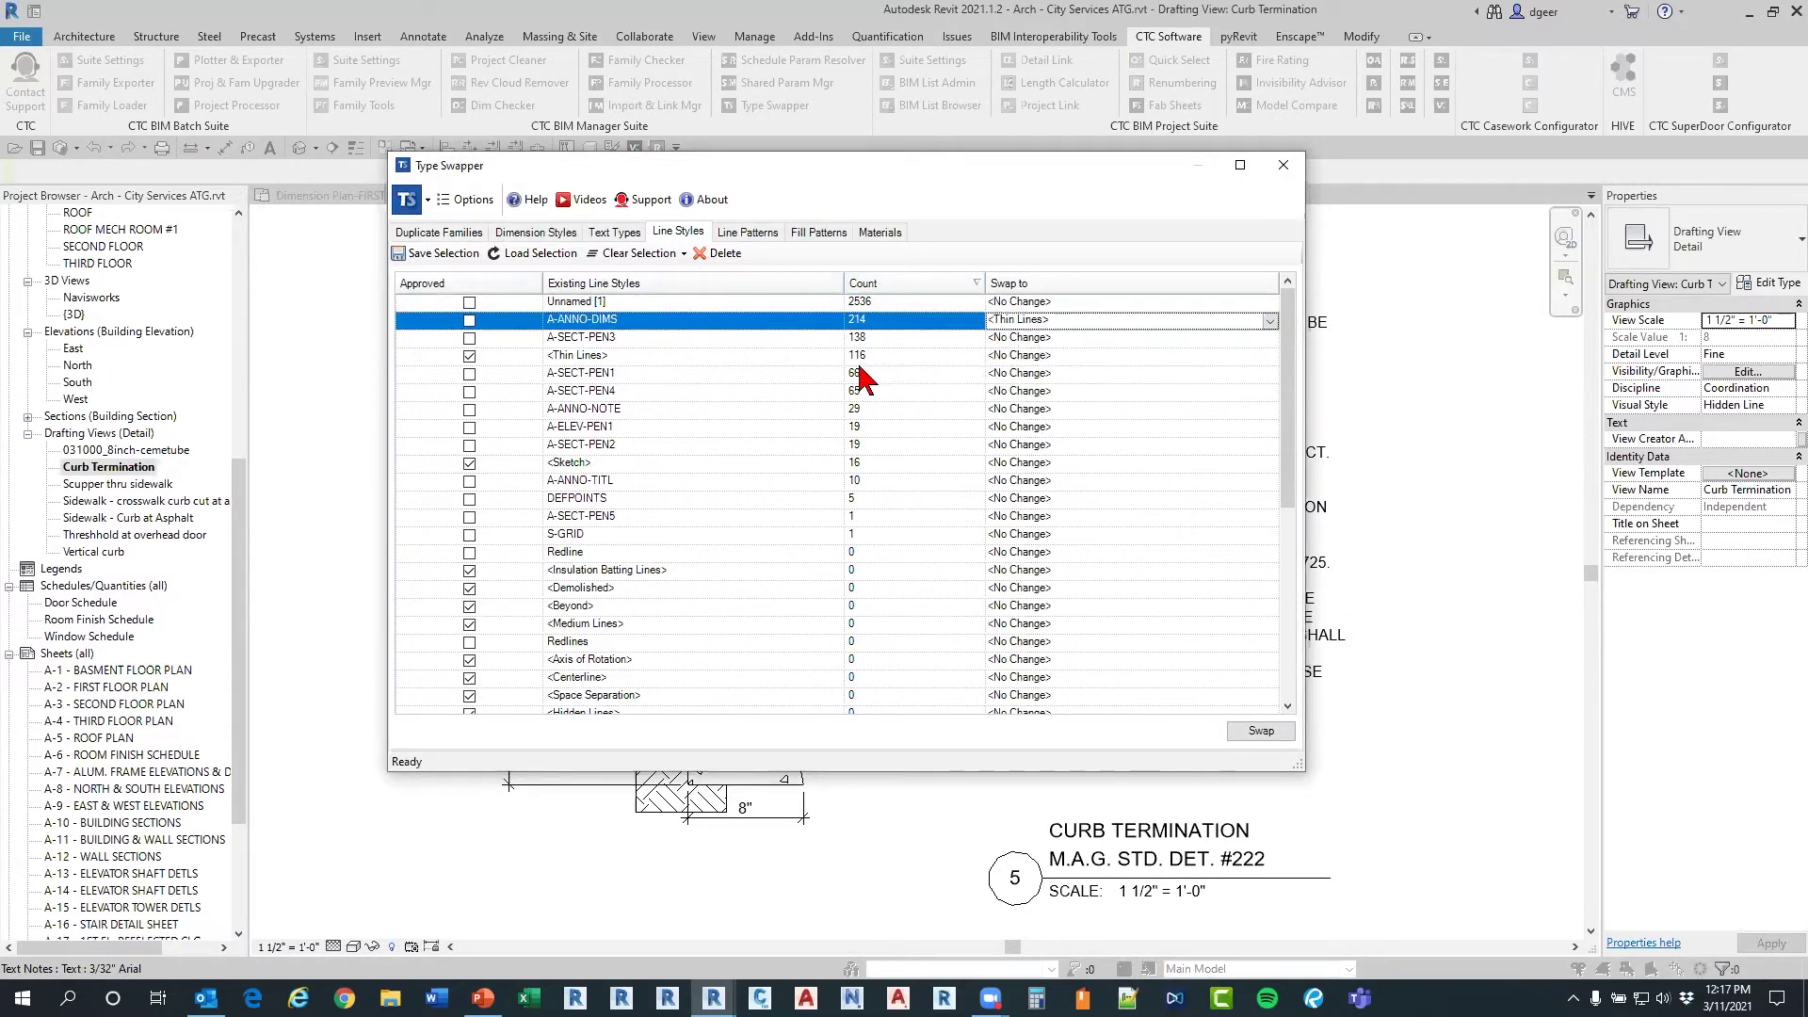
click(698, 339)
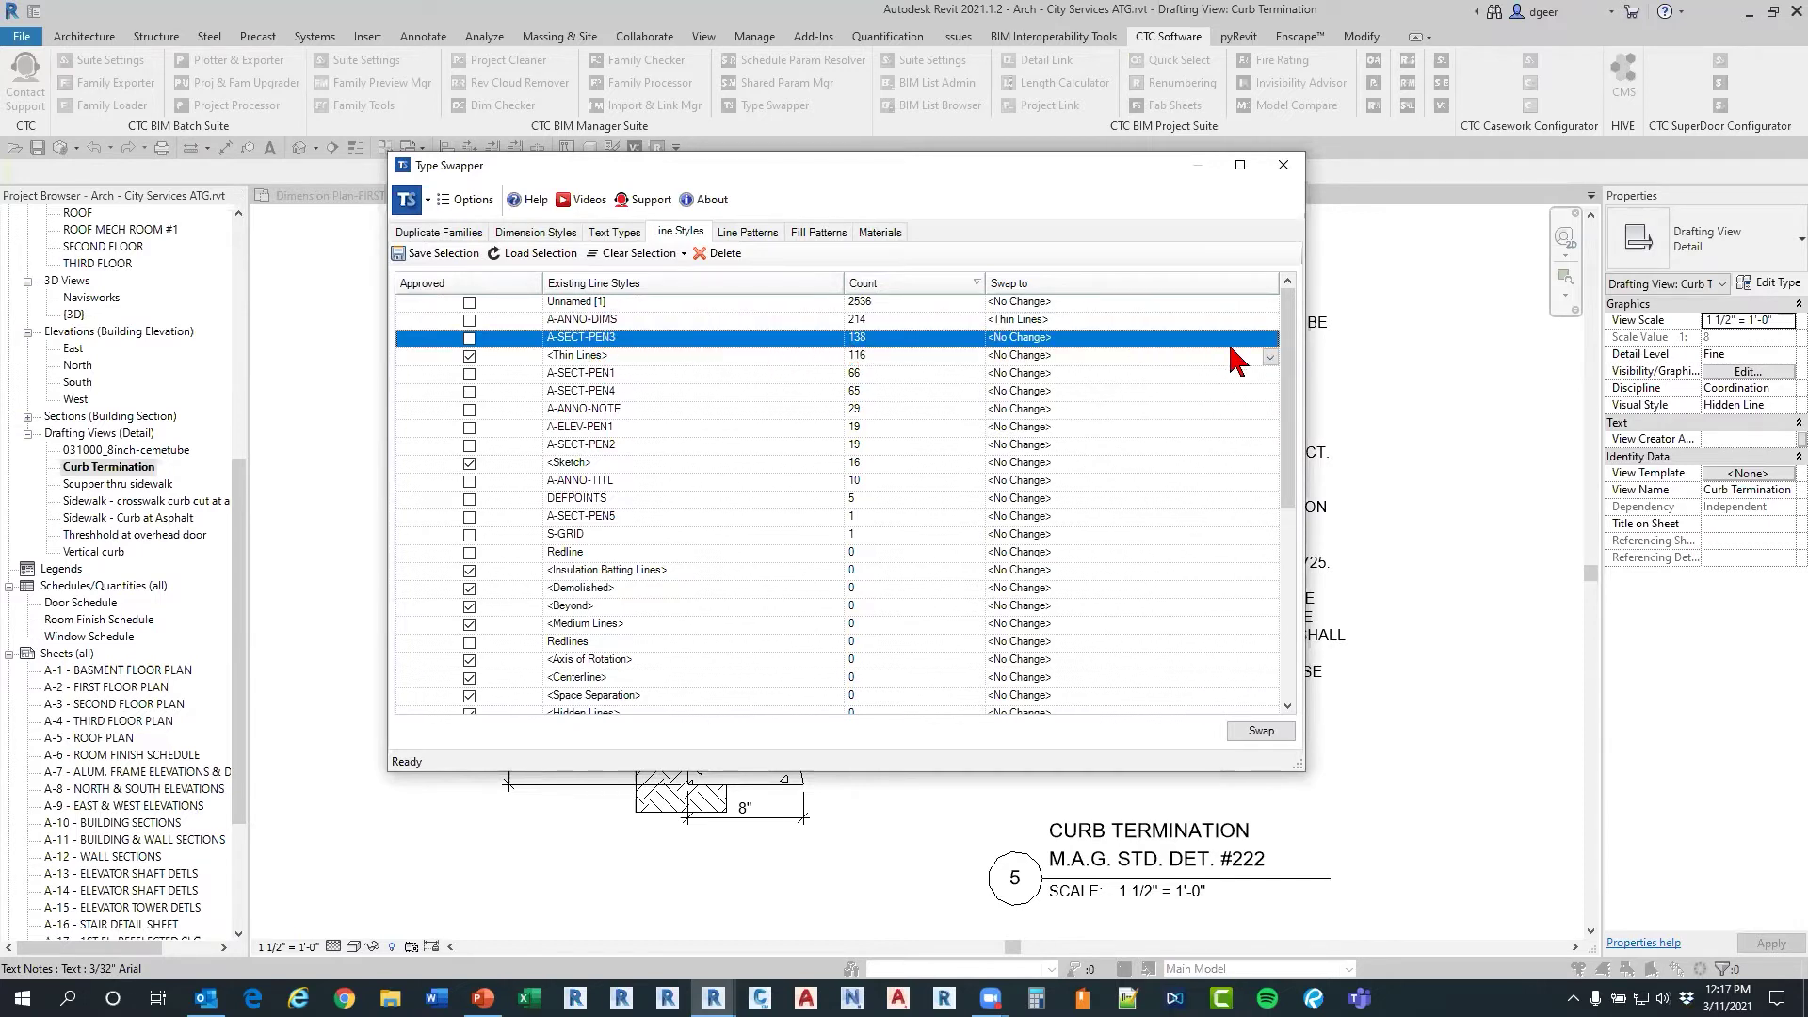
click(1270, 338)
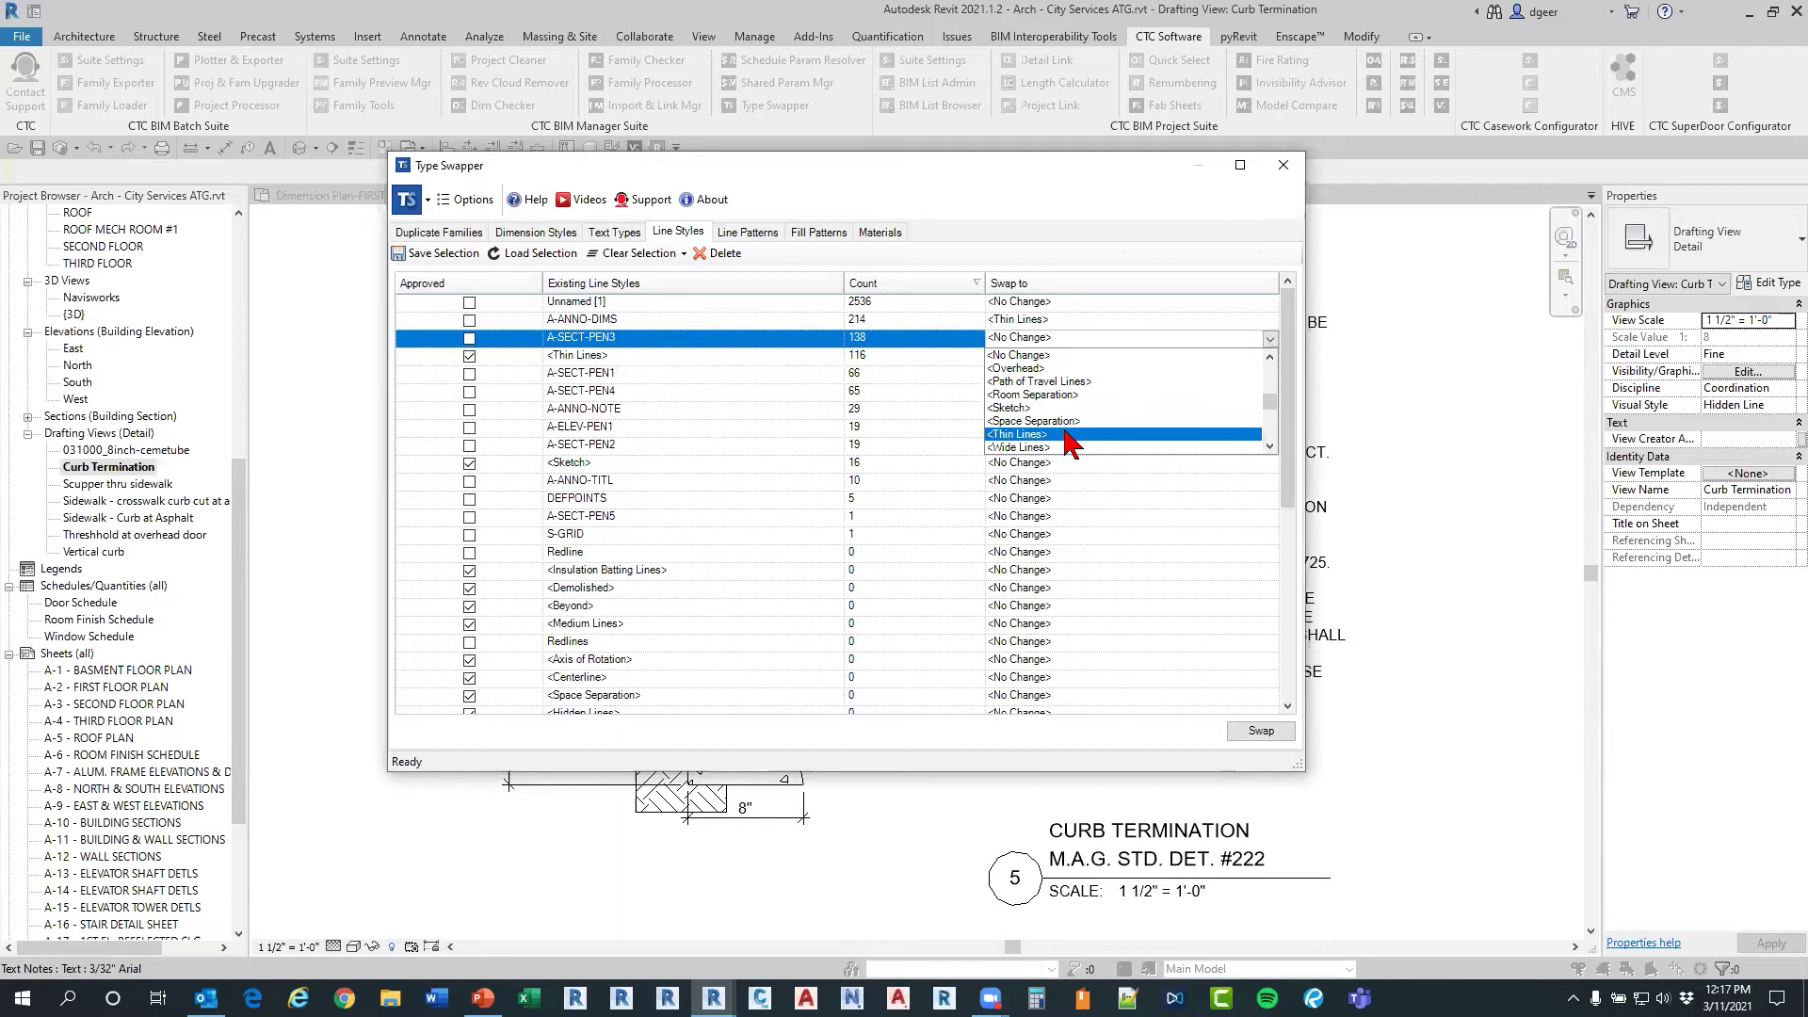
scroll(1039, 400, up, 3)
click(1026, 389)
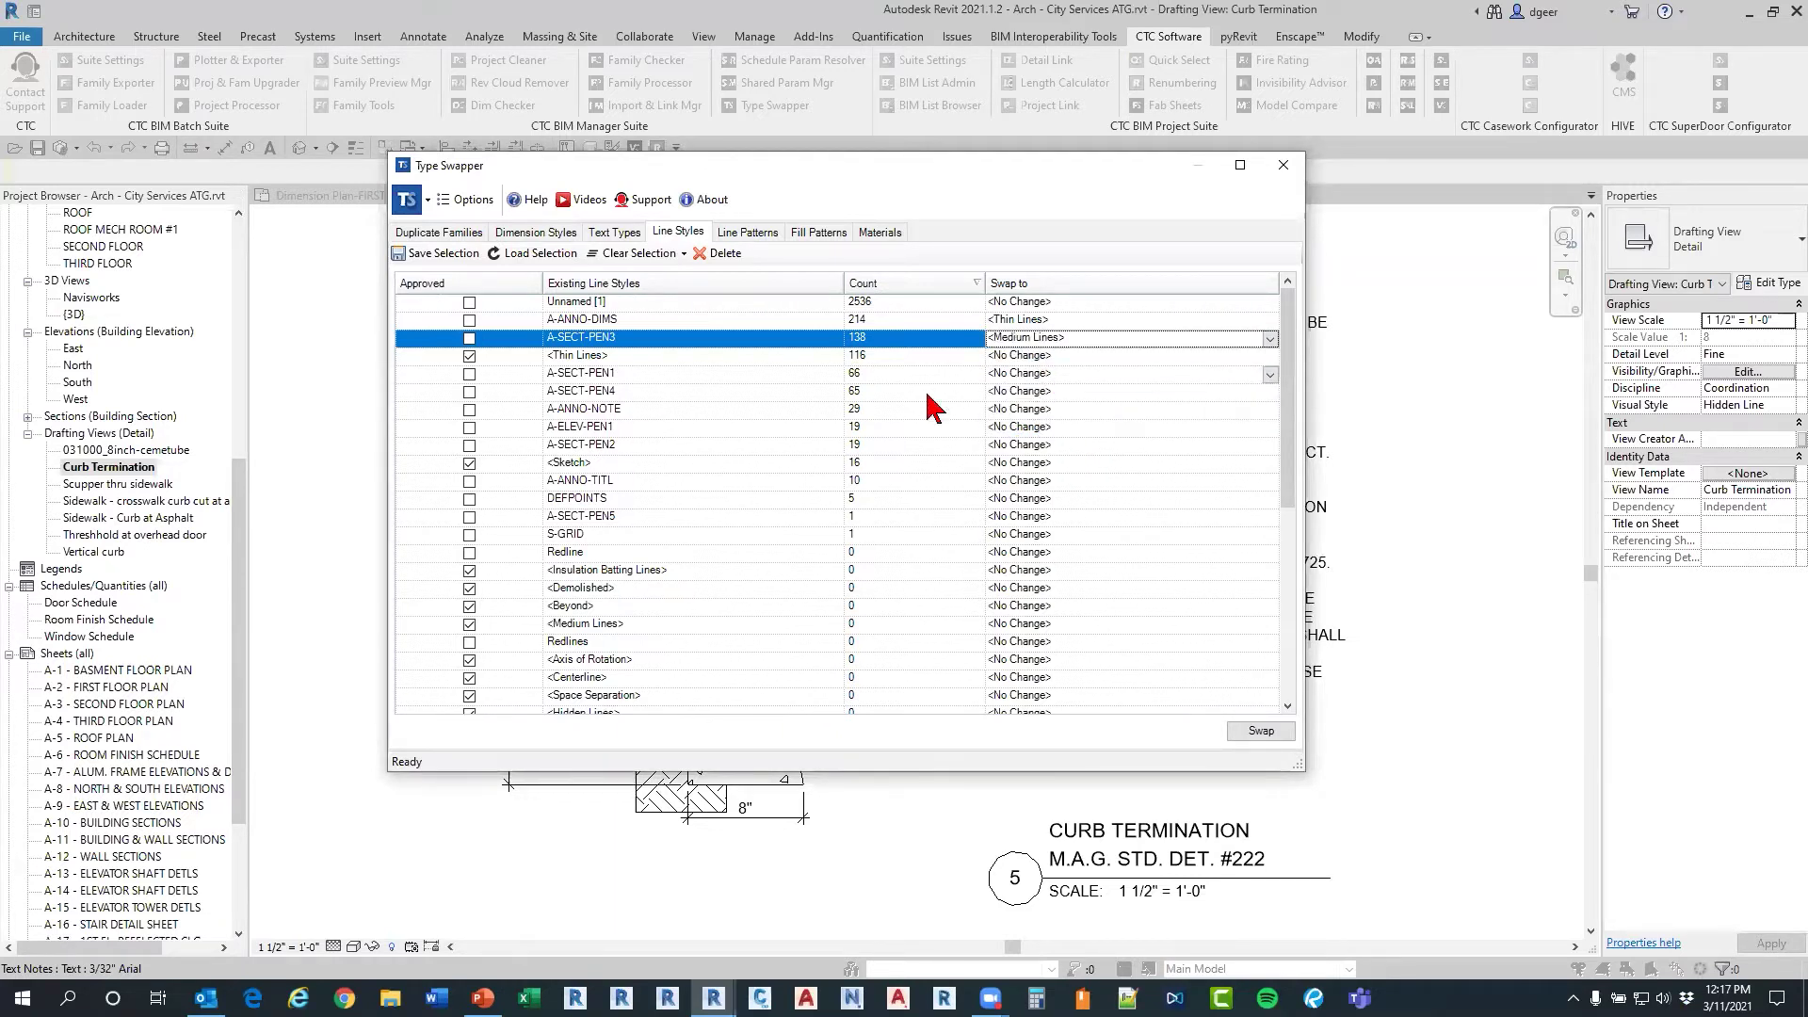
Step: Set the line style A-SECT-PEN1 to swap to <Thin Lines> and A-SECT-PEN4 to swap to <Wide Lines>
click(639, 362)
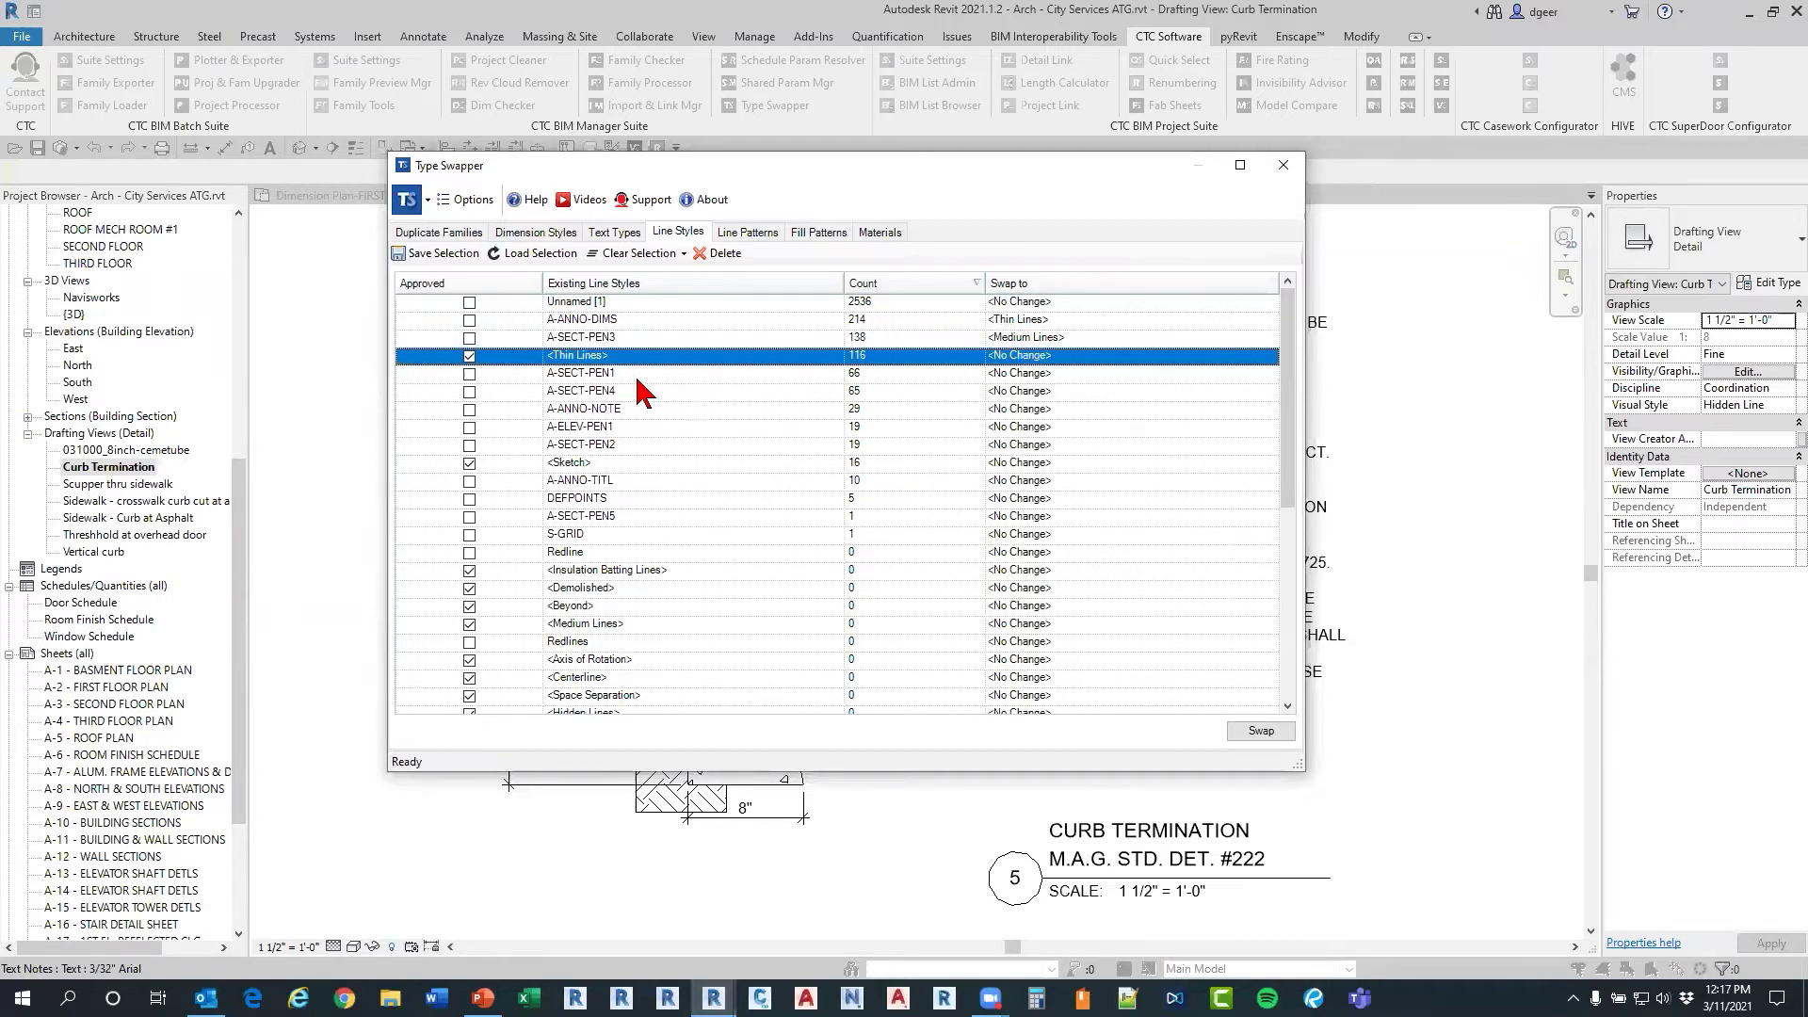
click(638, 376)
click(1270, 375)
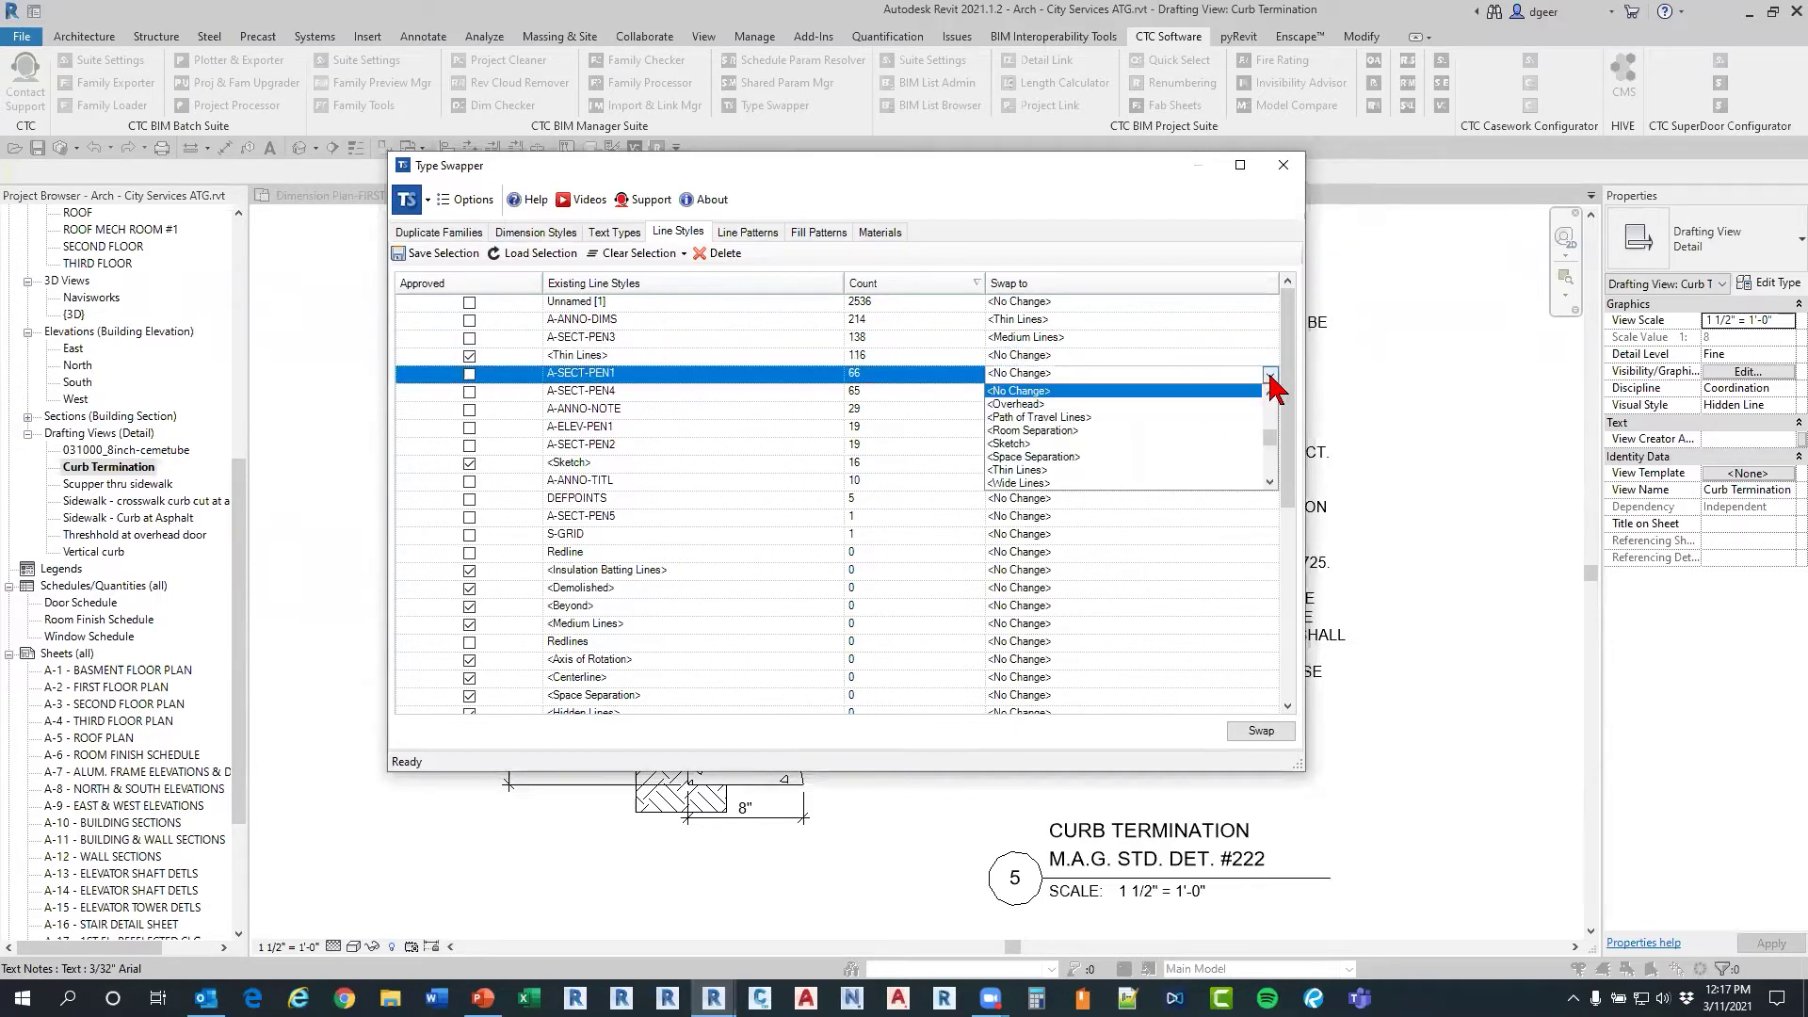
click(1034, 470)
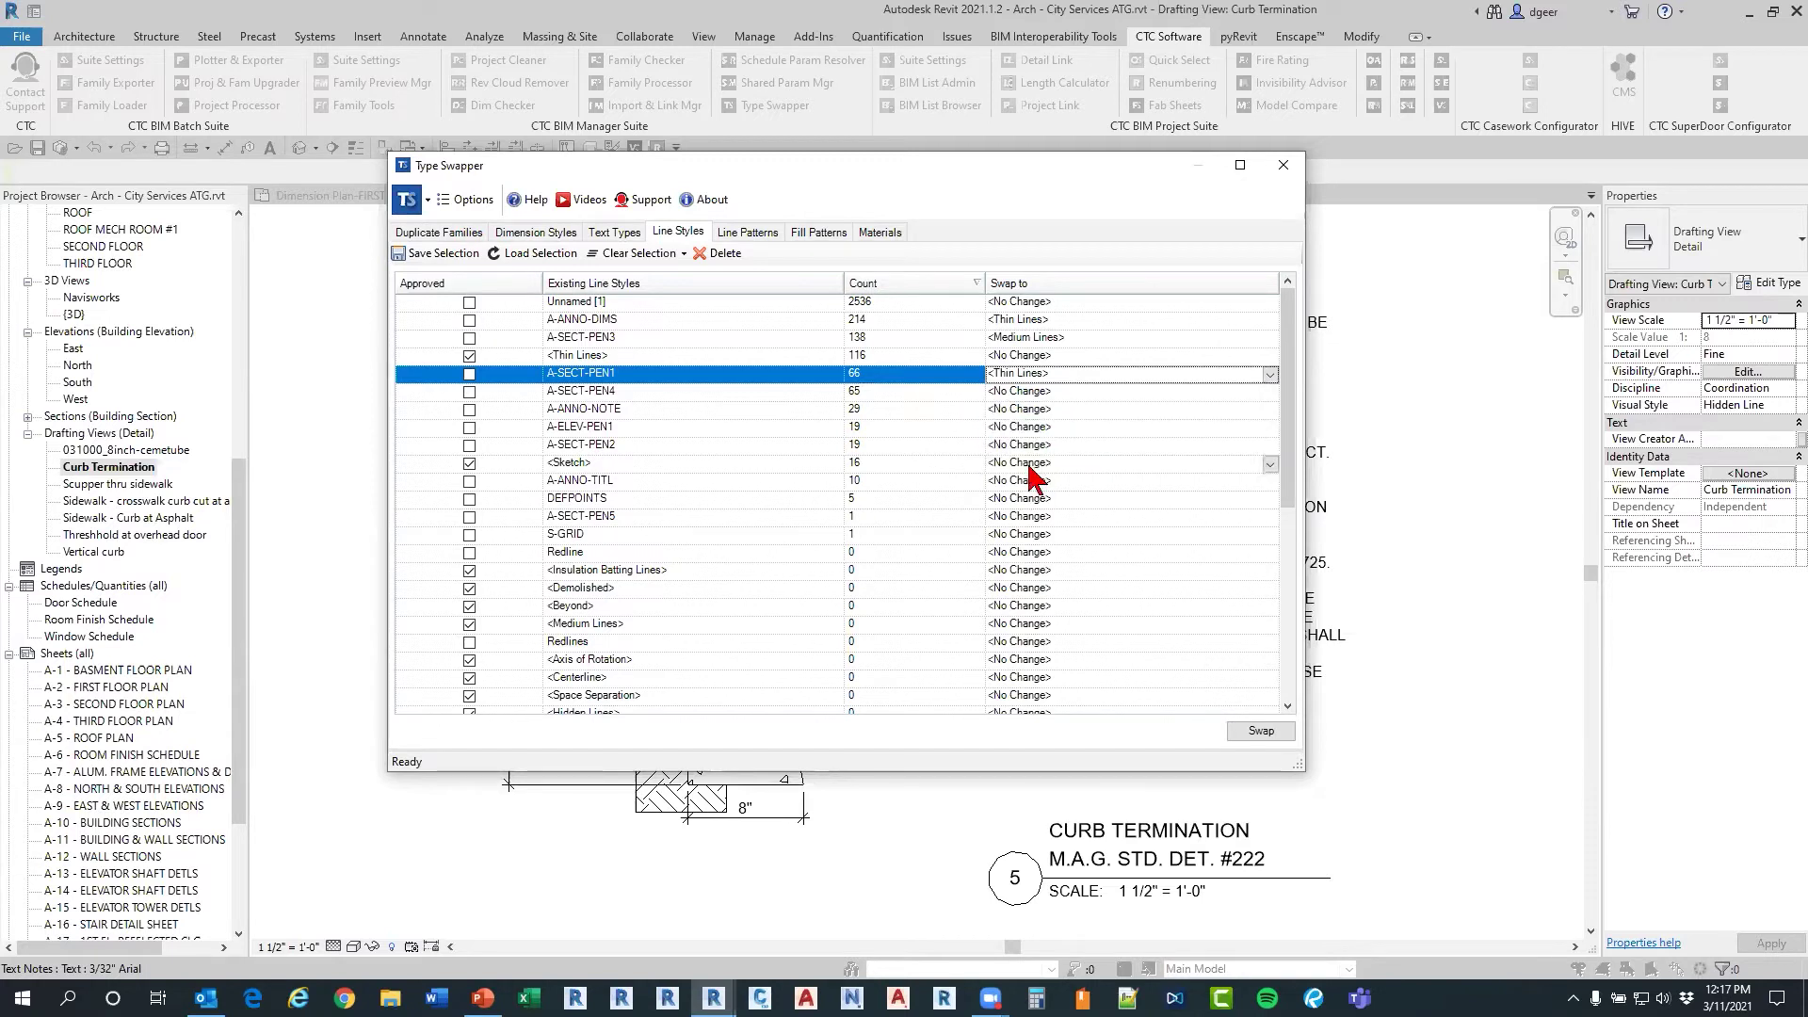
click(708, 393)
click(1271, 392)
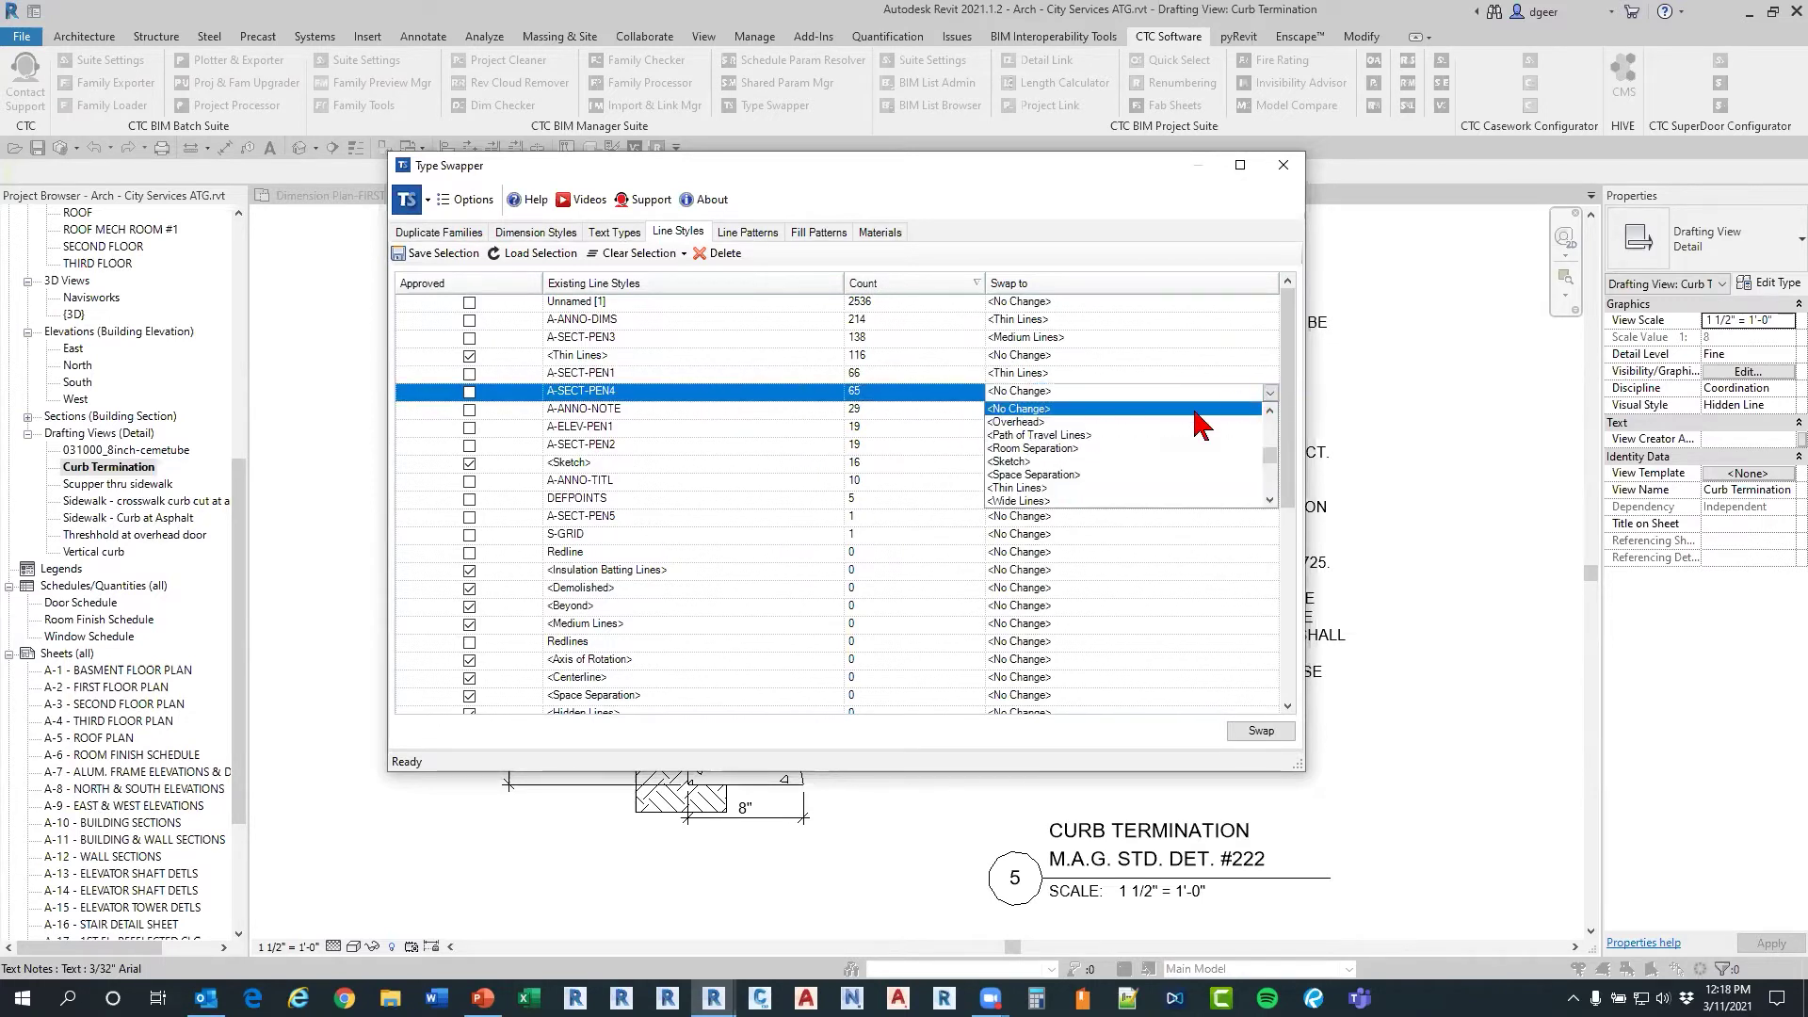
click(1022, 500)
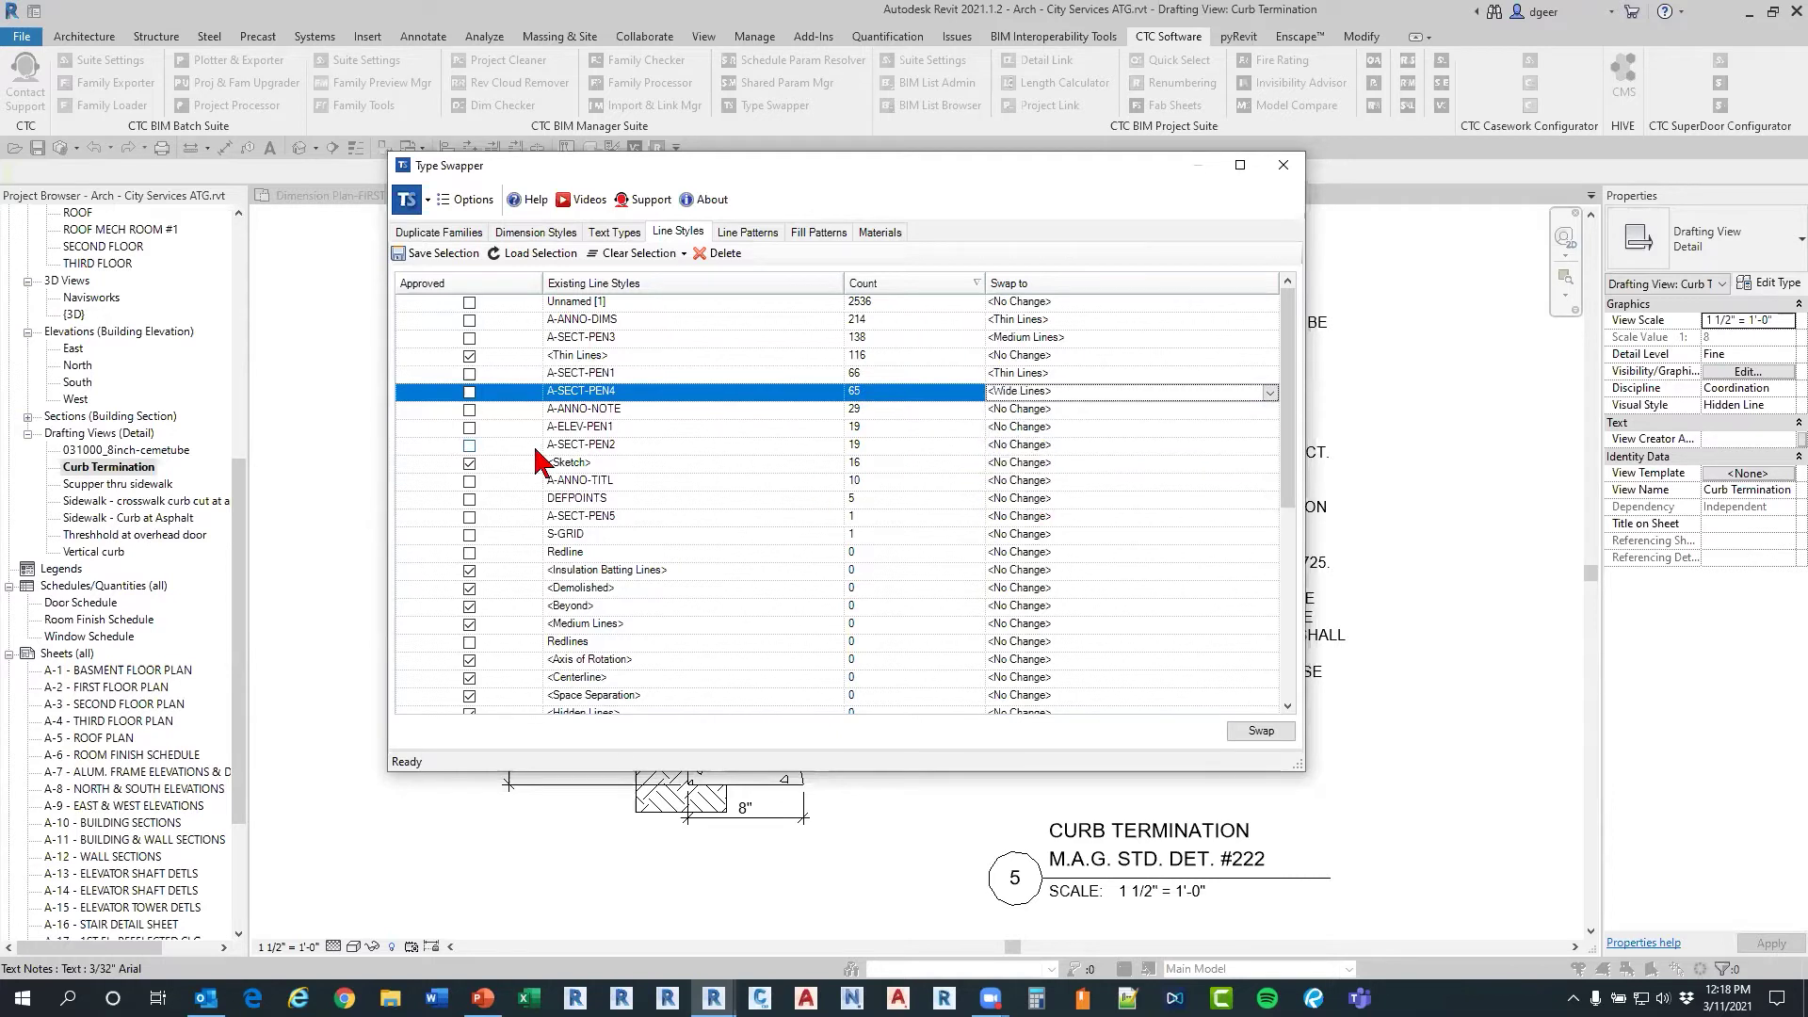
Step: Set the line styles A-ANNO-NOTE and A-ELEV-PEN1 to swap to <Thin Lines>
click(584, 412)
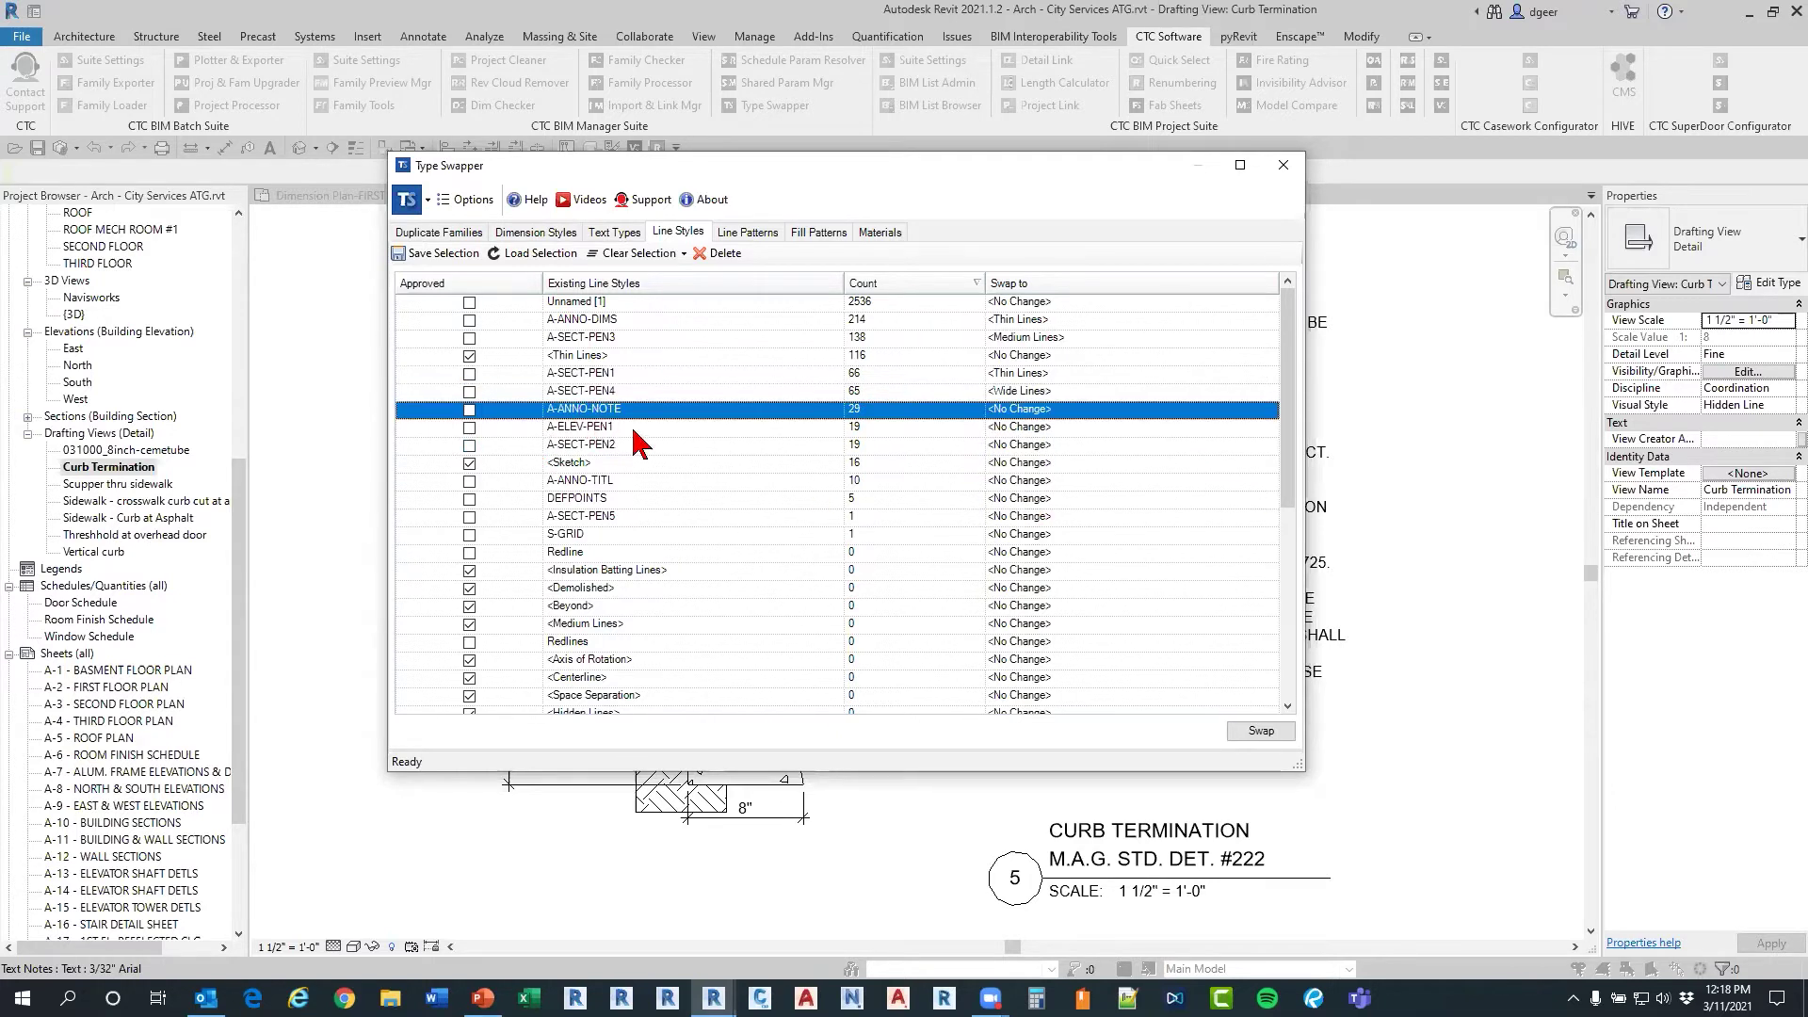
click(1270, 411)
click(1022, 523)
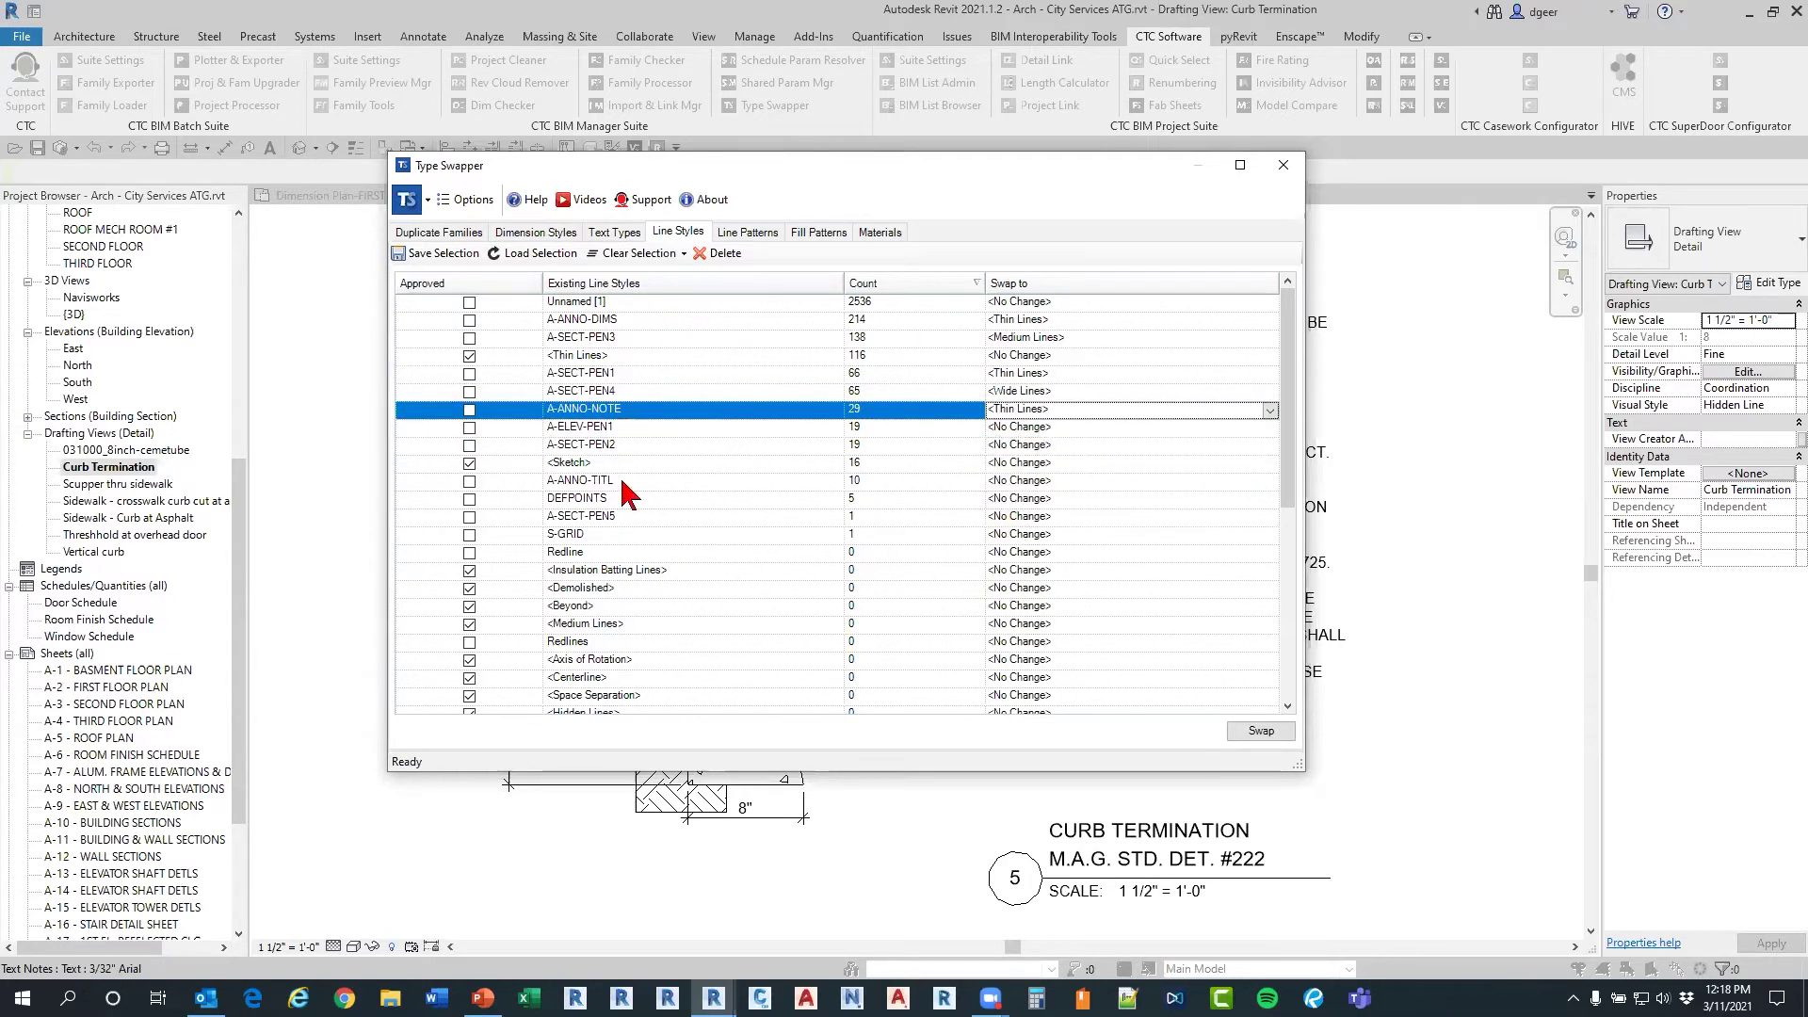
click(587, 431)
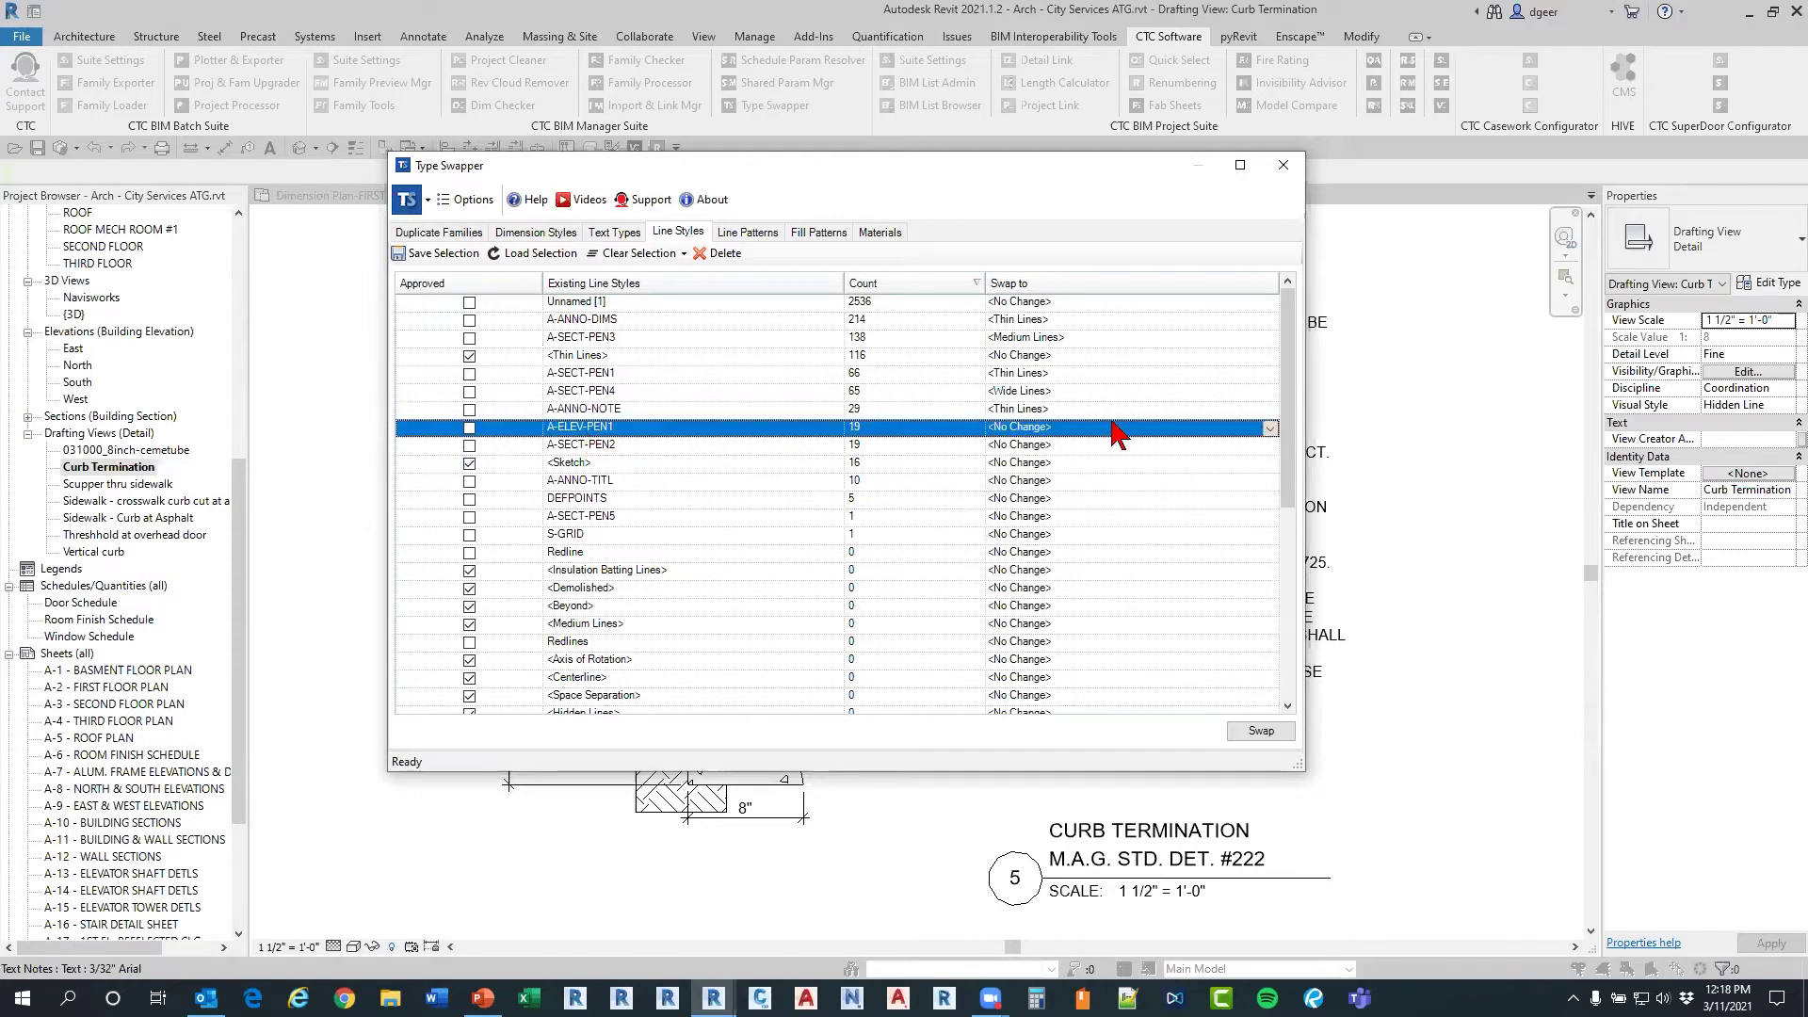
click(1270, 430)
click(1017, 523)
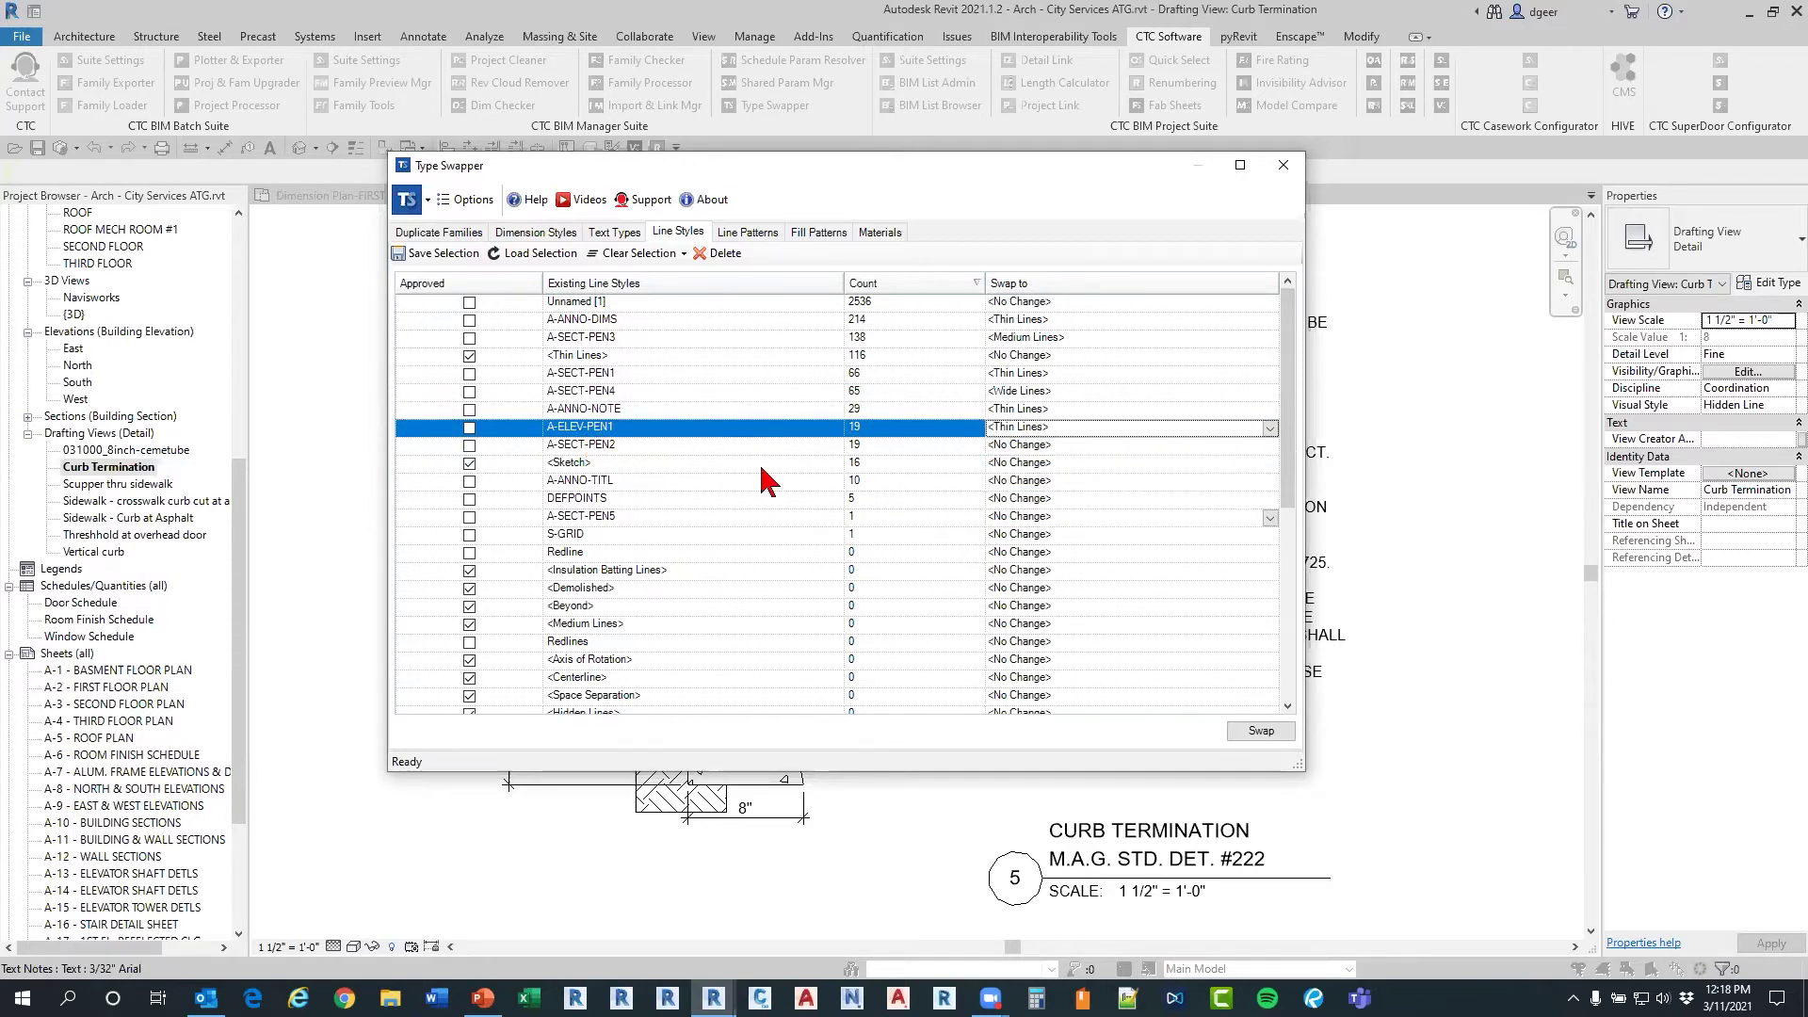
Step: Set the line style A-SECT-PEN2 to swap to <Medium Lines> and A-ANNO-TITL to swap to <Wide Lines>
click(625, 447)
click(1270, 446)
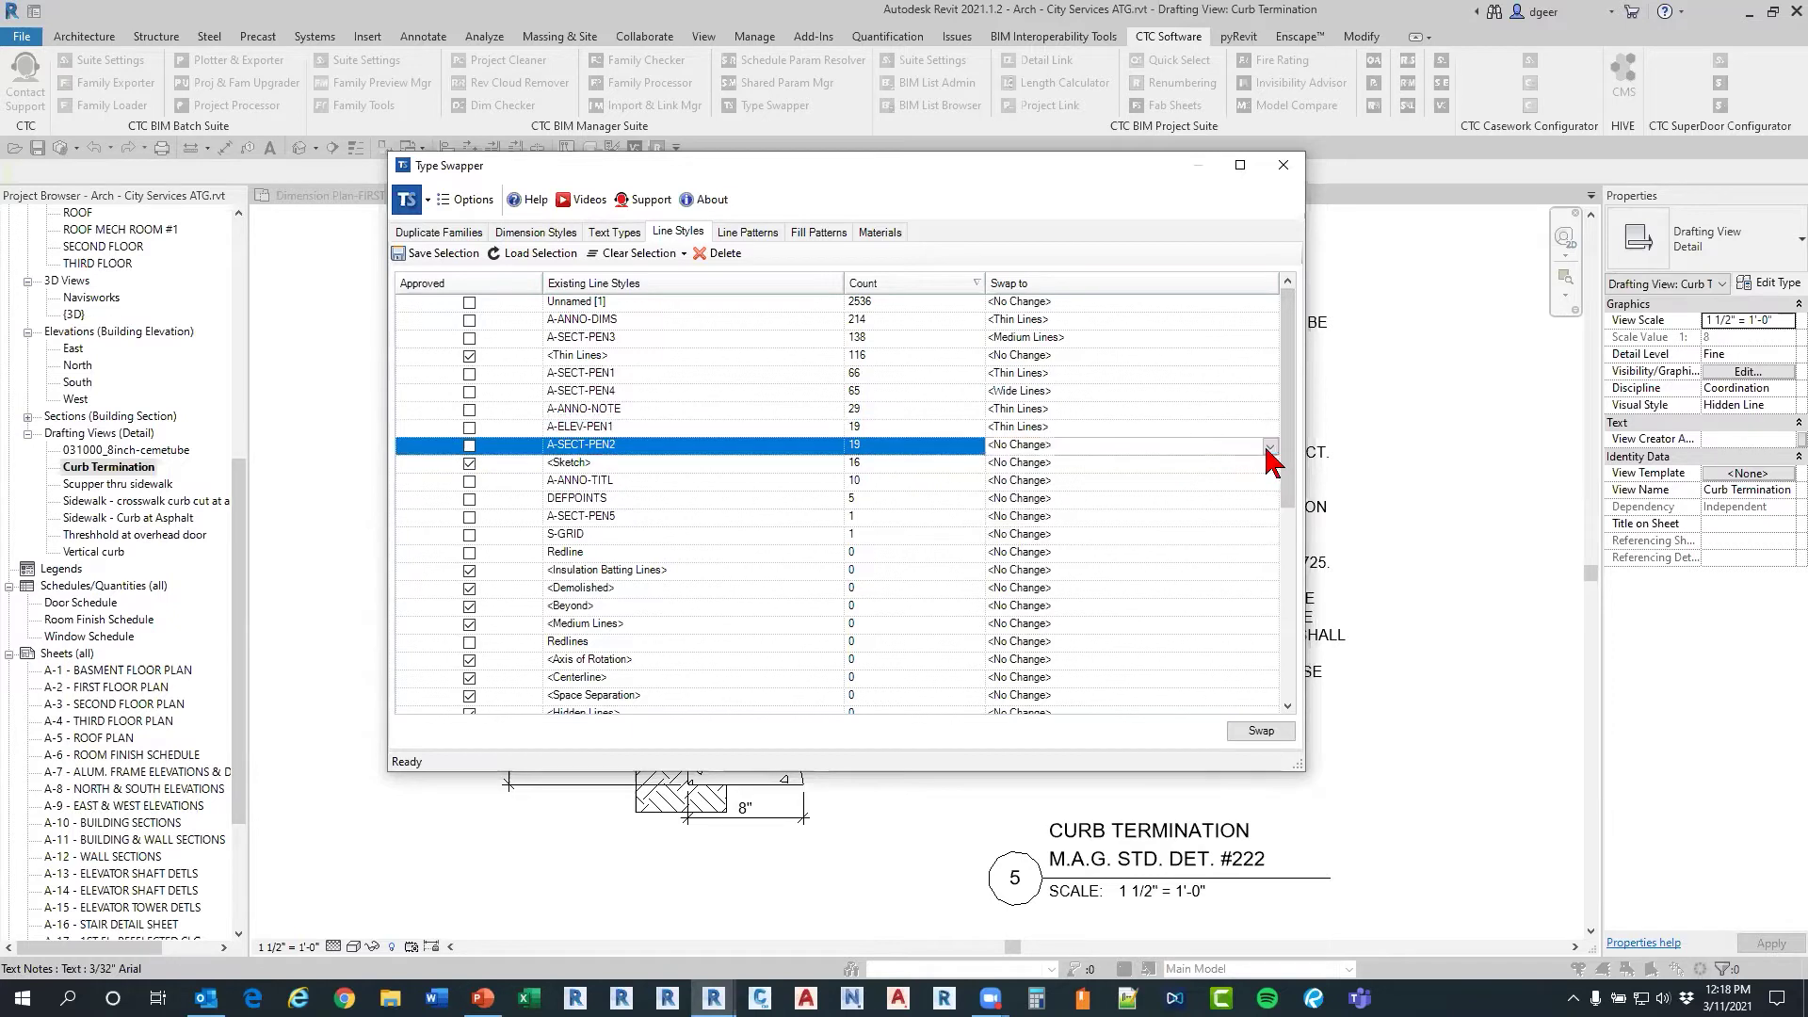
scroll(1033, 511, up, 3)
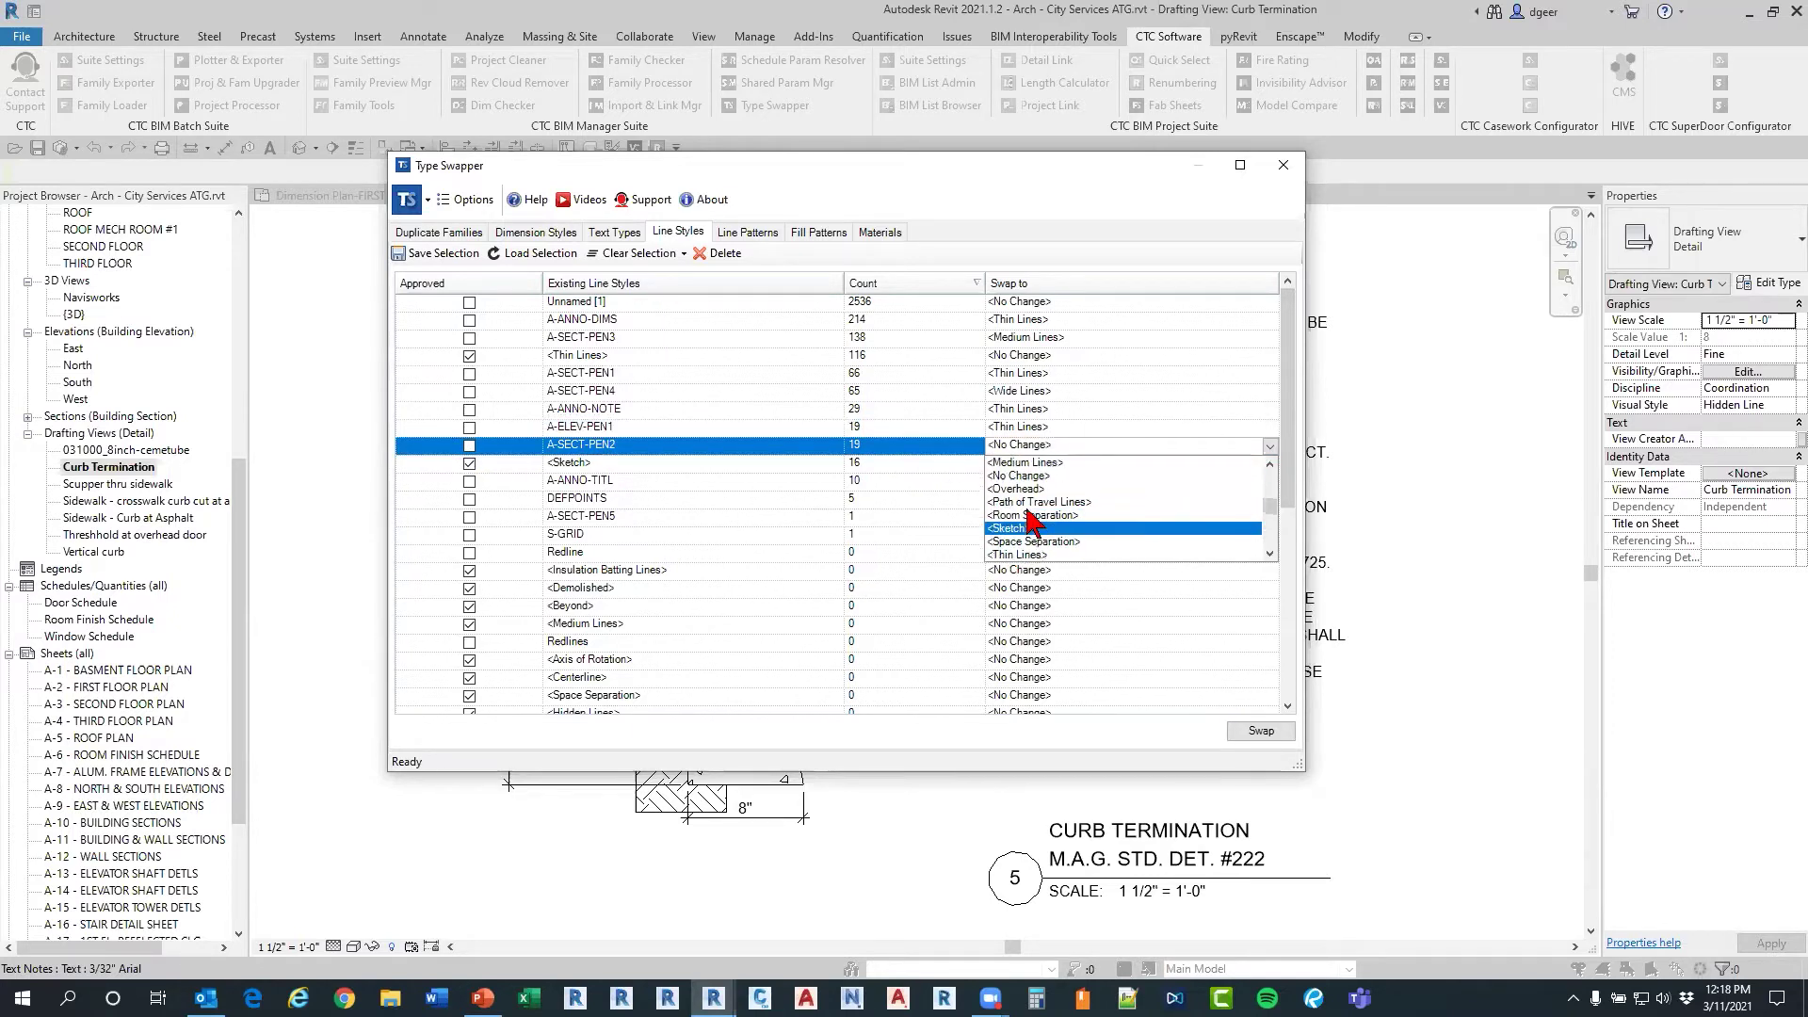
click(1036, 477)
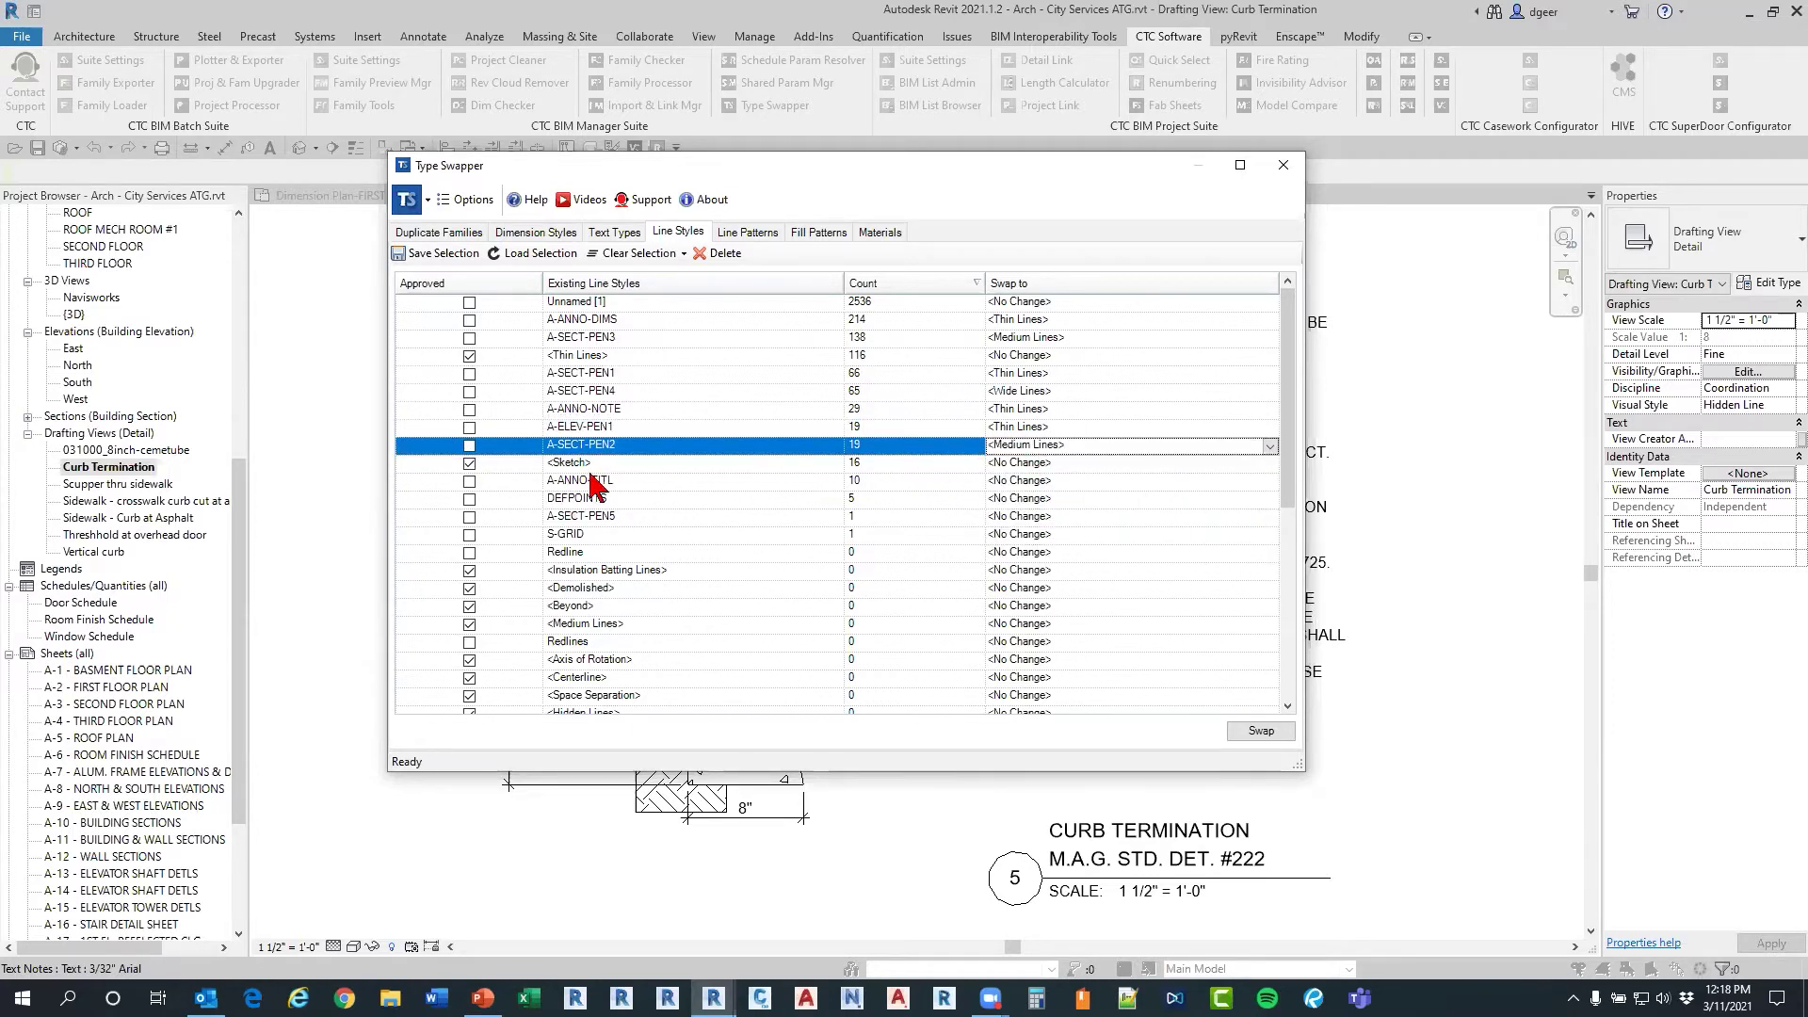
click(590, 480)
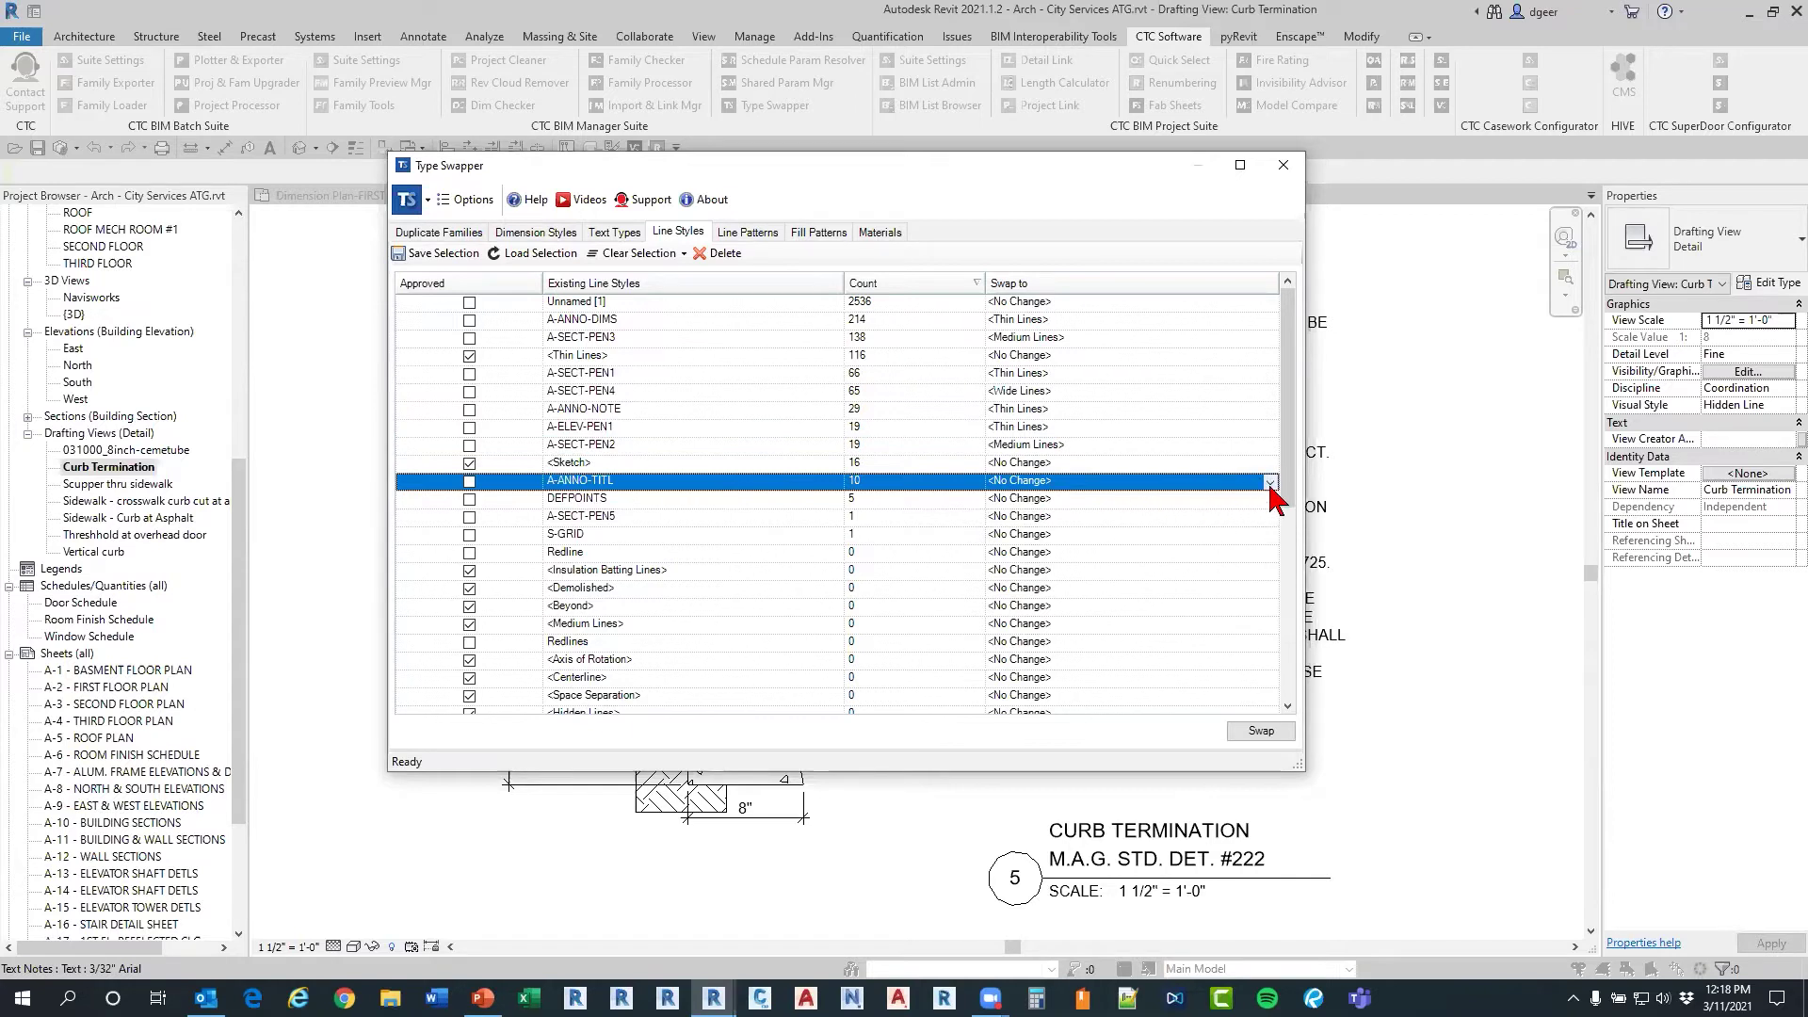
click(1271, 482)
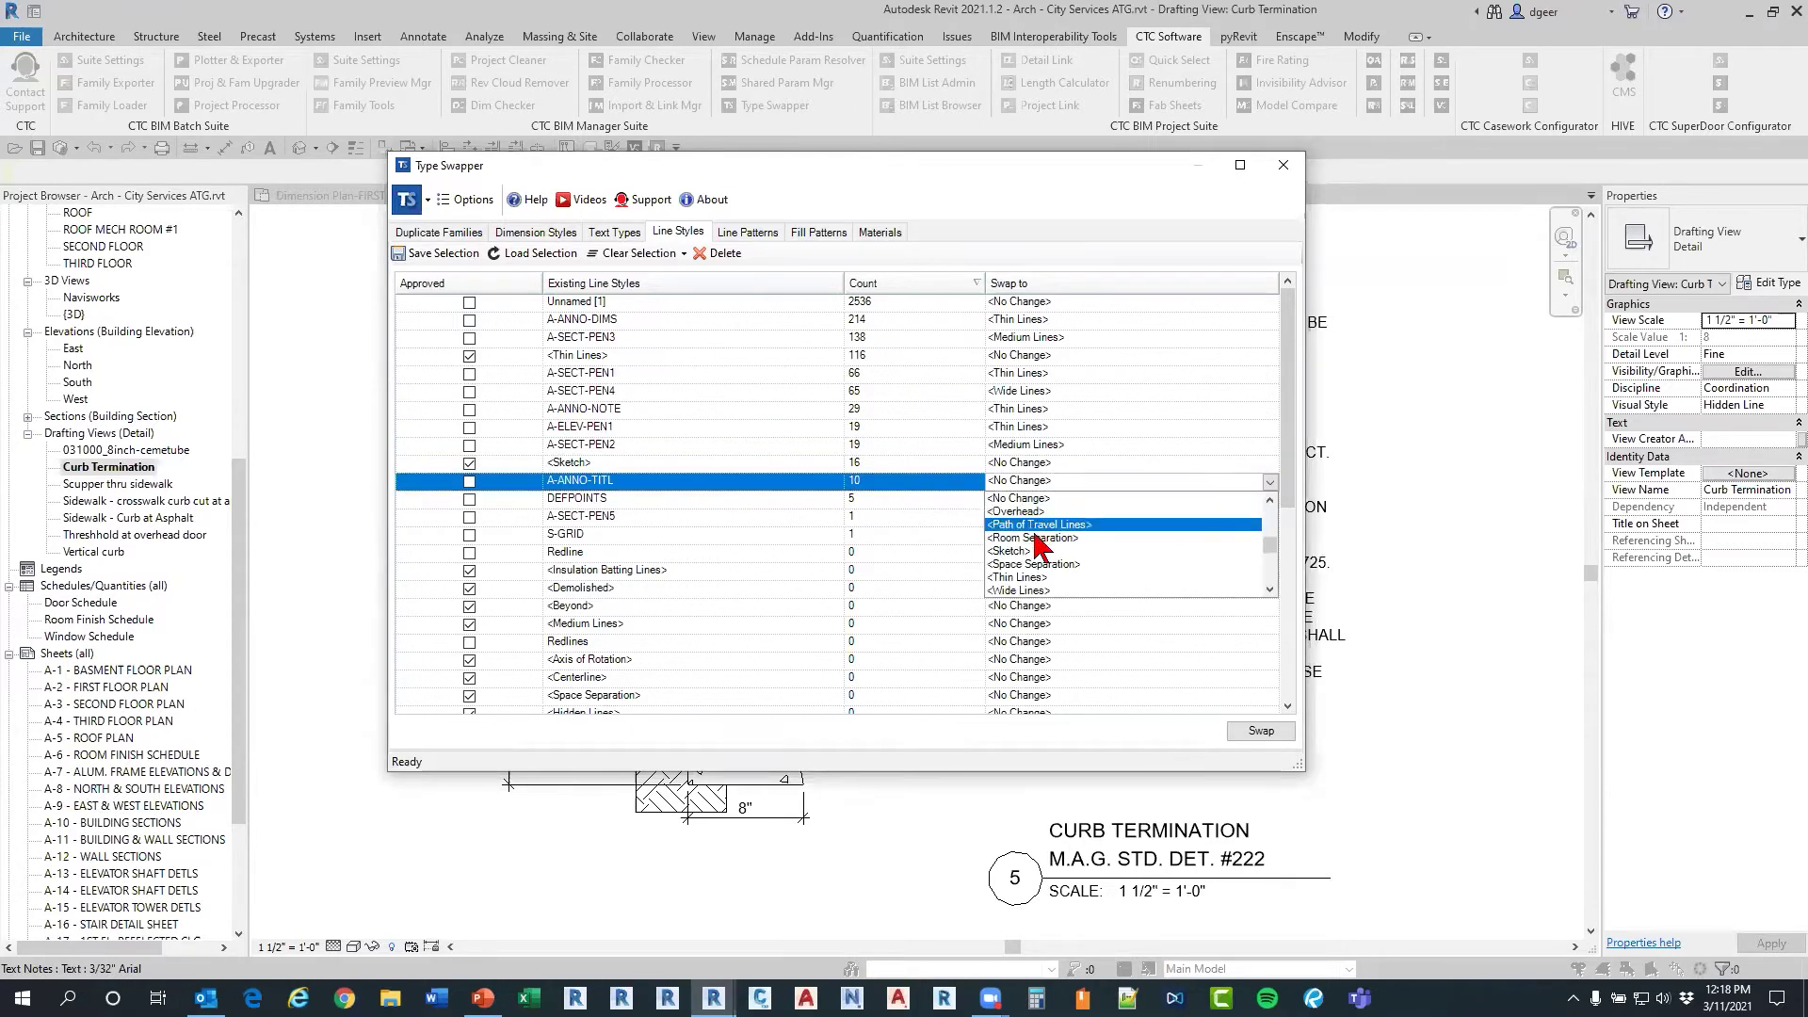
click(1025, 590)
Step: Set the line style A-SECT-PEN5 to swap to <Wide Lines>
click(685, 532)
click(720, 517)
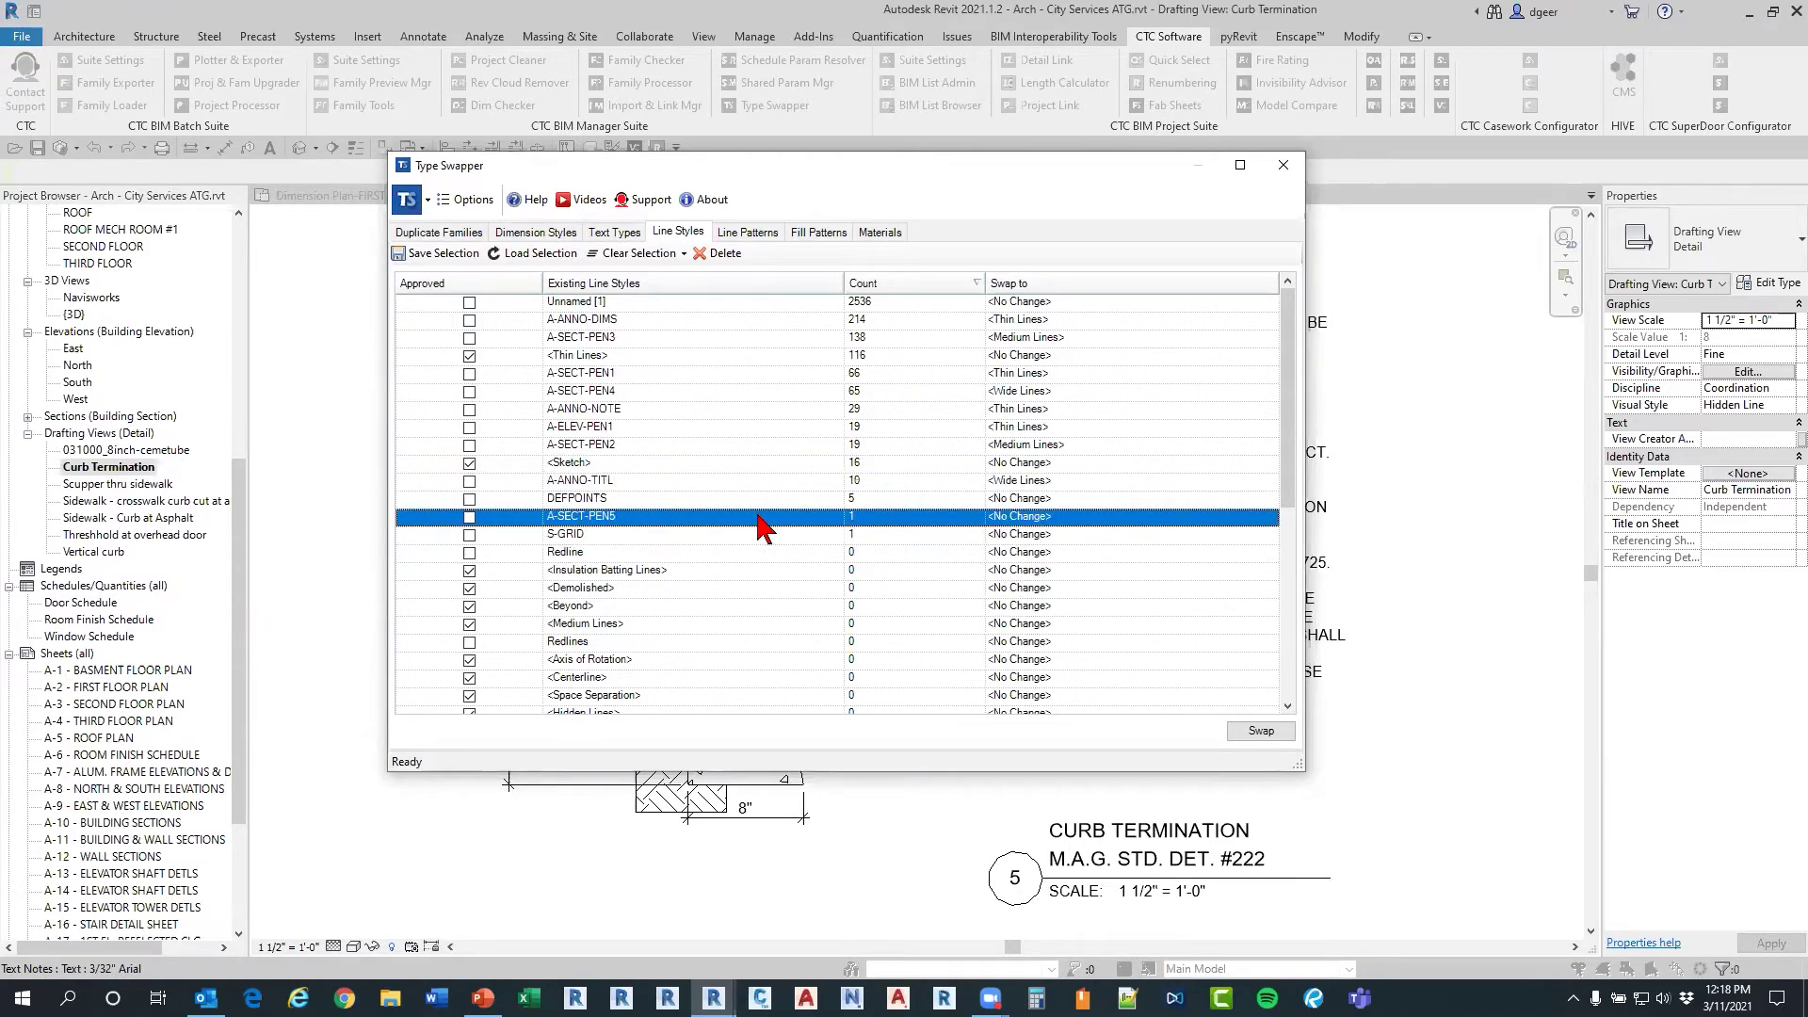
click(1269, 517)
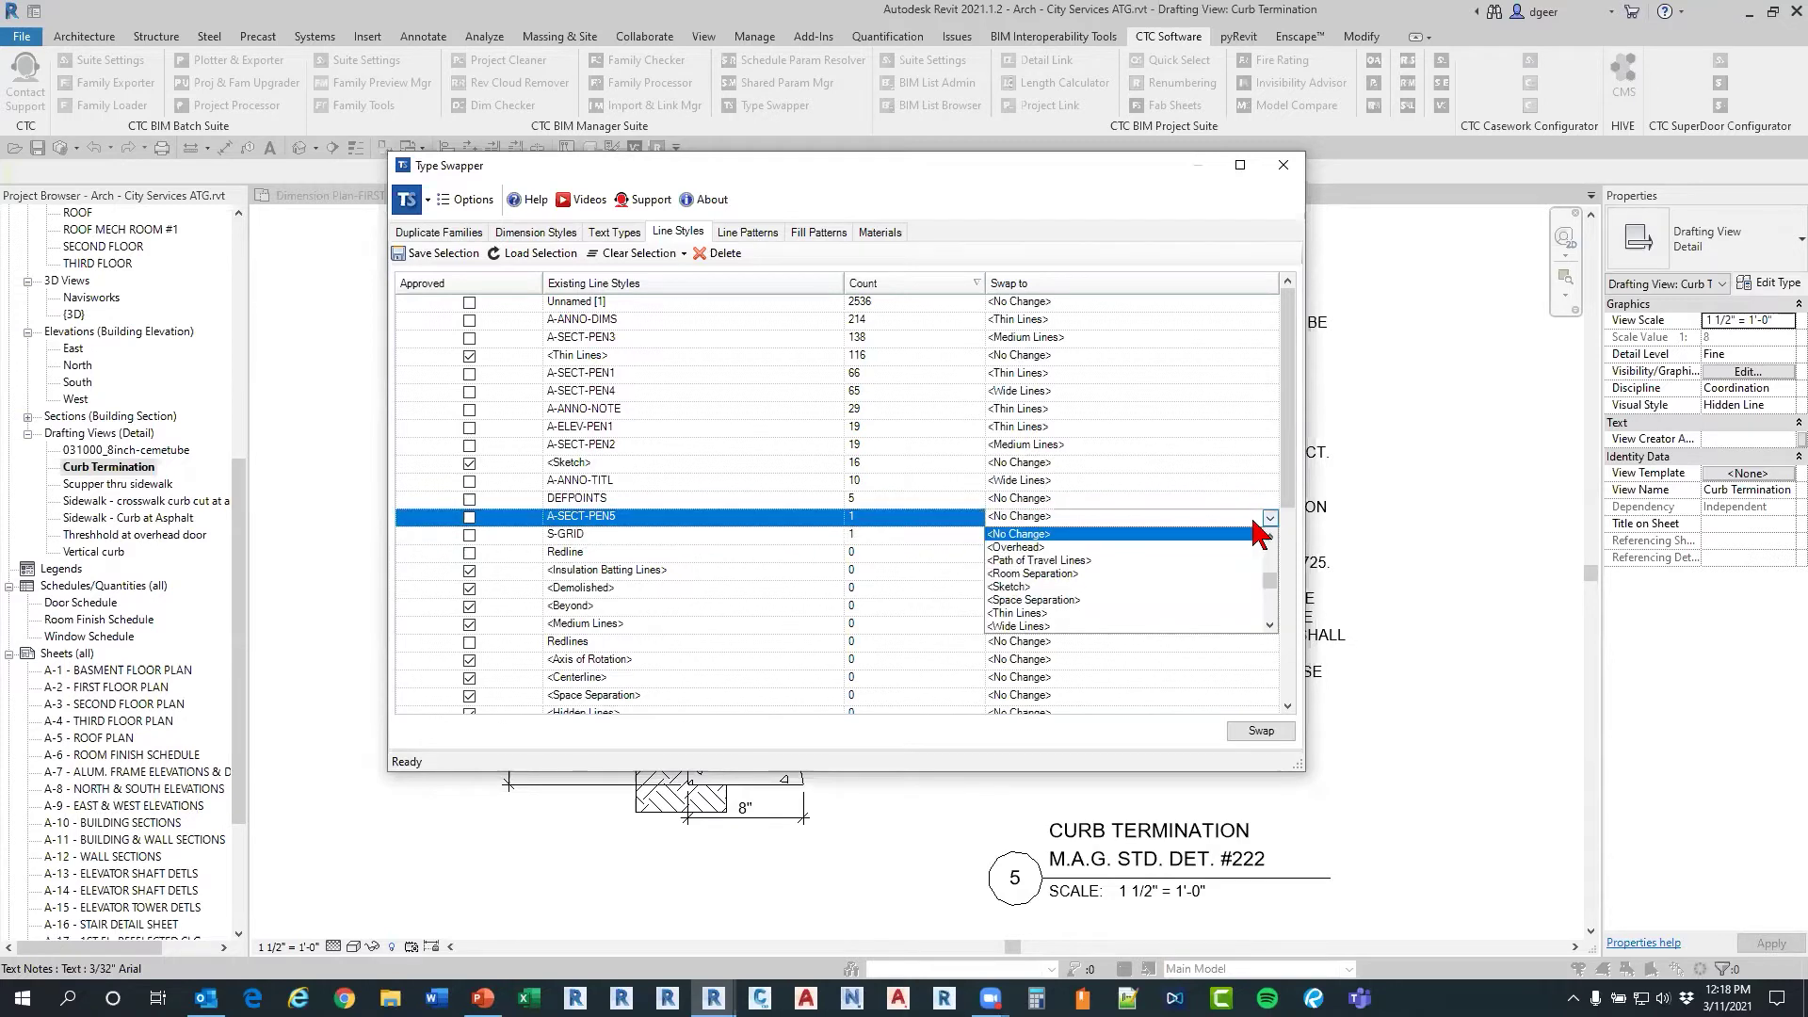
click(1026, 626)
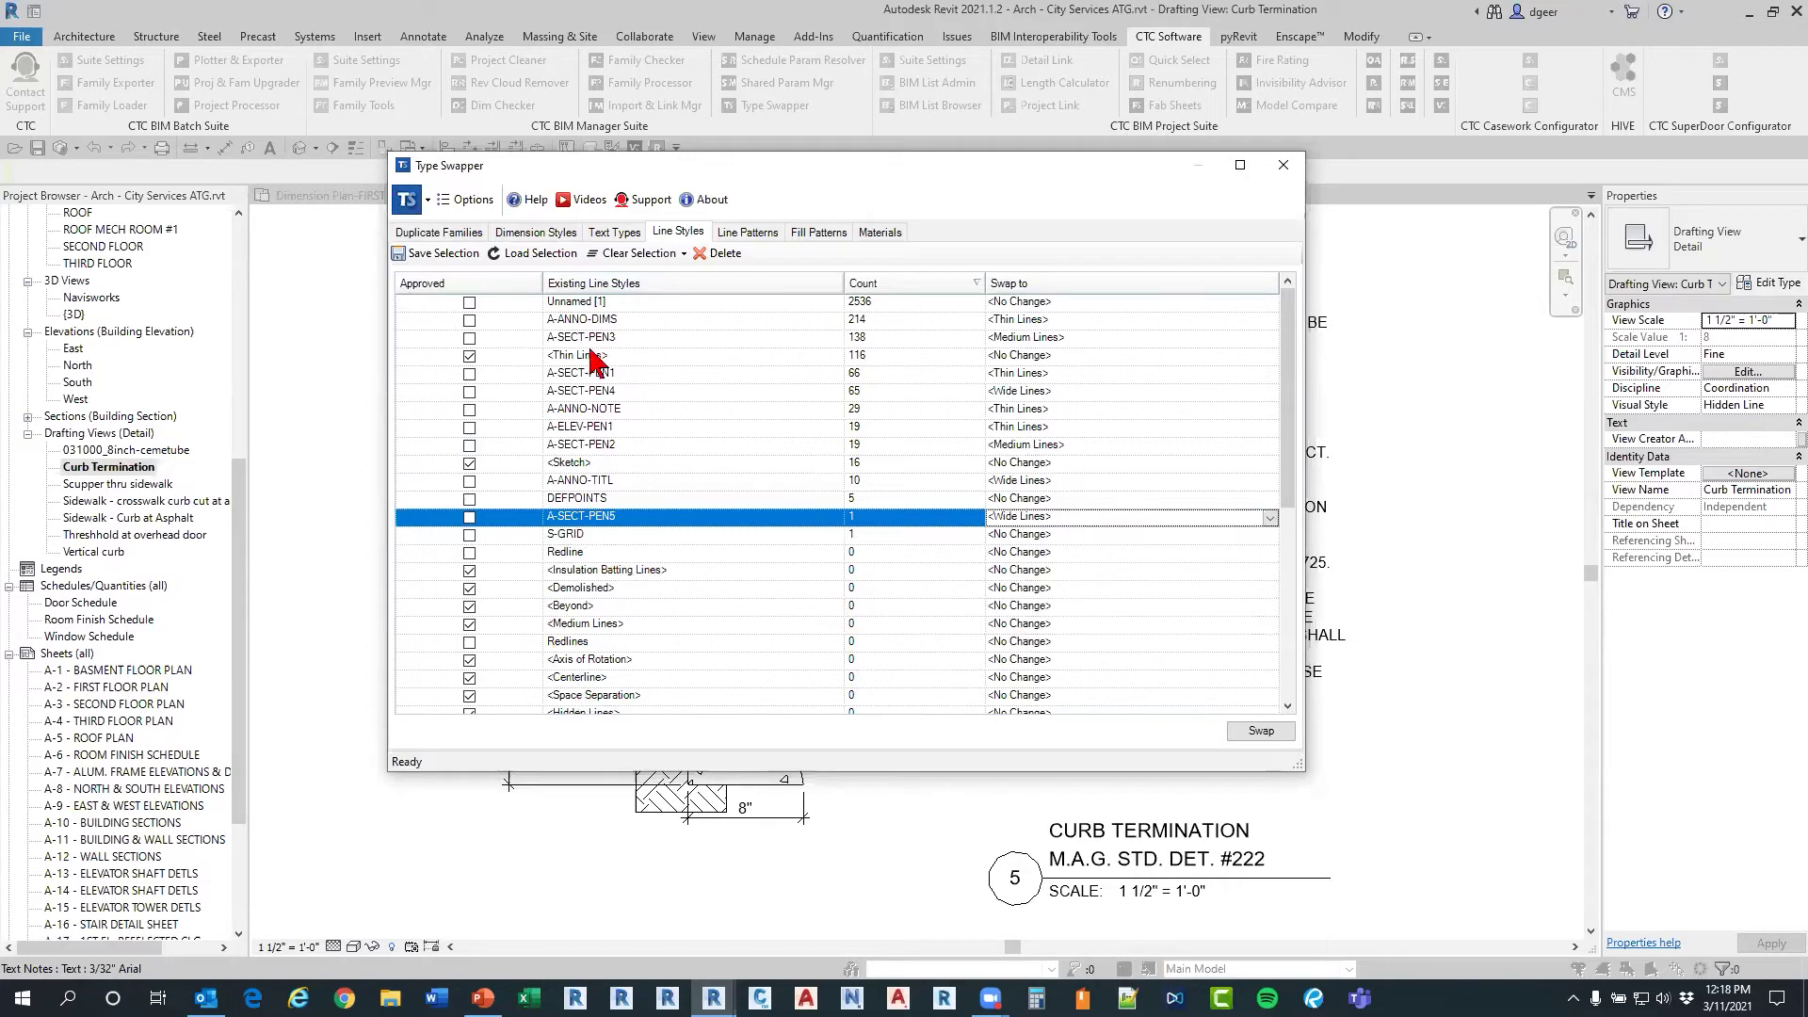
Step: Save the line style swap selection to the Desktop as "Line Styles to be fixed"
click(434, 255)
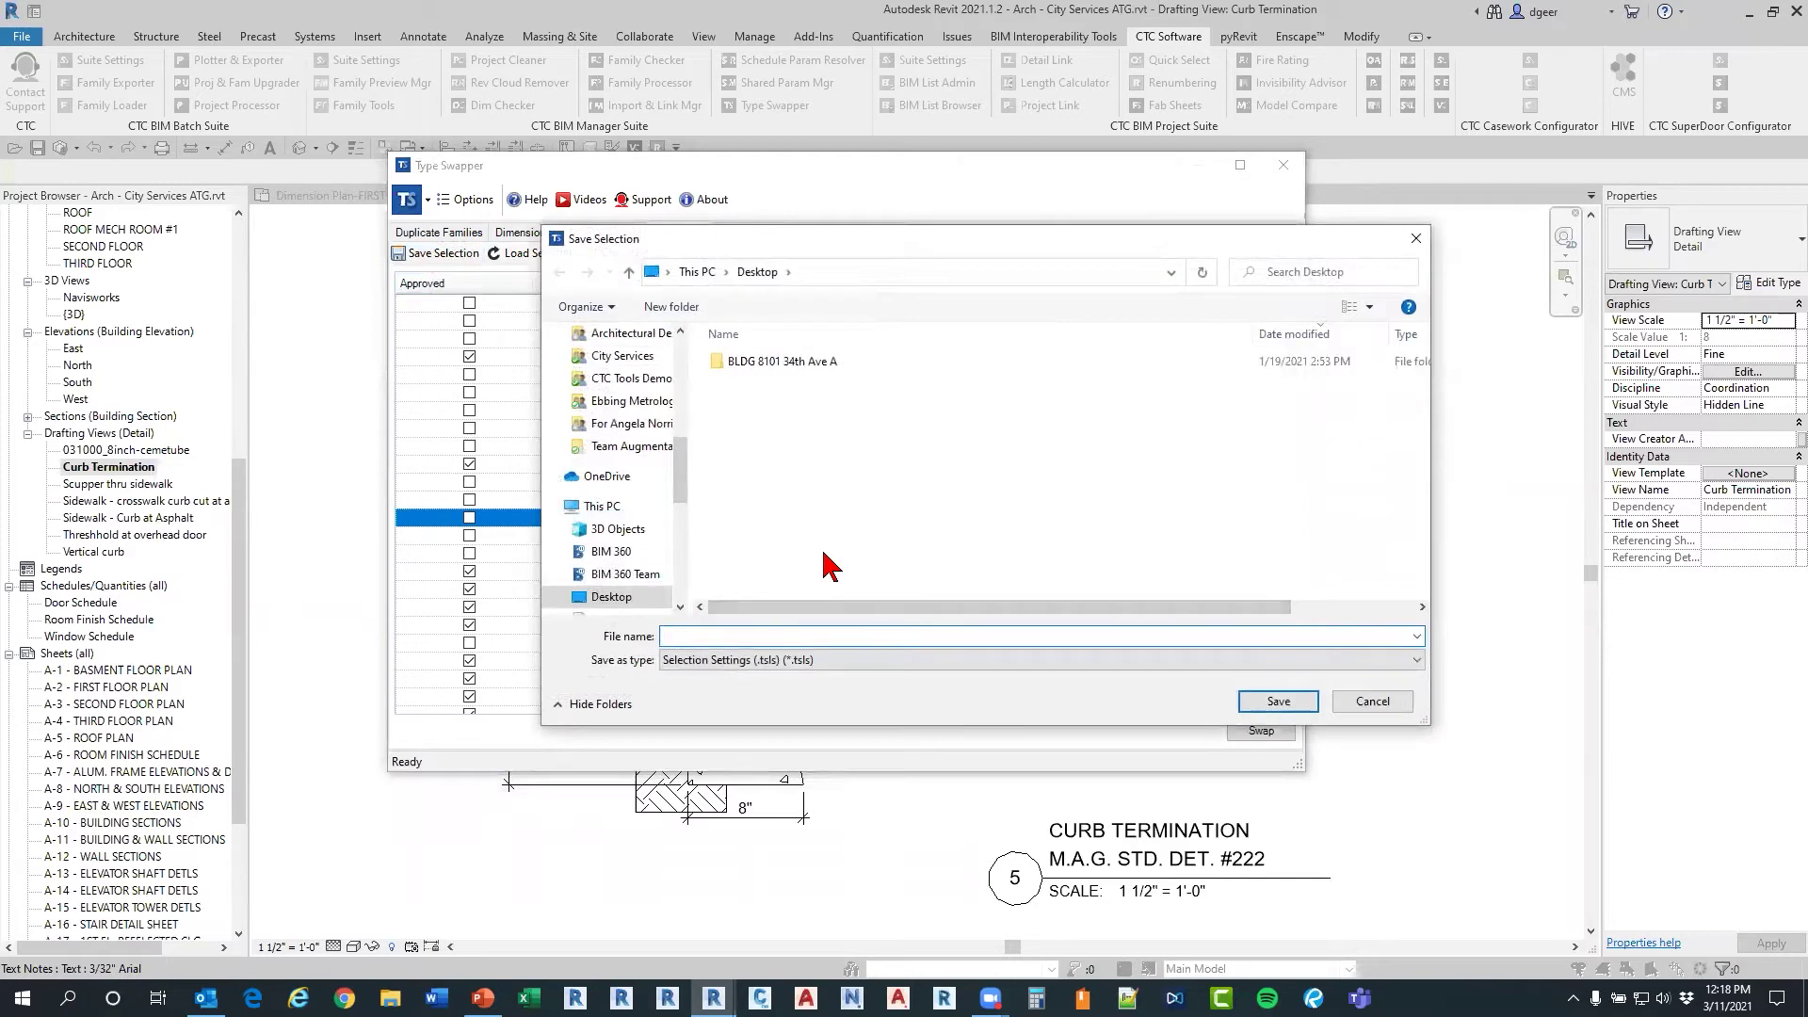
drag(891, 233, 848, 321)
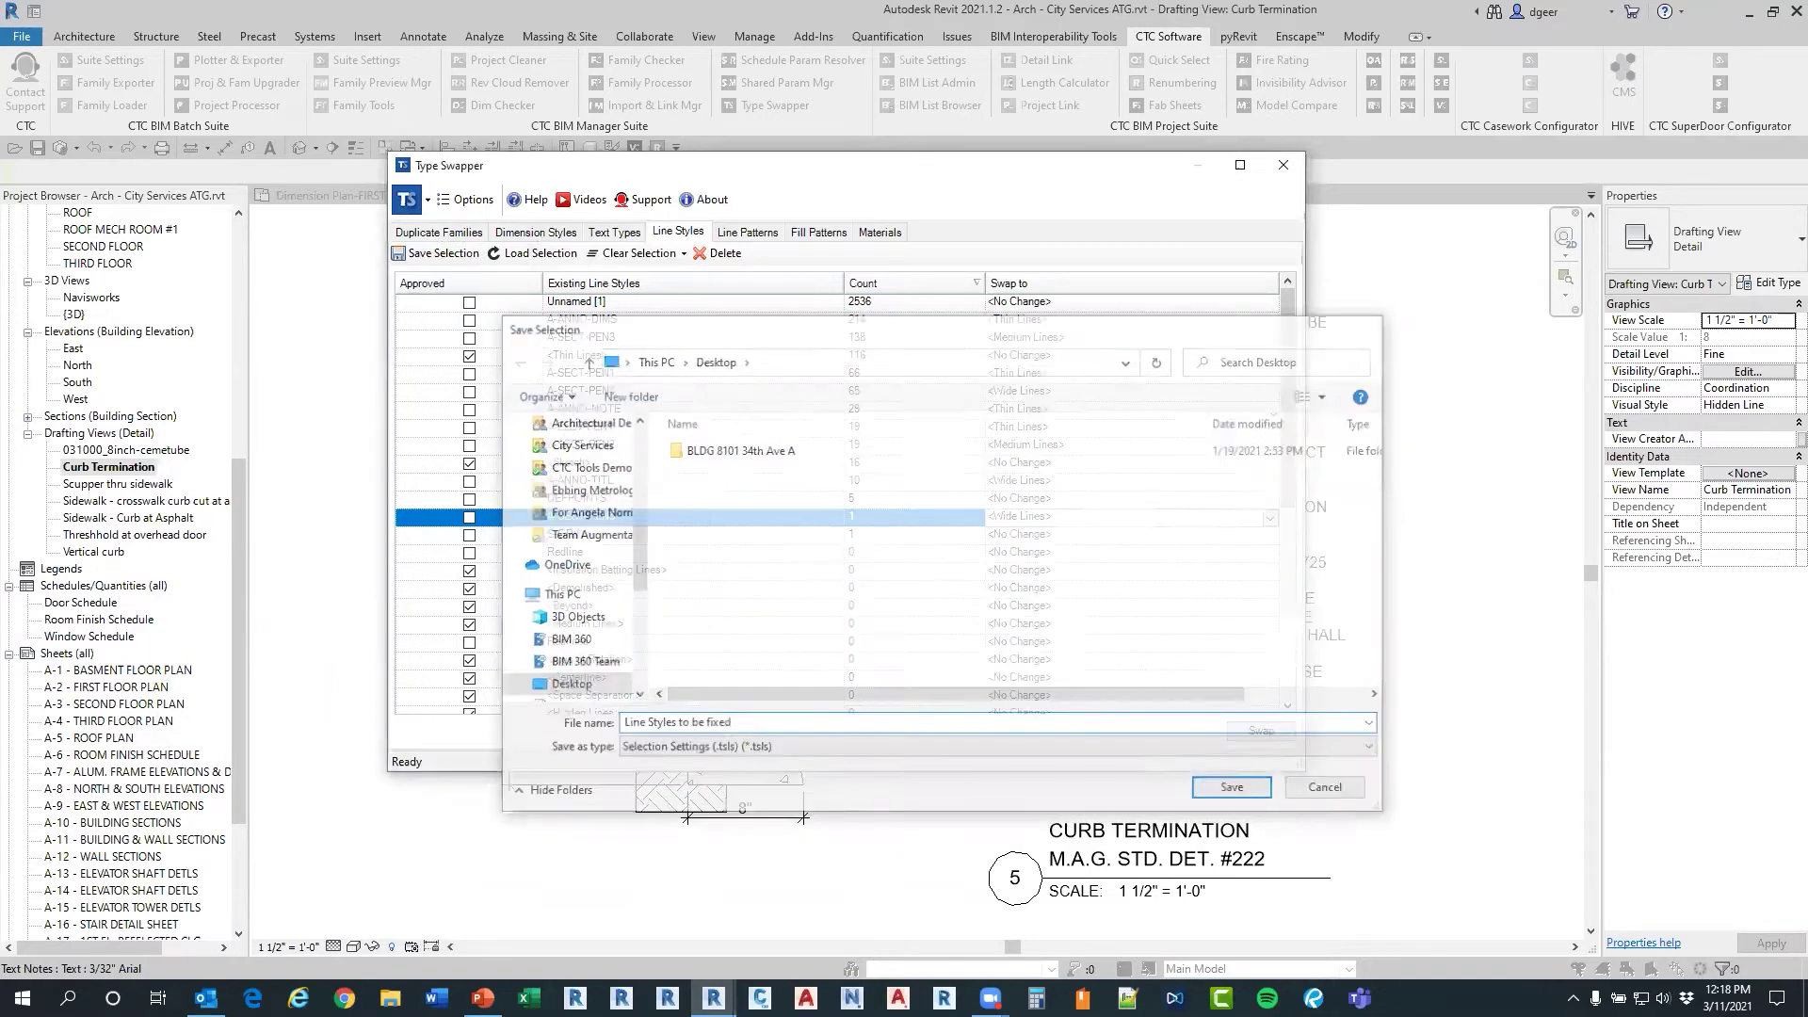
key(Return)
Step: Run the line style swap for the assigned A- styles and dismiss the event log
click(932, 515)
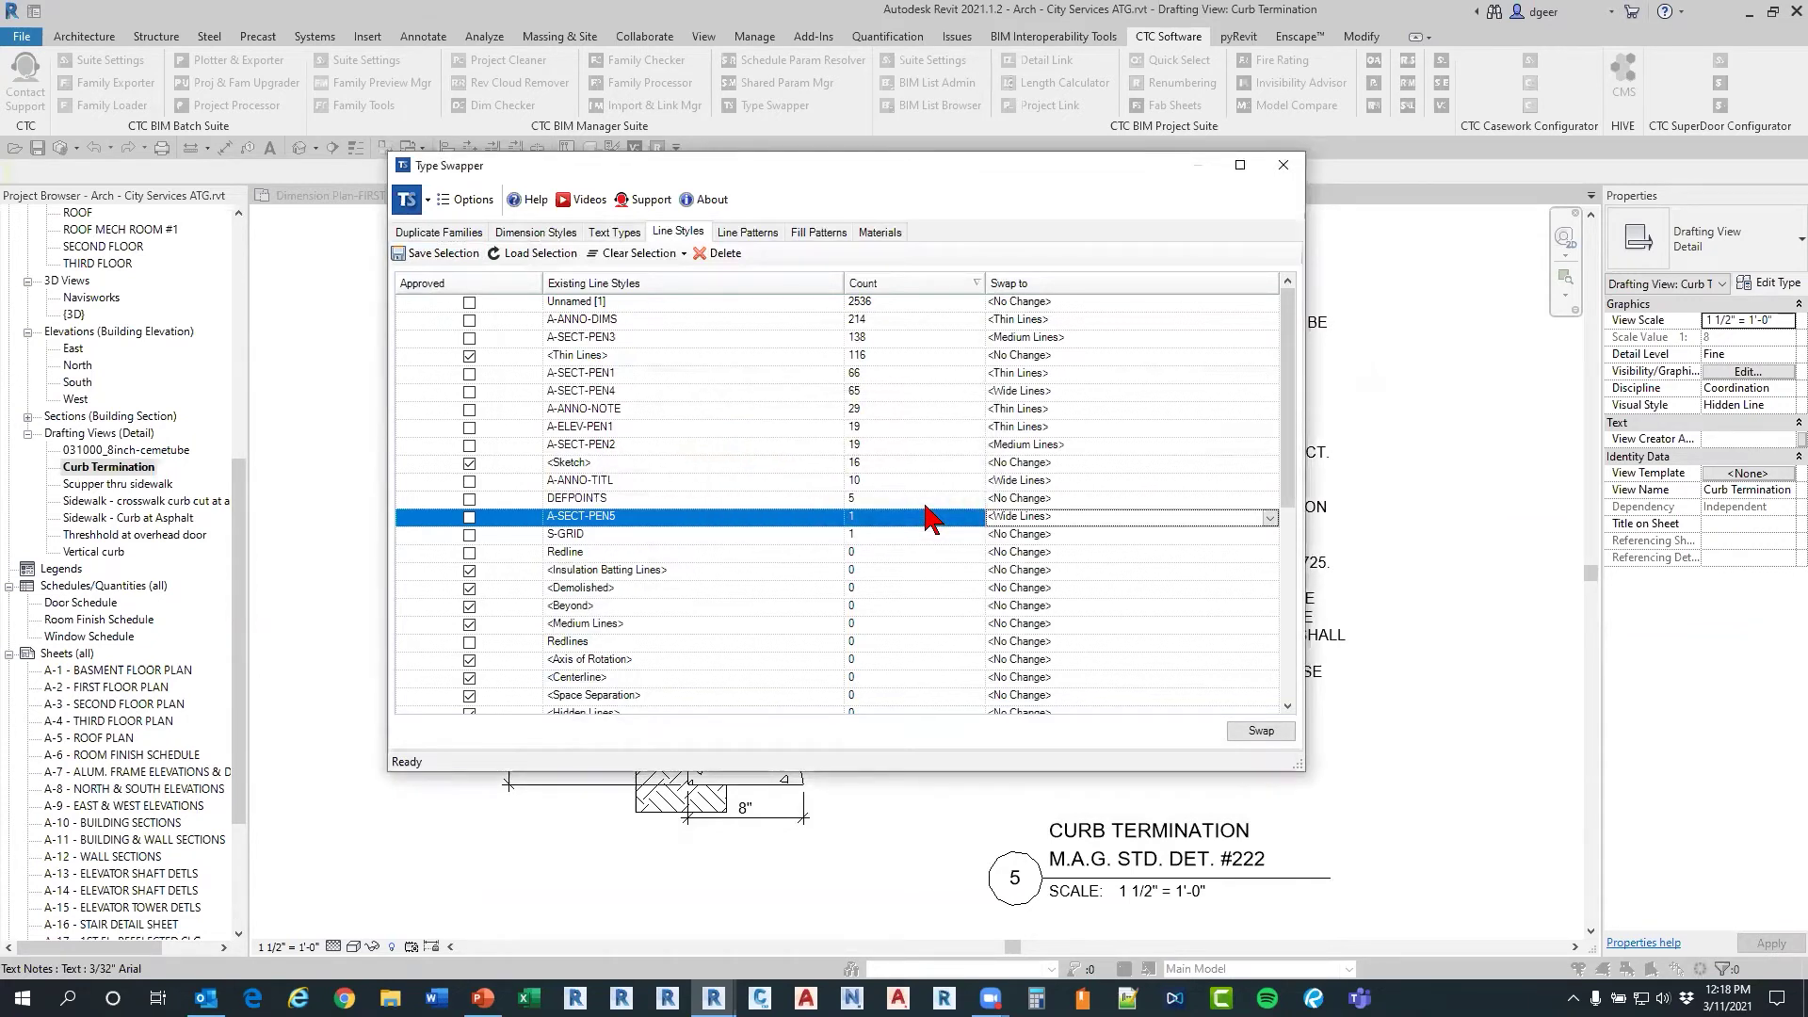
click(1253, 731)
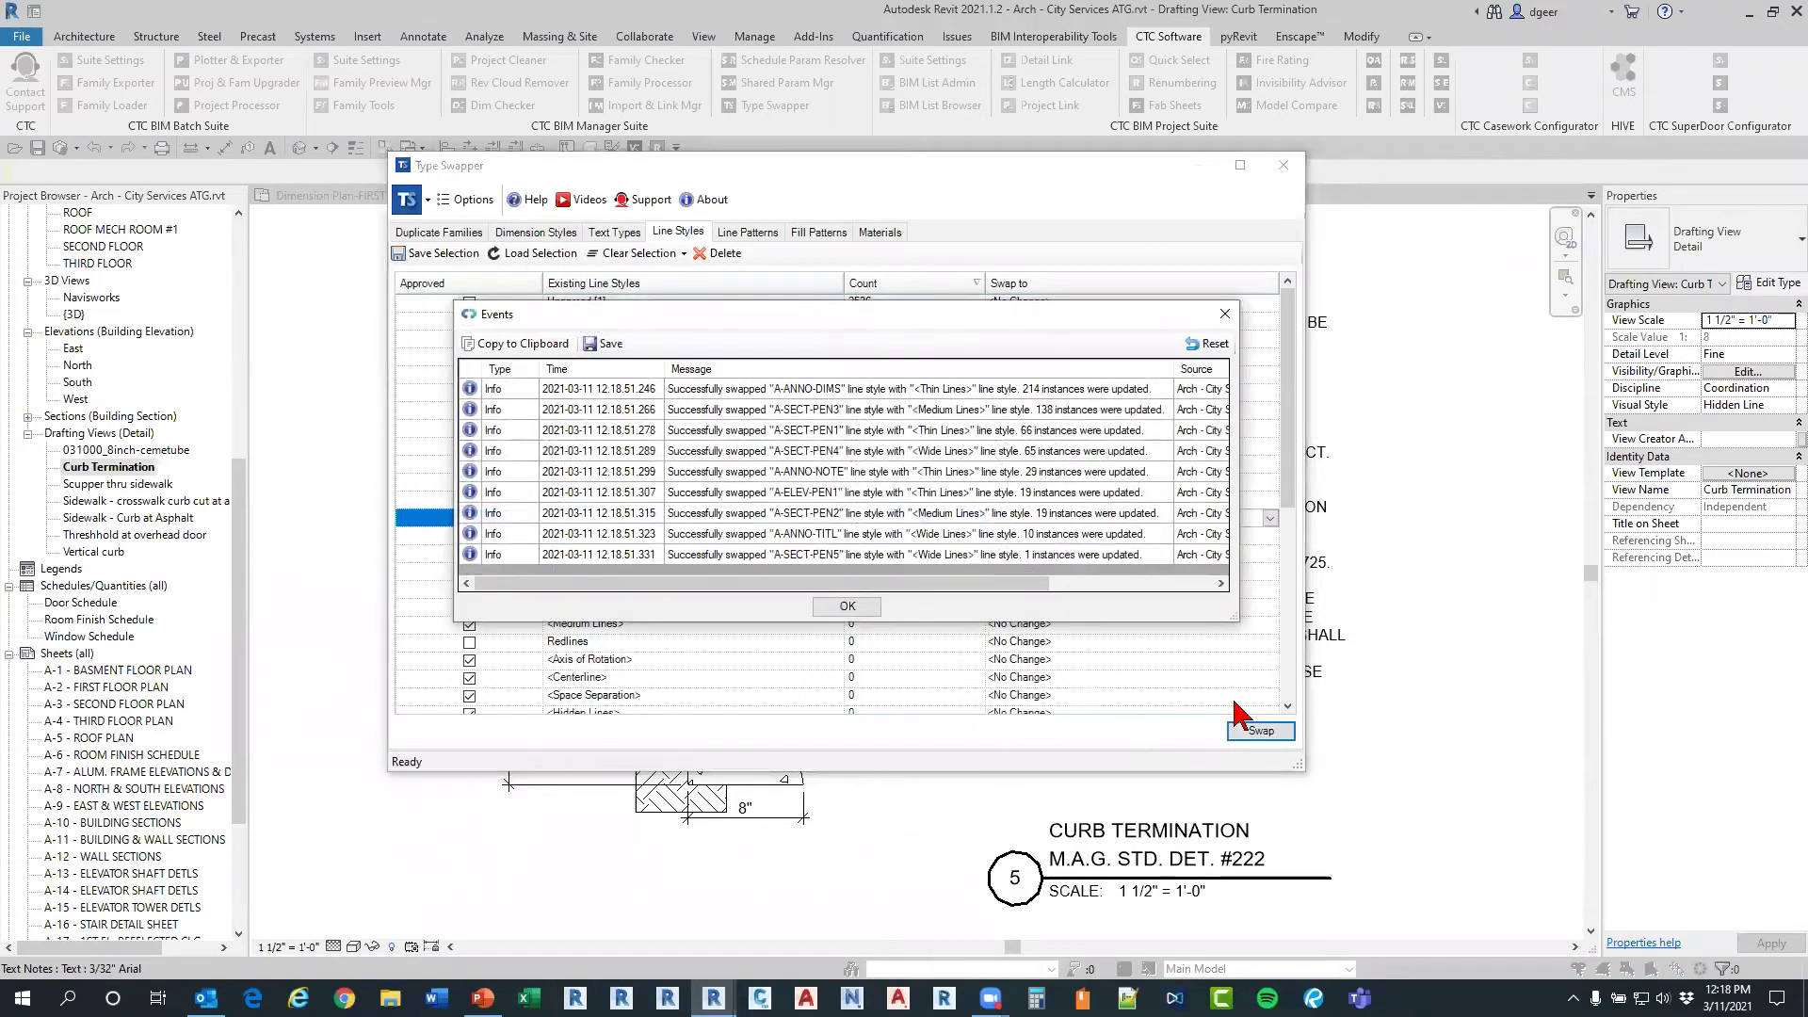
click(841, 608)
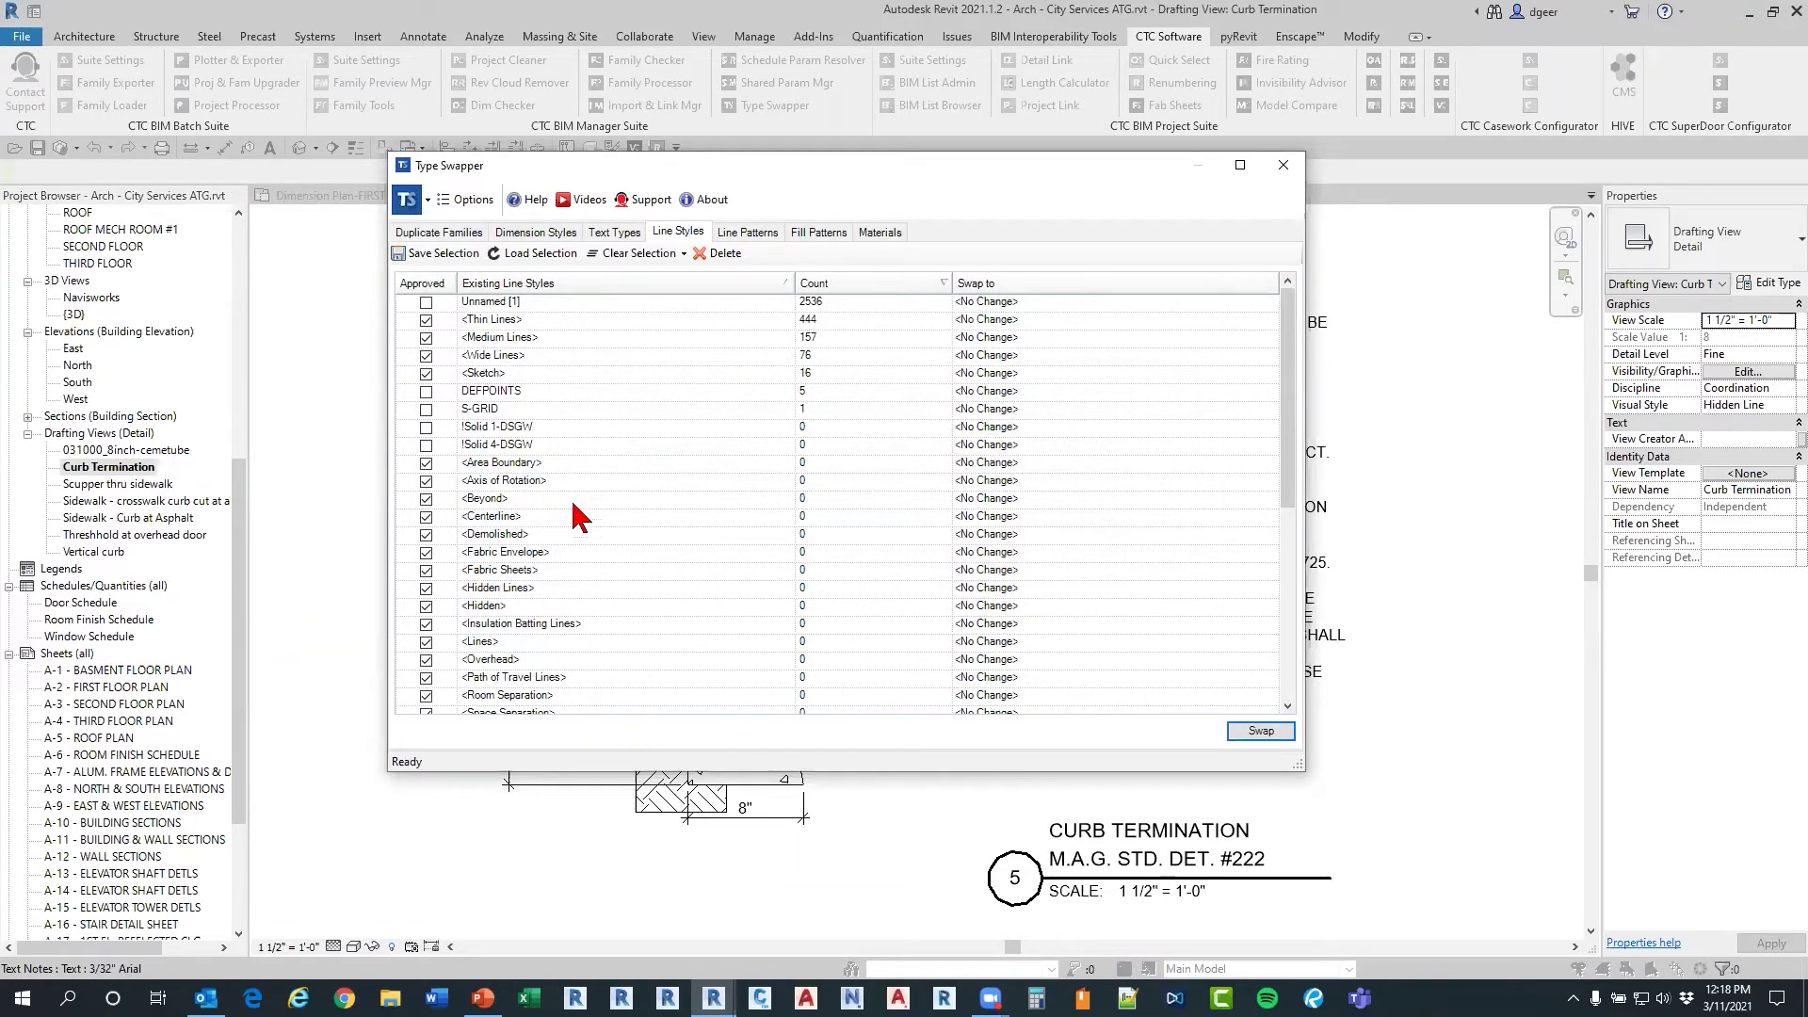
Step: Delete the unused line styles from A-SECT-PEN5 through A-ANNO-DIMS and dismiss the event log
click(601, 284)
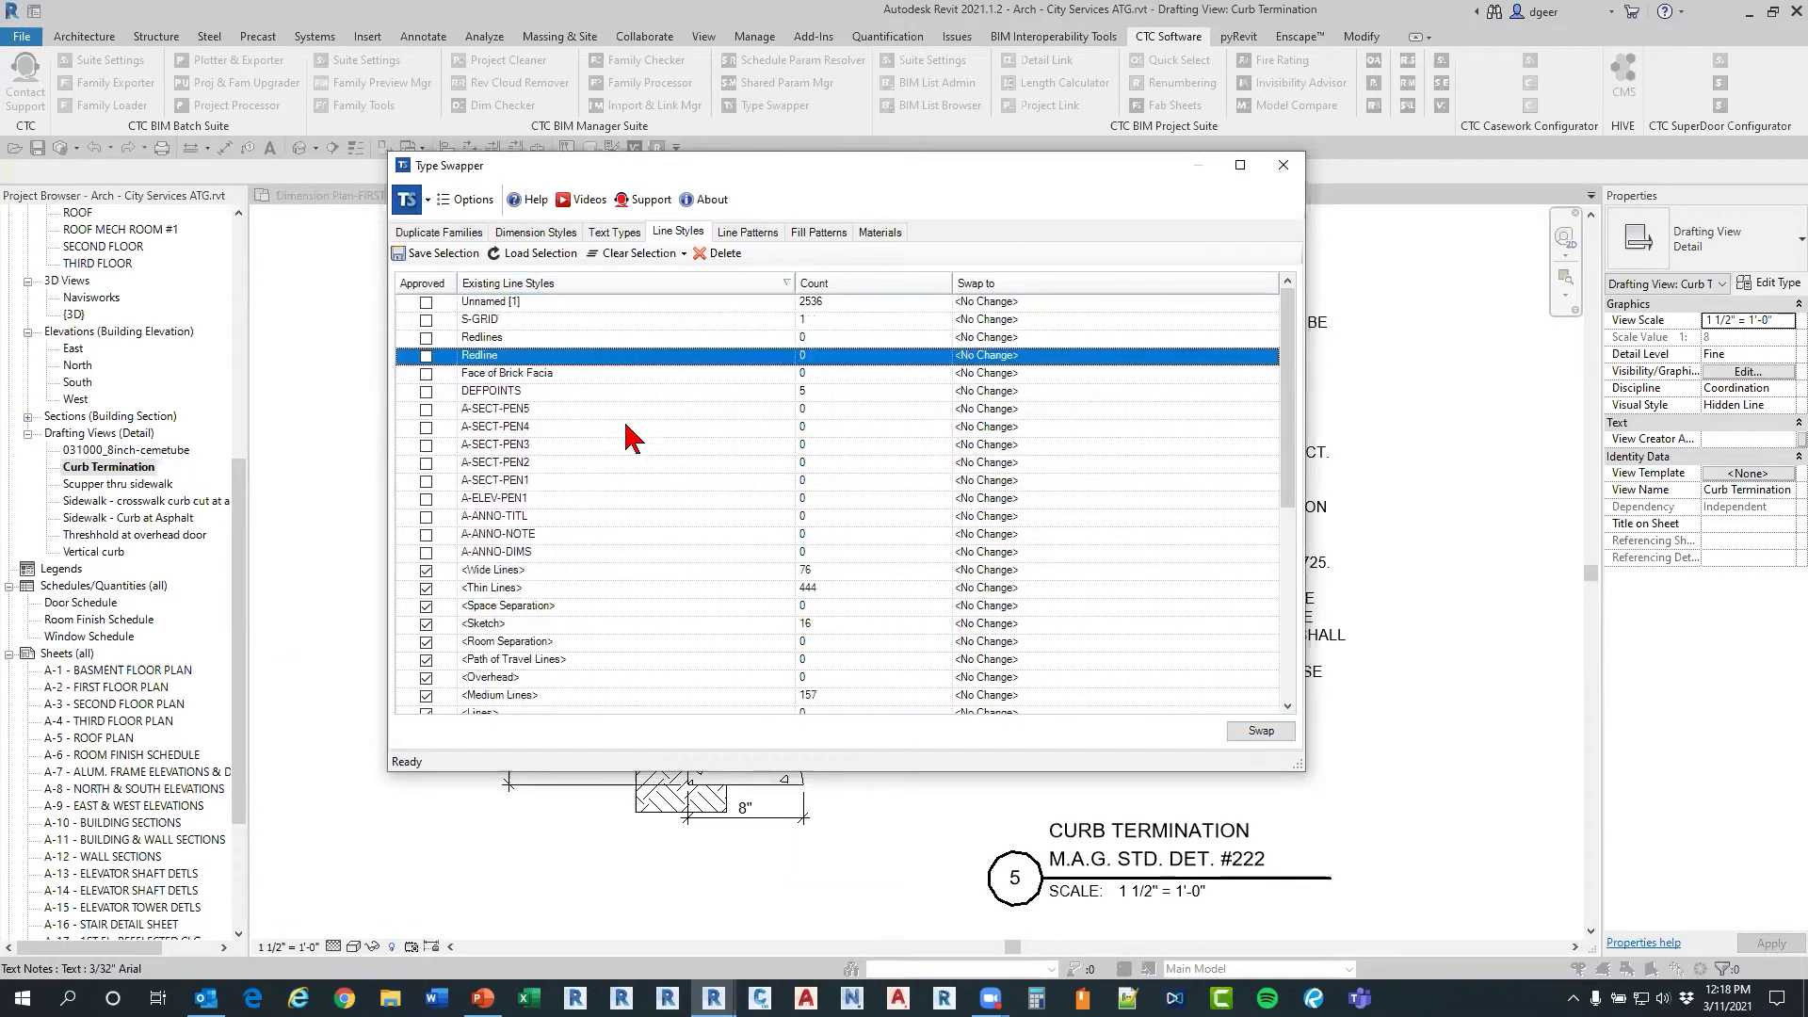
click(534, 411)
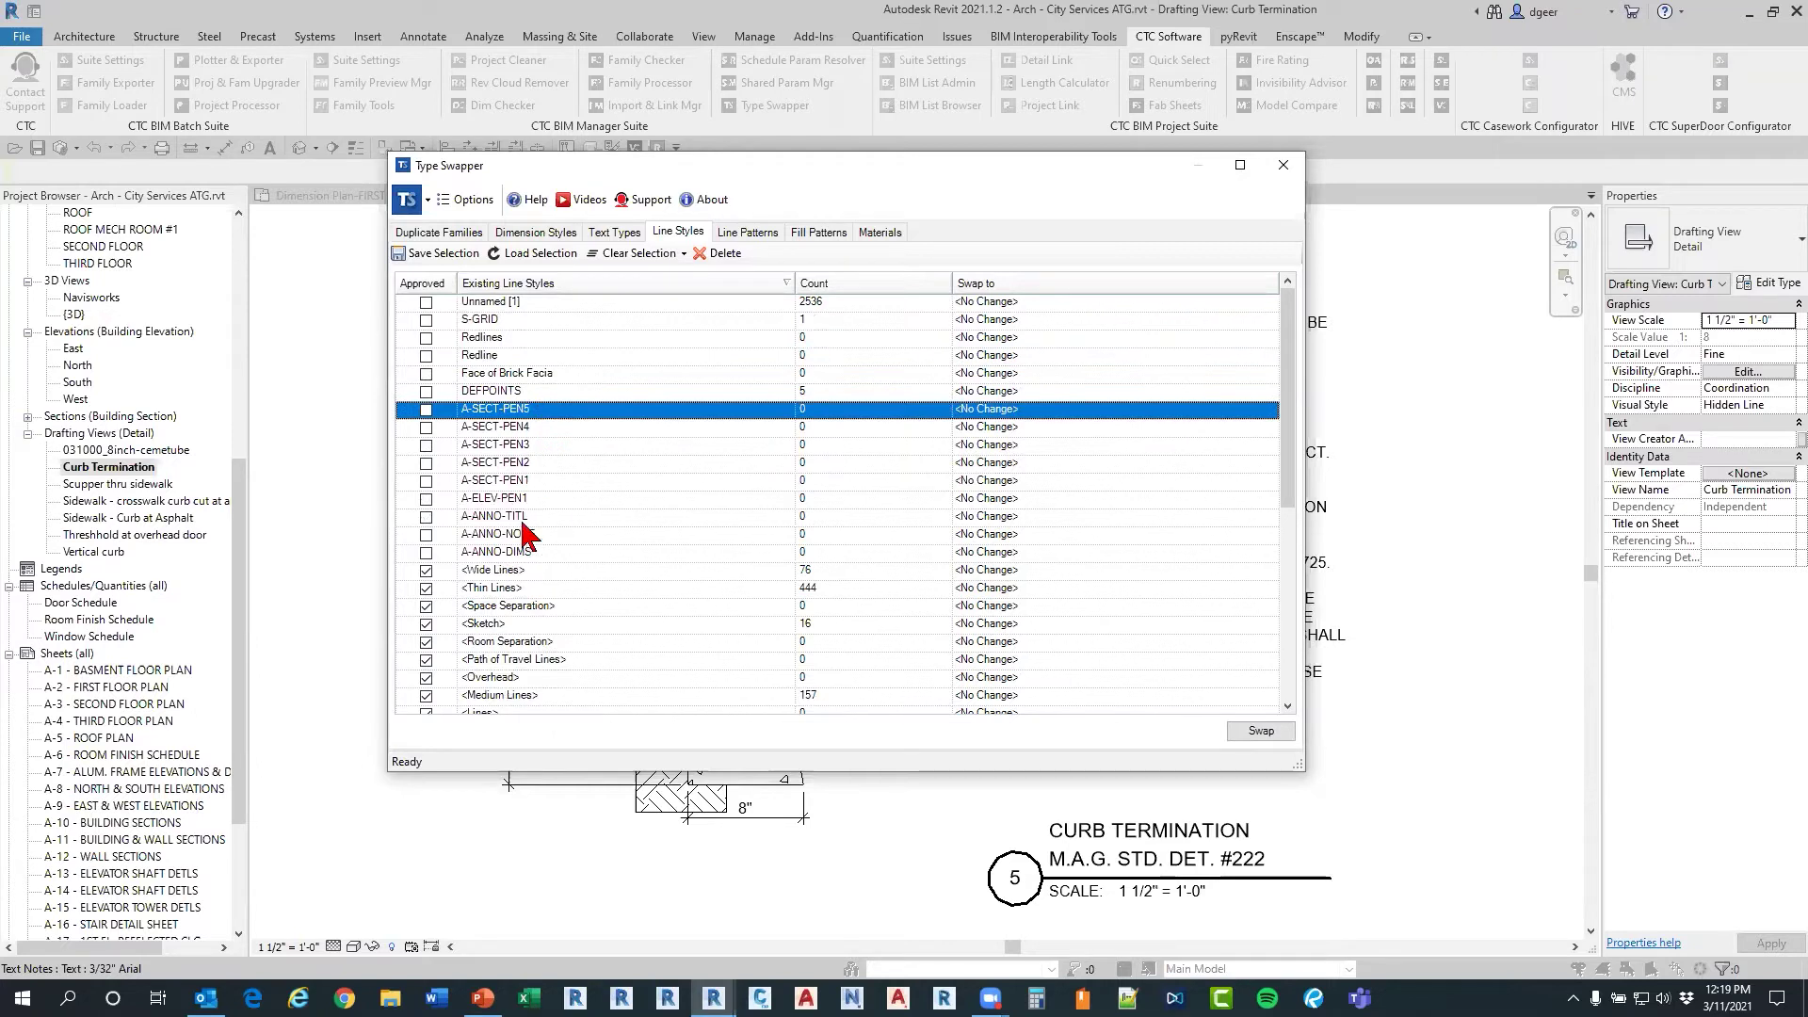
shift+click(515, 551)
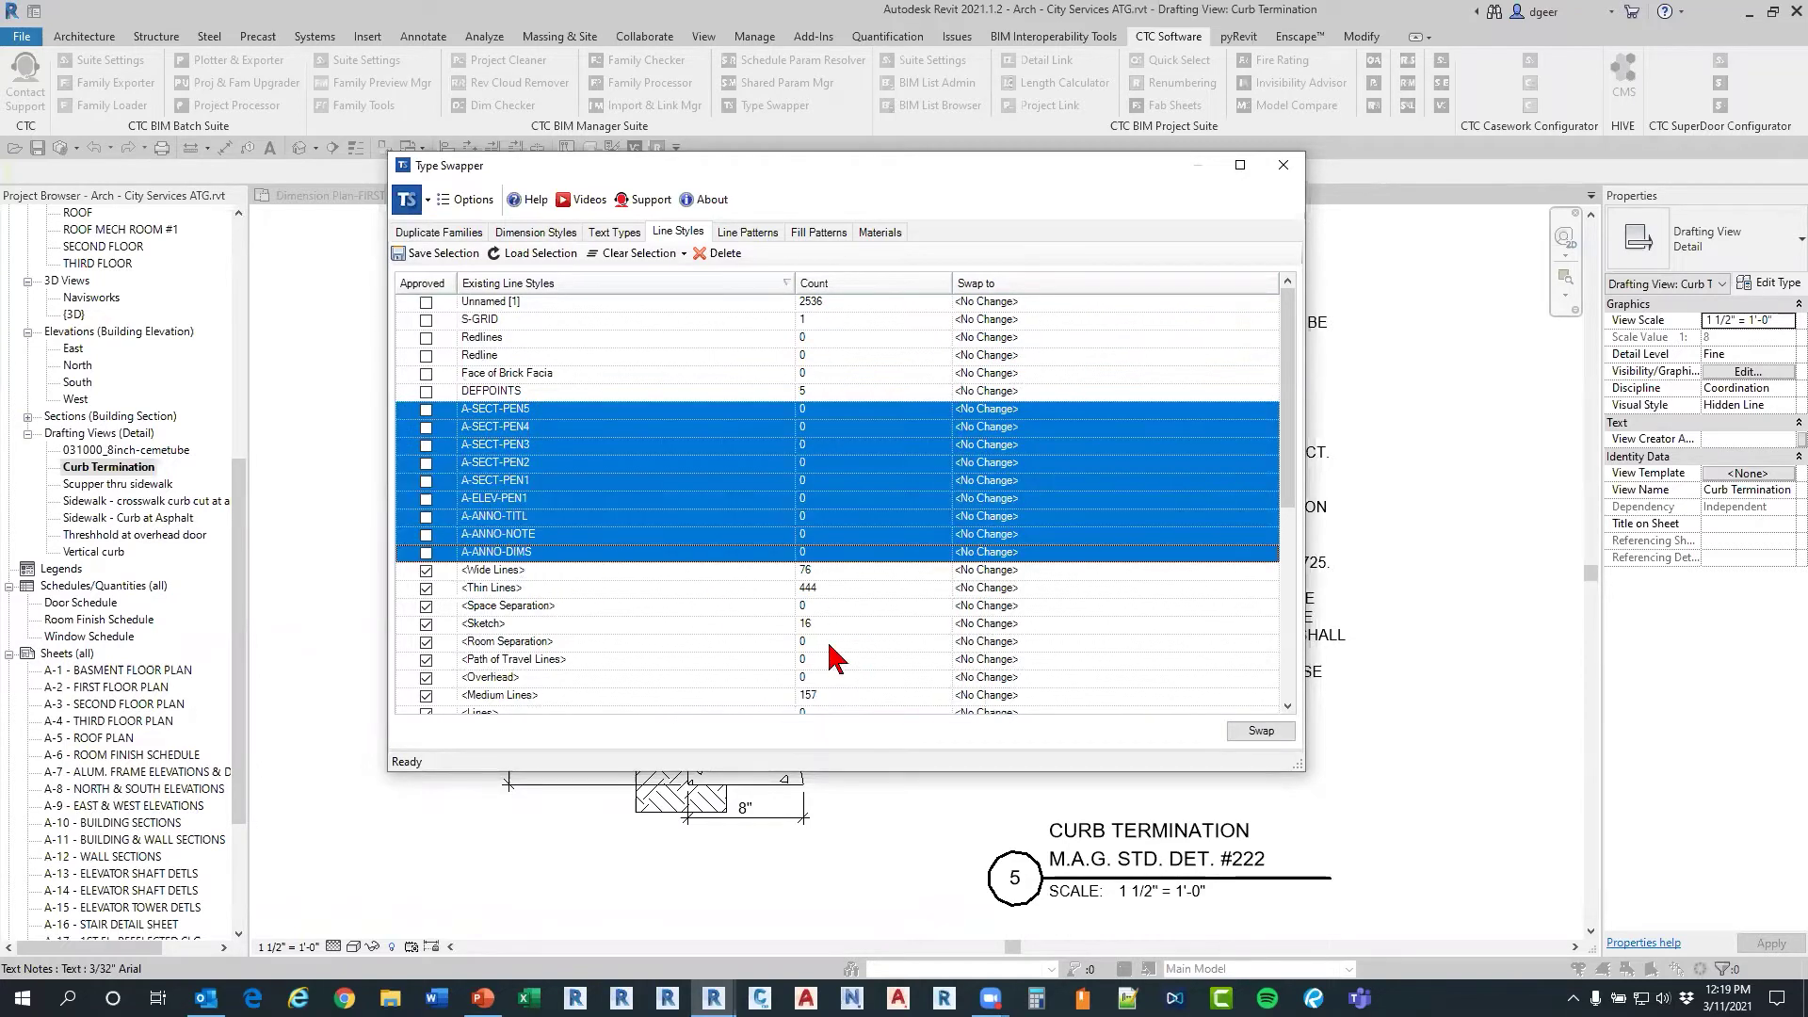
click(720, 253)
click(876, 523)
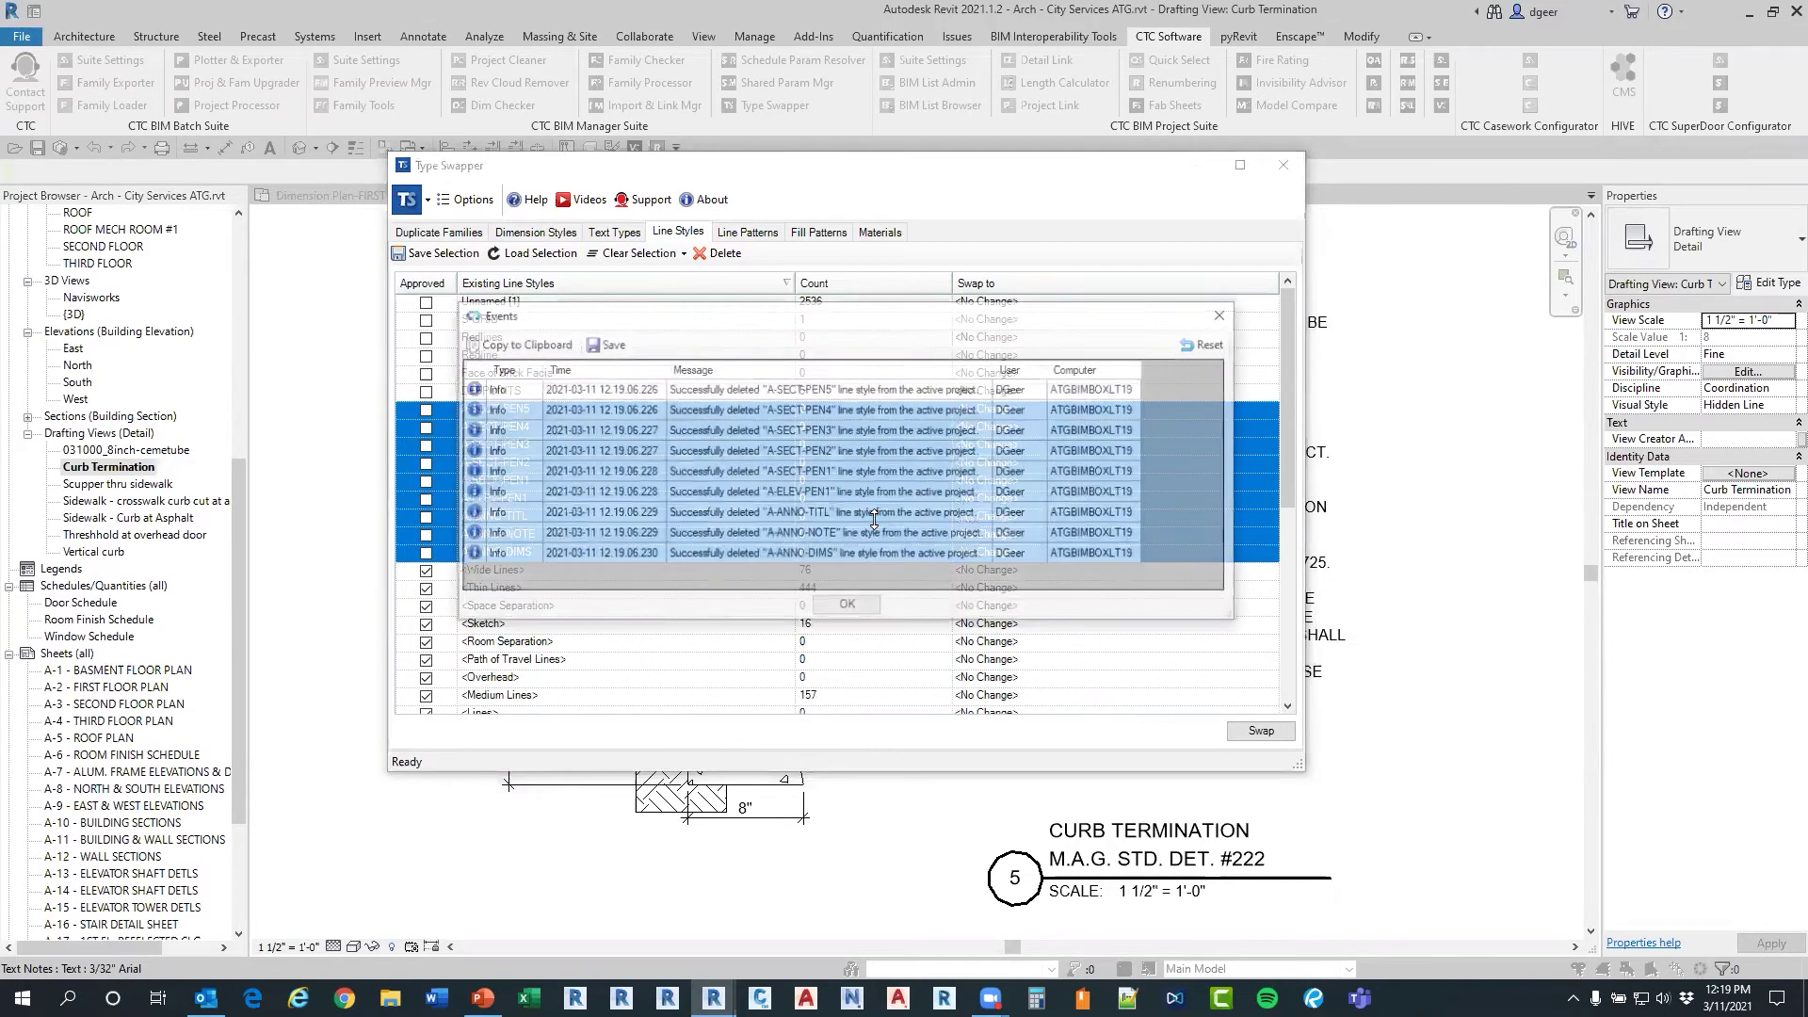
click(869, 609)
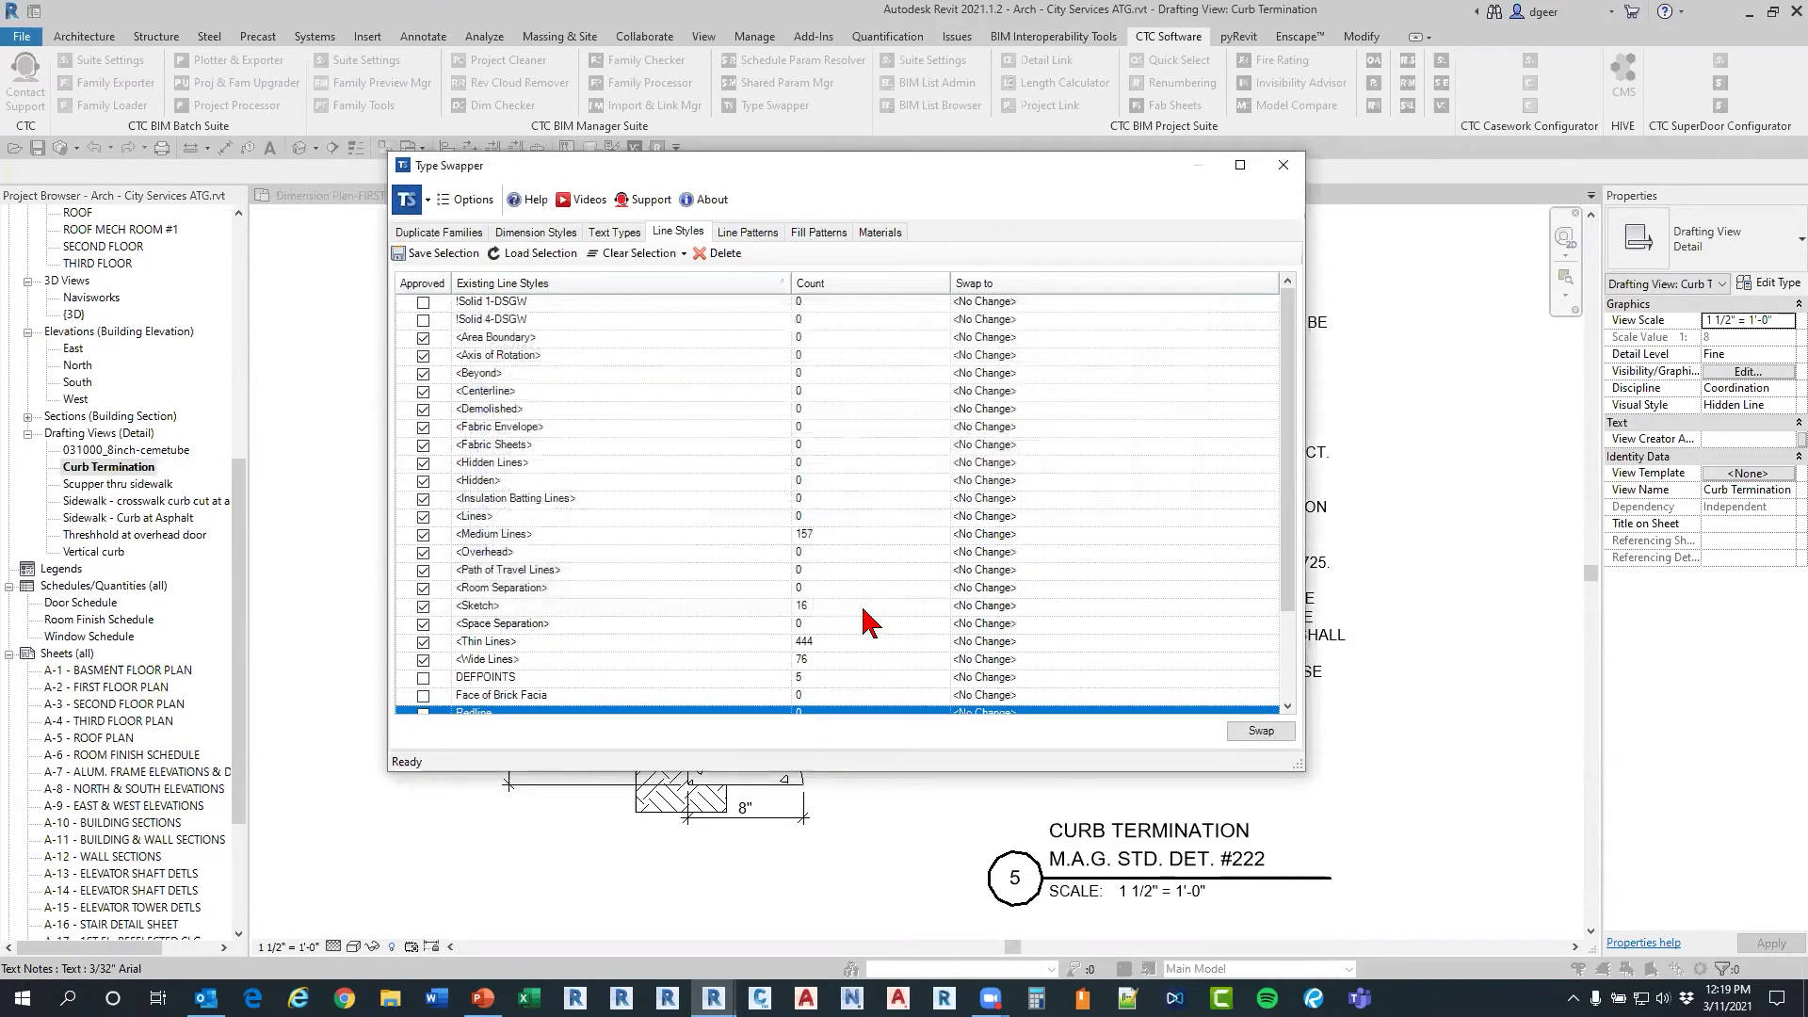
Step: List the project's line patterns sorted by usage count, with the most used first
click(743, 235)
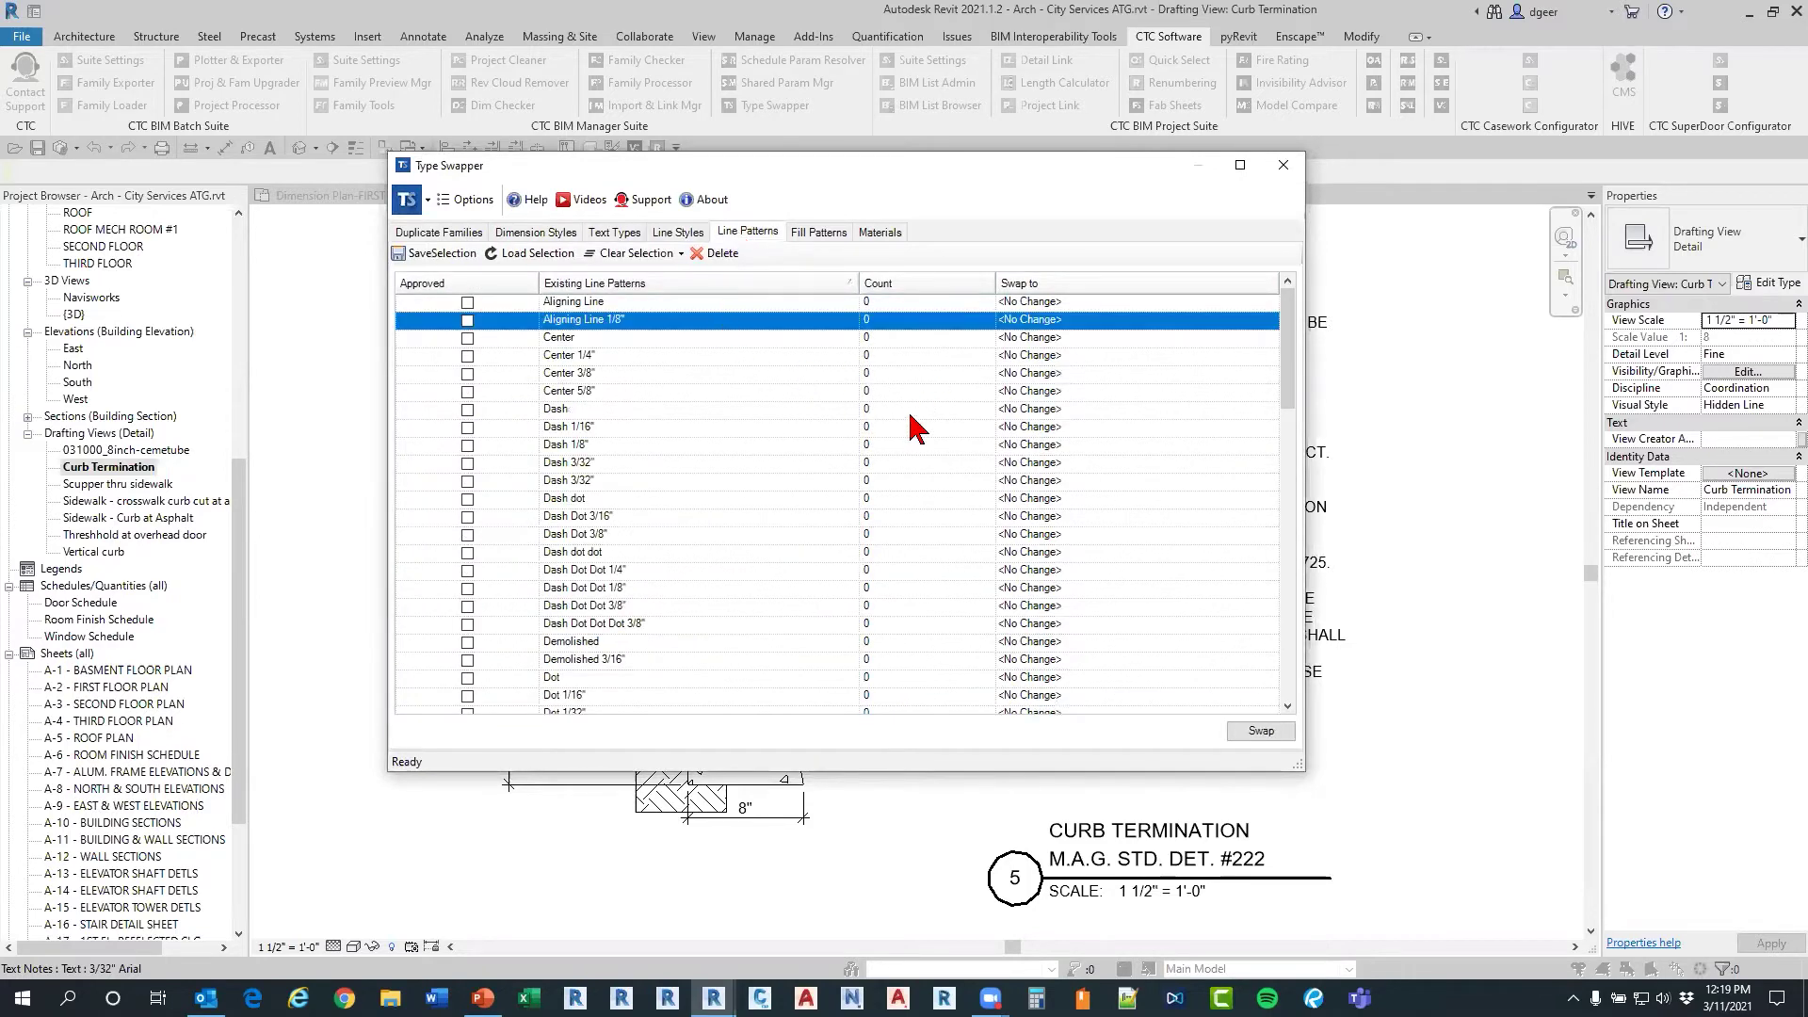
scroll(872, 456, down, 15)
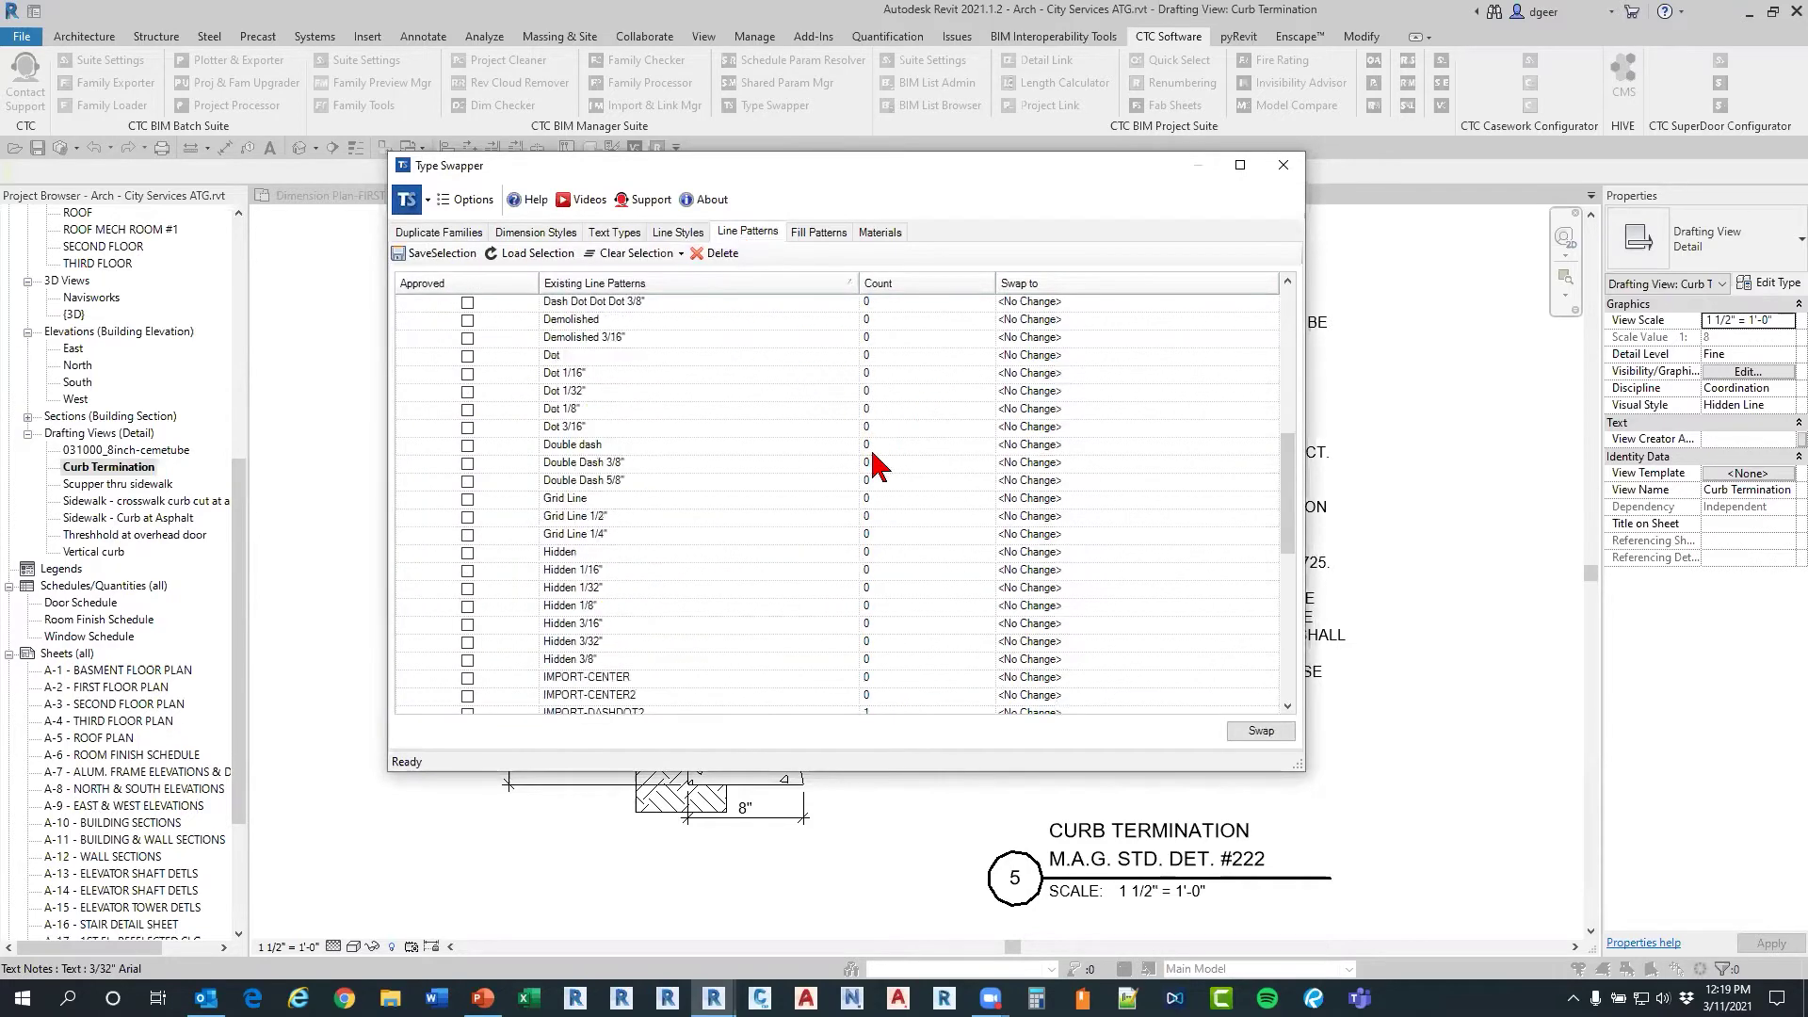
click(895, 284)
scroll(848, 339, up, 15)
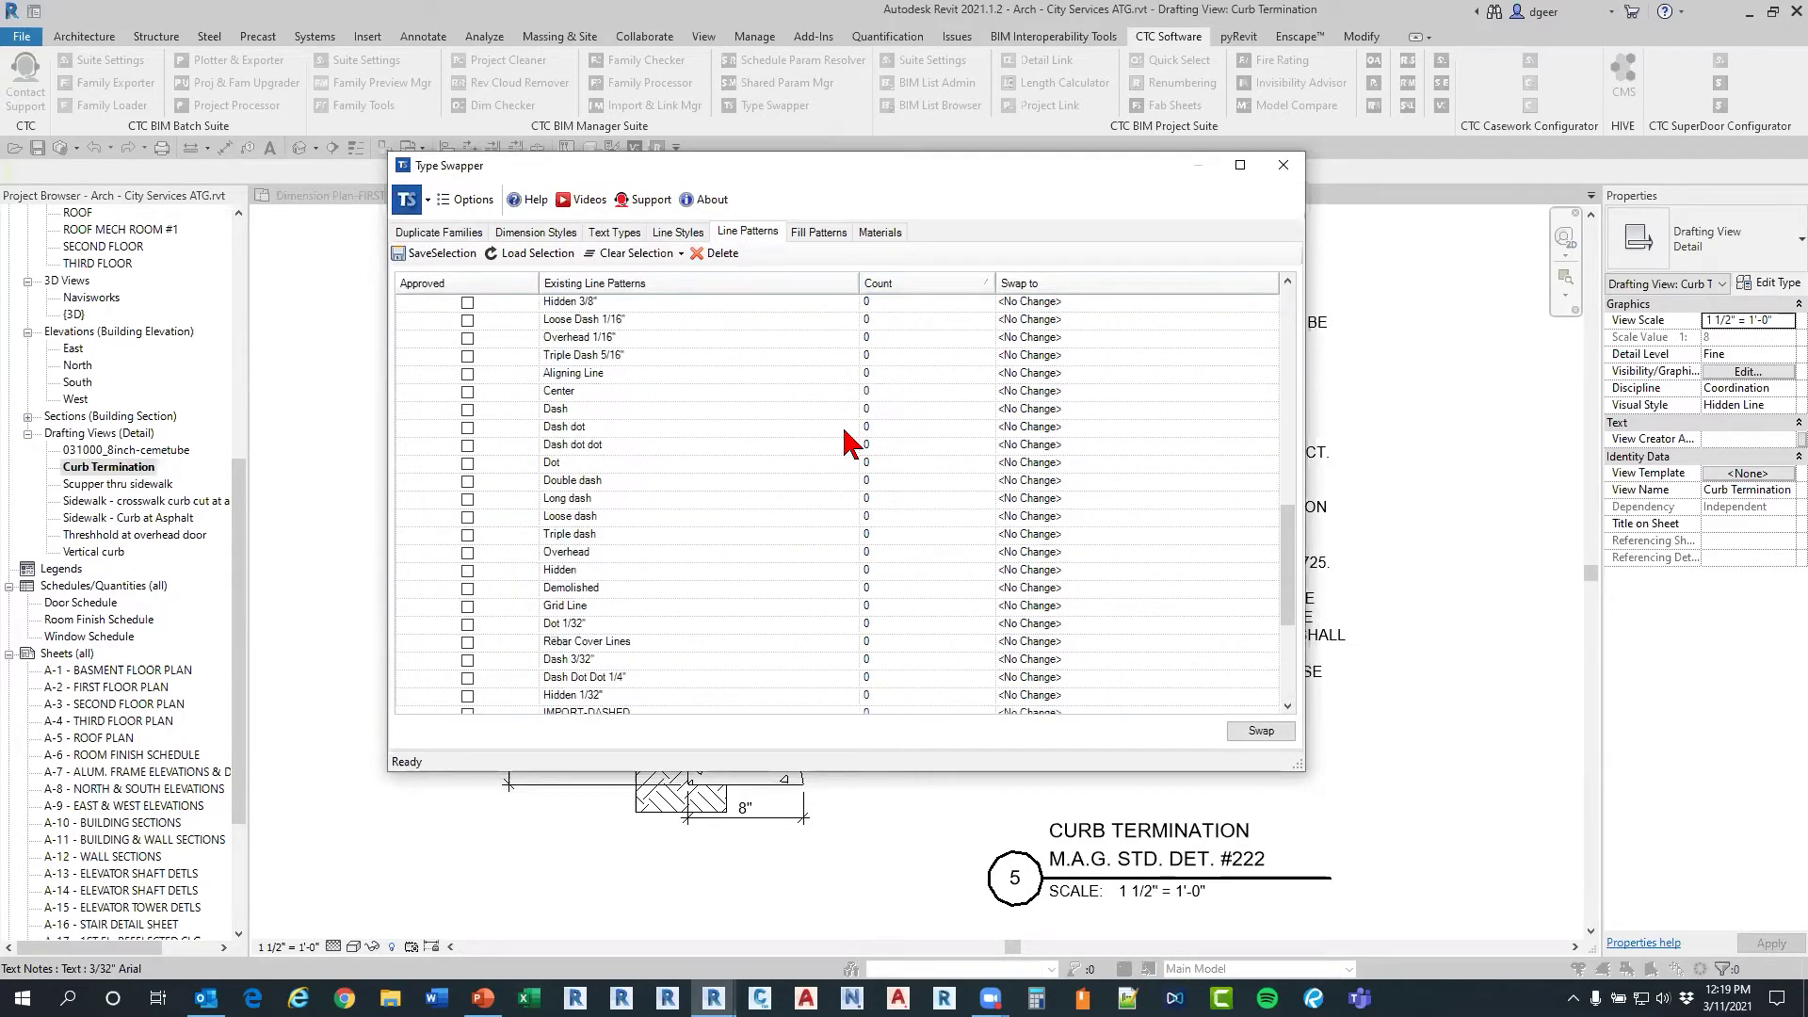
click(906, 283)
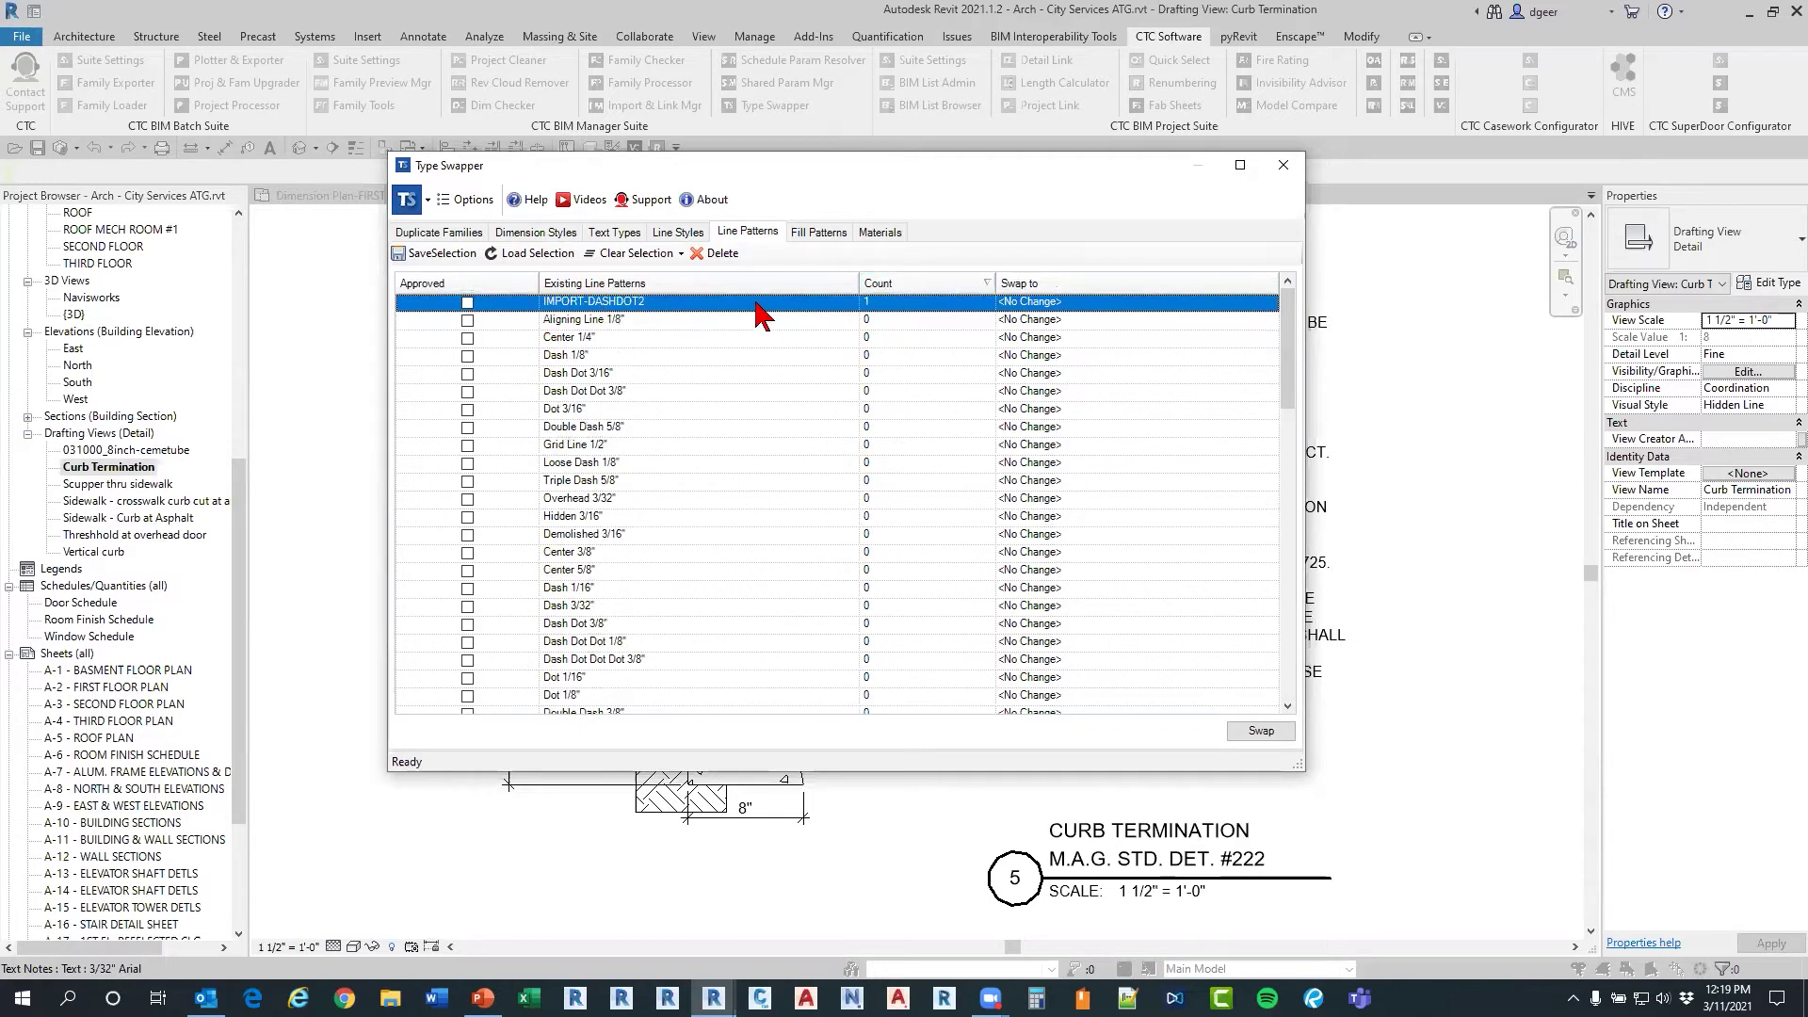
Step: Swap the line pattern IMPORT-DASHDOT2 with Dash dot and dismiss the event log
click(1120, 301)
click(1268, 303)
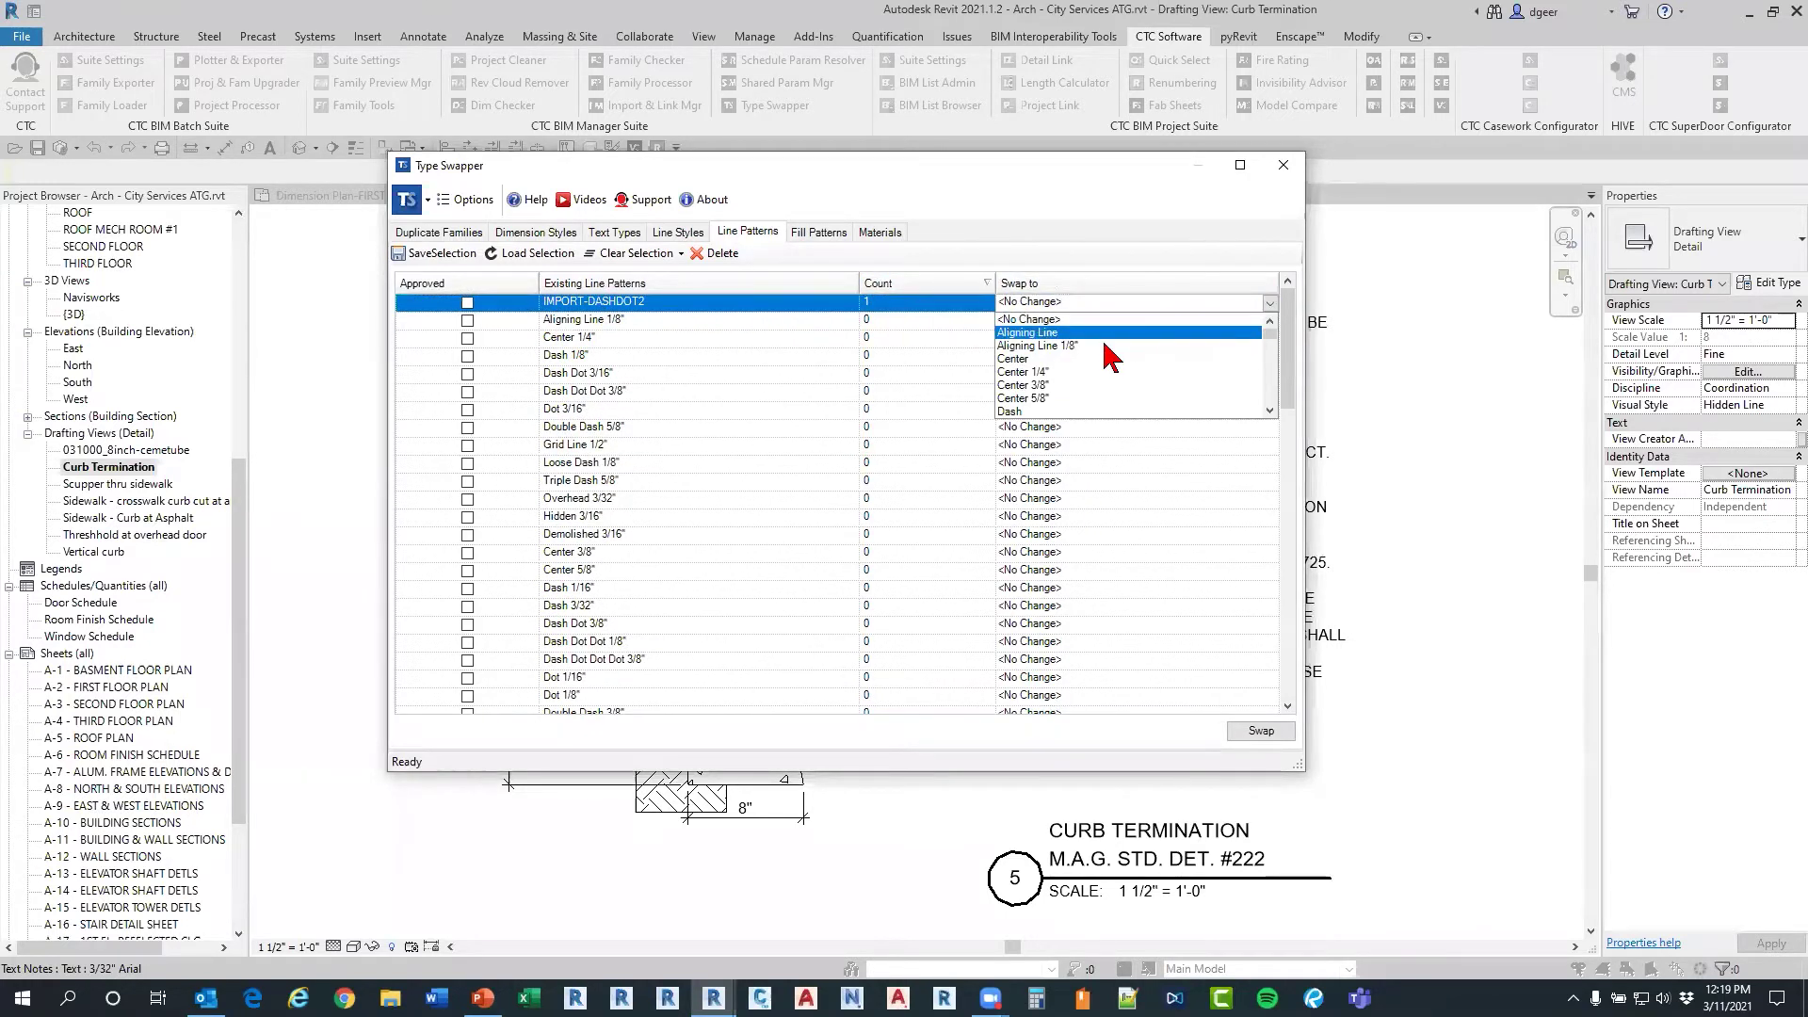
scroll(1046, 395, down, 2)
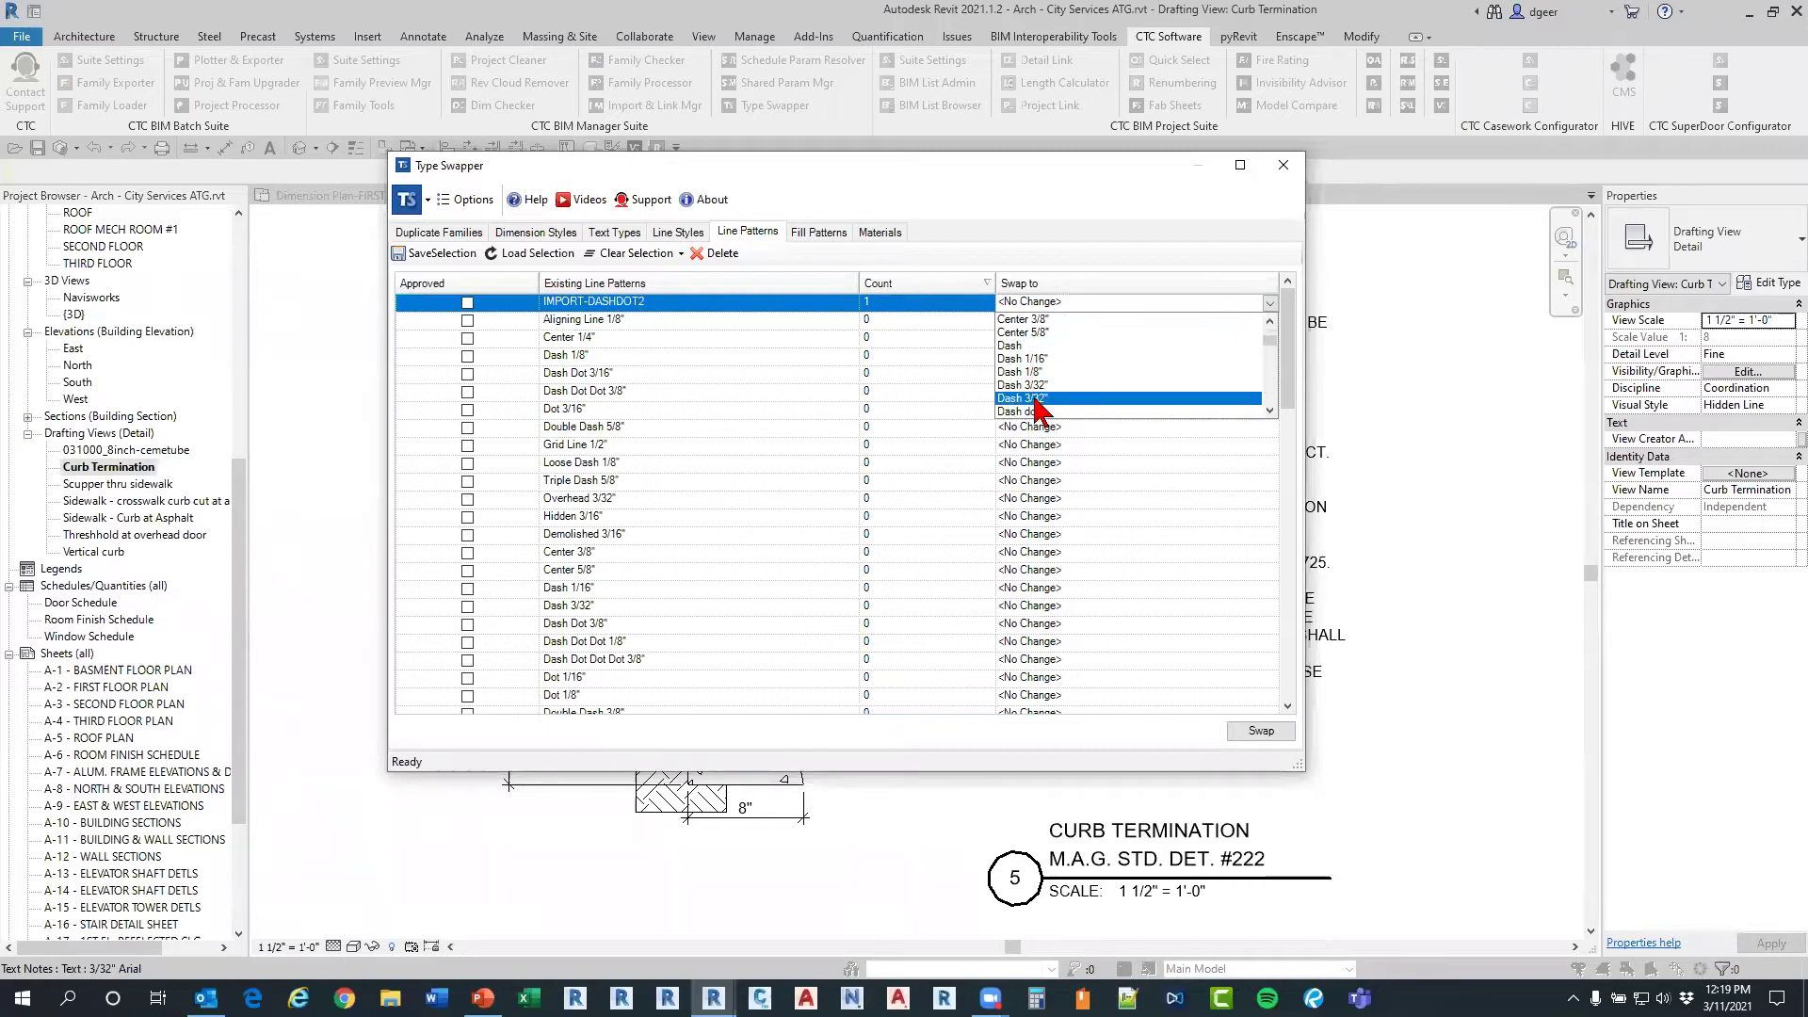
click(1040, 411)
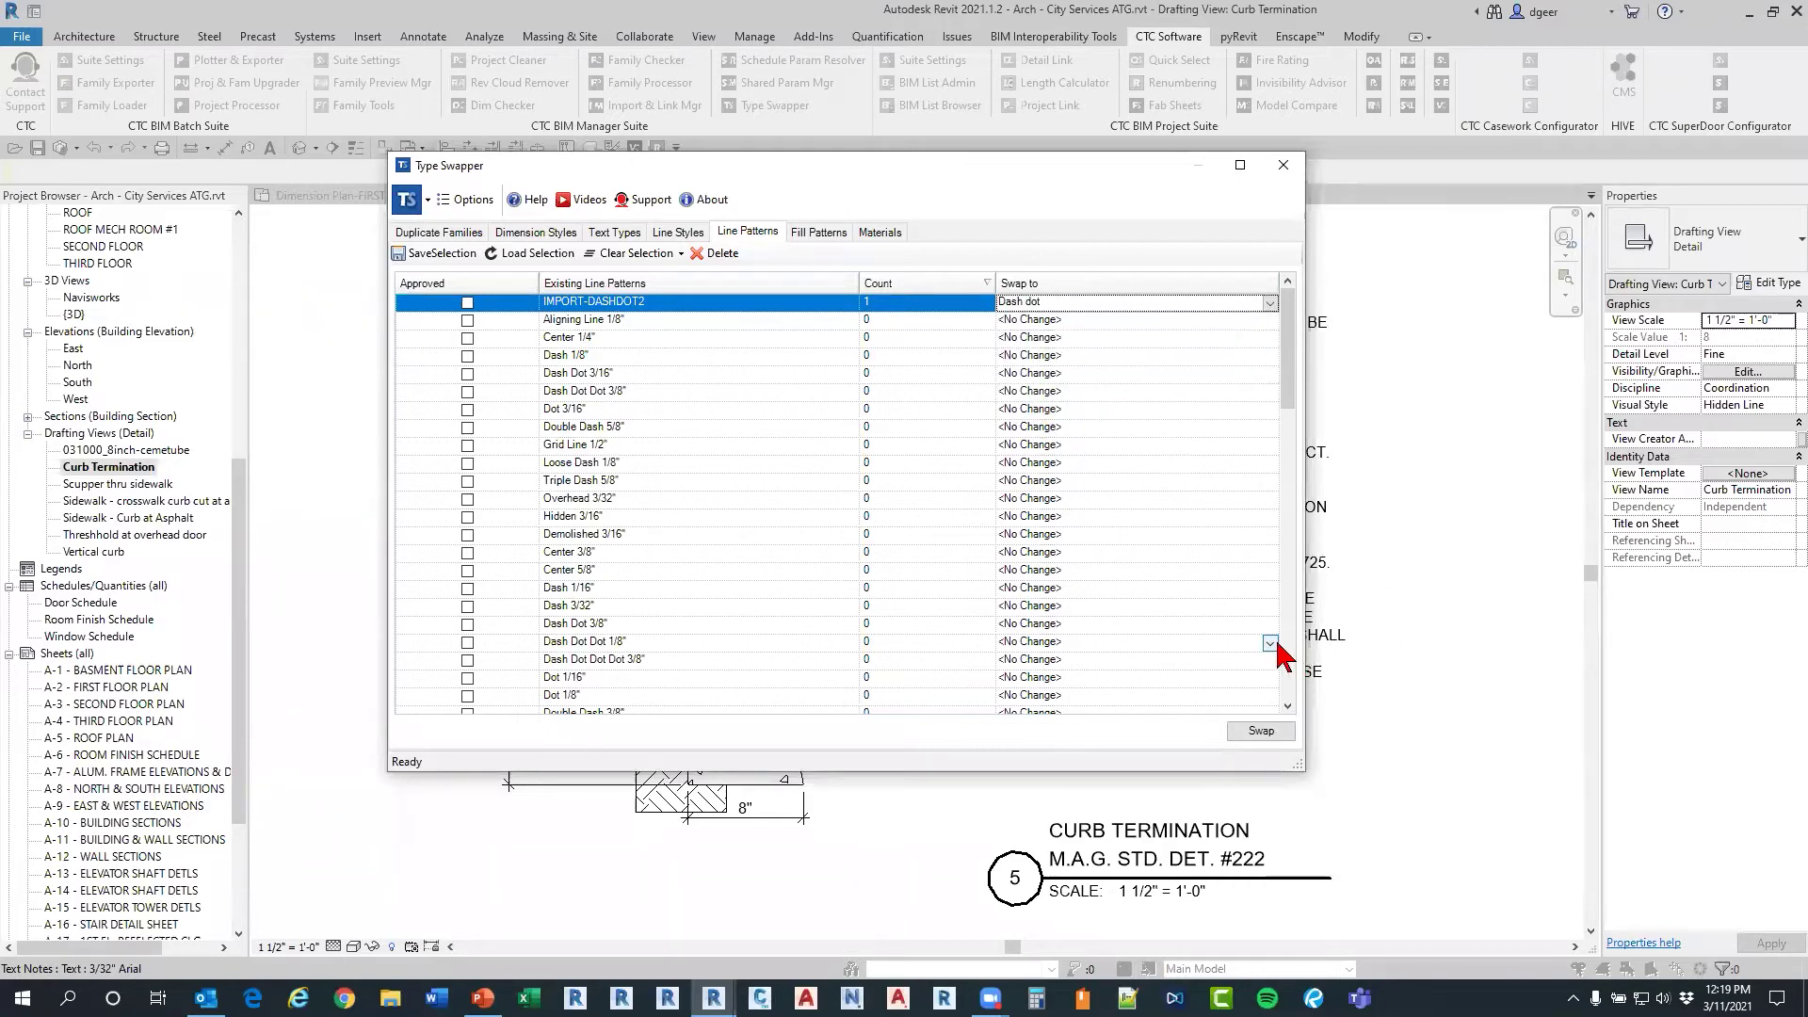
click(1261, 731)
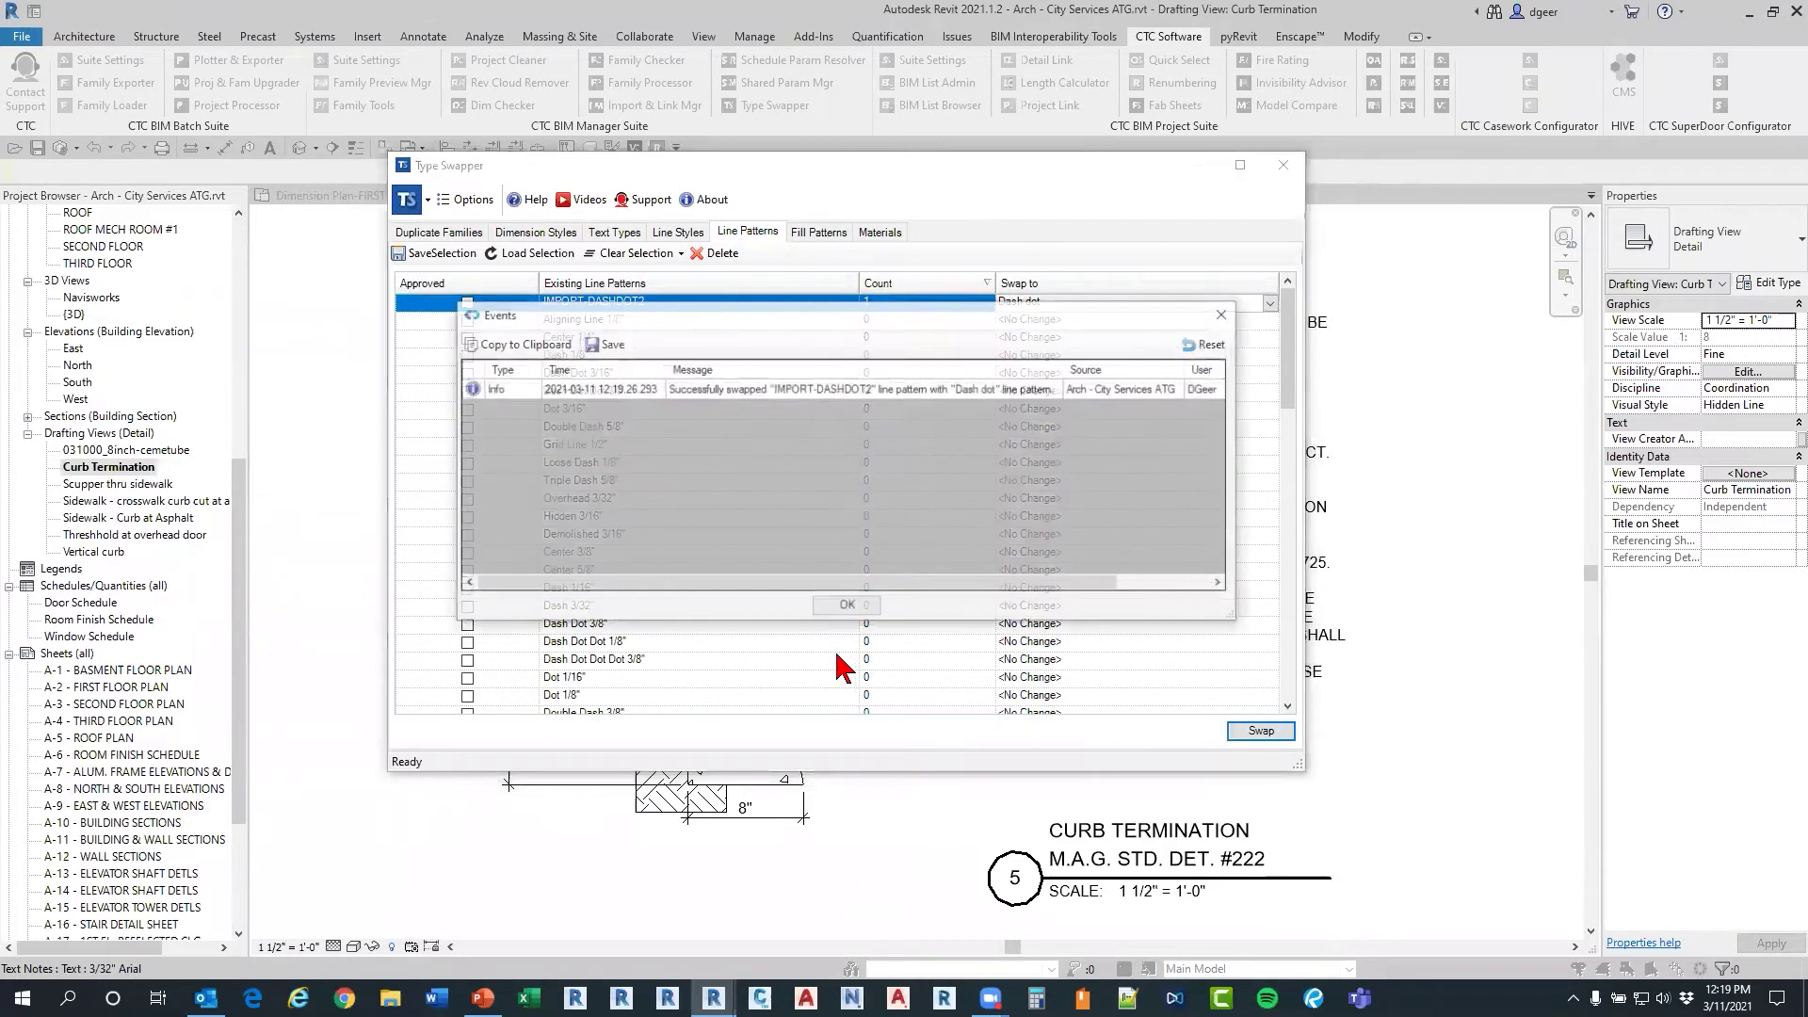
click(843, 610)
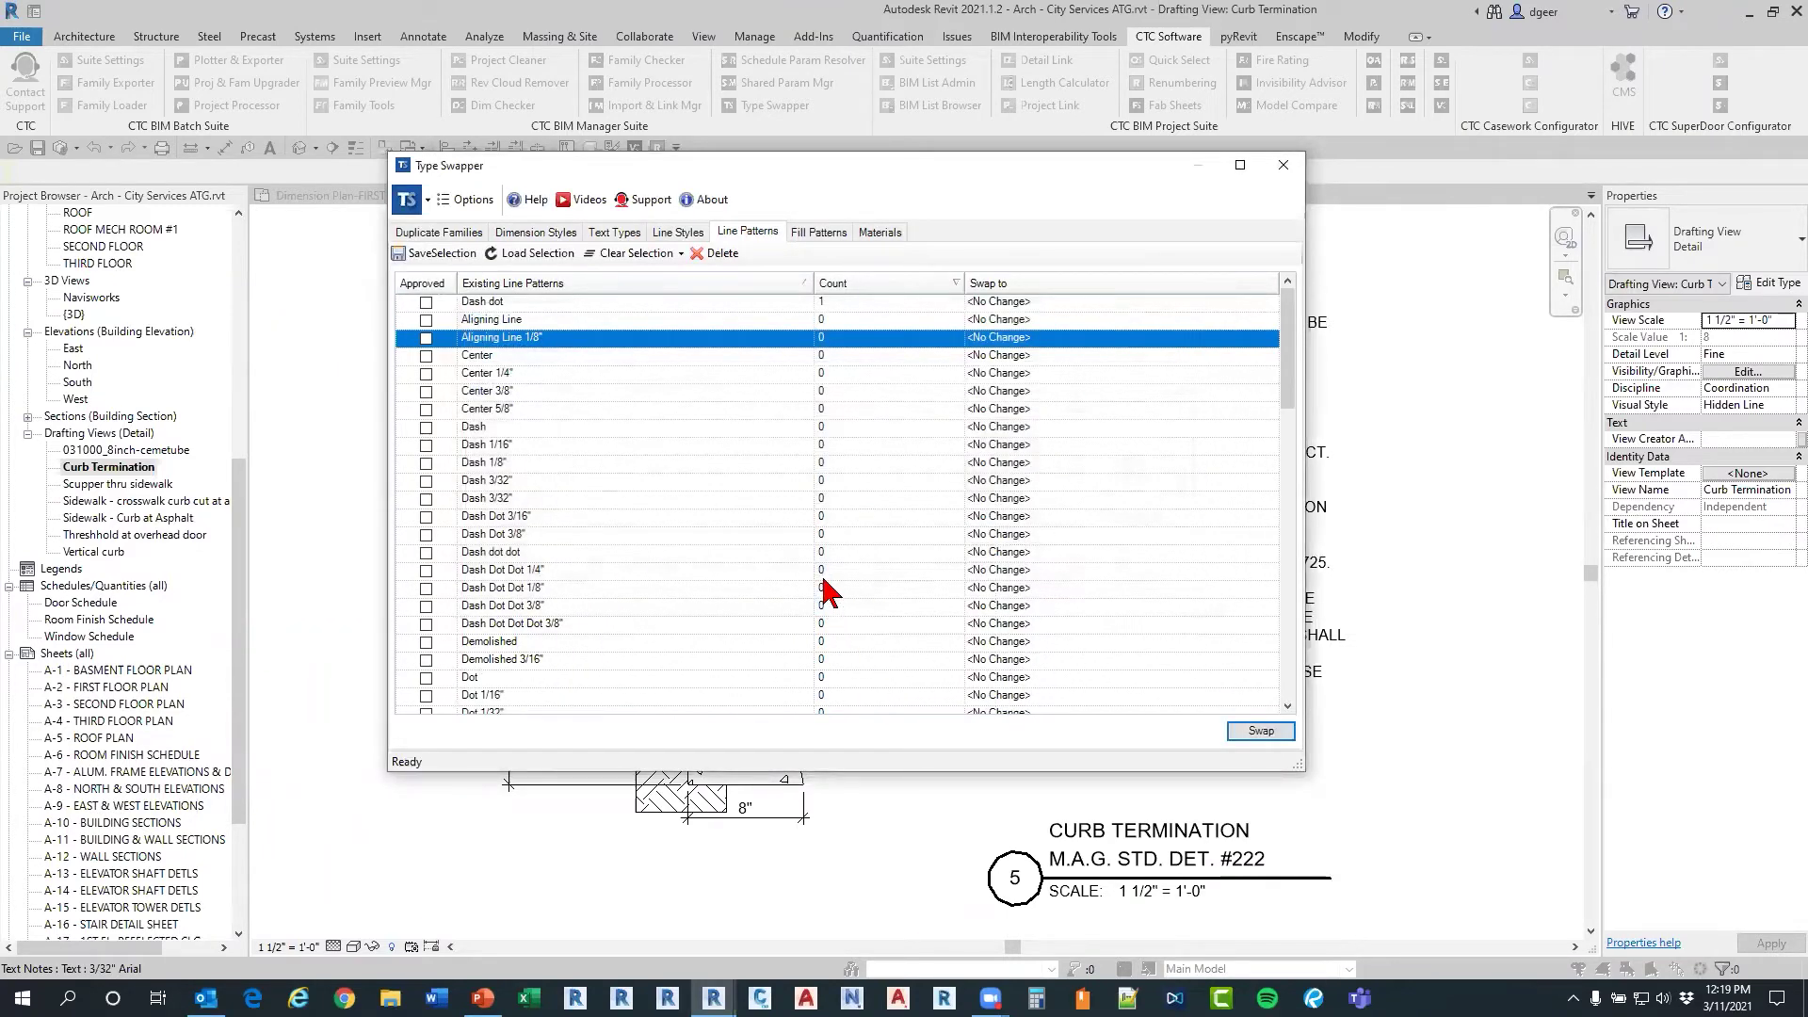
Step: Review the unapproved fill patterns Curb Termination-5 through Curb Termination-9 and their usage in filled regions and materials
click(815, 233)
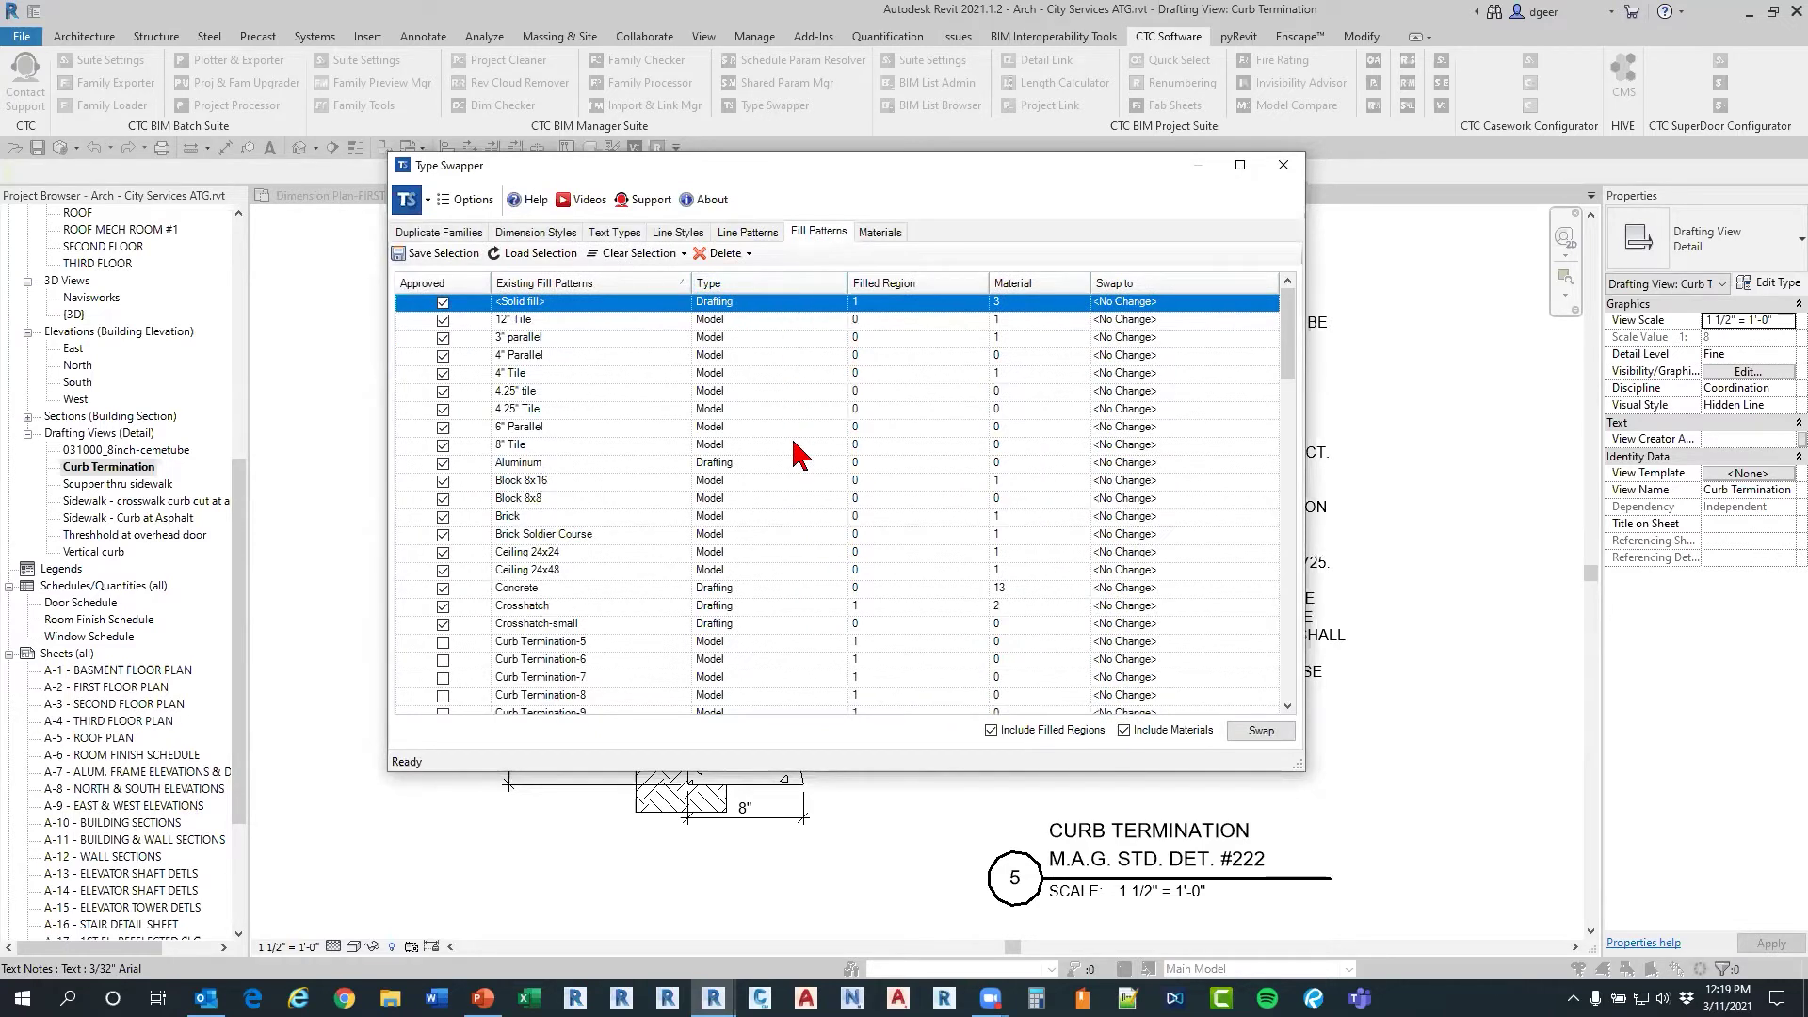
scroll(795, 461, down, 3)
click(587, 484)
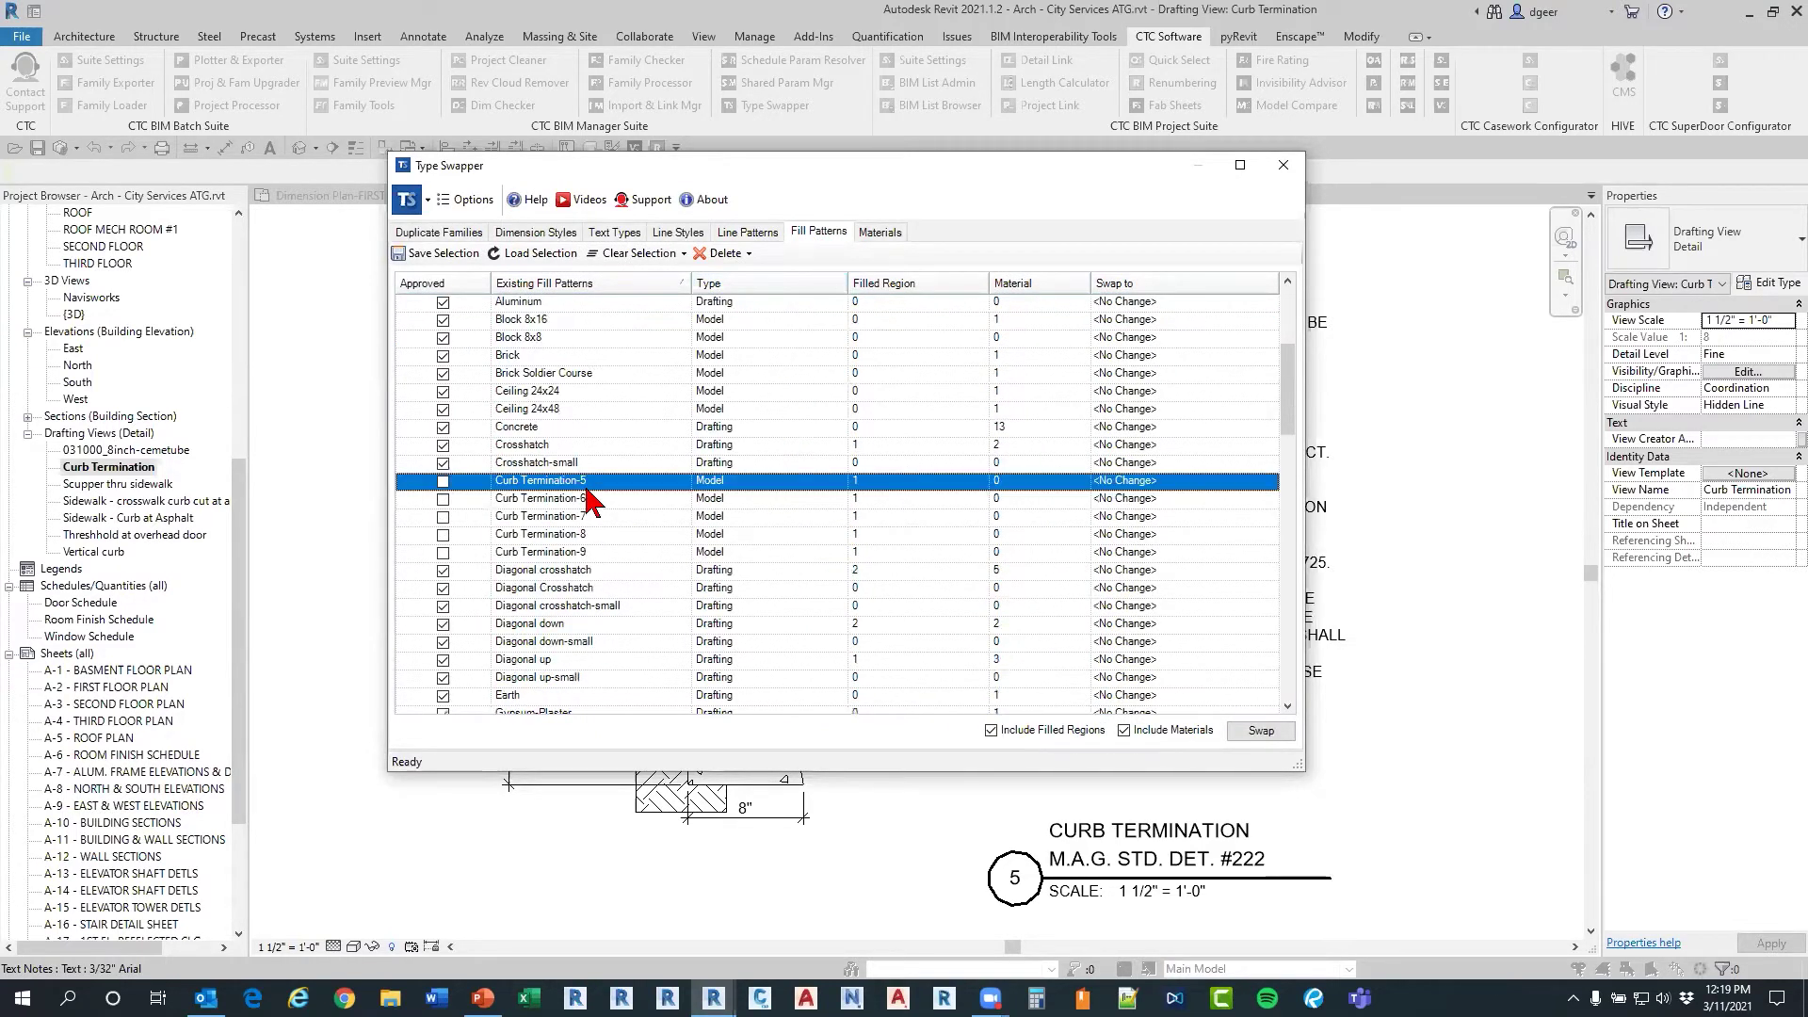
click(583, 497)
click(572, 520)
click(575, 538)
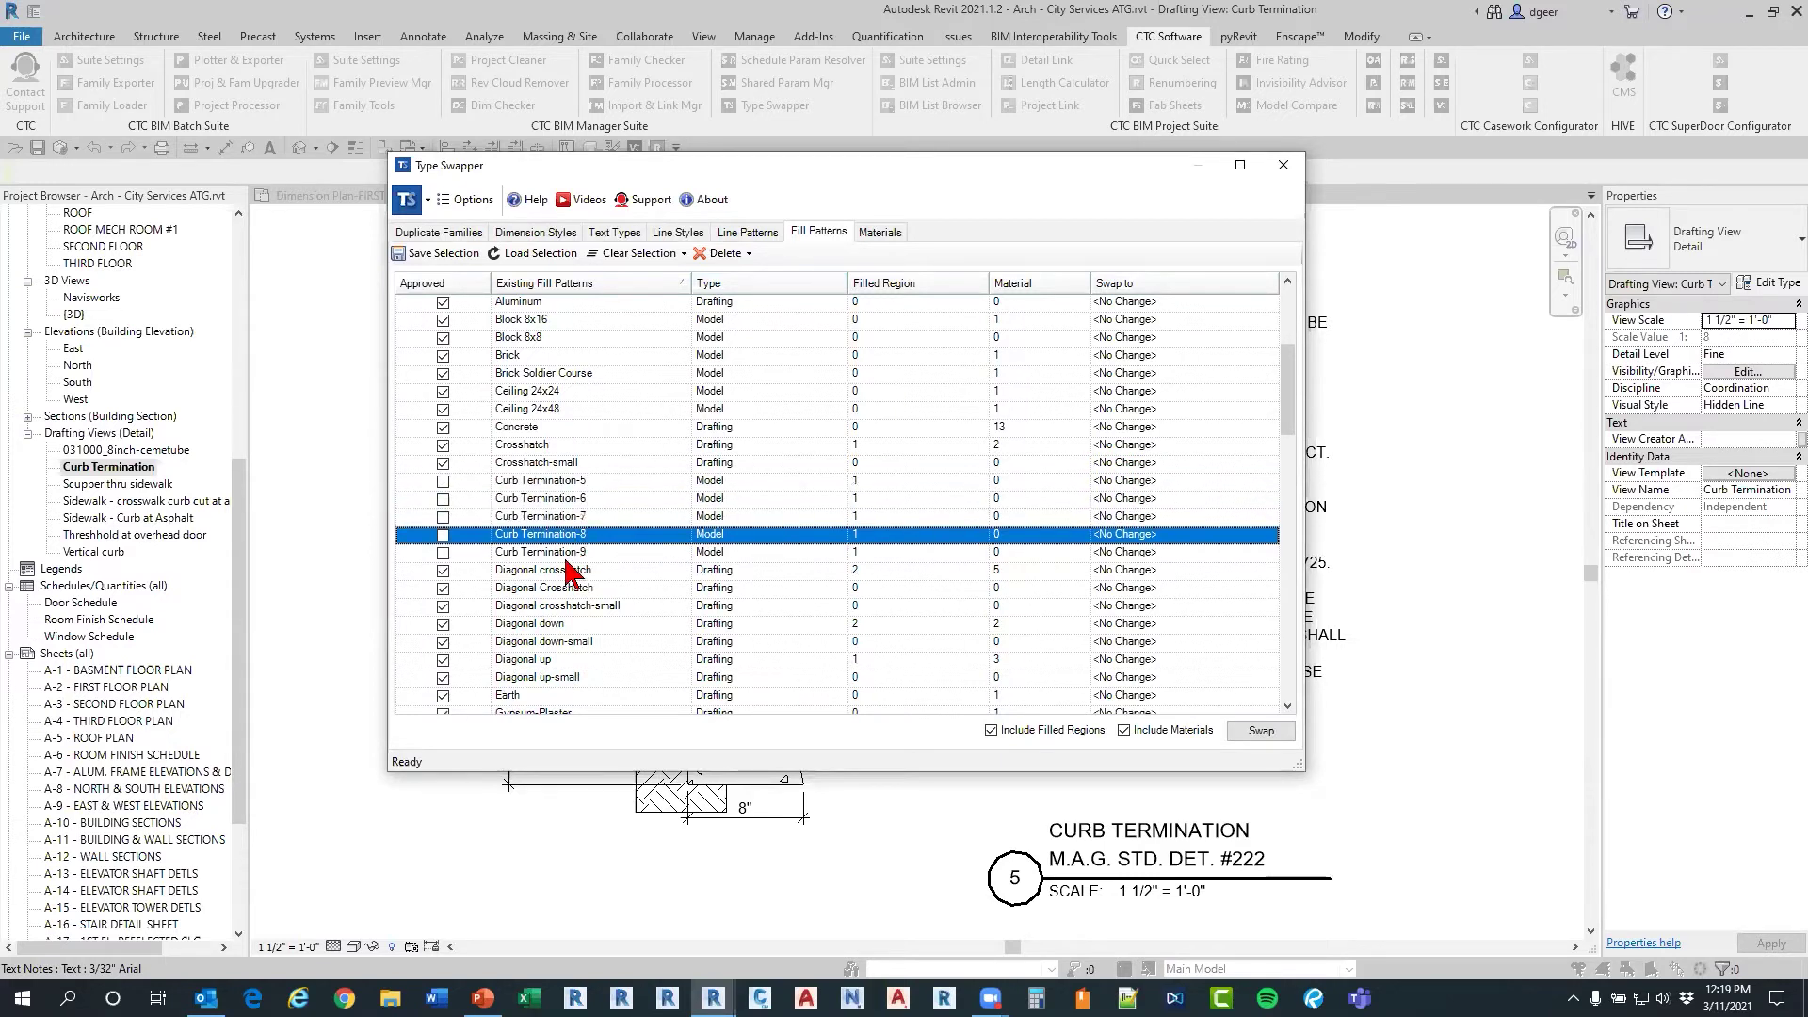
click(572, 554)
click(578, 482)
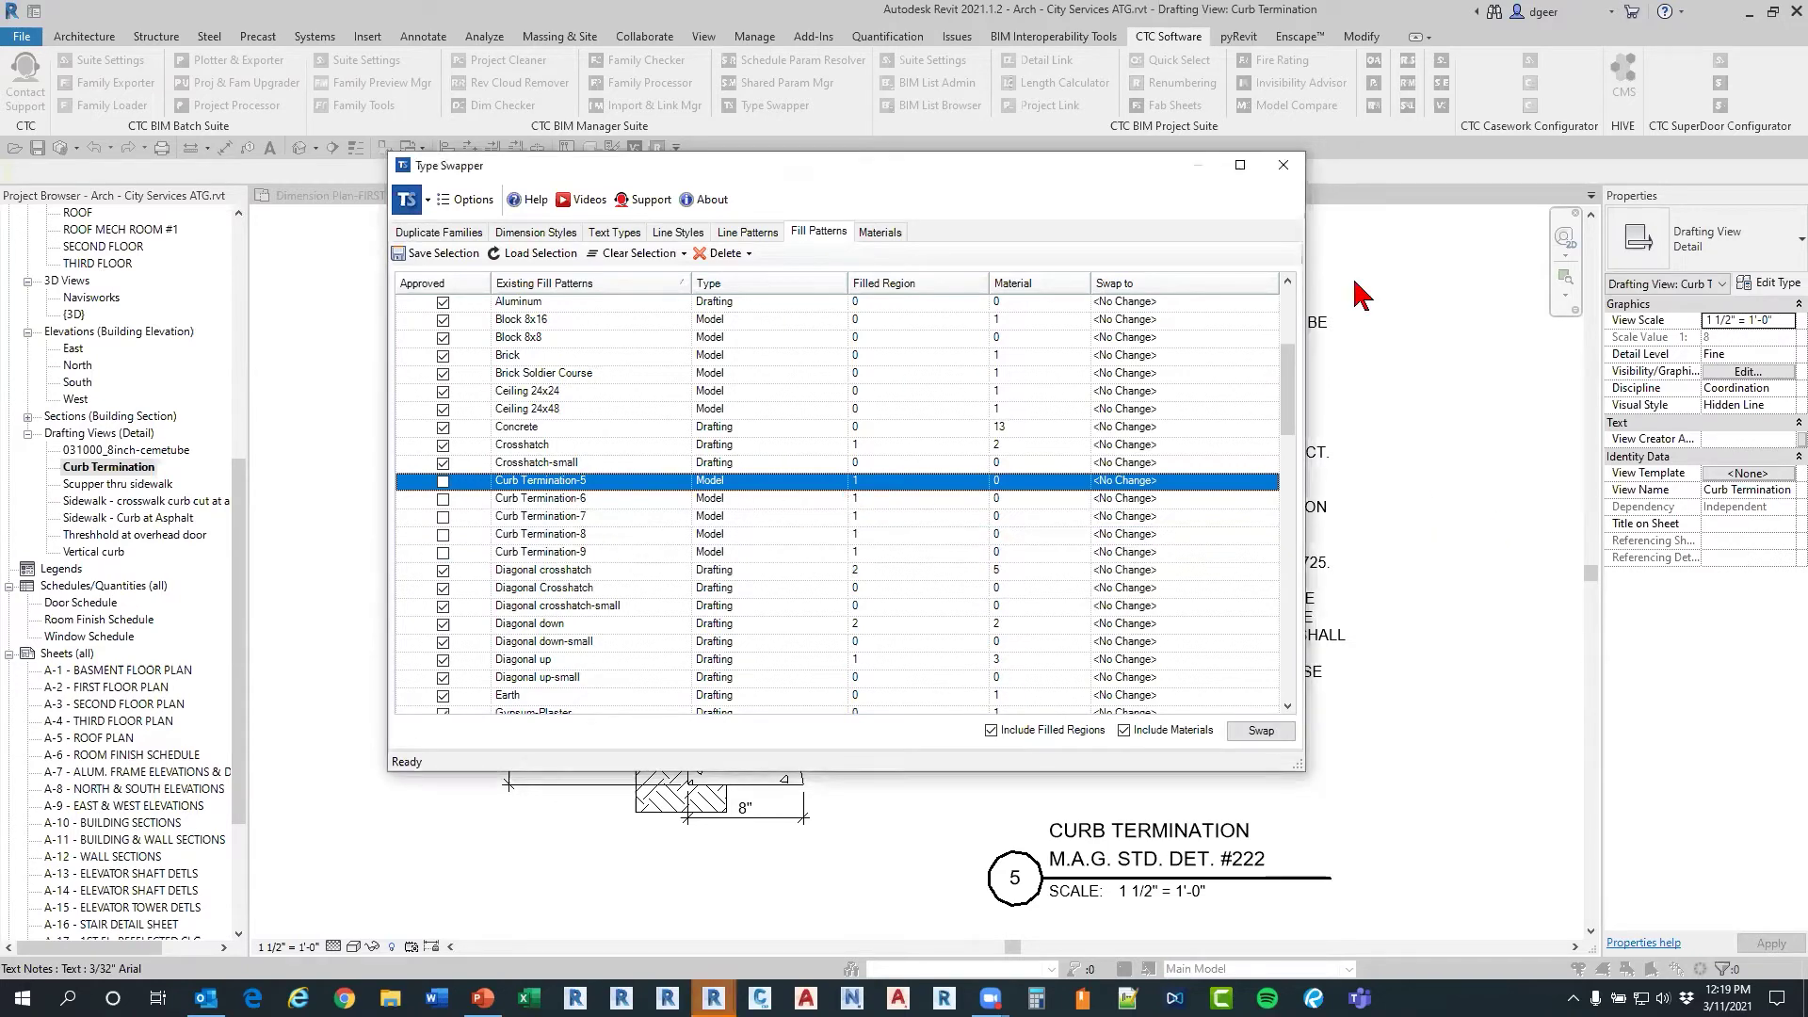
Step: Close Type Swapper and check which filled region type each hatched area of the curb termination detail uses
click(1283, 166)
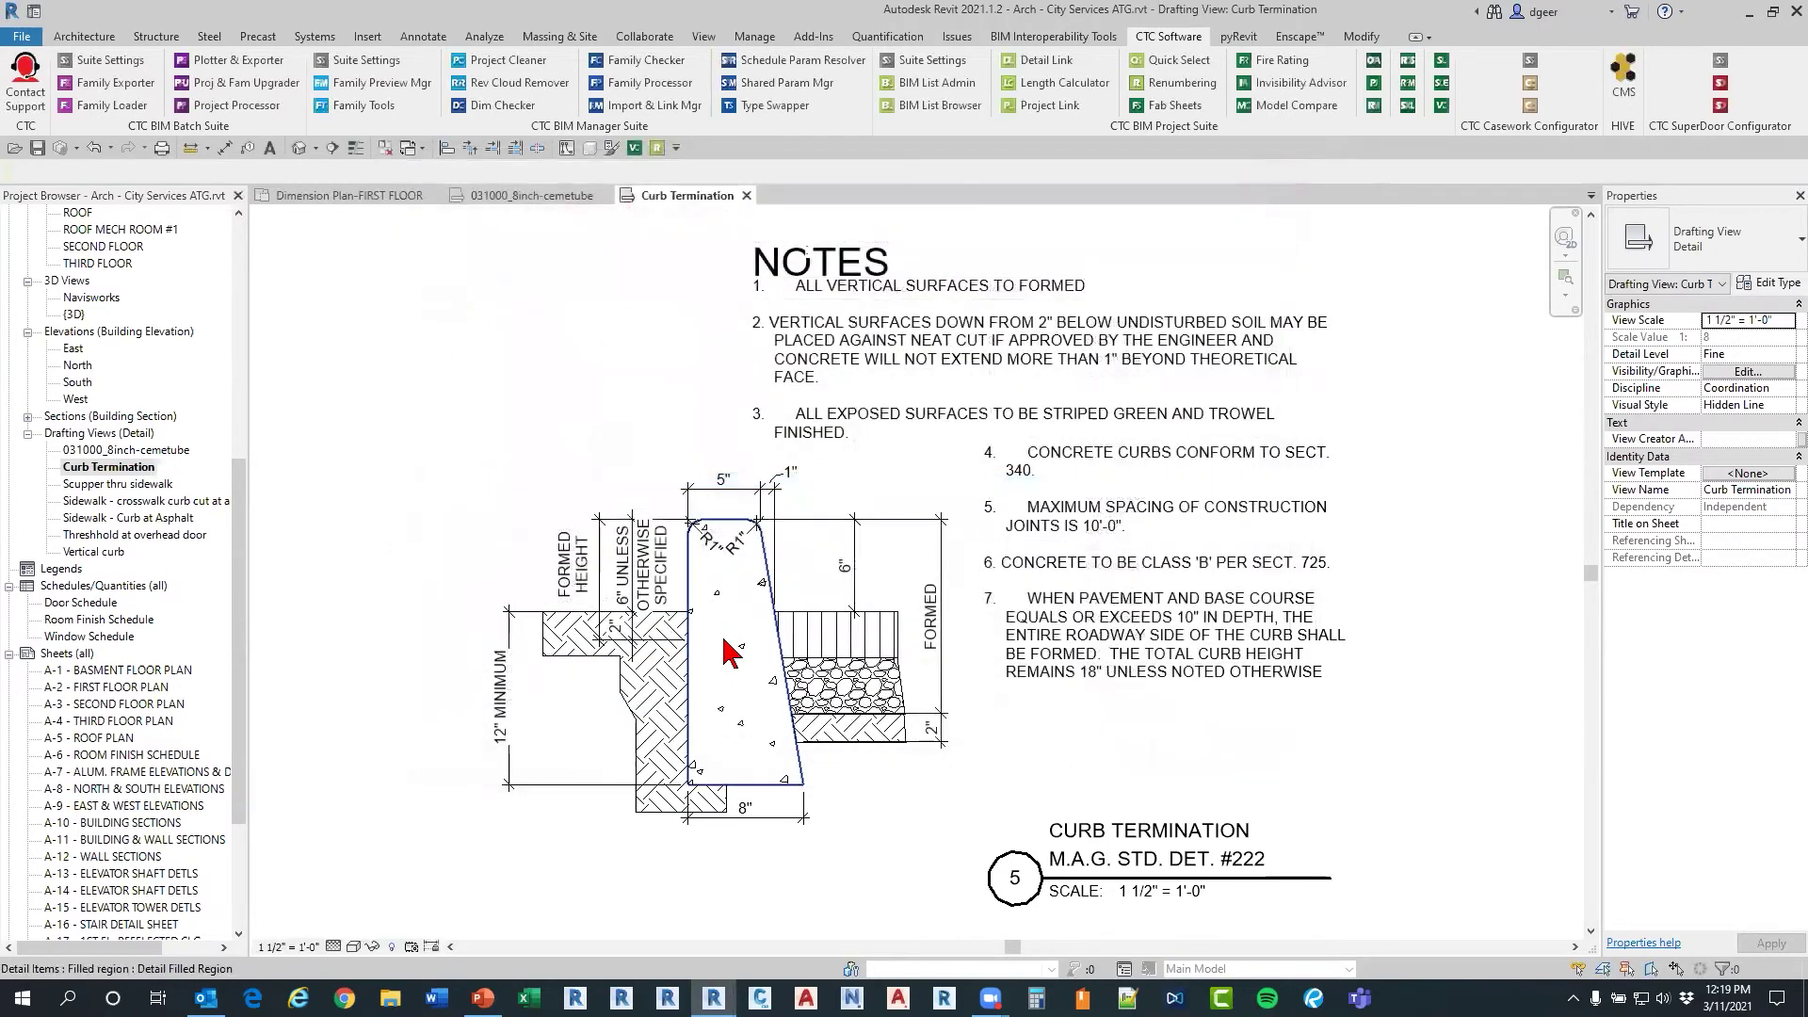
click(726, 646)
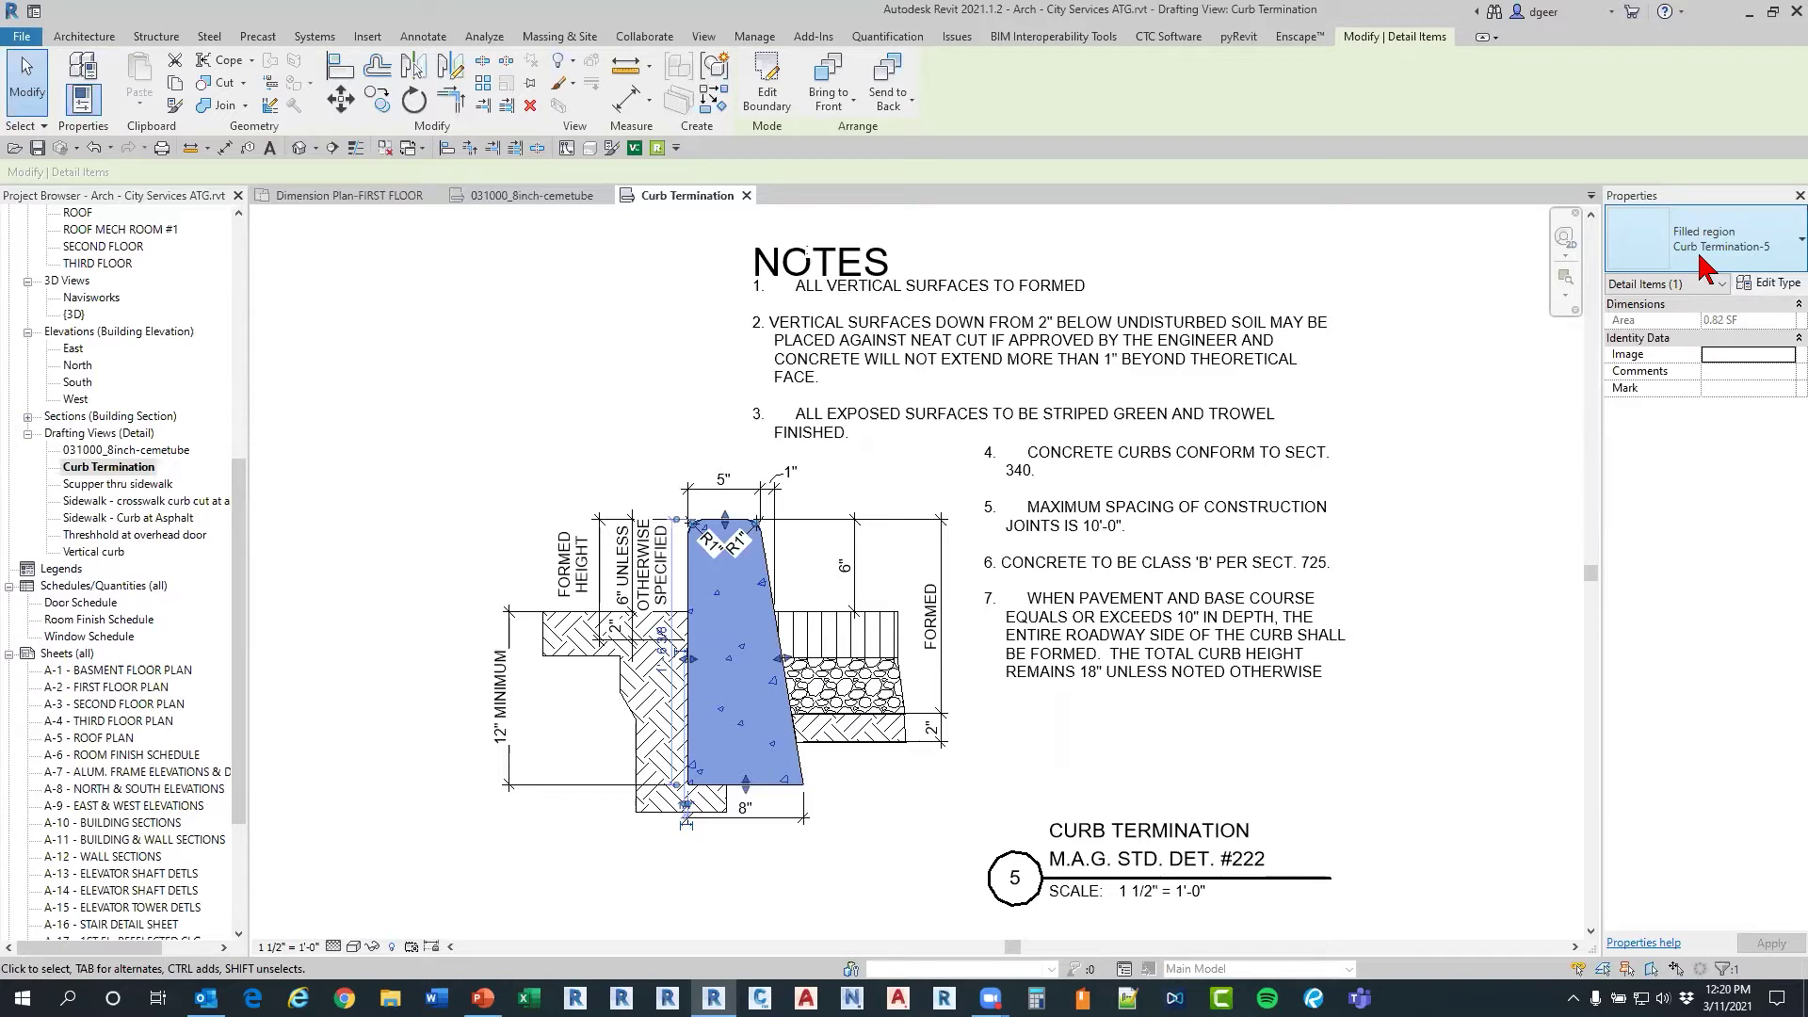
click(664, 713)
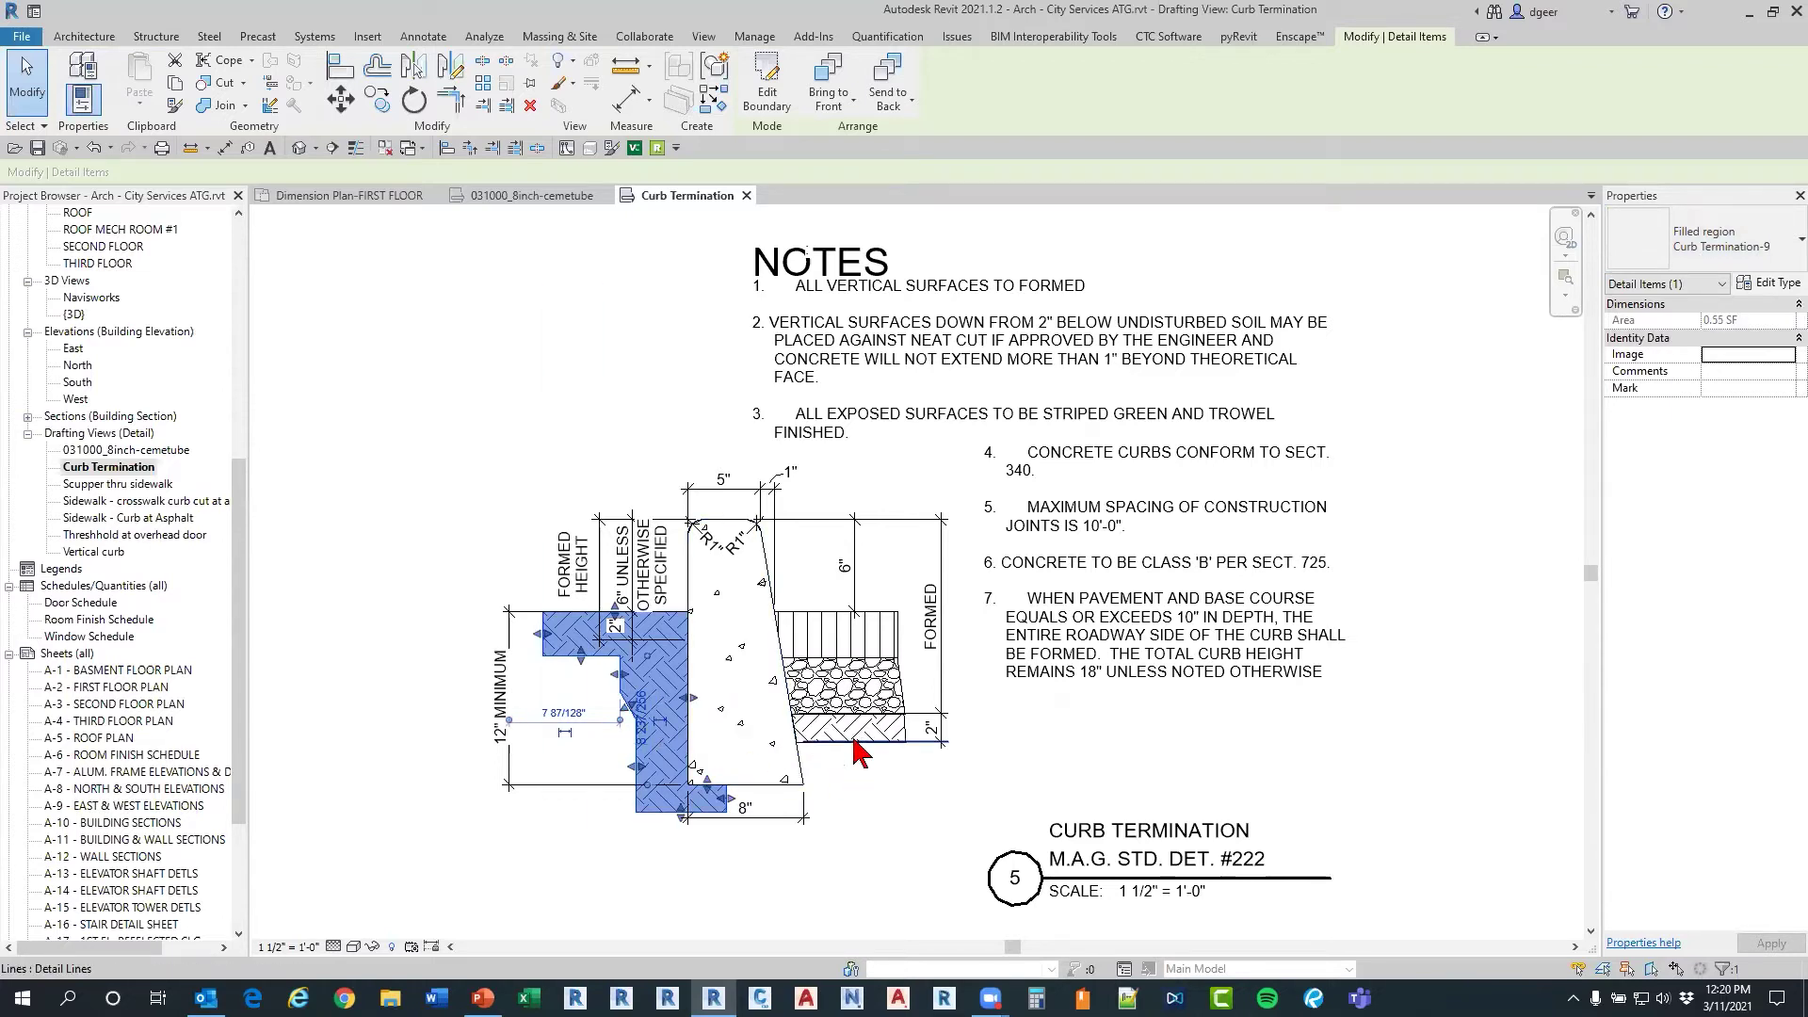
click(856, 741)
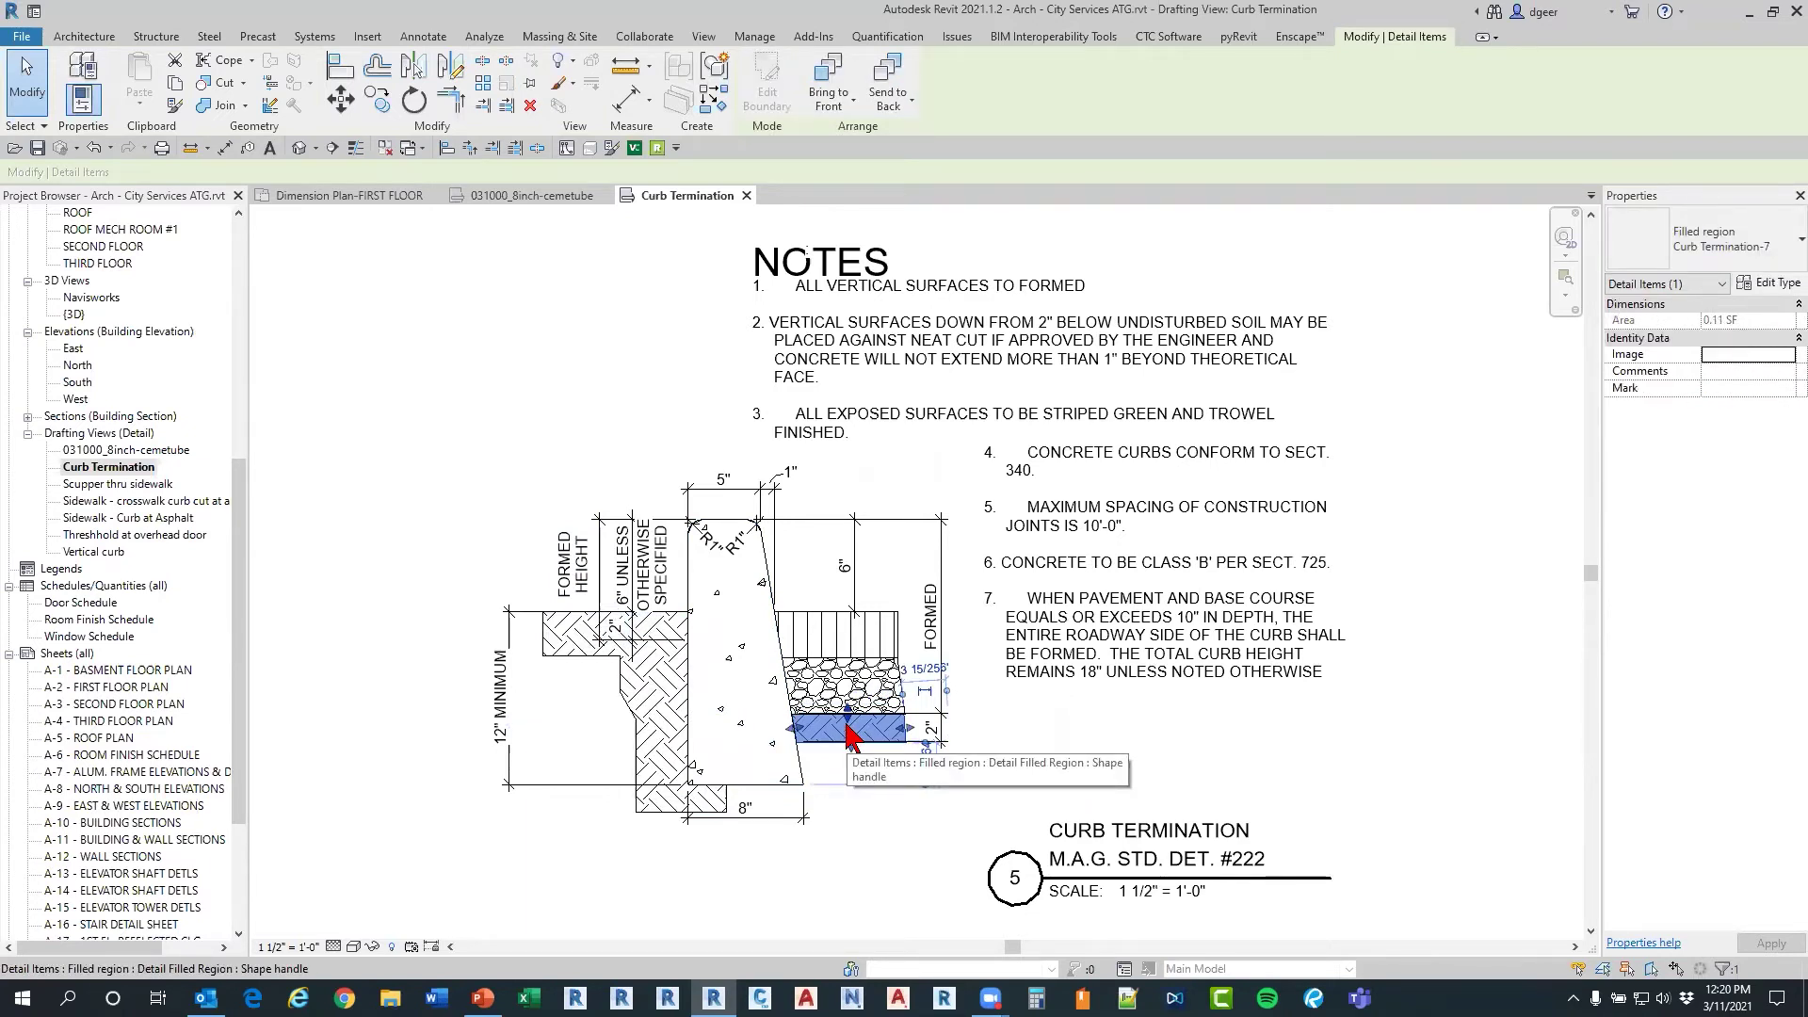
click(841, 707)
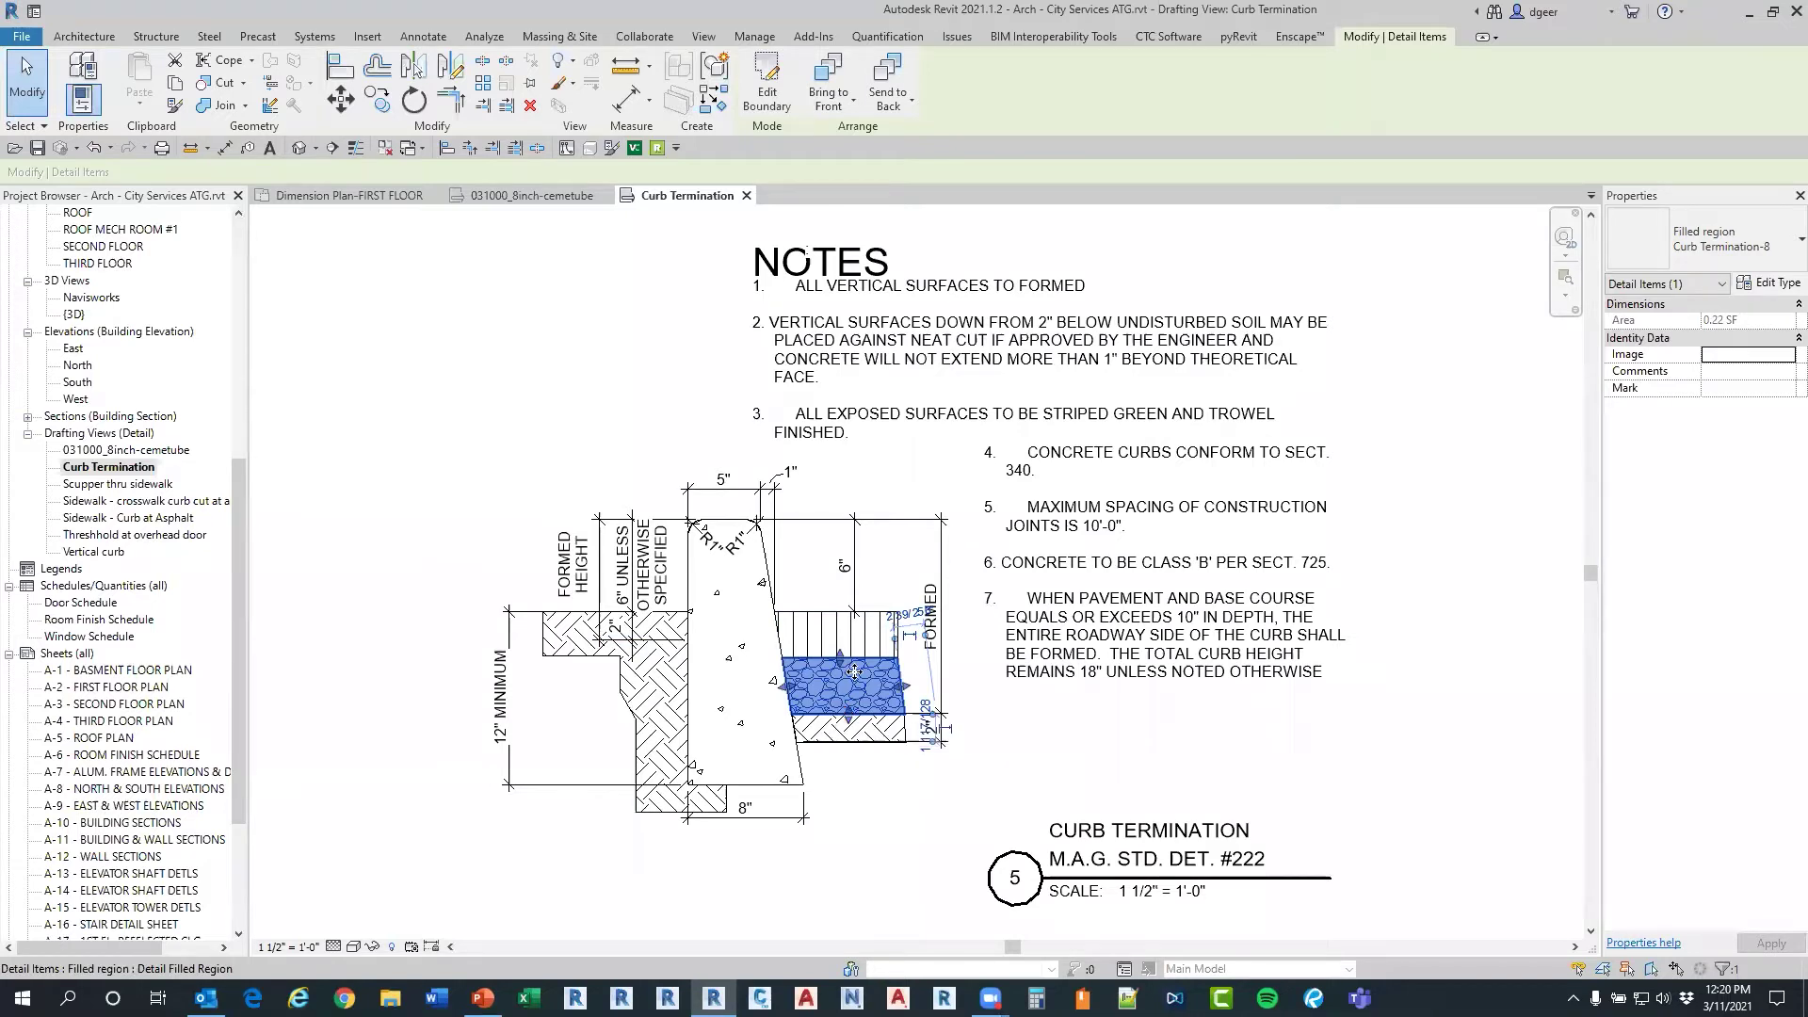
click(818, 619)
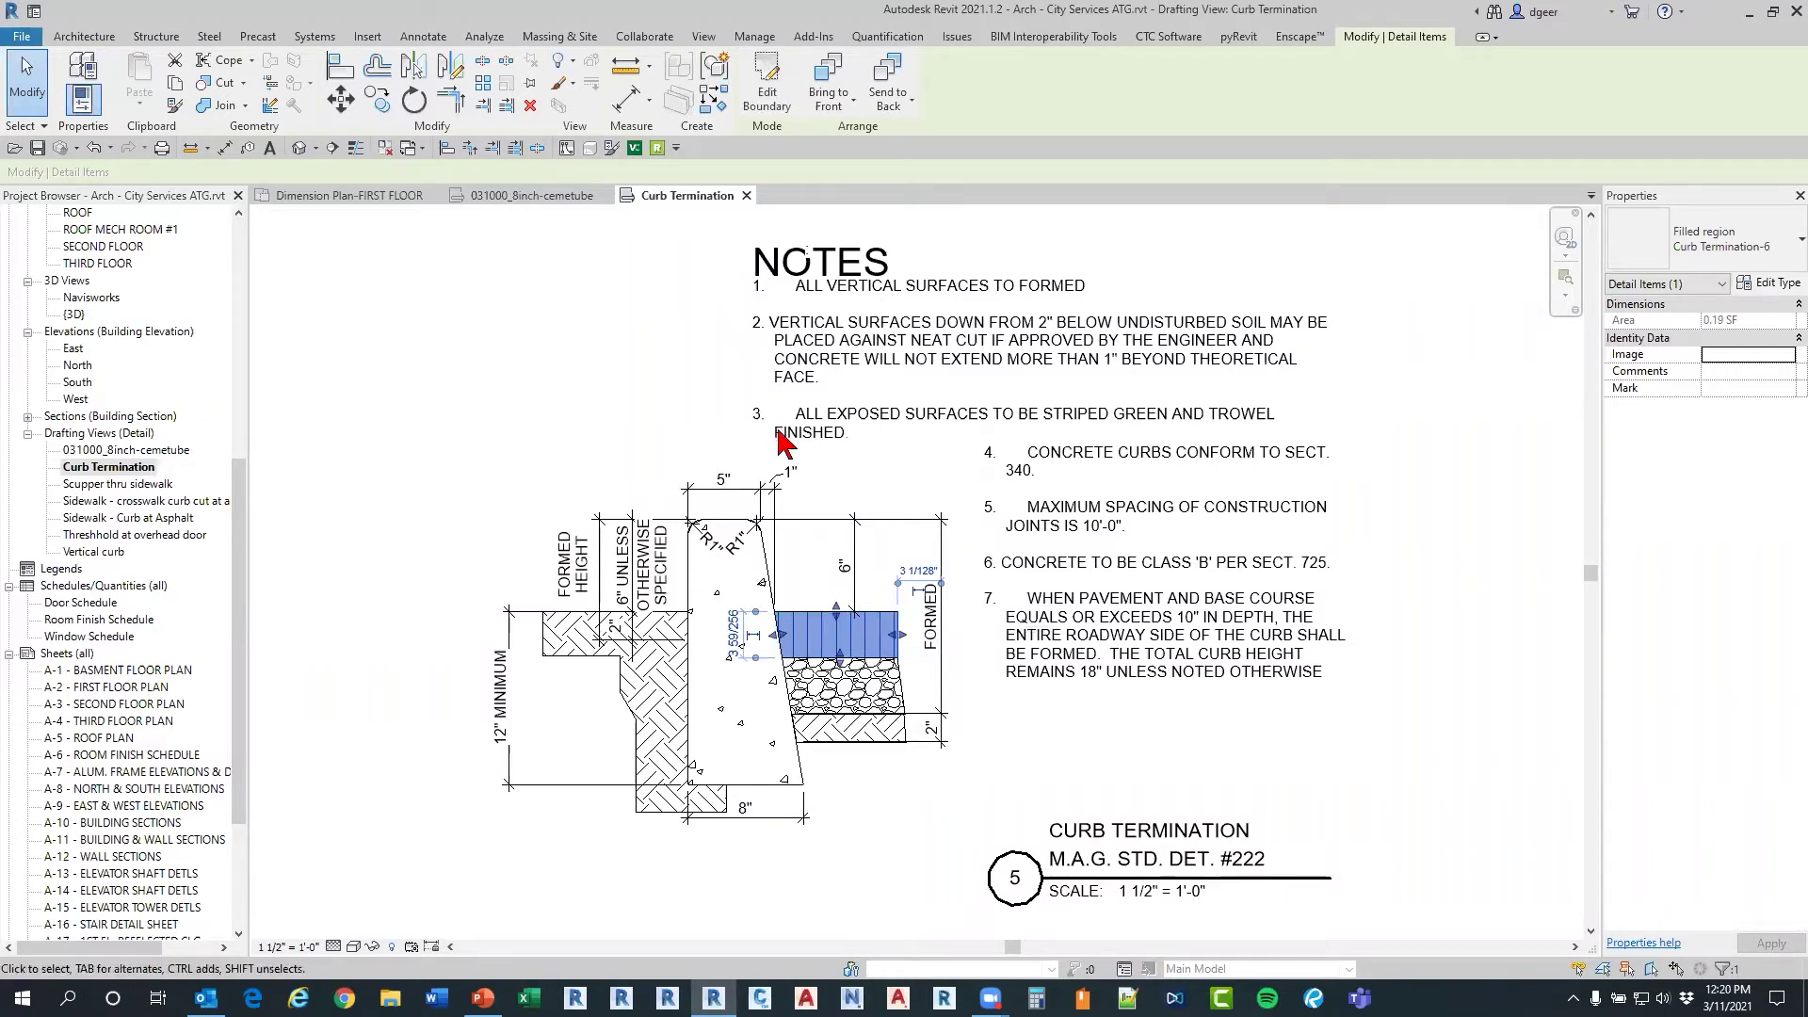
click(710, 282)
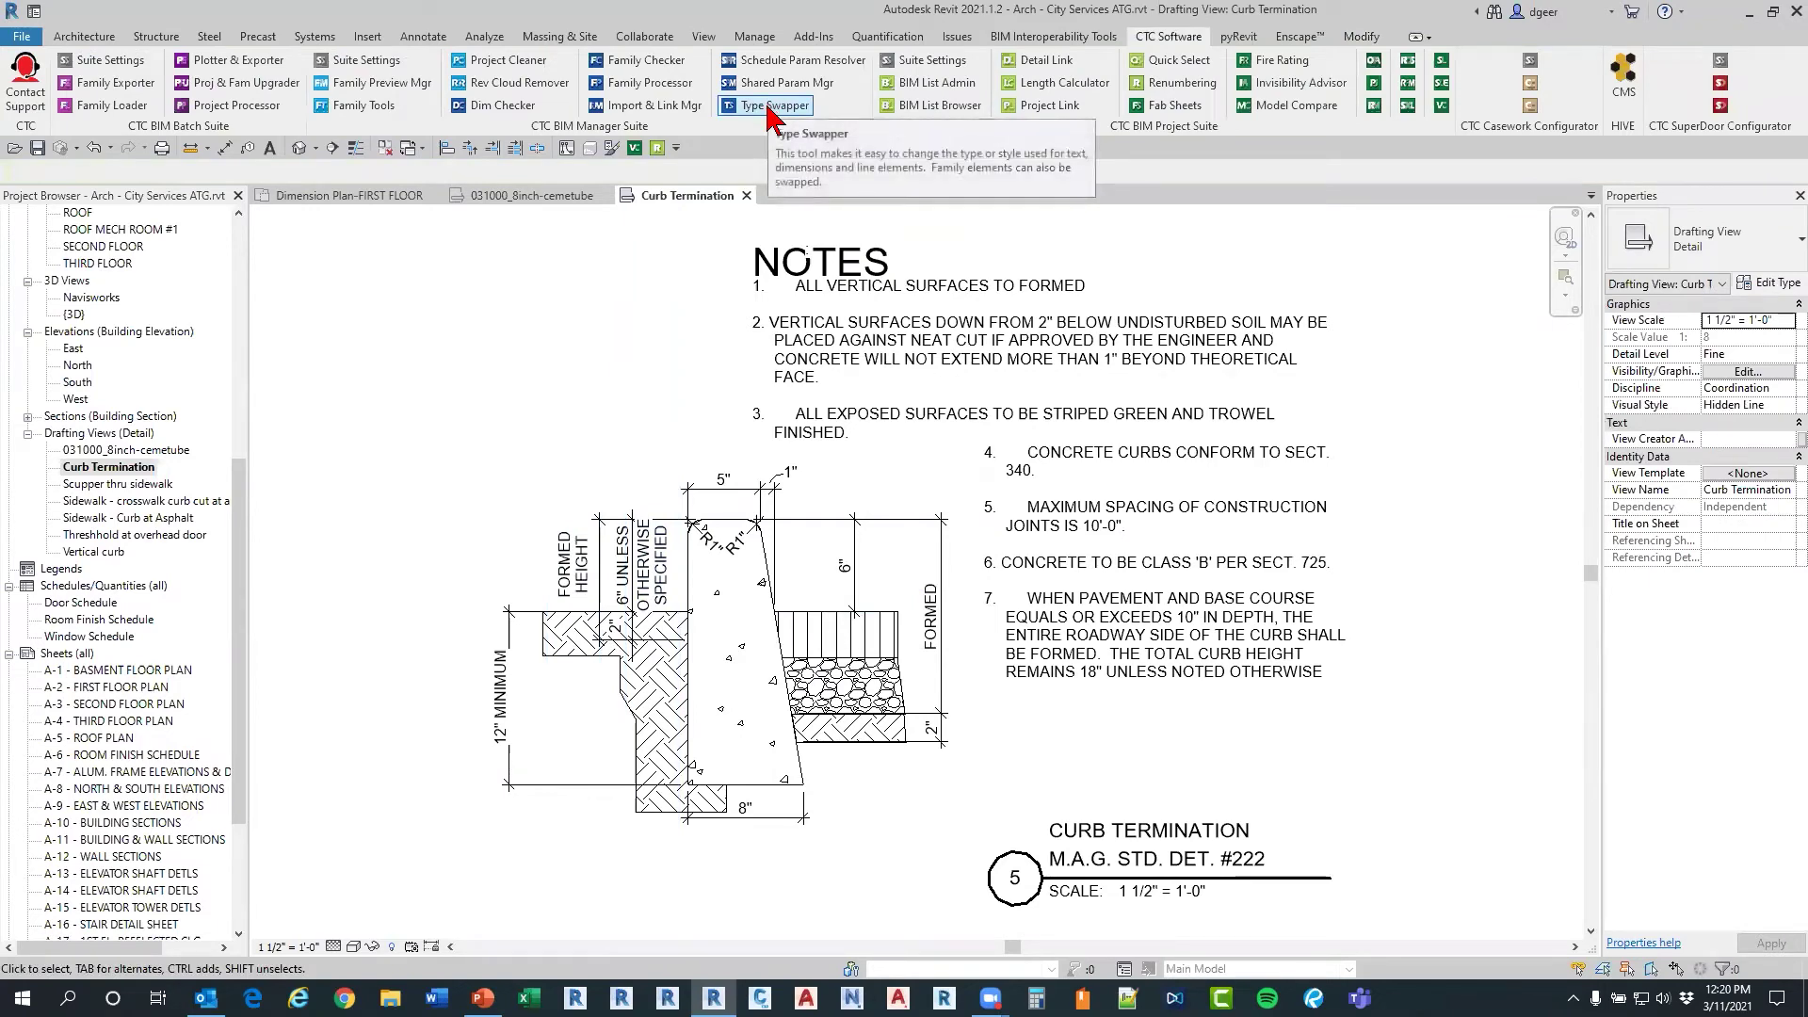
Step: Examine the type properties of the curb's concrete filled region to see its foreground fill pattern
click(730, 622)
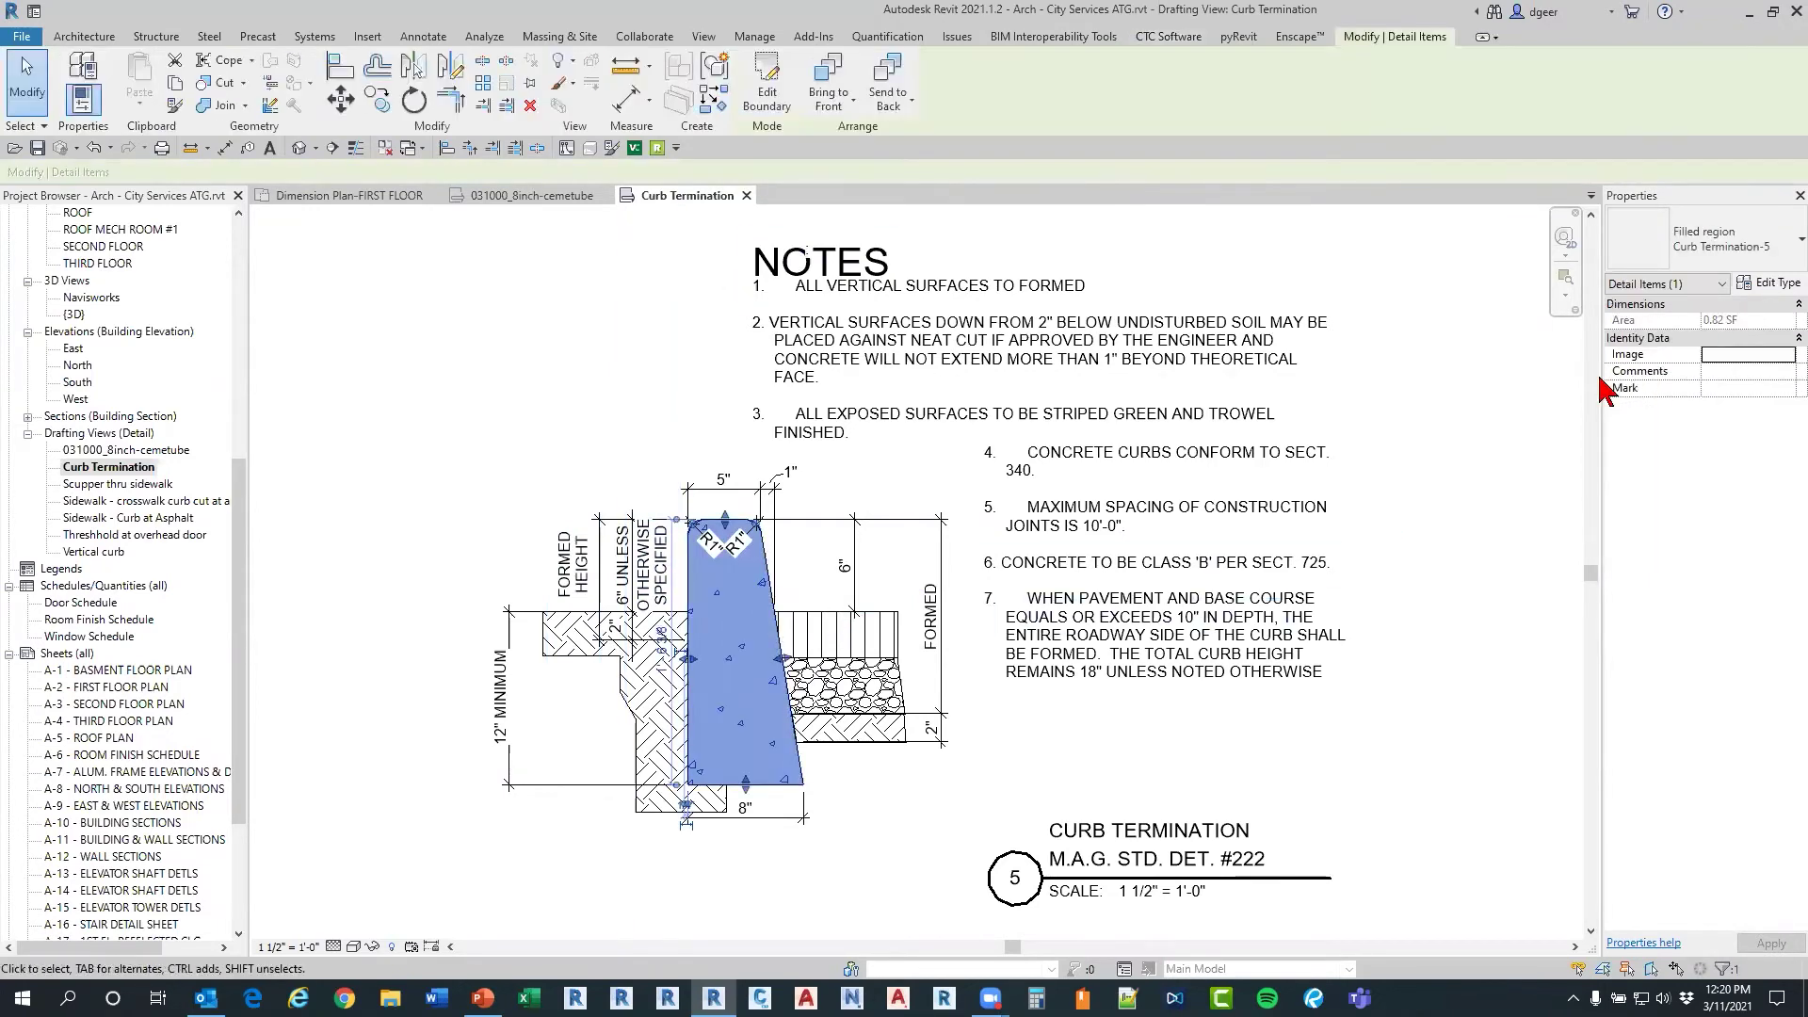
click(1775, 284)
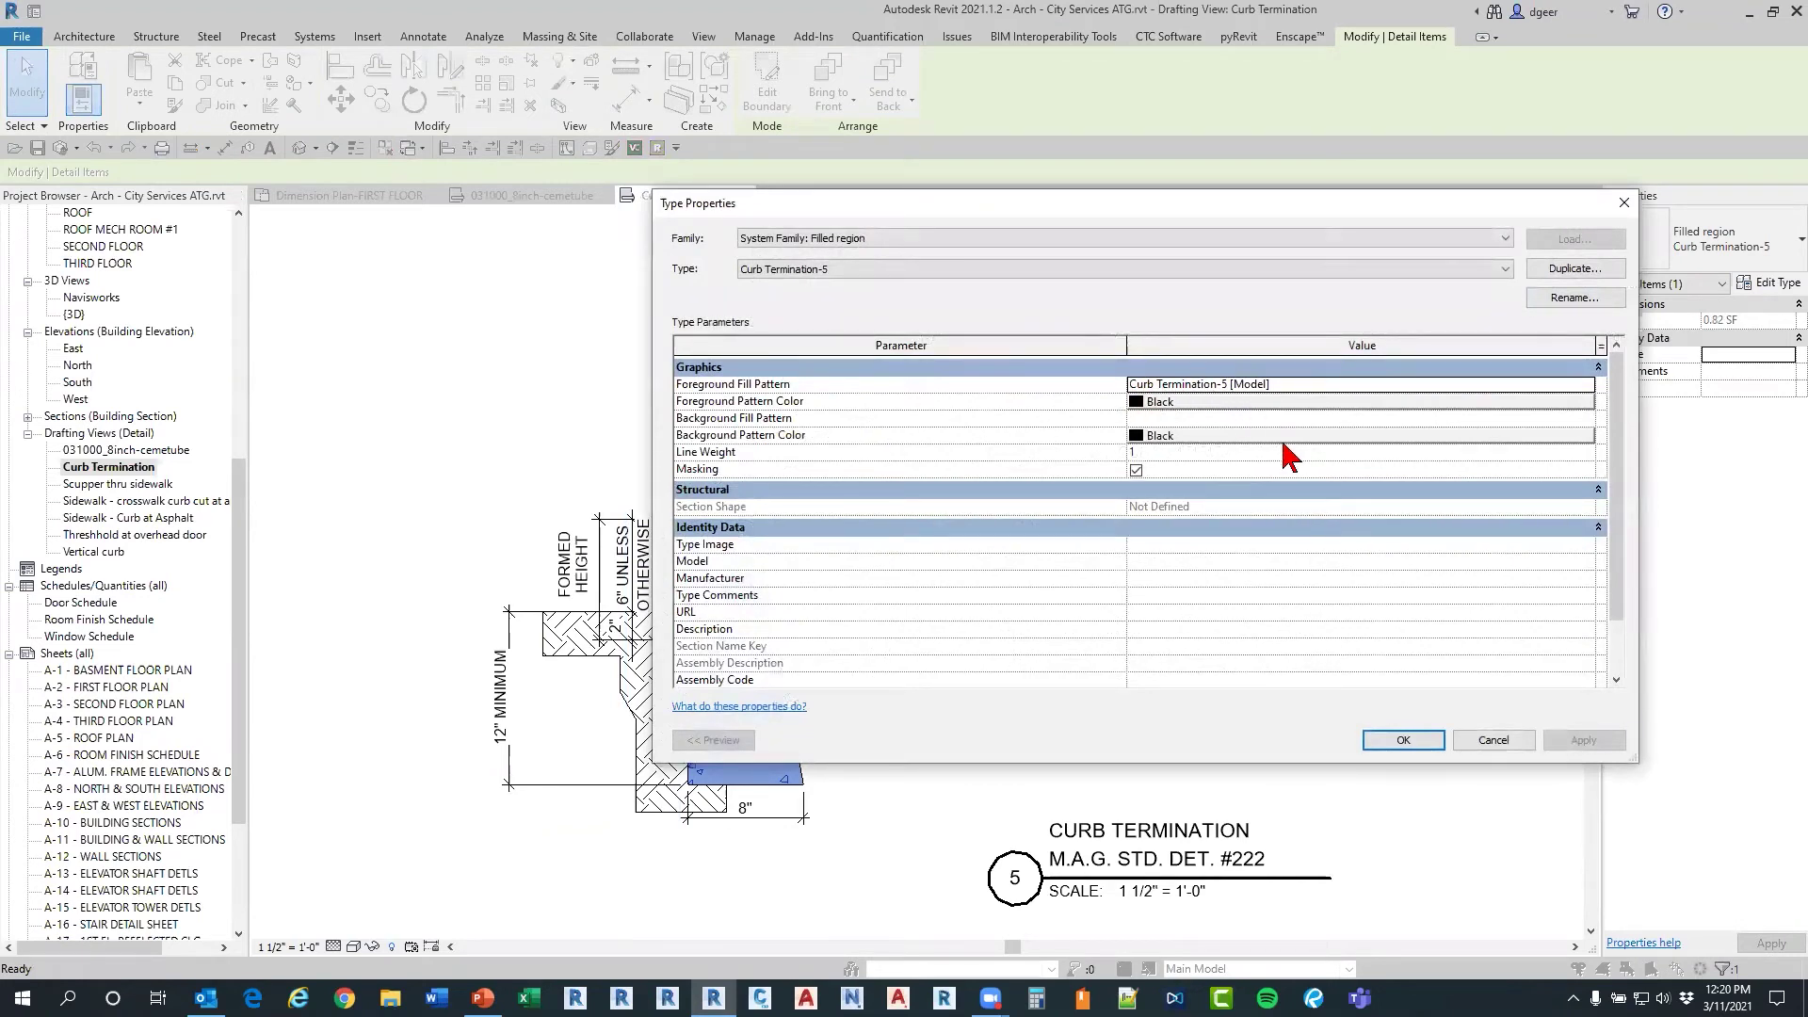
click(1404, 741)
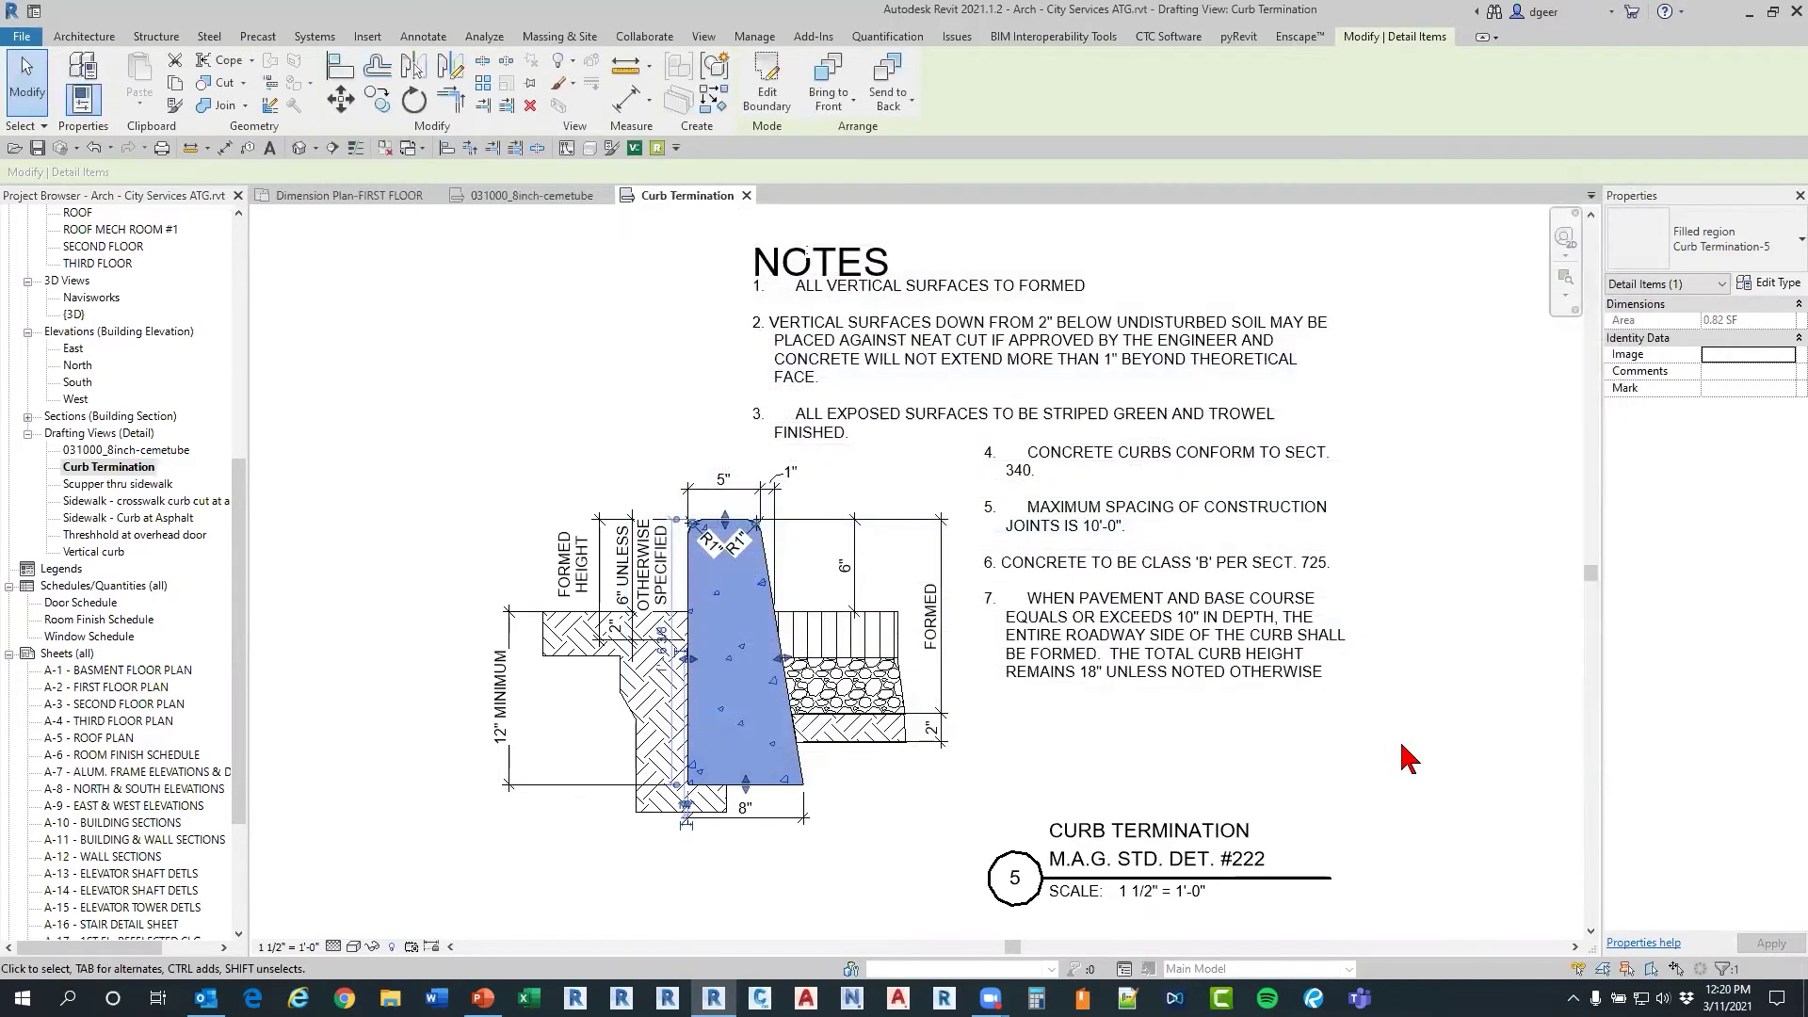
click(1407, 758)
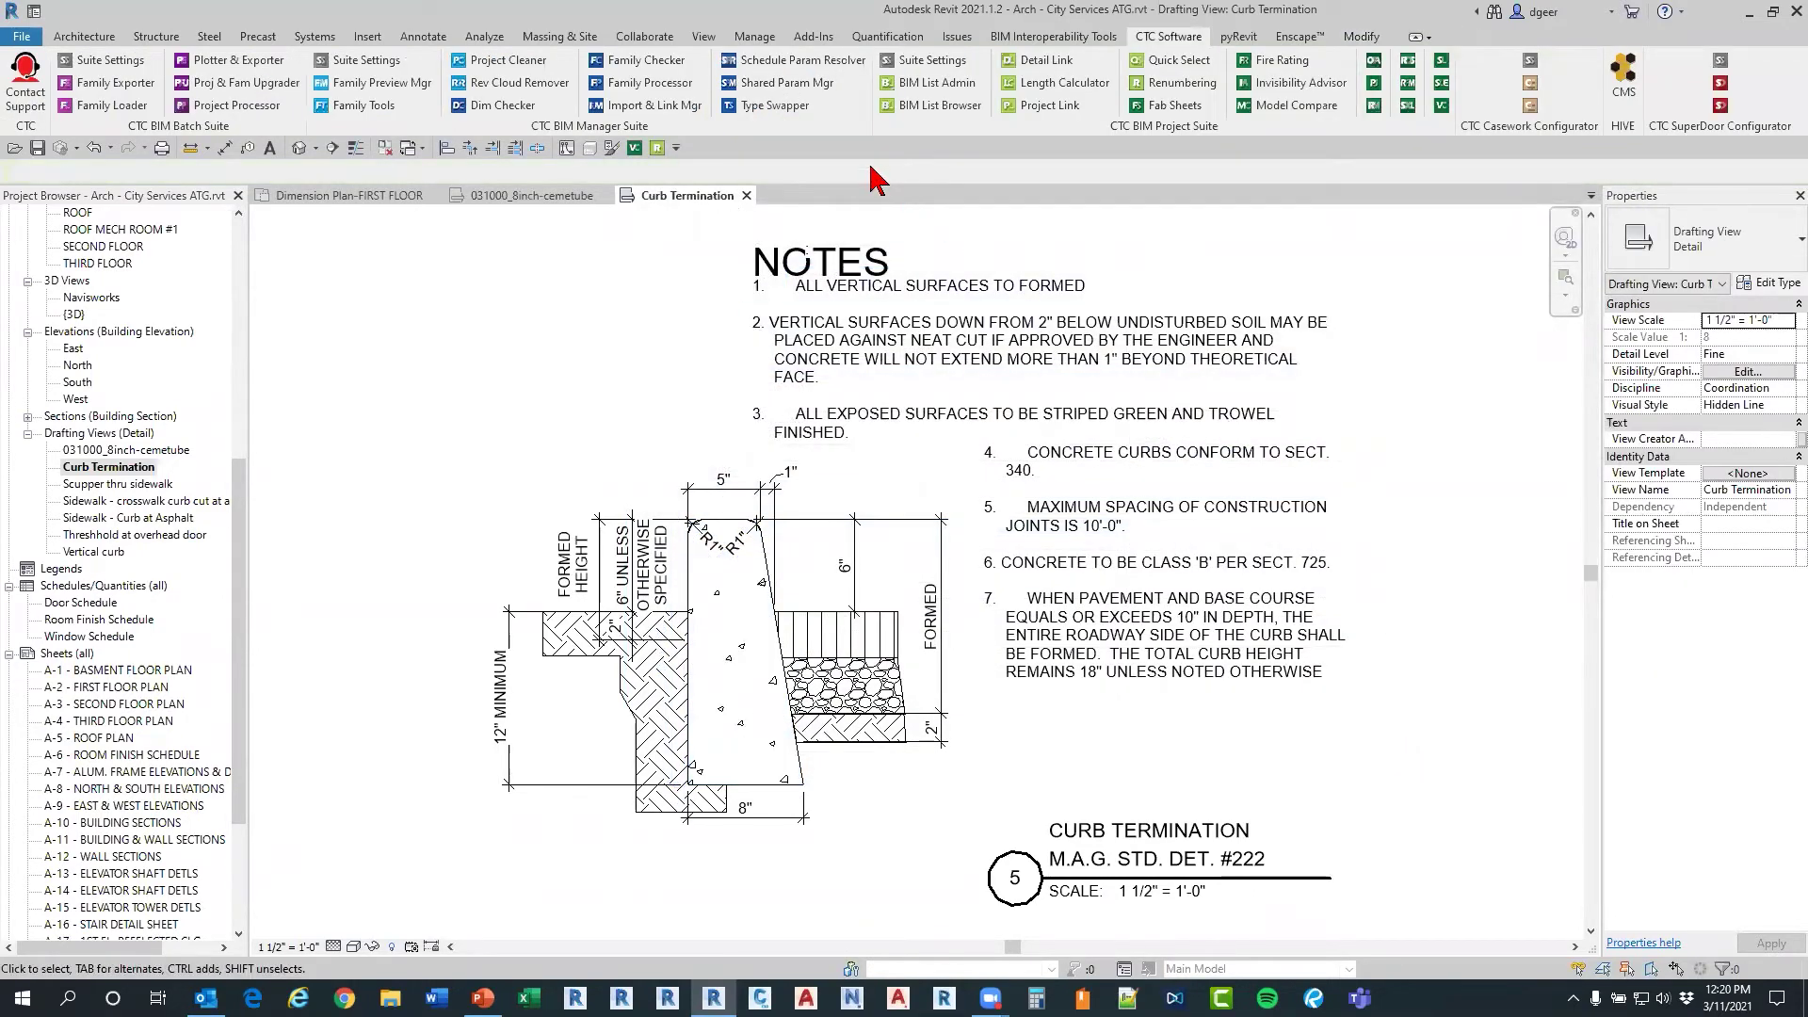
Step: Reopen Type Swapper and set the fill pattern Curb Termination-5 to swap to Concrete <Drafting>
click(774, 105)
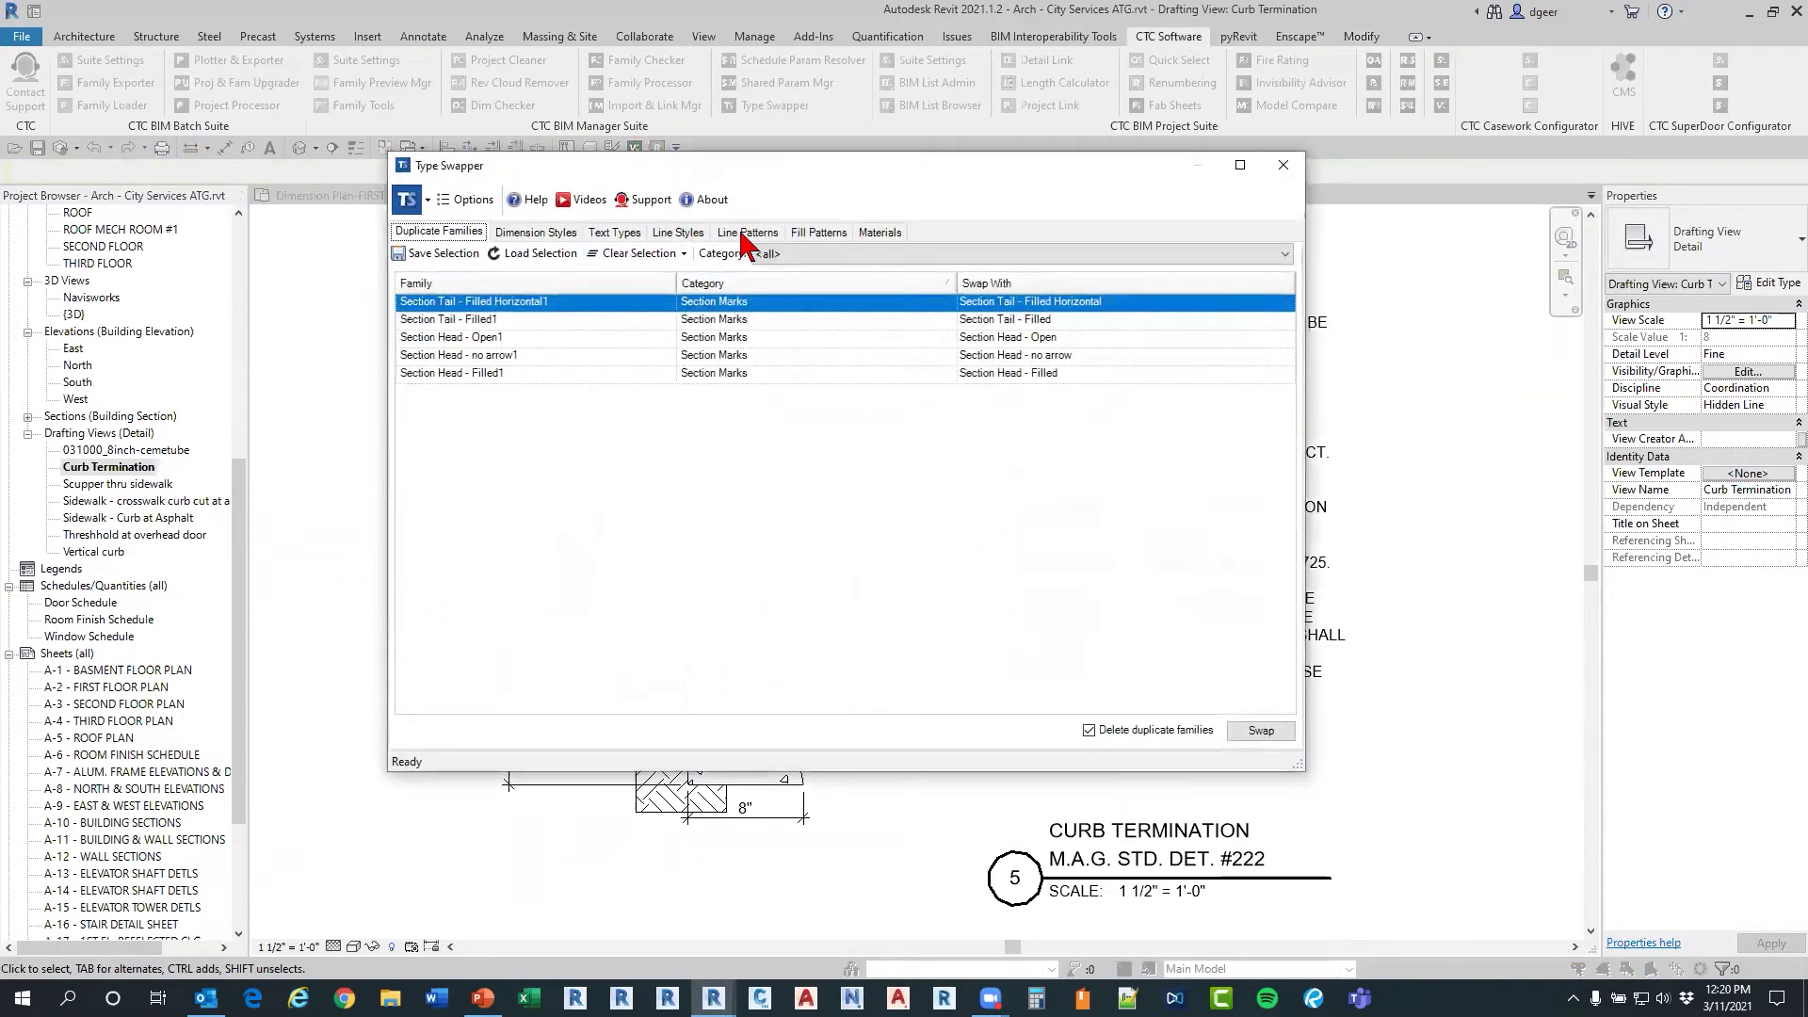
click(810, 235)
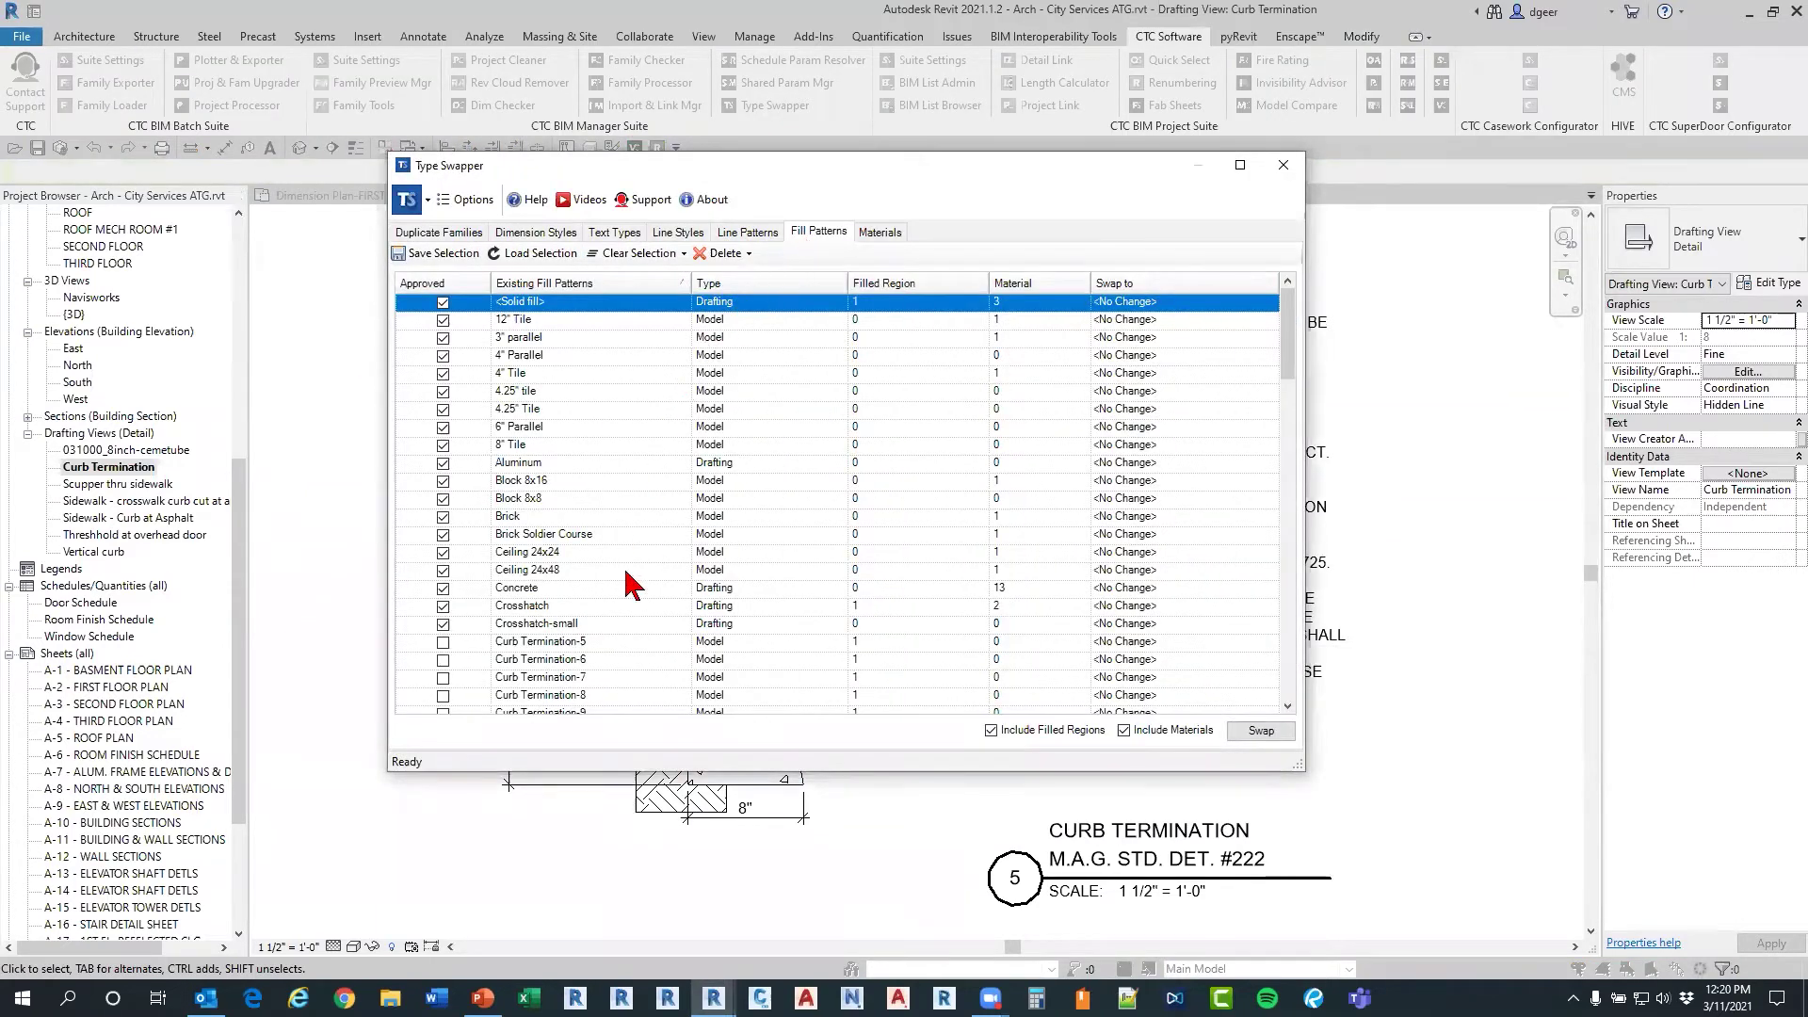
scroll(617, 649, down, 4)
click(586, 433)
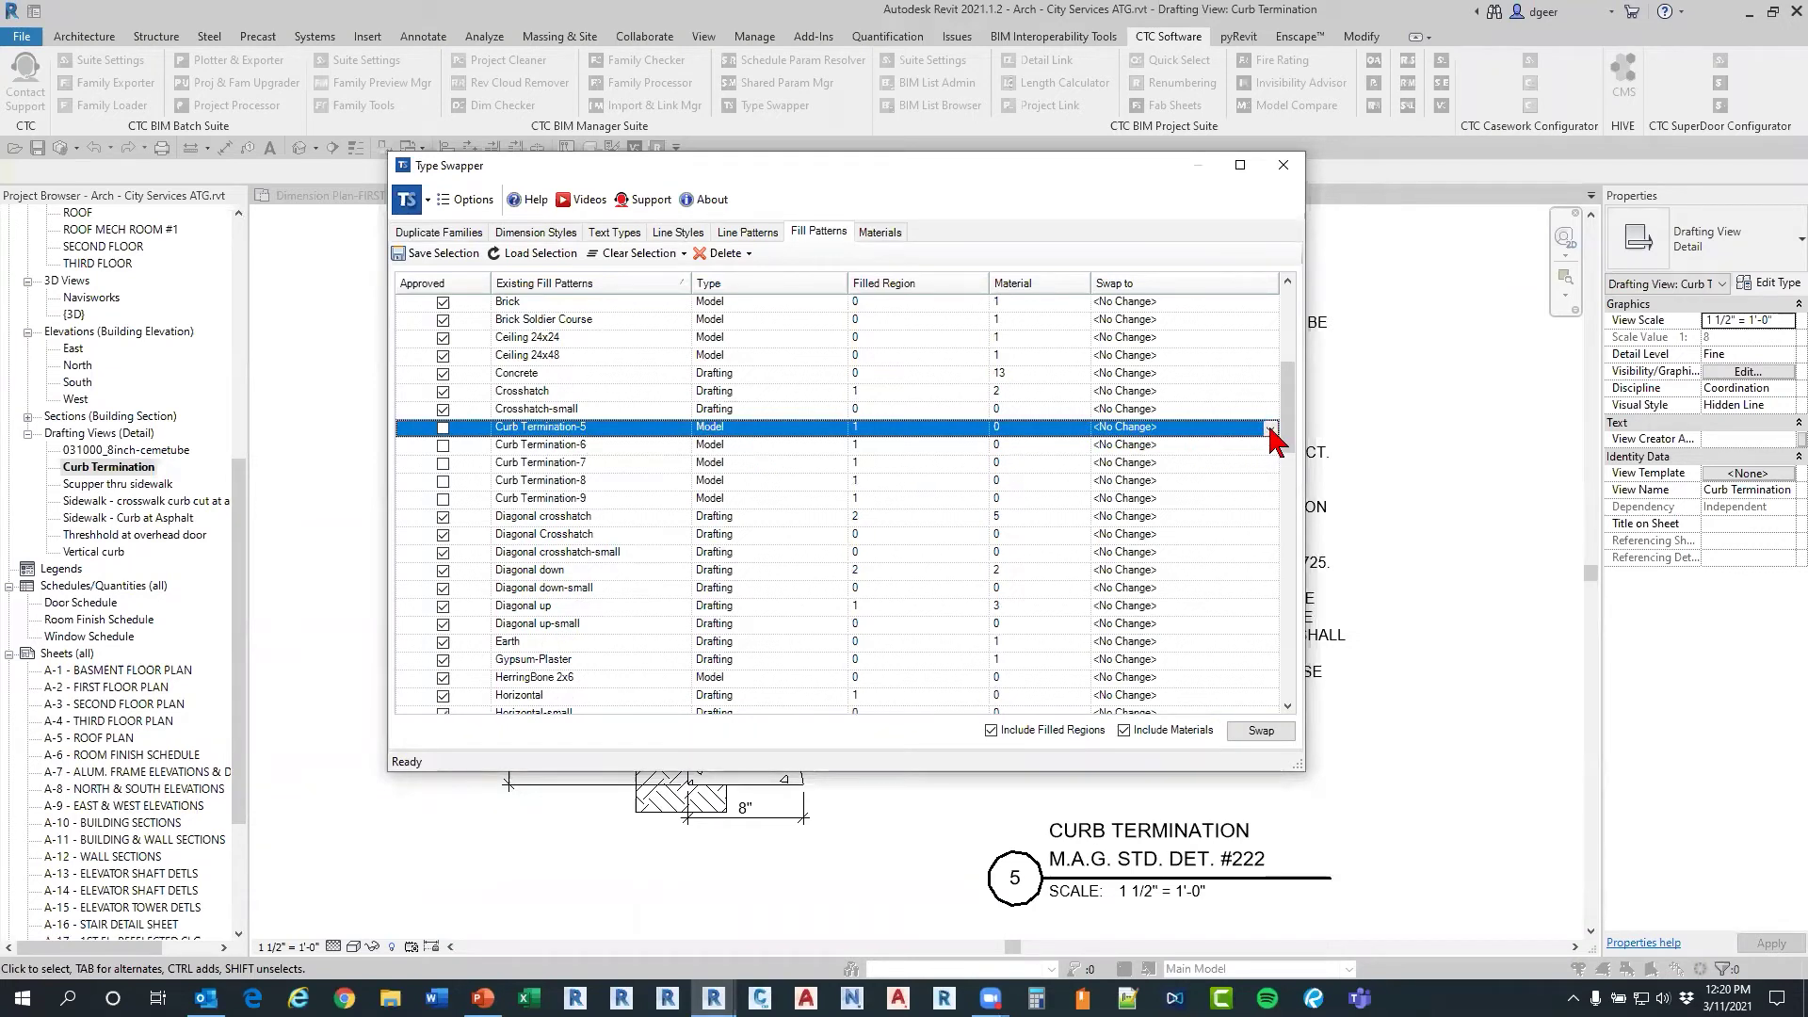
click(1271, 429)
scroll(1091, 476, down, 3)
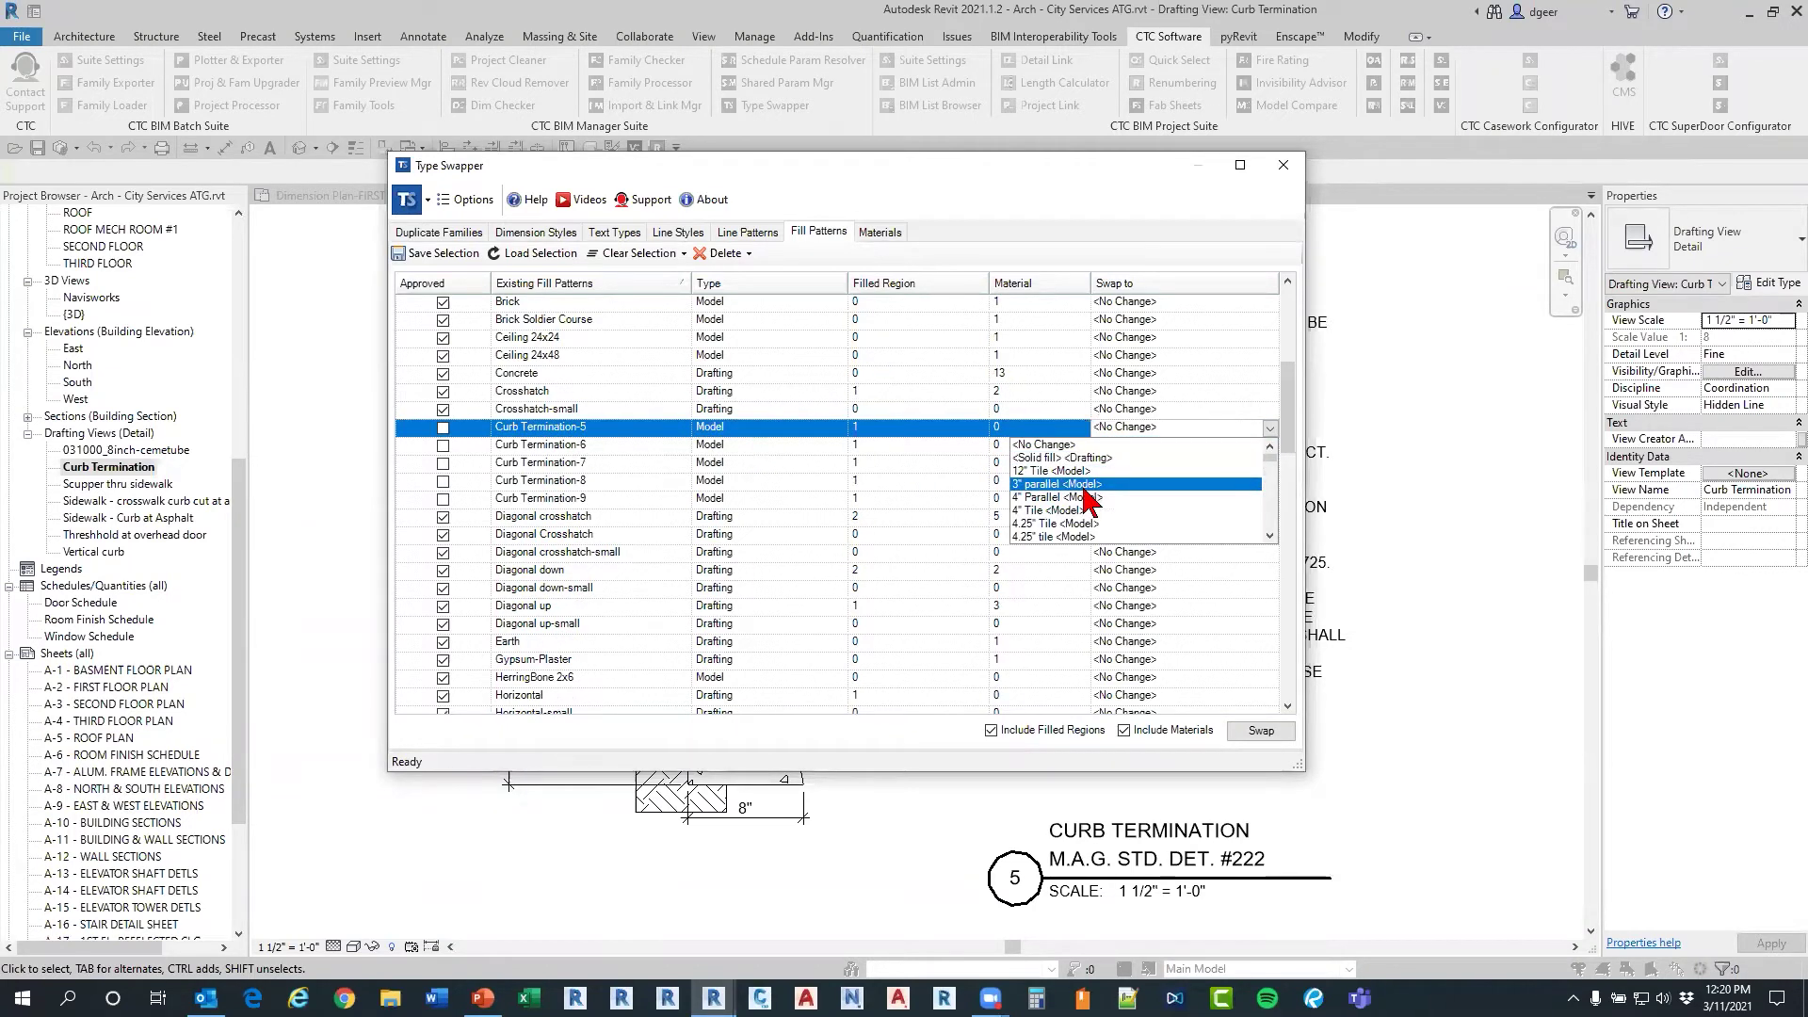
scroll(1083, 509, down, 3)
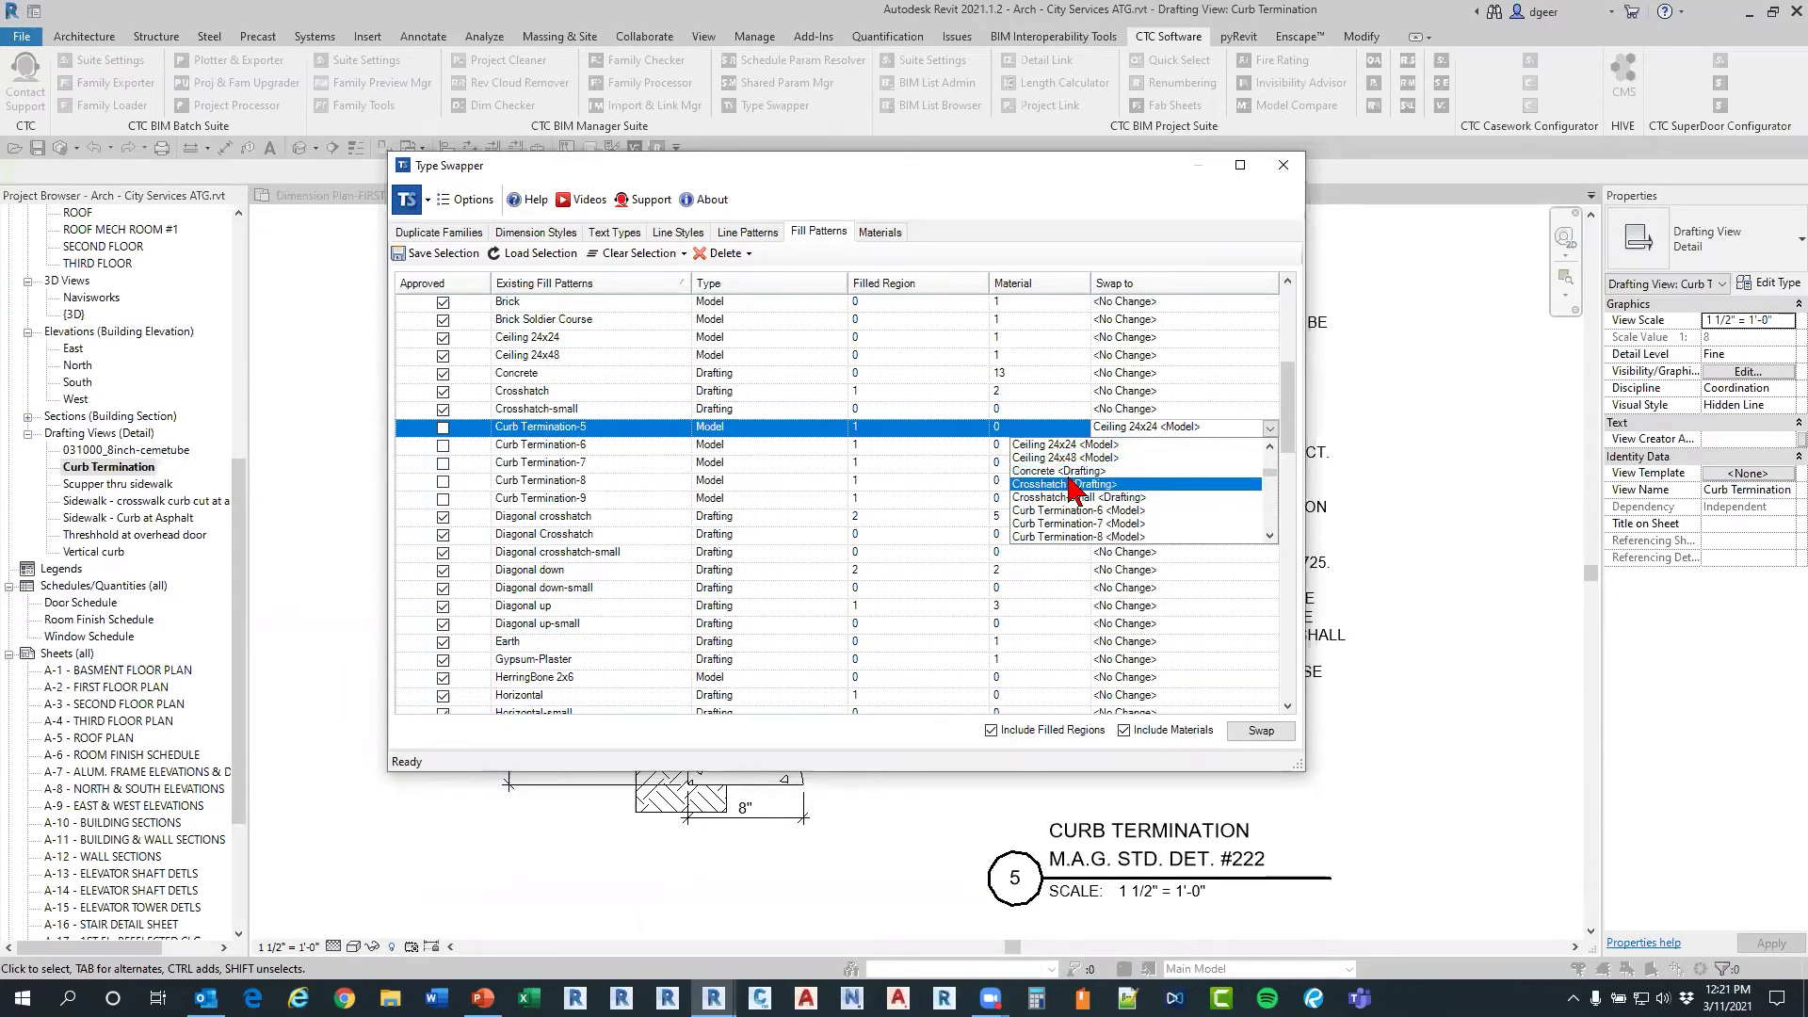
click(1078, 471)
click(1173, 447)
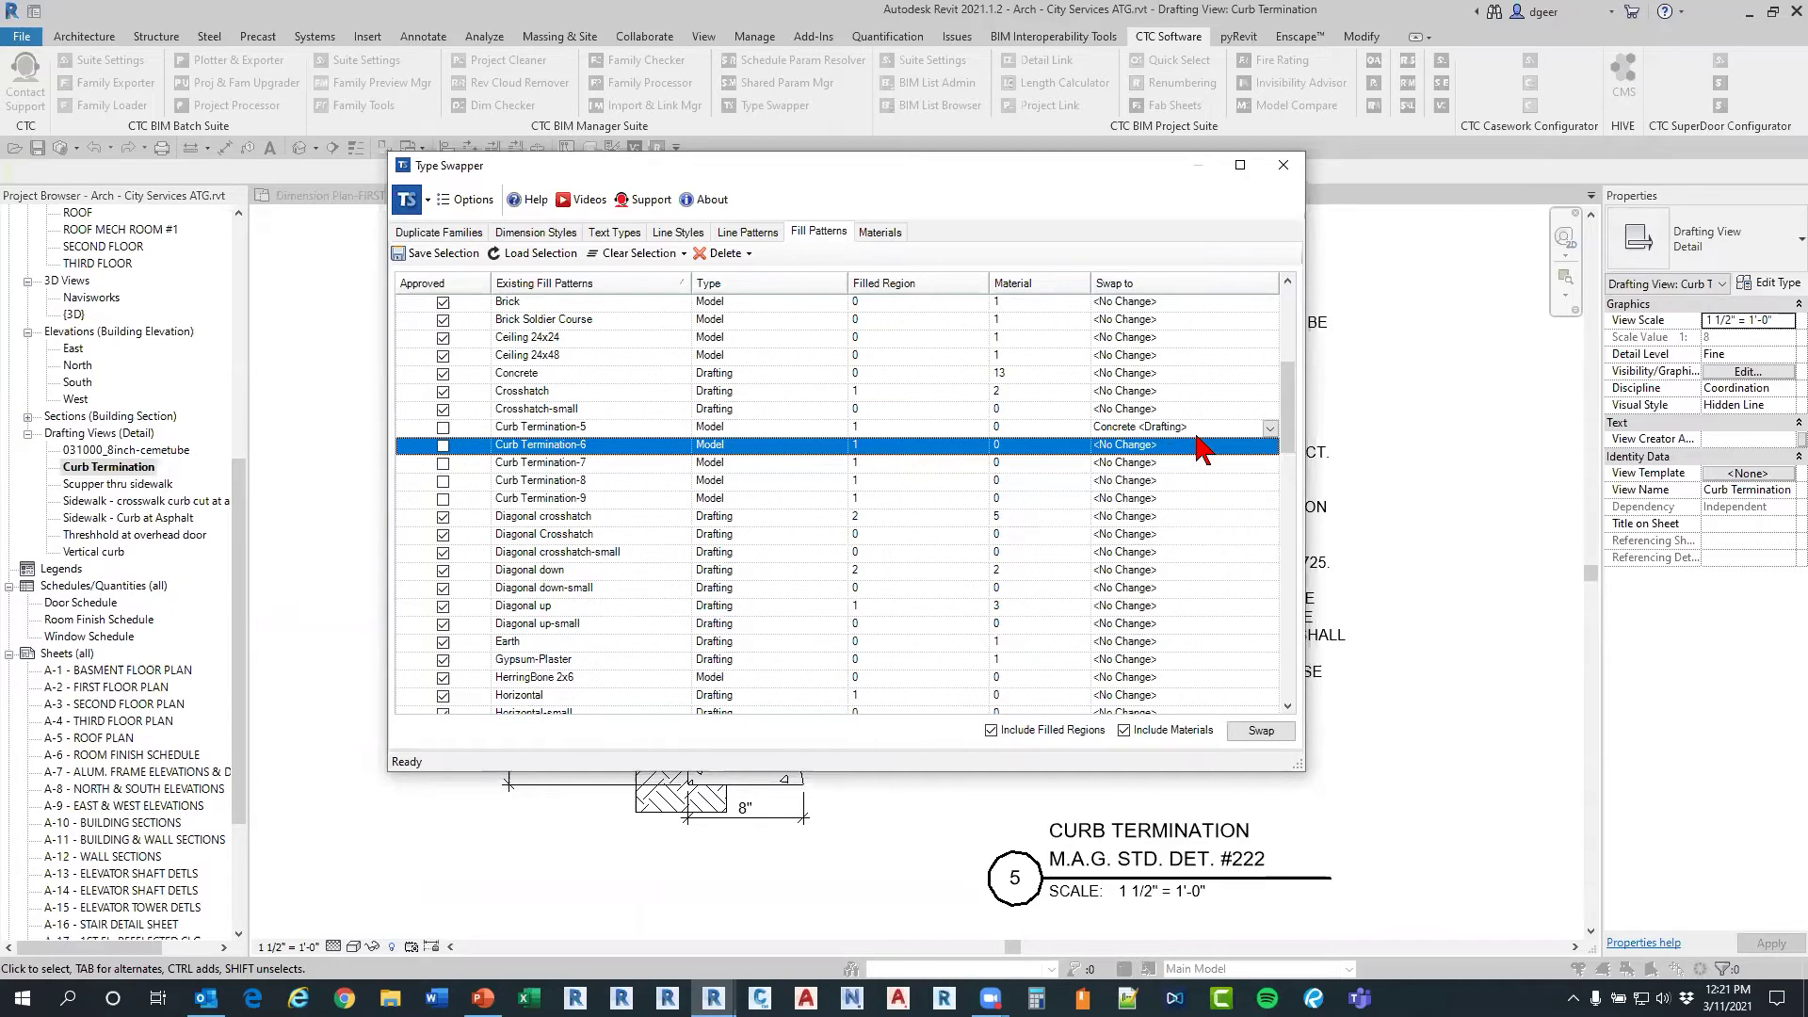
Step: Set the fill pattern Curb Termination-6 to swap to Vertical <Drafting> and Curb Termination-7 to Earth <Drafting>
click(1264, 441)
key(v)
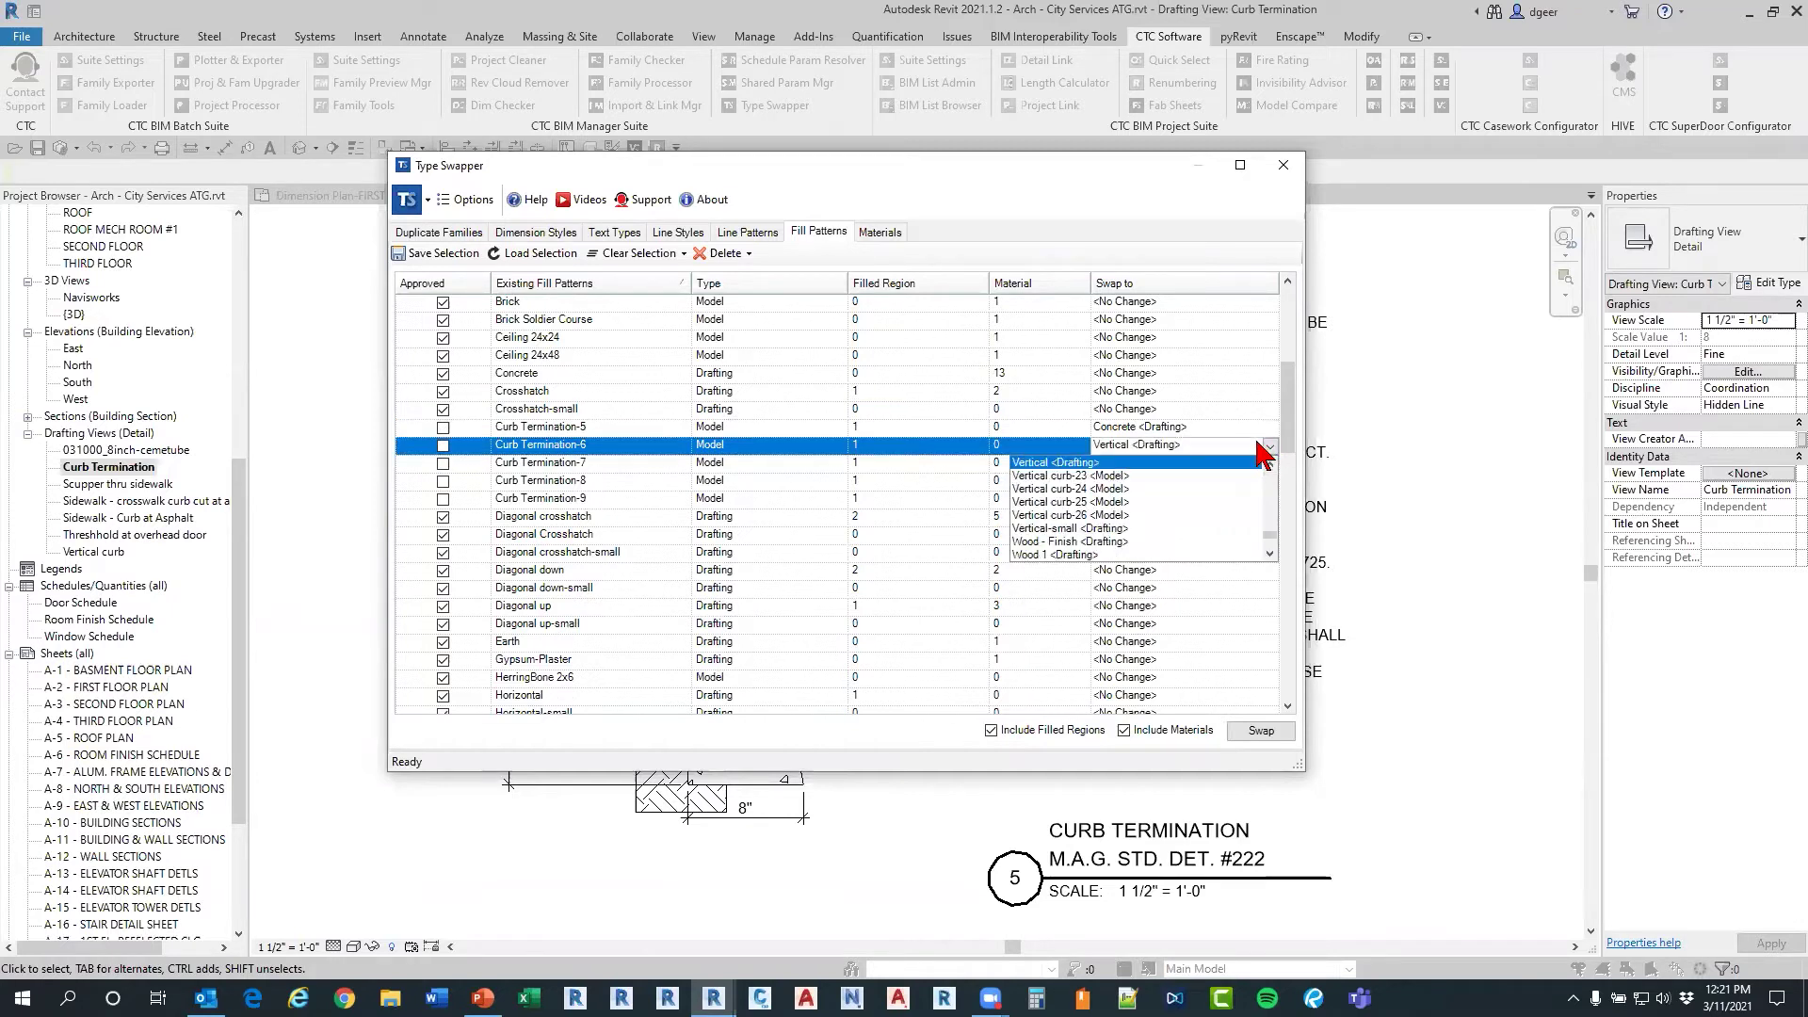
click(1097, 464)
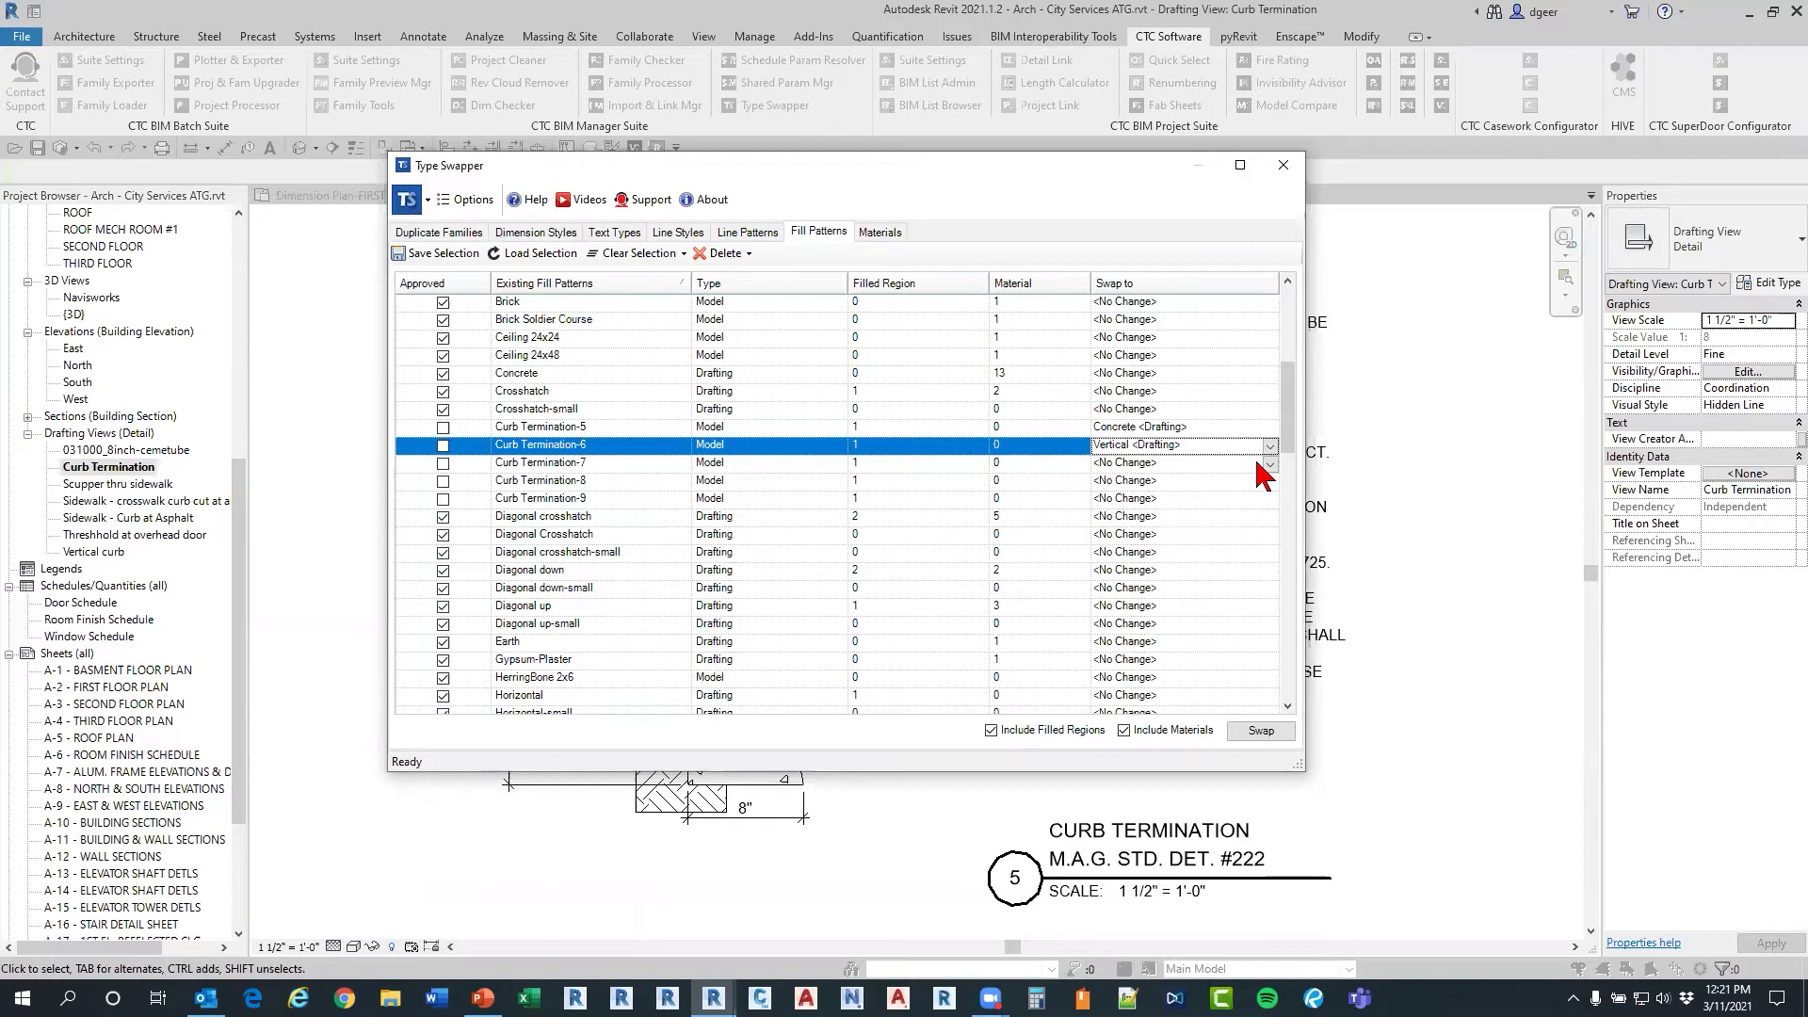
click(737, 465)
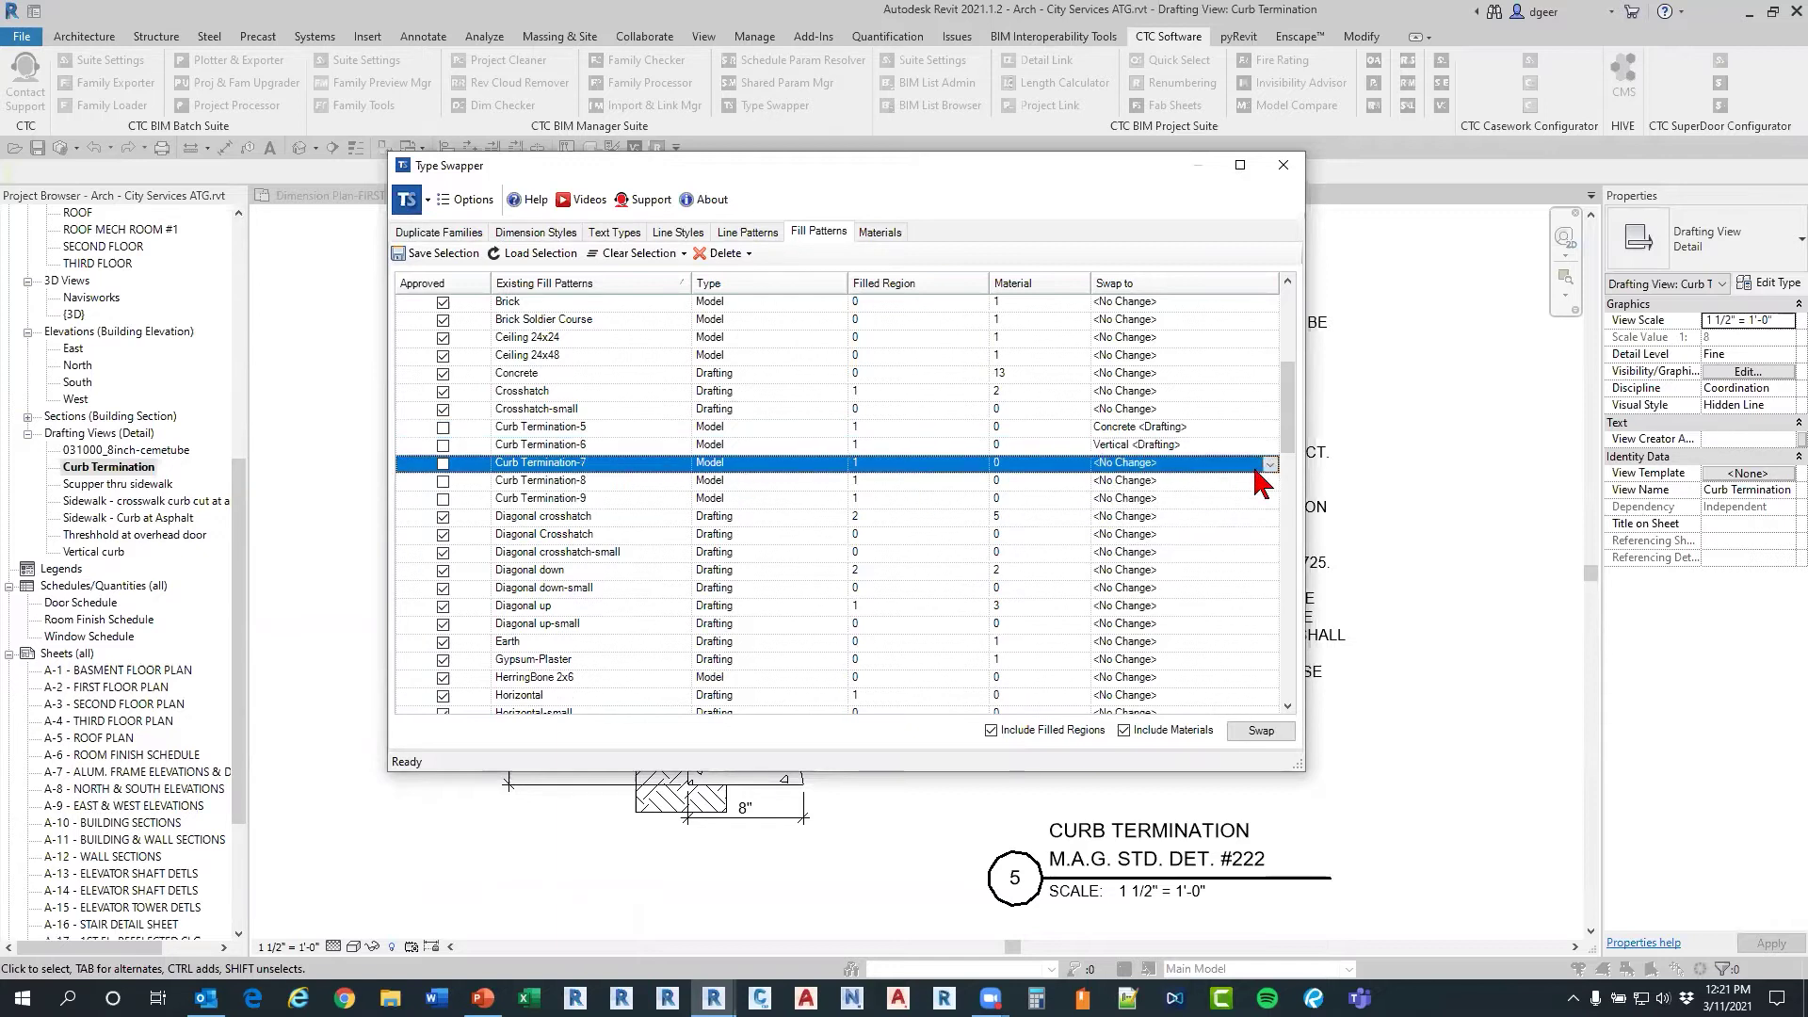
click(1270, 463)
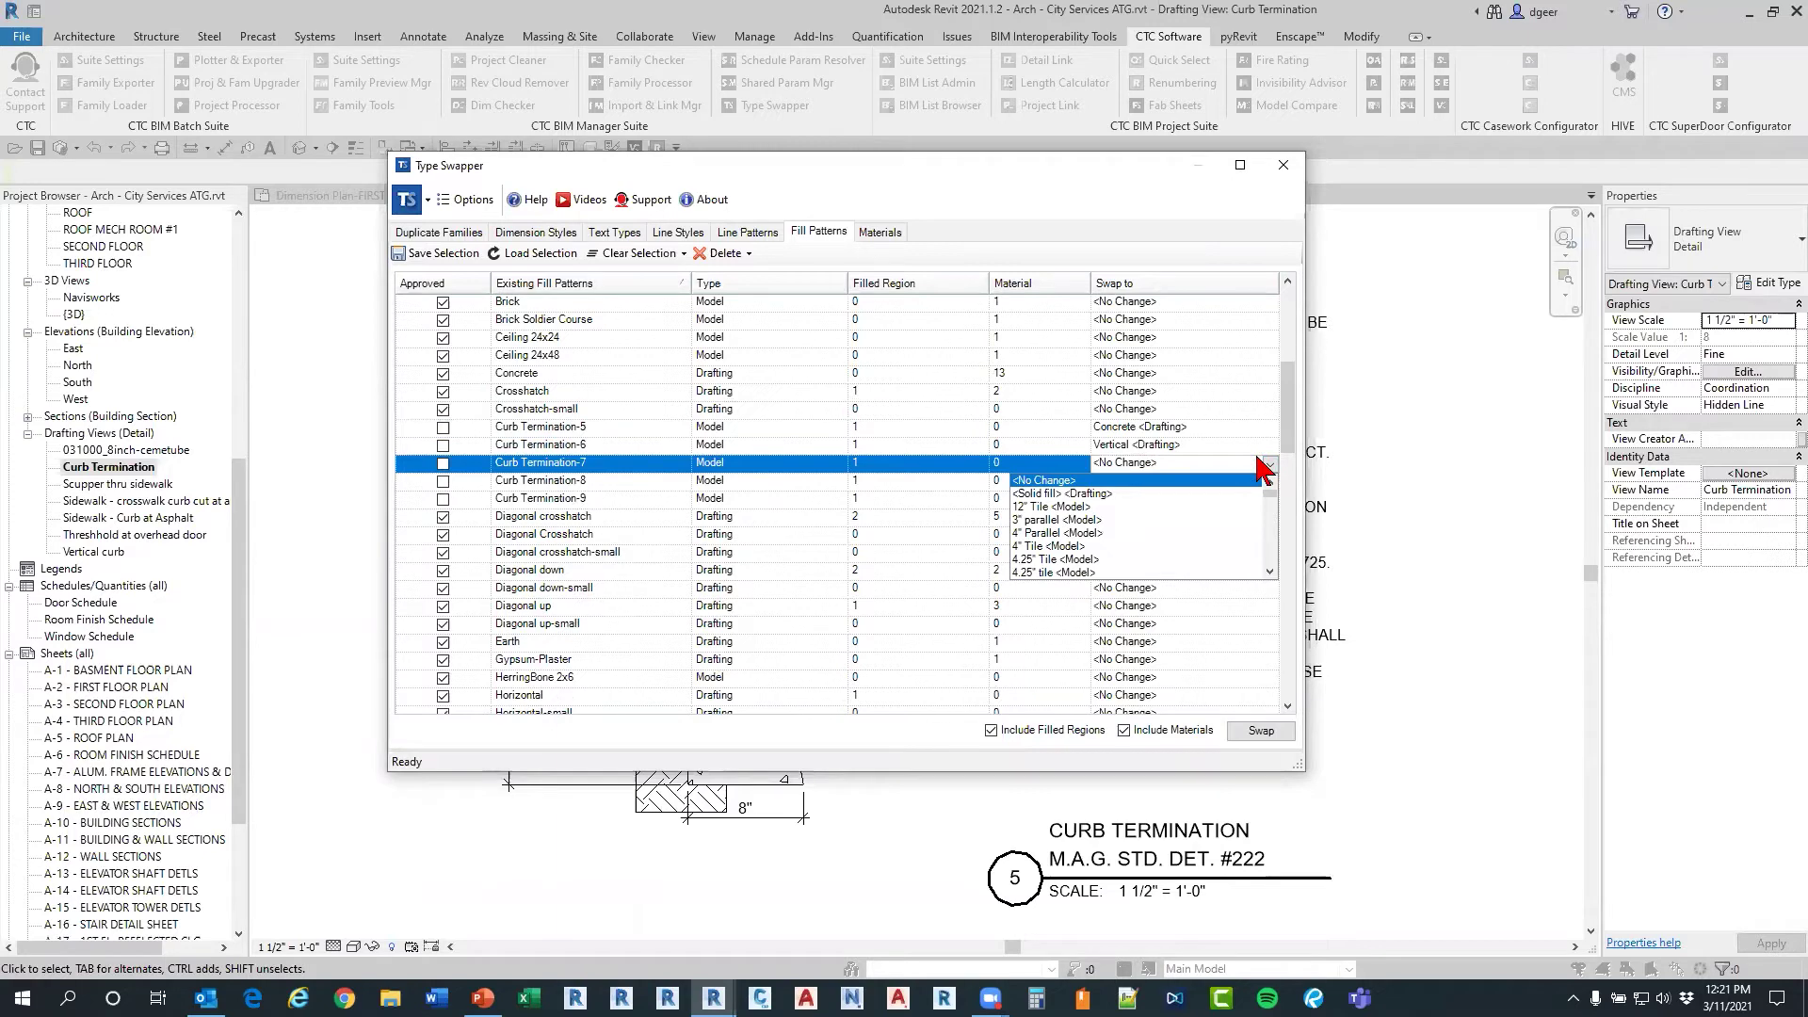
key(e)
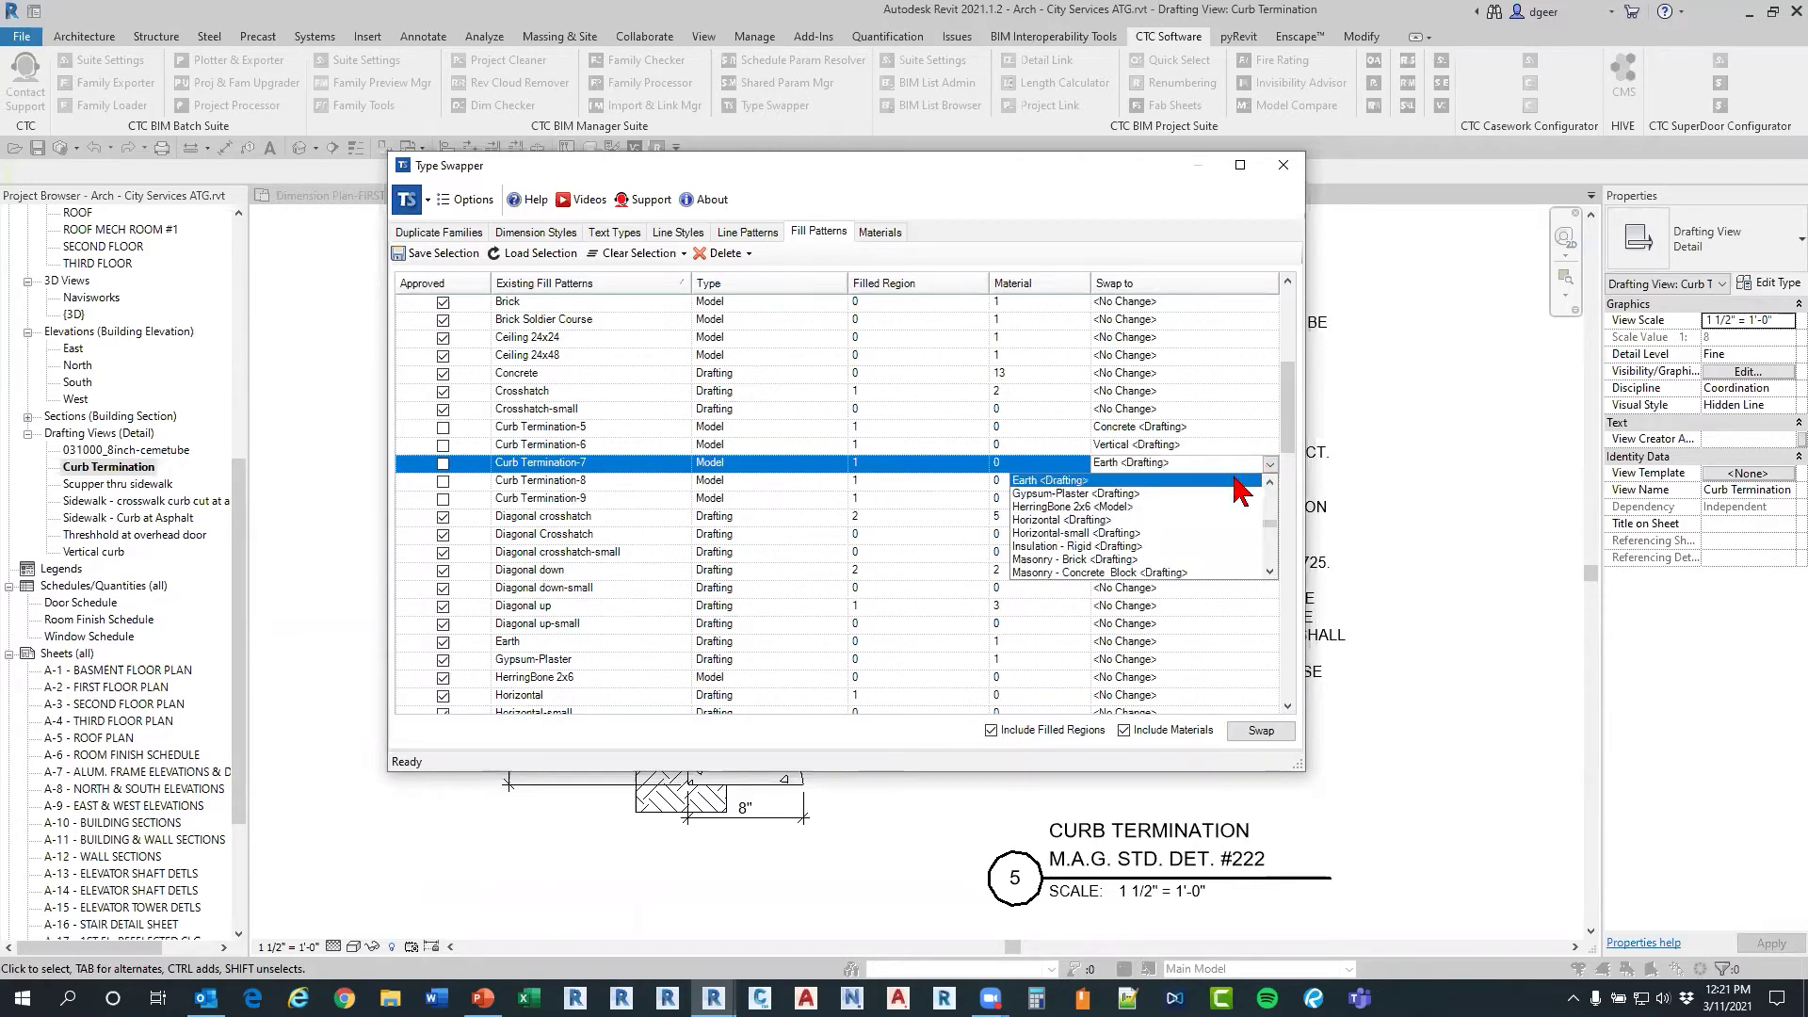
click(1068, 481)
Step: Set the fill pattern Curb Termination-8 to swap to Sand <Drafting>
click(692, 481)
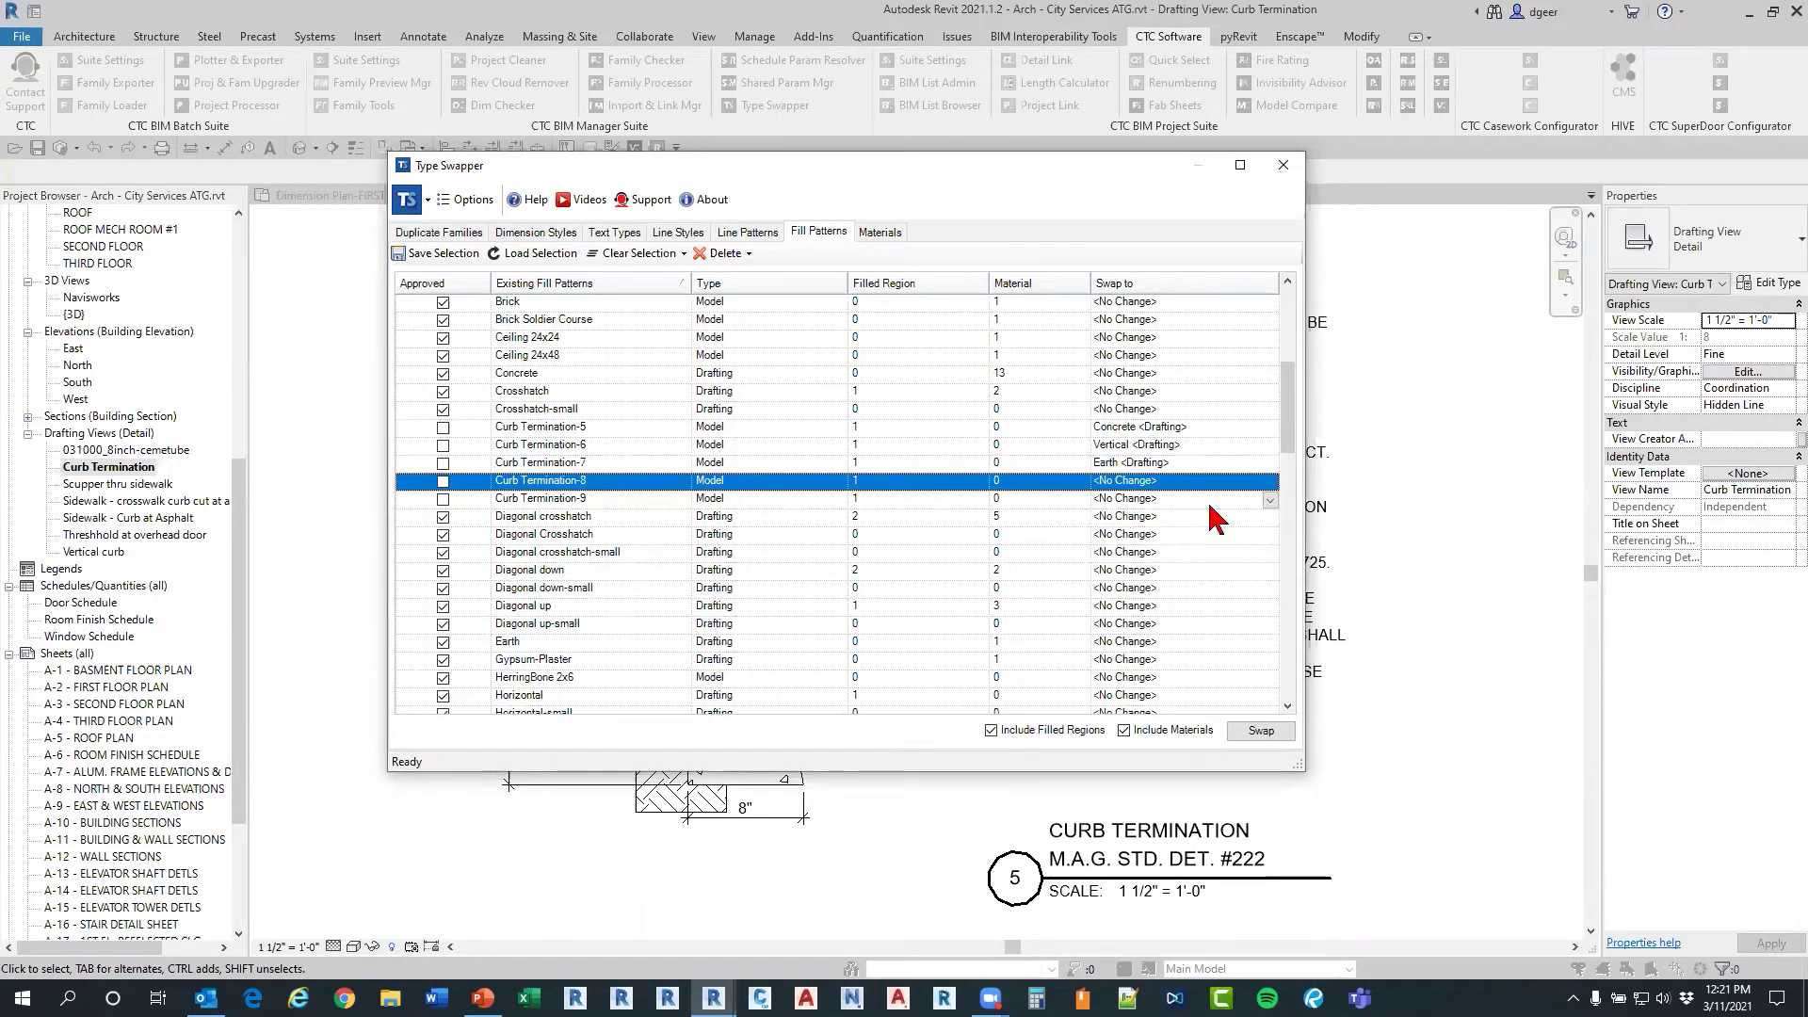
scroll(1268, 495, down, 7)
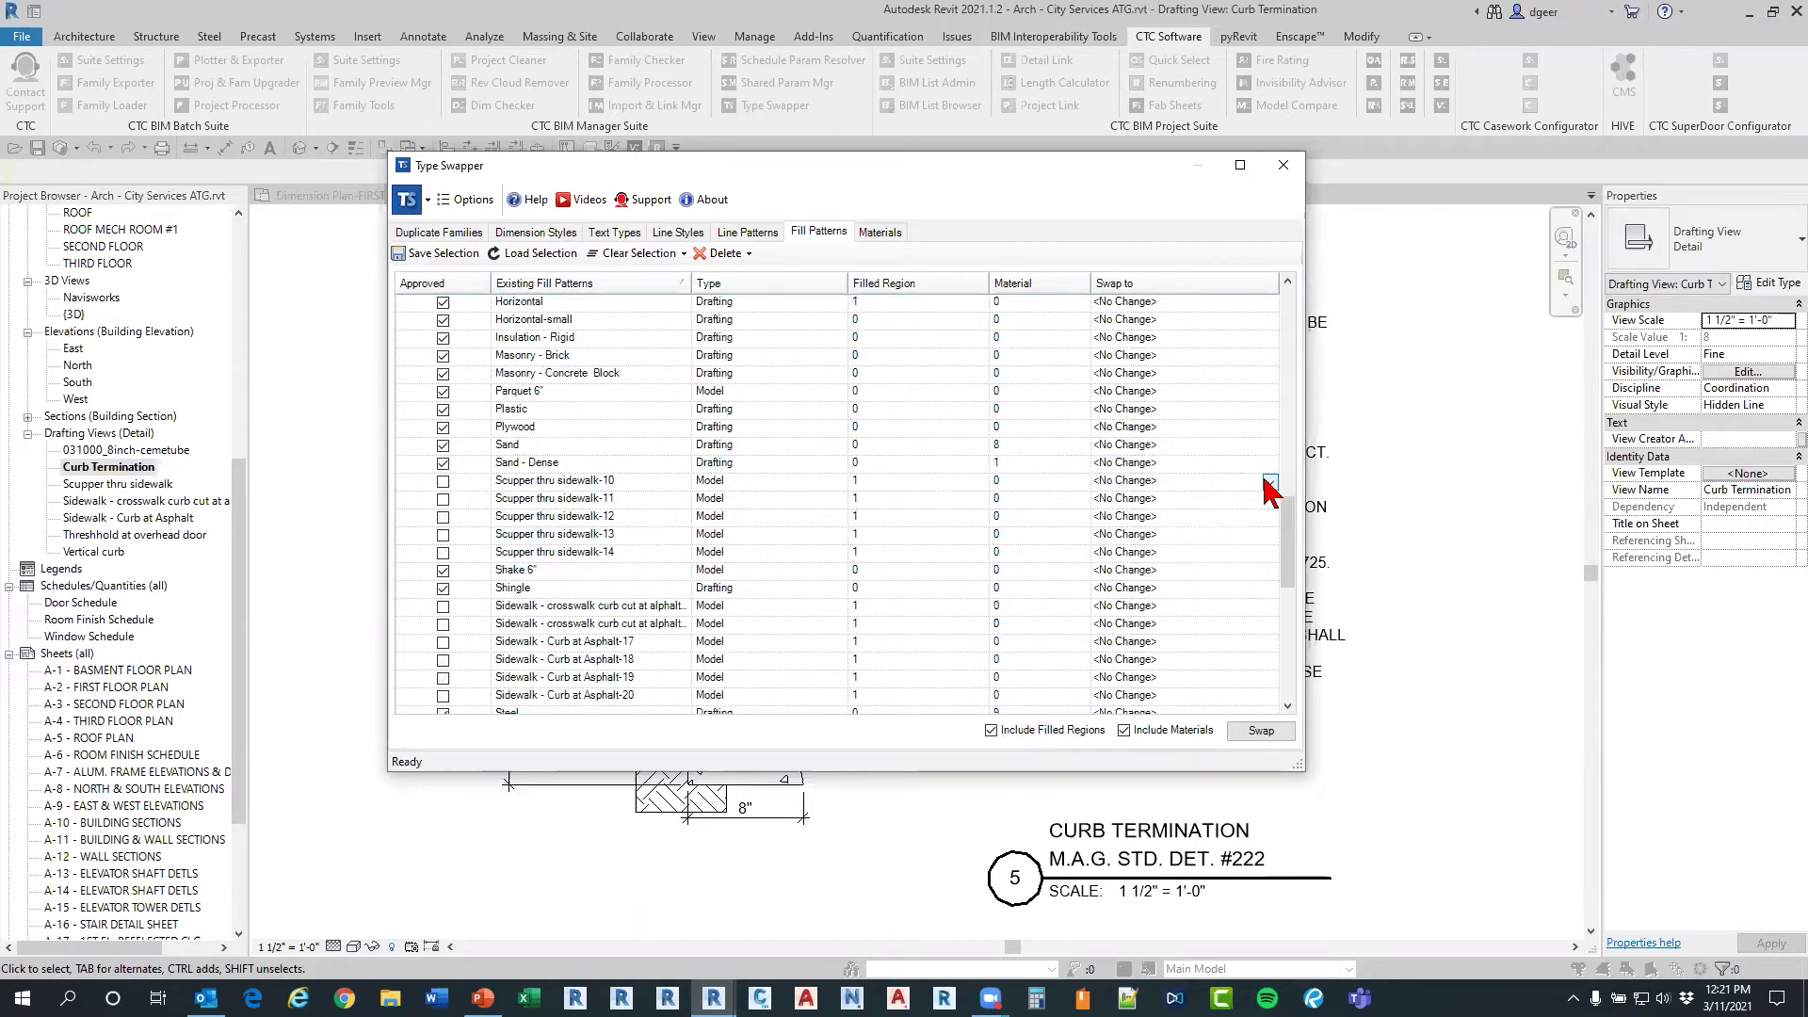
scroll(1177, 527, down, 3)
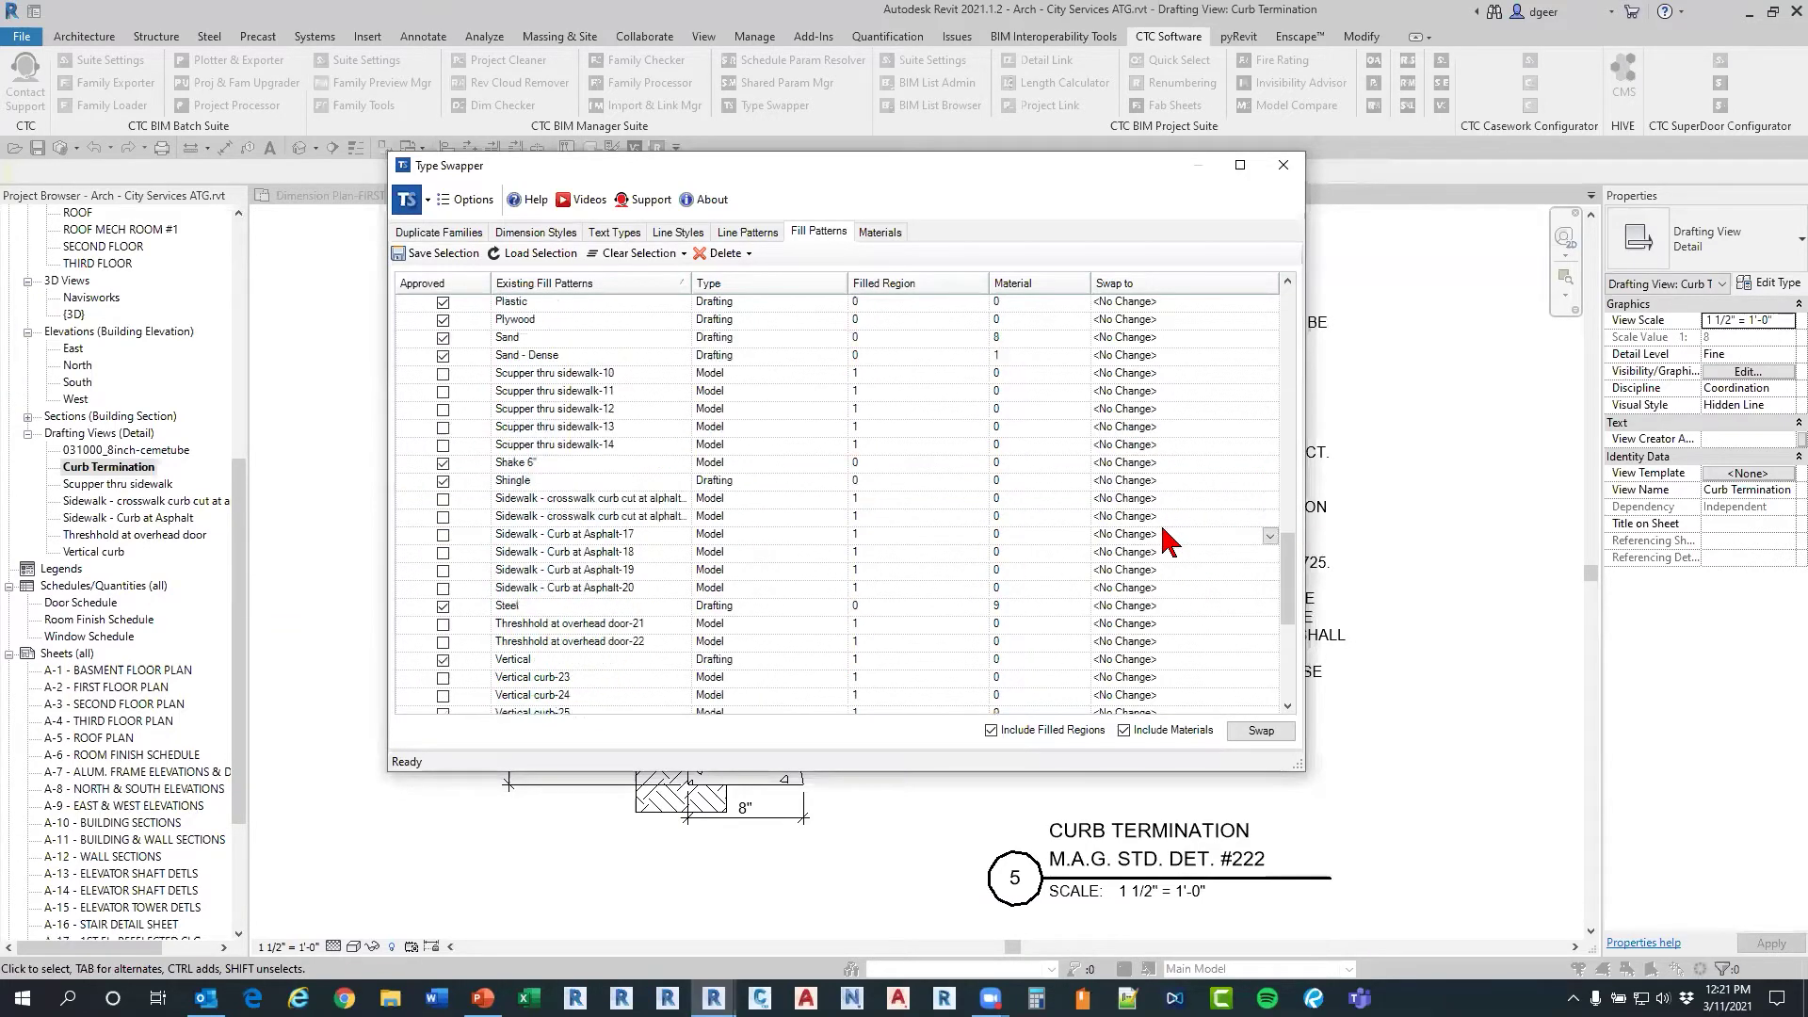
scroll(807, 461, up, 2)
scroll(614, 495, up, 6)
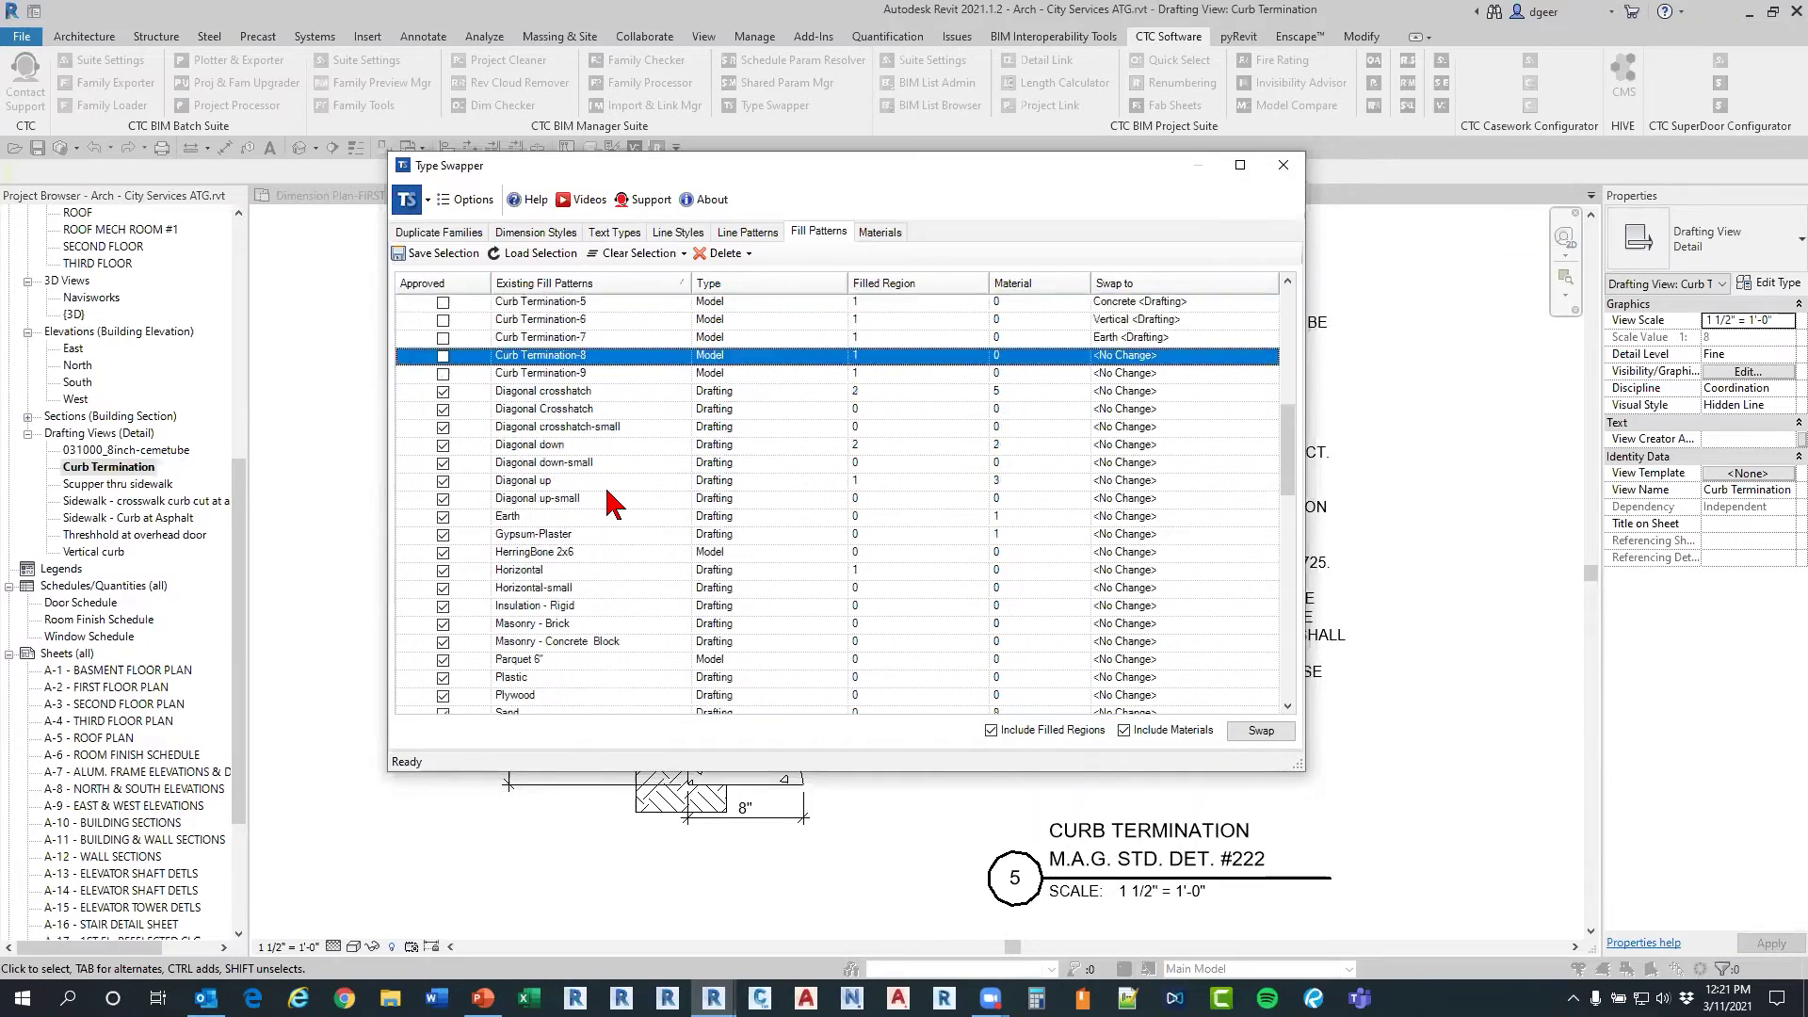
scroll(614, 506, up, 2)
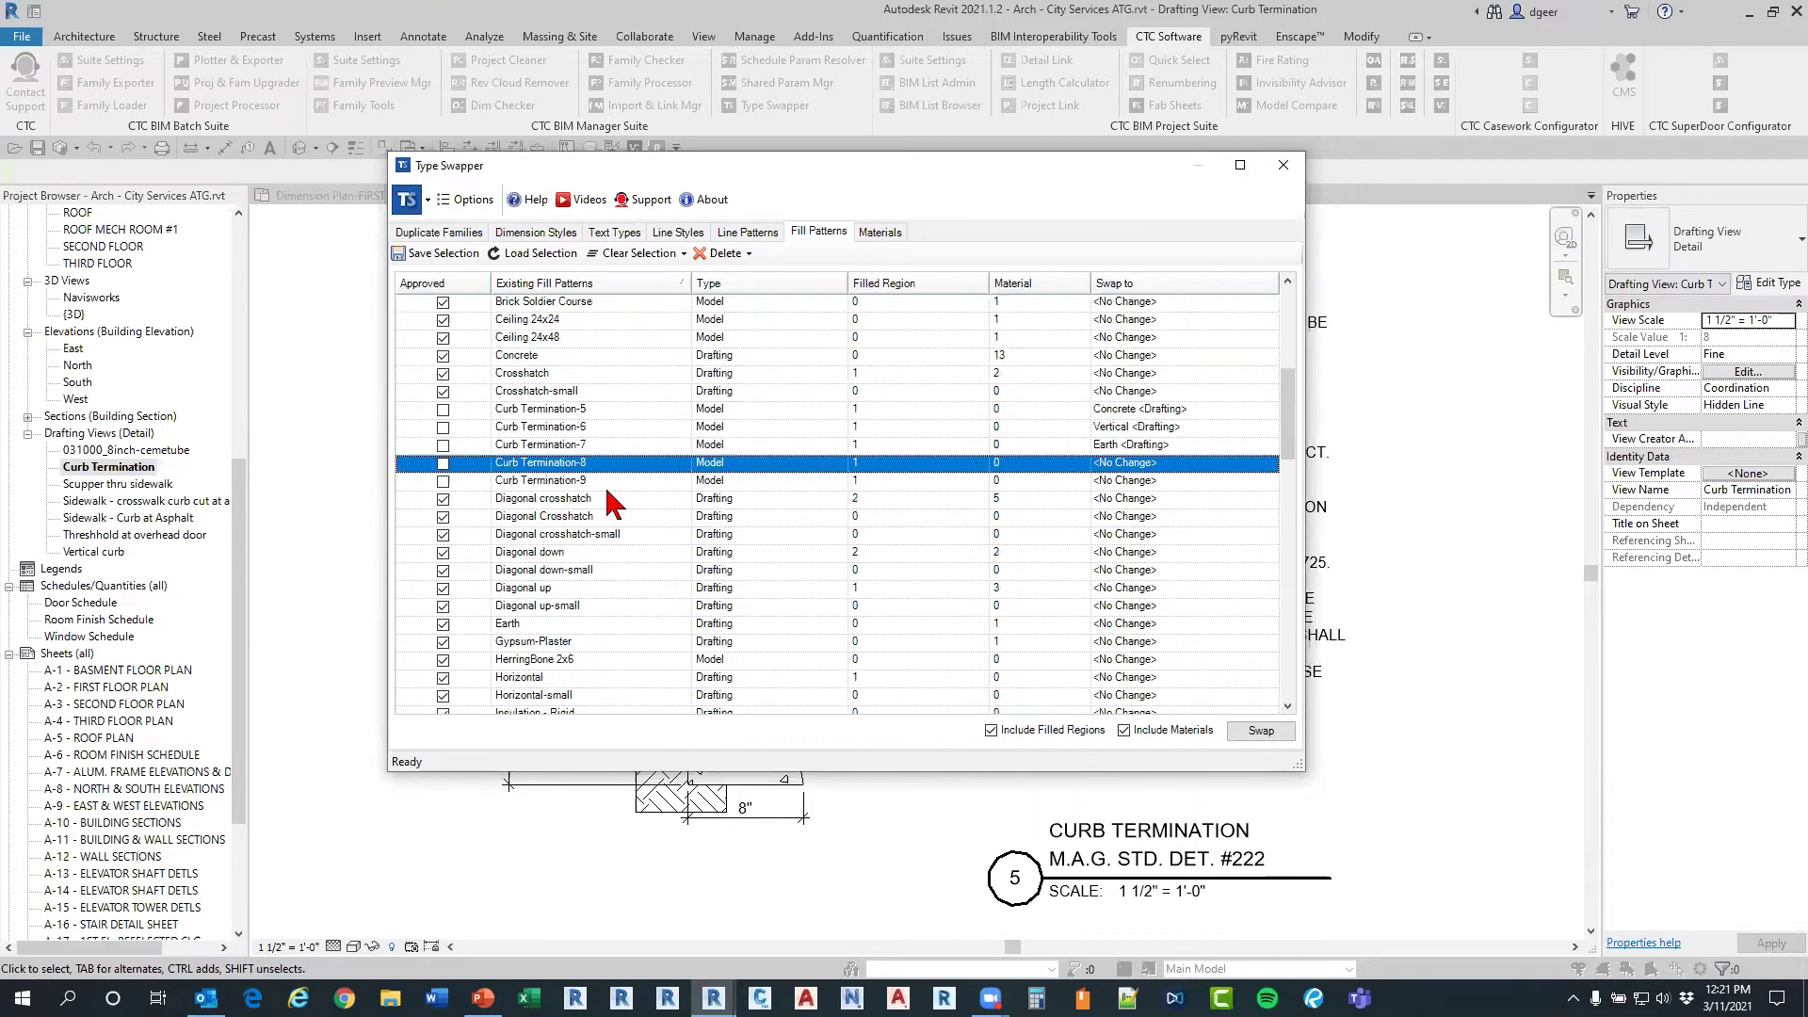
click(1269, 465)
key(s)
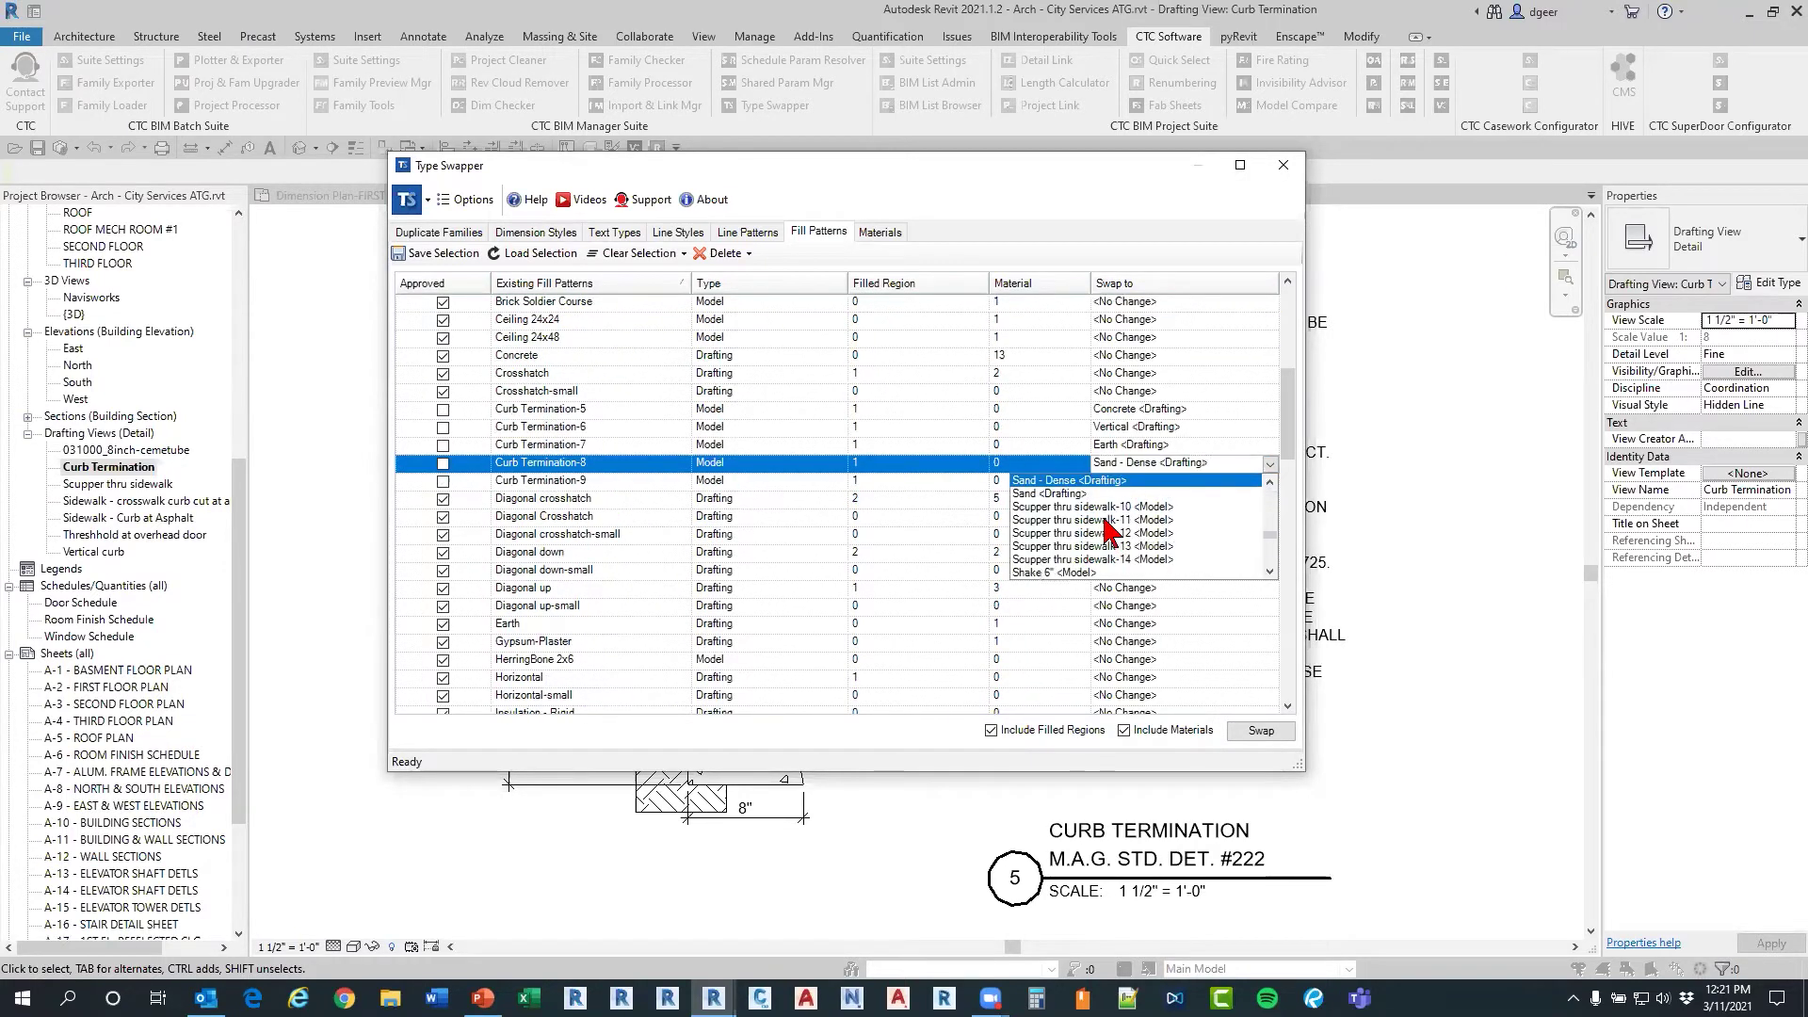
click(1067, 494)
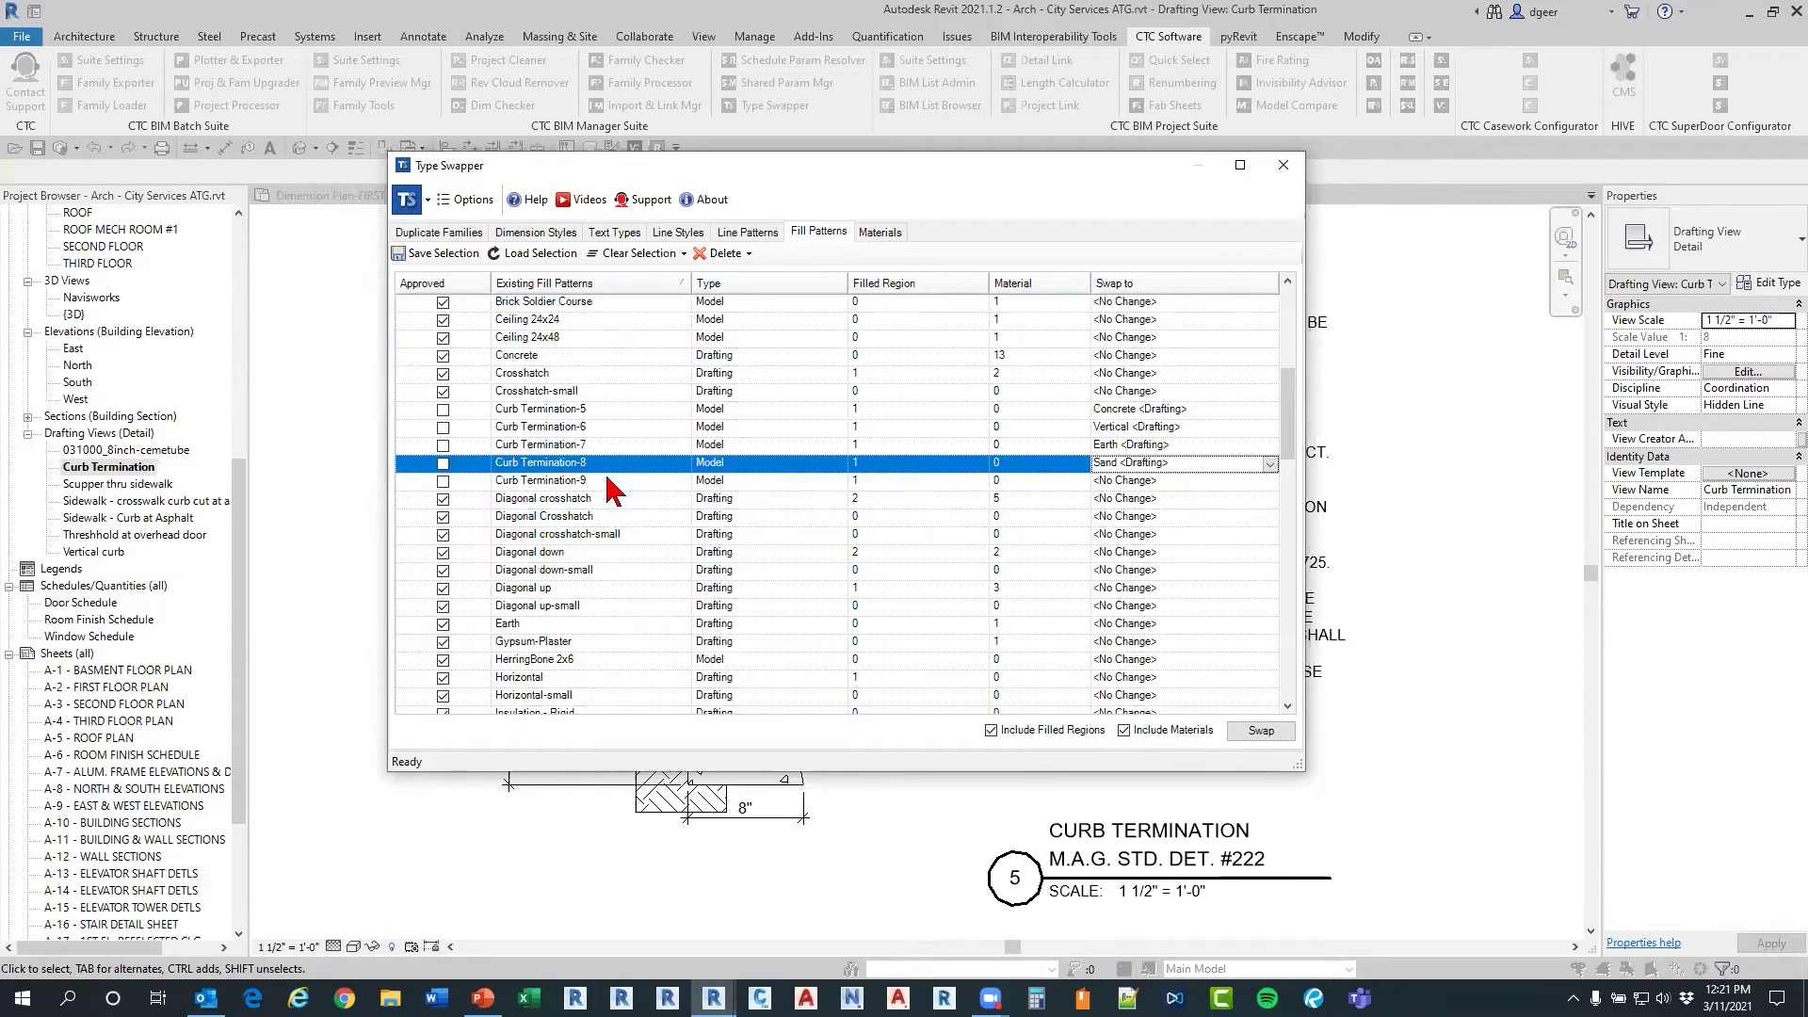
Step: Set the fill pattern Curb Termination-9 to swap to Earth <Drafting>
click(607, 480)
click(1270, 482)
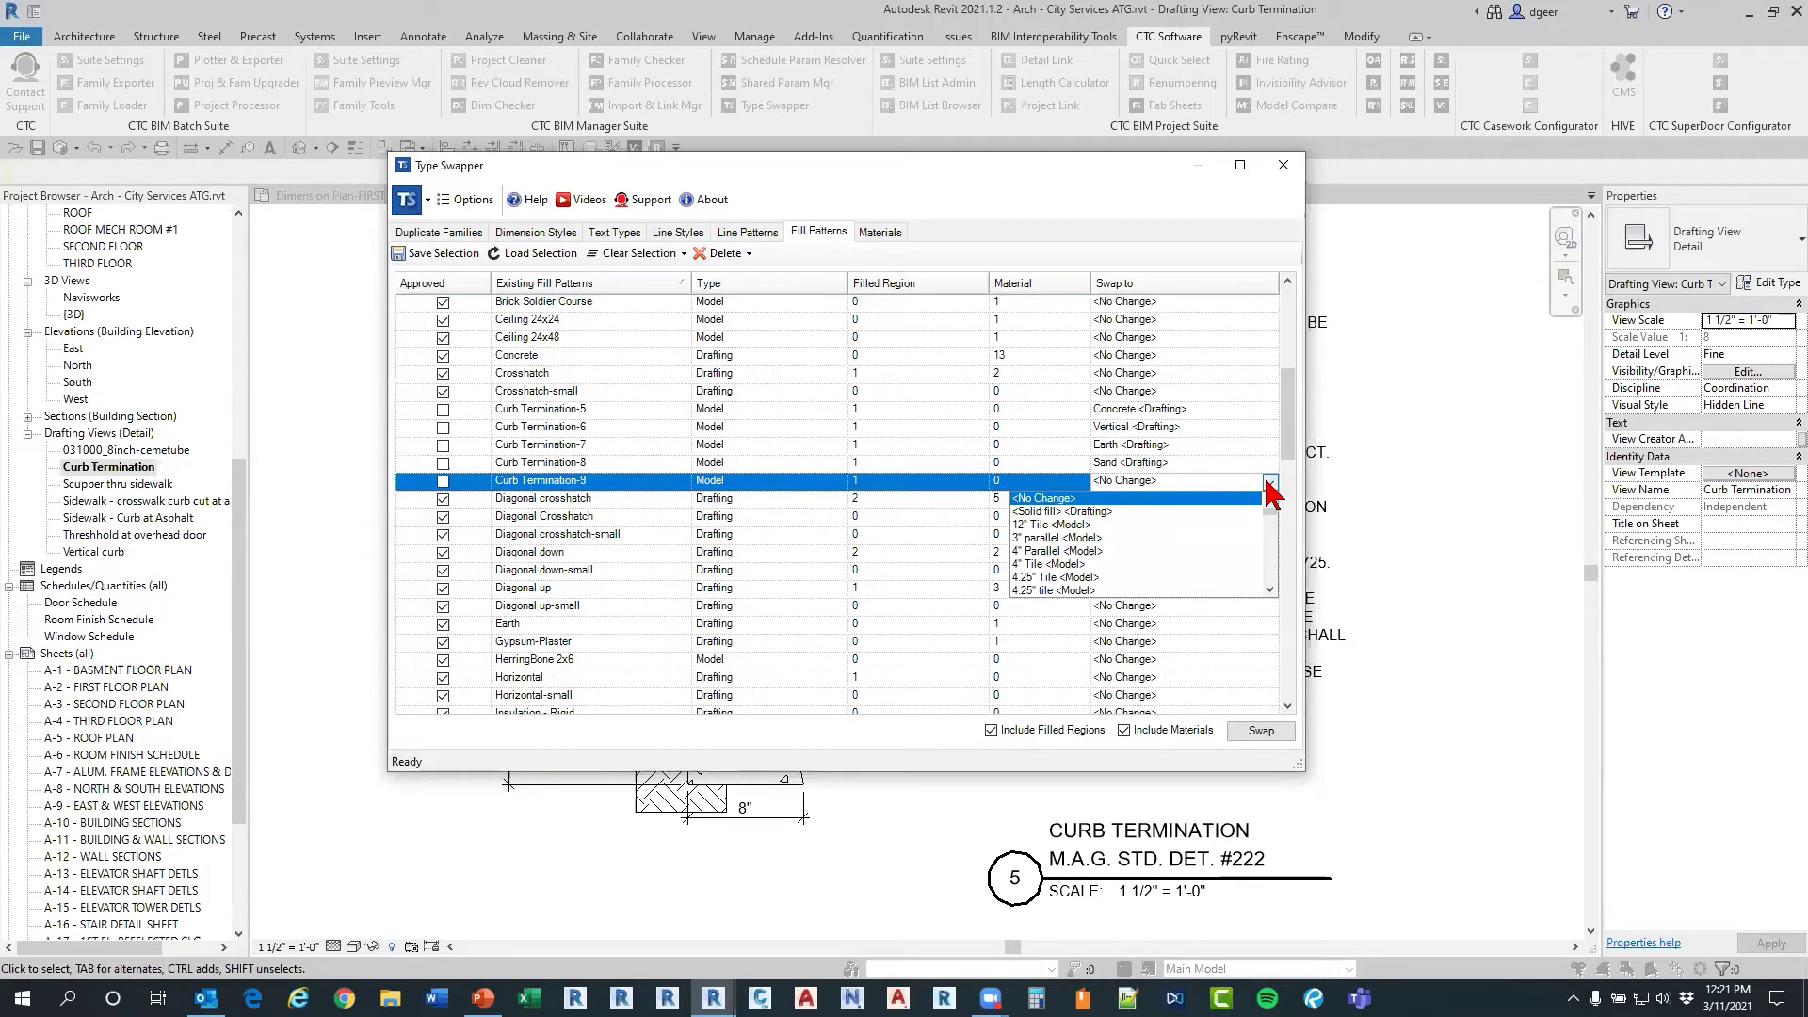
key(e)
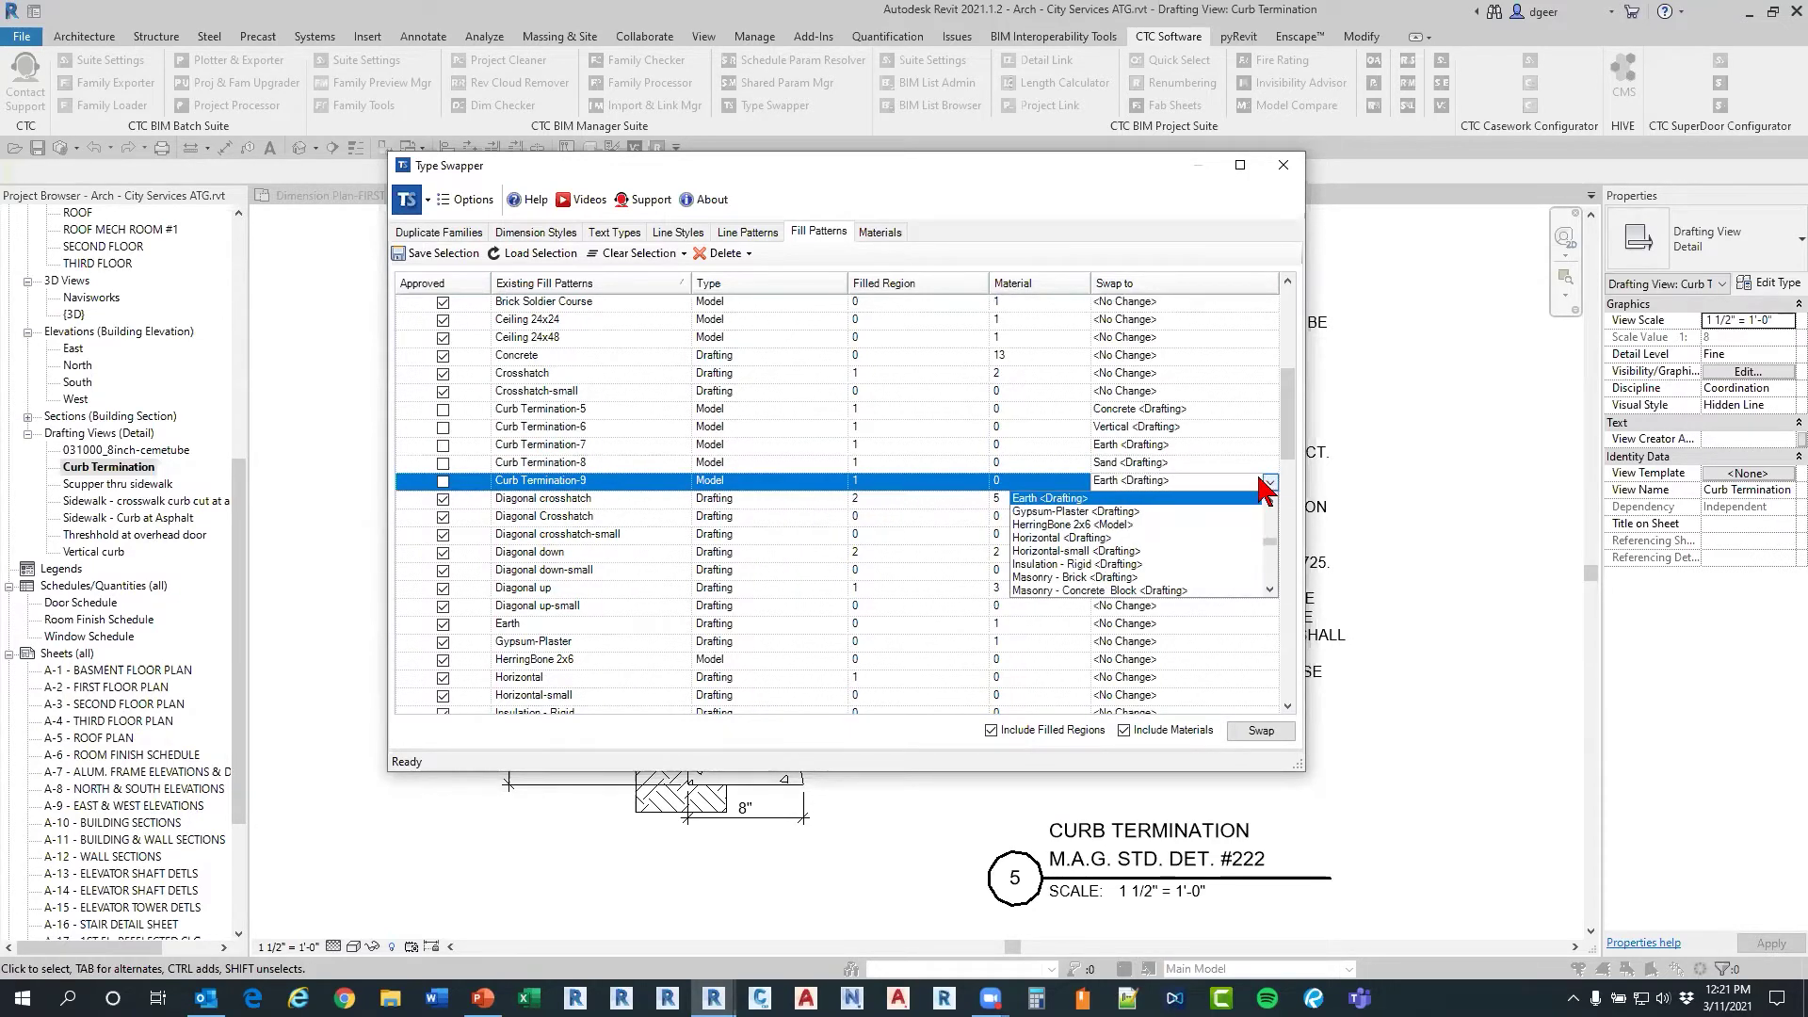
click(1062, 497)
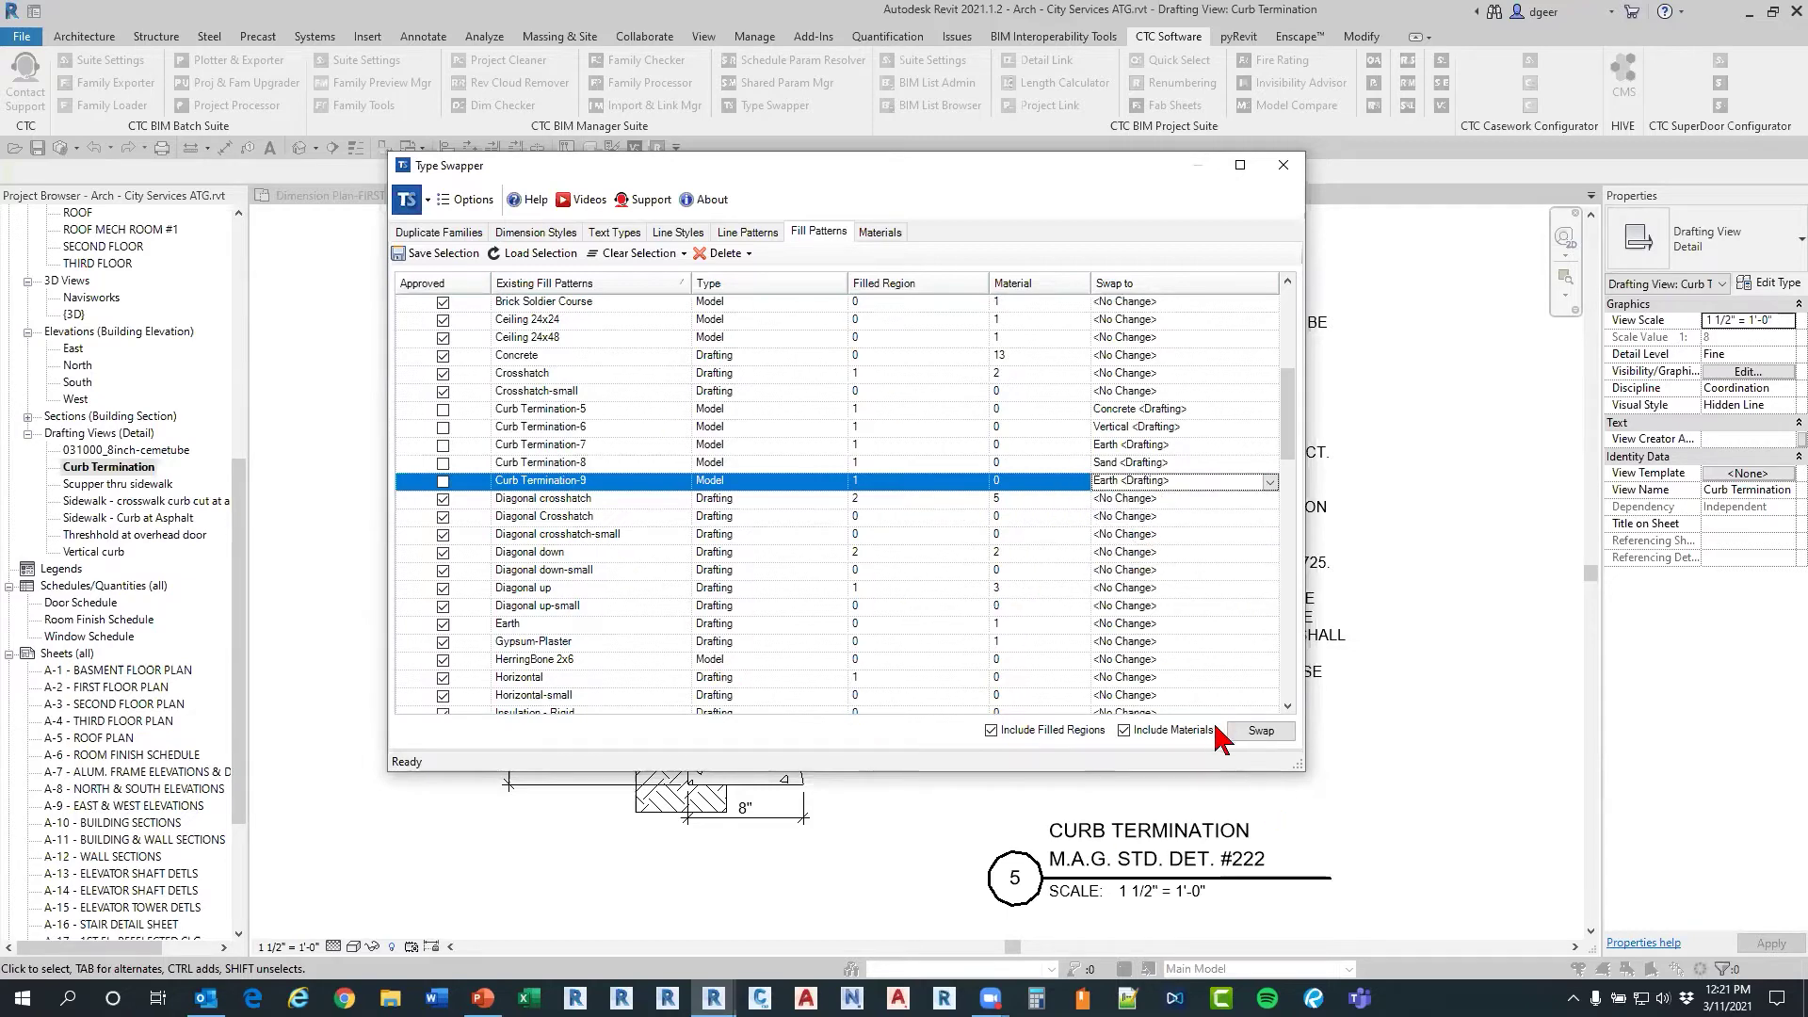
Step: Run the fill pattern swap with filled regions and materials included, dismiss the event report, and close Type Swapper
click(1262, 731)
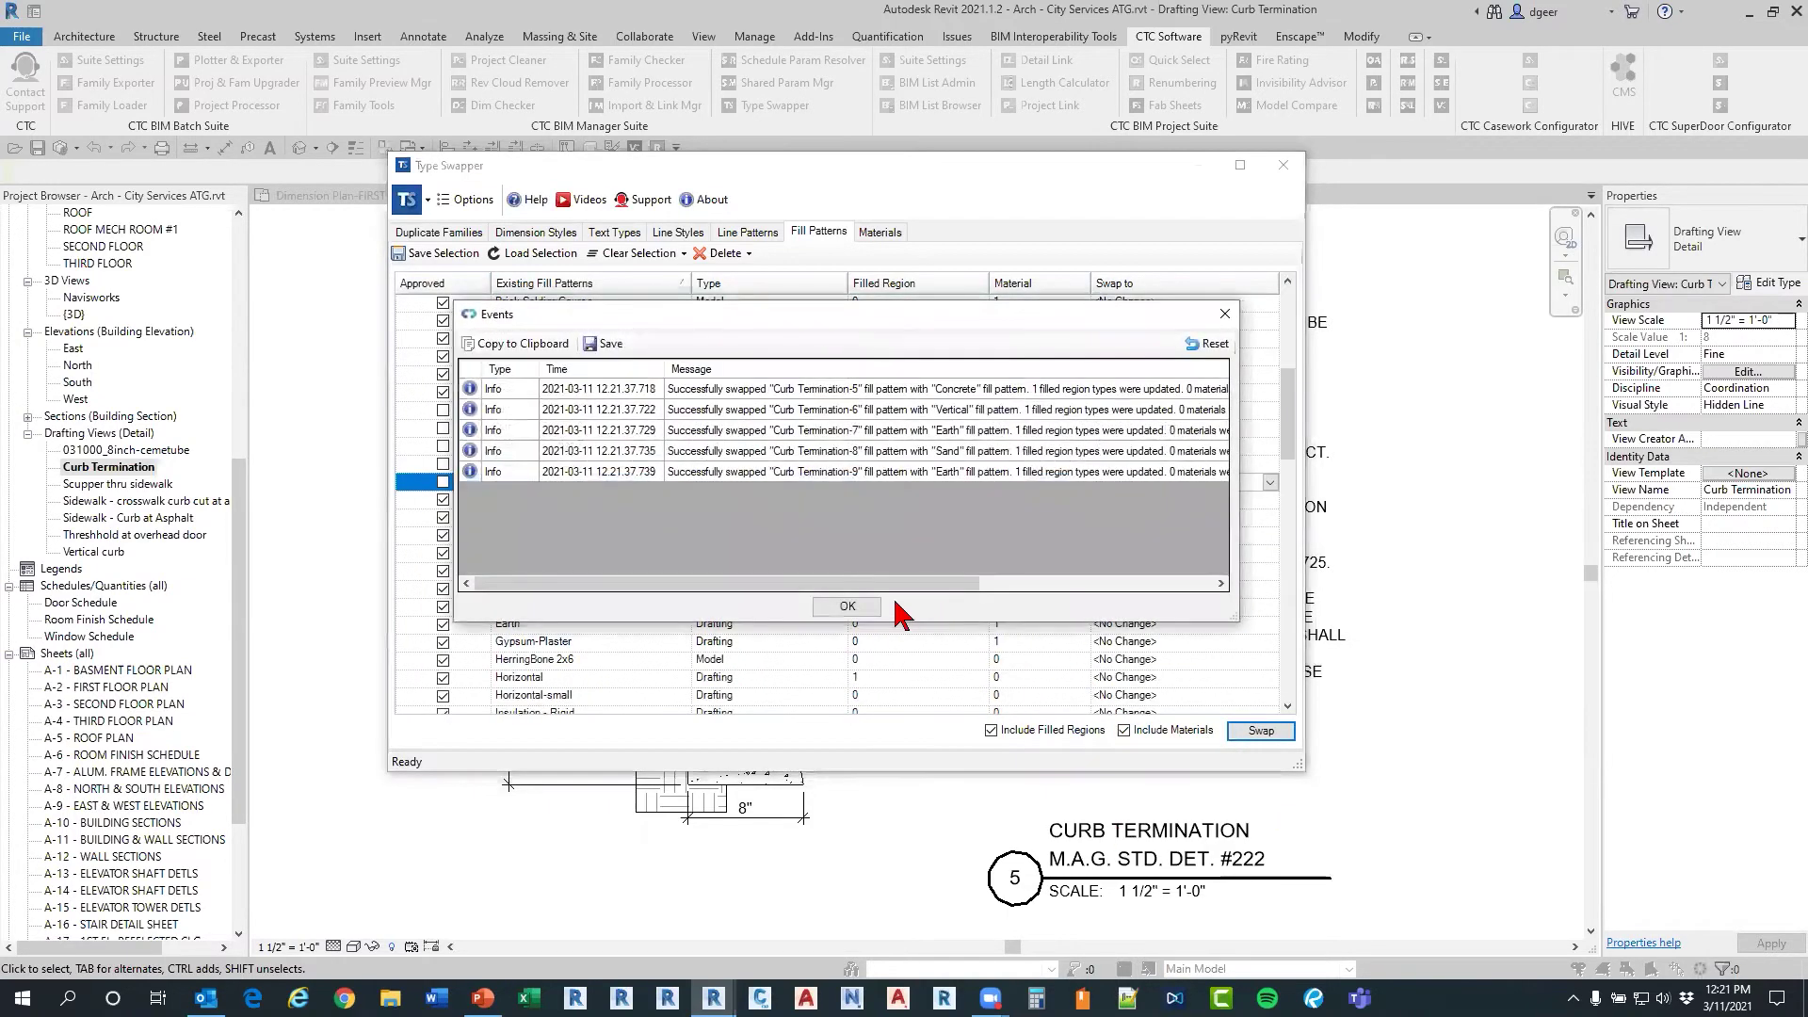
click(848, 604)
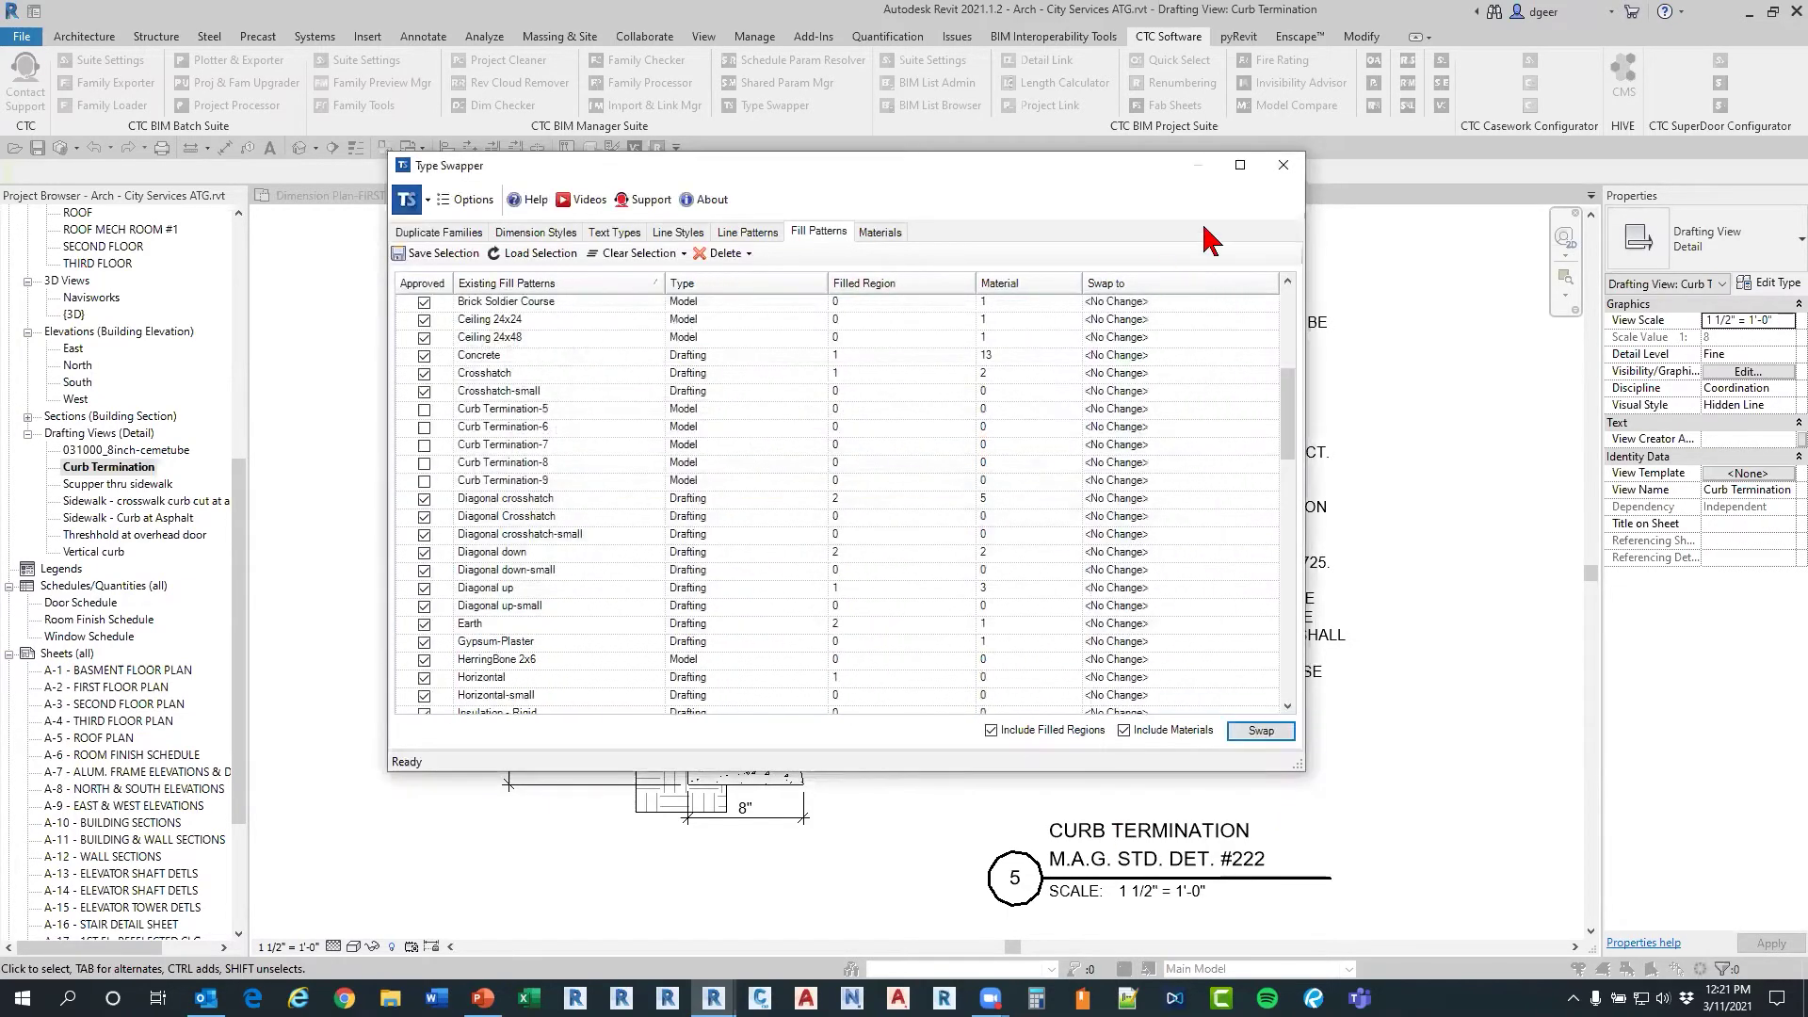
click(1282, 167)
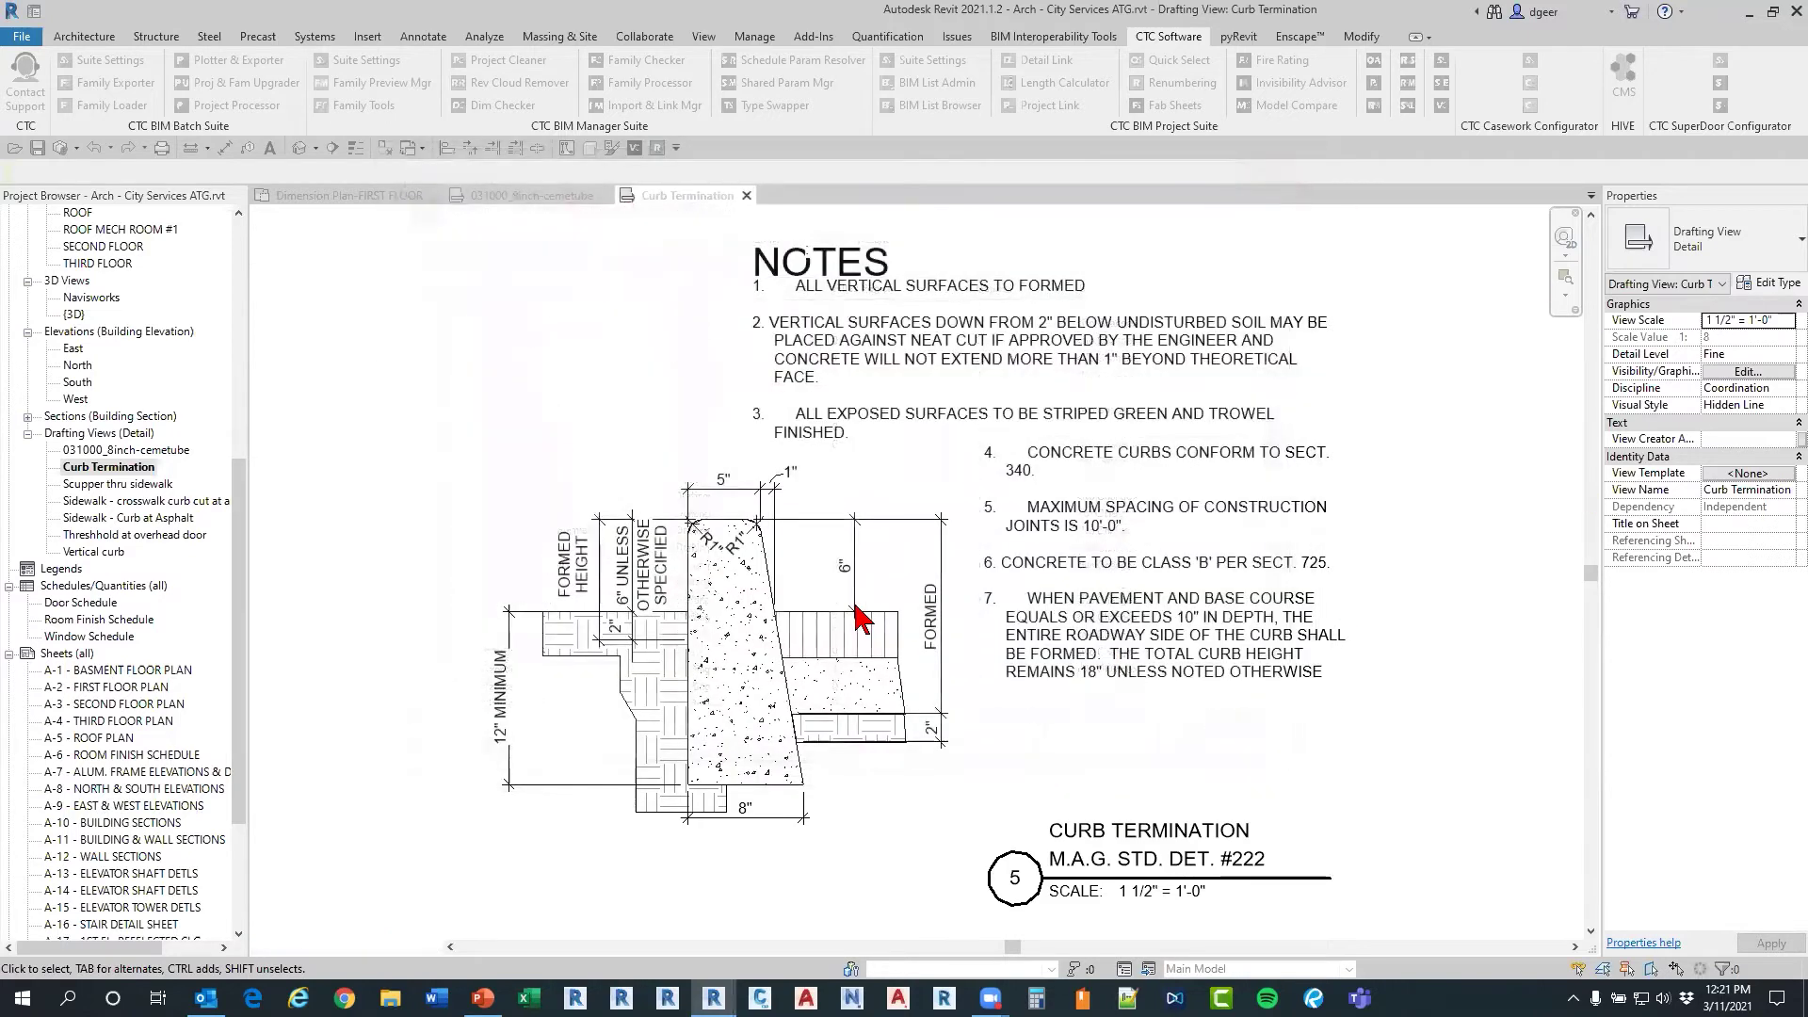
Step: Check the foreground fill pattern in the type properties of the curb's concrete filled region
click(716, 608)
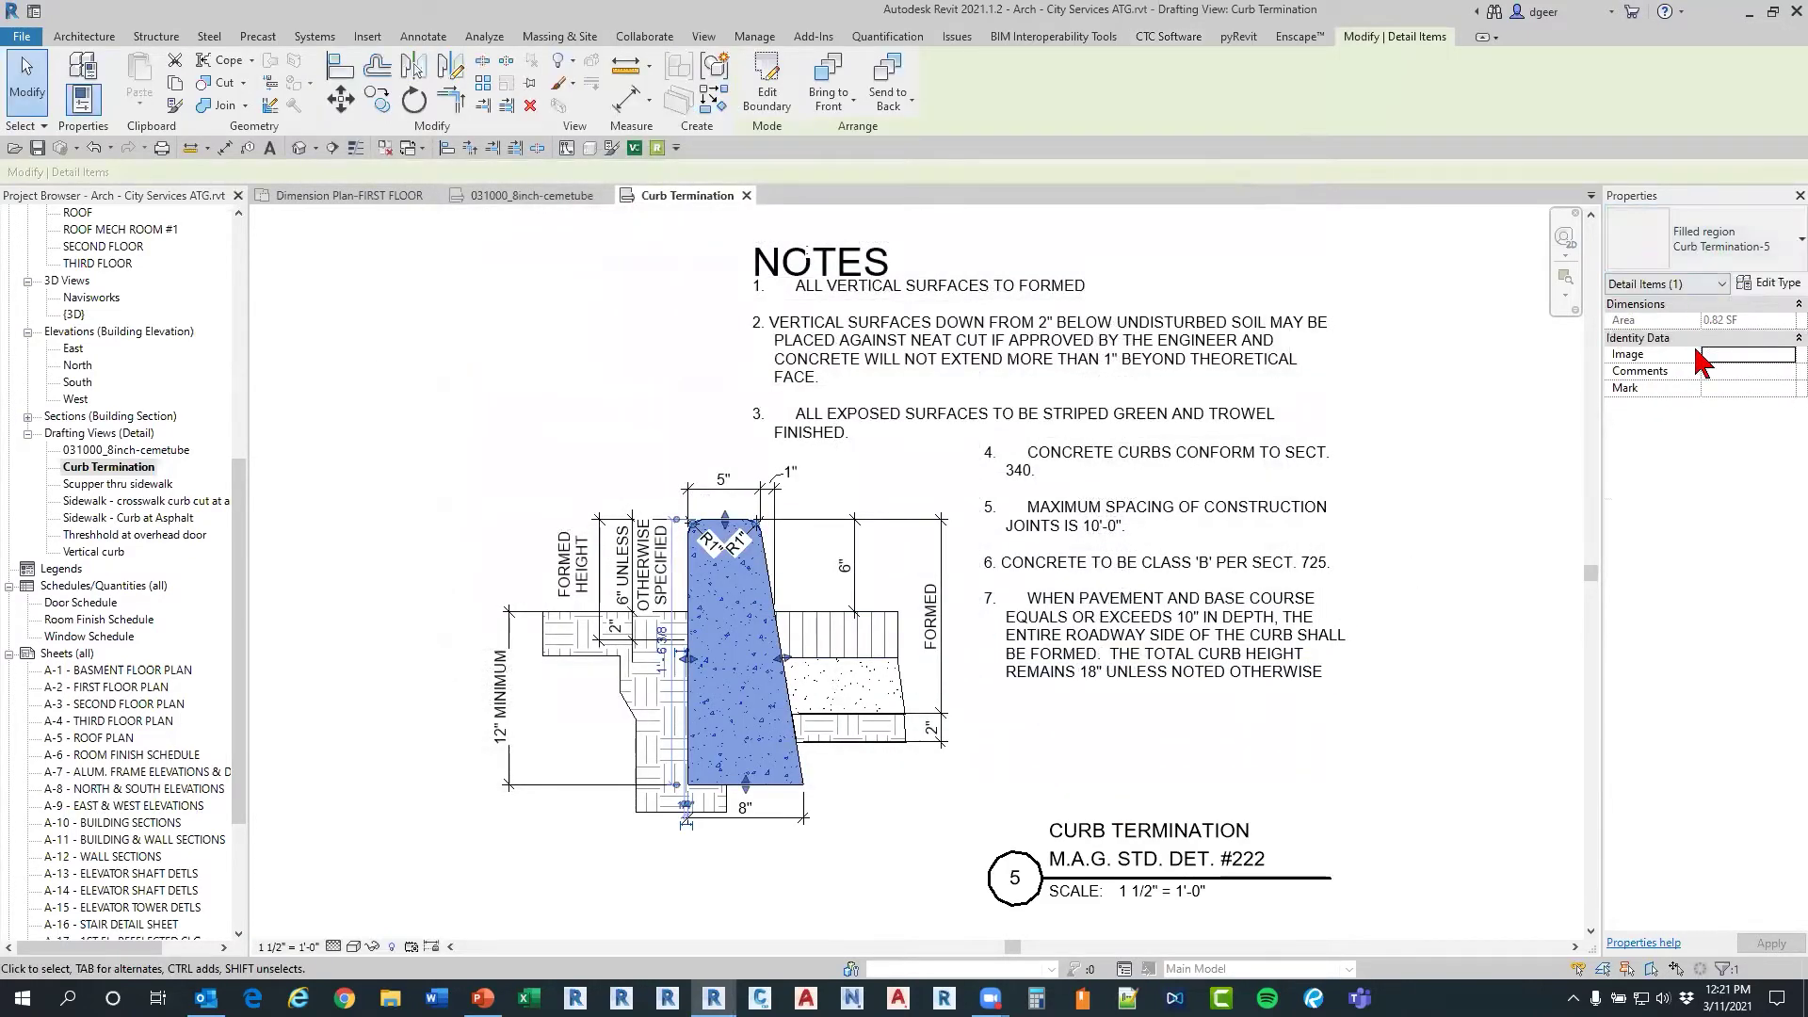
click(1769, 282)
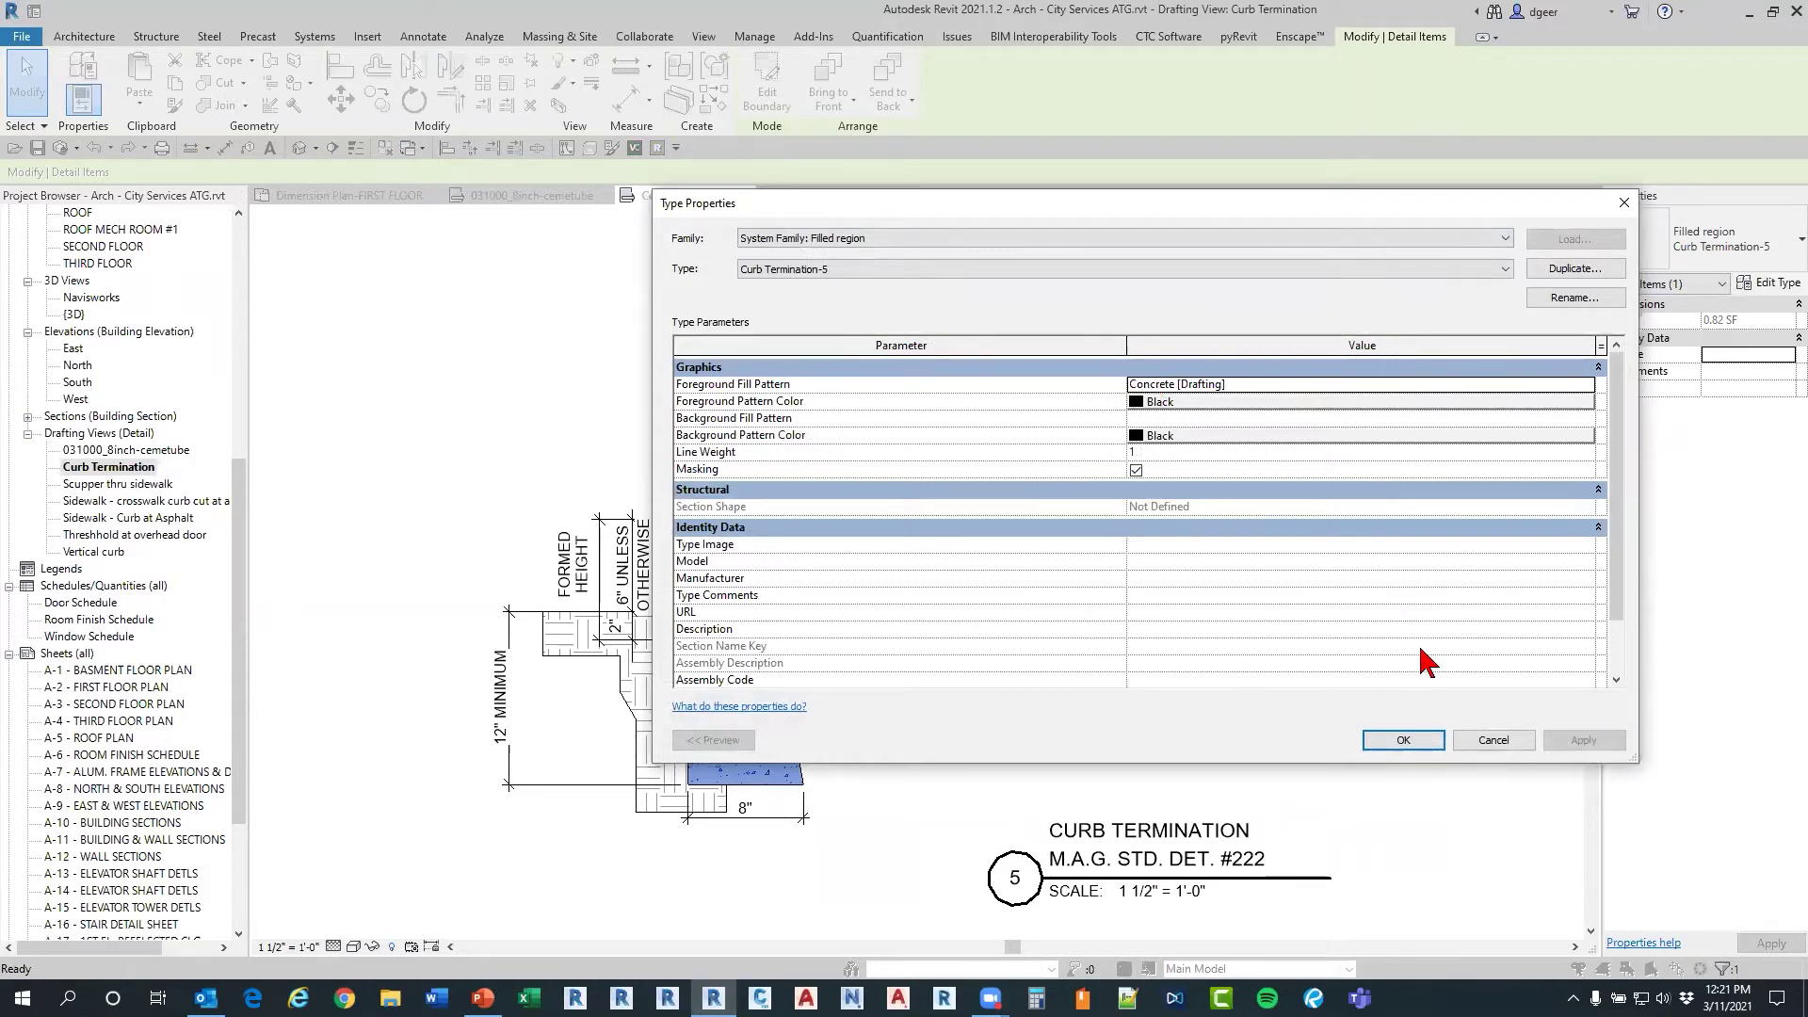
click(1420, 744)
click(1300, 753)
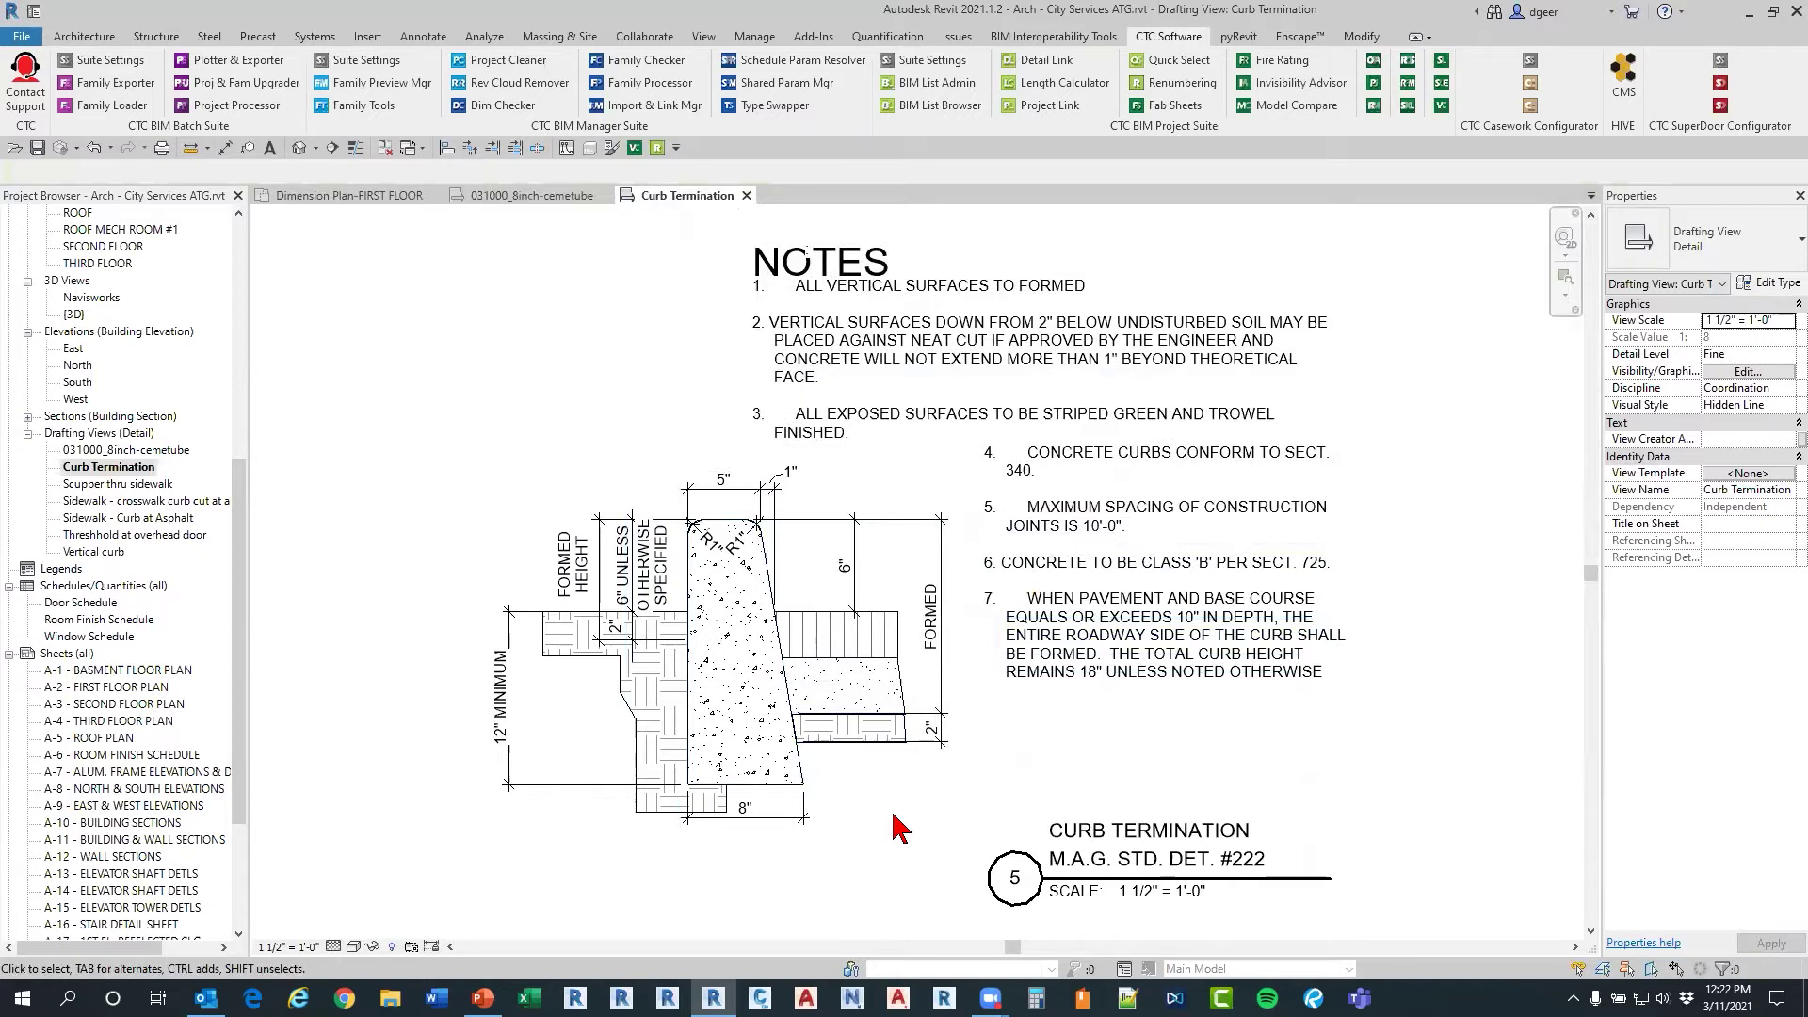
click(586, 785)
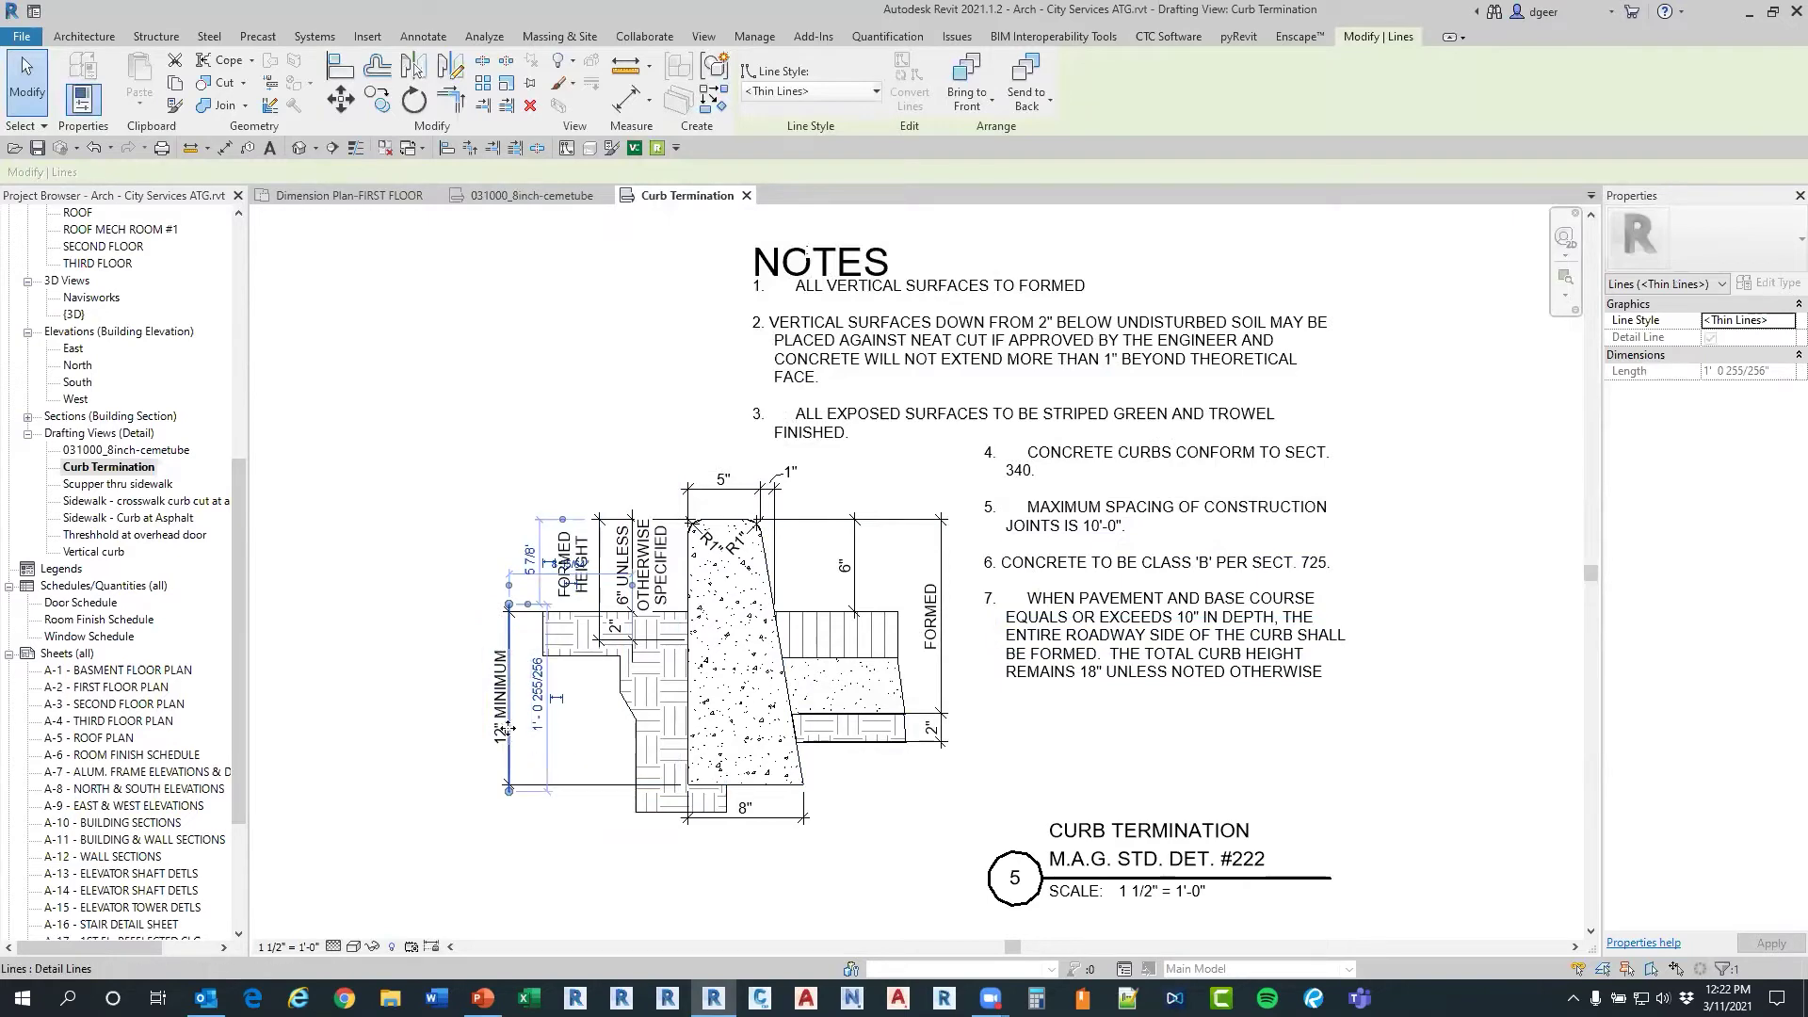
click(461, 736)
click(463, 744)
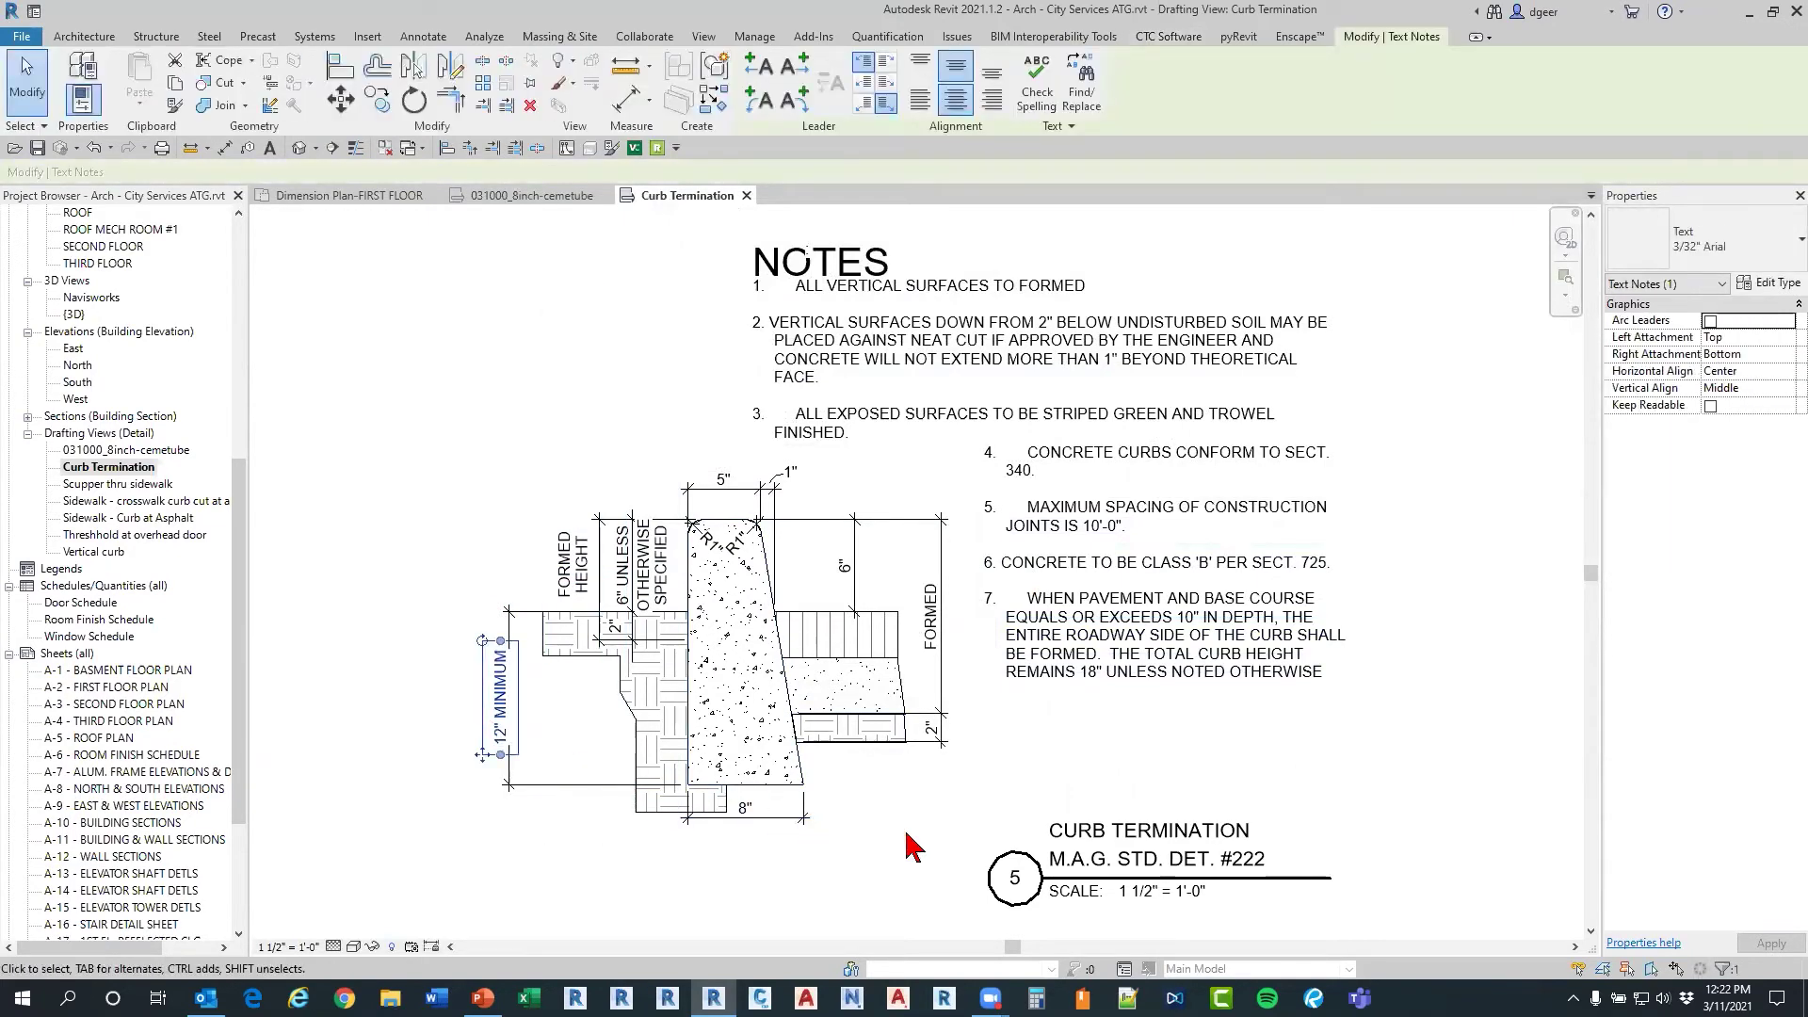
key(Escape)
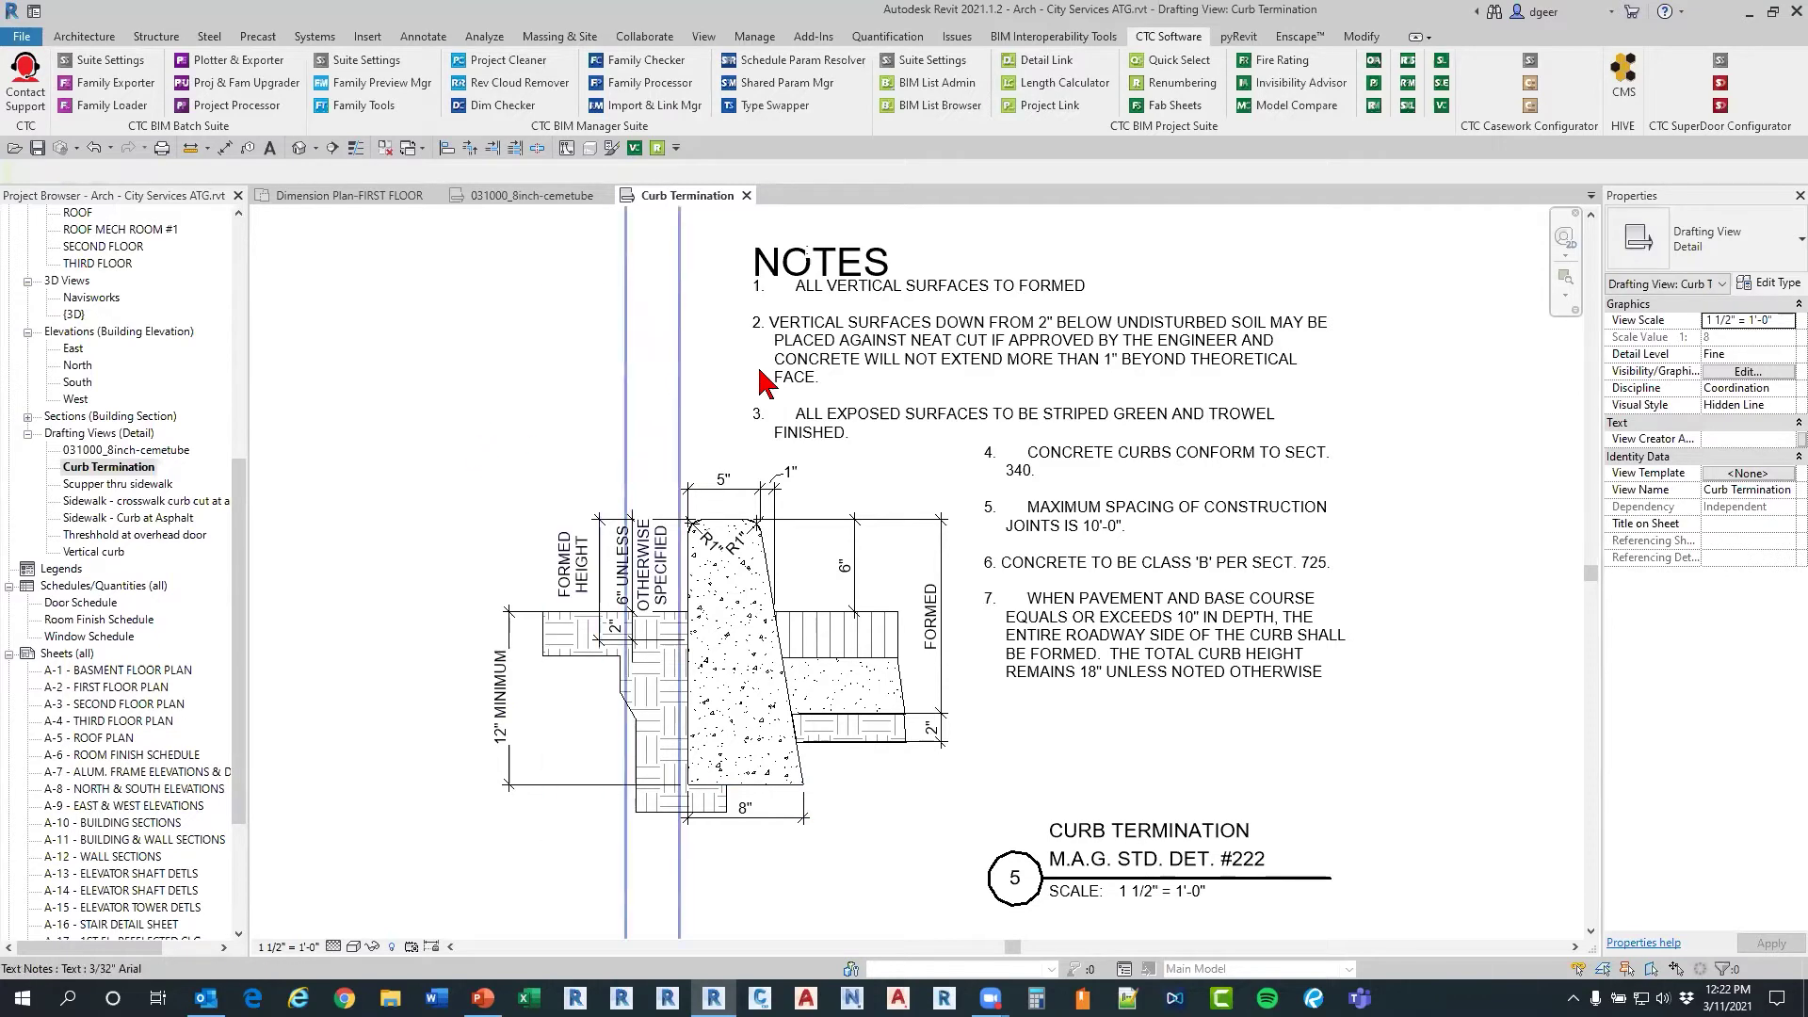
Step: Reopen Type Swapper and find the duplicate Concrete, Precast entries among the existing materials
click(771, 99)
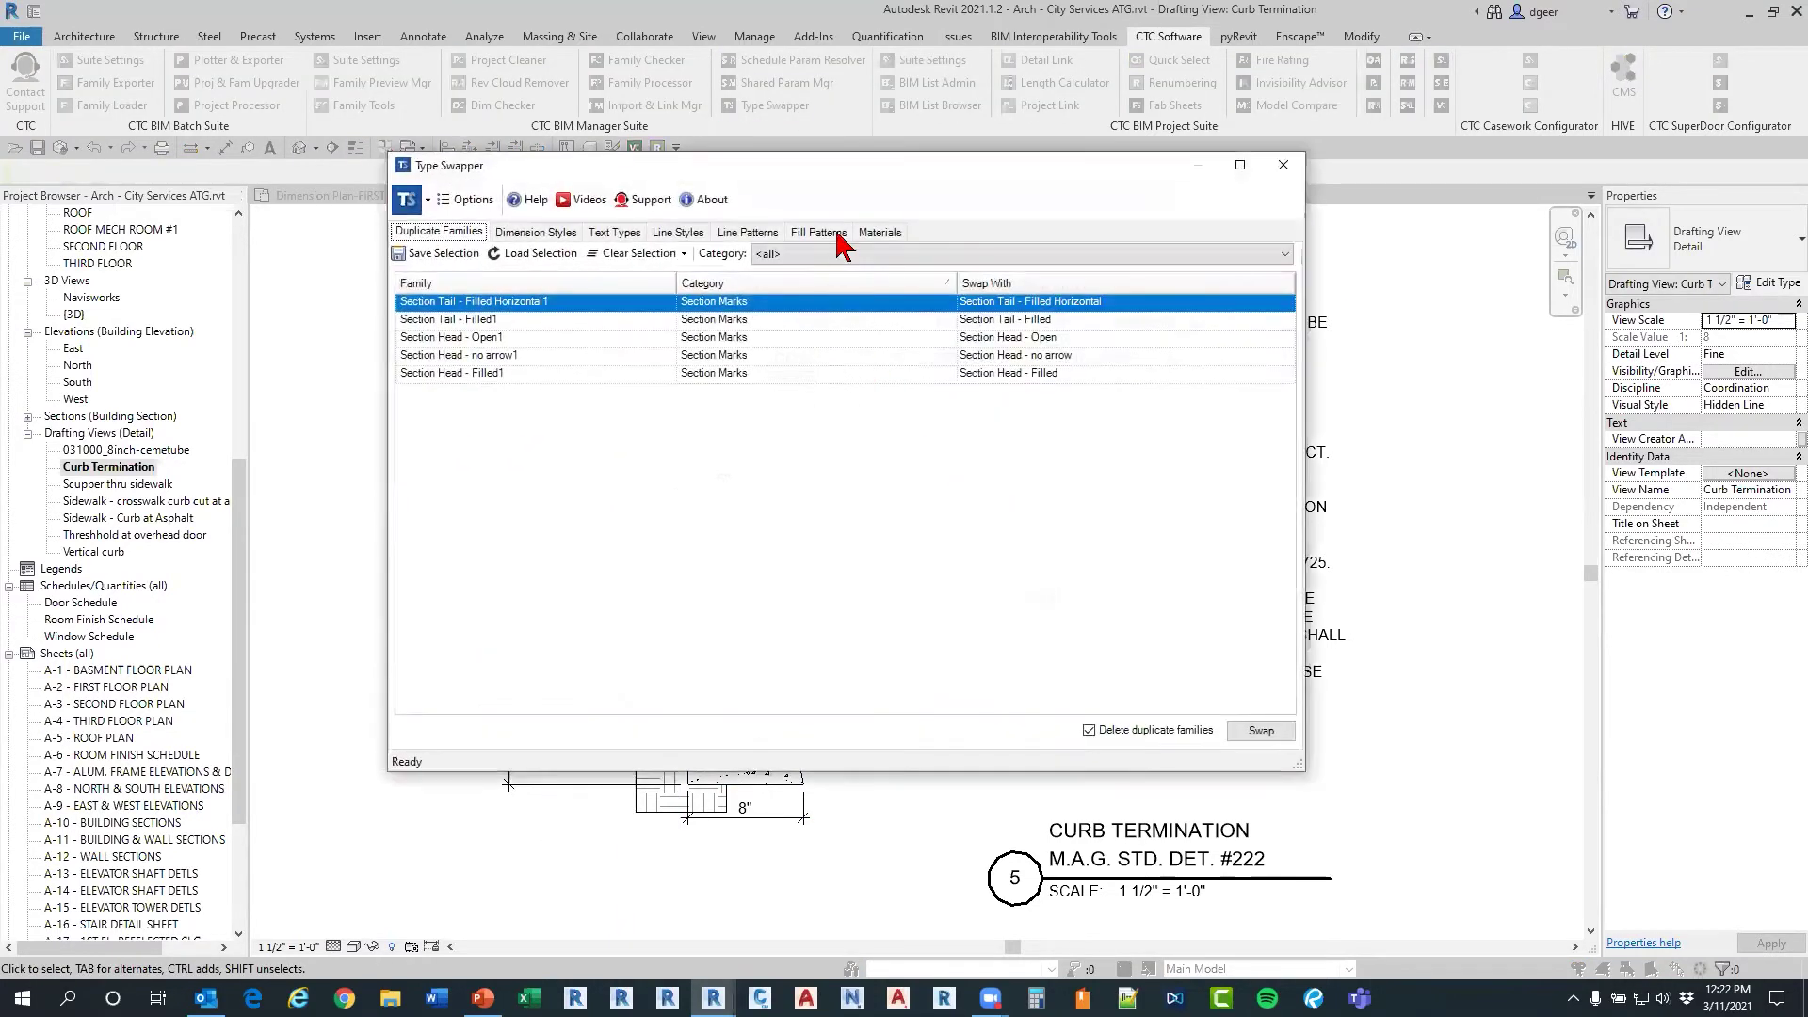
click(880, 235)
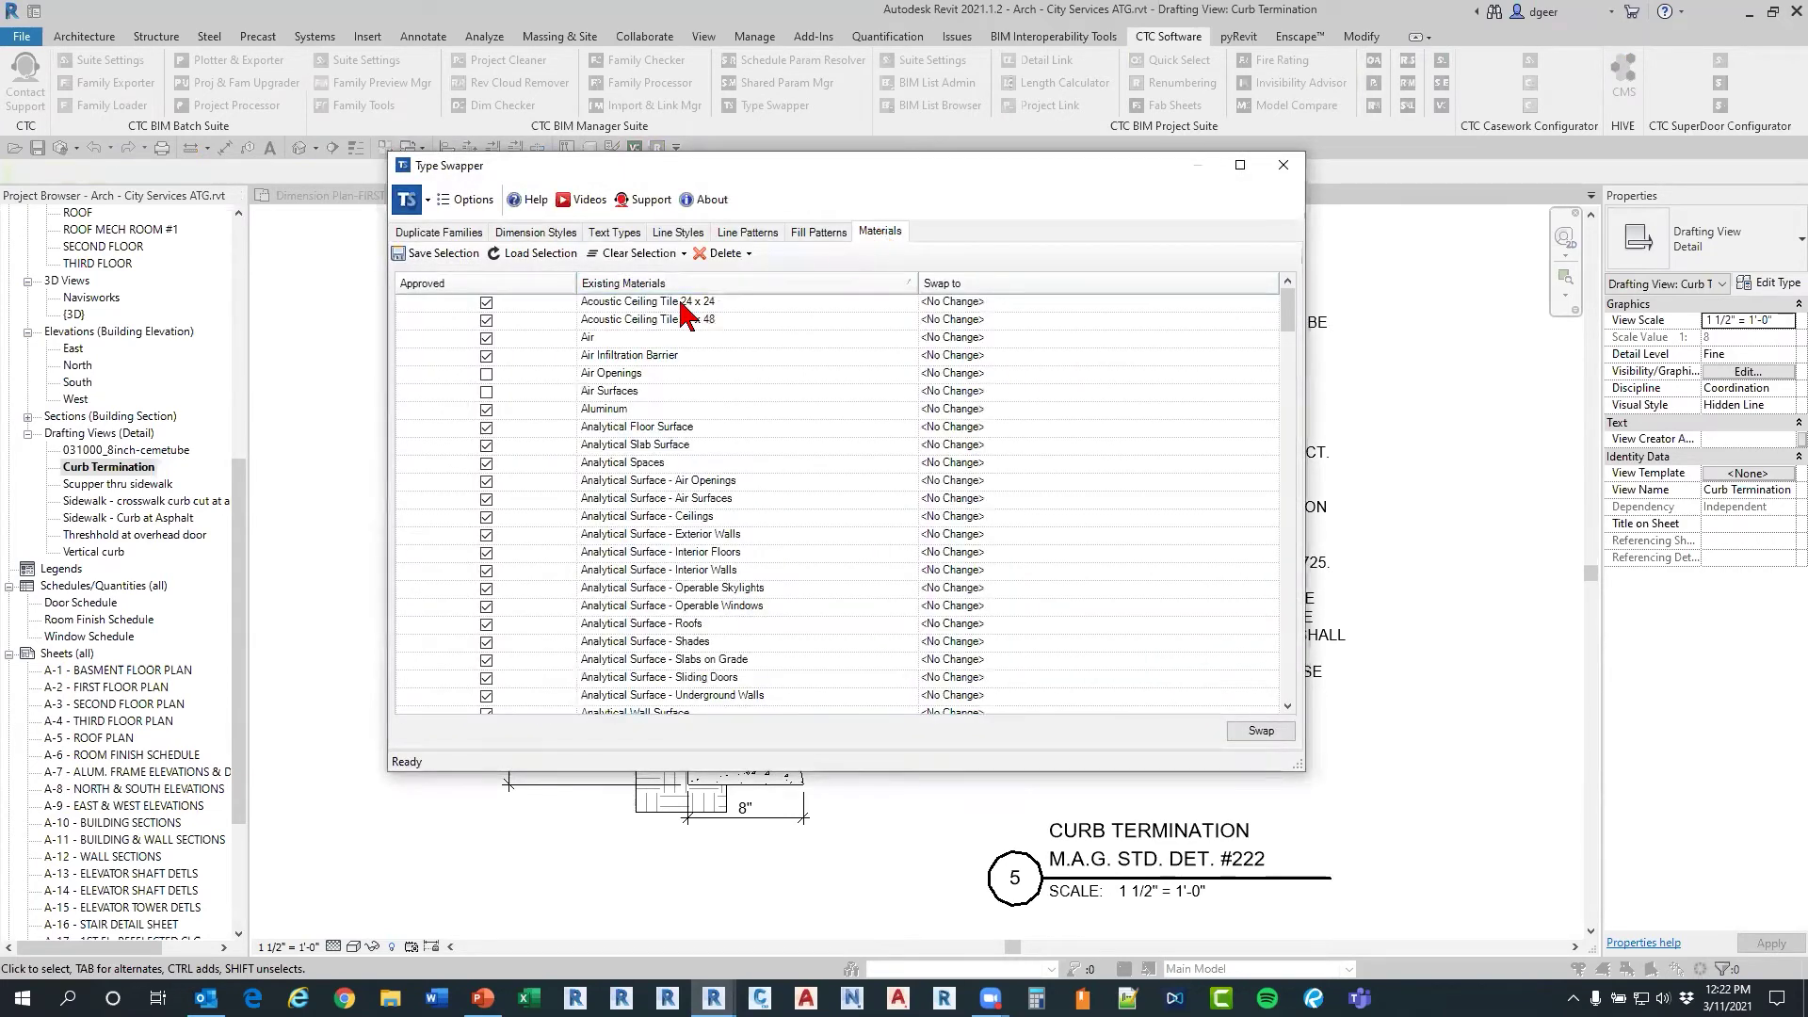
scroll(694, 325, down, 12)
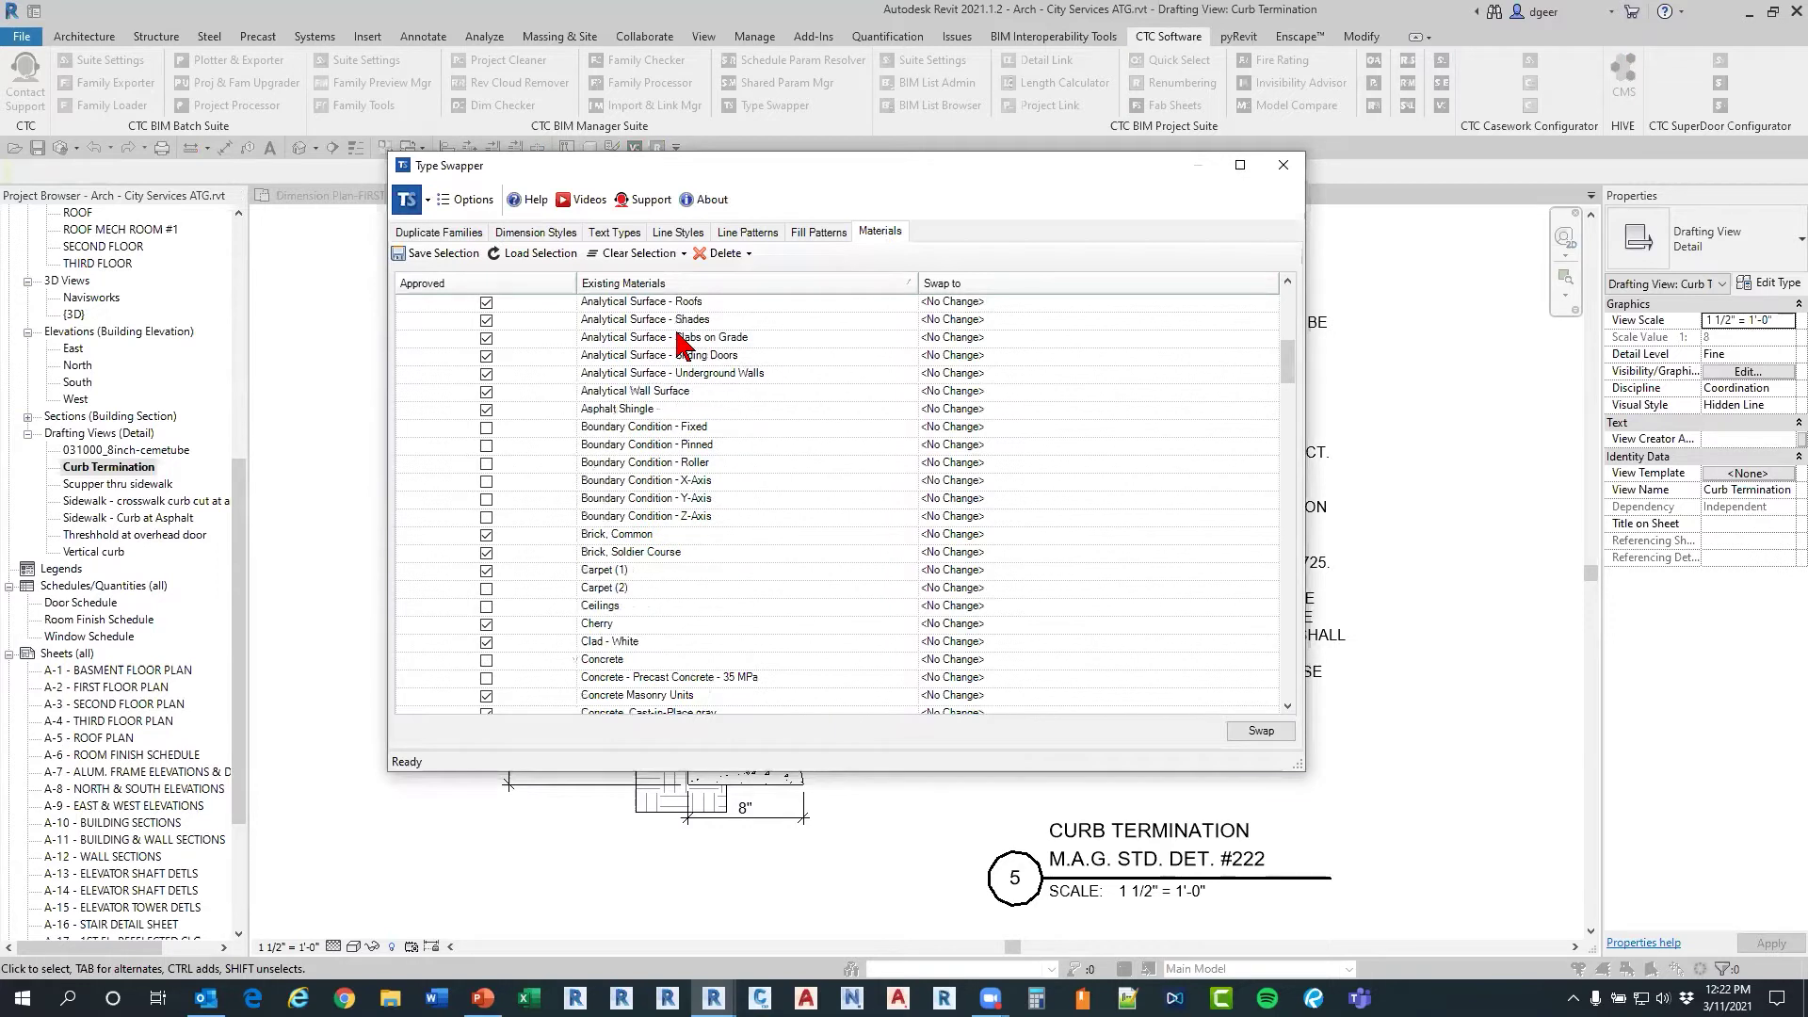
scroll(643, 442, down, 1)
scroll(643, 443, down, 4)
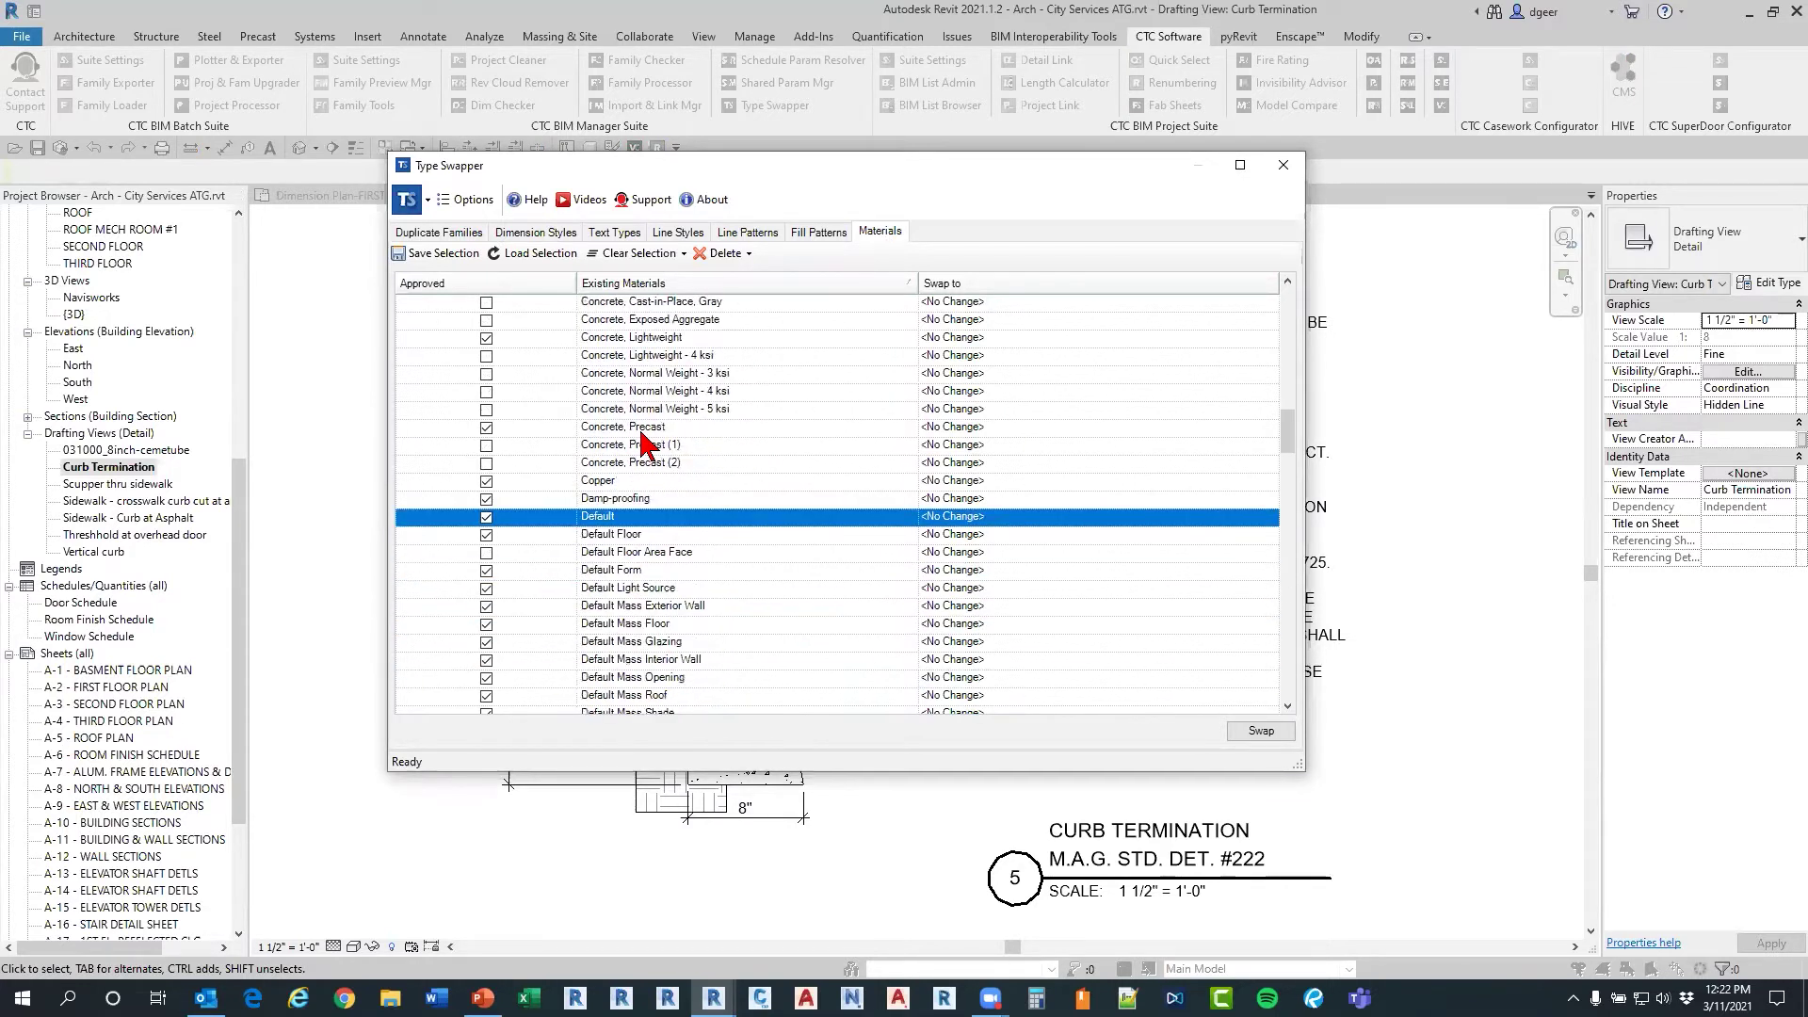
Step: Set the material Concrete, Precast (1) to swap to Concrete, Precast
click(687, 445)
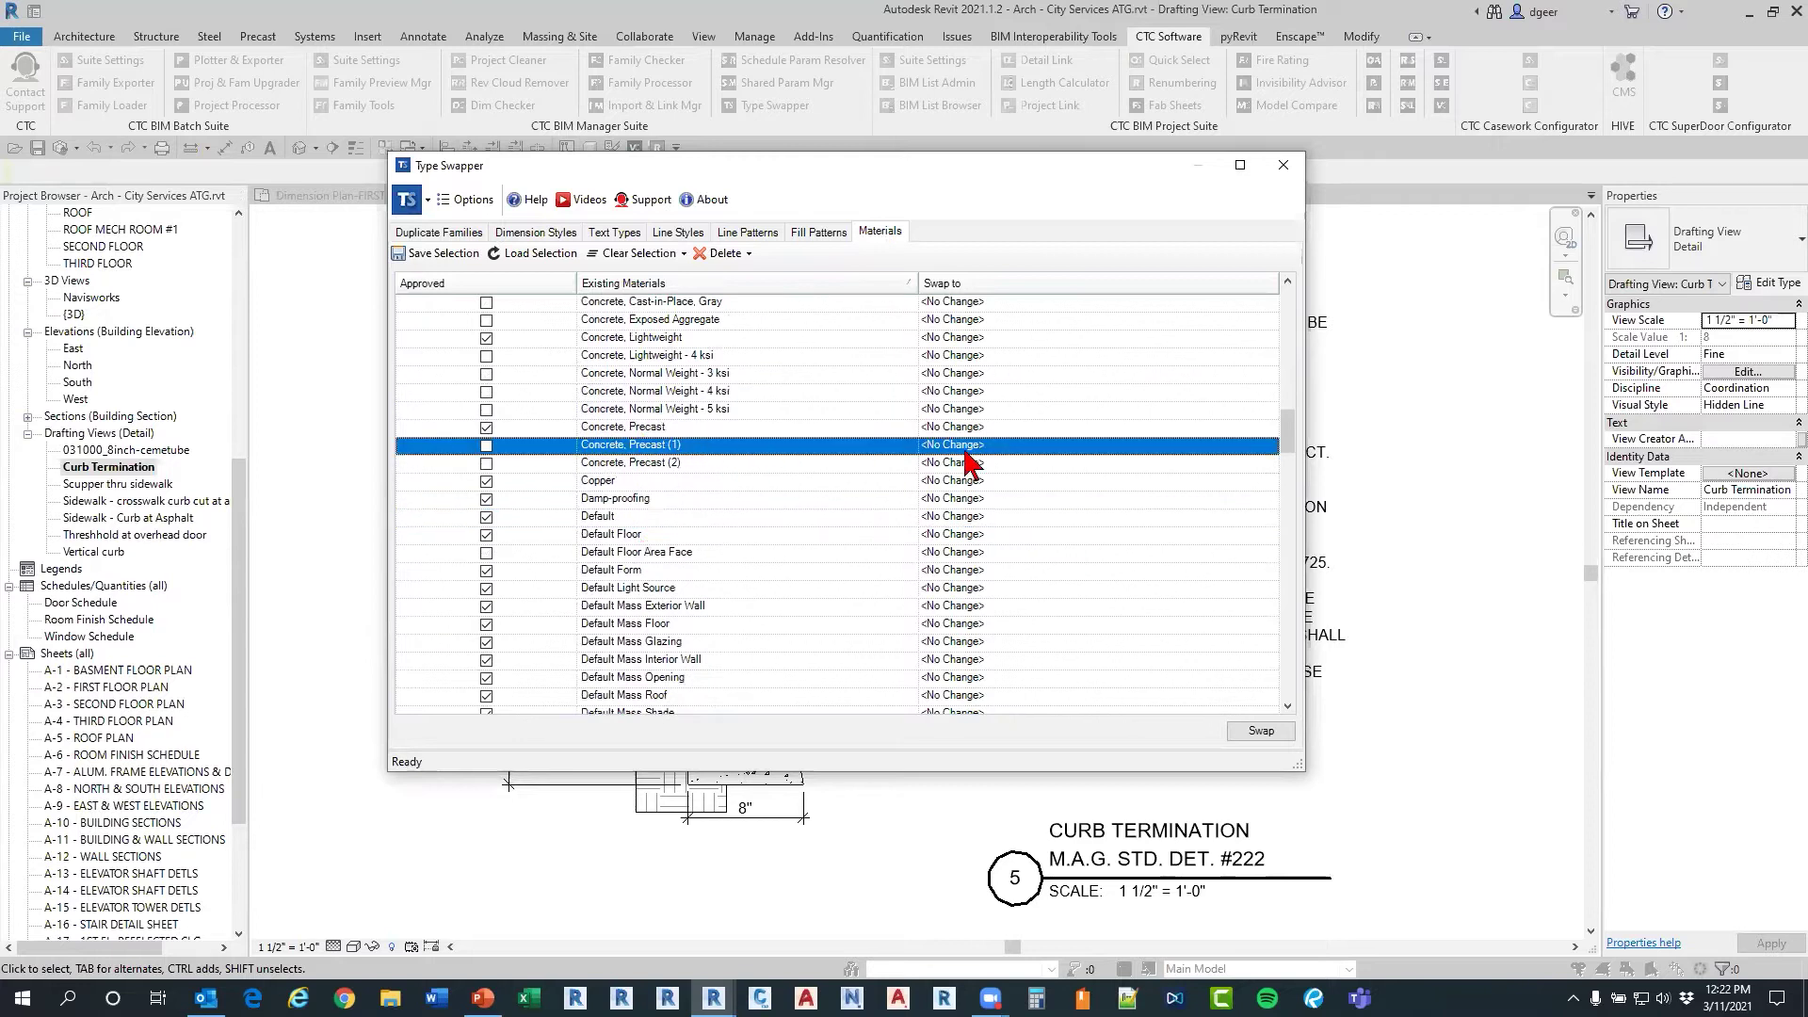
click(1271, 446)
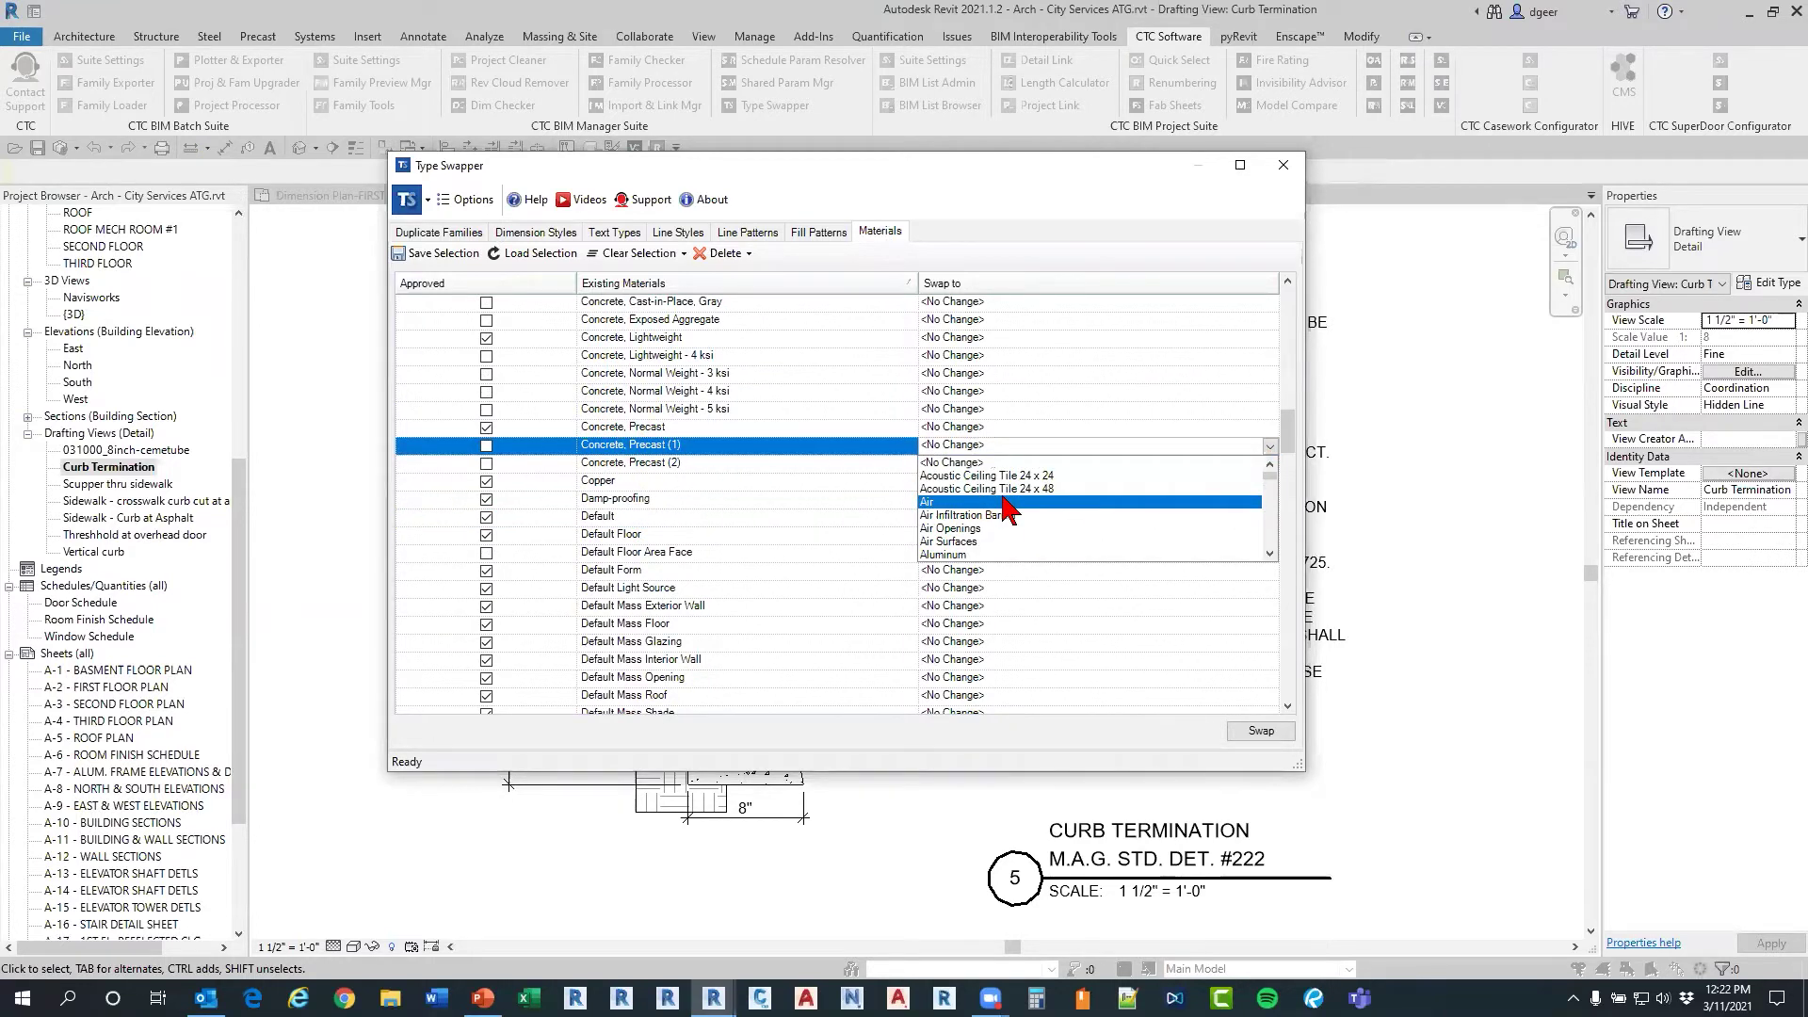
scroll(1002, 516, down, 1)
scroll(1001, 523, down, 5)
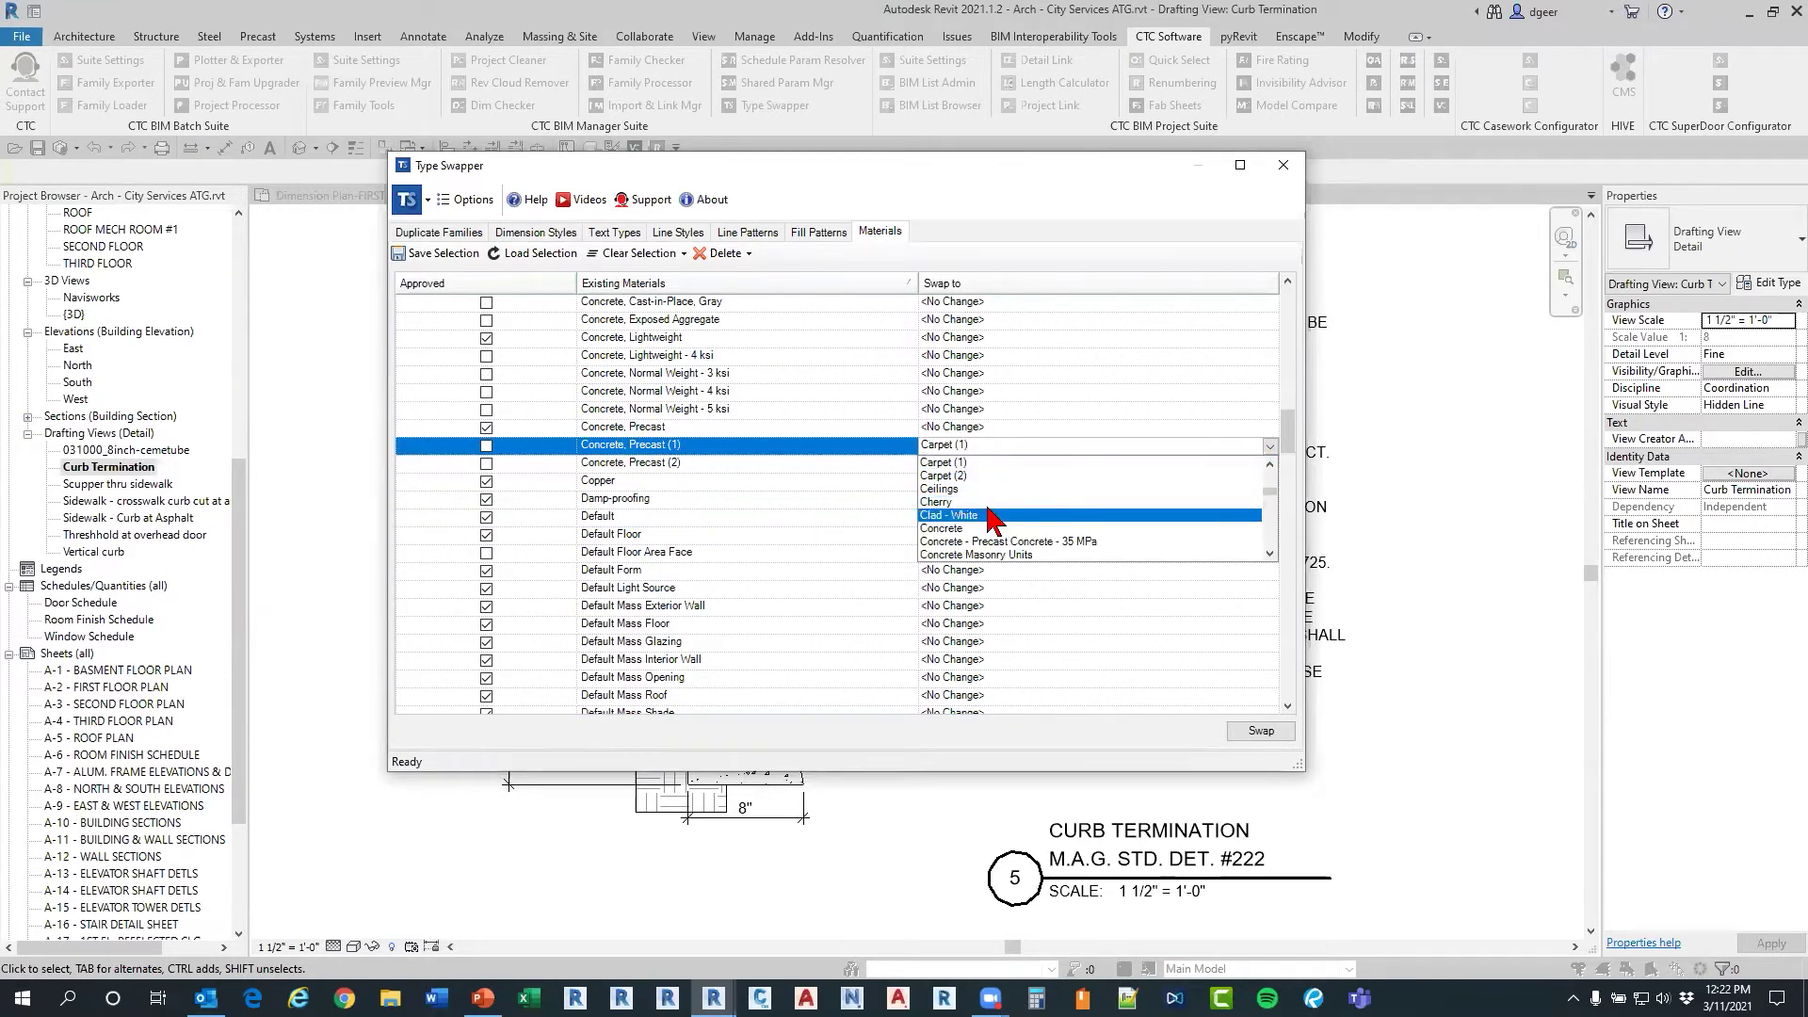
scroll(1026, 542, down, 1)
scroll(1031, 546, down, 2)
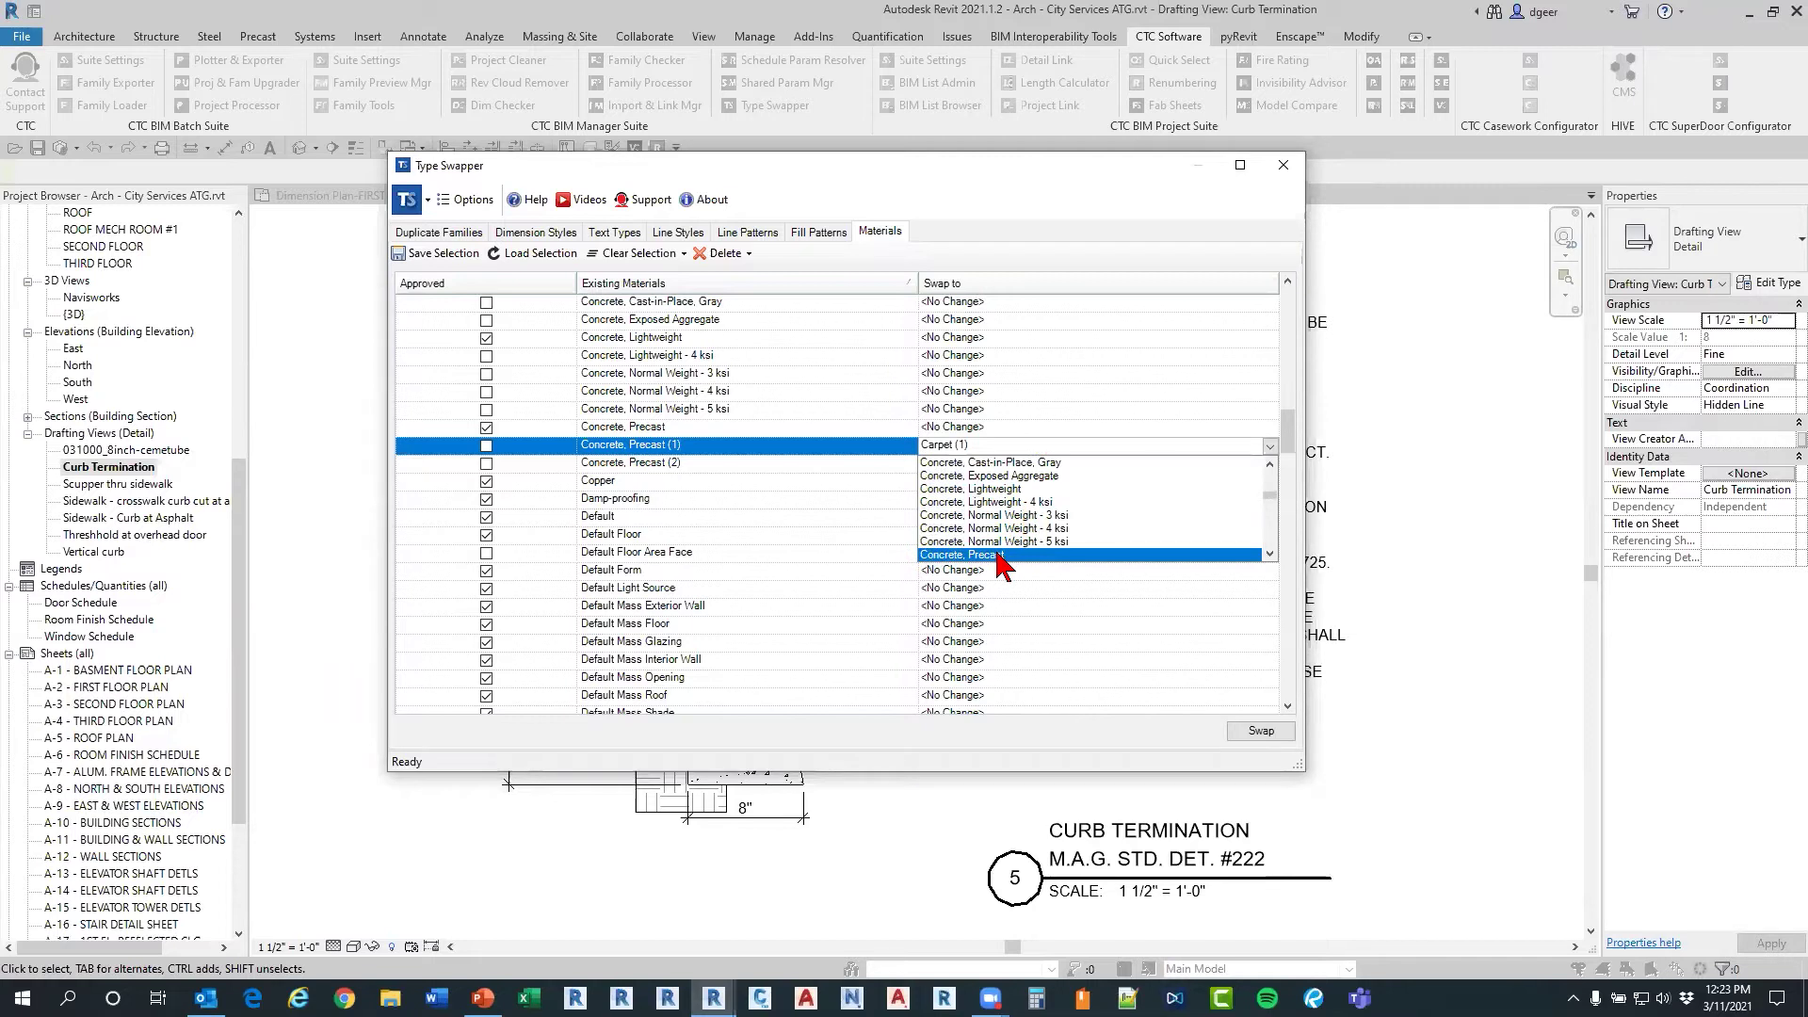
scroll(1012, 549, down, 2)
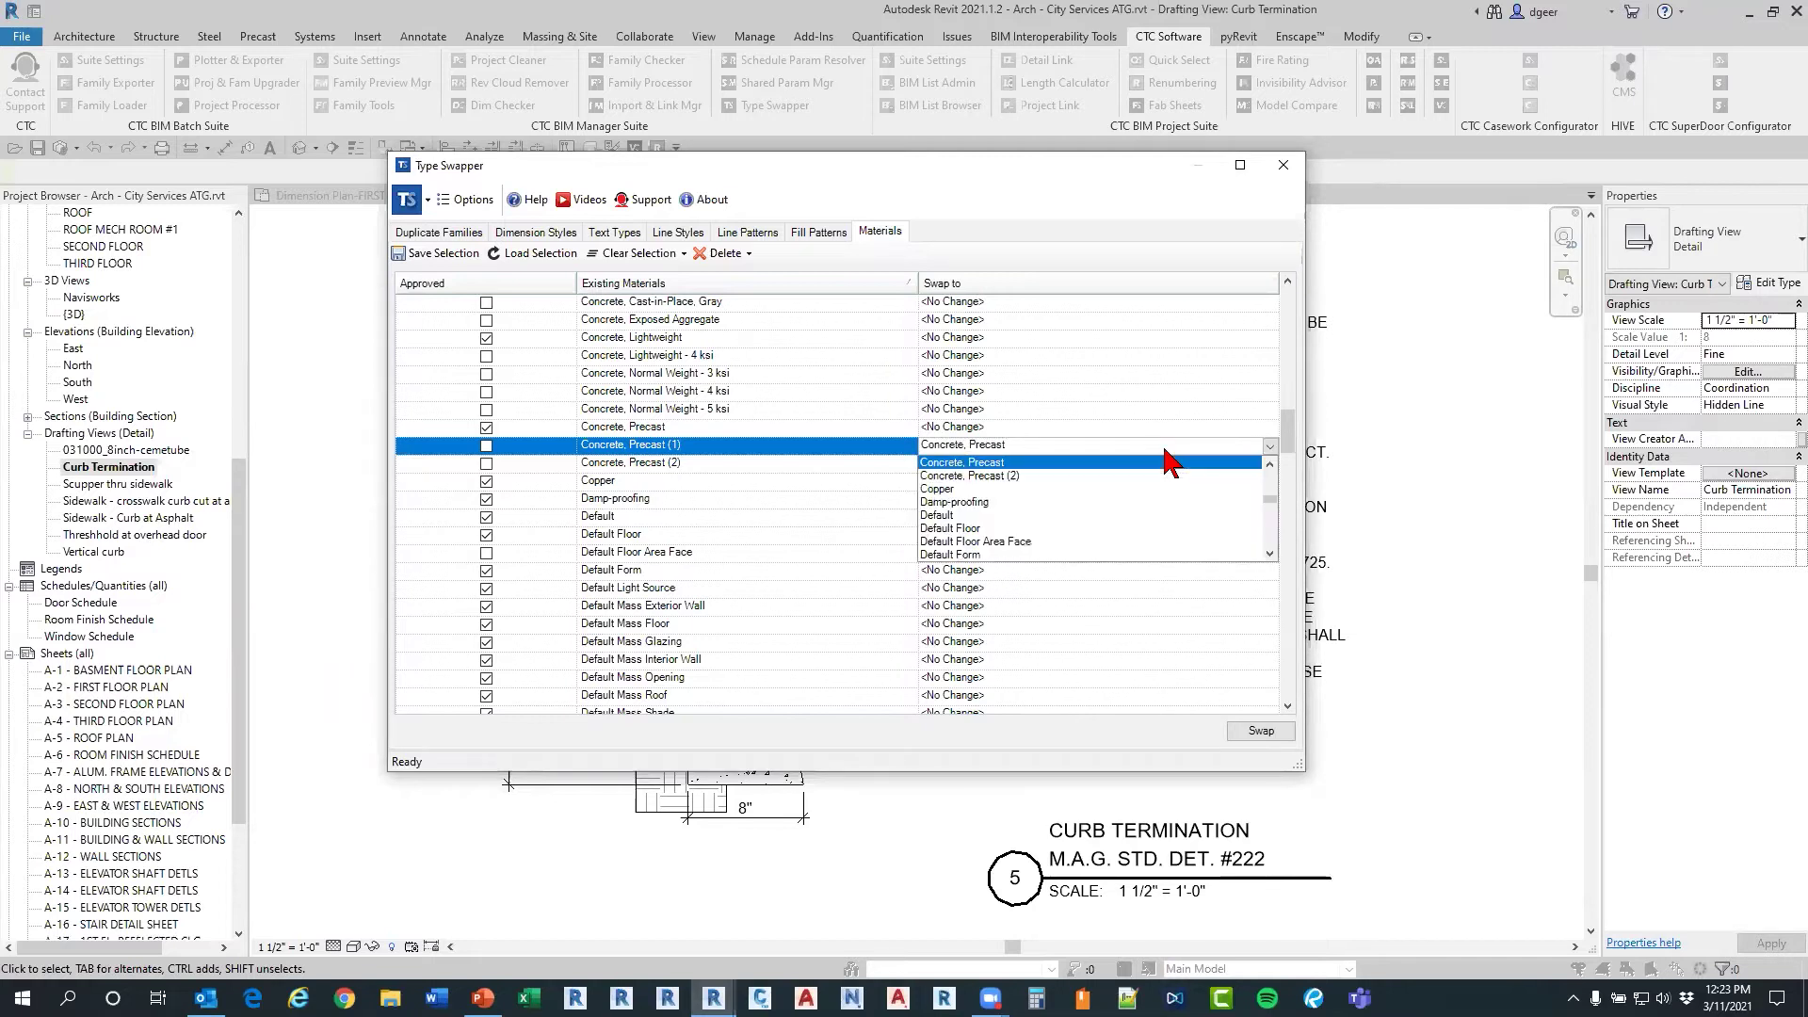
click(1064, 462)
Step: Set the material Concrete, Precast (2) to swap to Concrete, Precast as well
click(1024, 471)
click(1270, 463)
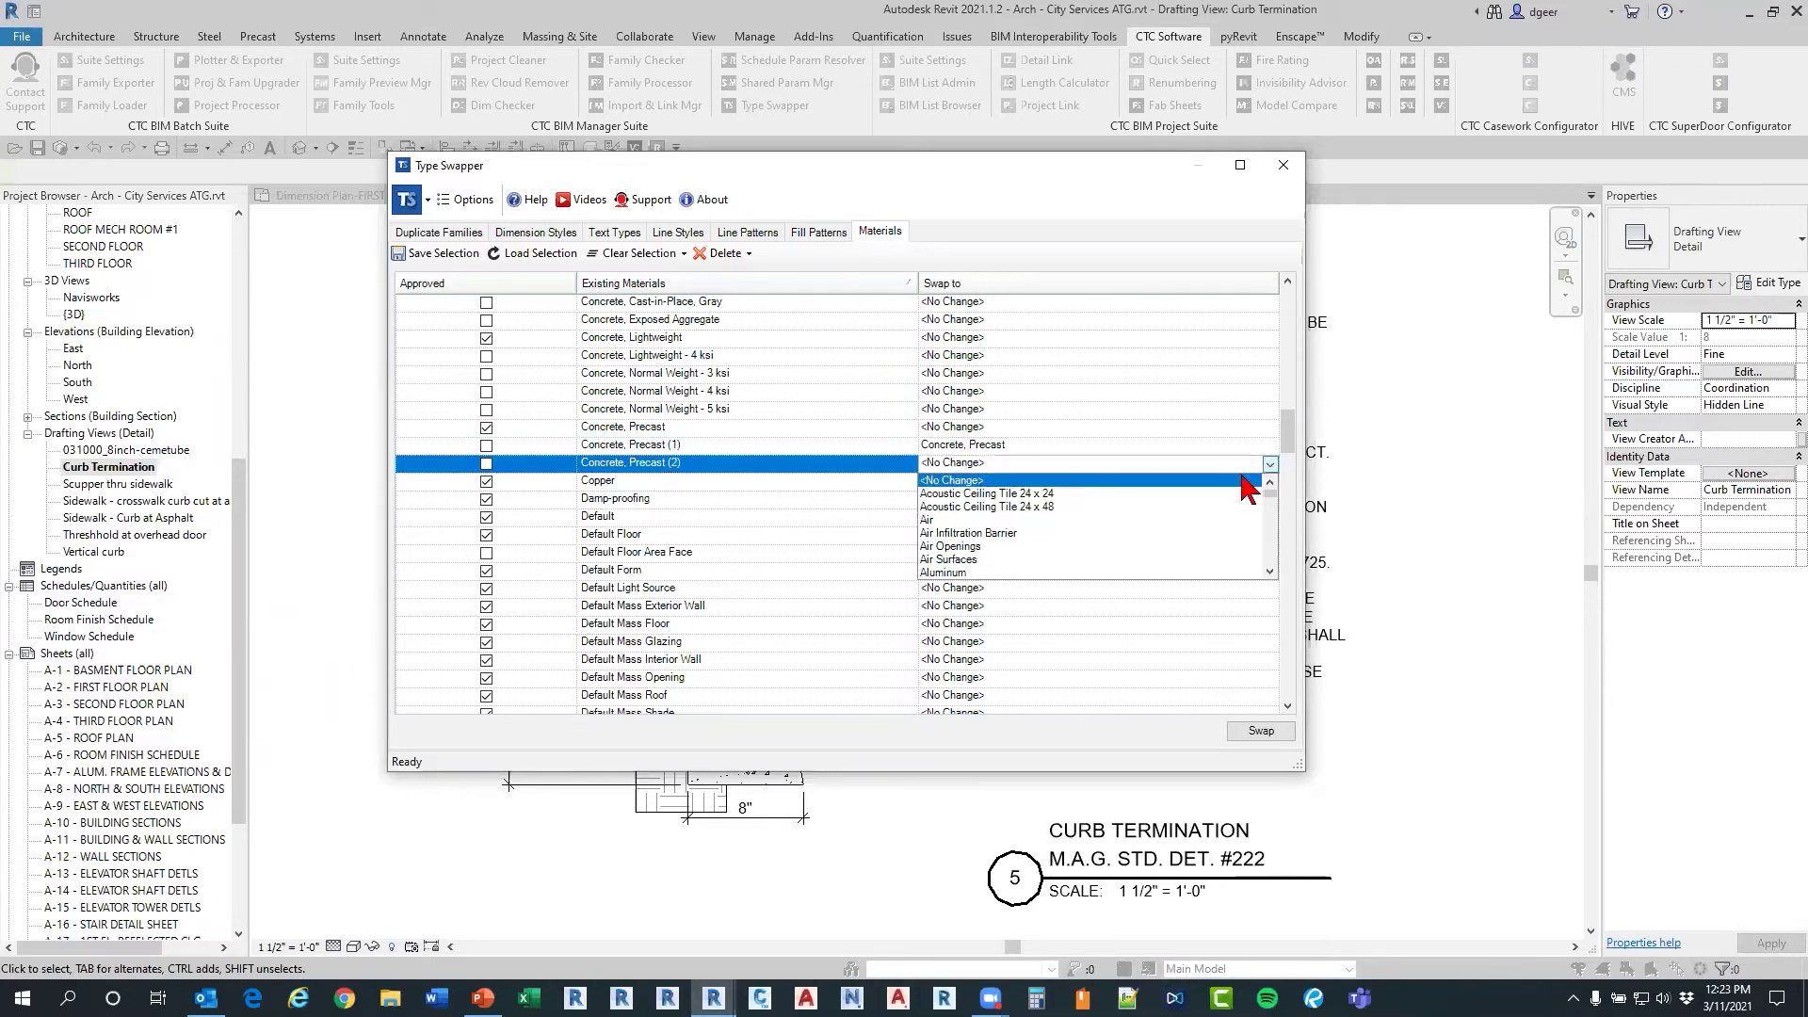
scroll(991, 527, down, 8)
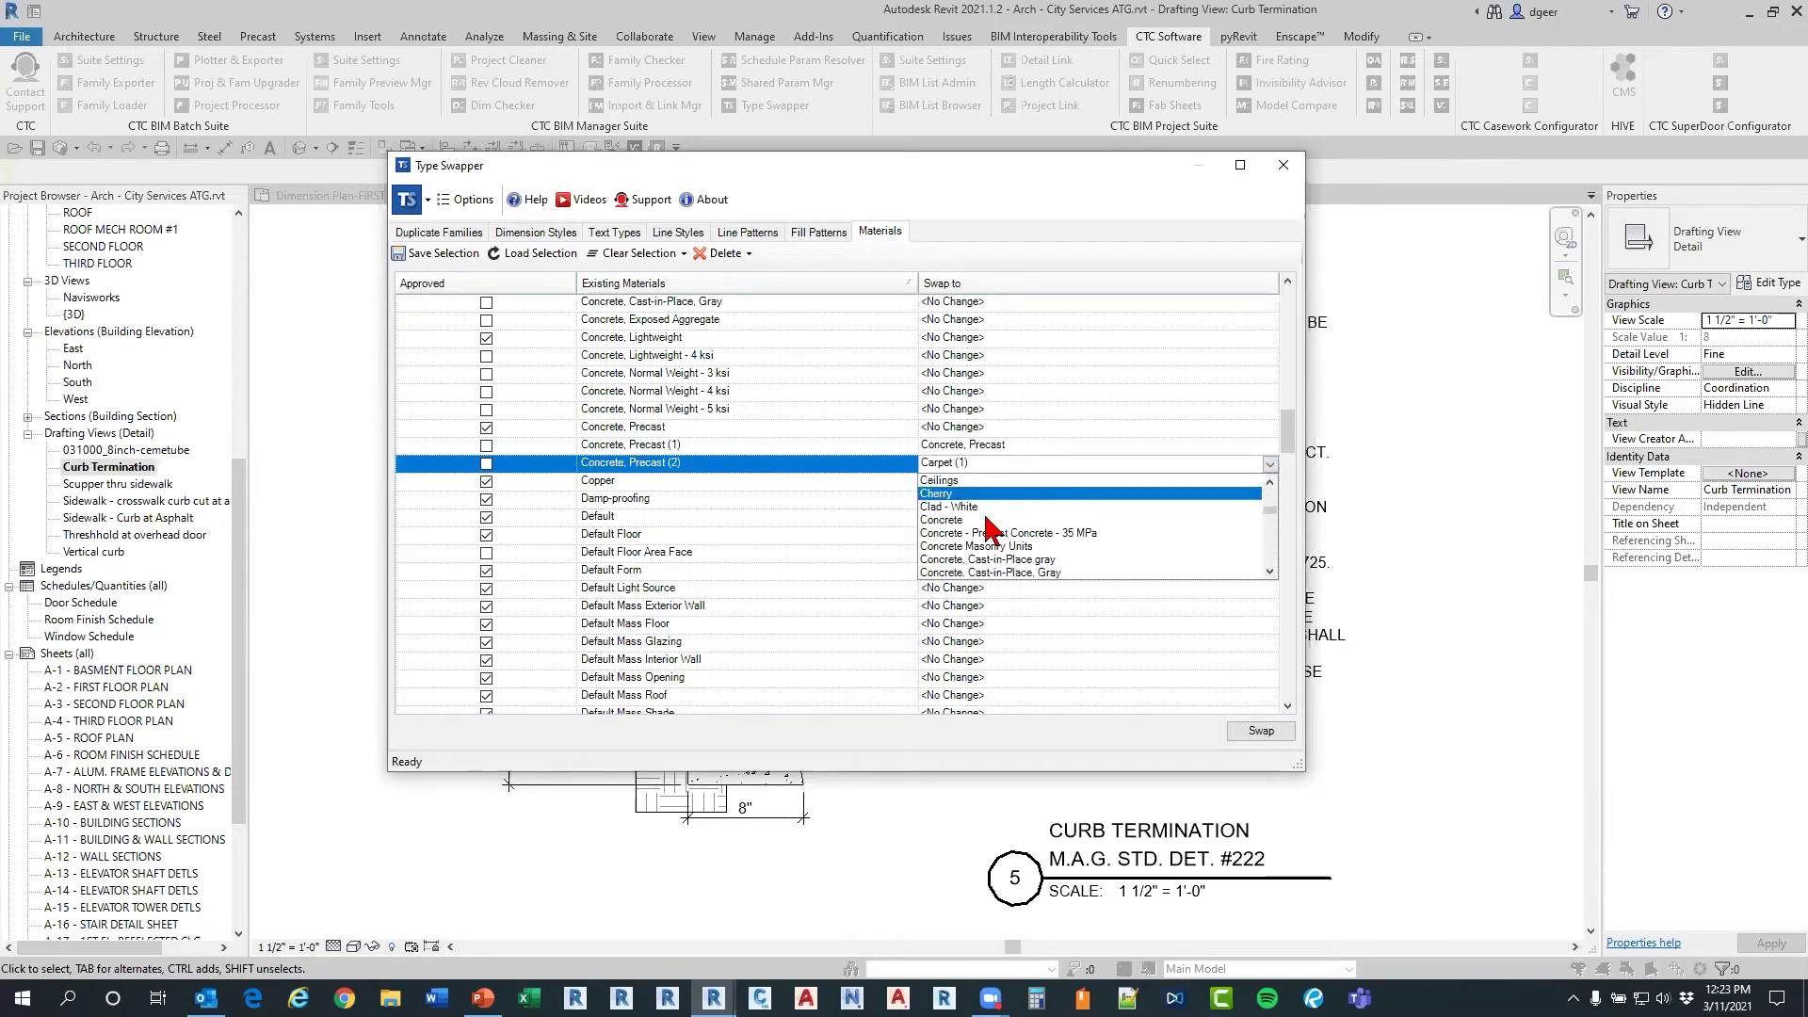
scroll(985, 544, down, 2)
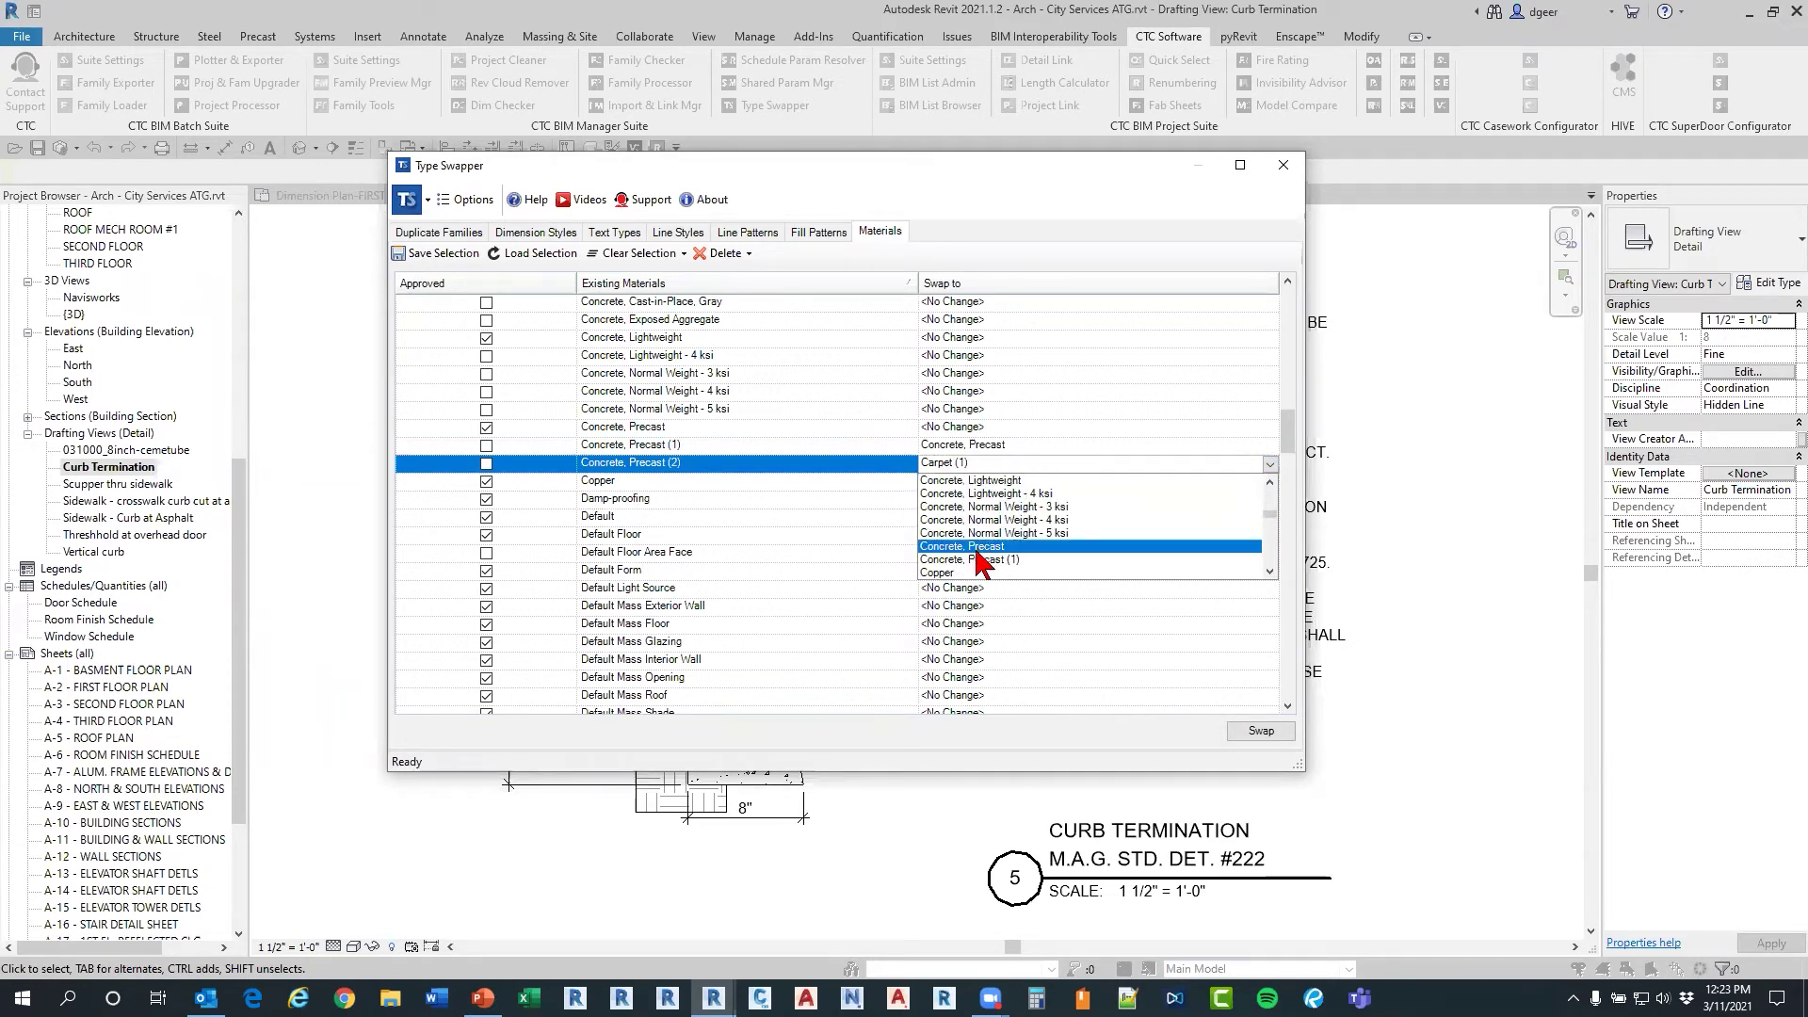
click(978, 548)
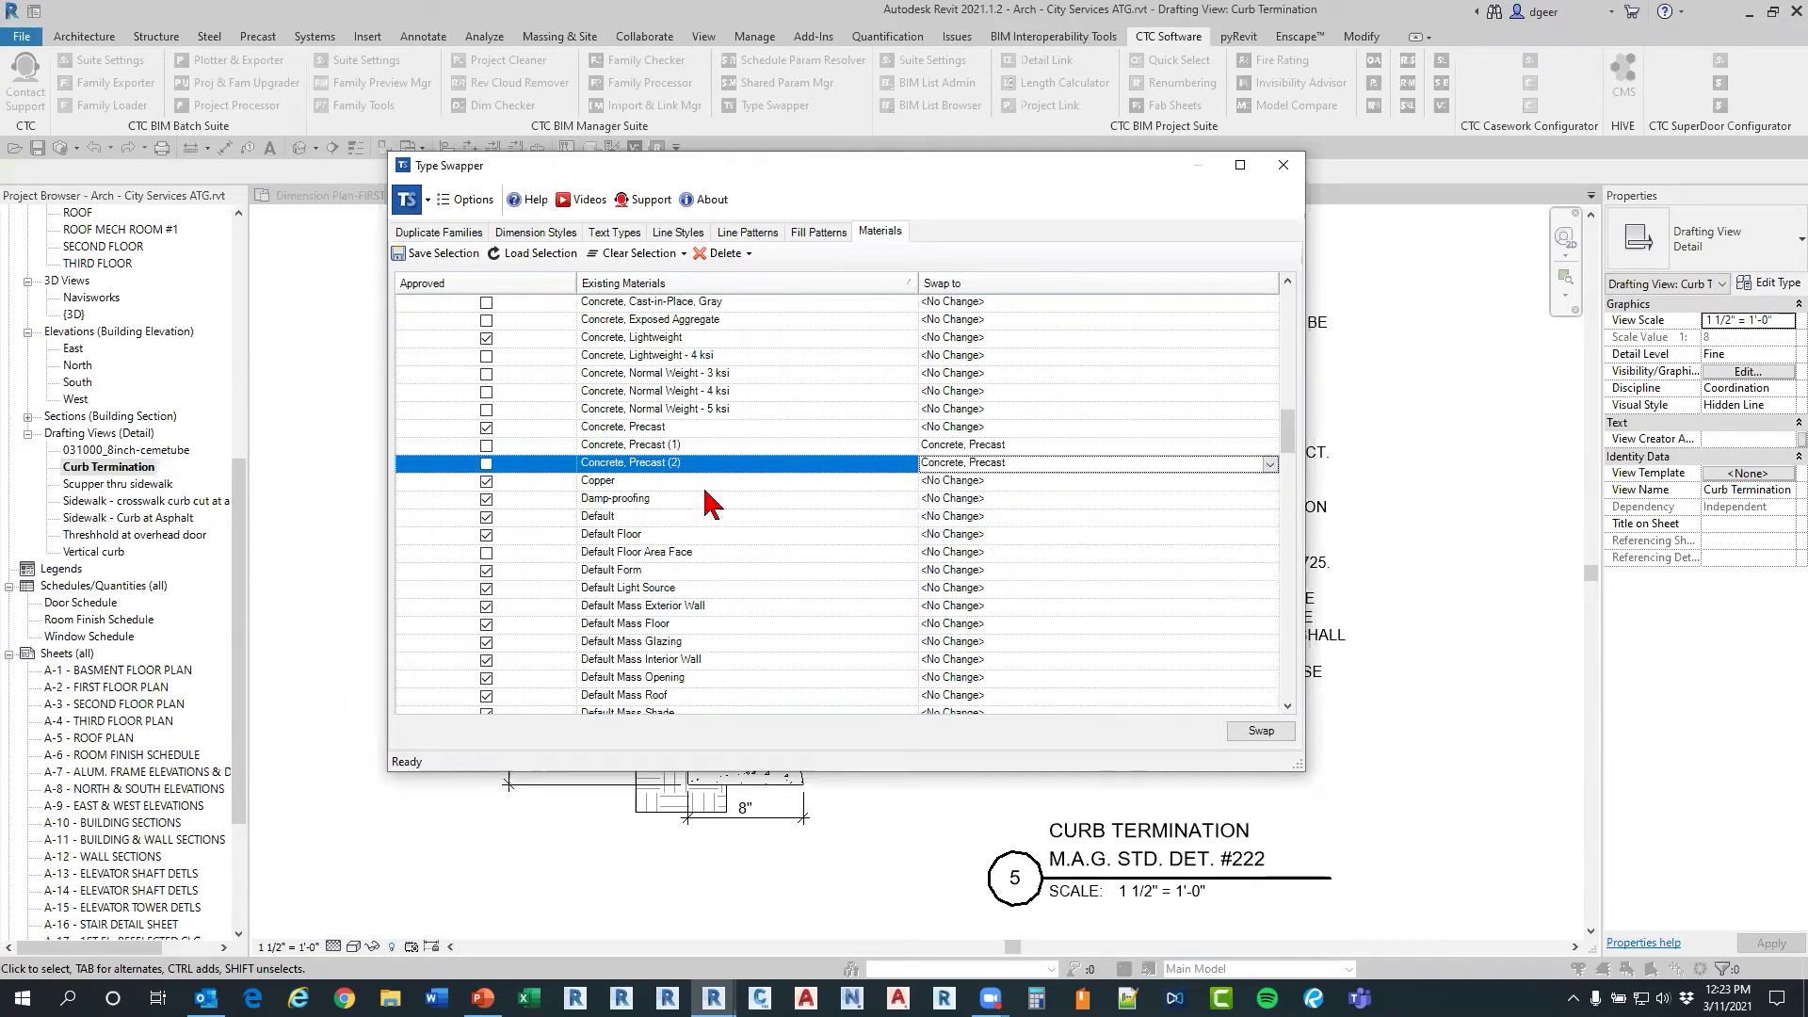
Step: Try to run the precast concrete material swap, dismiss the event report, recheck Concrete, Precast (1), and close Type Swapper
click(1261, 732)
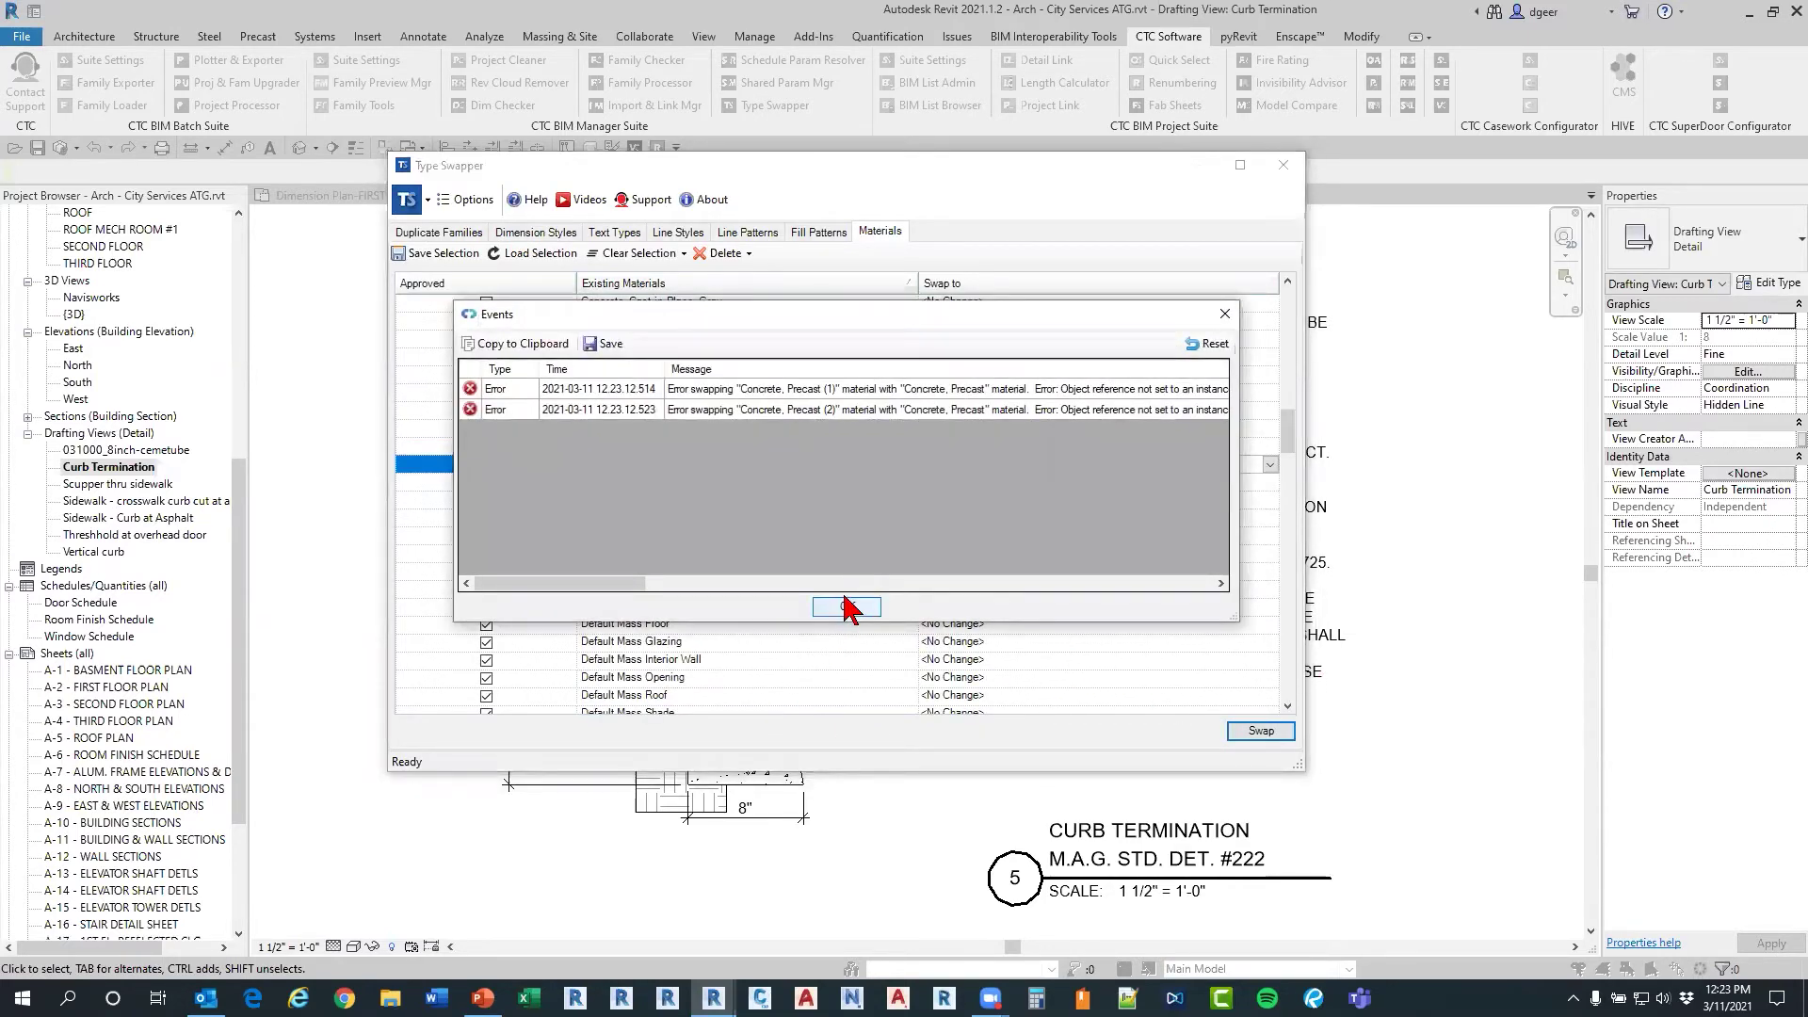
click(847, 607)
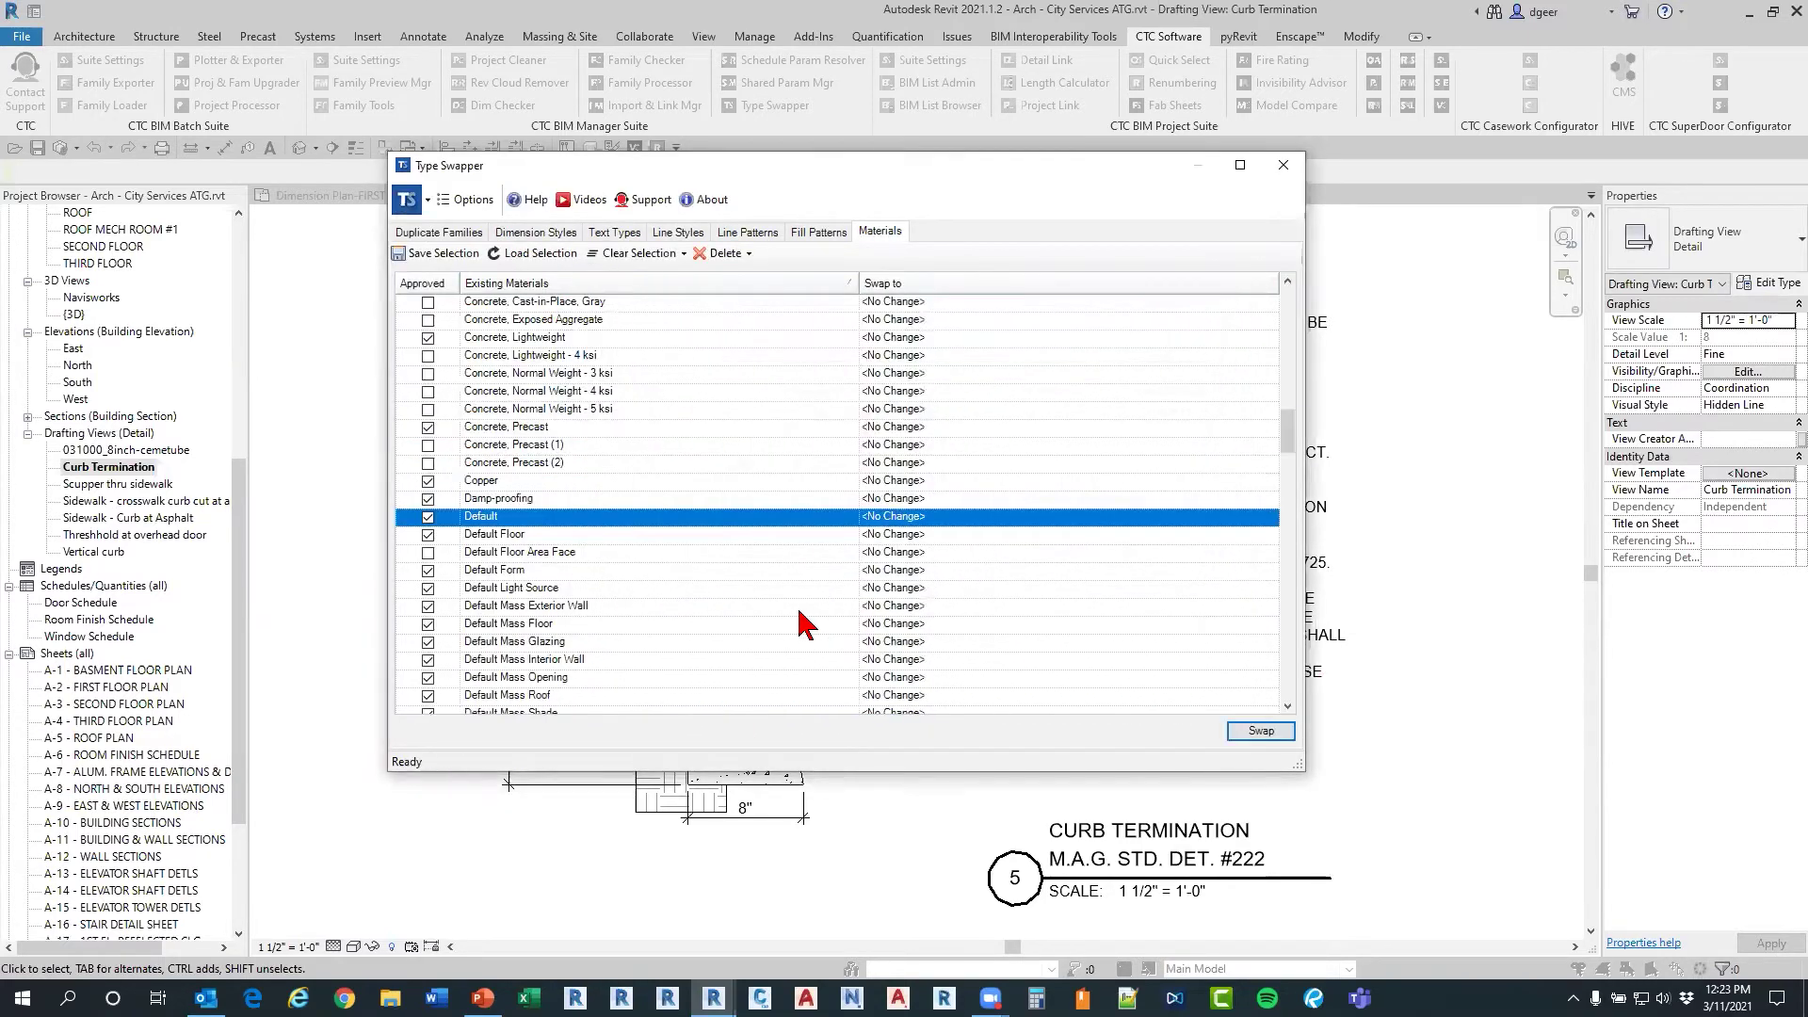
click(540, 446)
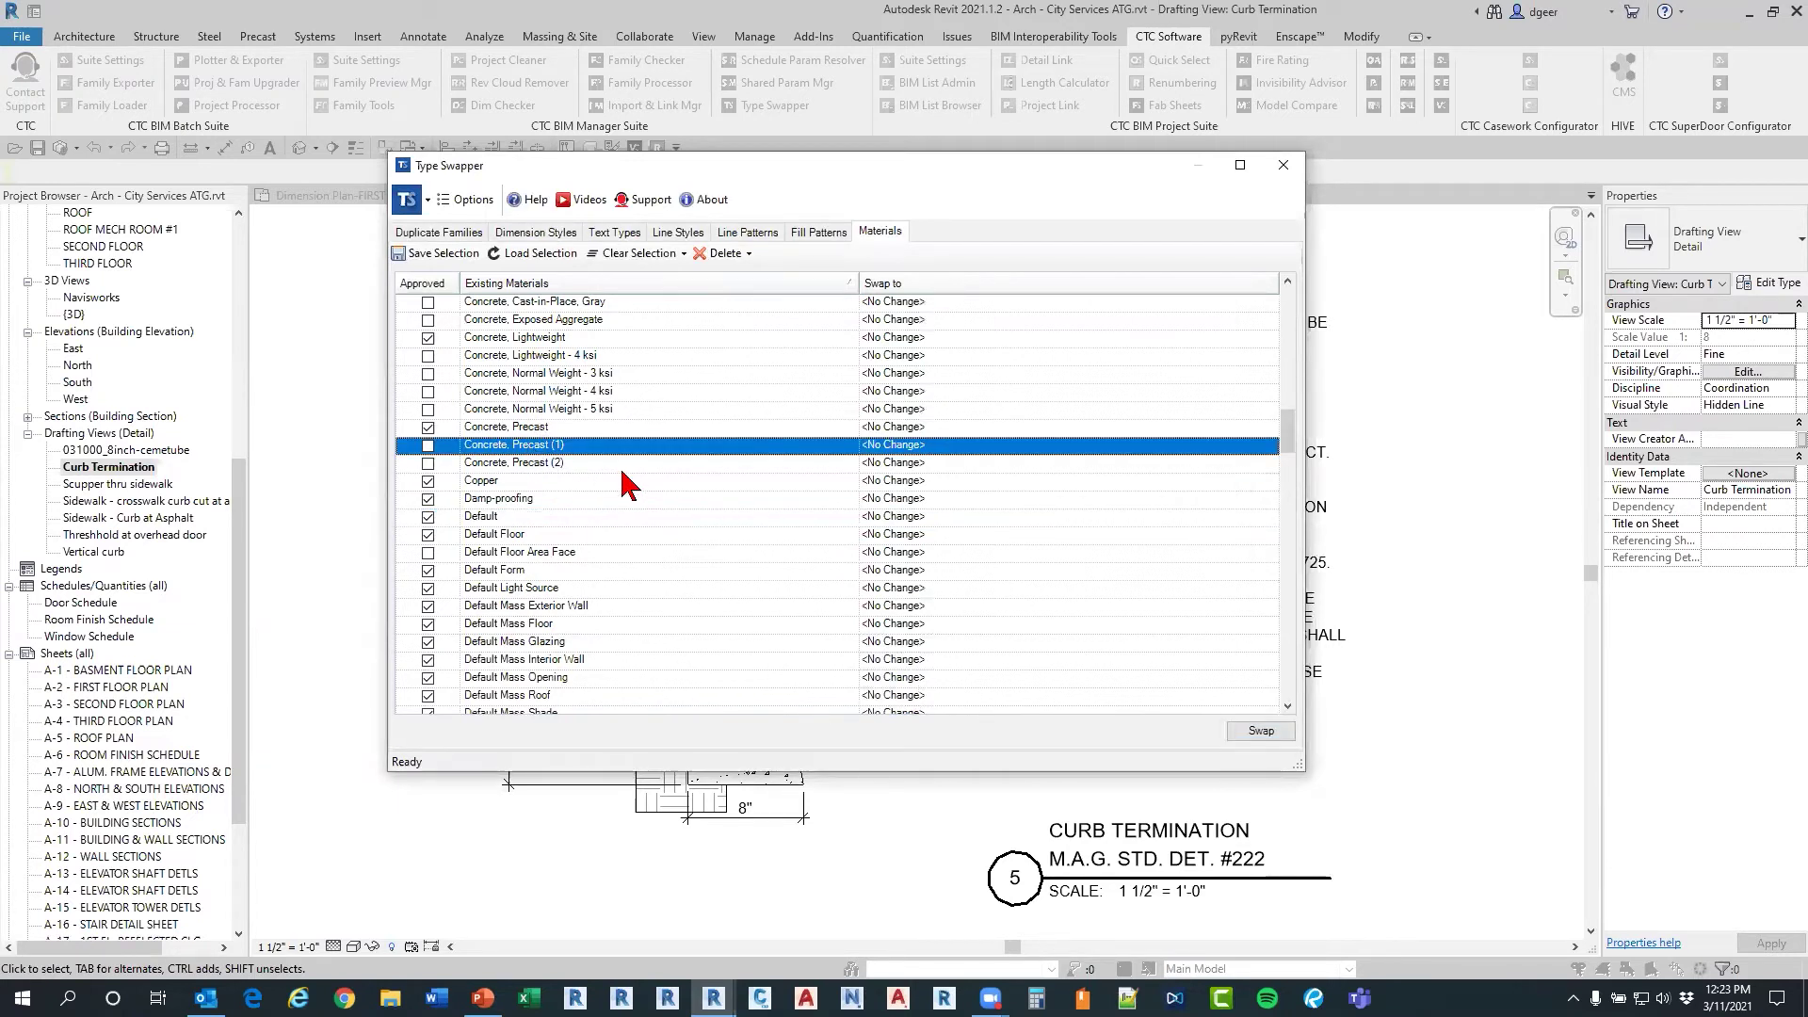
click(1010, 449)
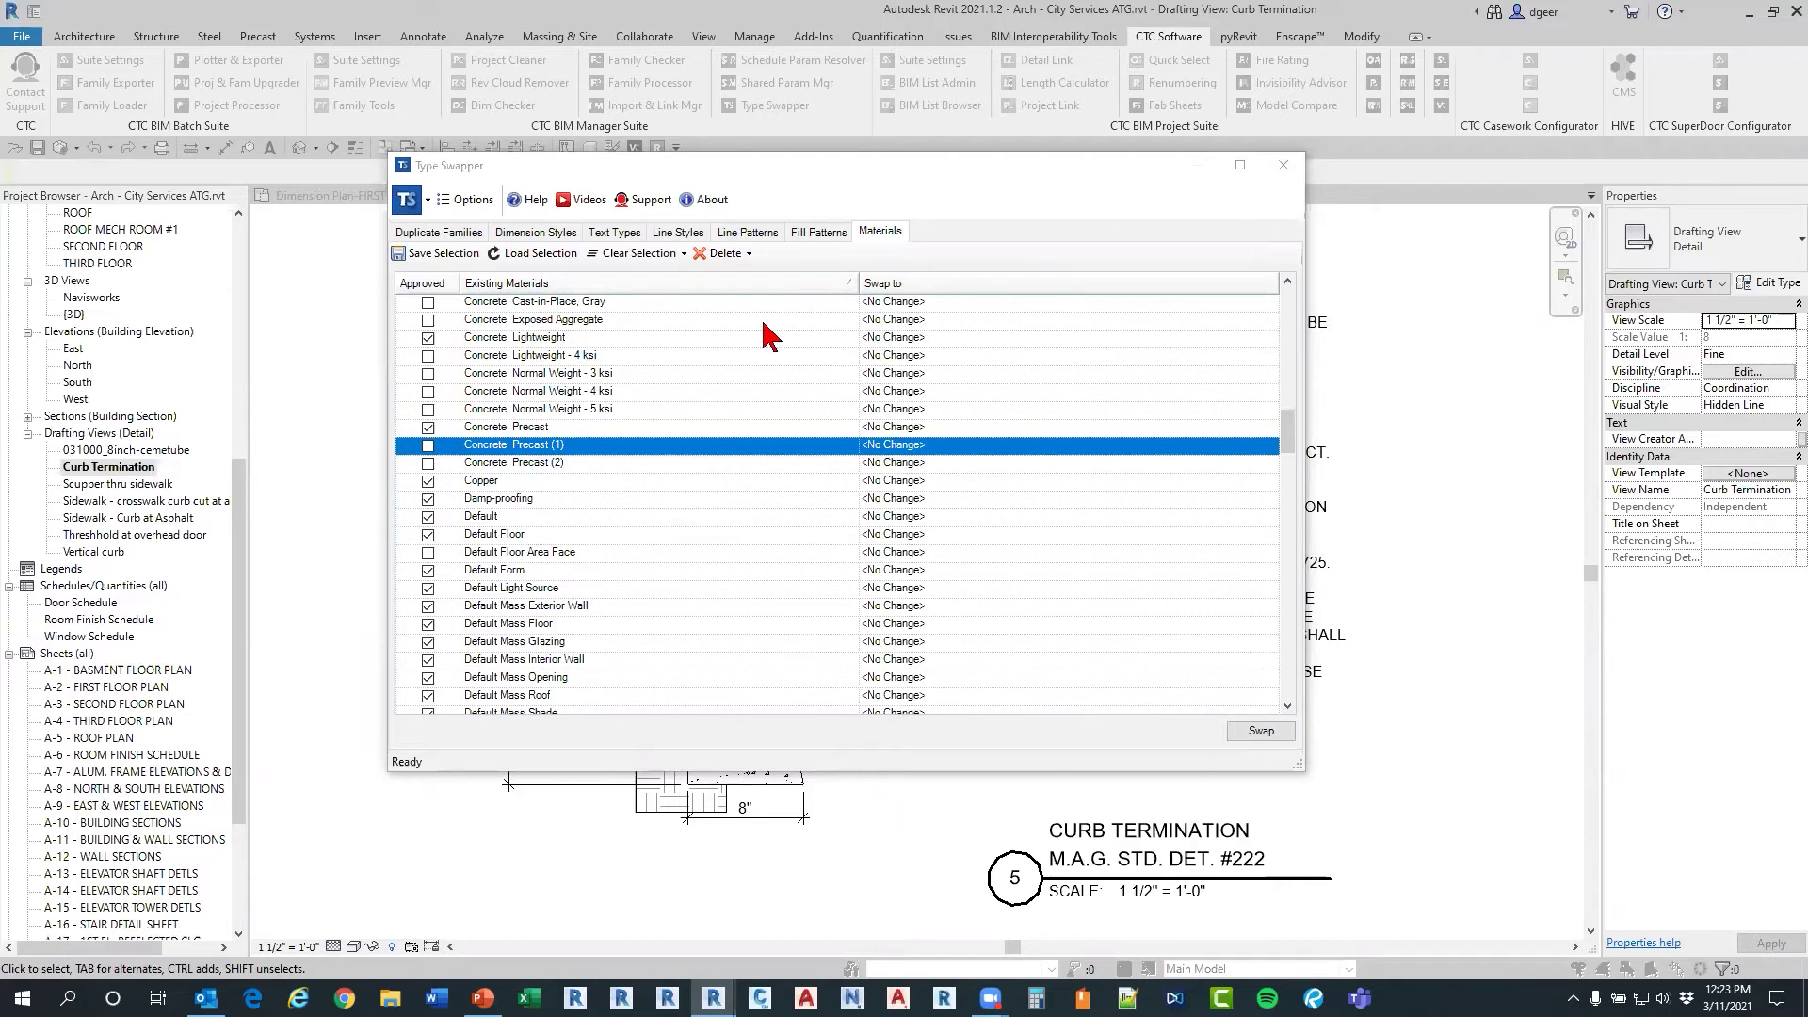
click(1284, 168)
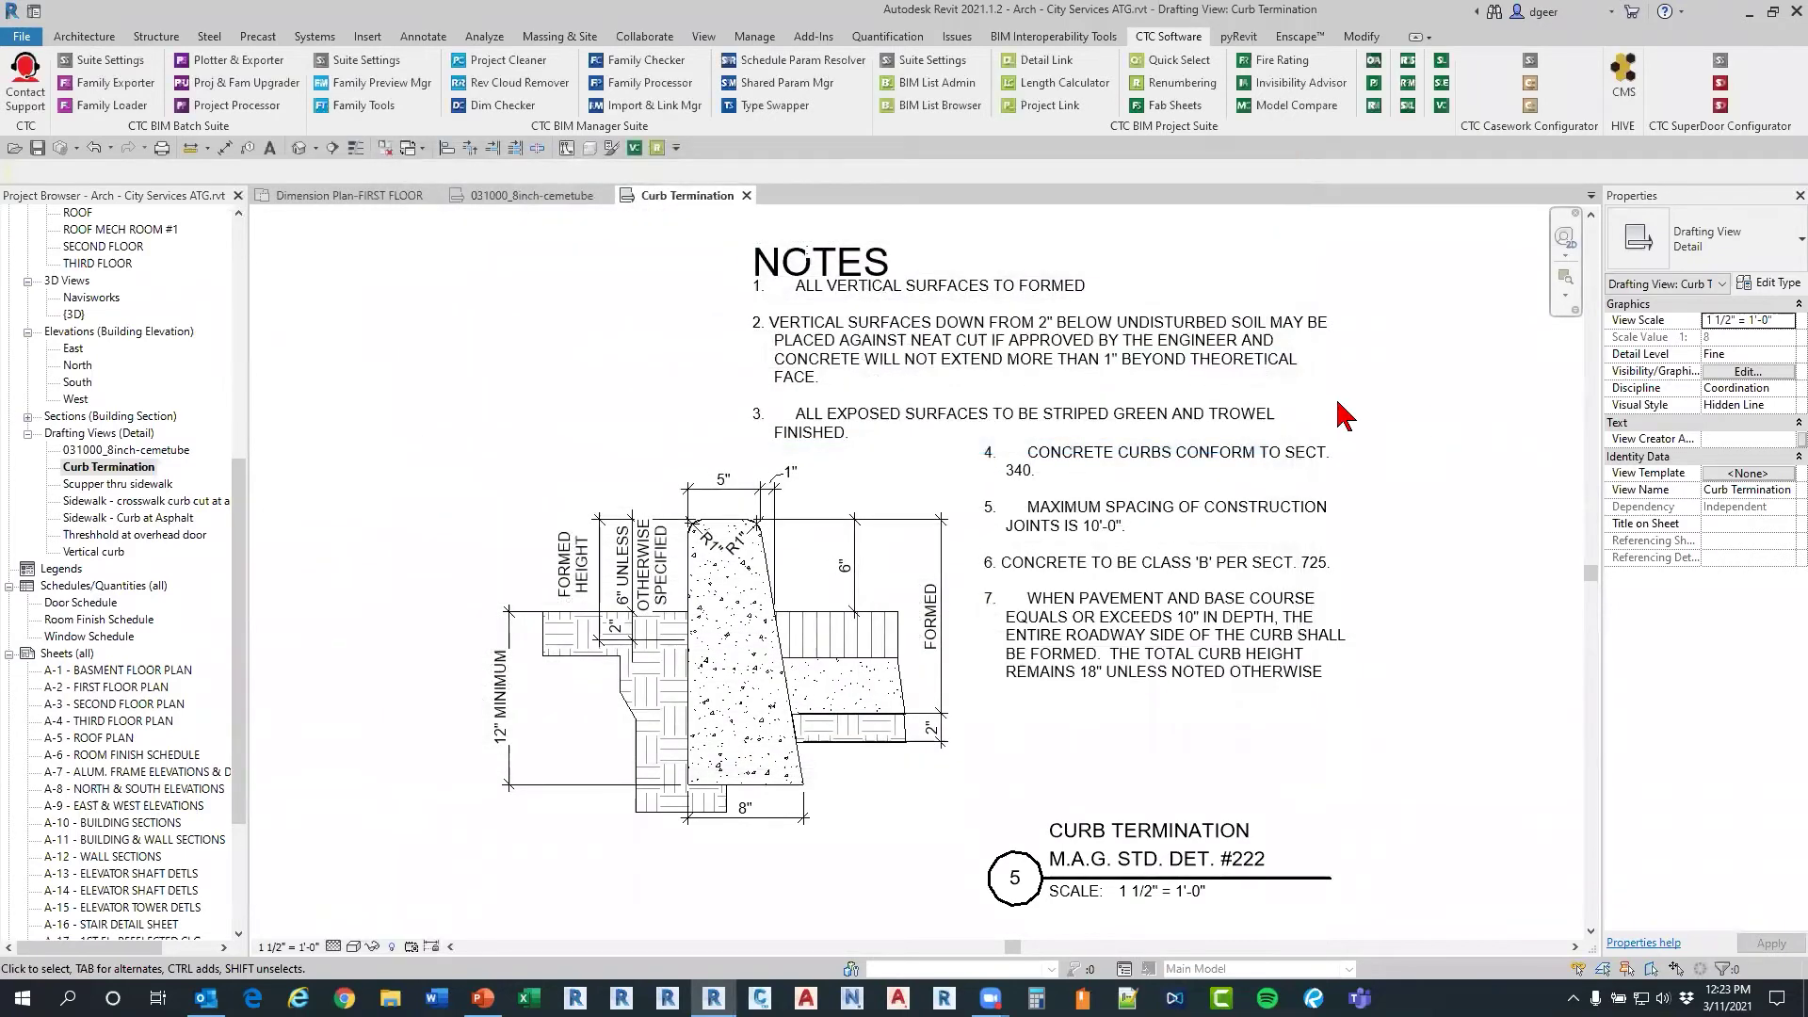
Step: Switch to the Dimension Plan-FIRST FLOOR view and open Dimension Checker over it
click(344, 195)
scroll(603, 561, down, 4)
middle_drag(814, 744, 970, 589)
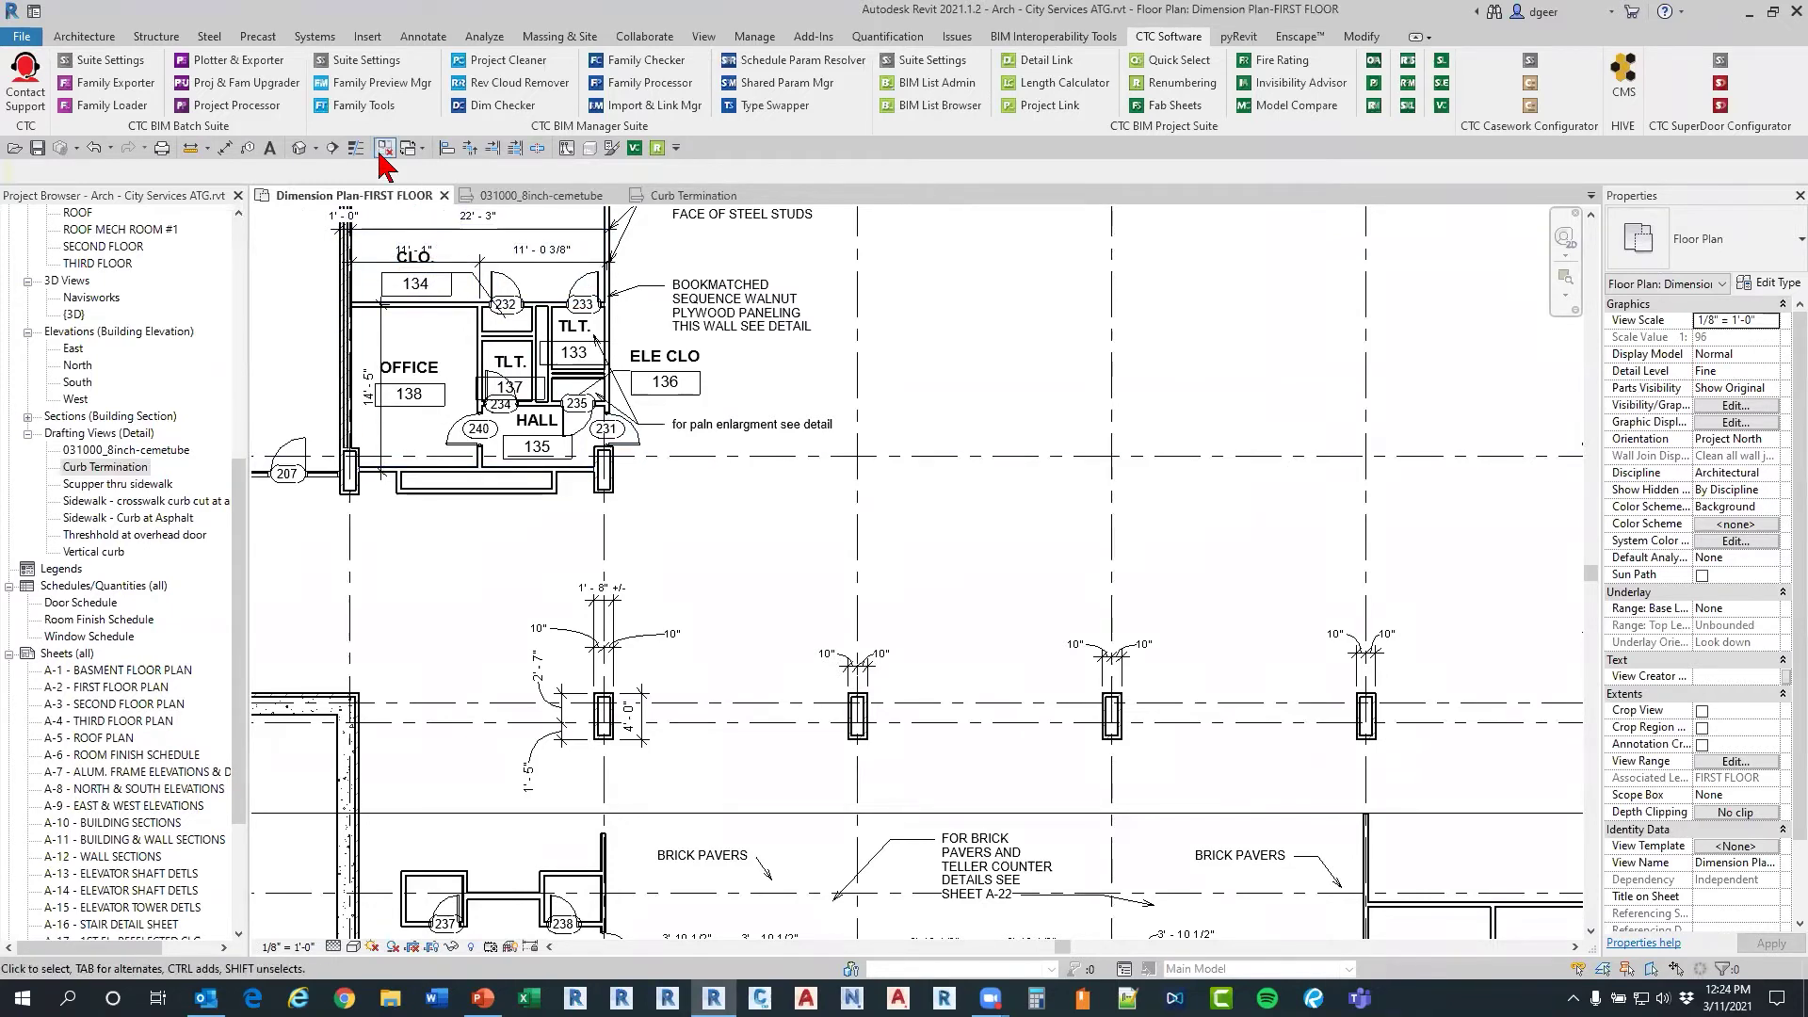
click(480, 107)
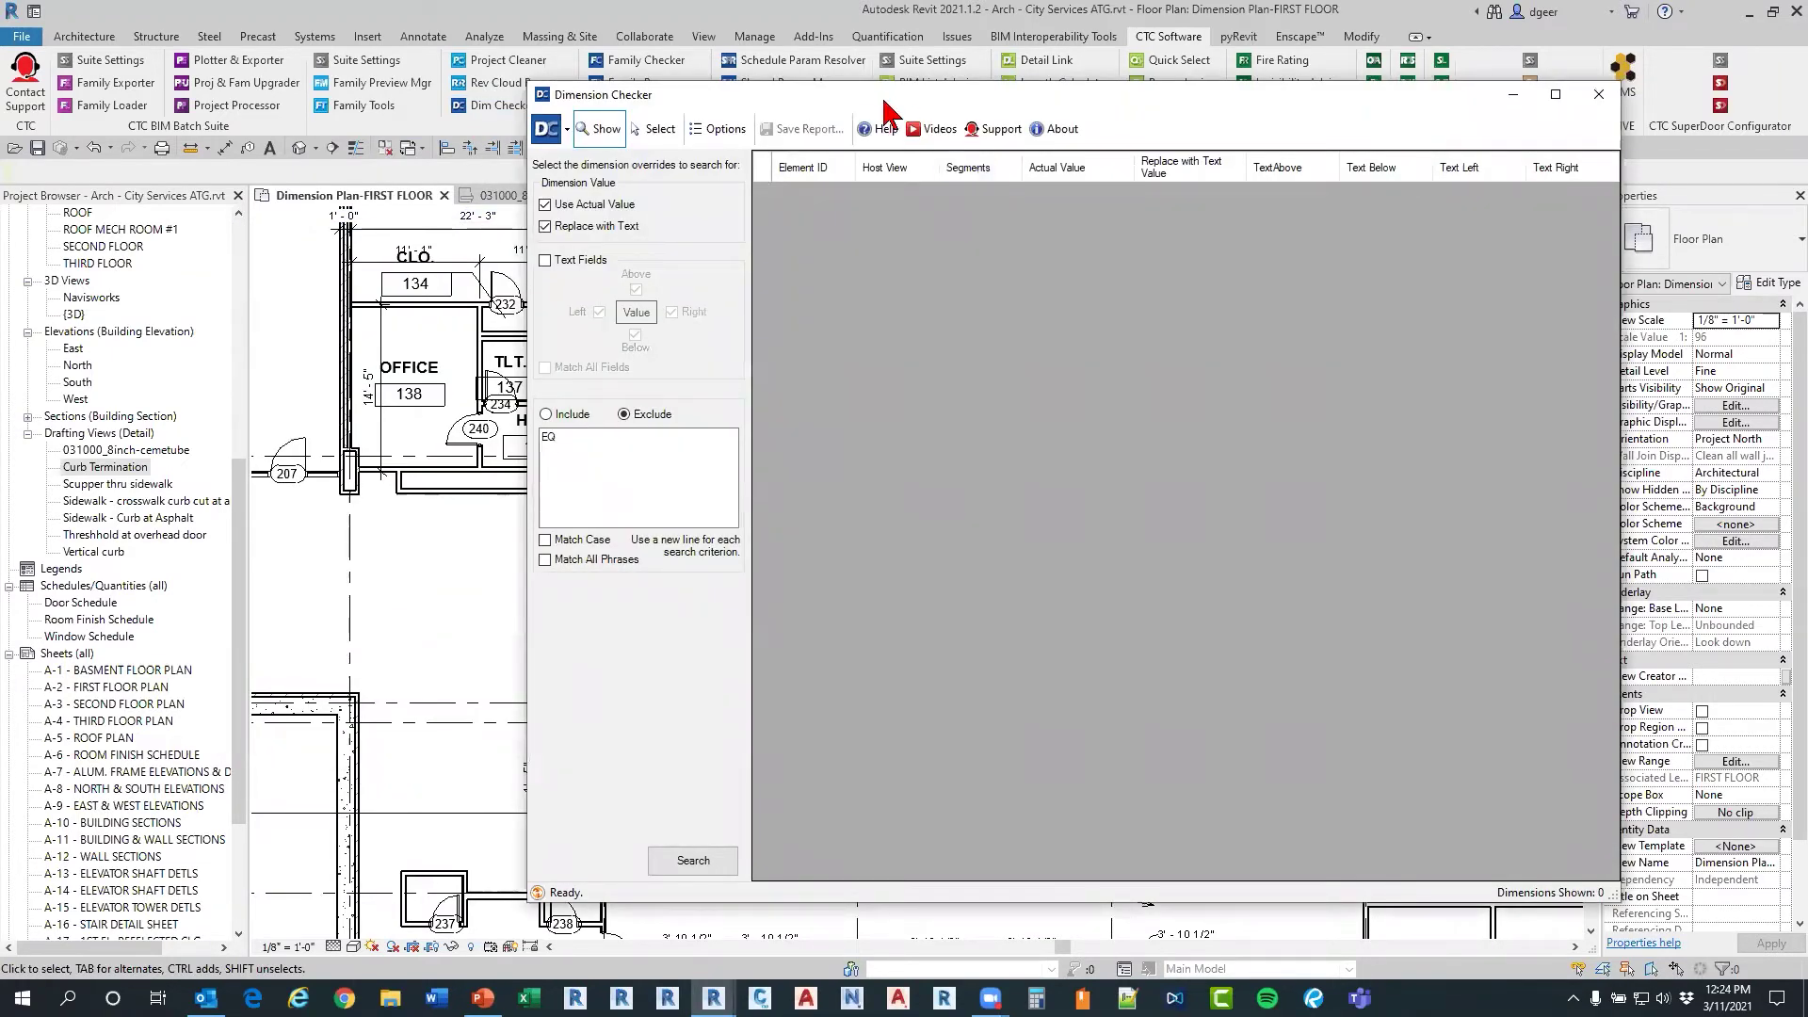
drag(897, 102, 755, 109)
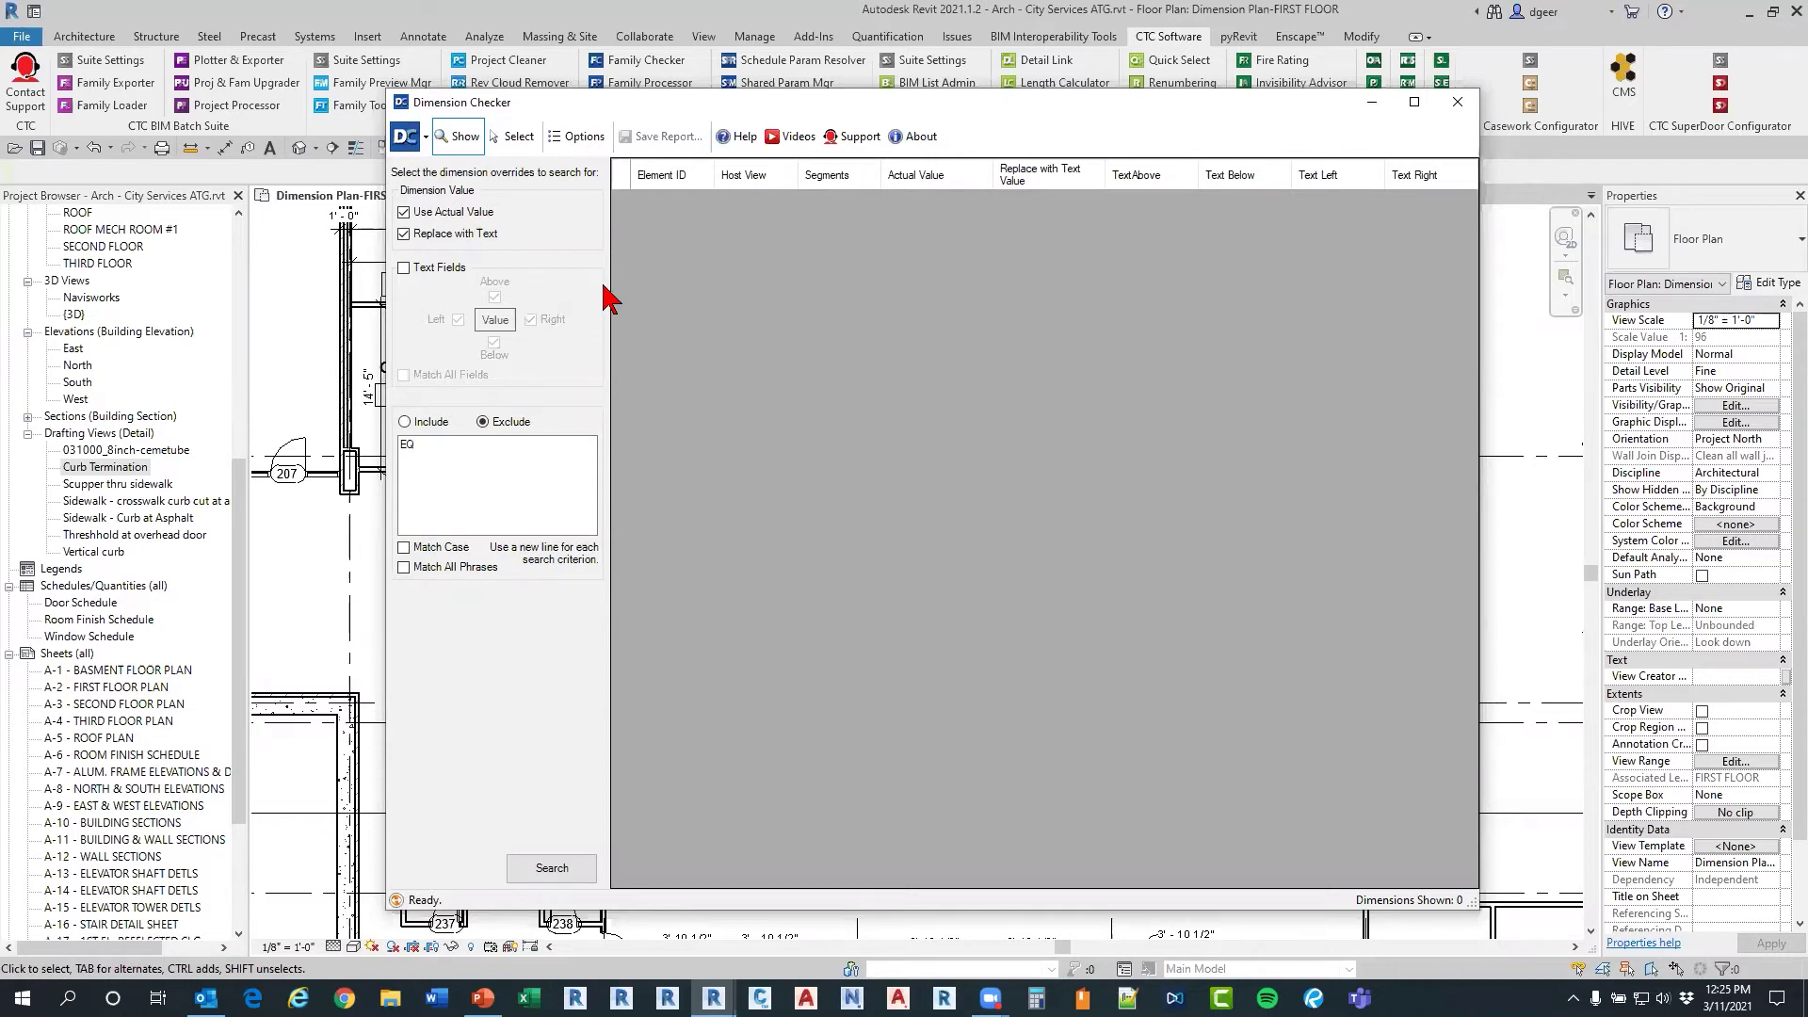
Step: Search for dimensions that use their actual value, leaving out text replacements and text fields and excluding EQ
click(460, 235)
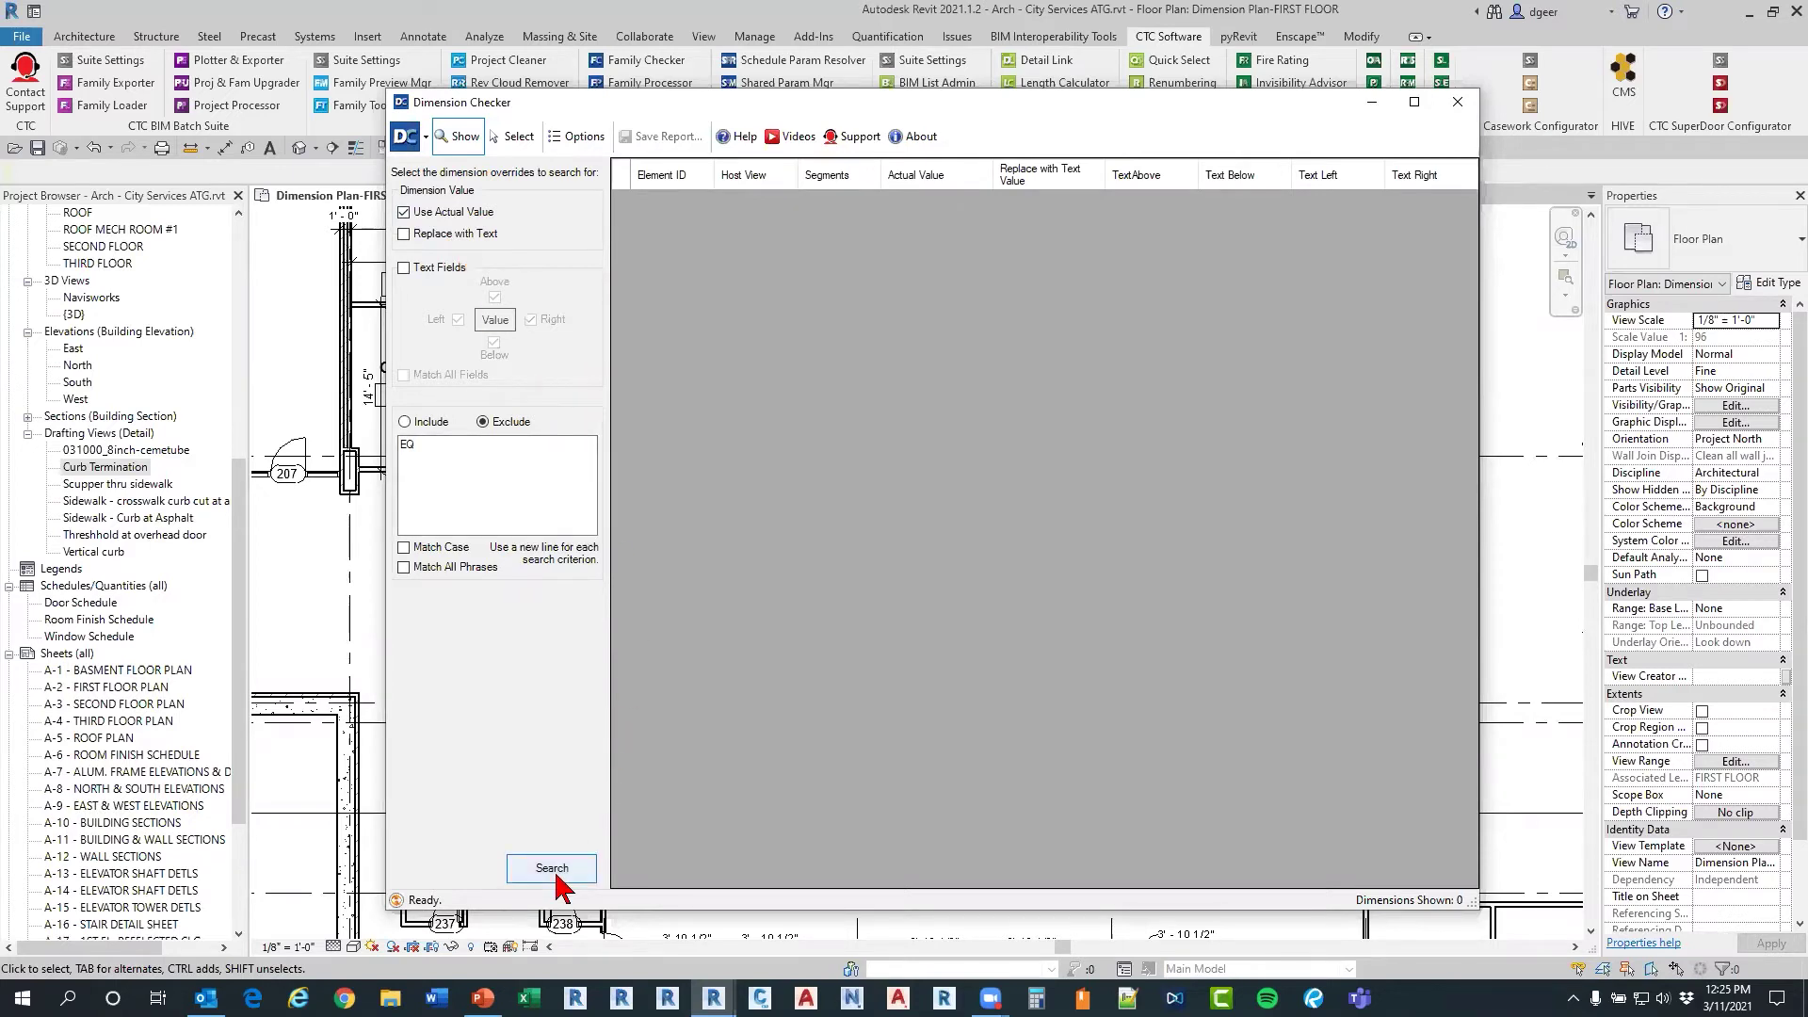
click(425, 236)
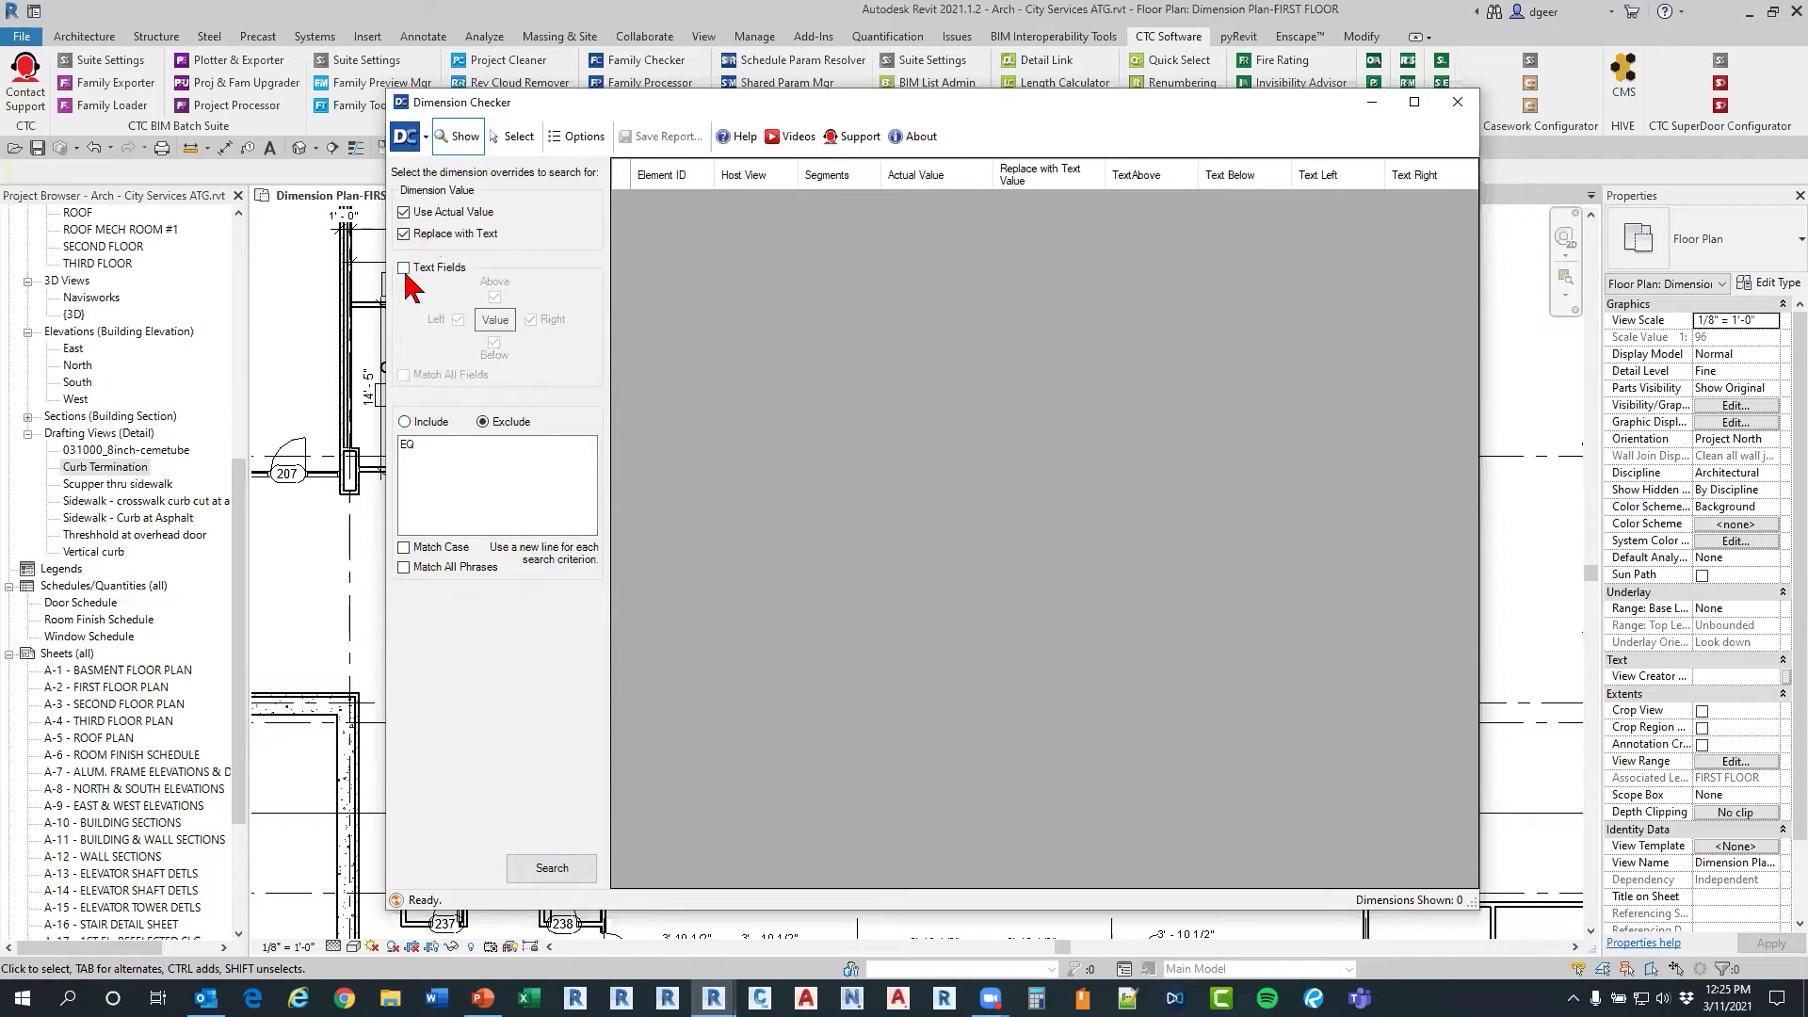
click(404, 268)
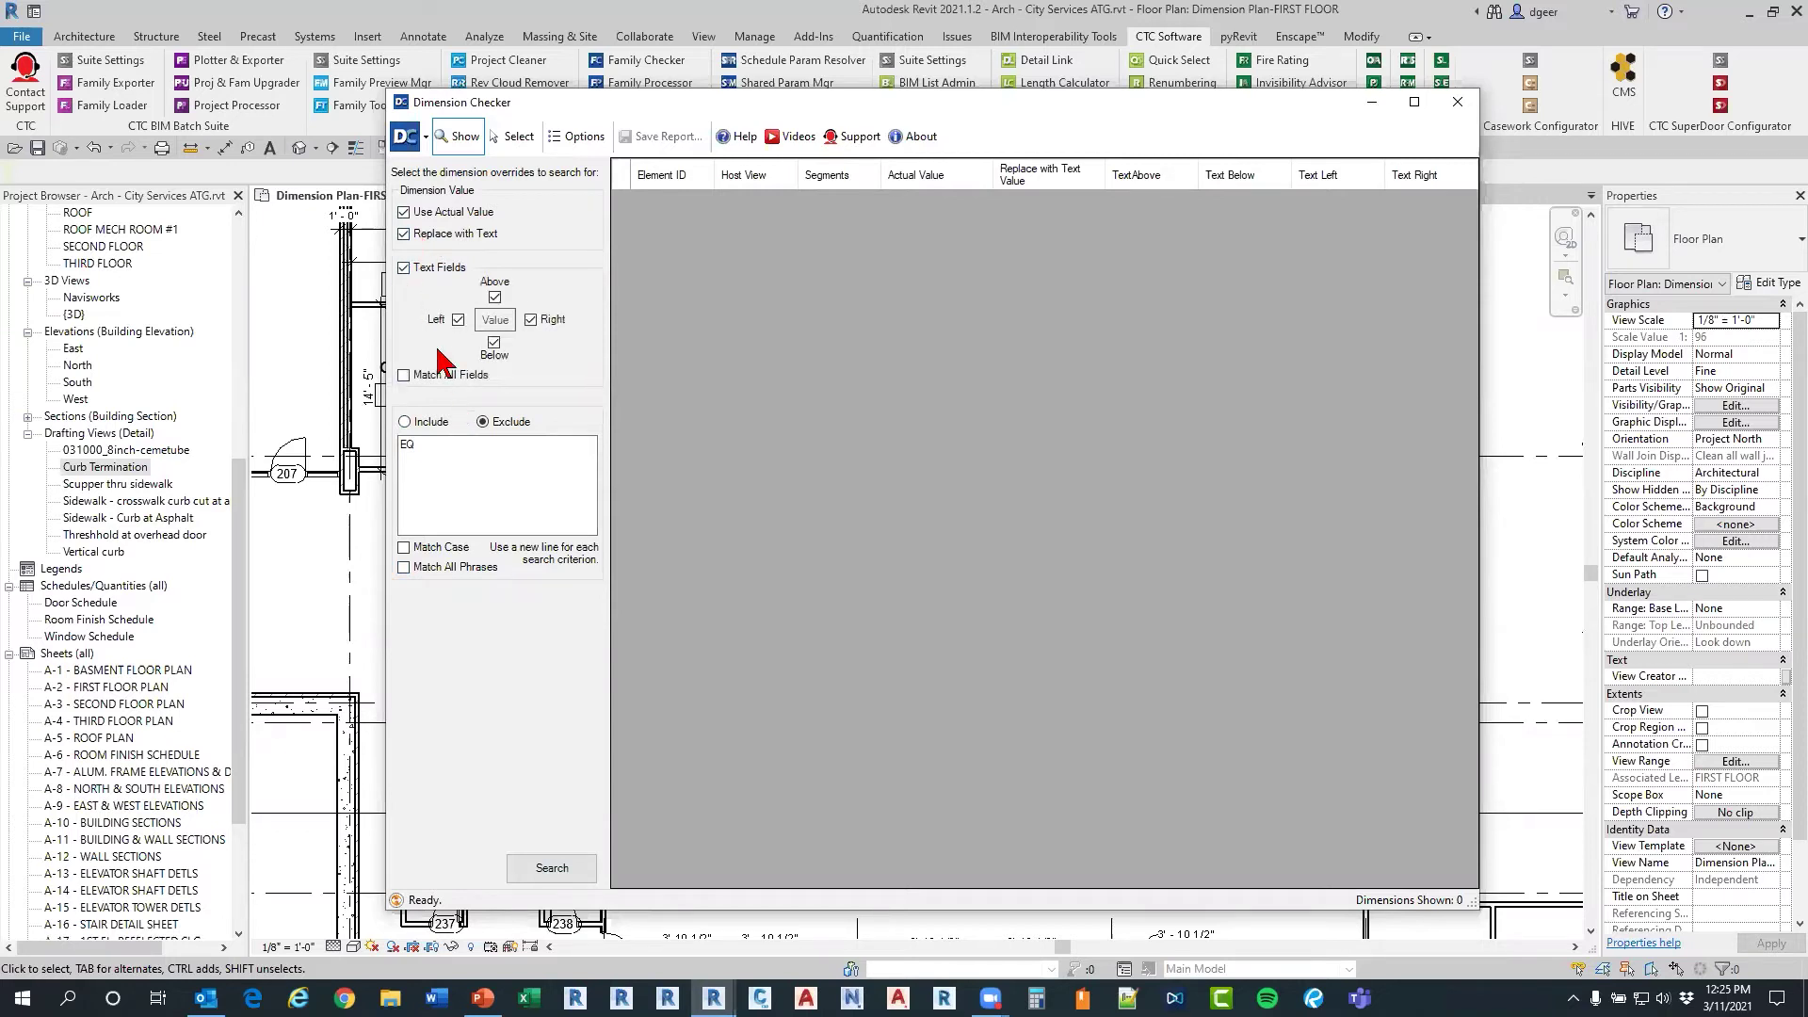
click(404, 269)
click(404, 234)
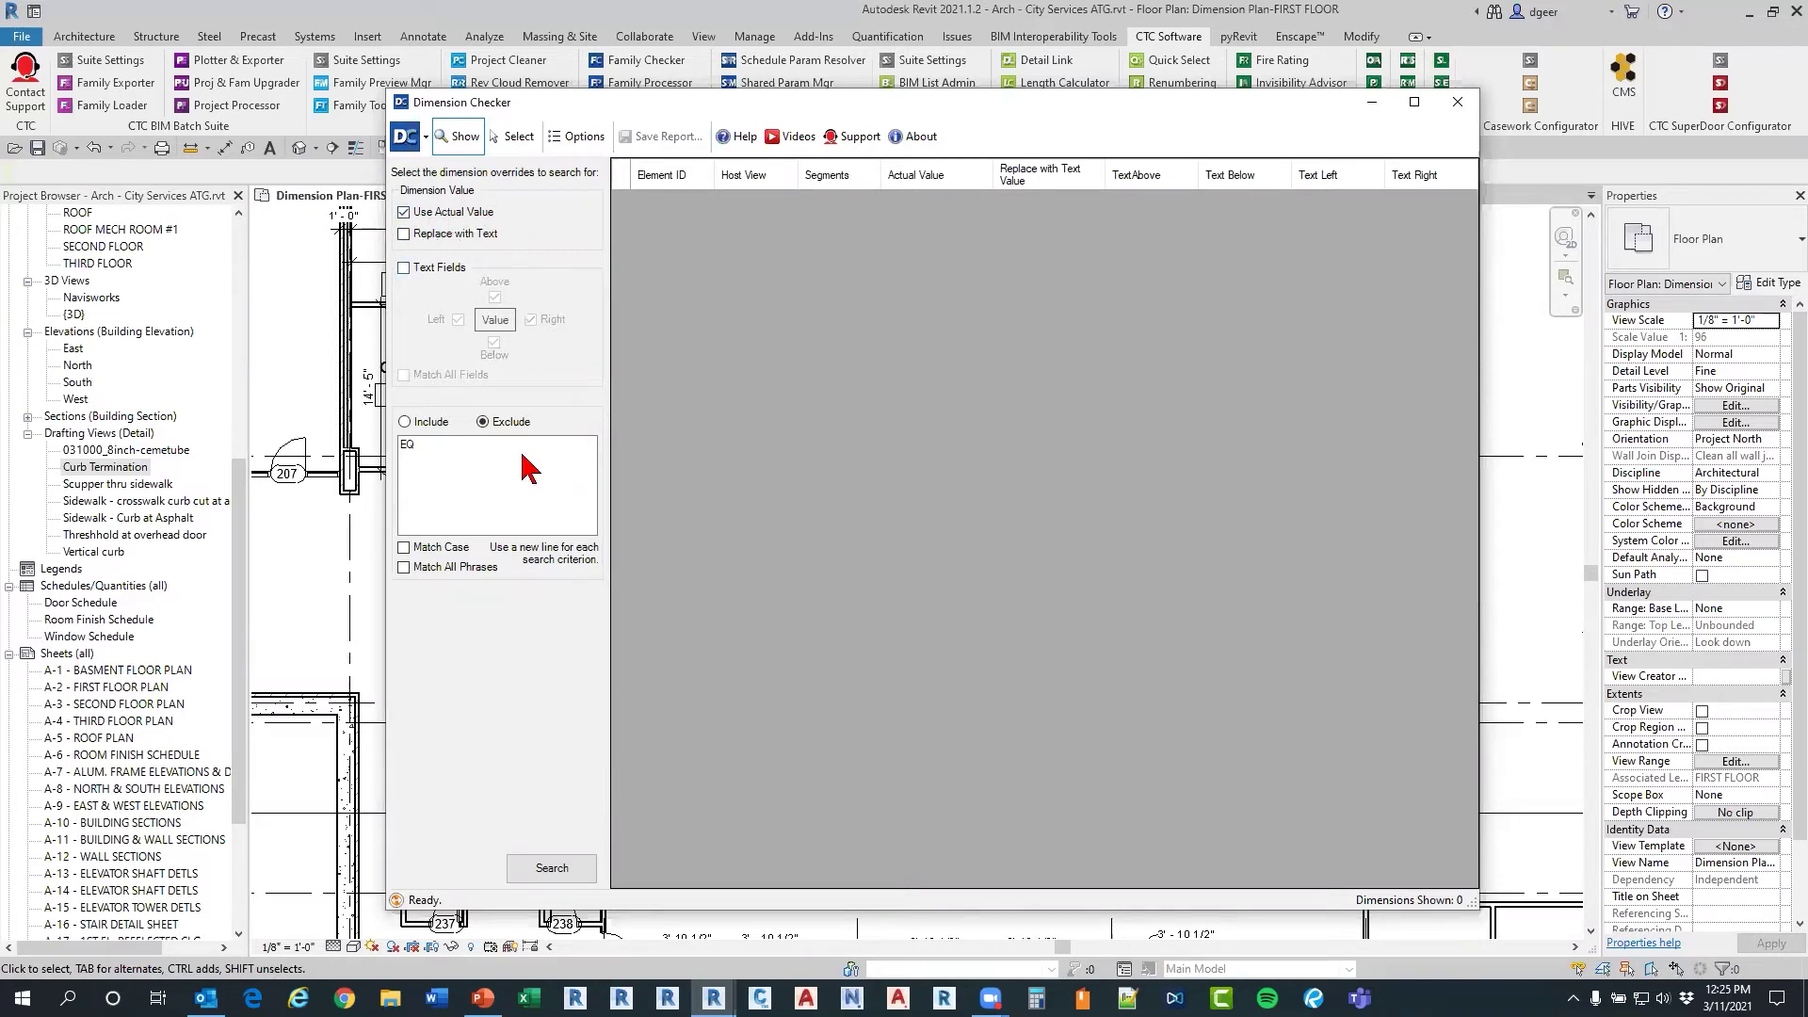
click(552, 868)
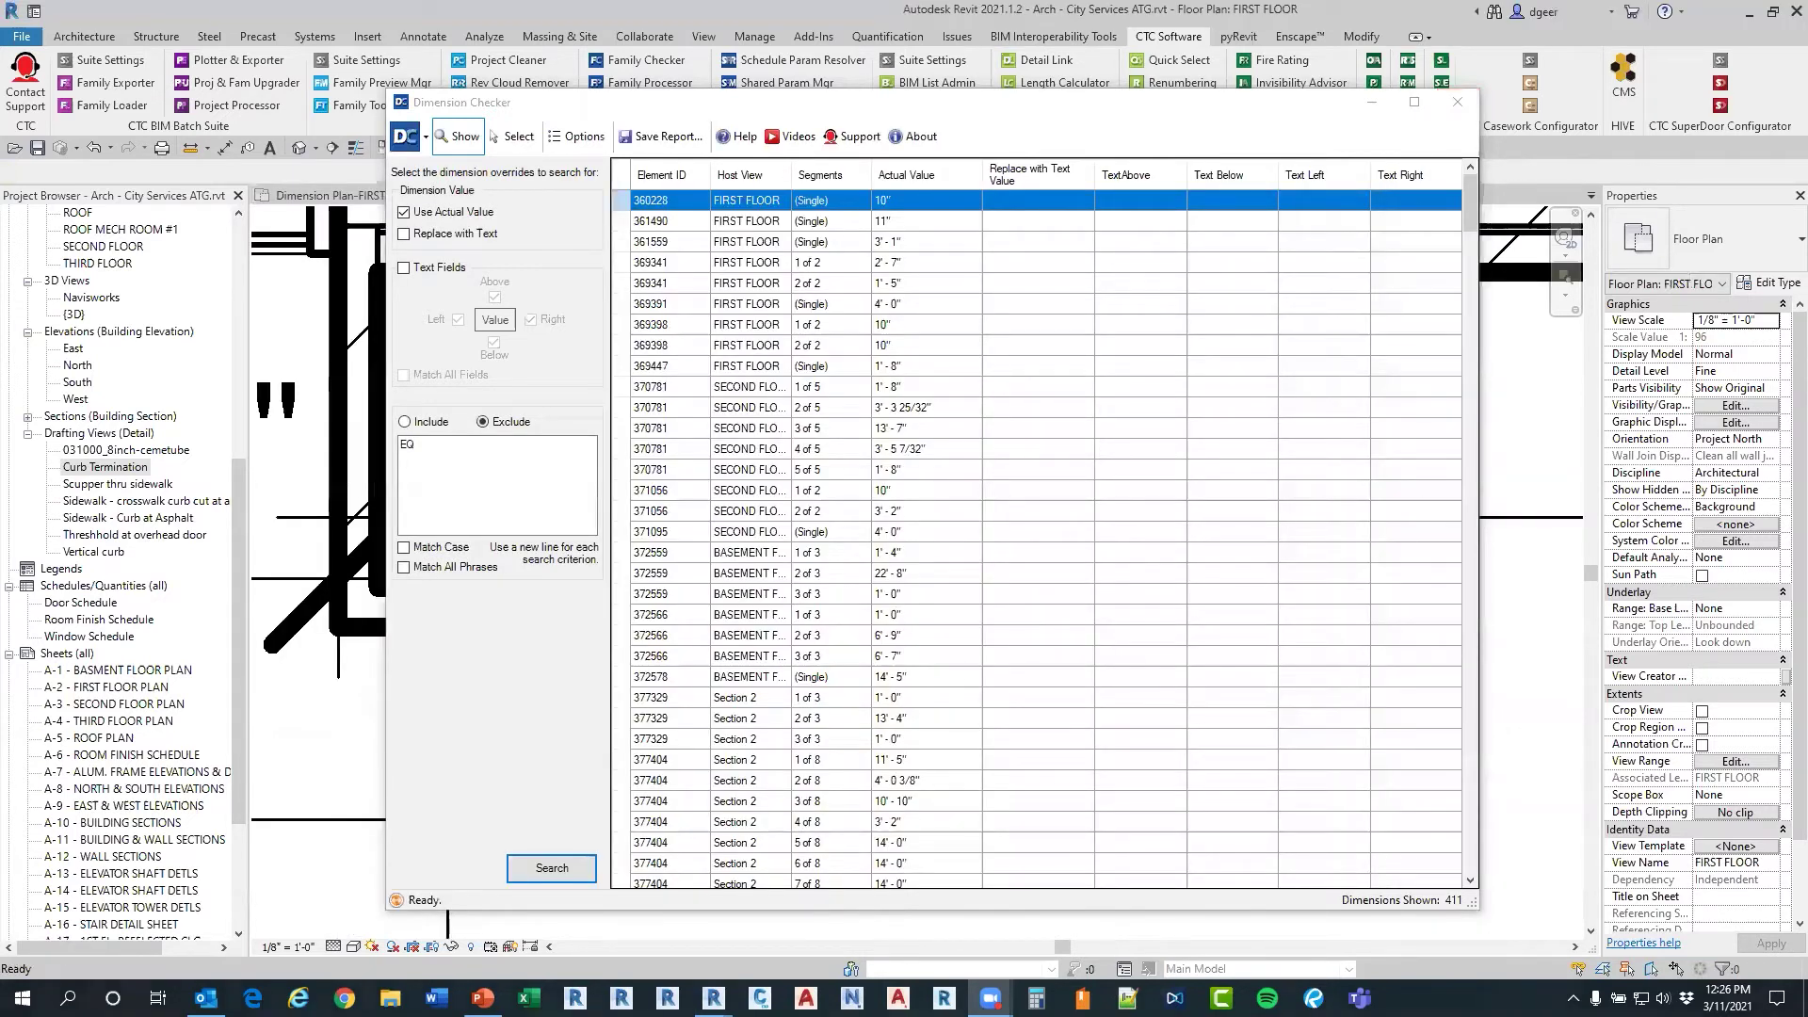
Step: Look through the found dimensions and show the segment with TYP. as its text below in the plan
scroll(817, 516, down, 15)
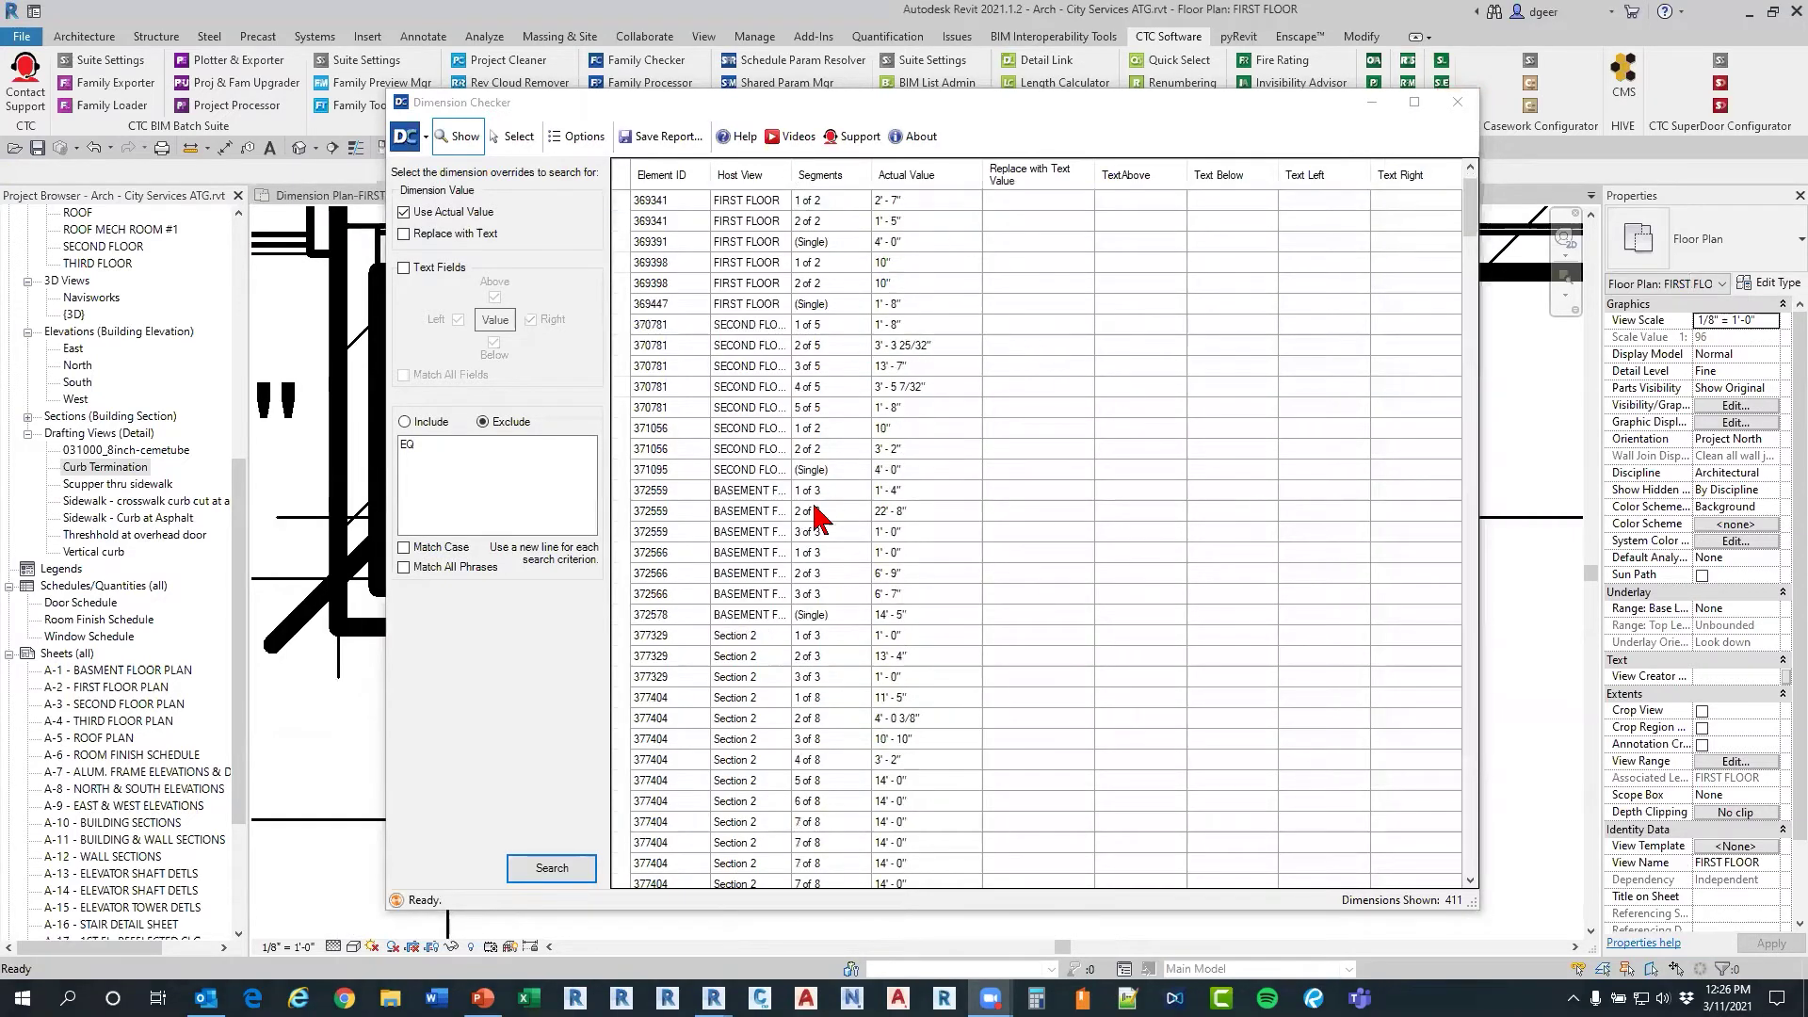
scroll(812, 529, down, 6)
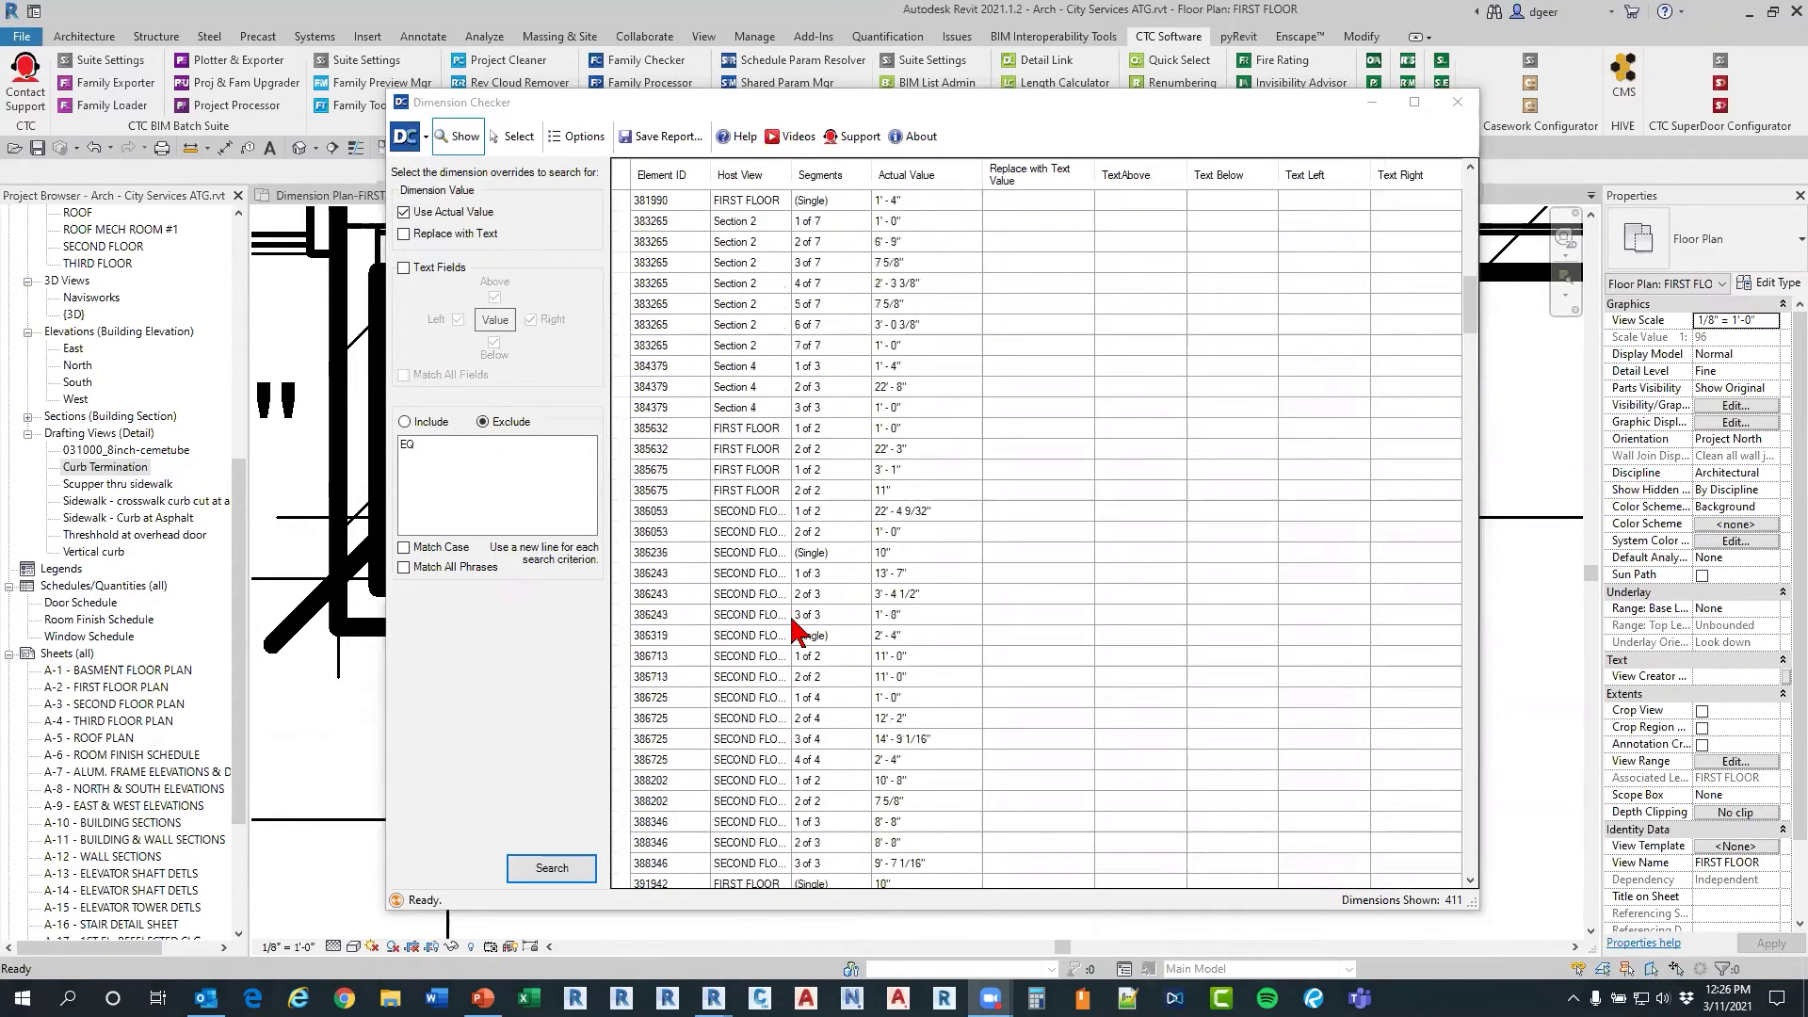
scroll(799, 629, down, 15)
scroll(794, 632, down, 15)
scroll(789, 634, down, 15)
scroll(787, 635, down, 15)
scroll(787, 638, down, 15)
scroll(774, 641, down, 15)
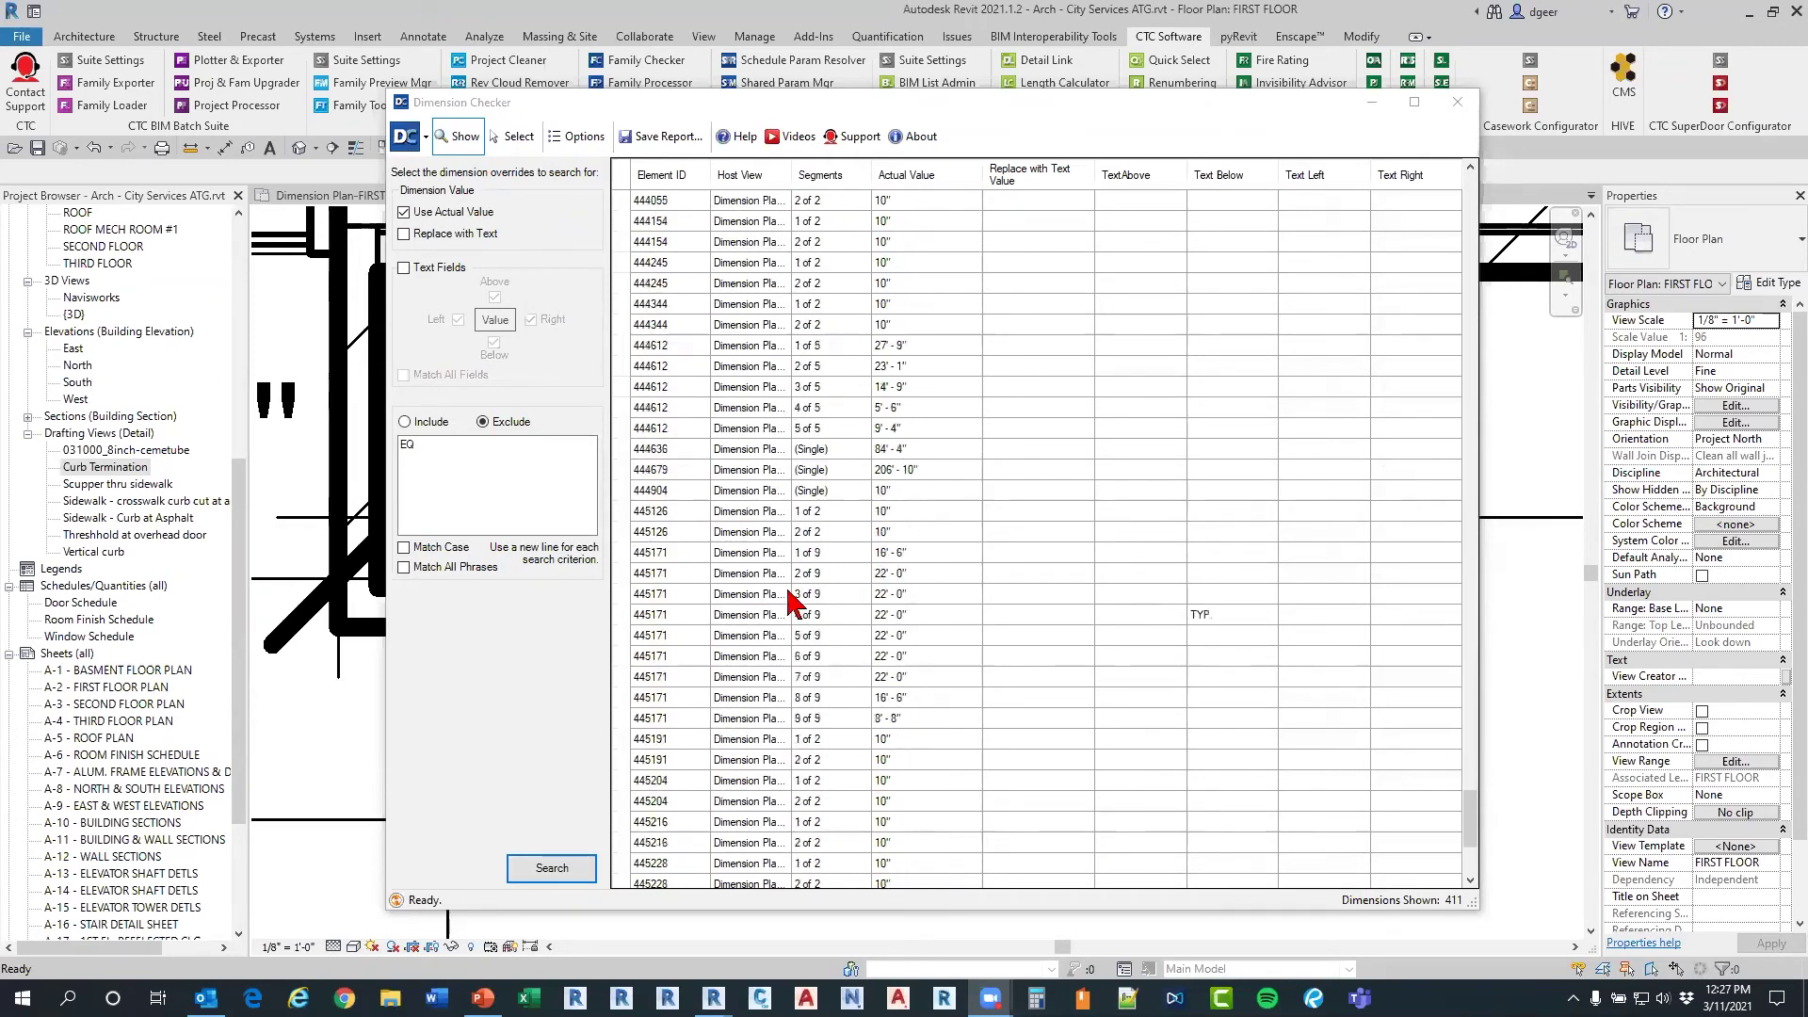
click(659, 615)
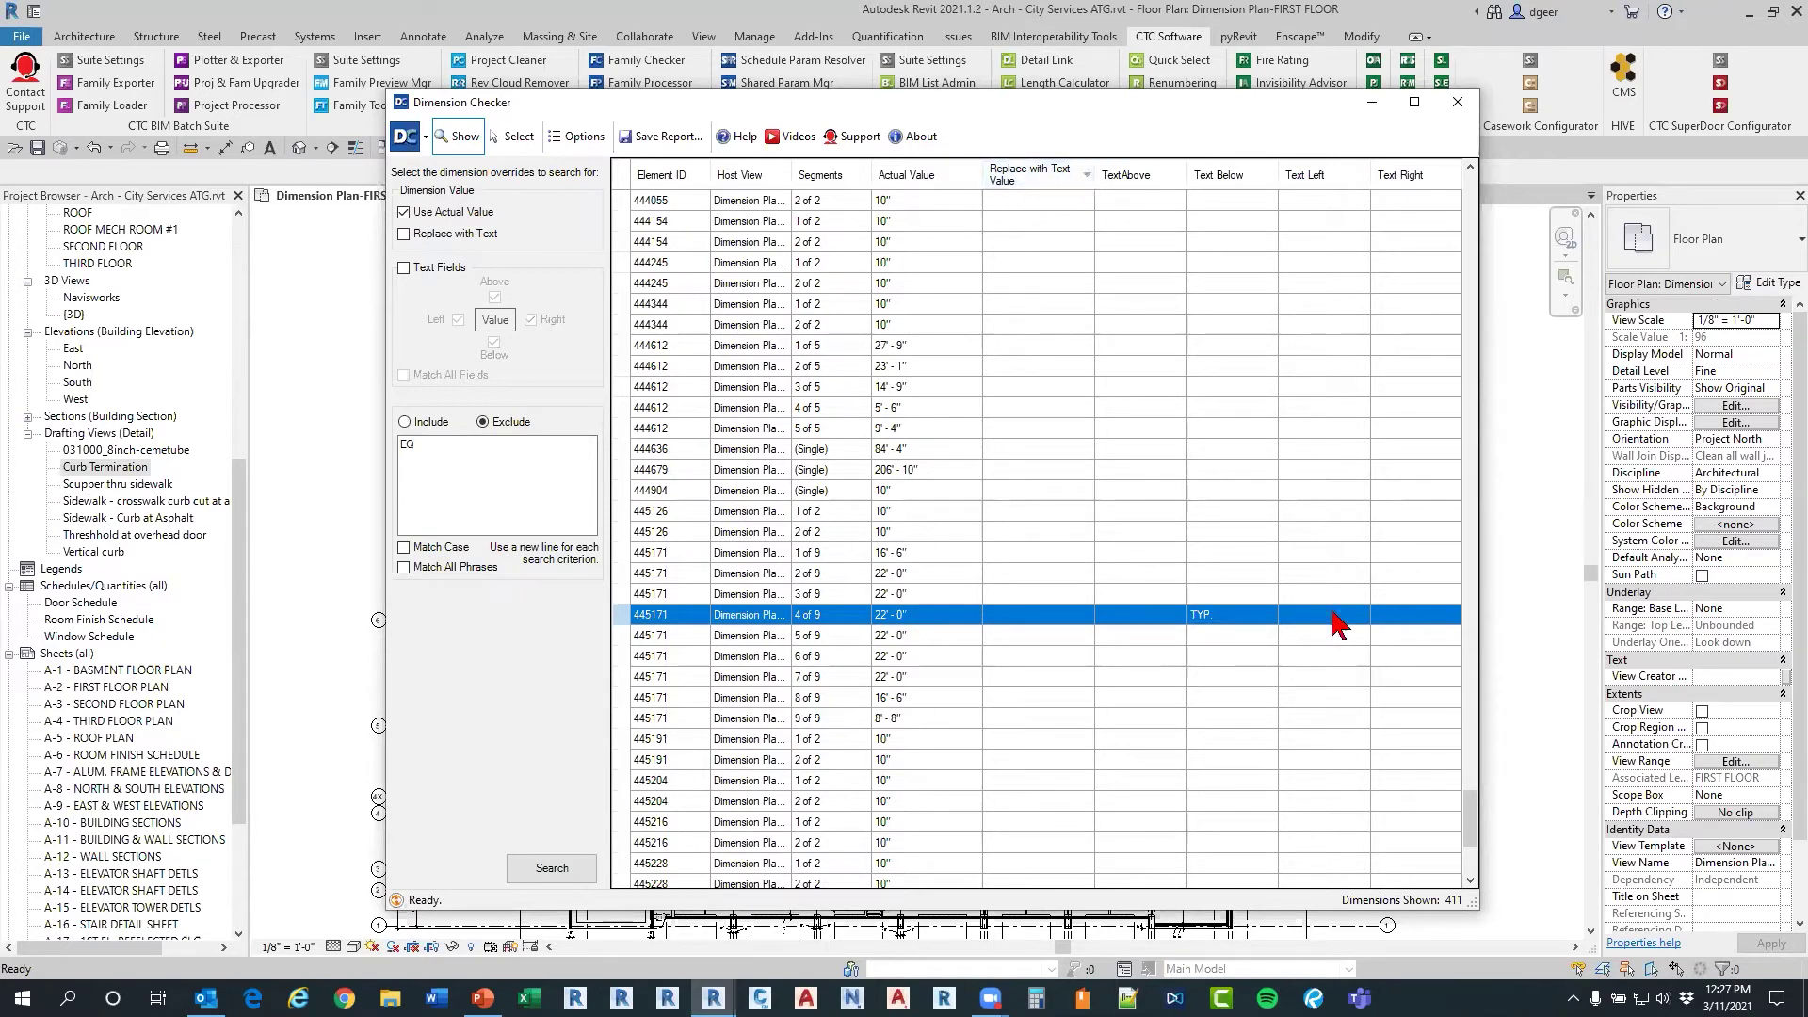
Step: Return to the start of the results and try sorting them by replacement text value and text above
drag(1471, 812, 1470, 202)
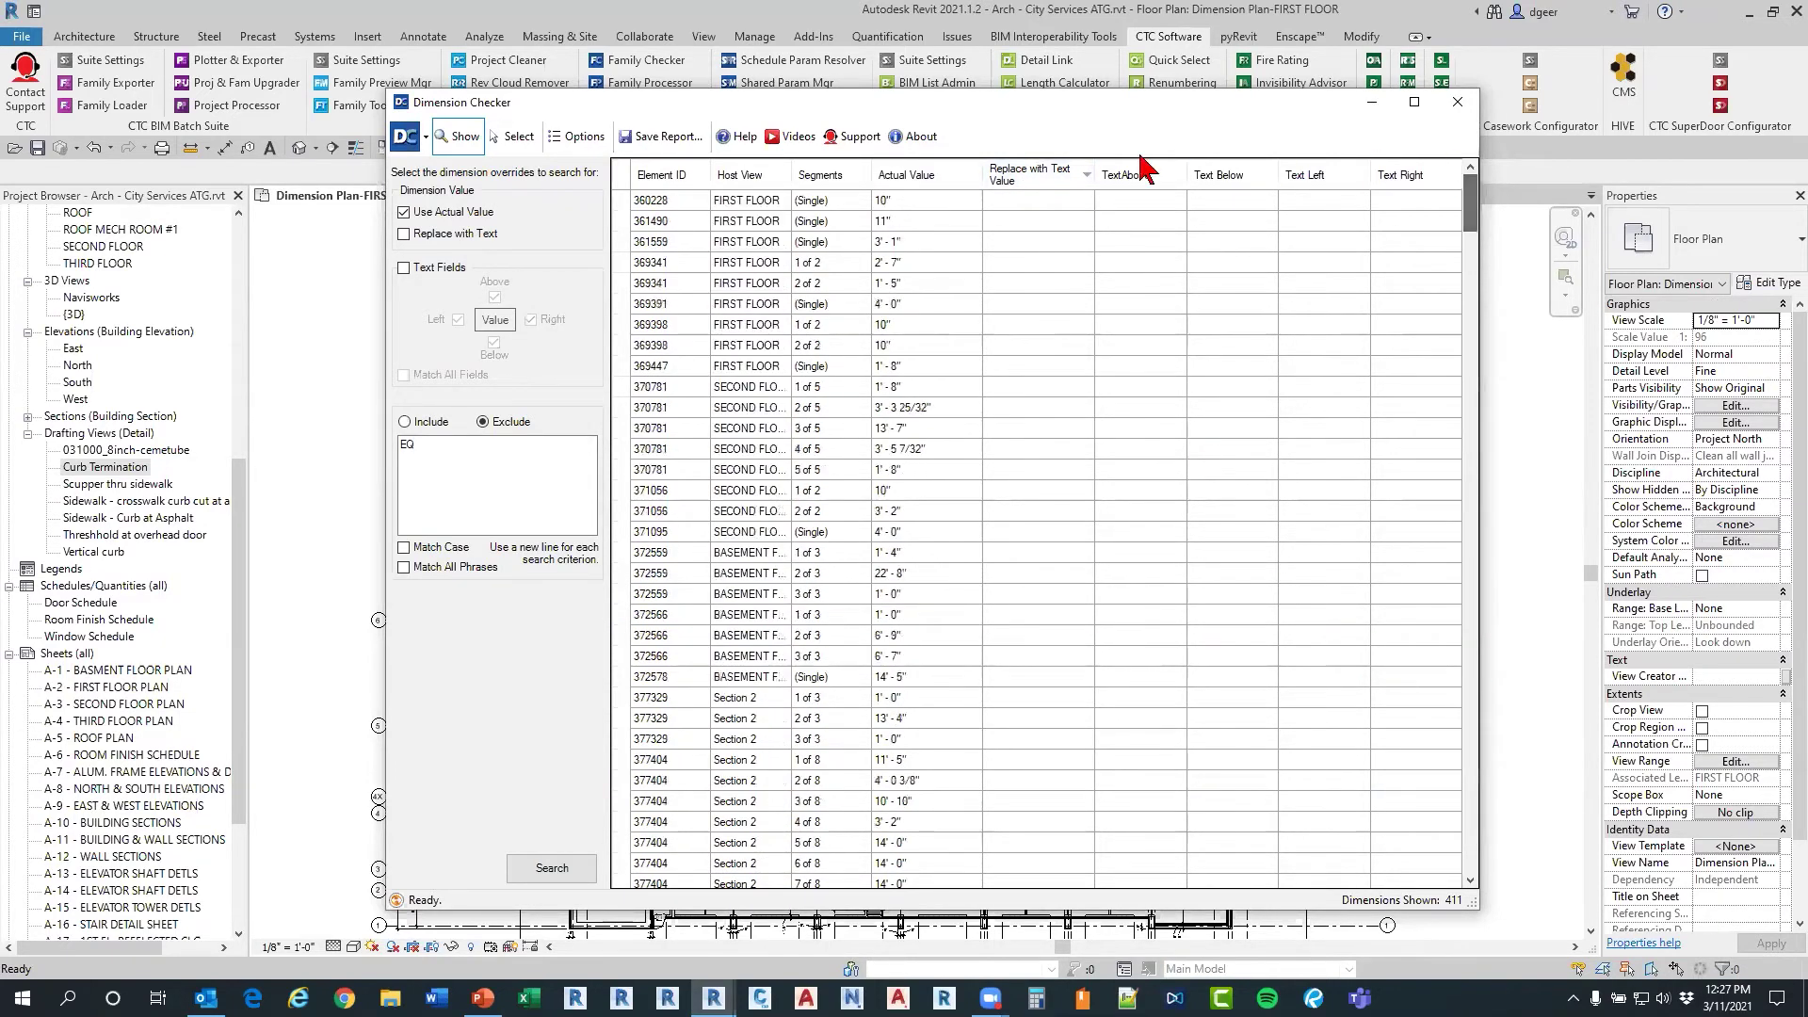
click(1029, 175)
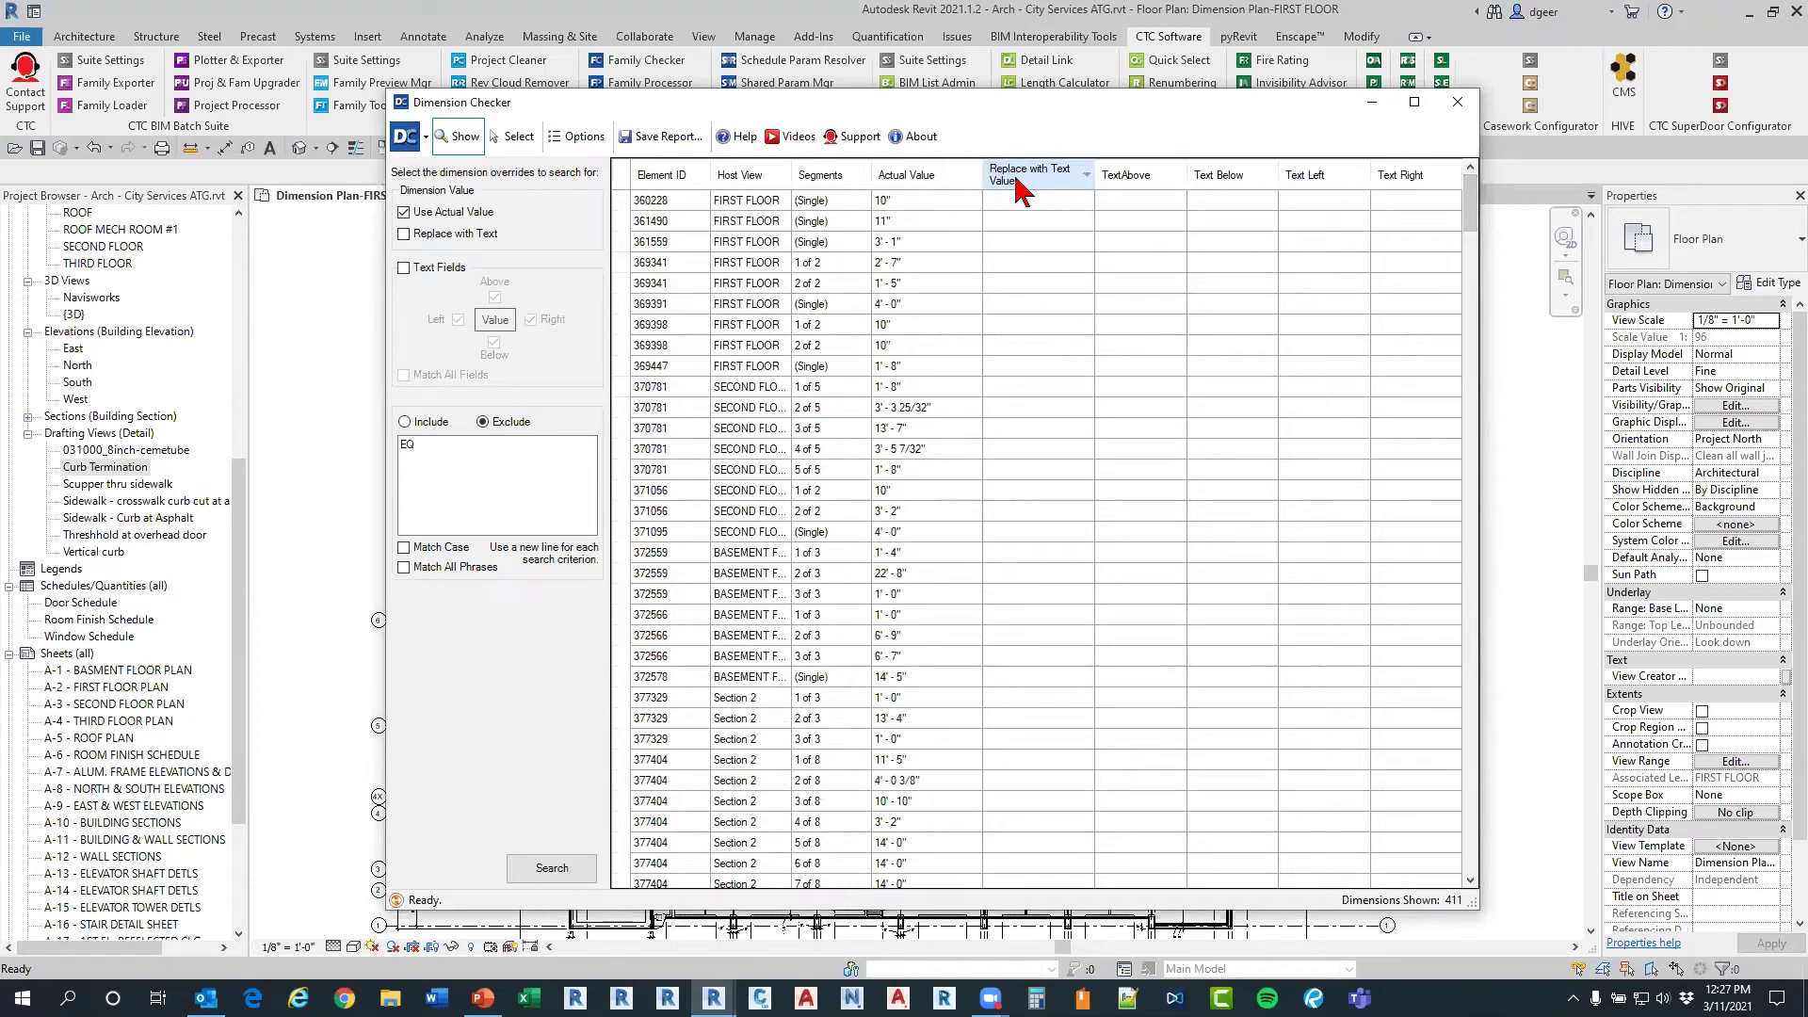
click(1030, 181)
click(1132, 181)
click(1027, 175)
click(1012, 182)
Step: Rerun the dimension search with Replace with Text included and sort the results by replacement text value
click(405, 233)
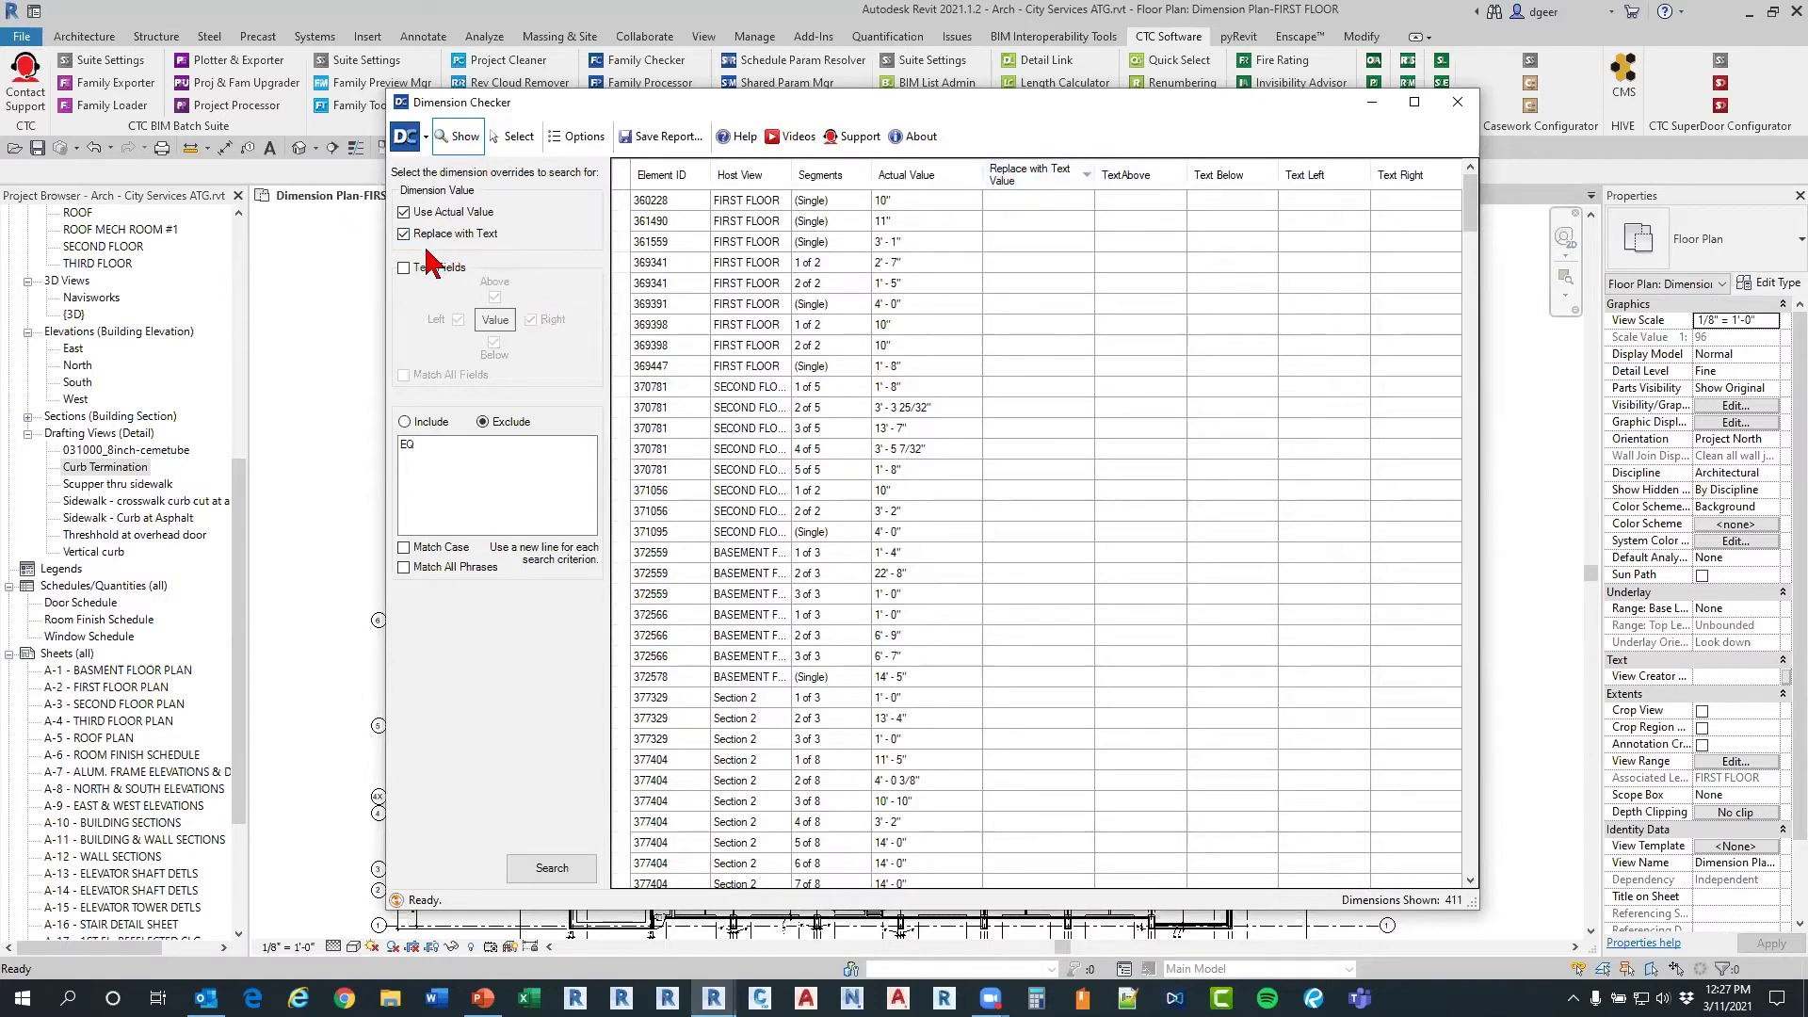
click(566, 865)
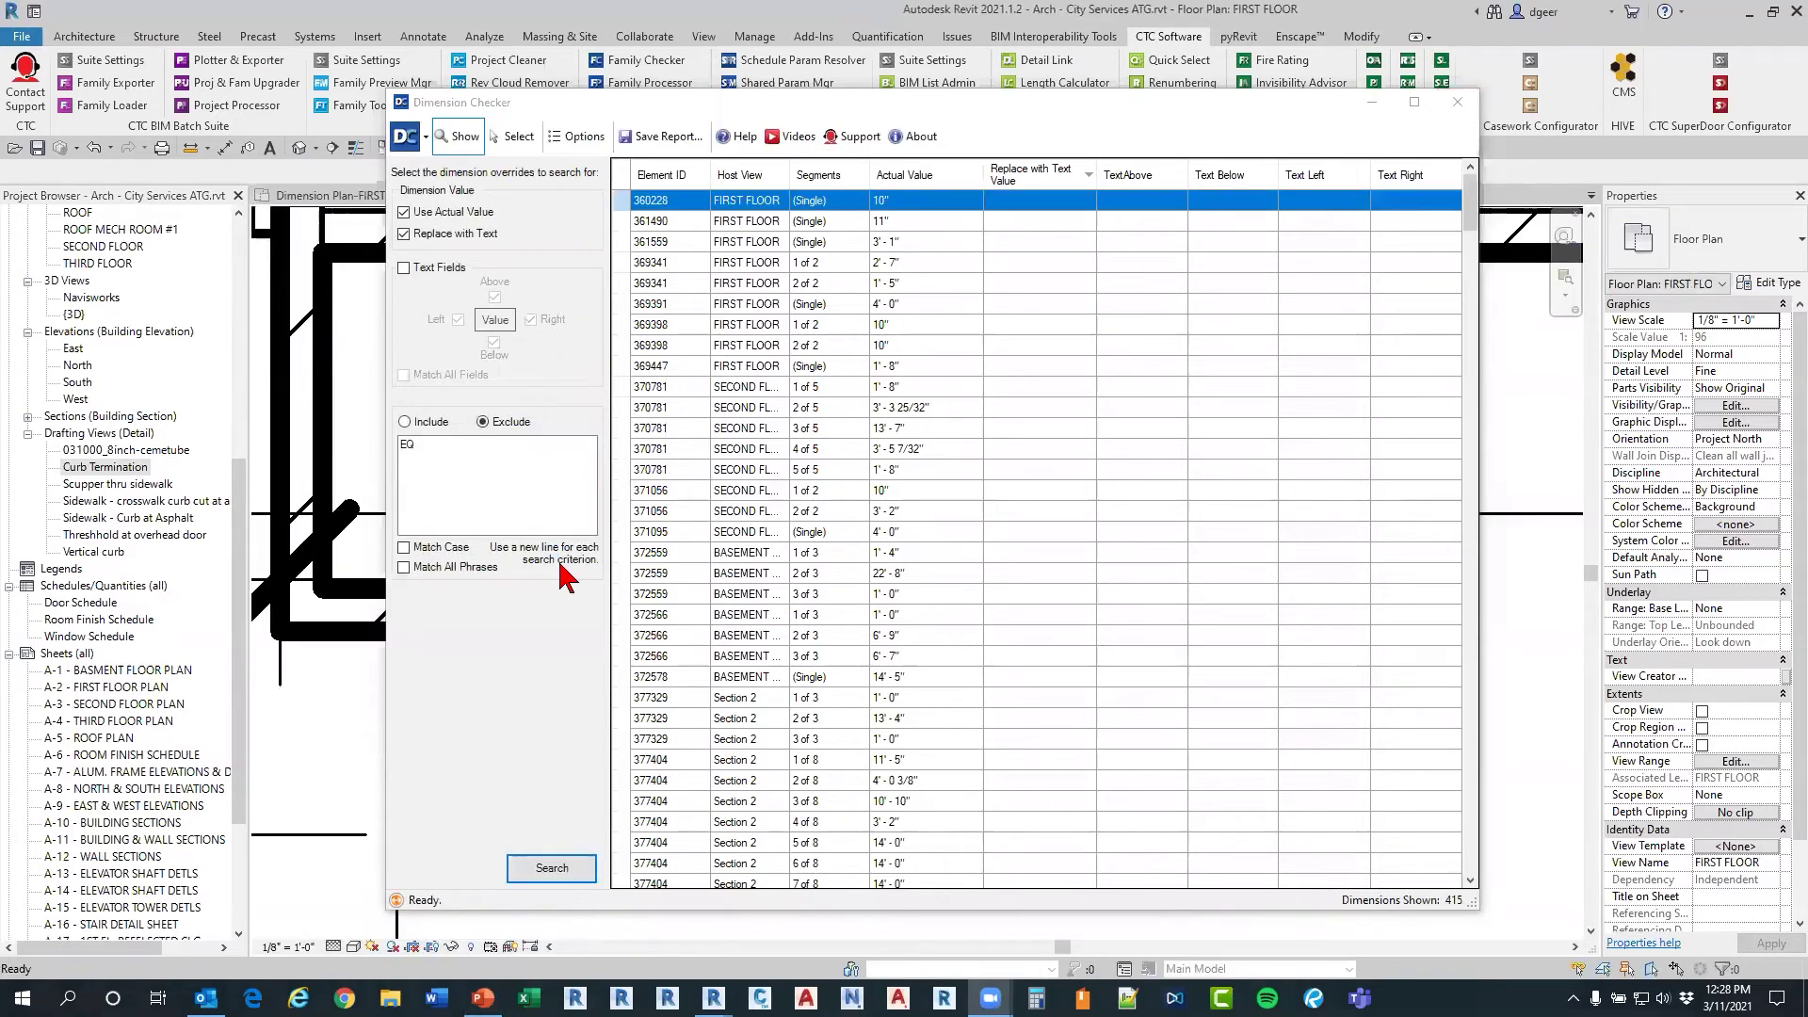
click(1036, 179)
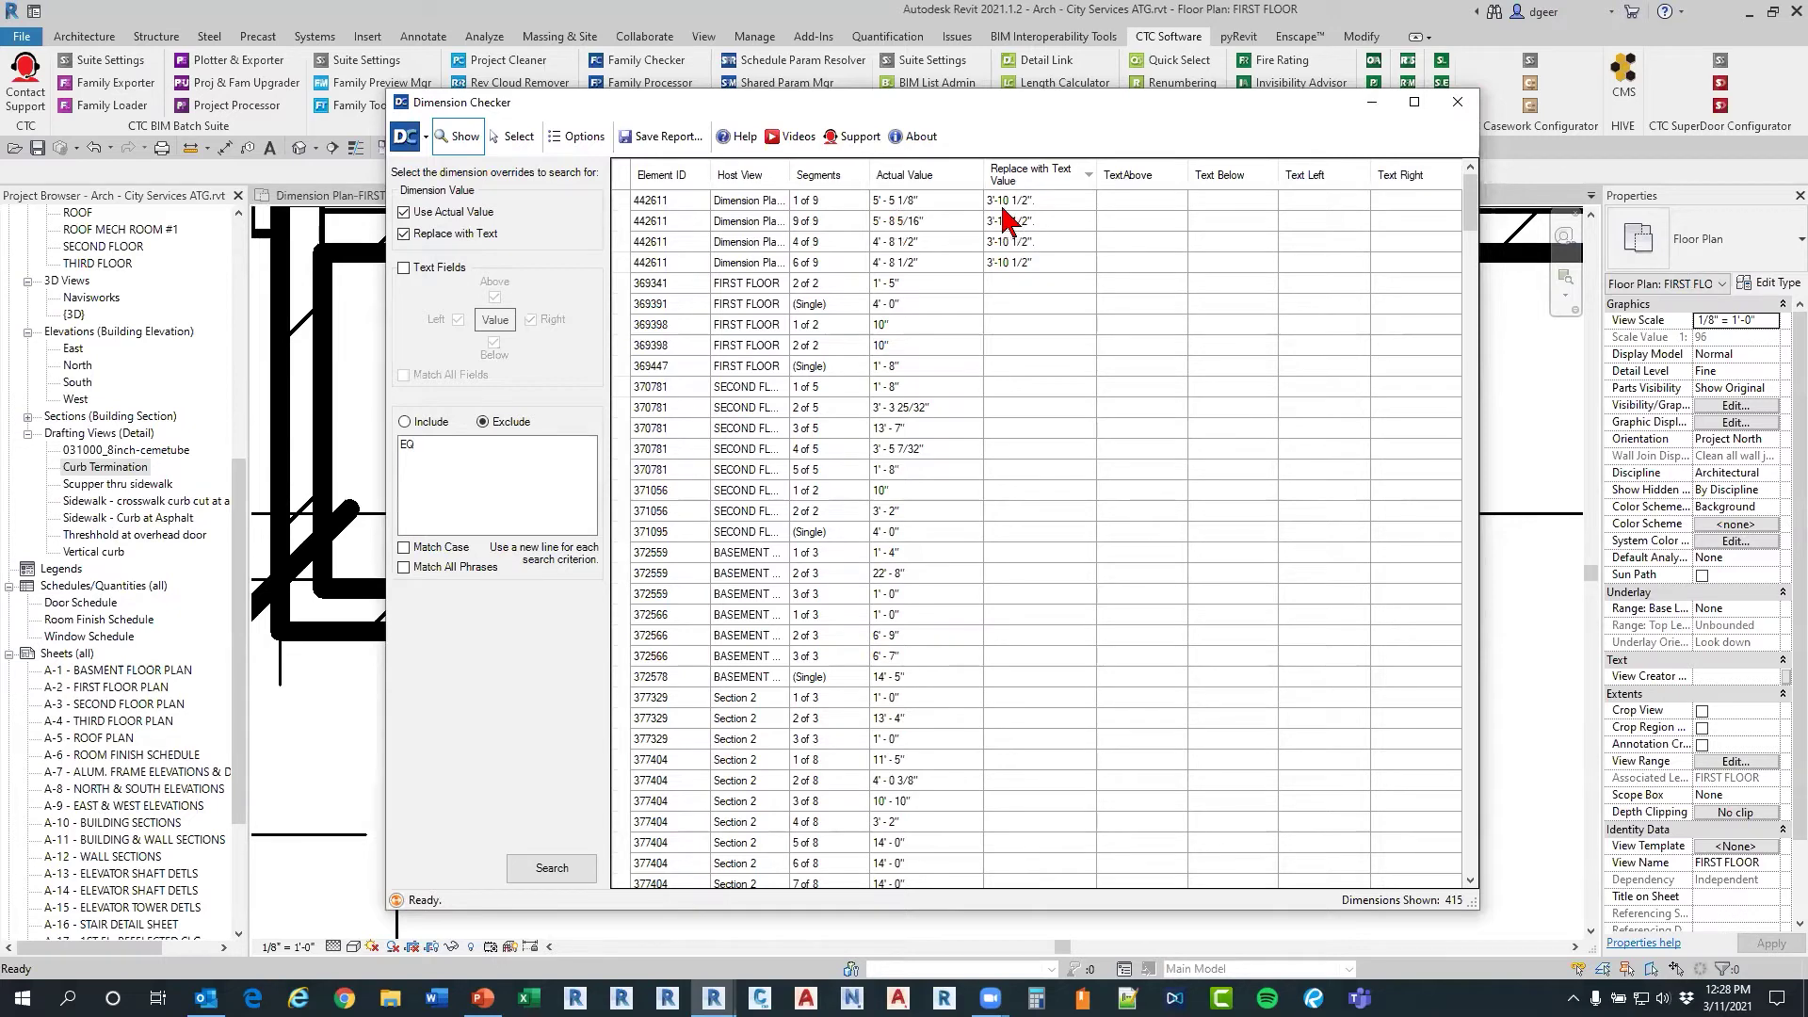
Step: Move Dimension Checker clear of the plan and show the overridden segments 1, 9 and 4 of 9 in the drawing
drag(978, 110, 1183, 157)
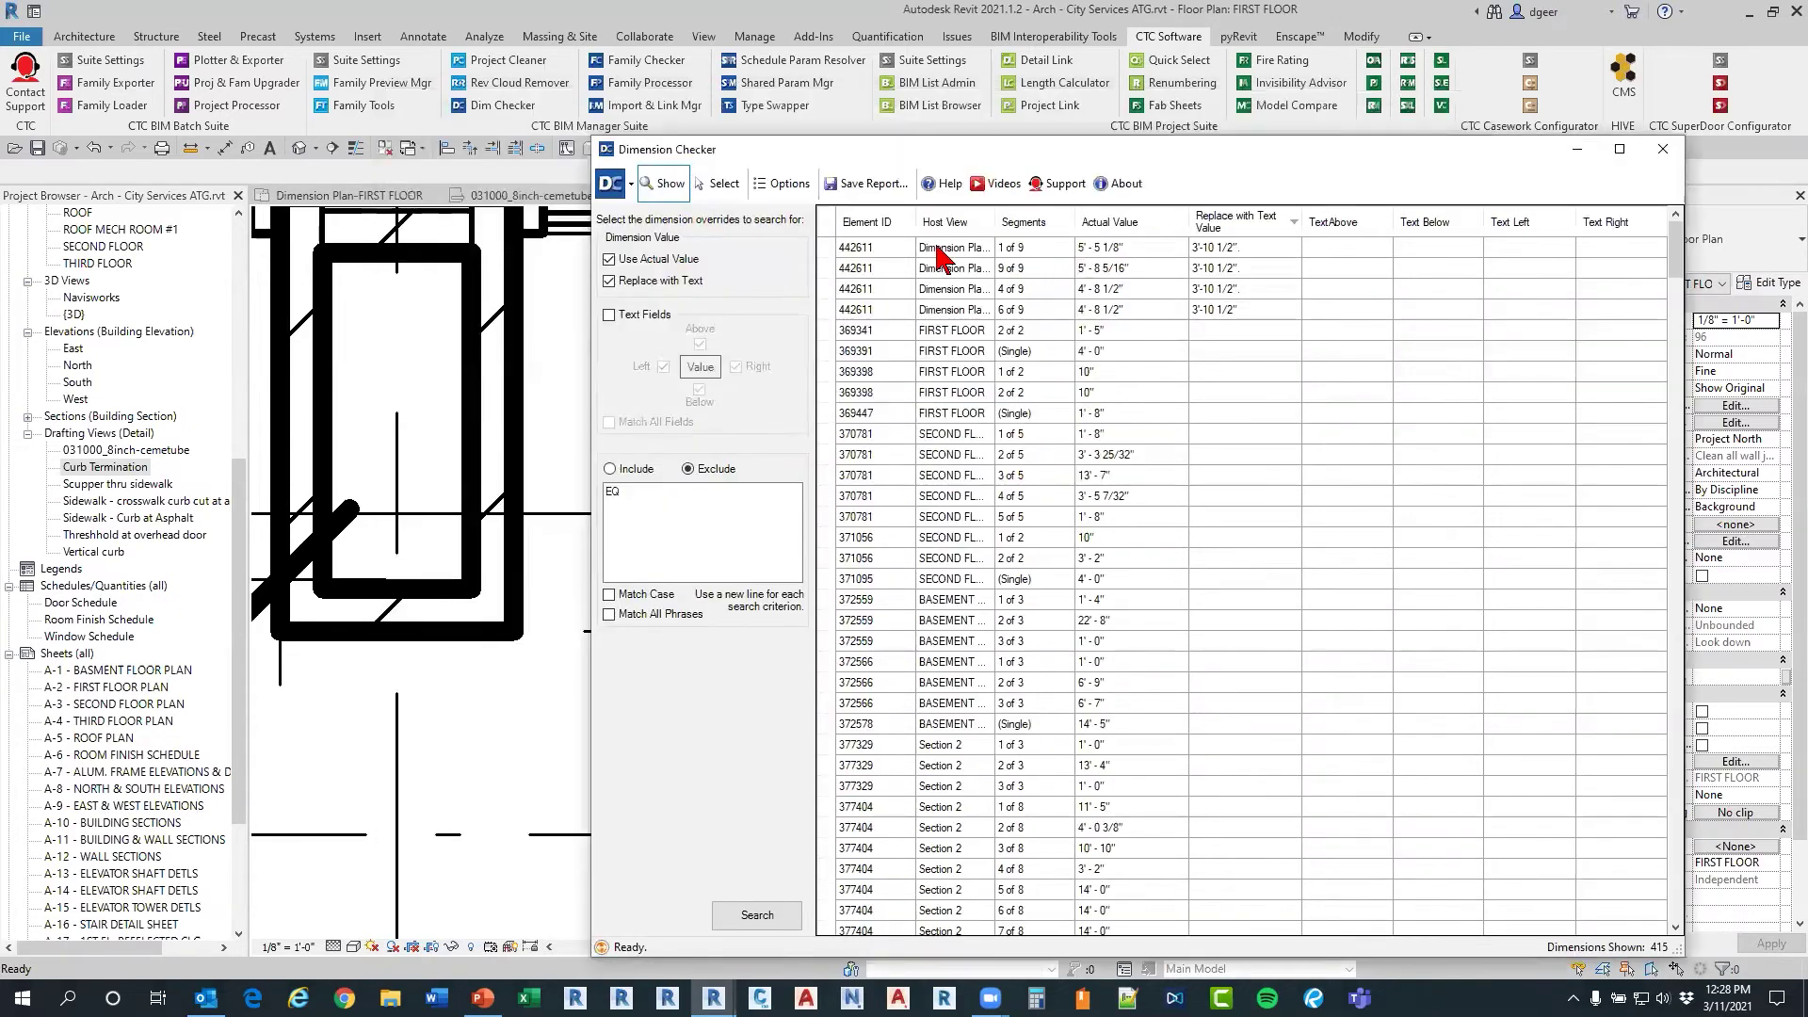
click(949, 247)
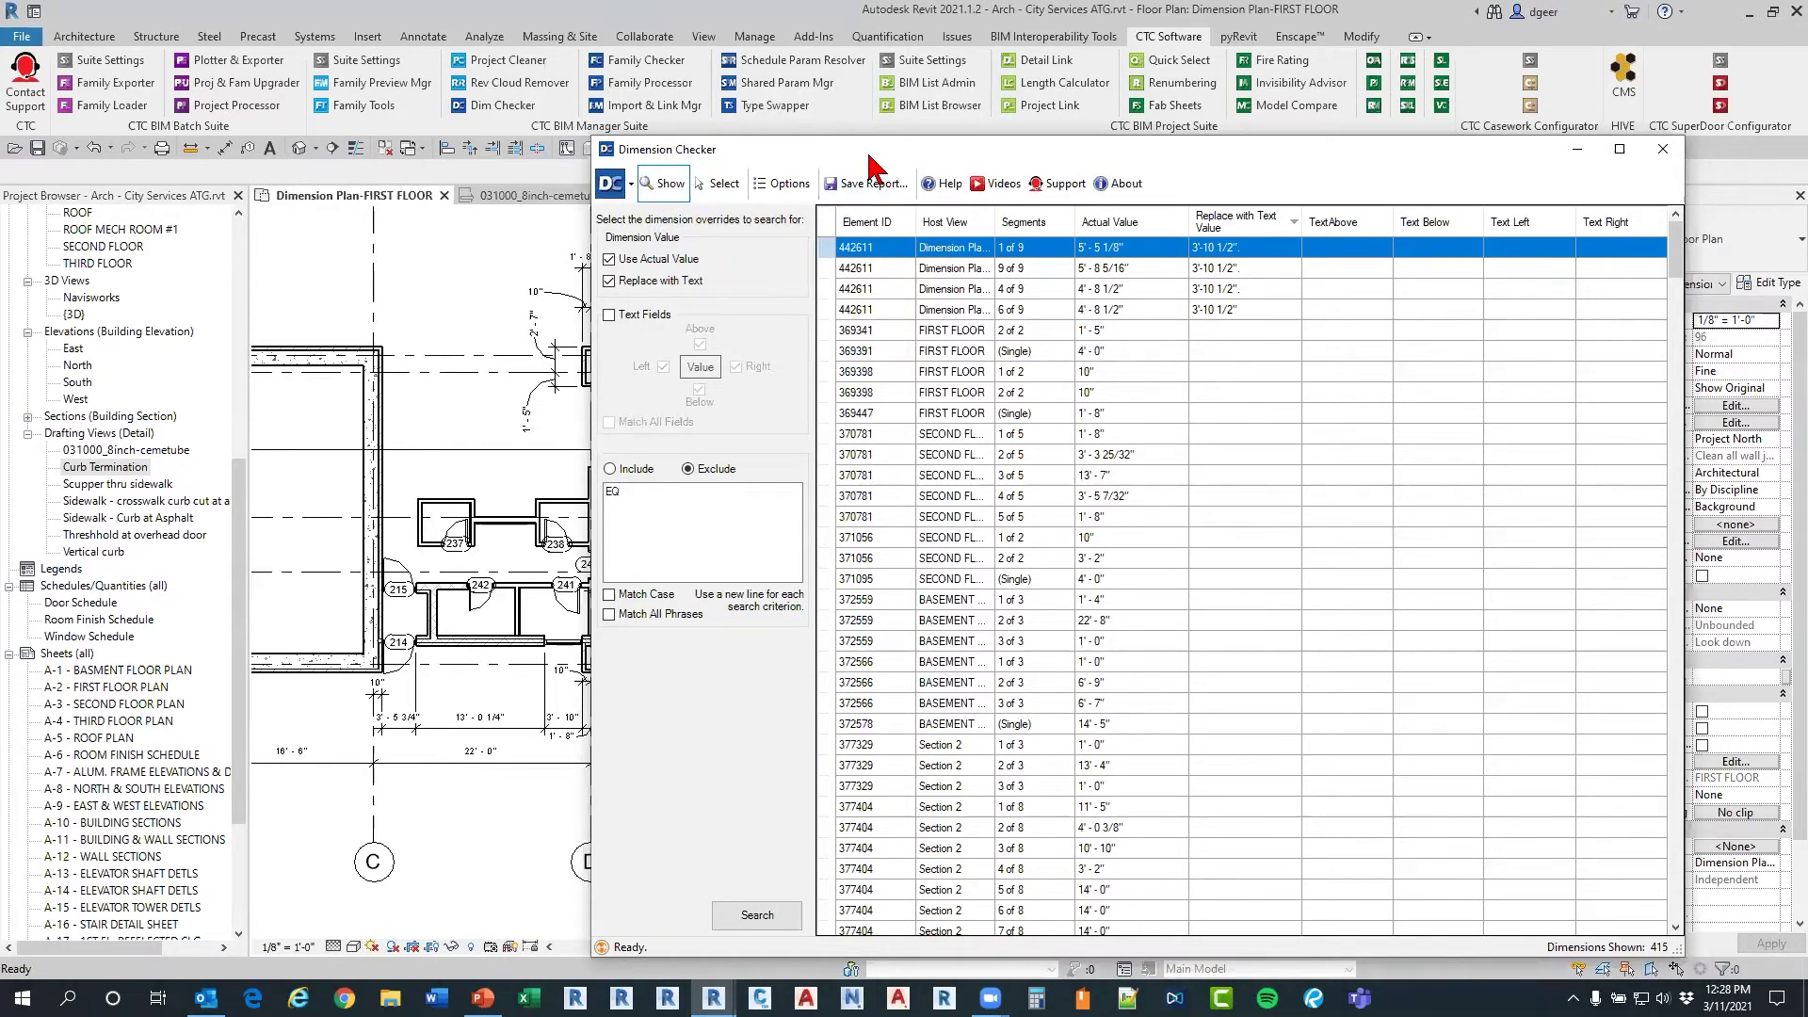
drag(869, 157, 1441, 129)
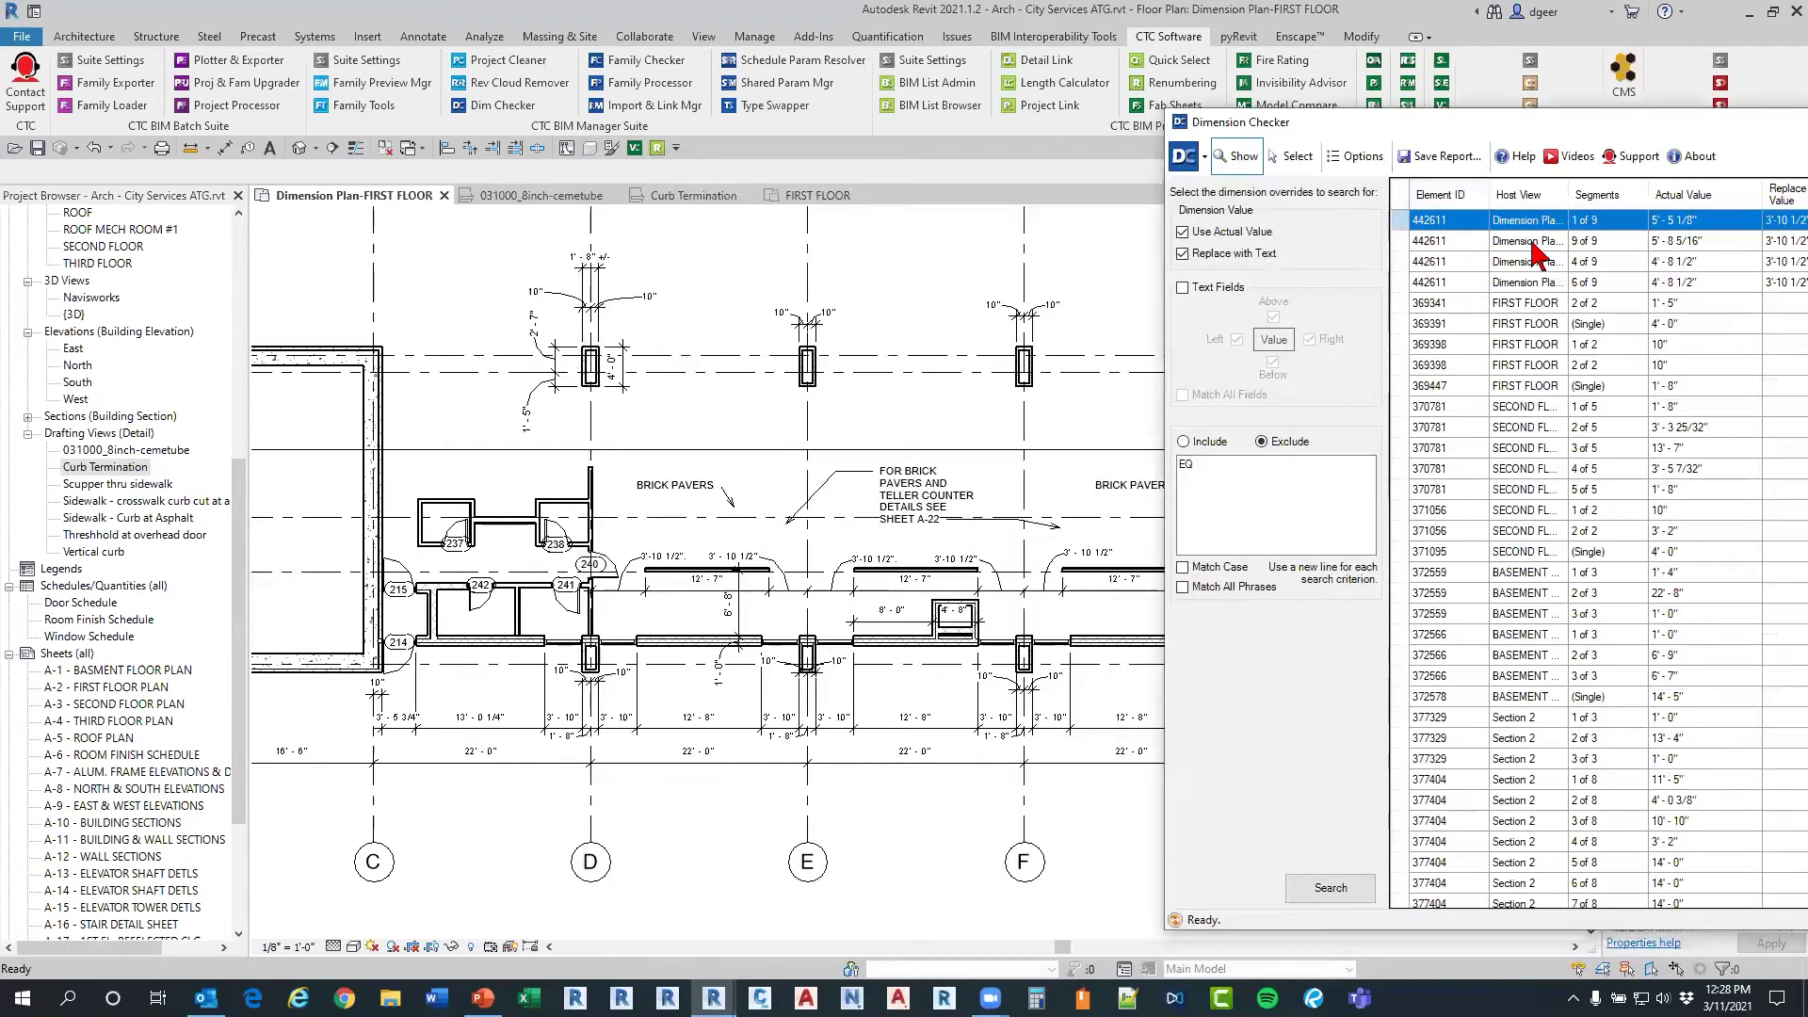
click(1524, 241)
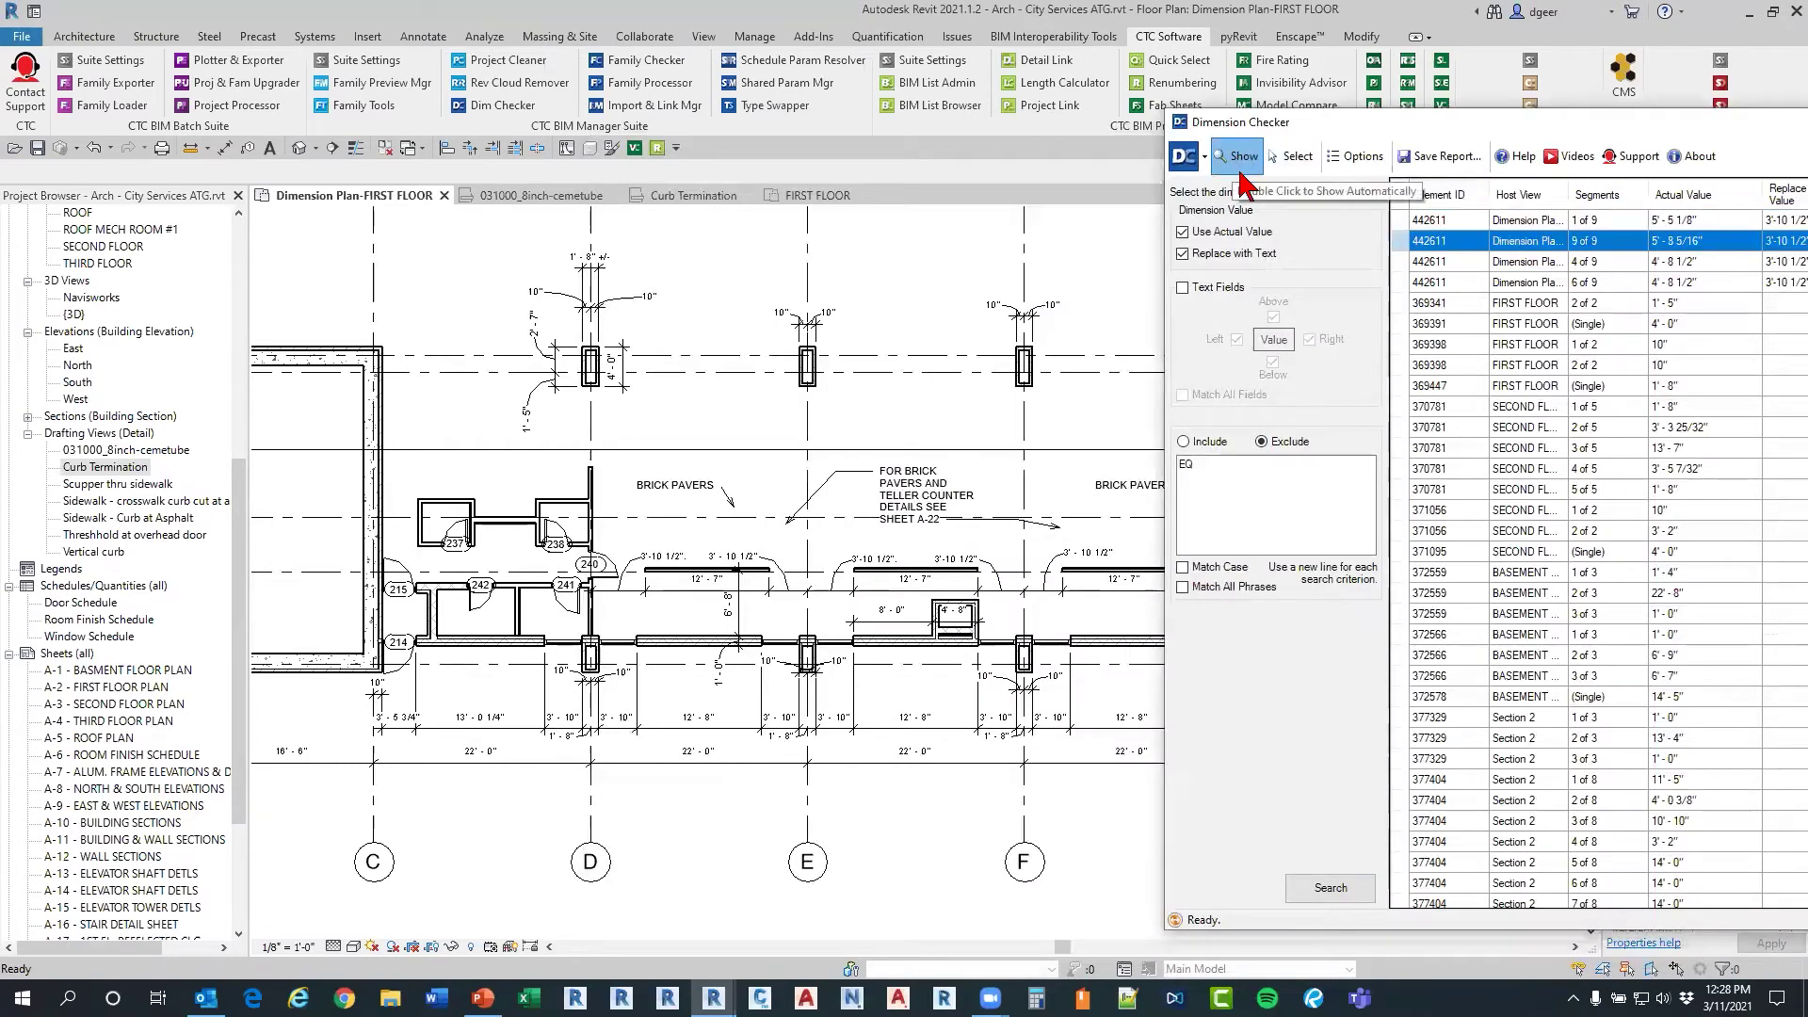
click(1570, 263)
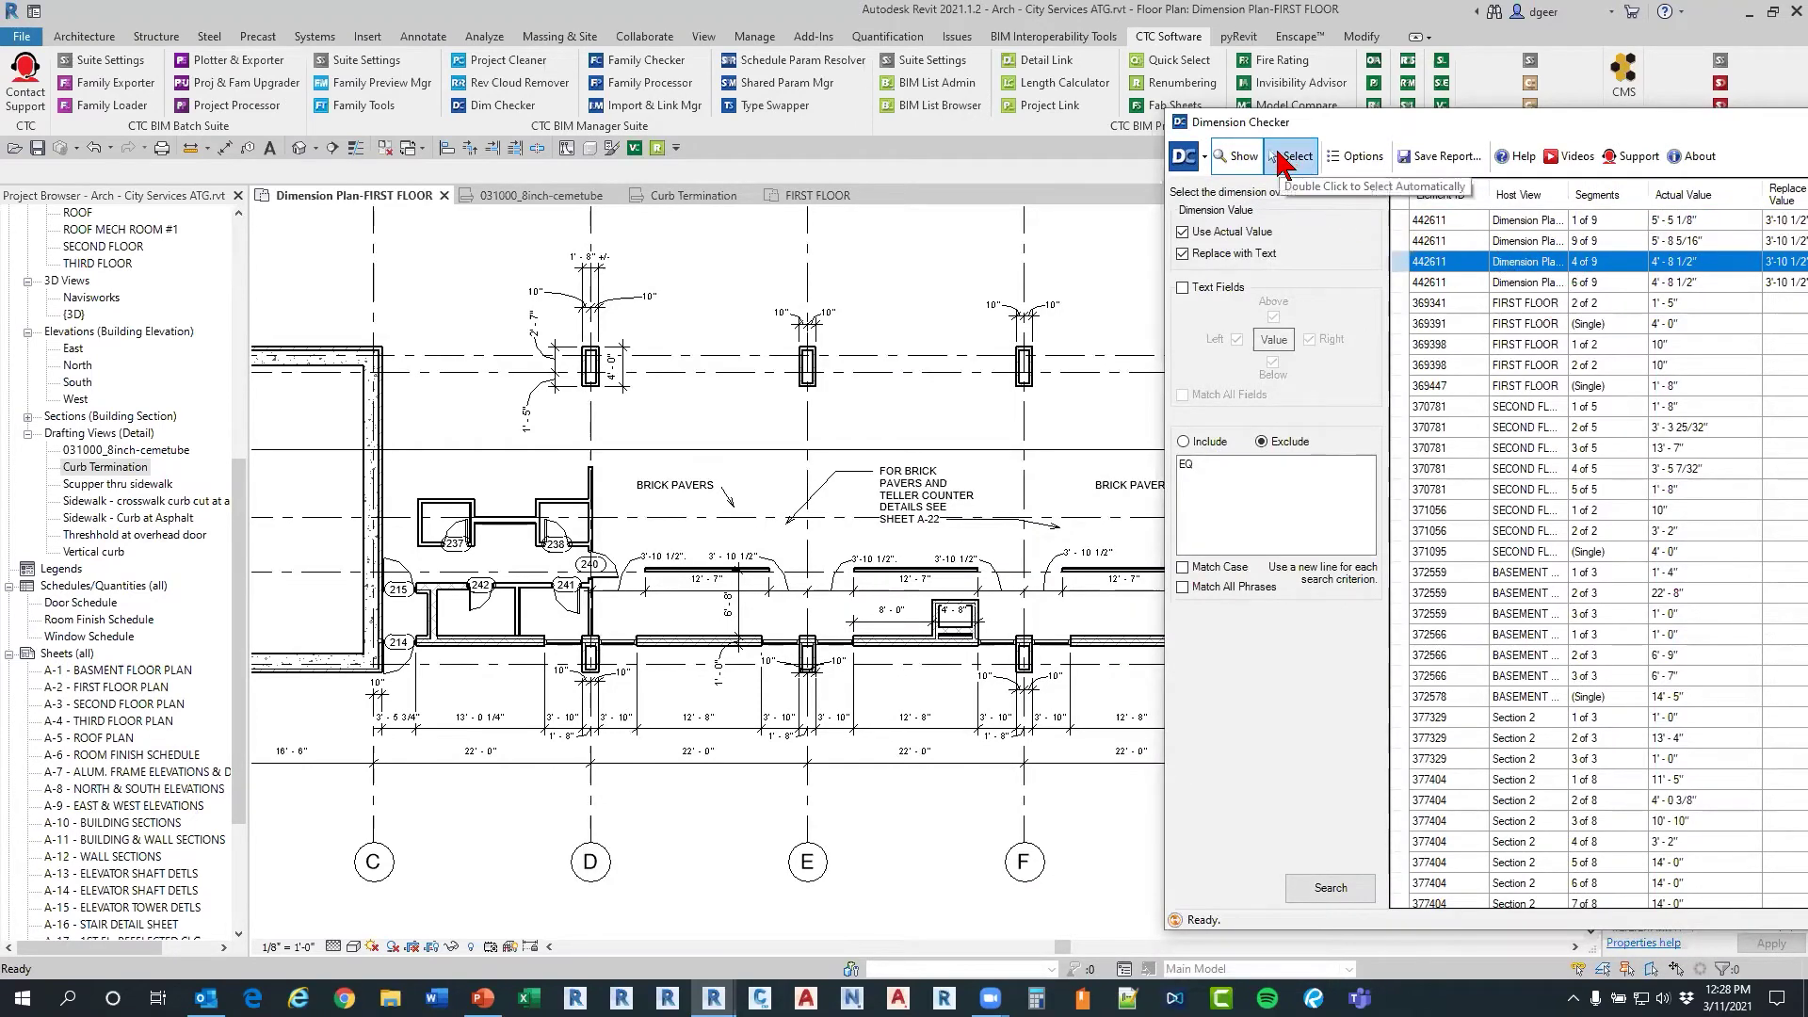
Step: Select the overridden dimension string in the plan and inspect its segments 1, 4 and 6 of 9 up close
click(1283, 160)
scroll(879, 618, up, 3)
scroll(841, 552, up, 2)
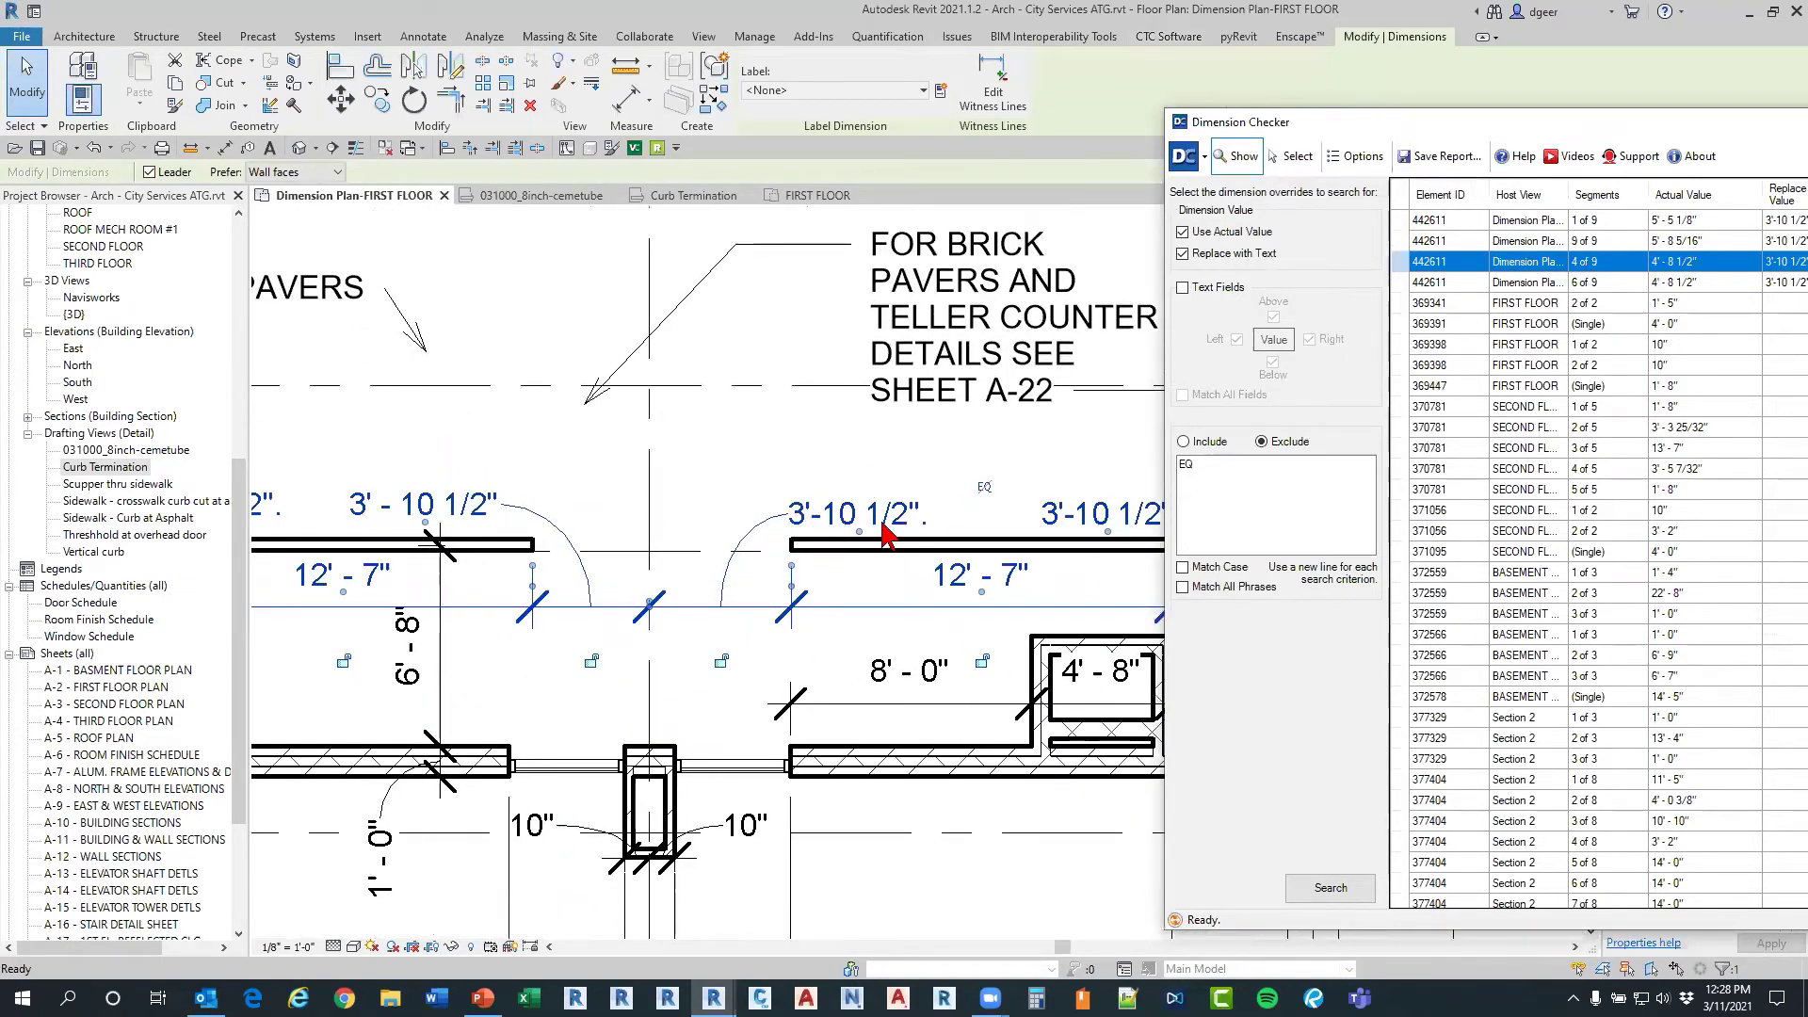
click(1433, 226)
click(1432, 263)
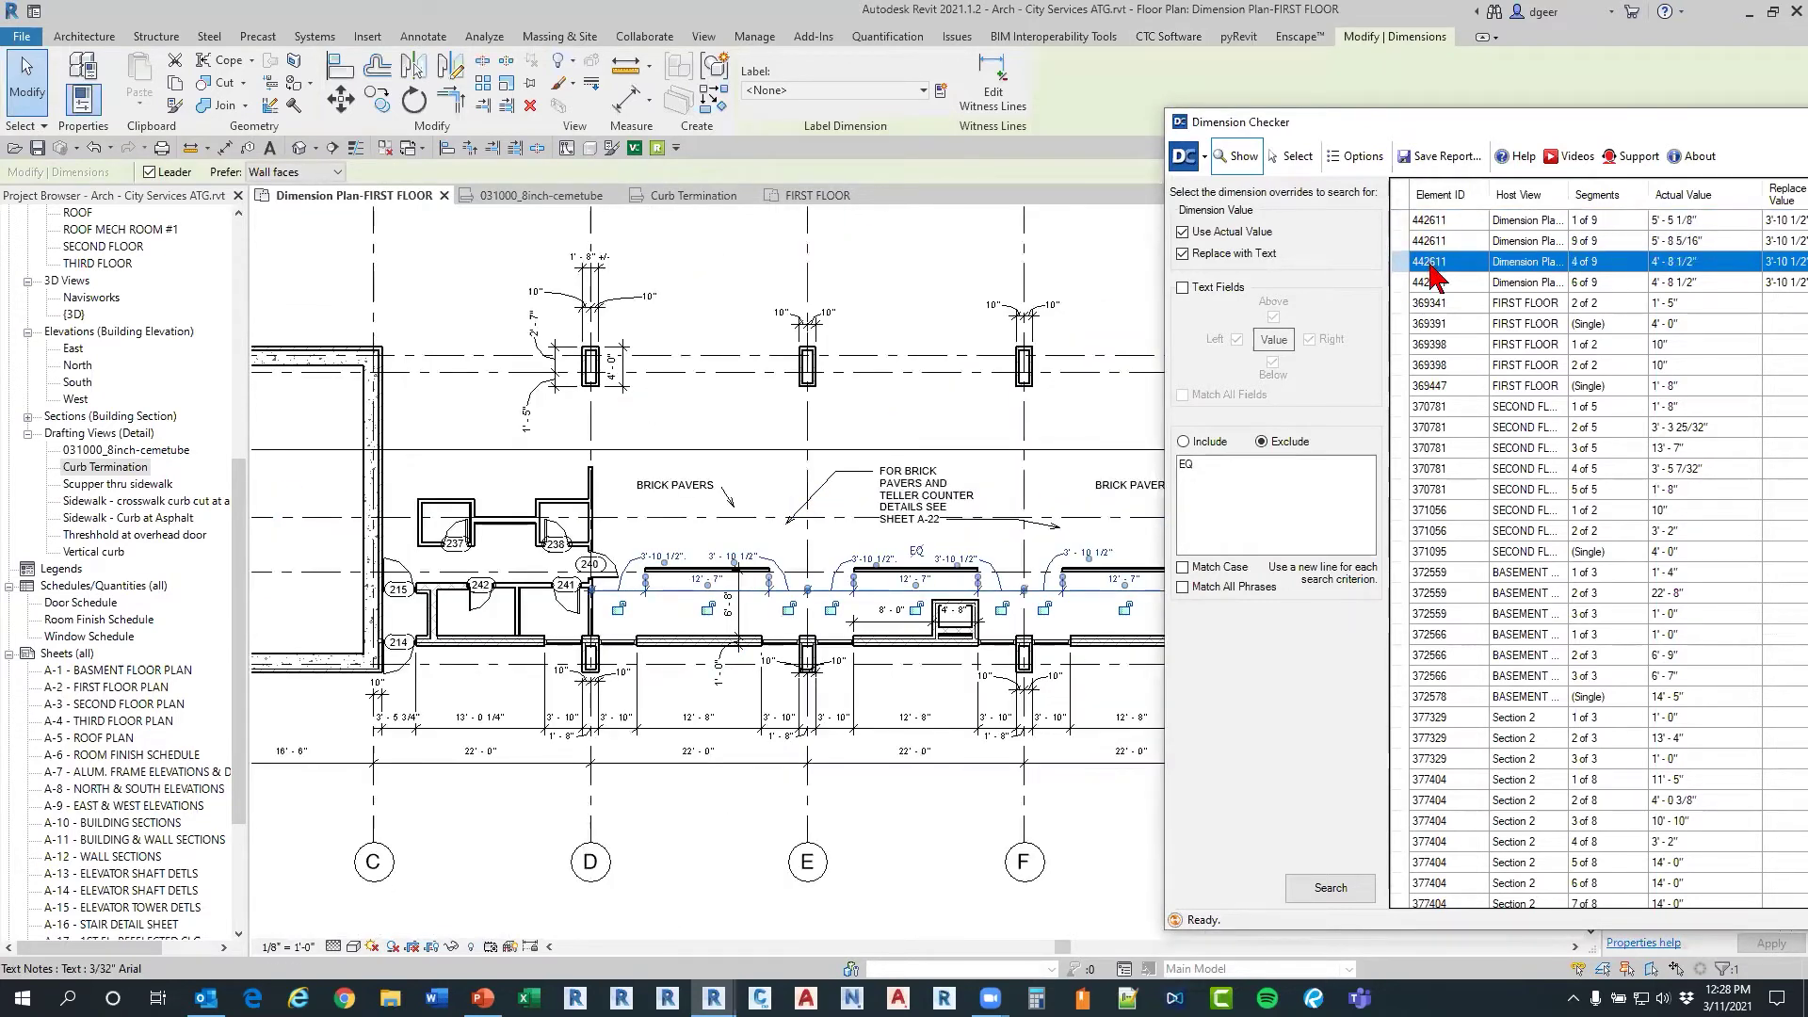
click(1433, 282)
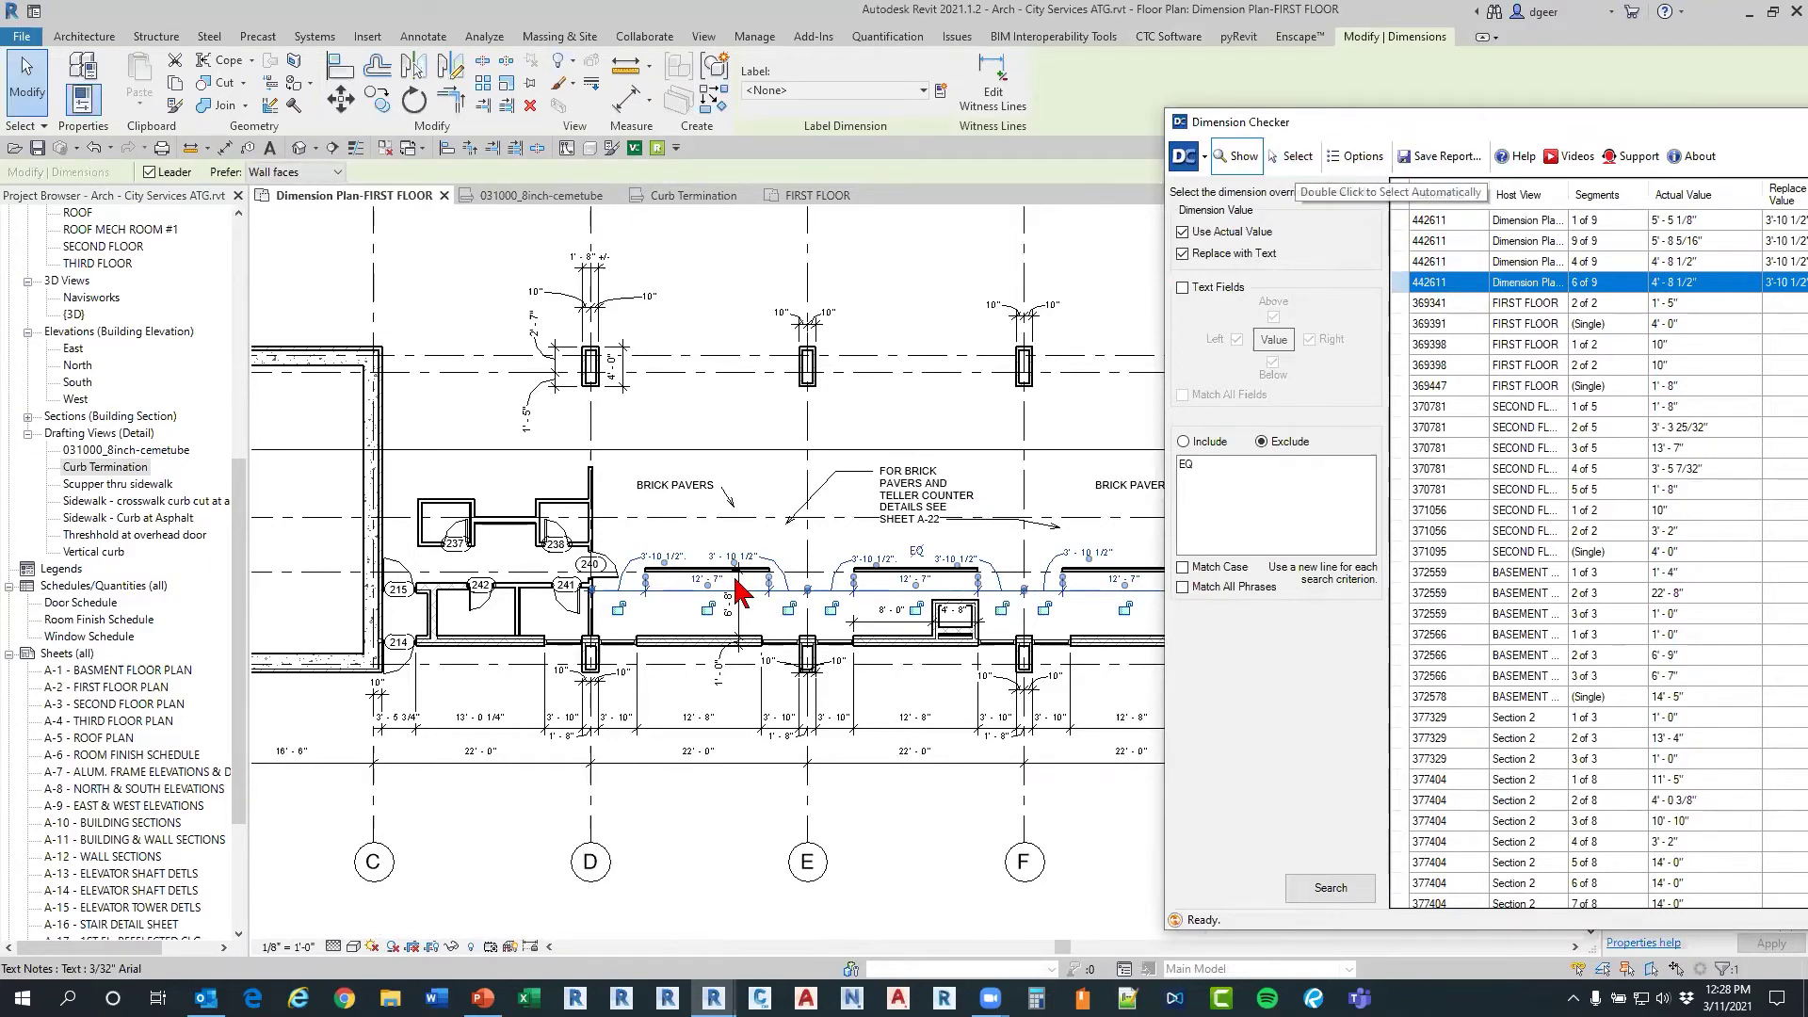
scroll(739, 592, up, 4)
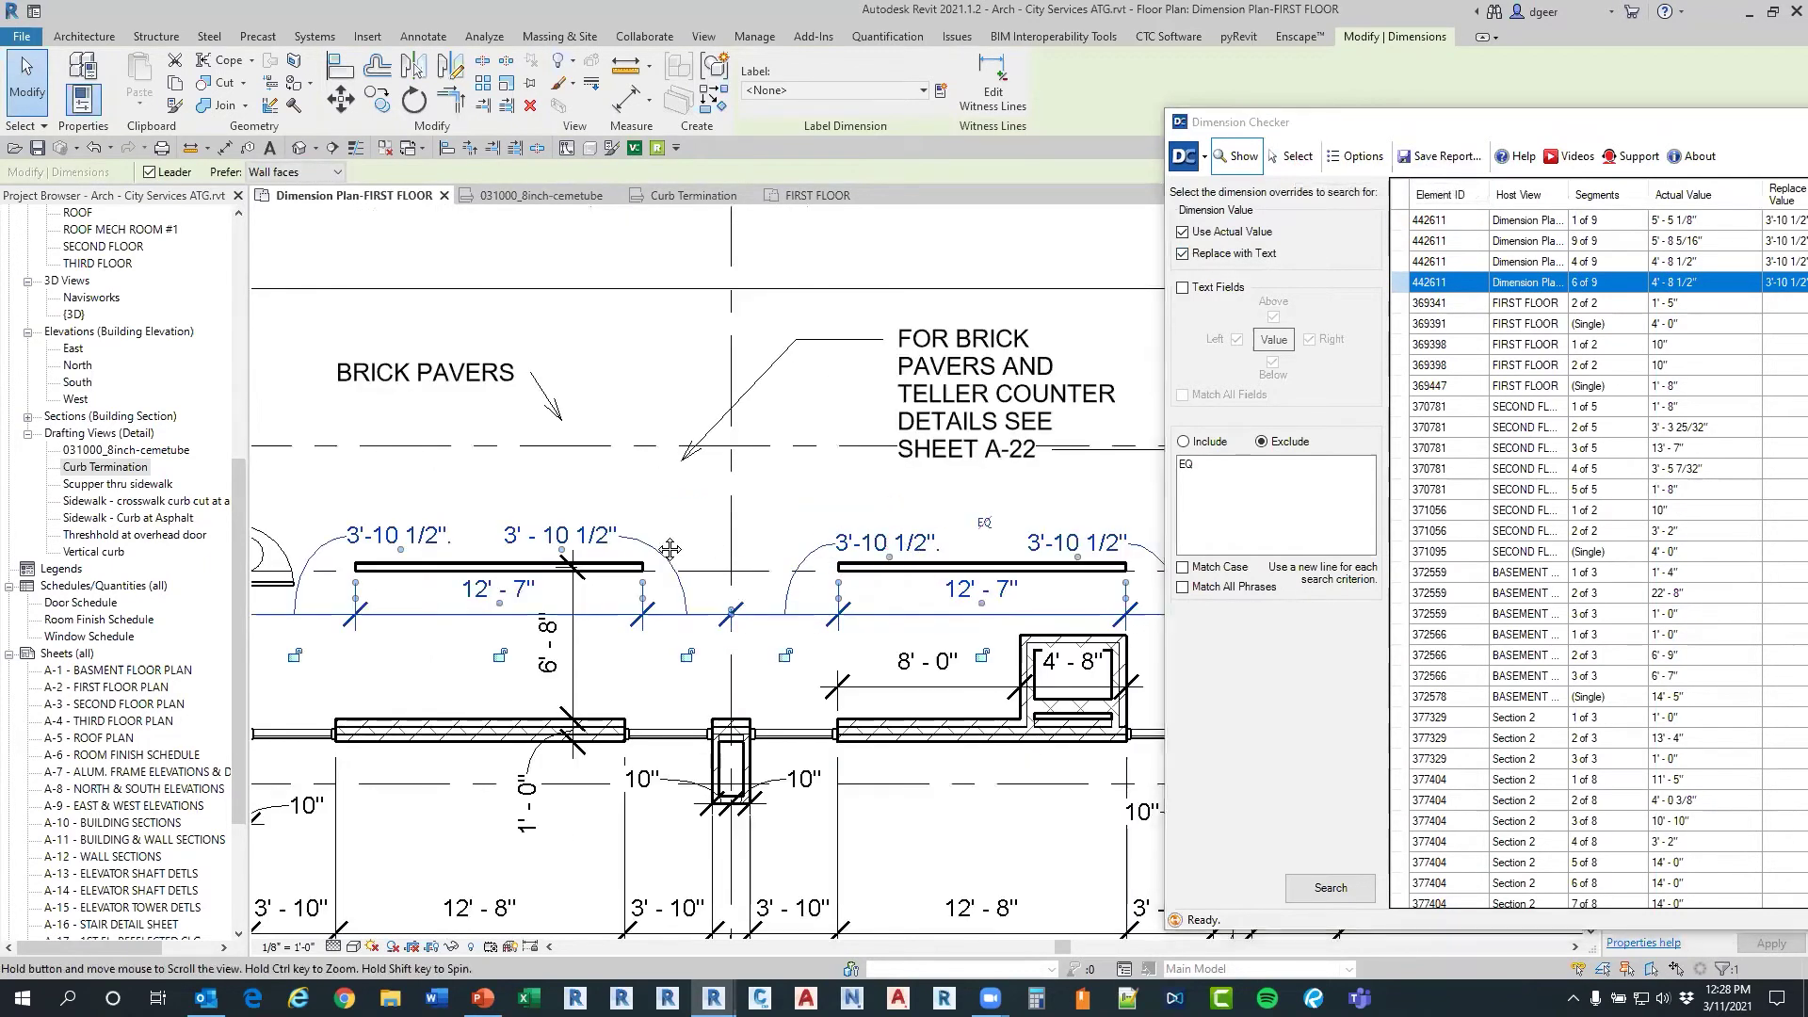
Step: Set the overridden dimension segment just left of the EQ text, between grids E and F, to use its actual value
middle_drag(670, 549, 407, 537)
click(612, 529)
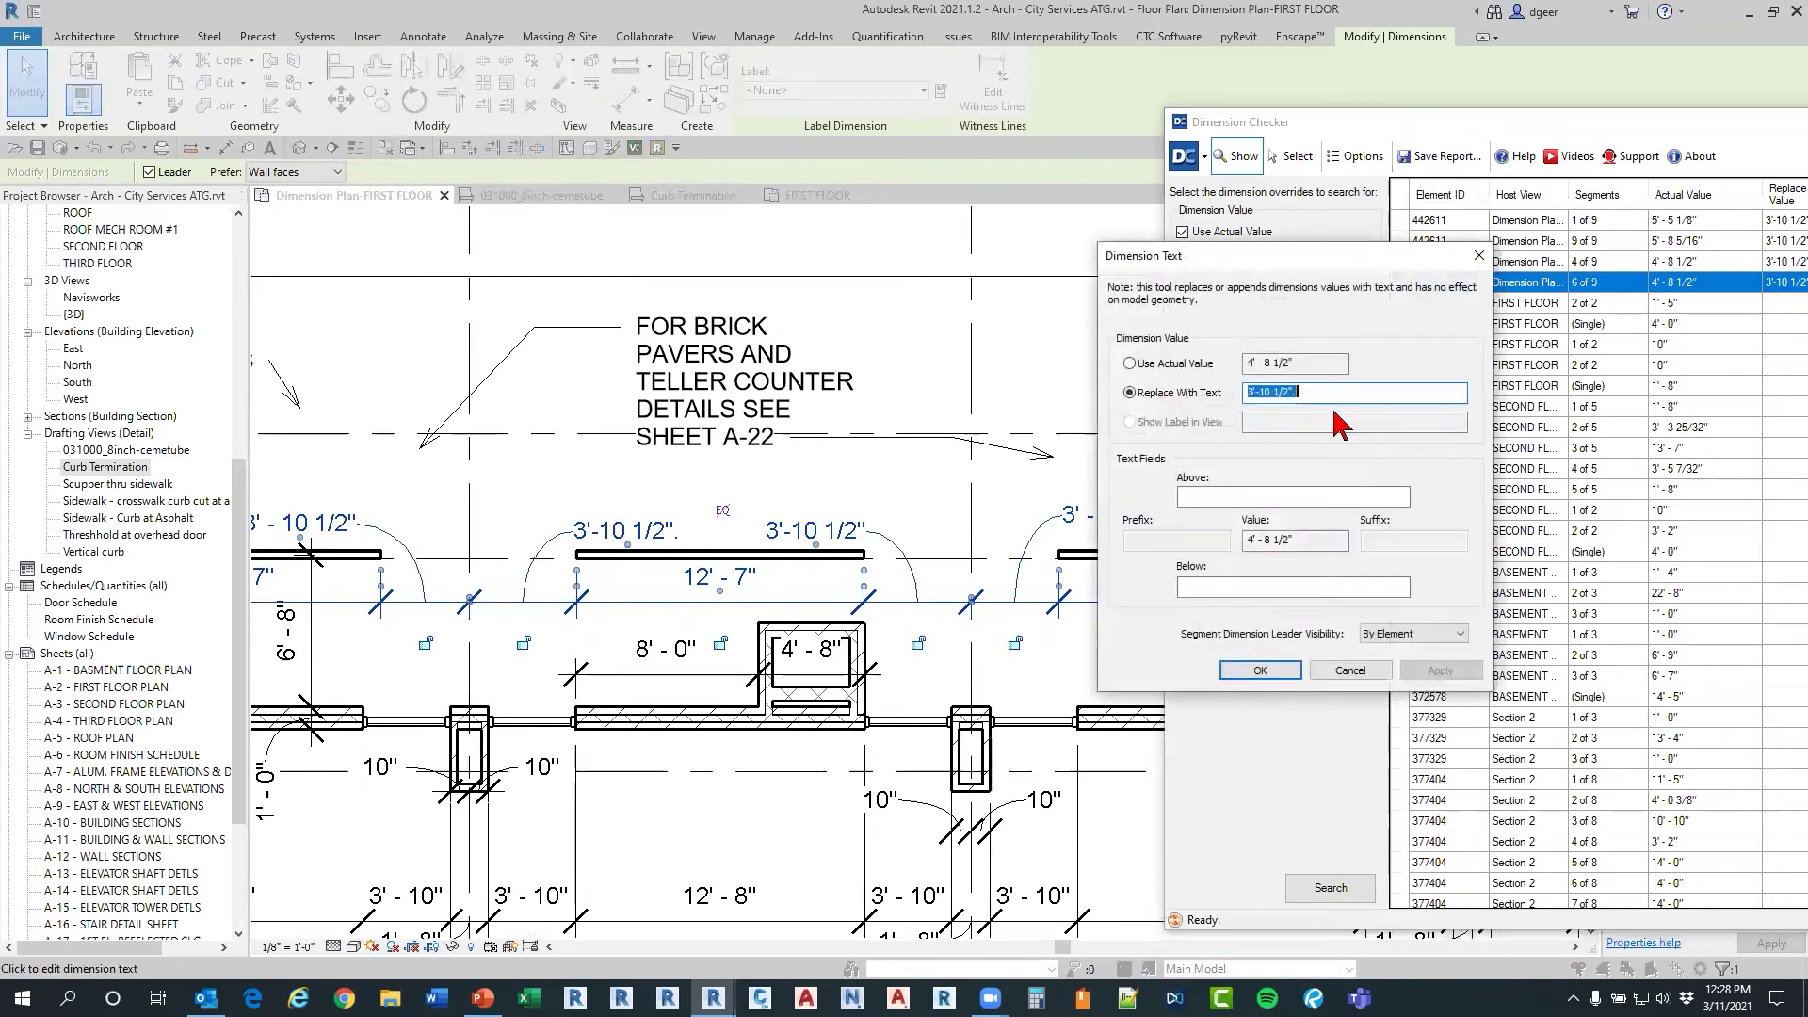
click(1131, 364)
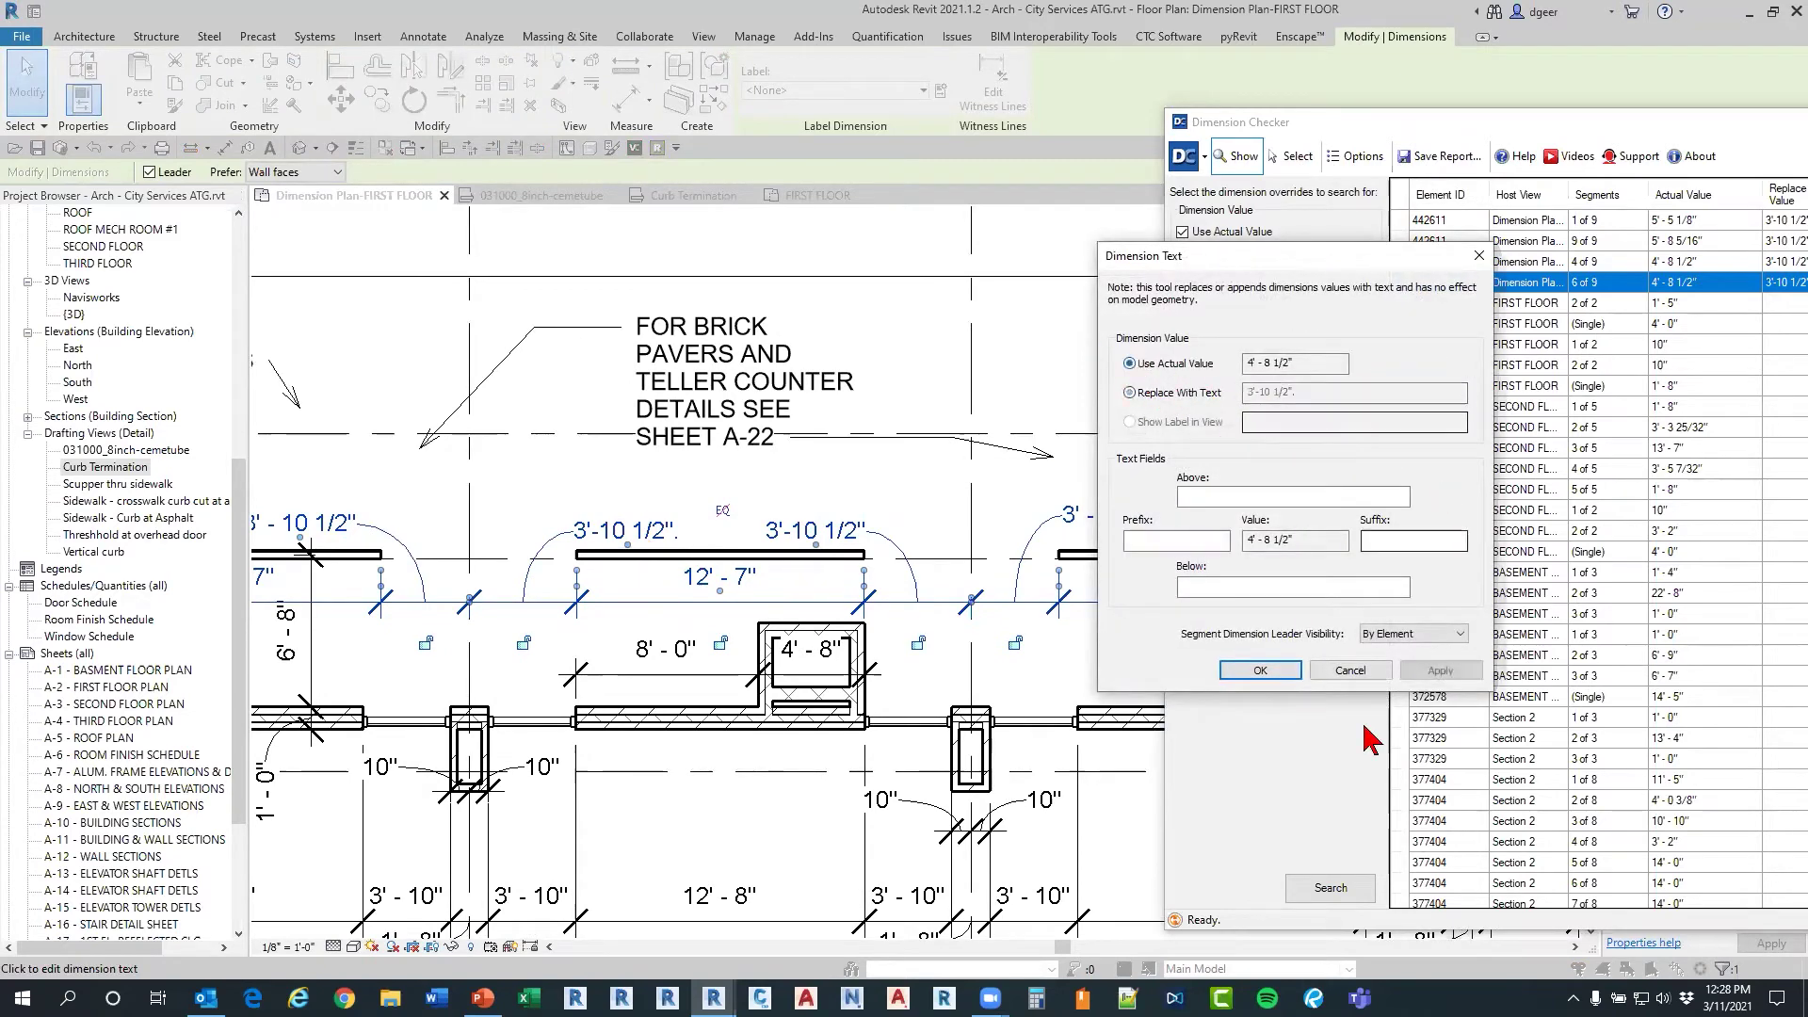
click(1260, 669)
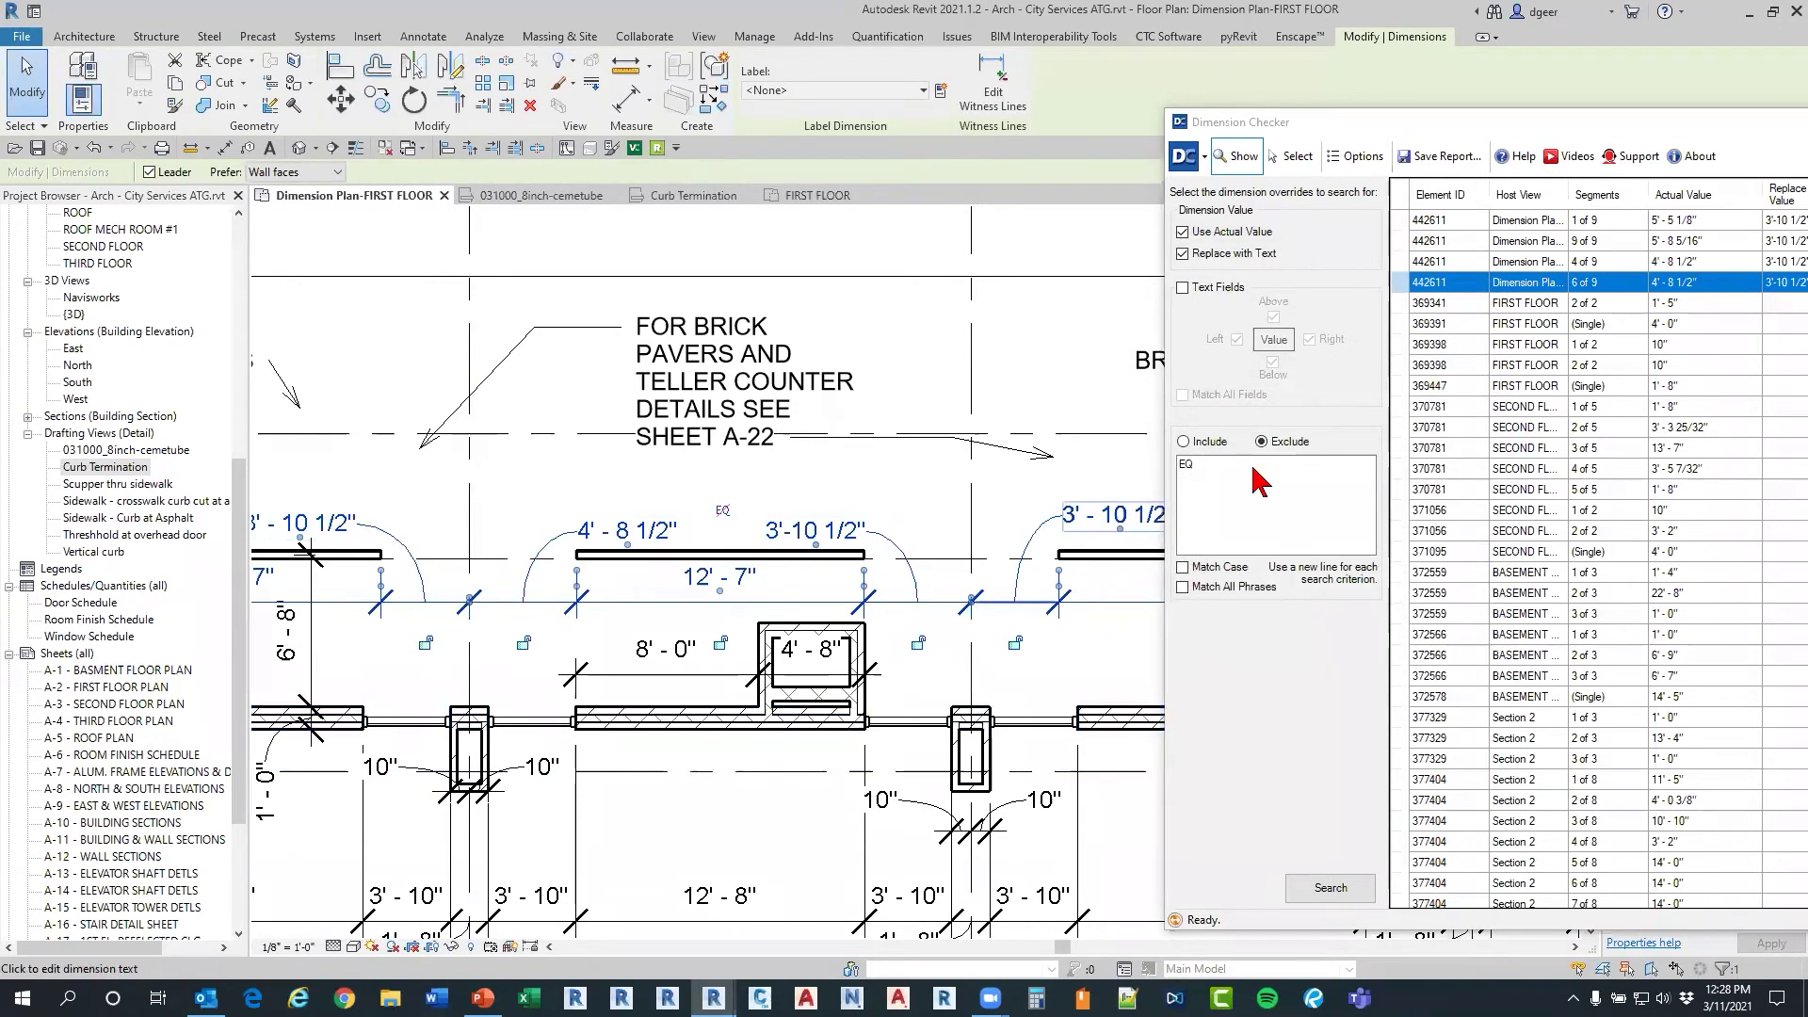
Step: Show segment 6 of 9 from the results in the plan and check the text settings of the segment just past grid F
click(1513, 129)
drag(1513, 129, 1032, 149)
click(1341, 337)
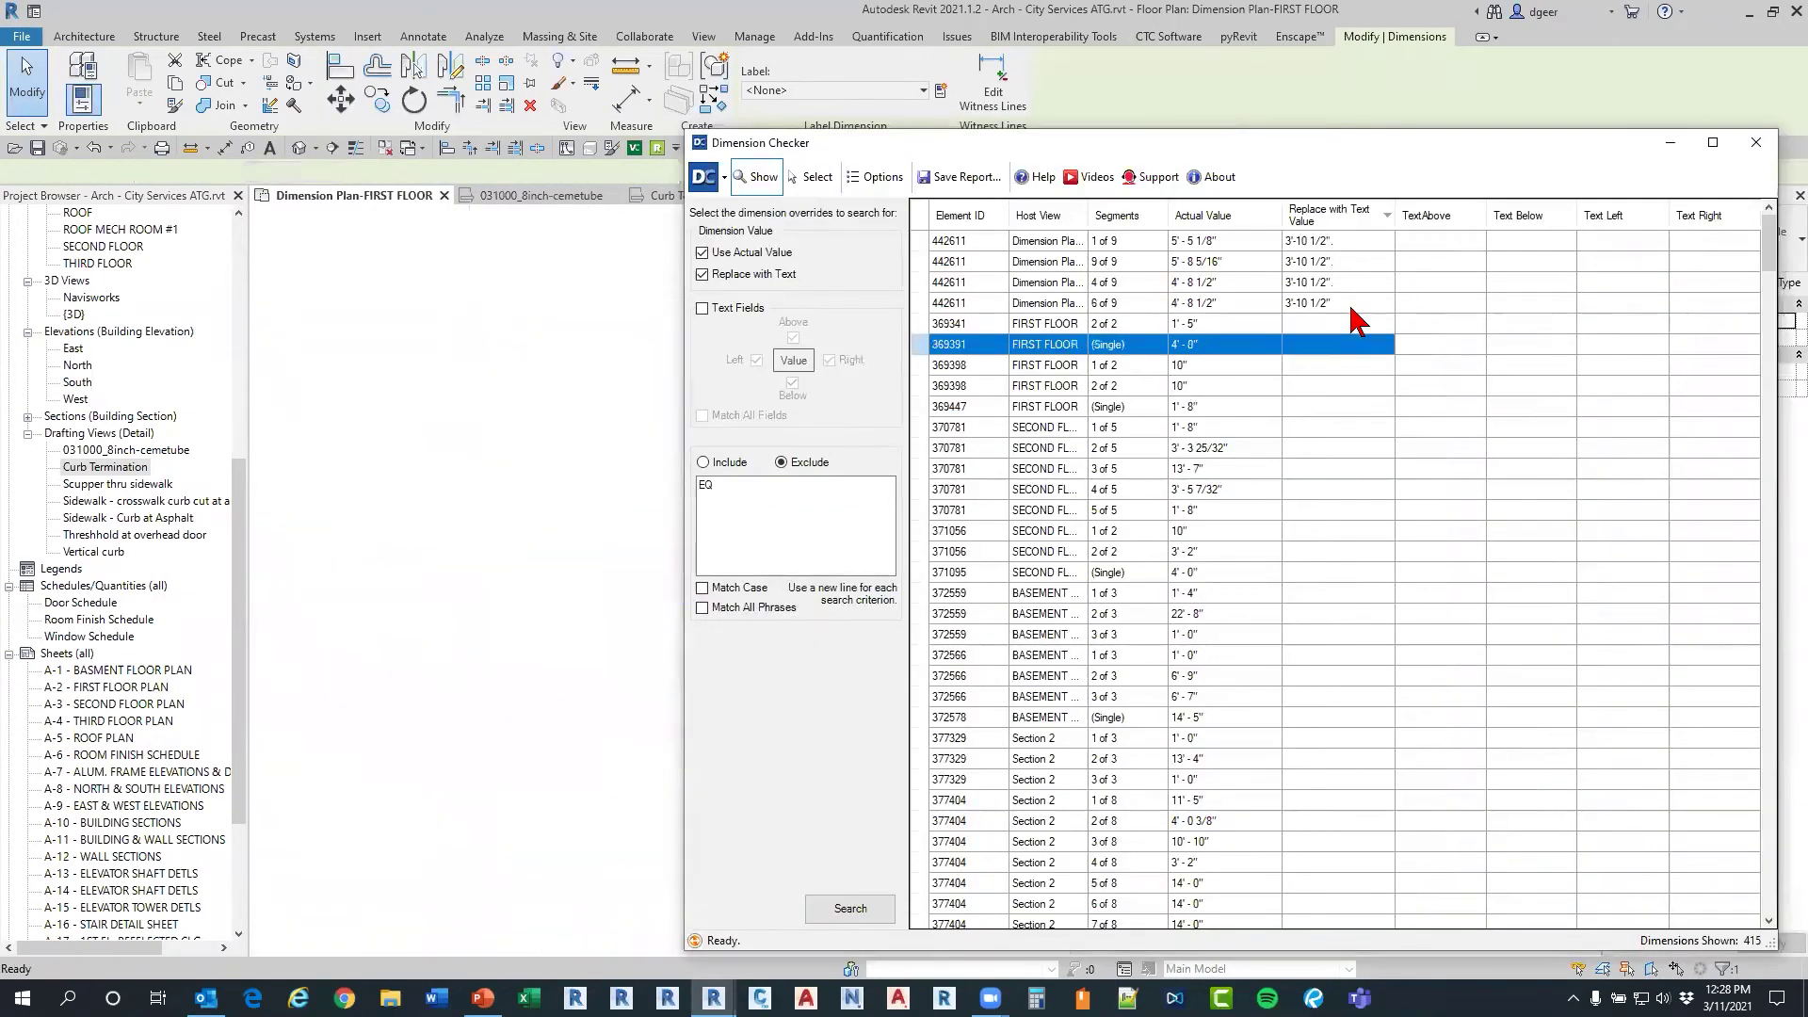
click(1352, 302)
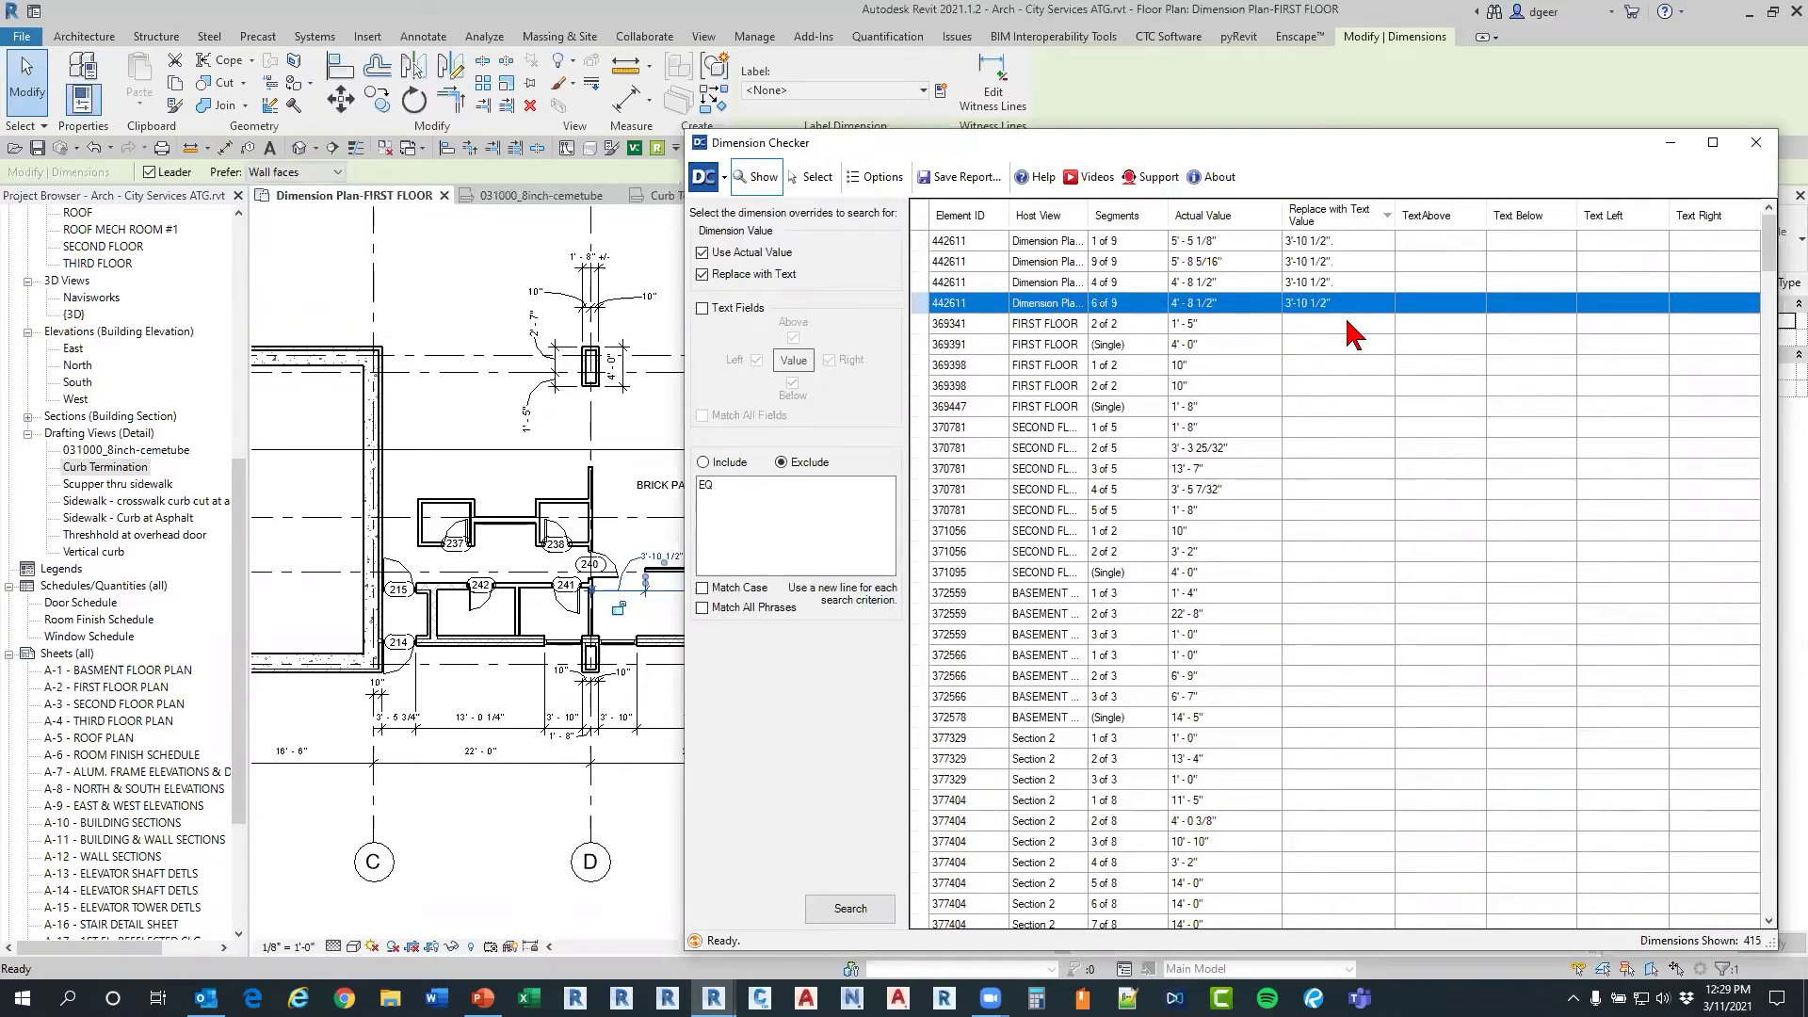
middle_drag(432, 604, 213, 581)
middle_drag(529, 534, 302, 512)
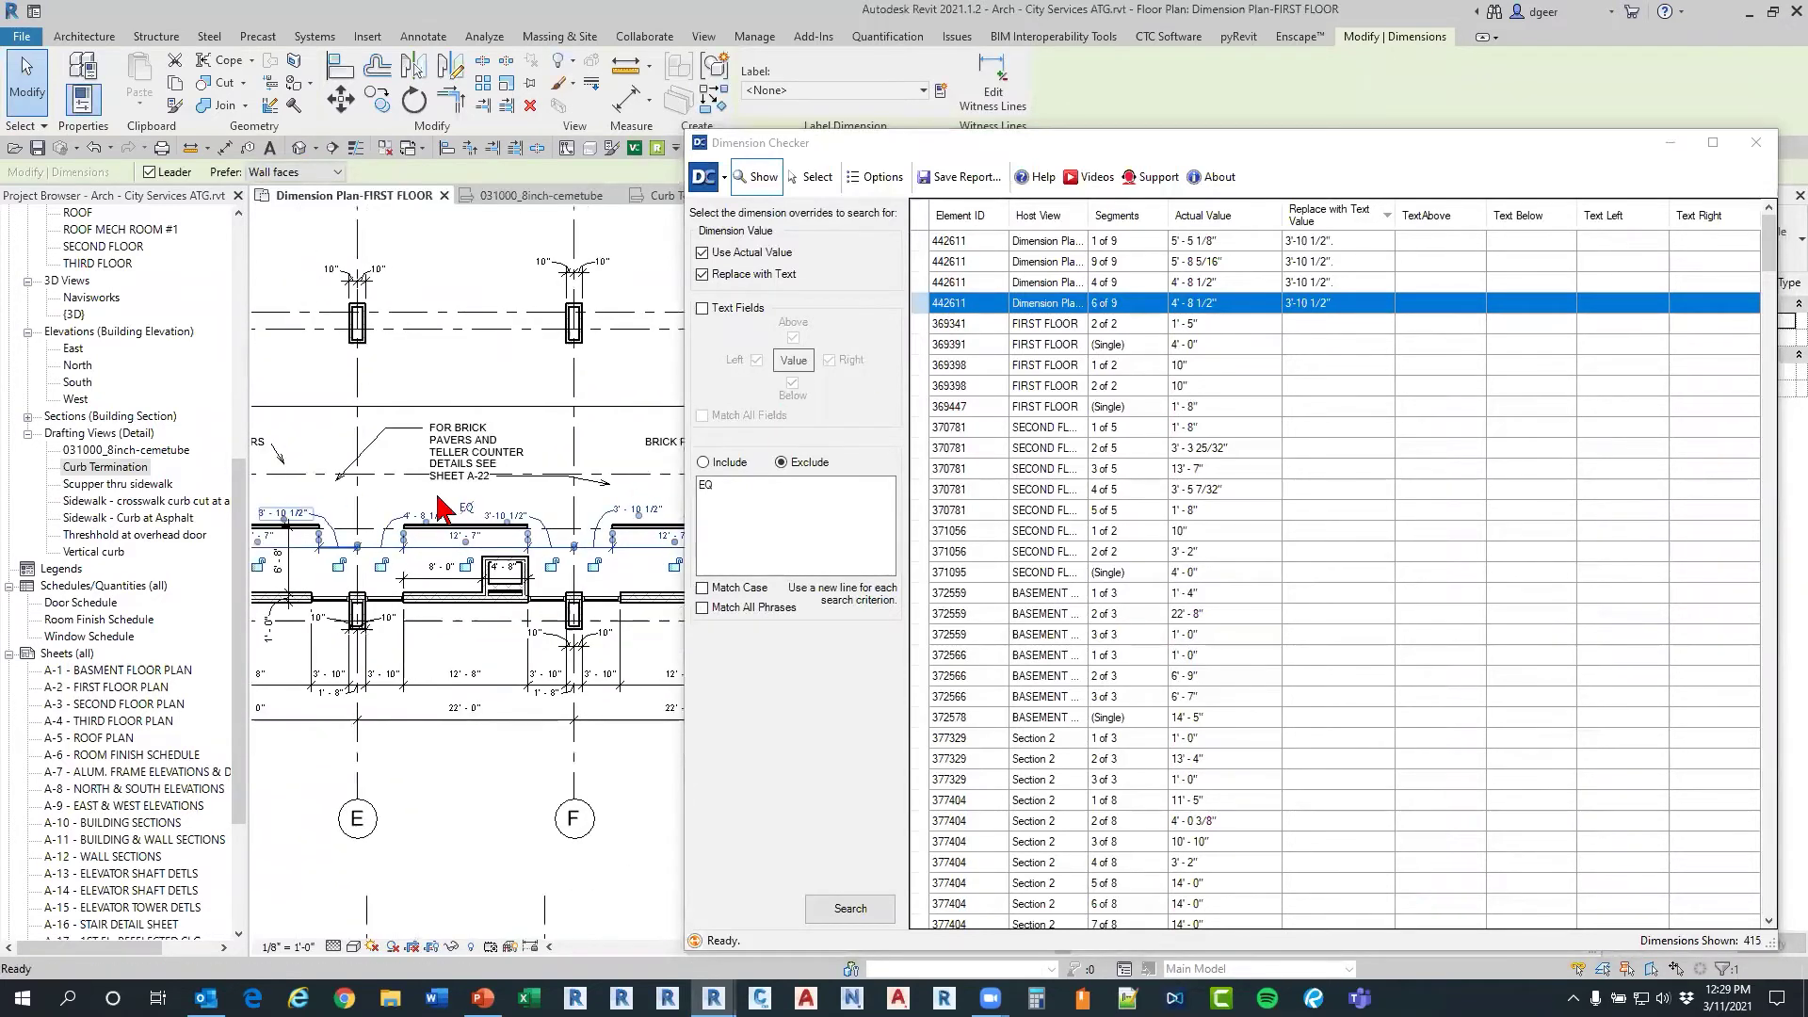
click(653, 519)
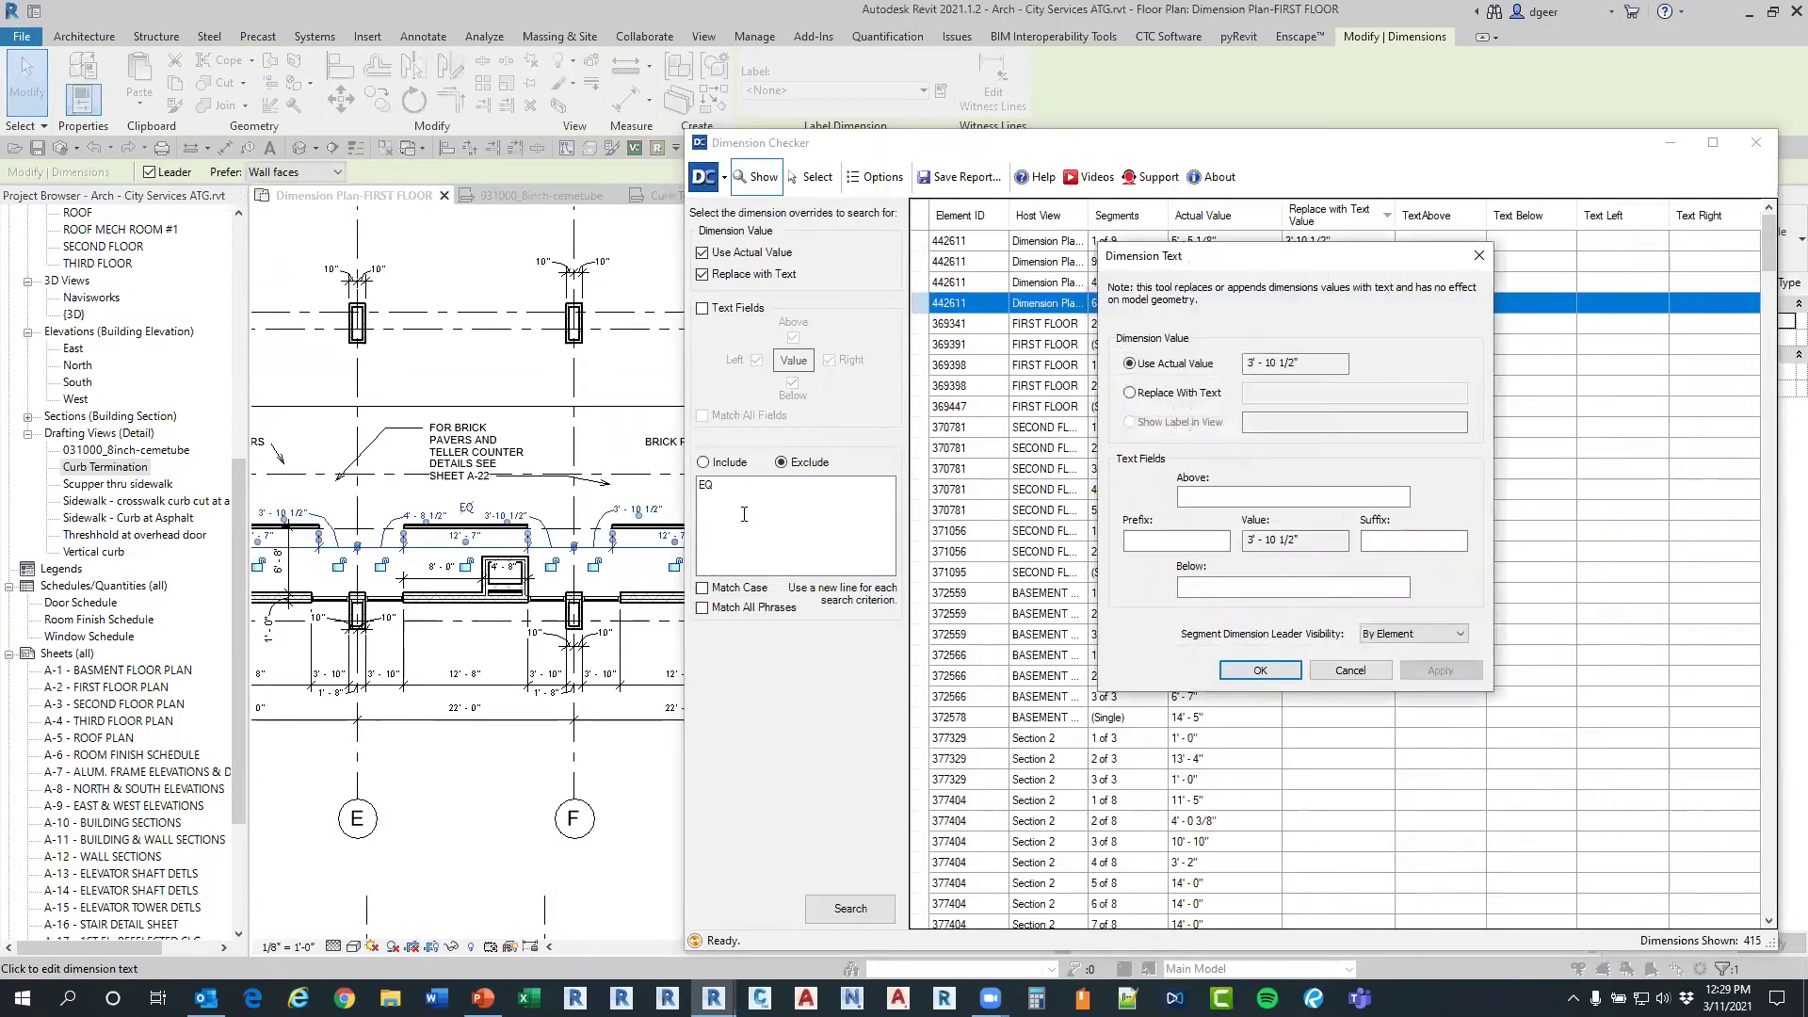
click(1362, 674)
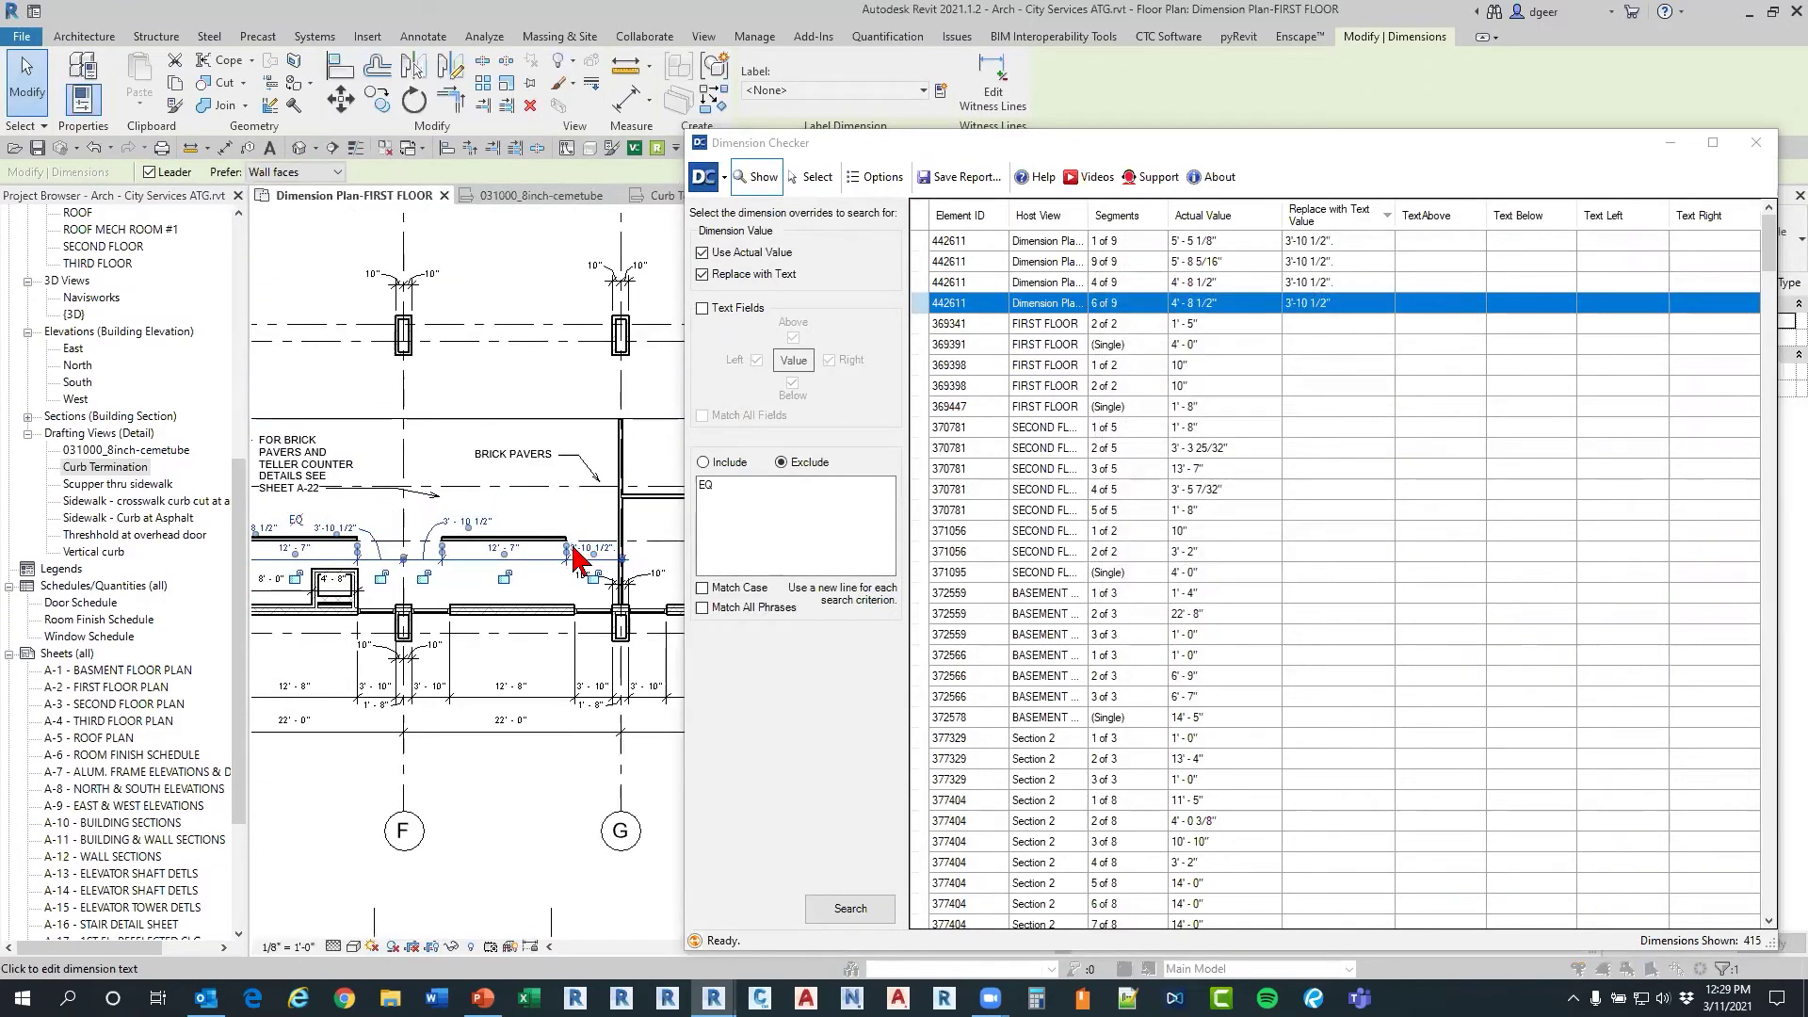
Step: Set the overridden segments beside grid G and just right of the EQ text between grids E and F to use their actual values
click(590, 561)
click(1130, 363)
click(1260, 670)
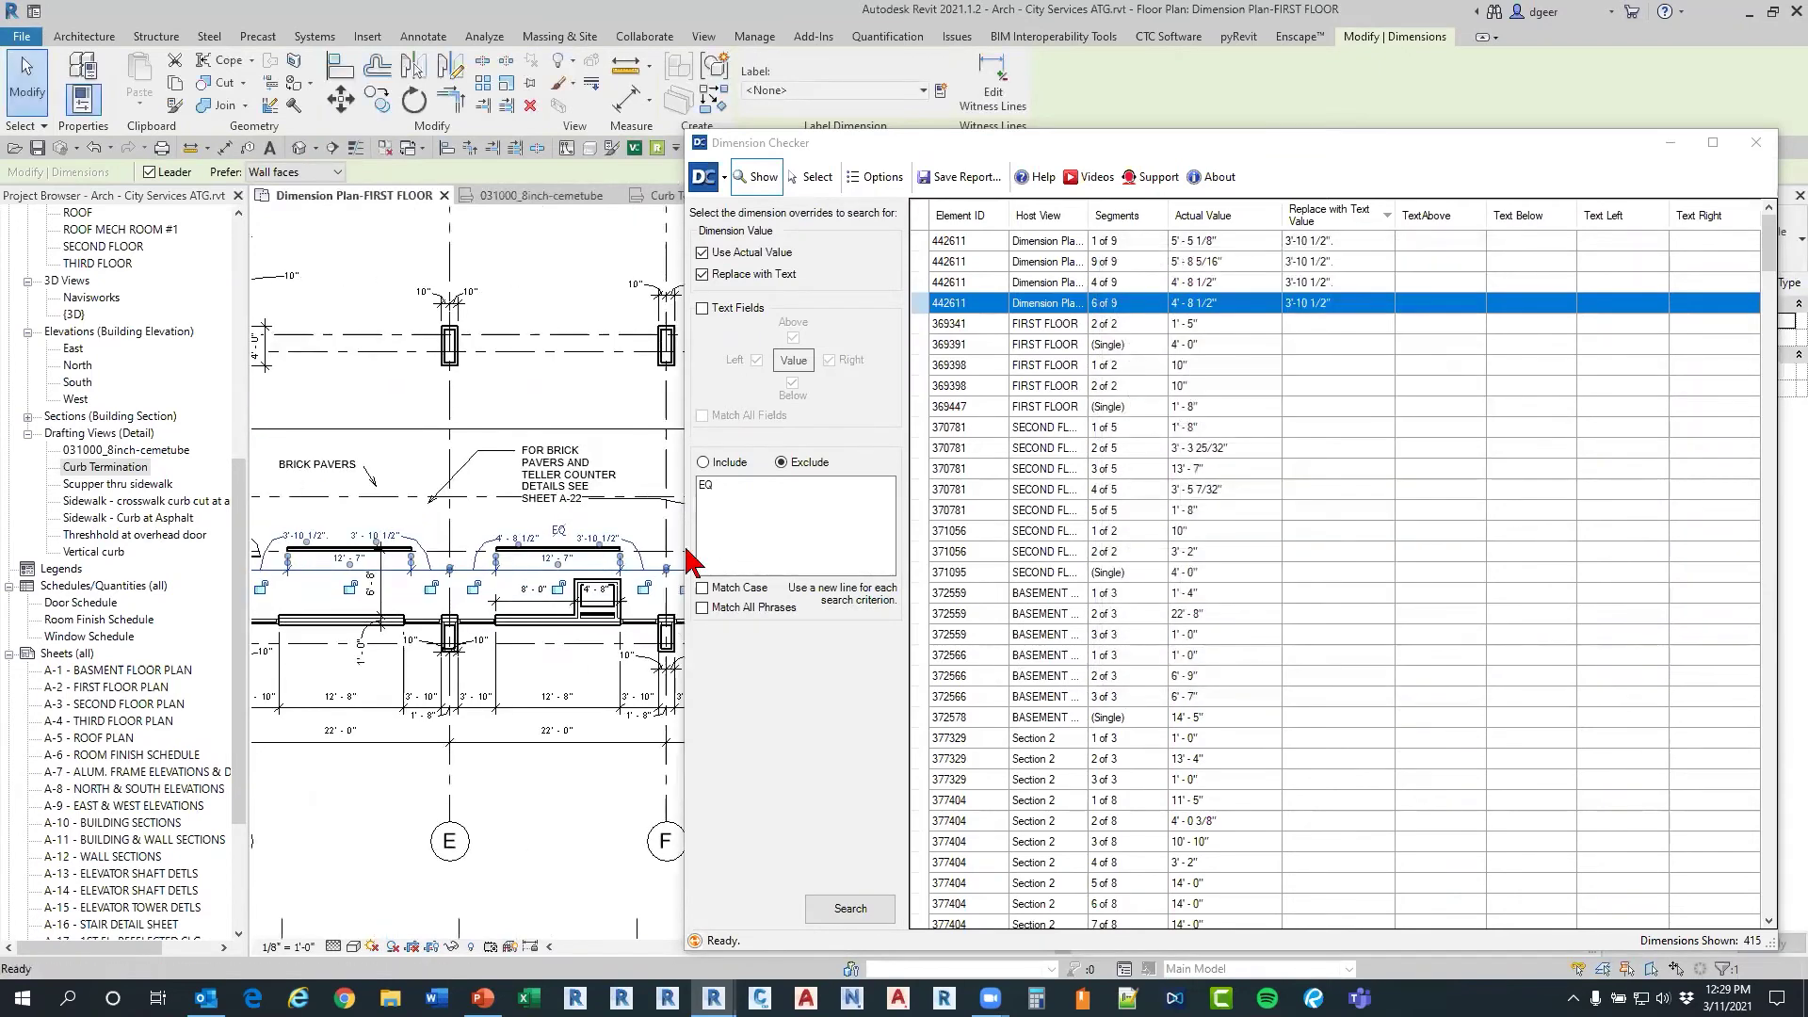
click(529, 576)
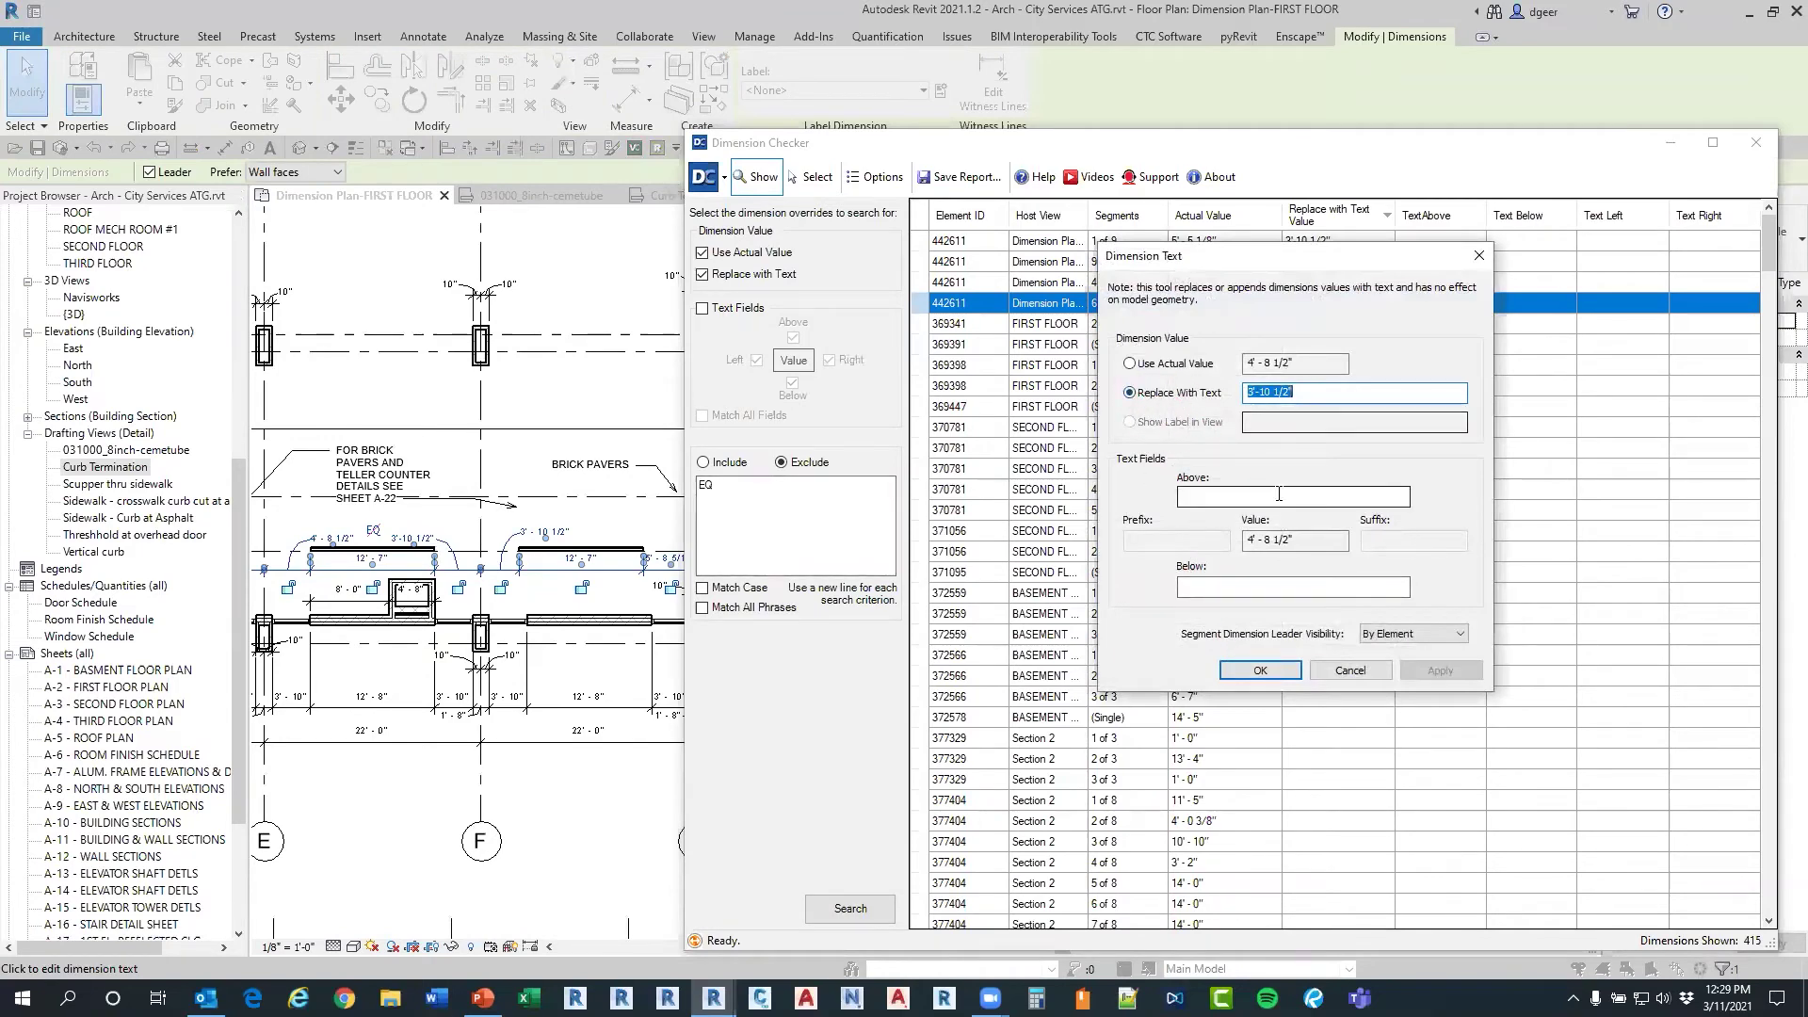
click(1168, 365)
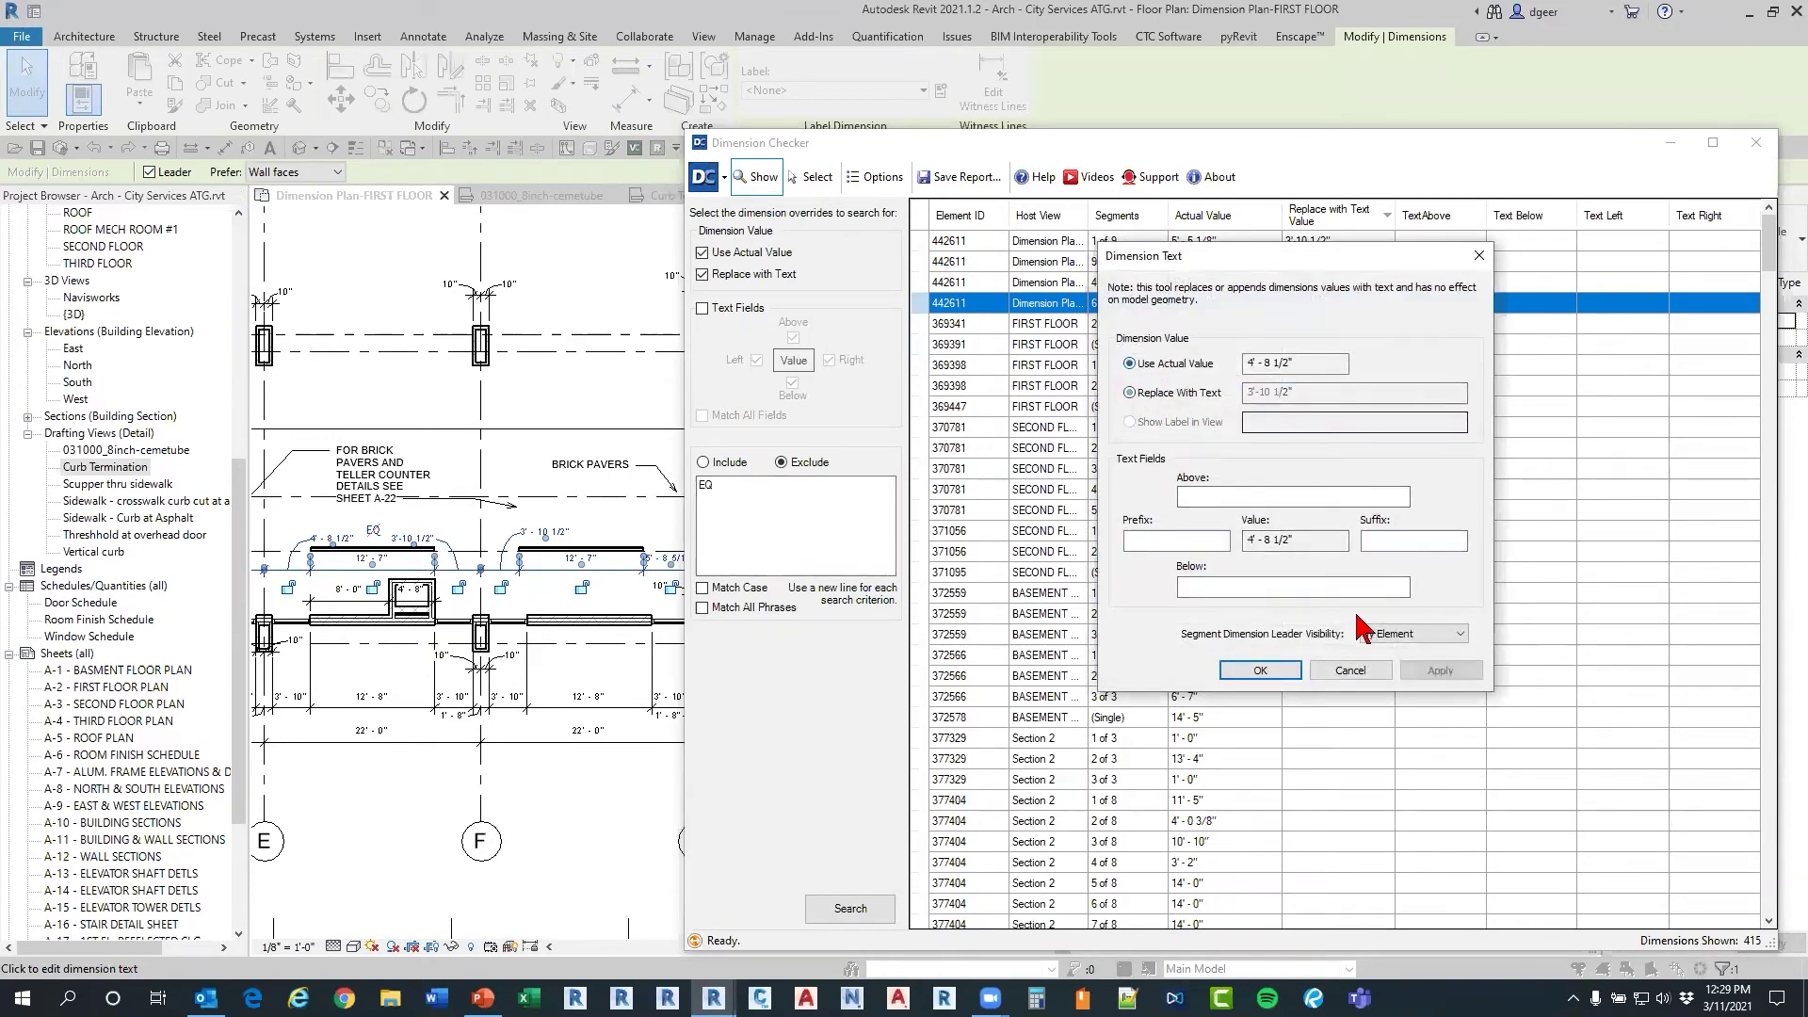
click(1260, 670)
Step: Check the text settings of the segment left of the EQ text and of the right-hand segment between grids D and E
middle_drag(406, 505, 493, 538)
click(414, 569)
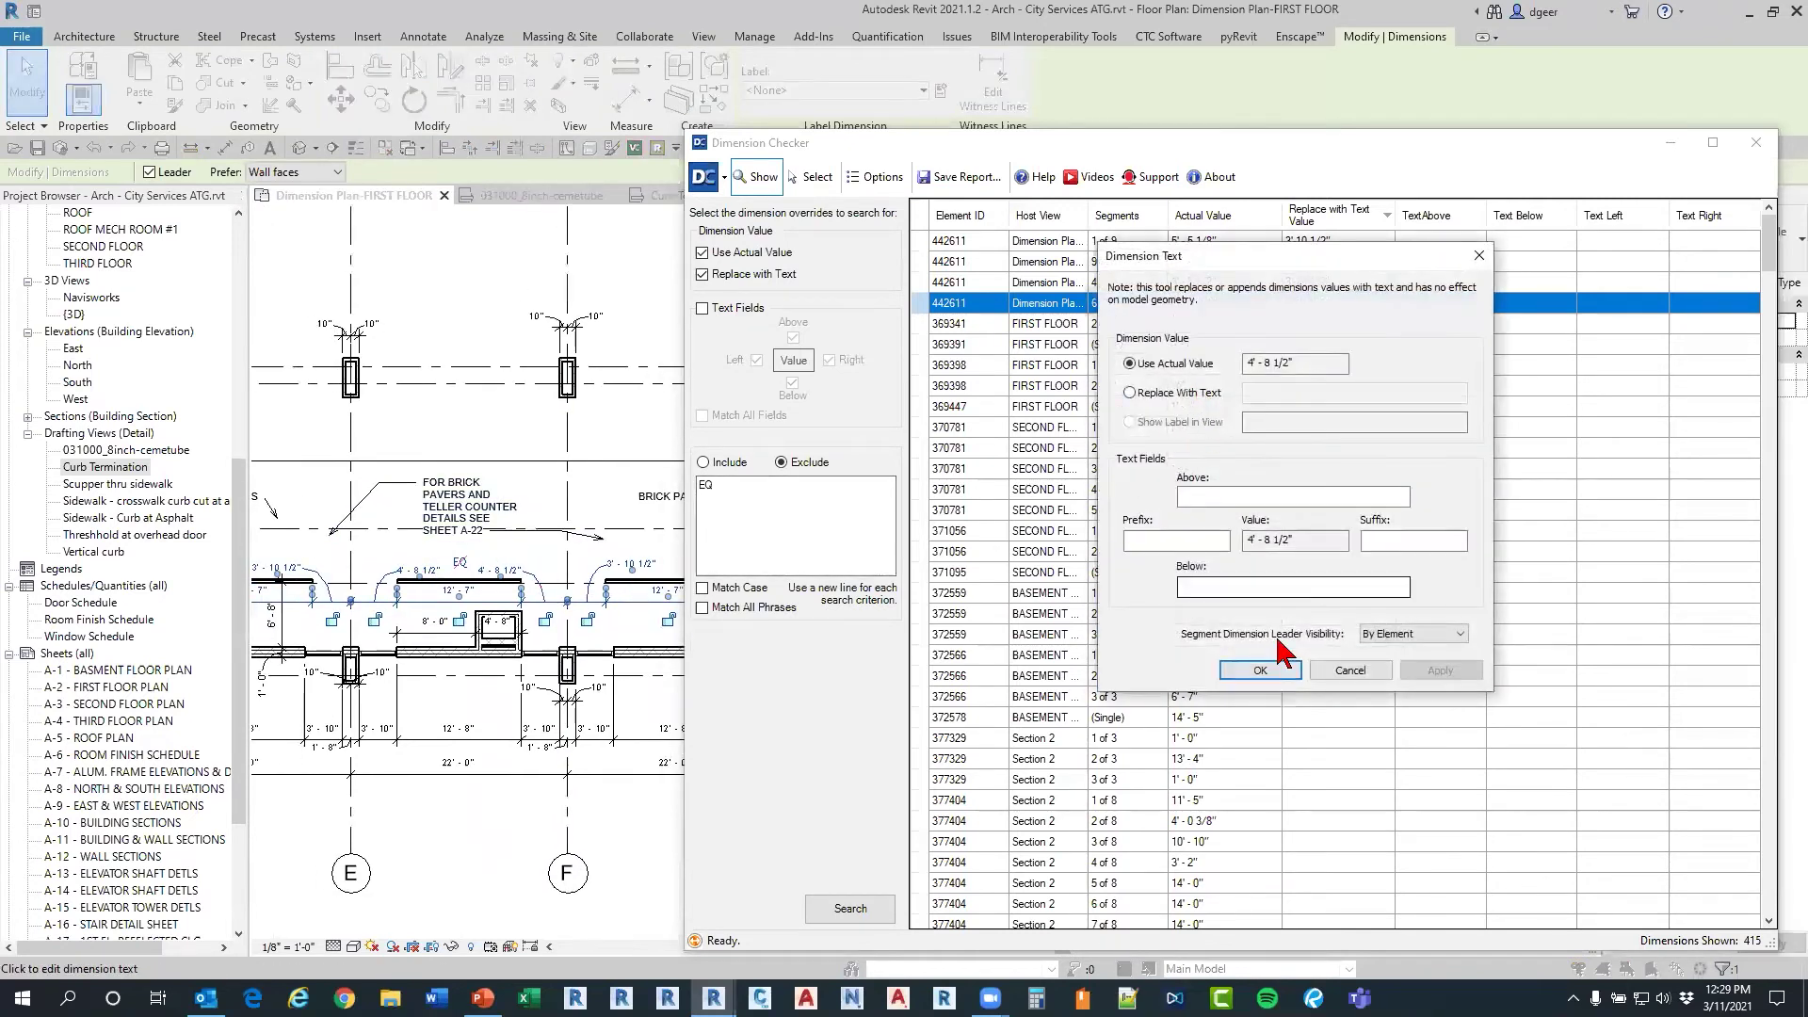
click(1260, 671)
middle_drag(360, 581, 506, 585)
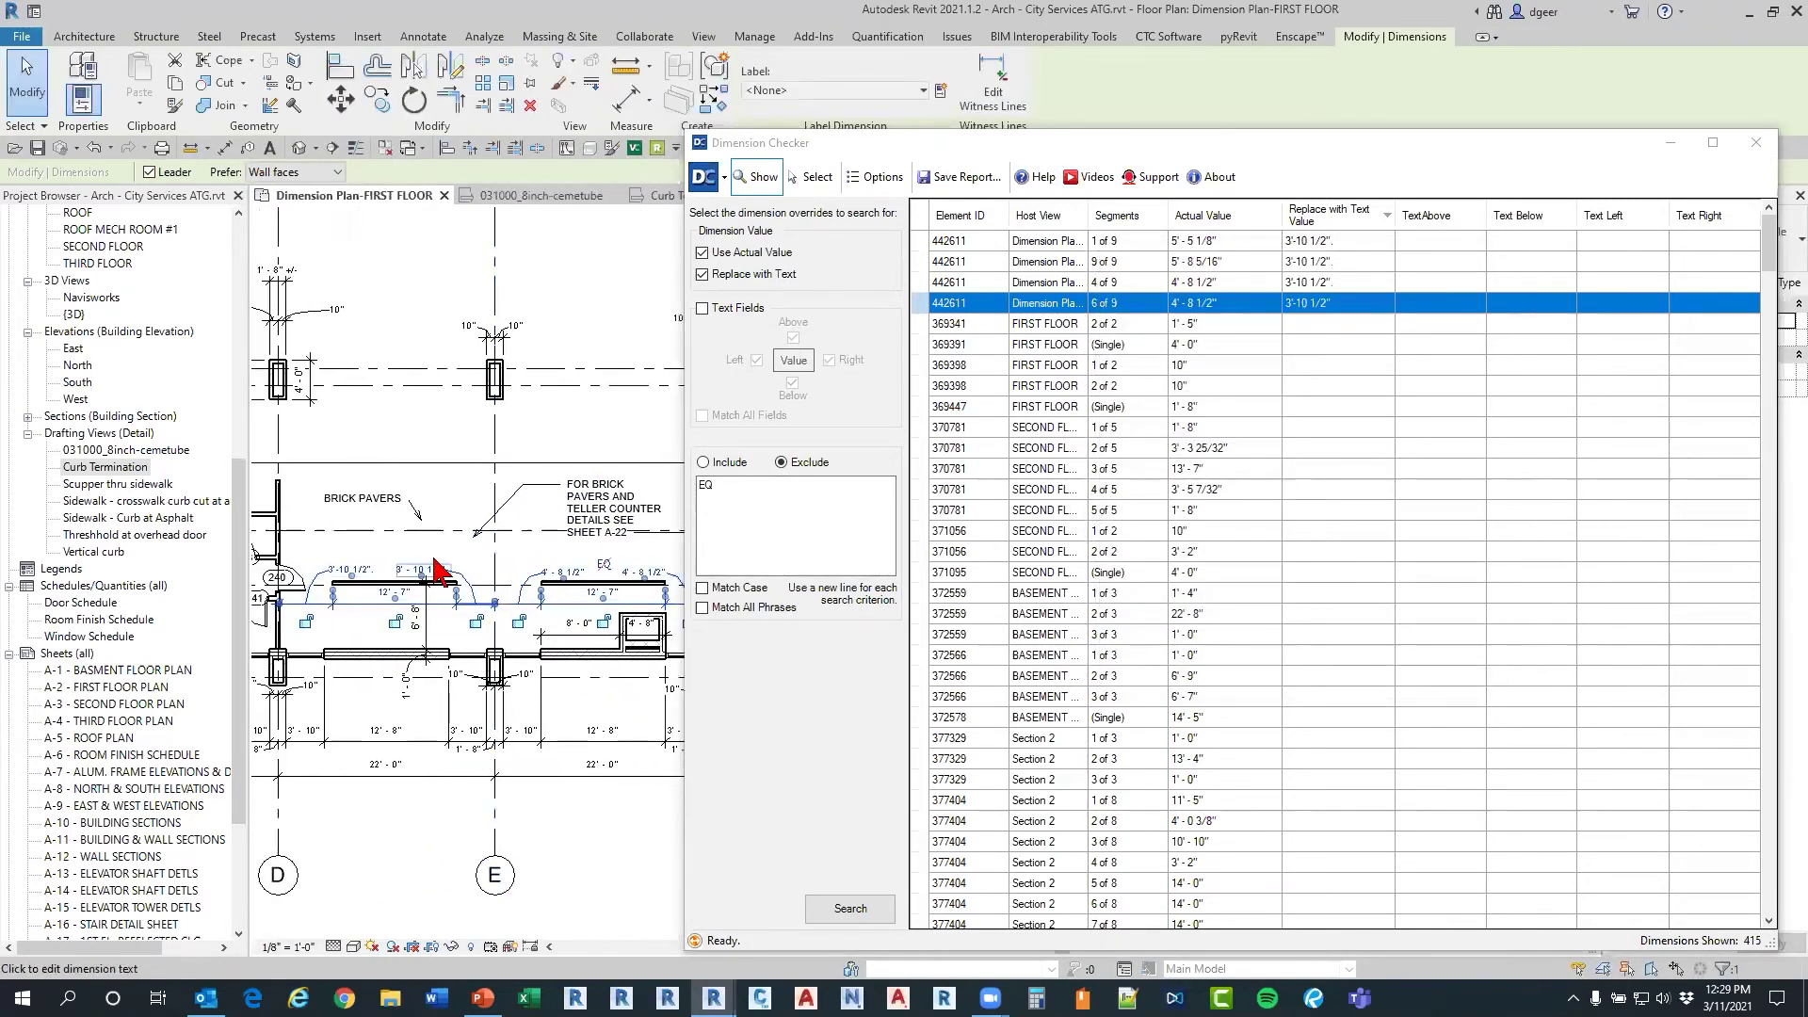
click(423, 570)
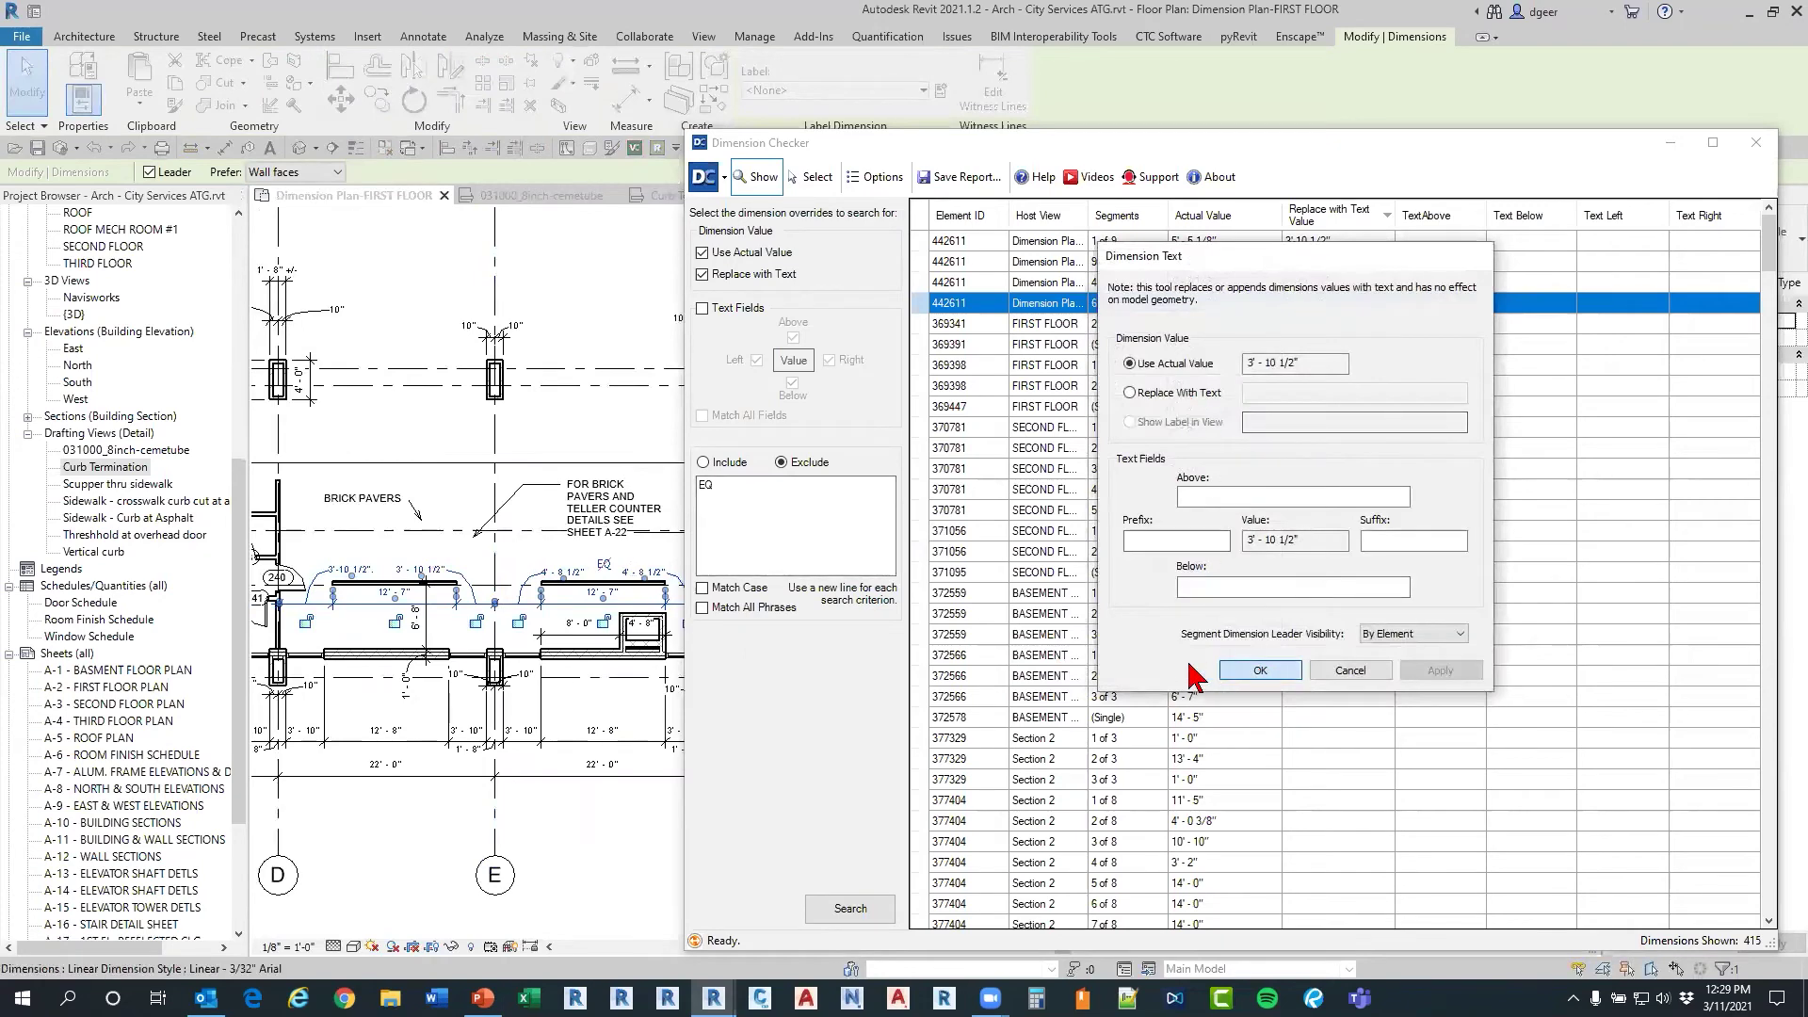
click(1245, 669)
Step: Set the first overridden segment of the dimension string, nearest grid D, to use its actual value
click(367, 572)
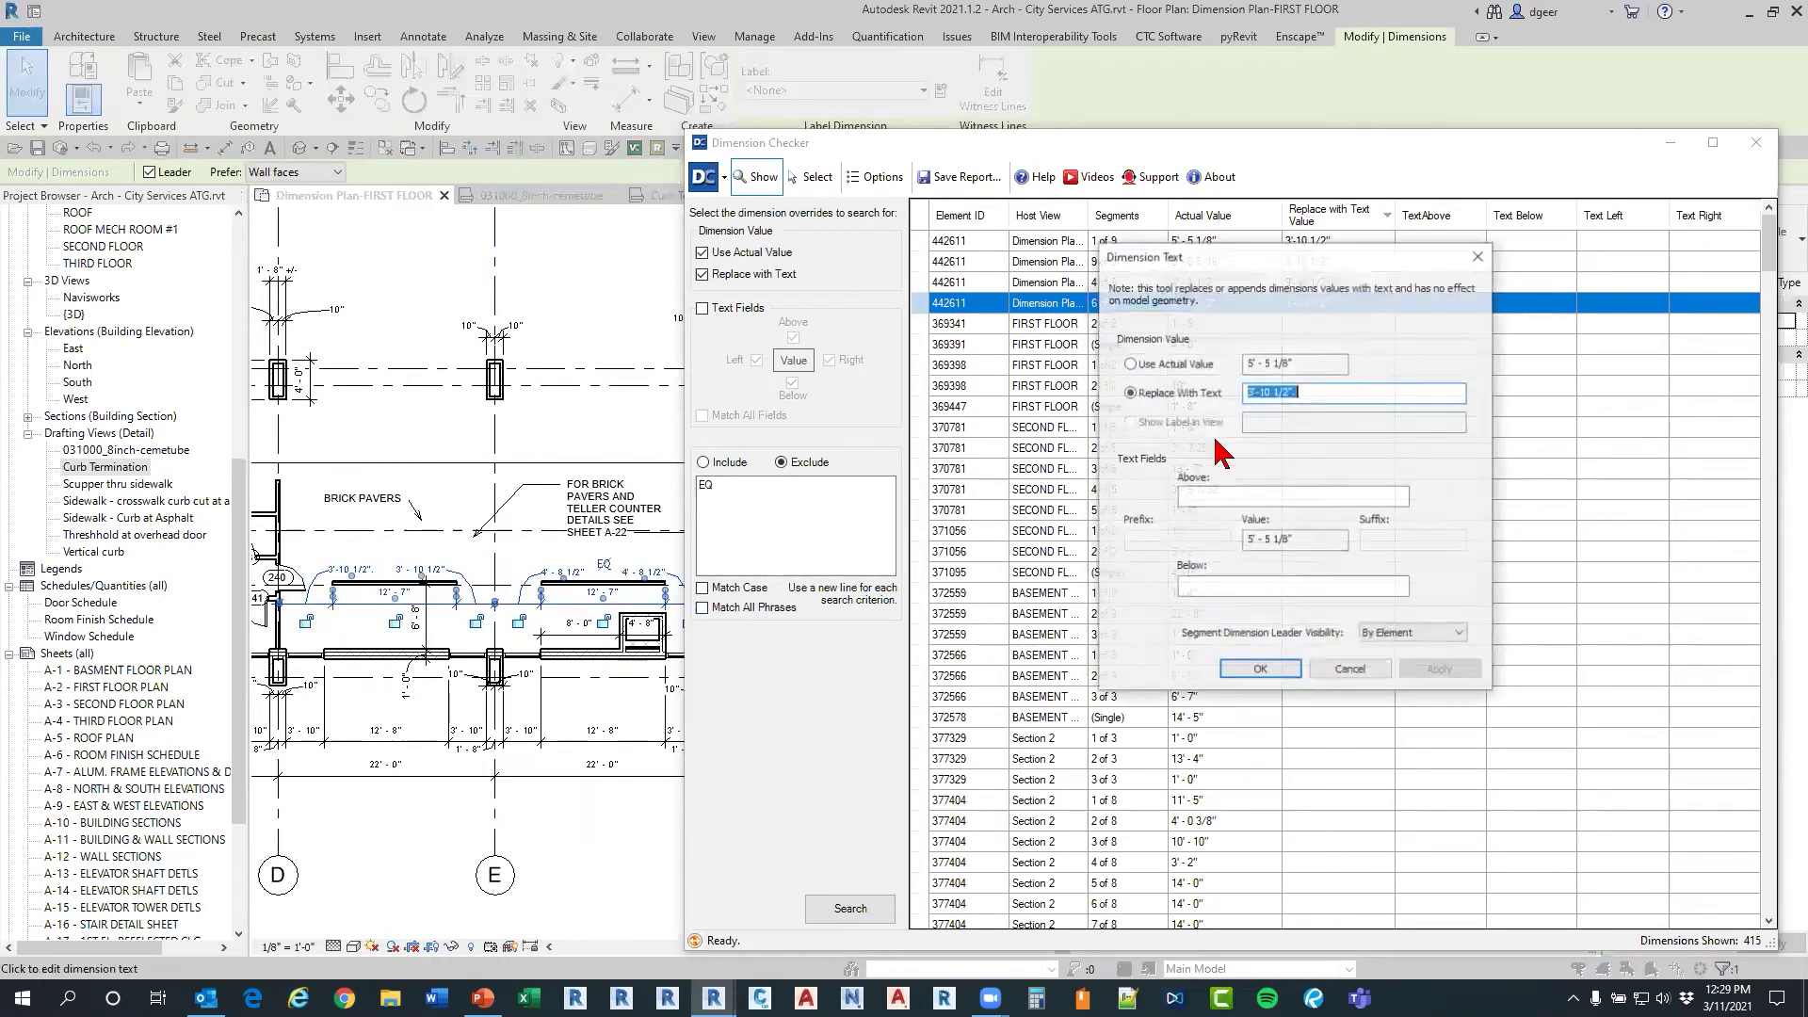
click(1129, 363)
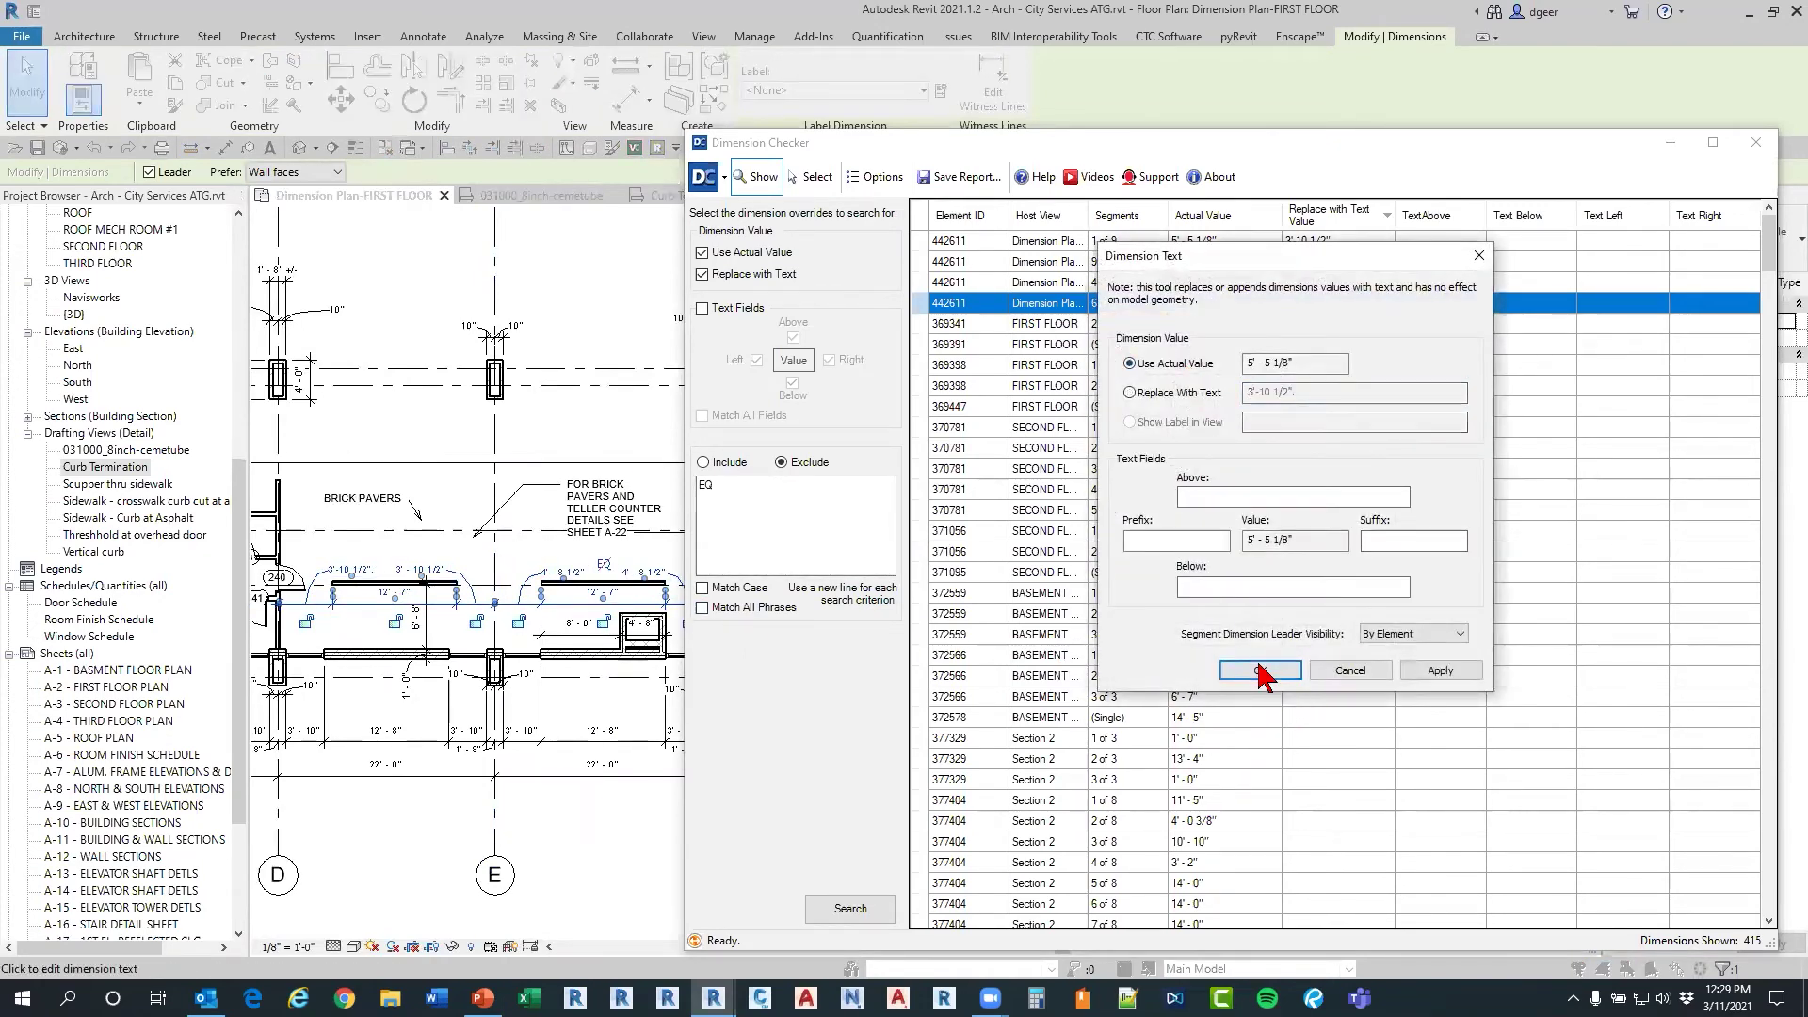
click(1260, 670)
Step: Rerun the dimension search and sort the results by replacement text value to look for remaining overrides
click(850, 908)
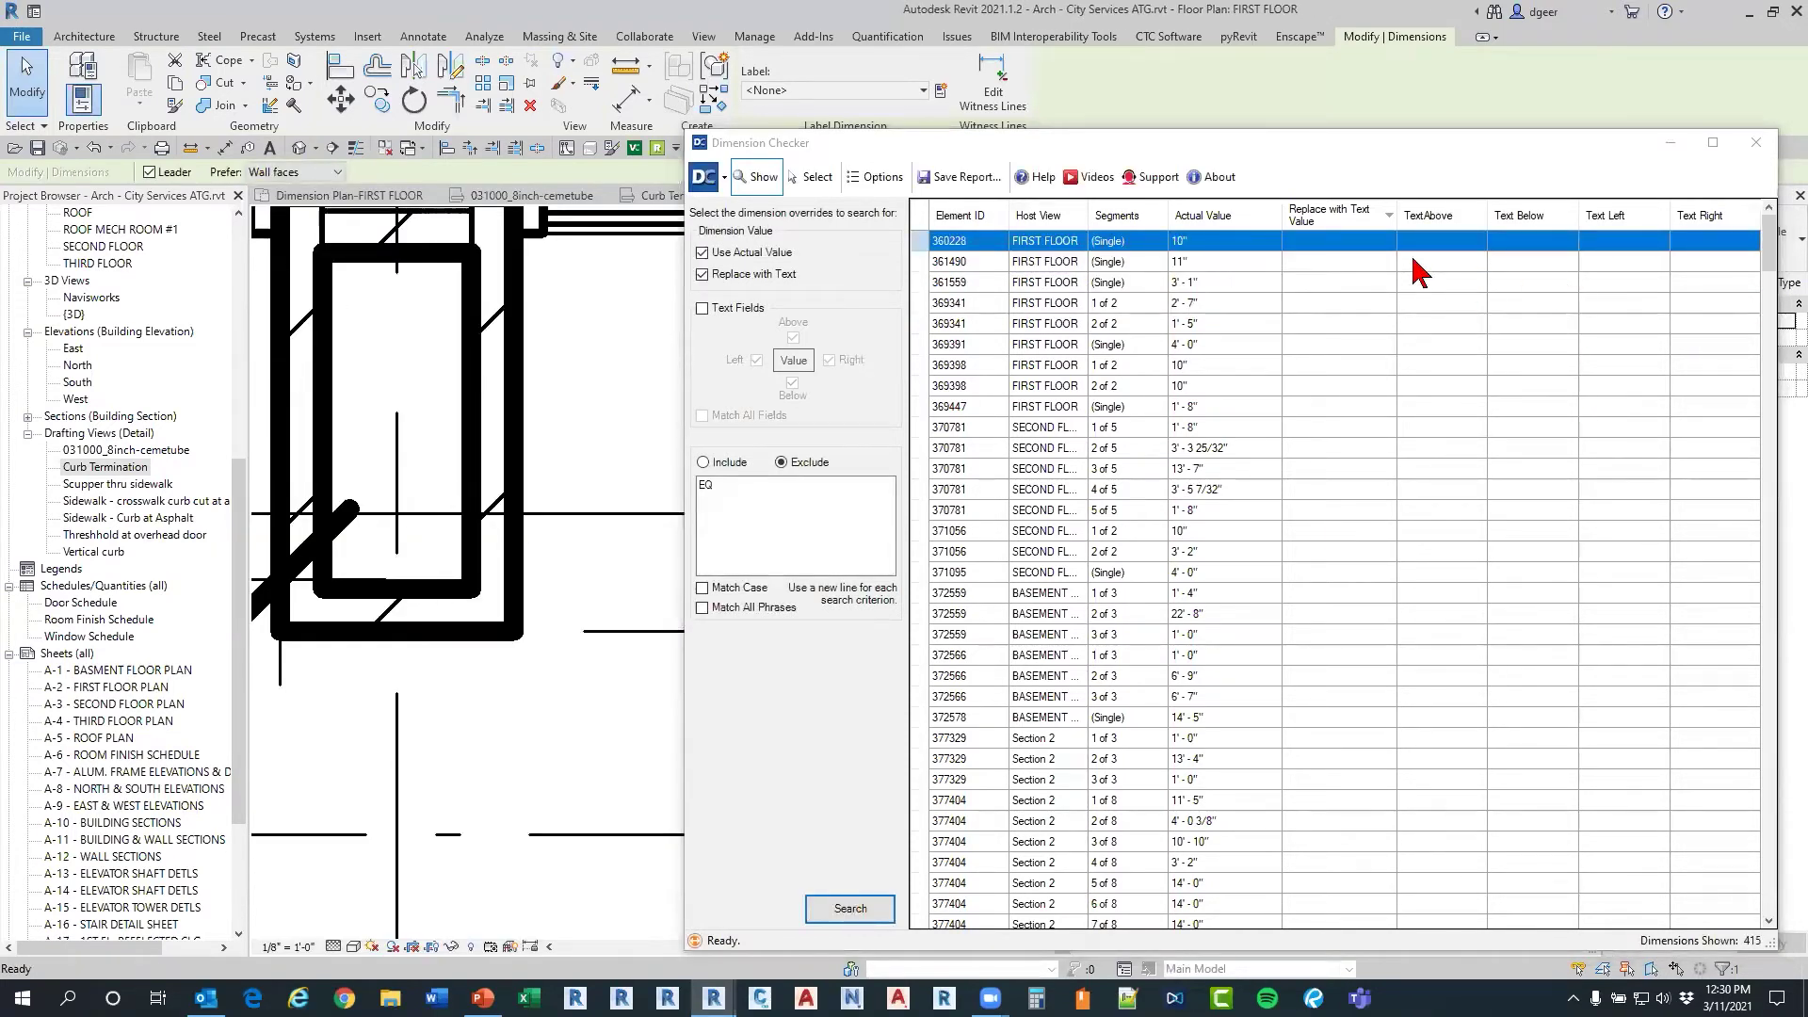
click(1328, 218)
click(1349, 226)
click(1342, 216)
click(1342, 216)
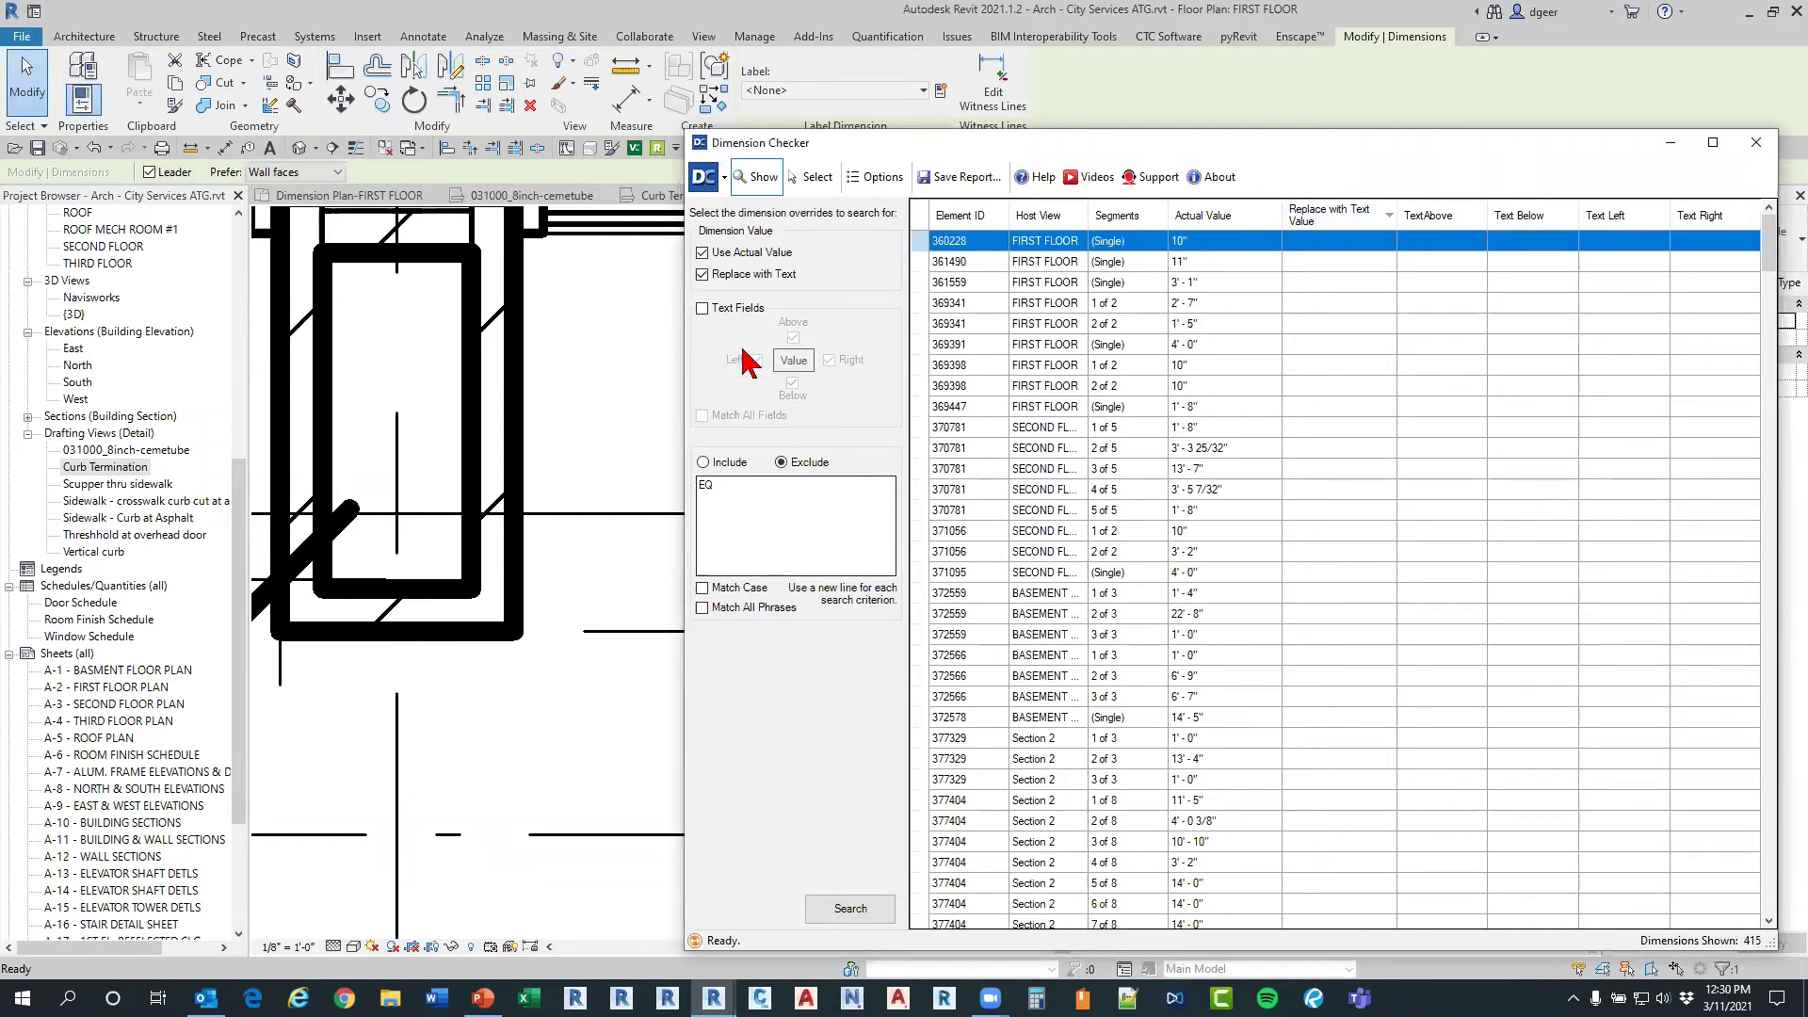
Step: Include the text fields above, below, left and right, add TYP to the excluded phrases, and run the dimension search
click(703, 308)
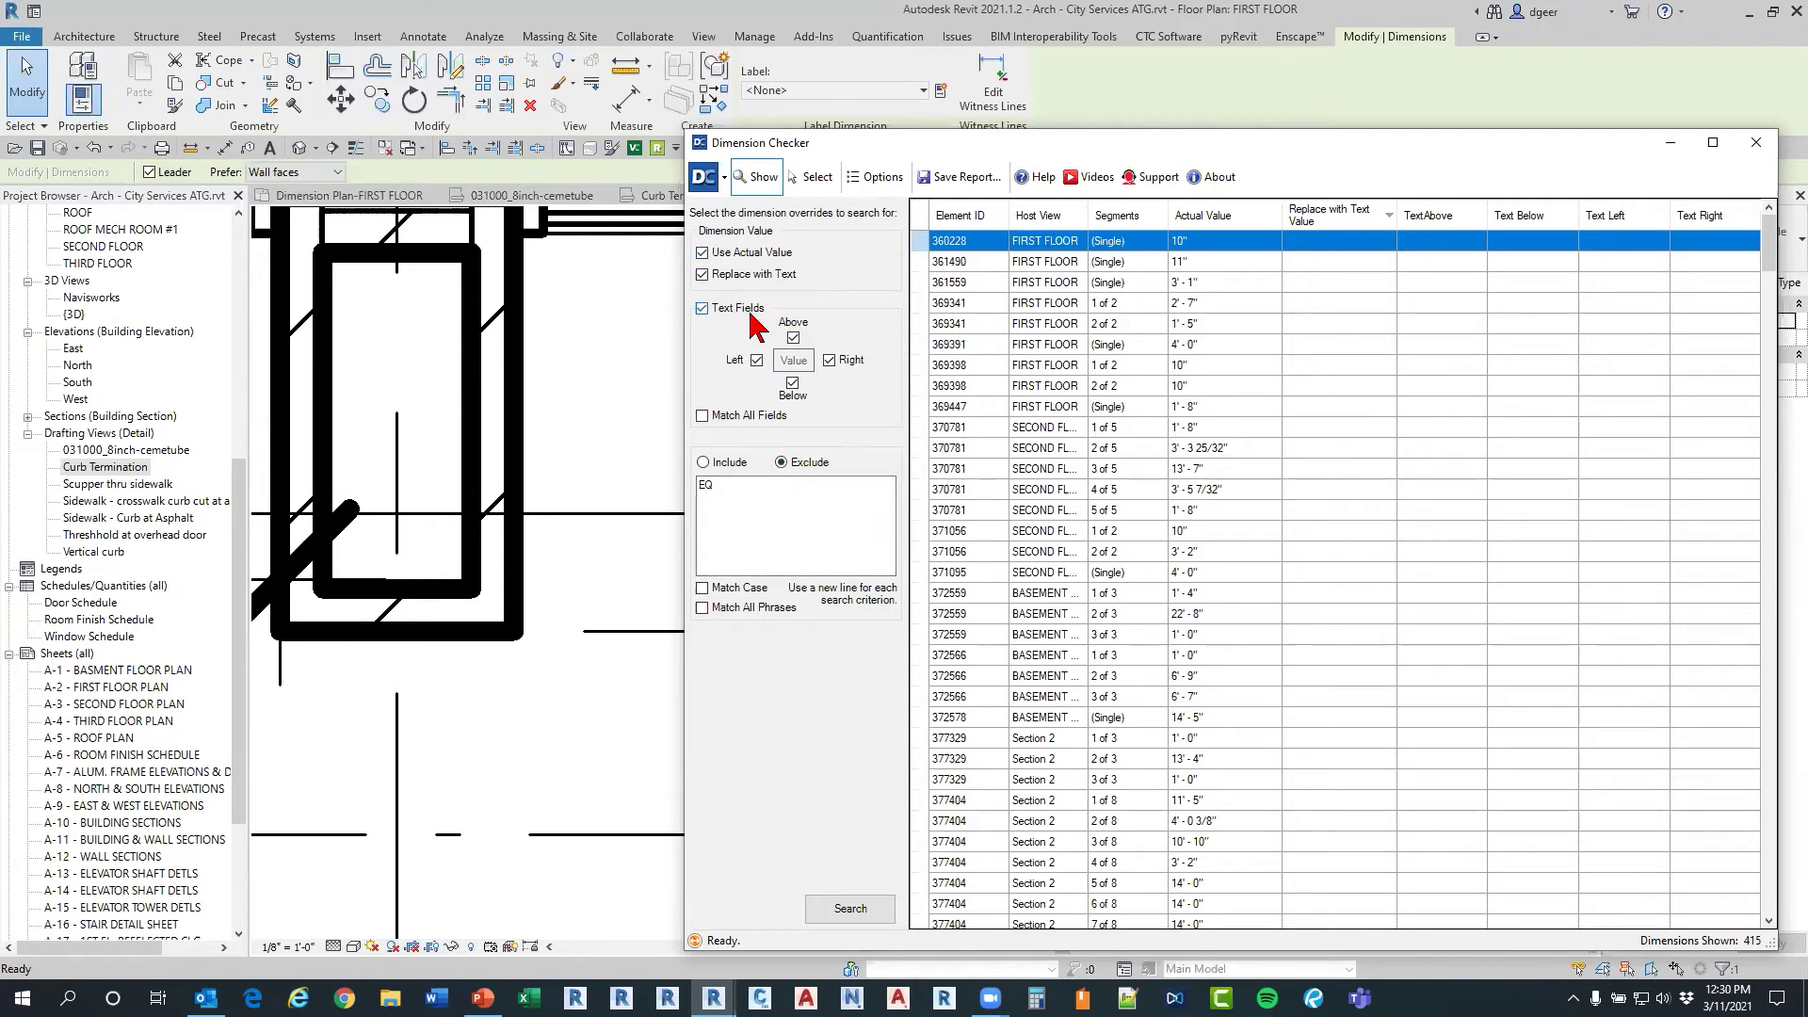
click(715, 487)
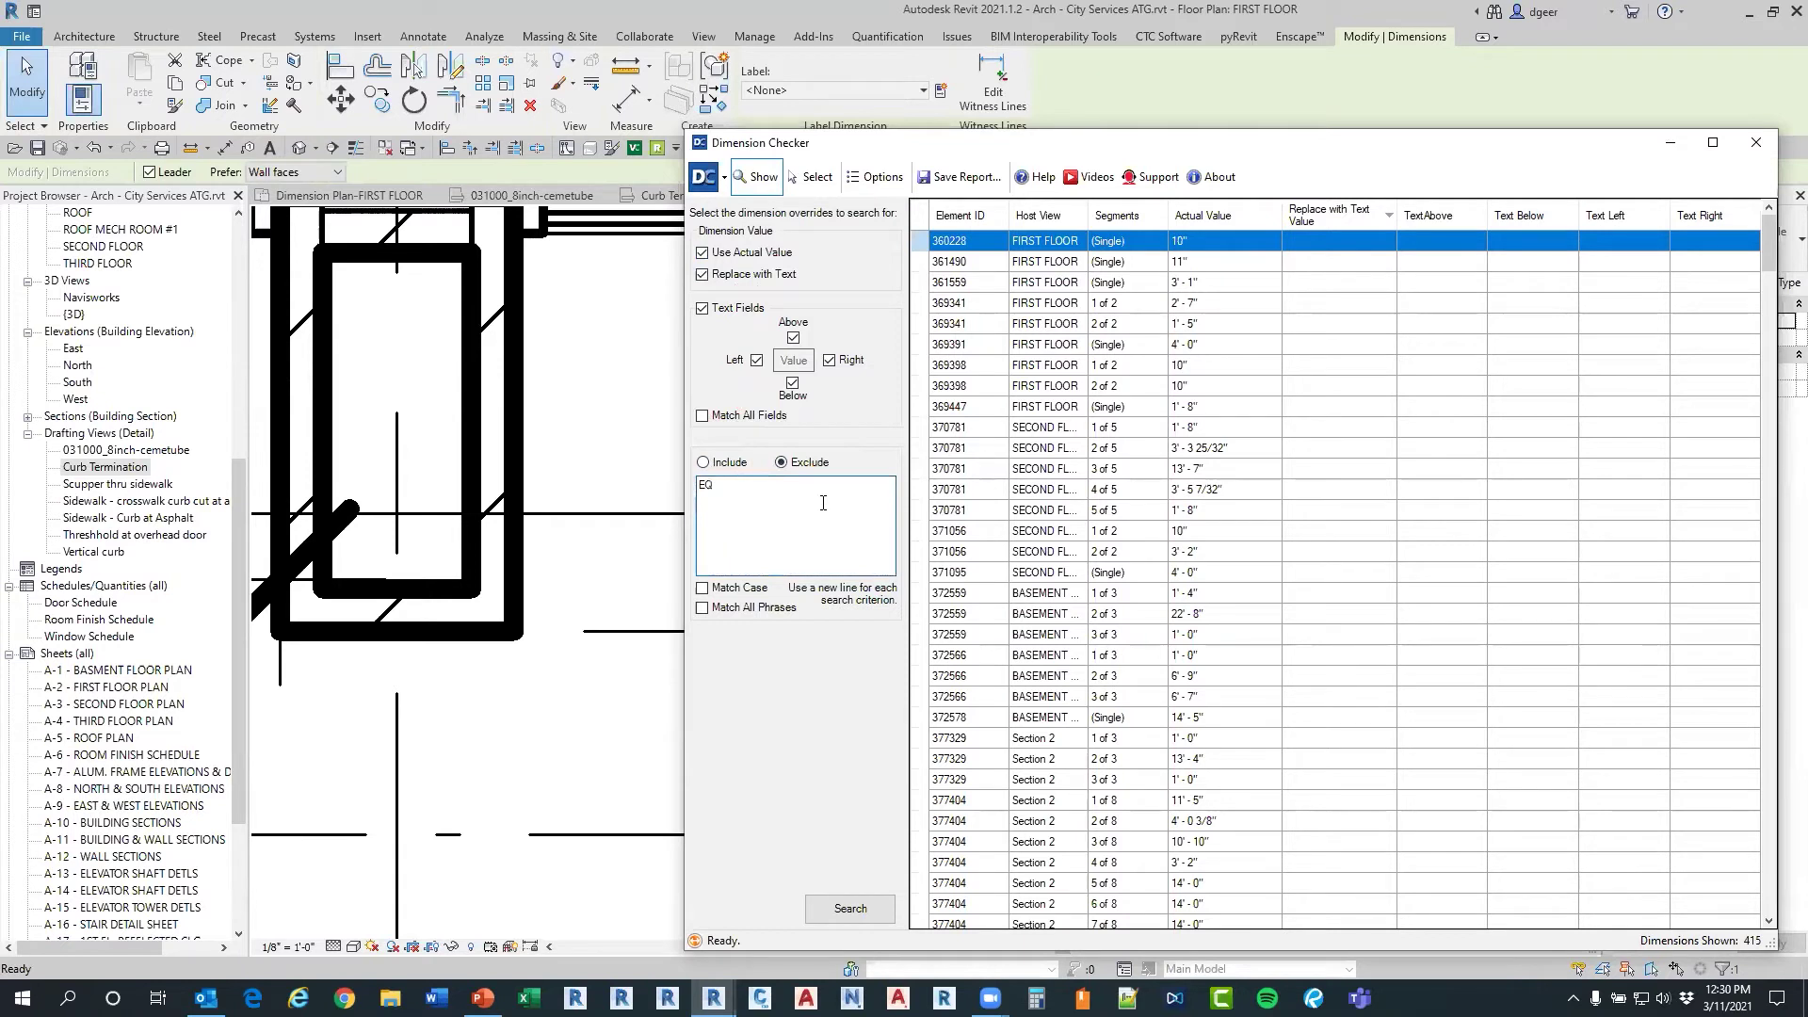
key(Return)
text(TYP)
click(846, 909)
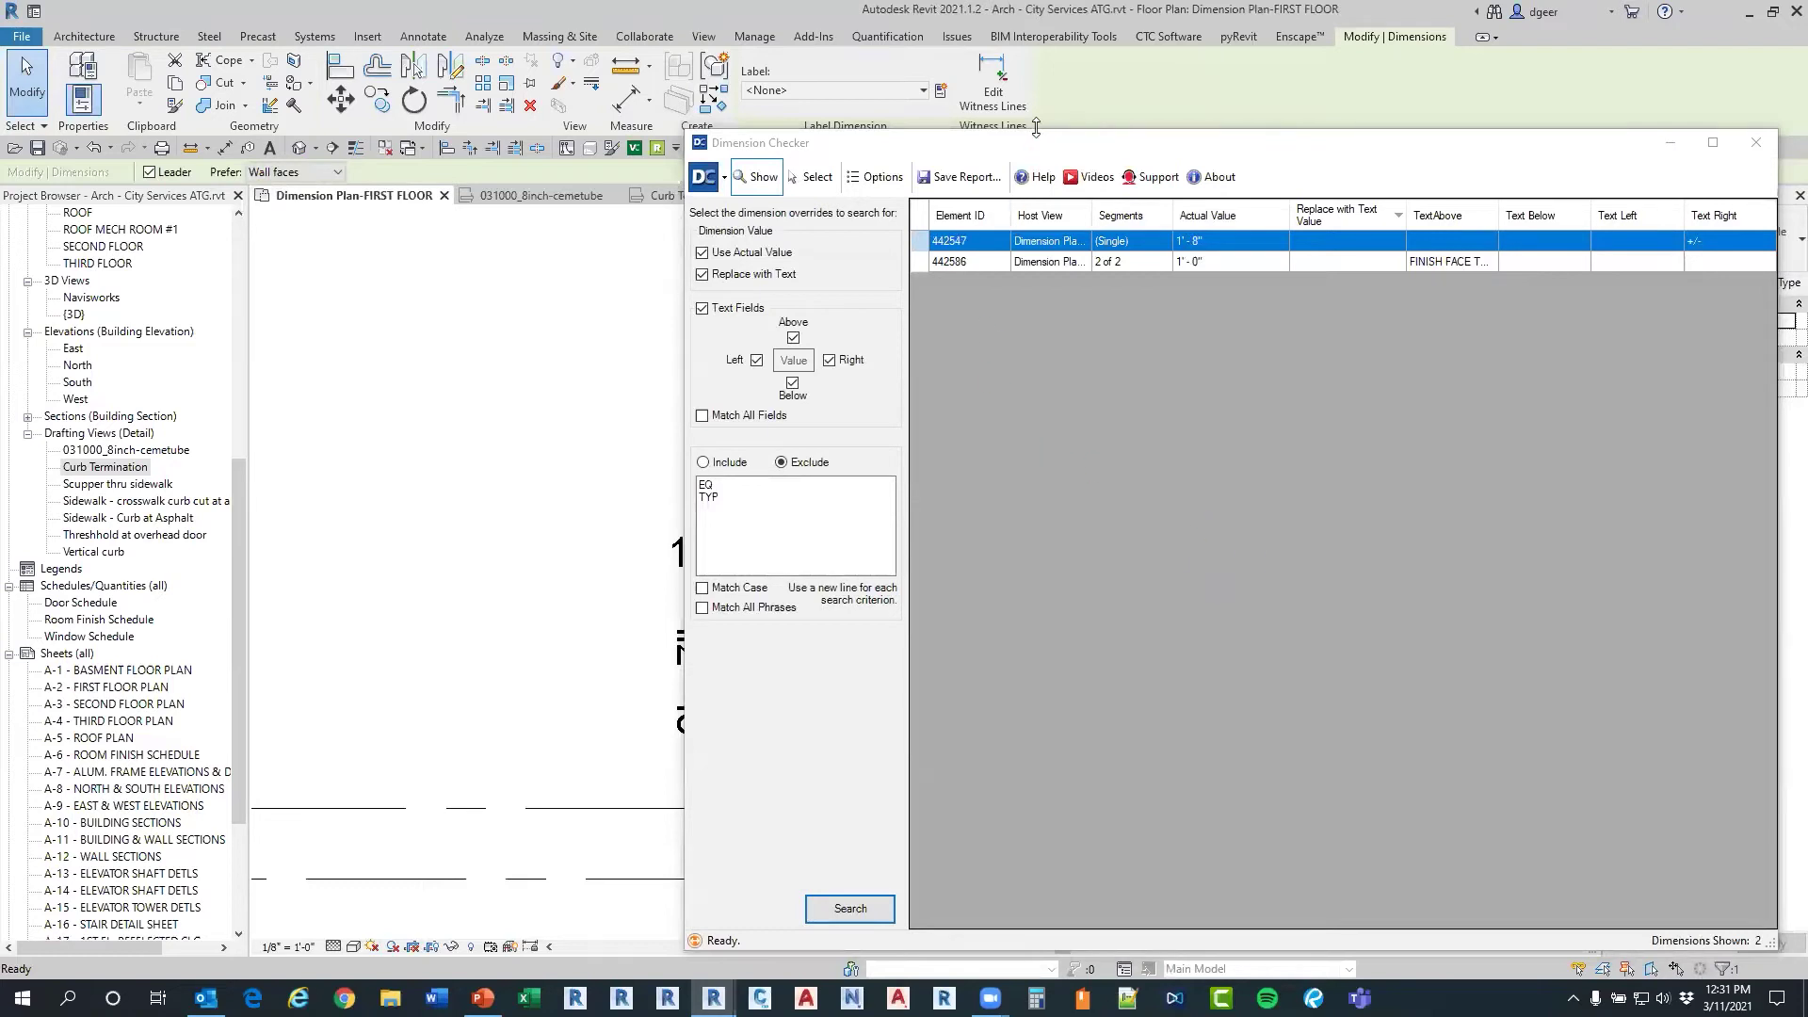
Step: Reposition Dimension Checker over the plan and resize the result columns so the full Text Above entries can be read
drag(1030, 138, 676, 107)
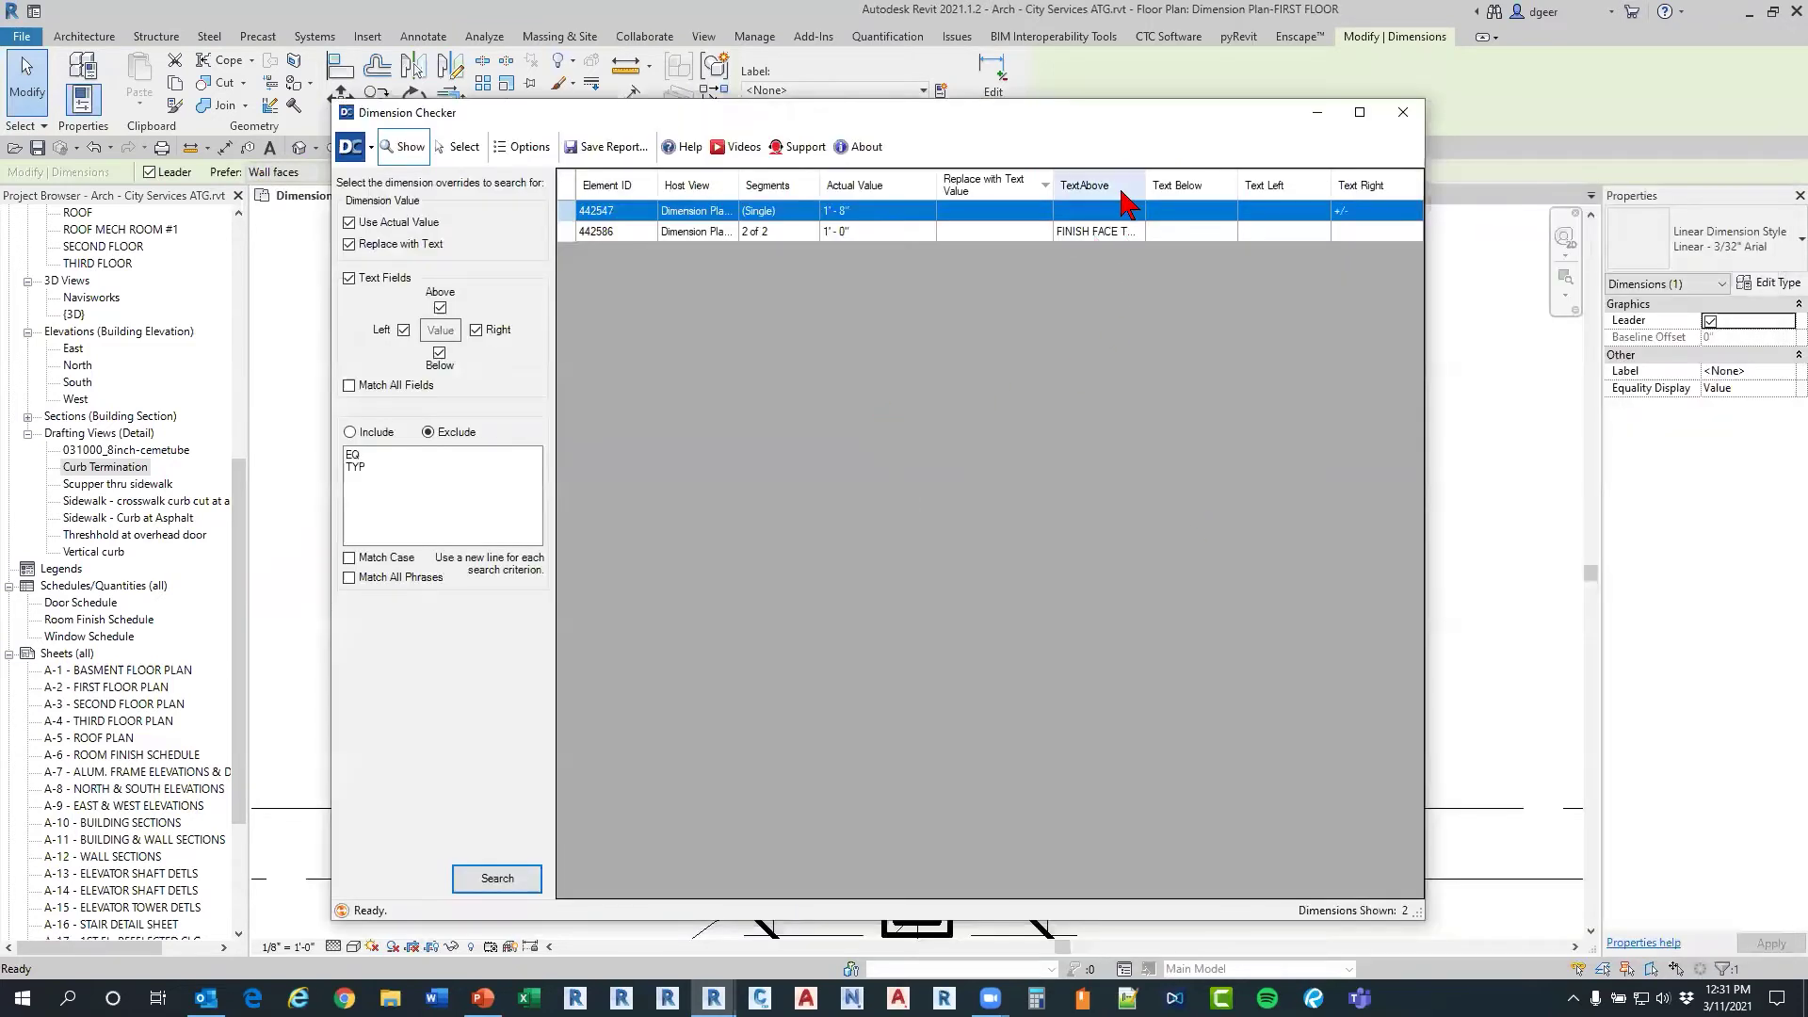
drag(1145, 185, 1195, 185)
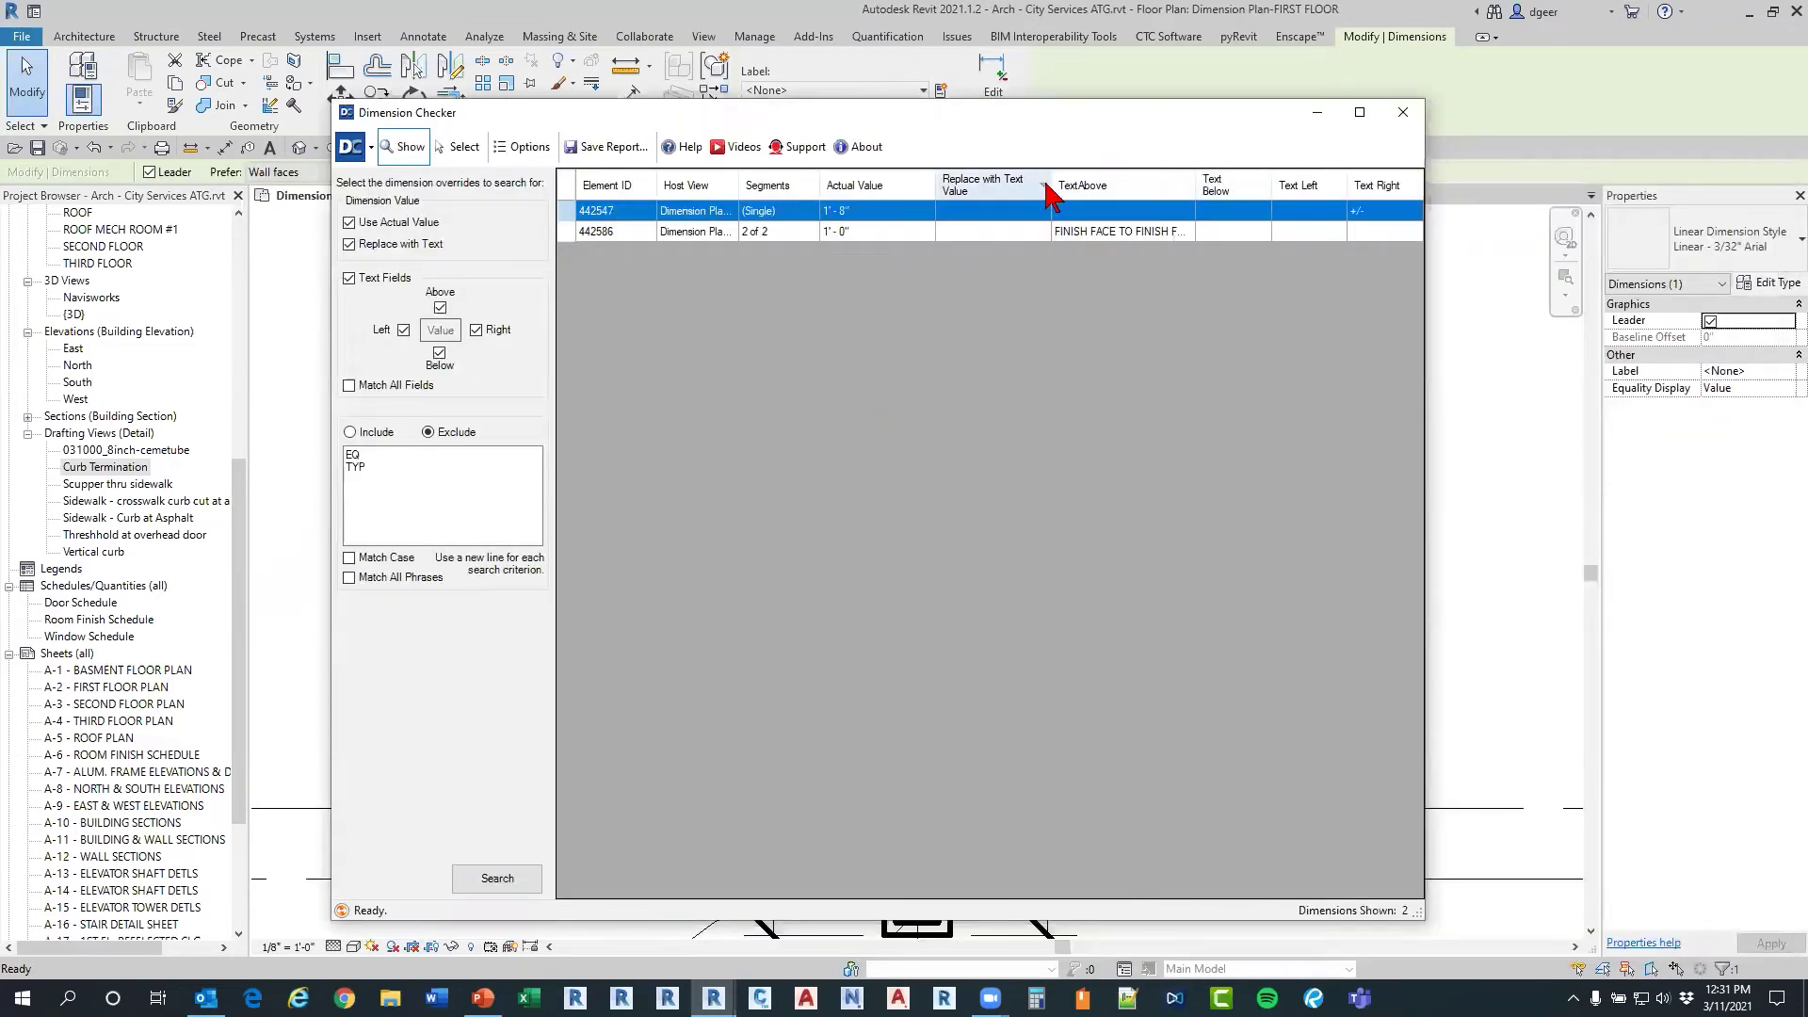
drag(1047, 189, 1031, 173)
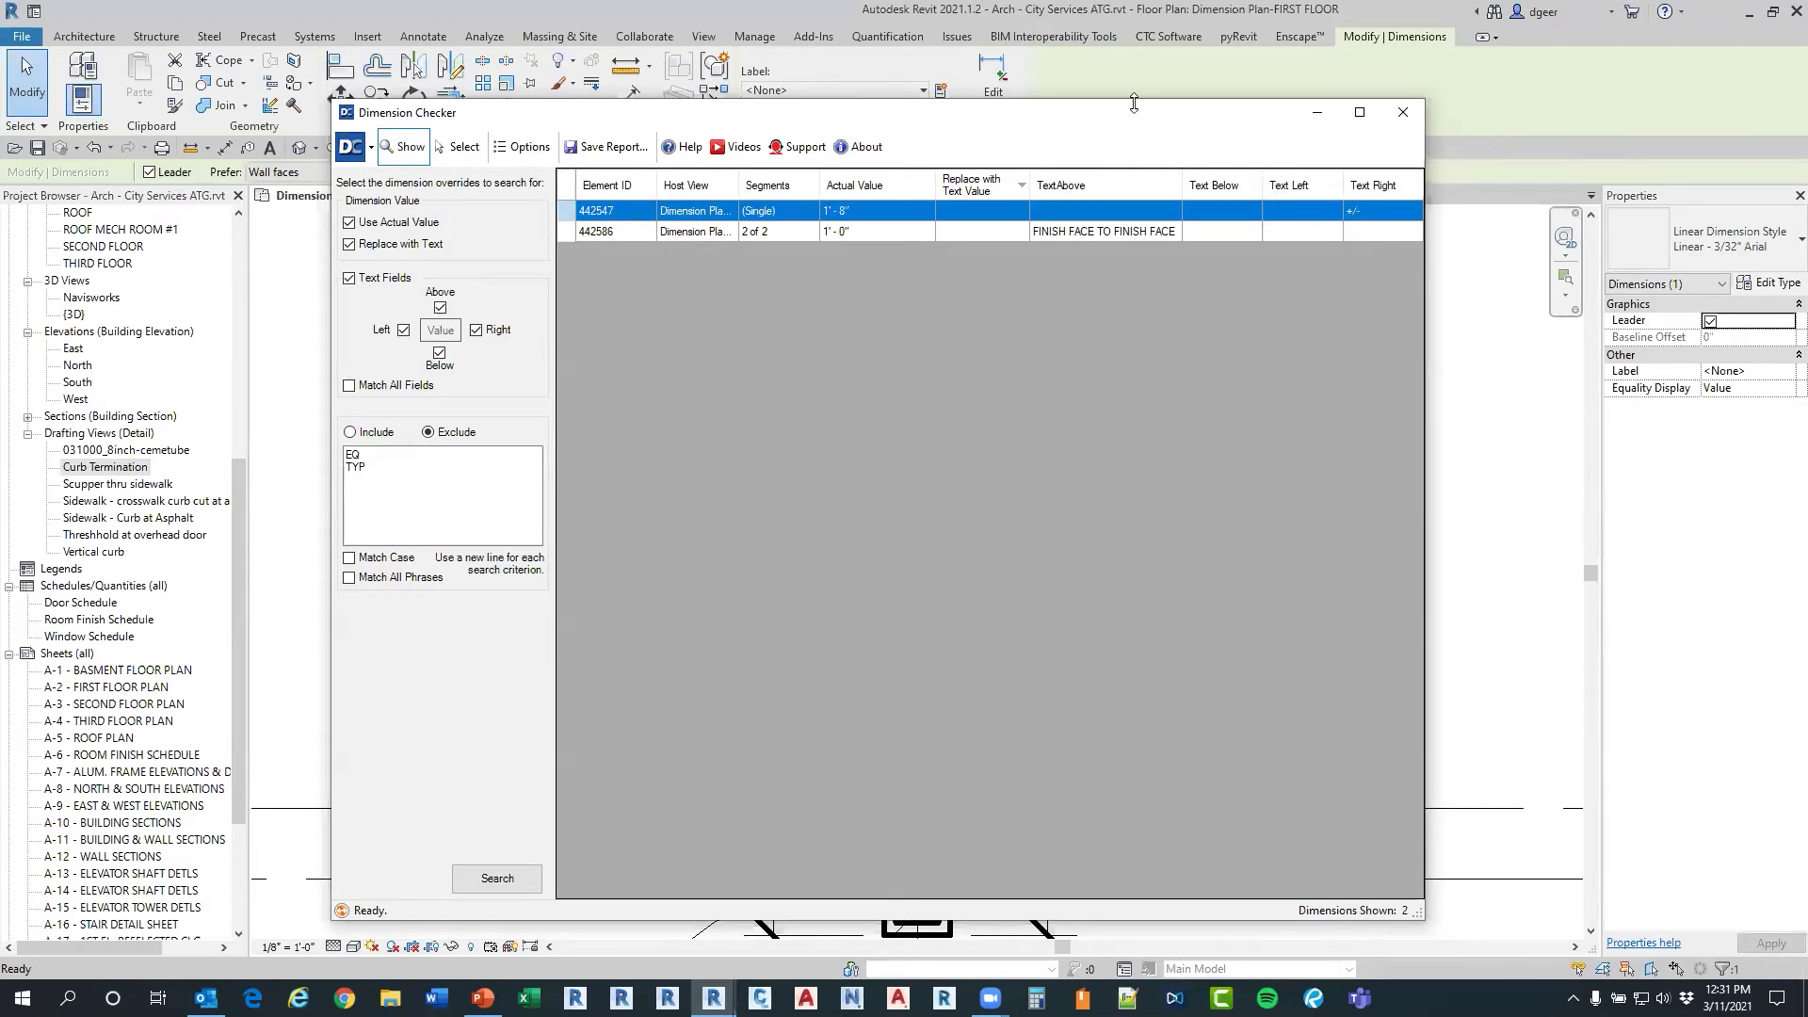
Step: Move Dimension Checker clear of the plan and show the 2 of 2 segment with FINISH FACE TO FINISH FACE above it
drag(1153, 115, 1790, 139)
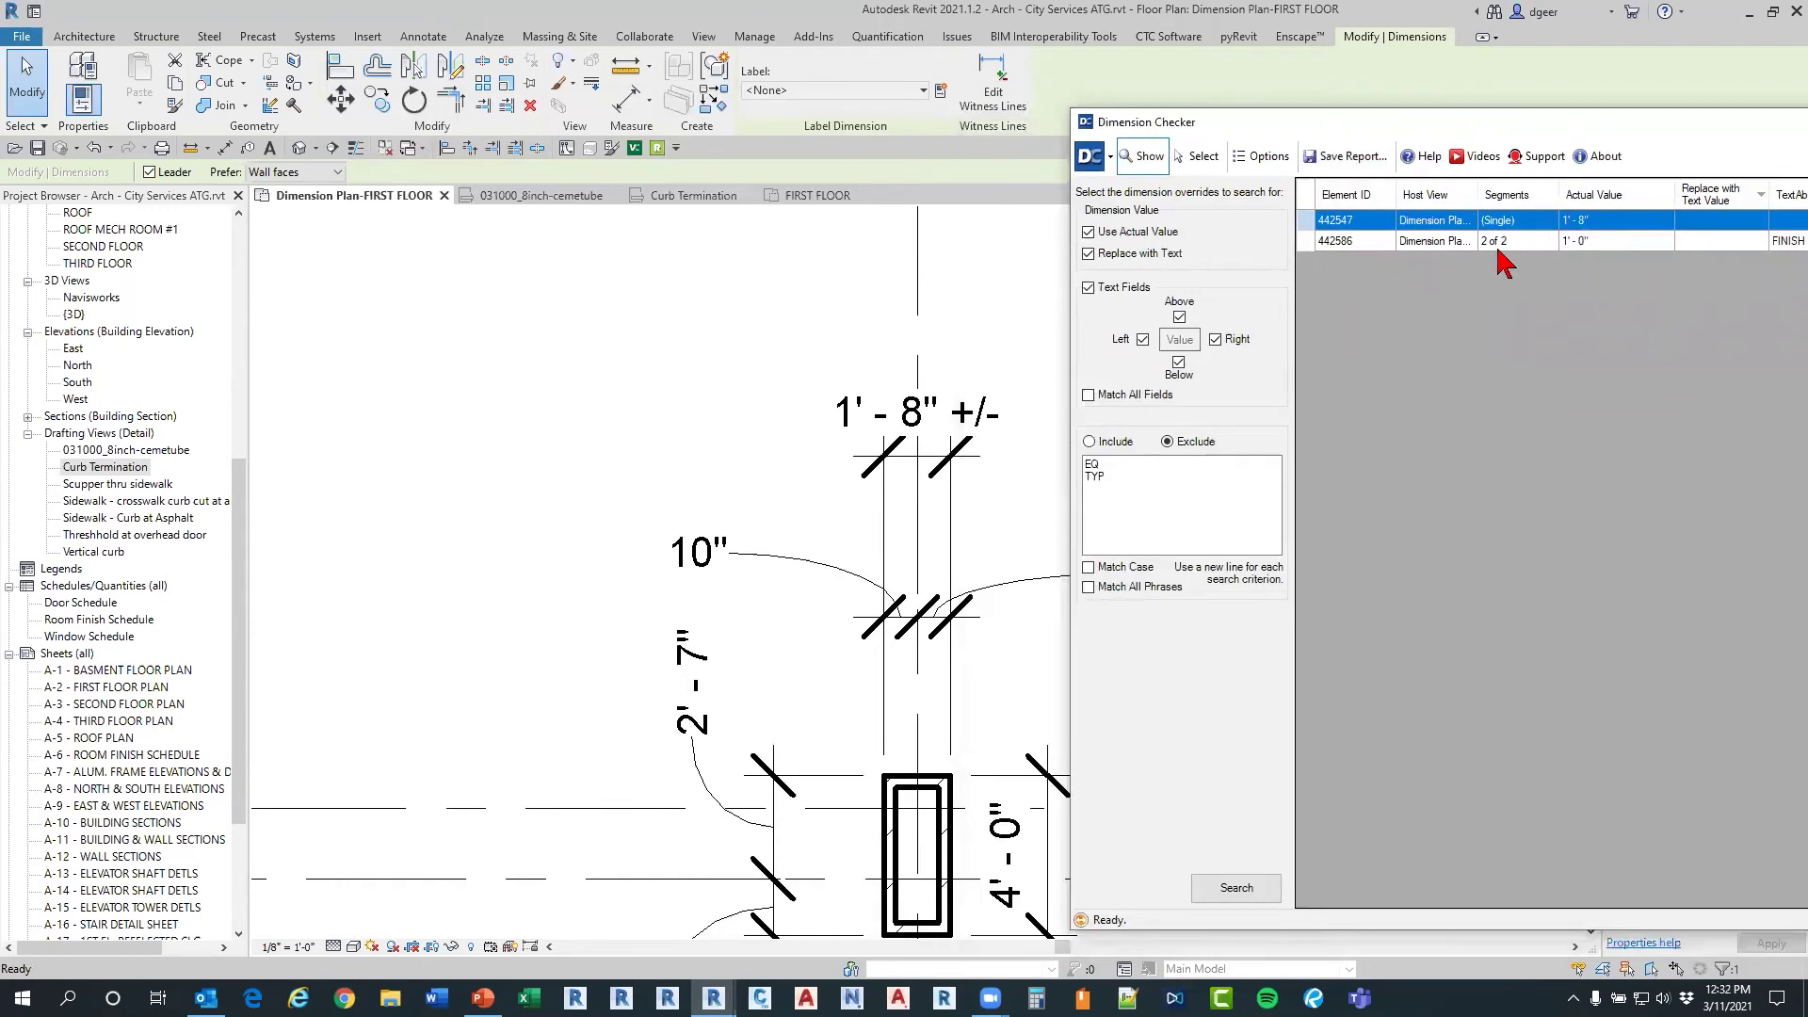
click(1497, 243)
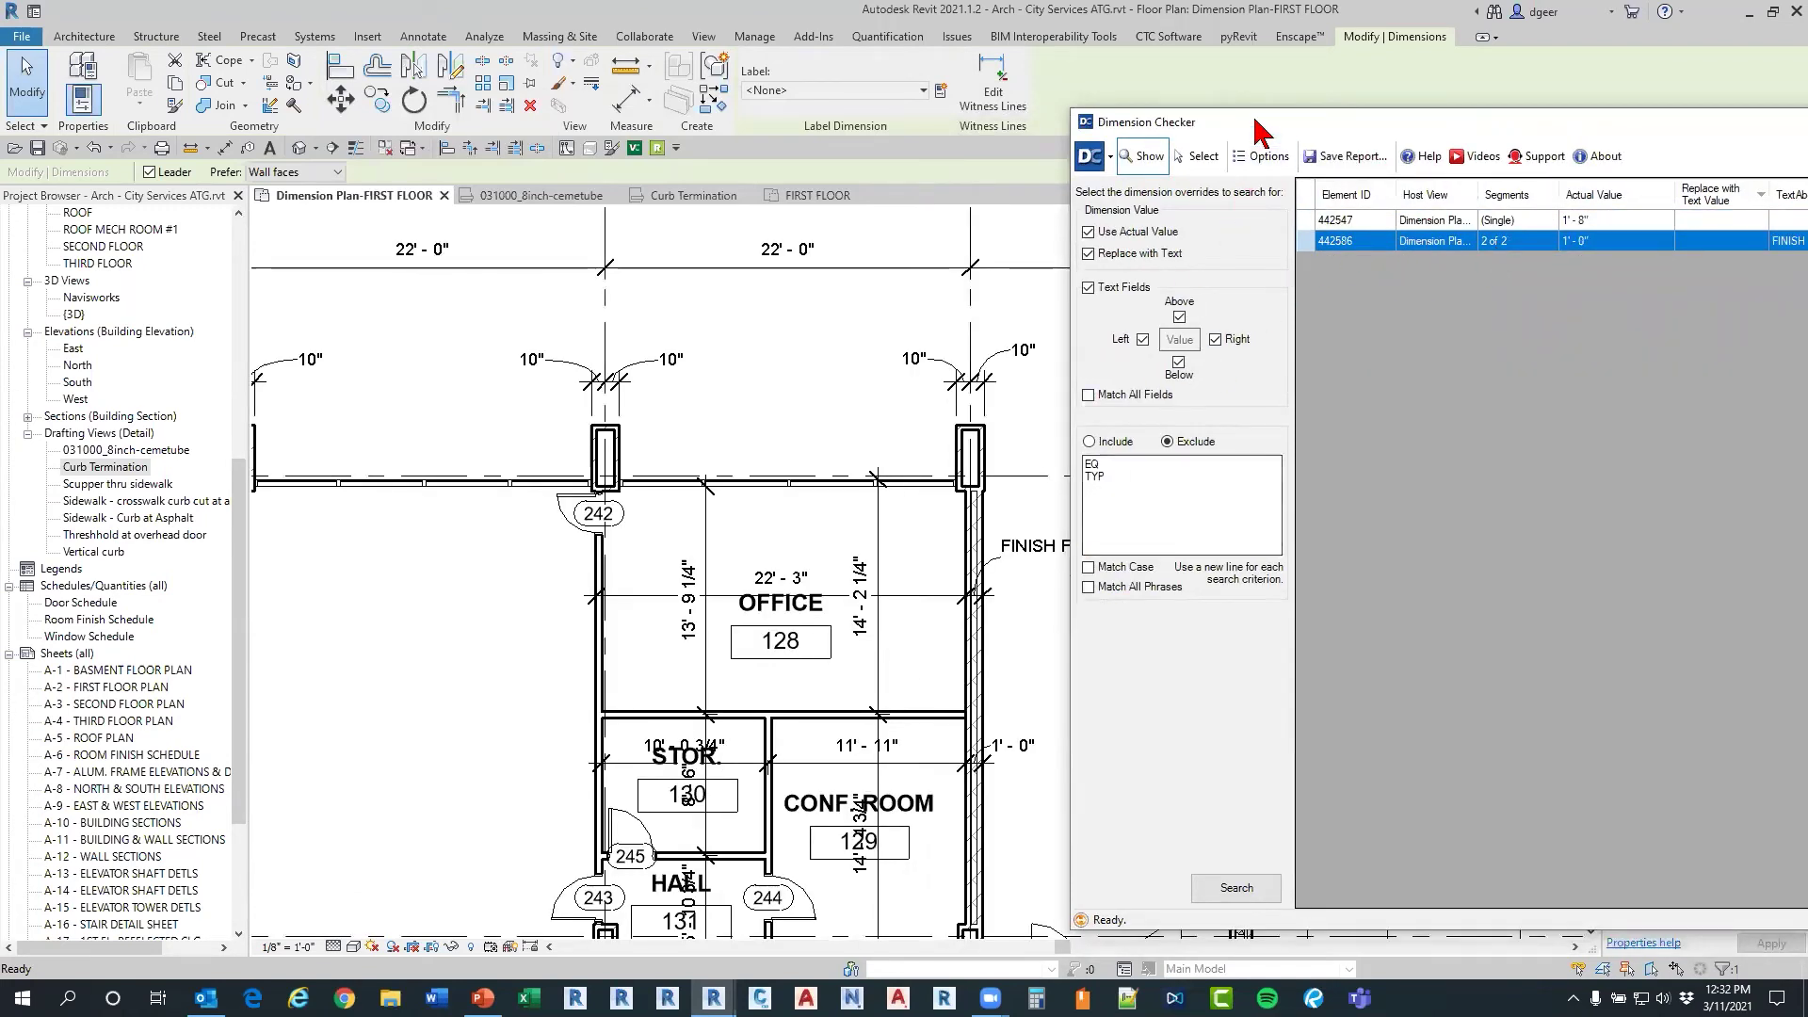
drag(1455, 129, 1648, 124)
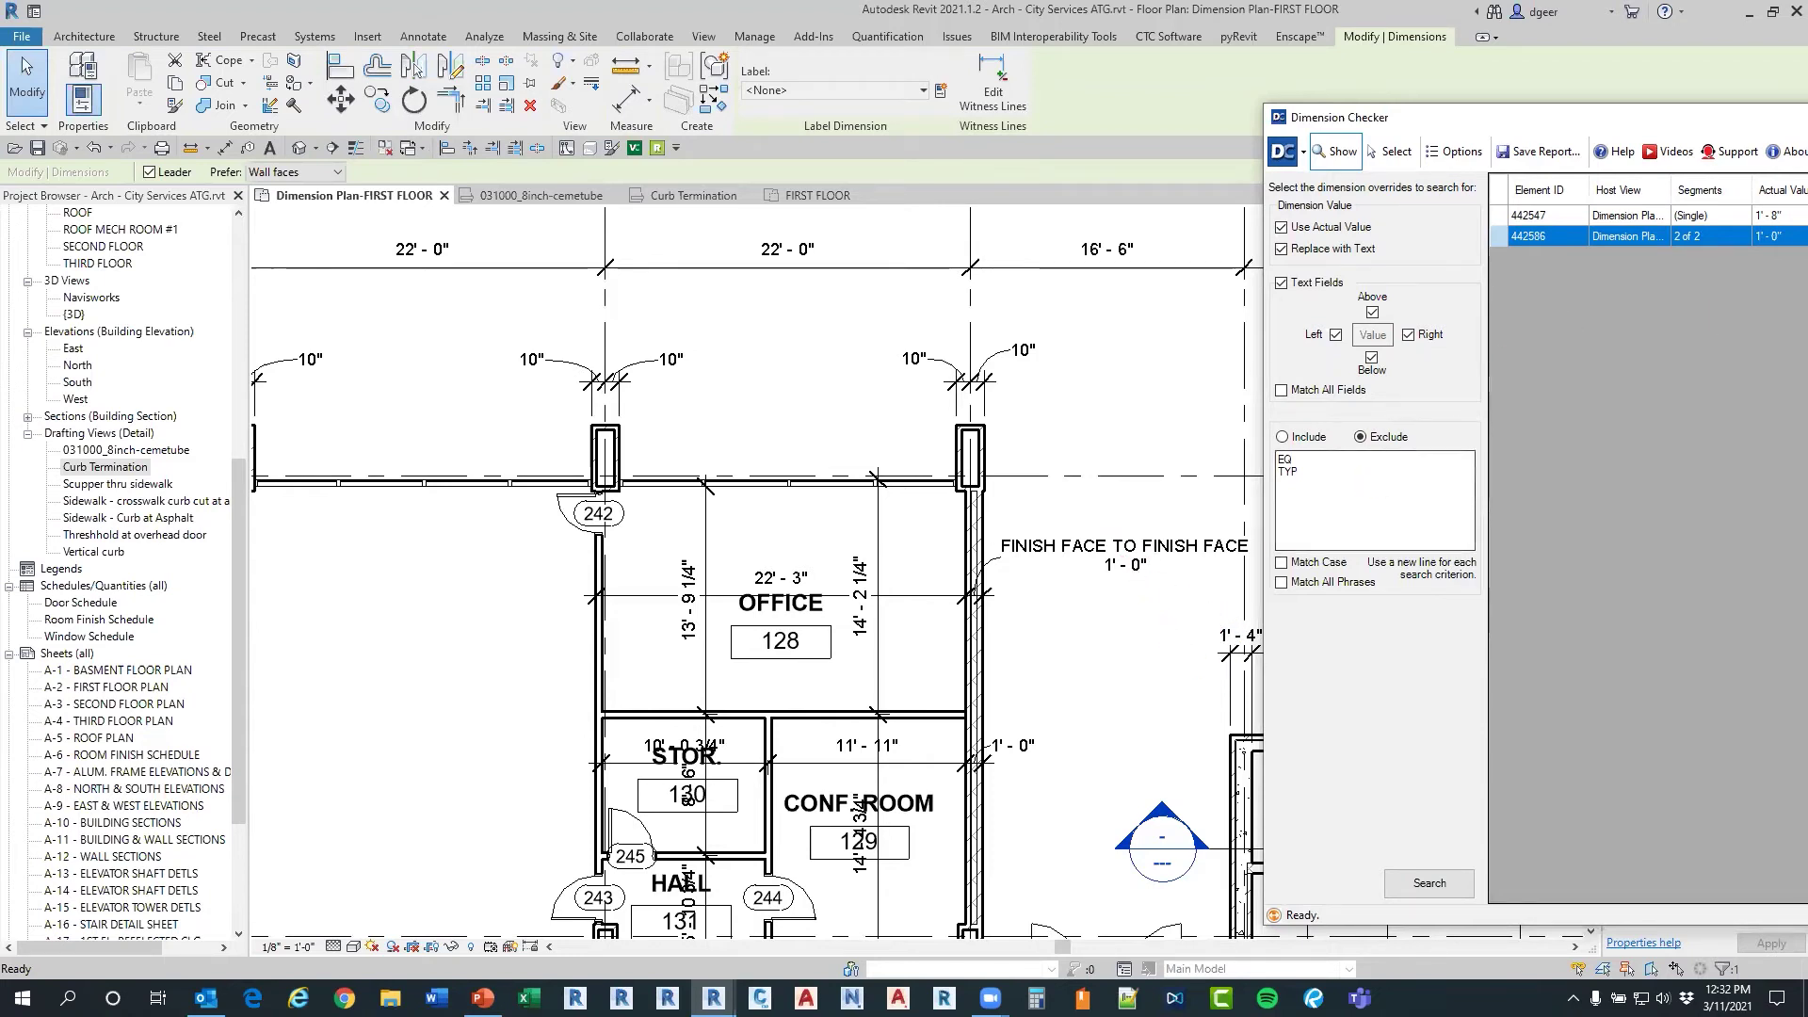
Step: Save the search results to the Desktop as the Excel report Dimensions Search Results [2021-3-11].xlsx and open the report
drag(1643, 118, 976, 84)
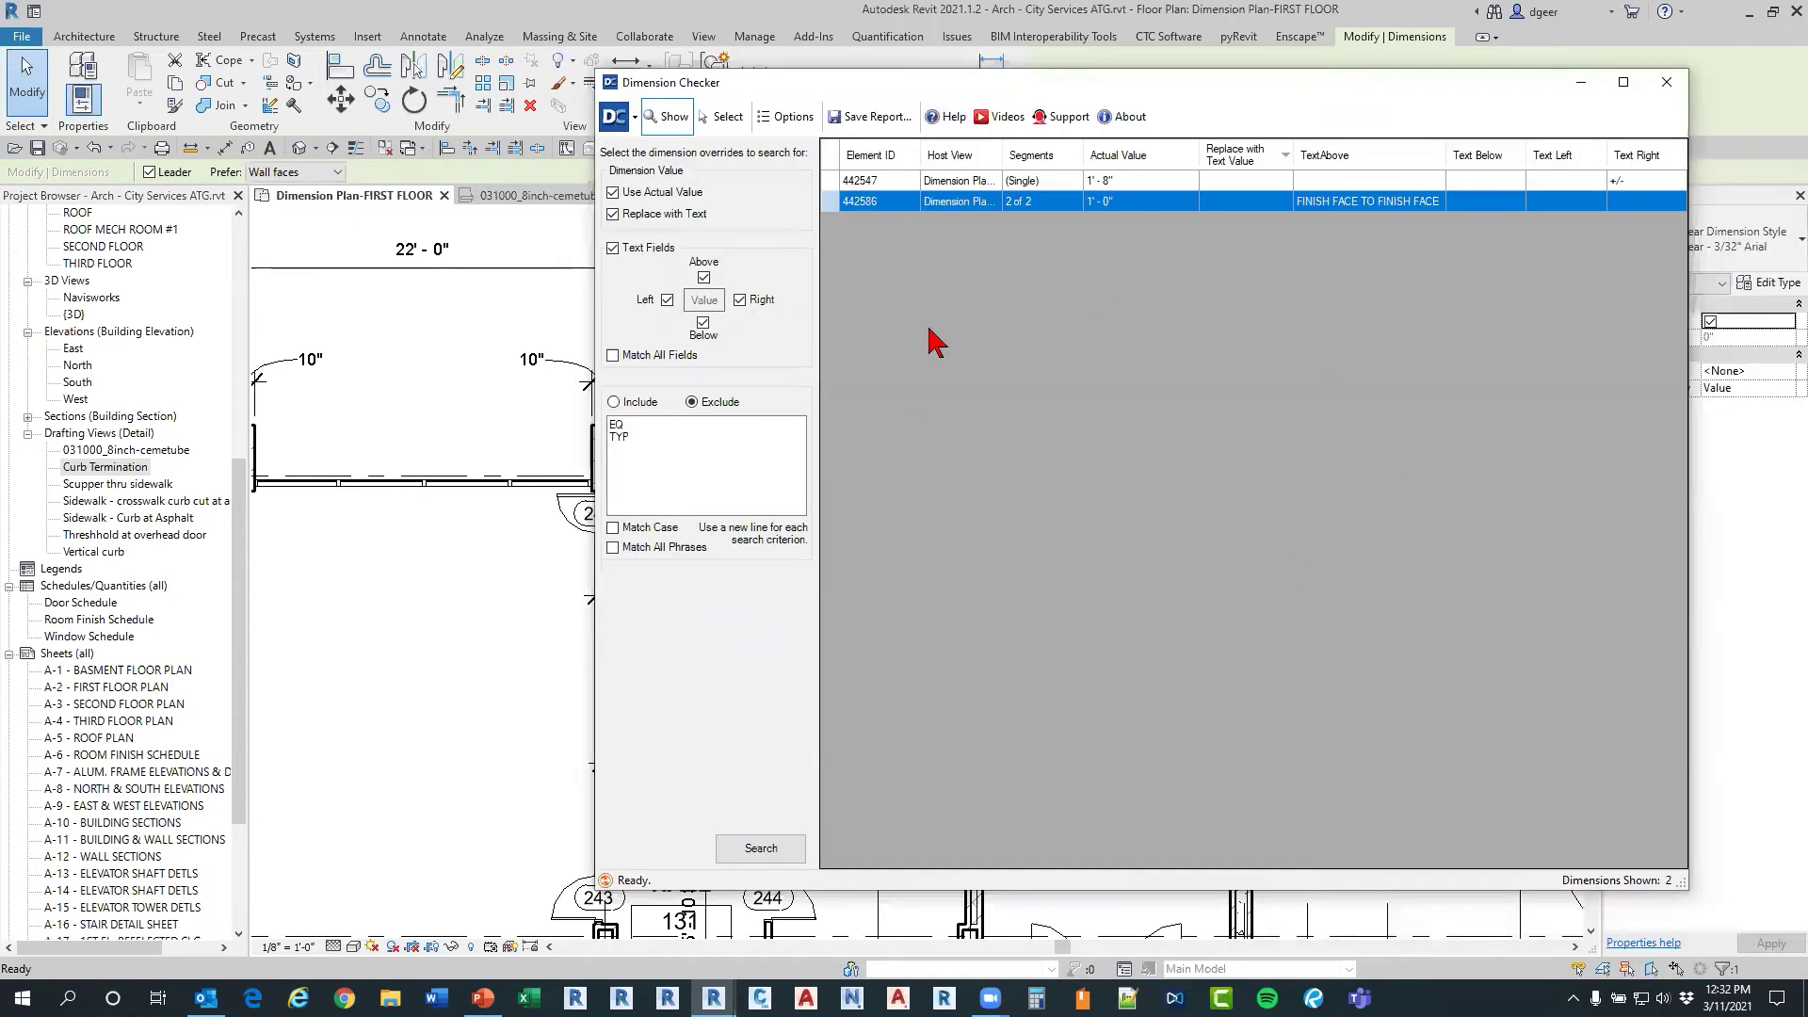
click(862, 127)
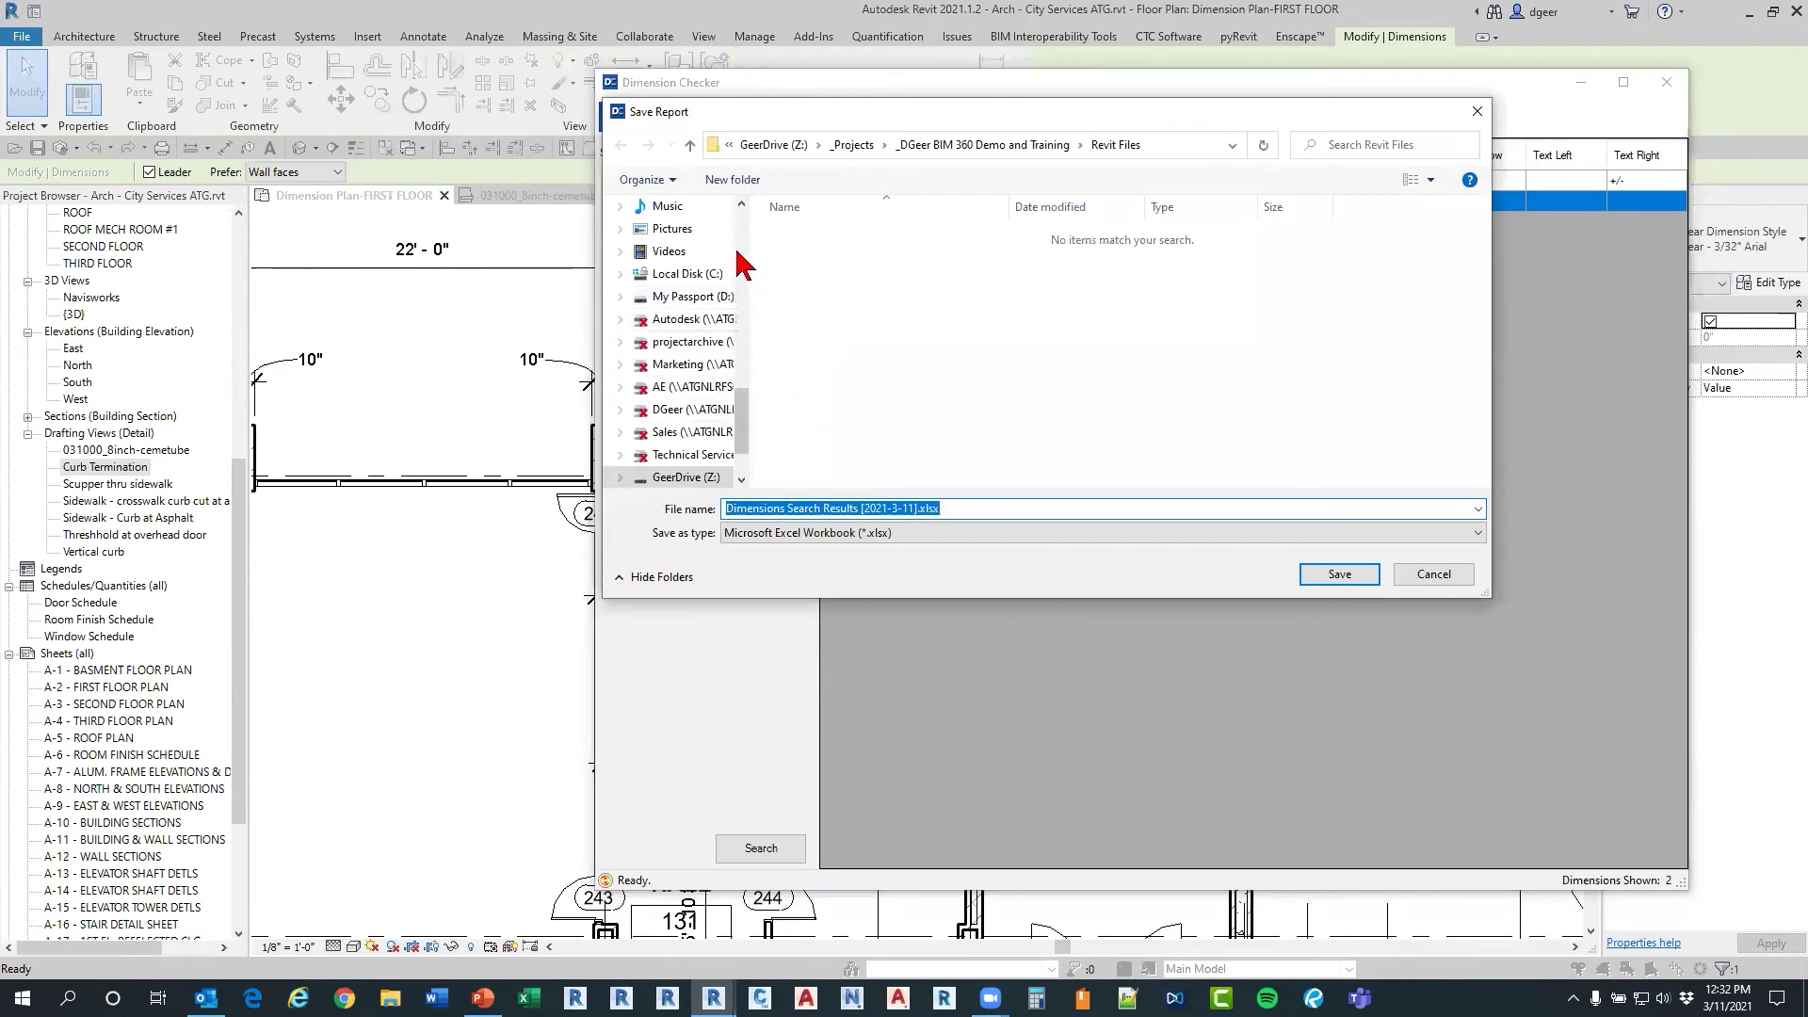
scroll(739, 259, up, 8)
click(671, 244)
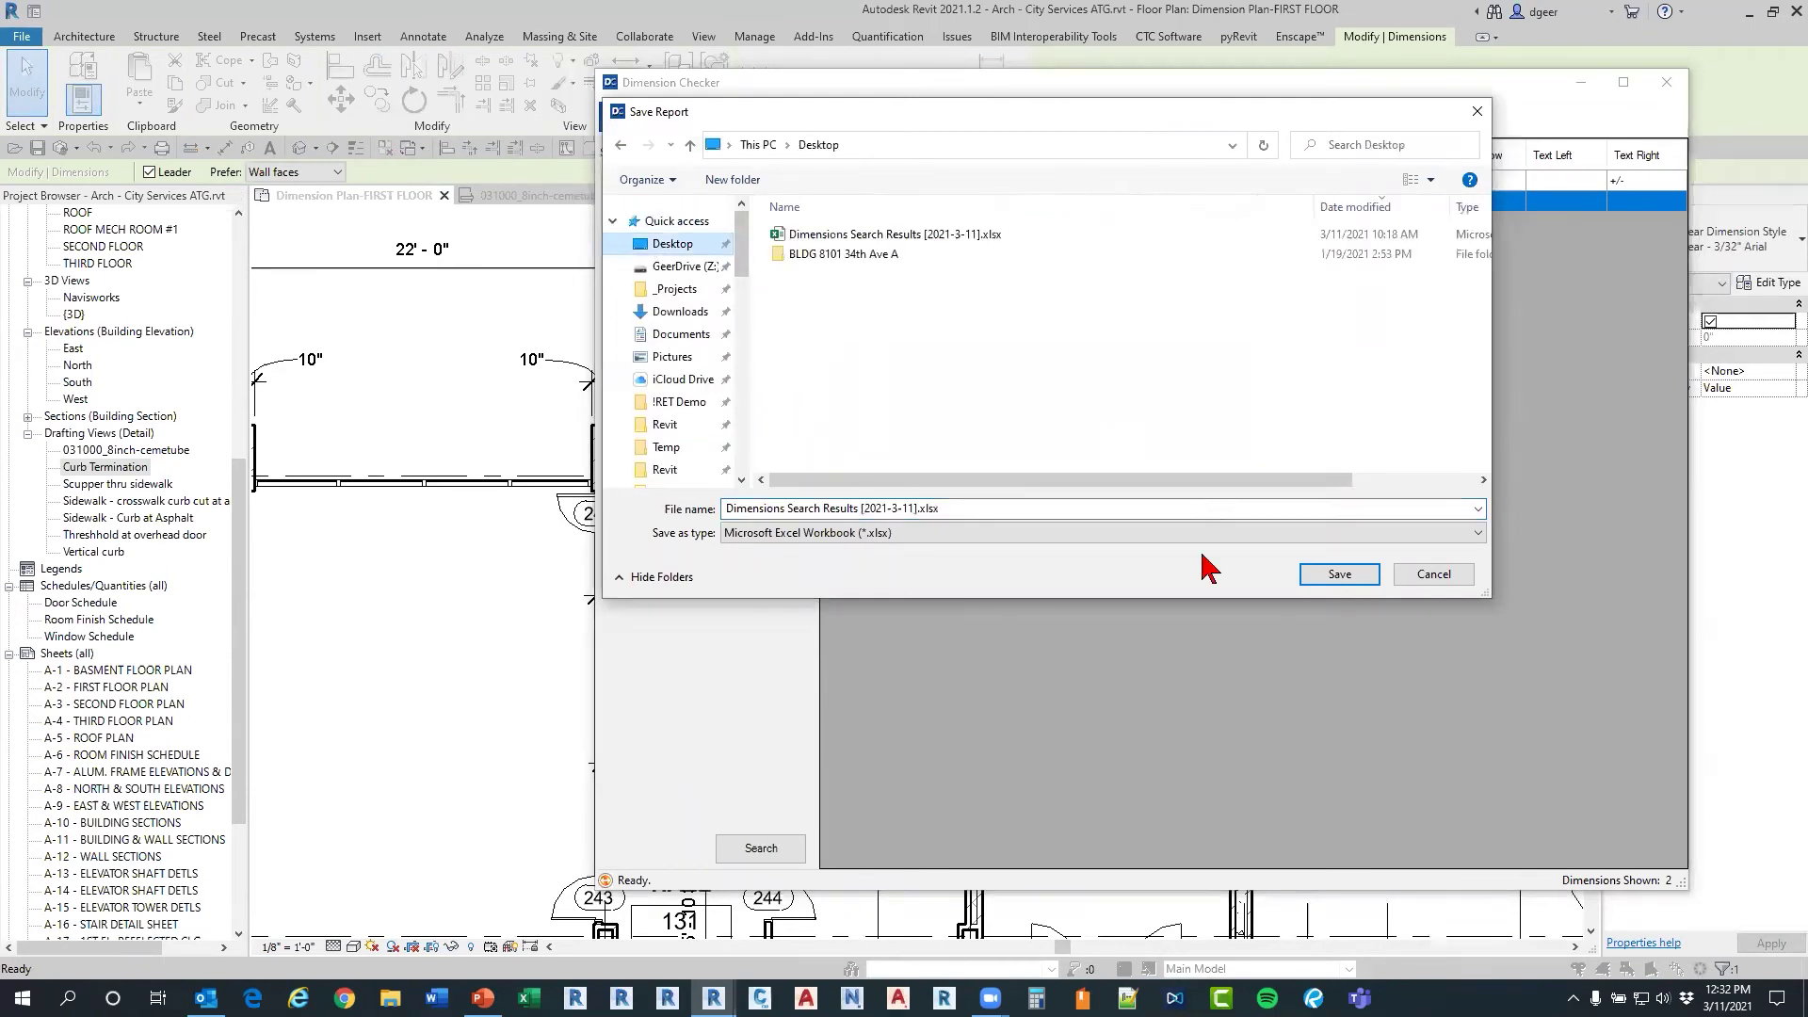
click(1331, 577)
click(959, 499)
click(951, 539)
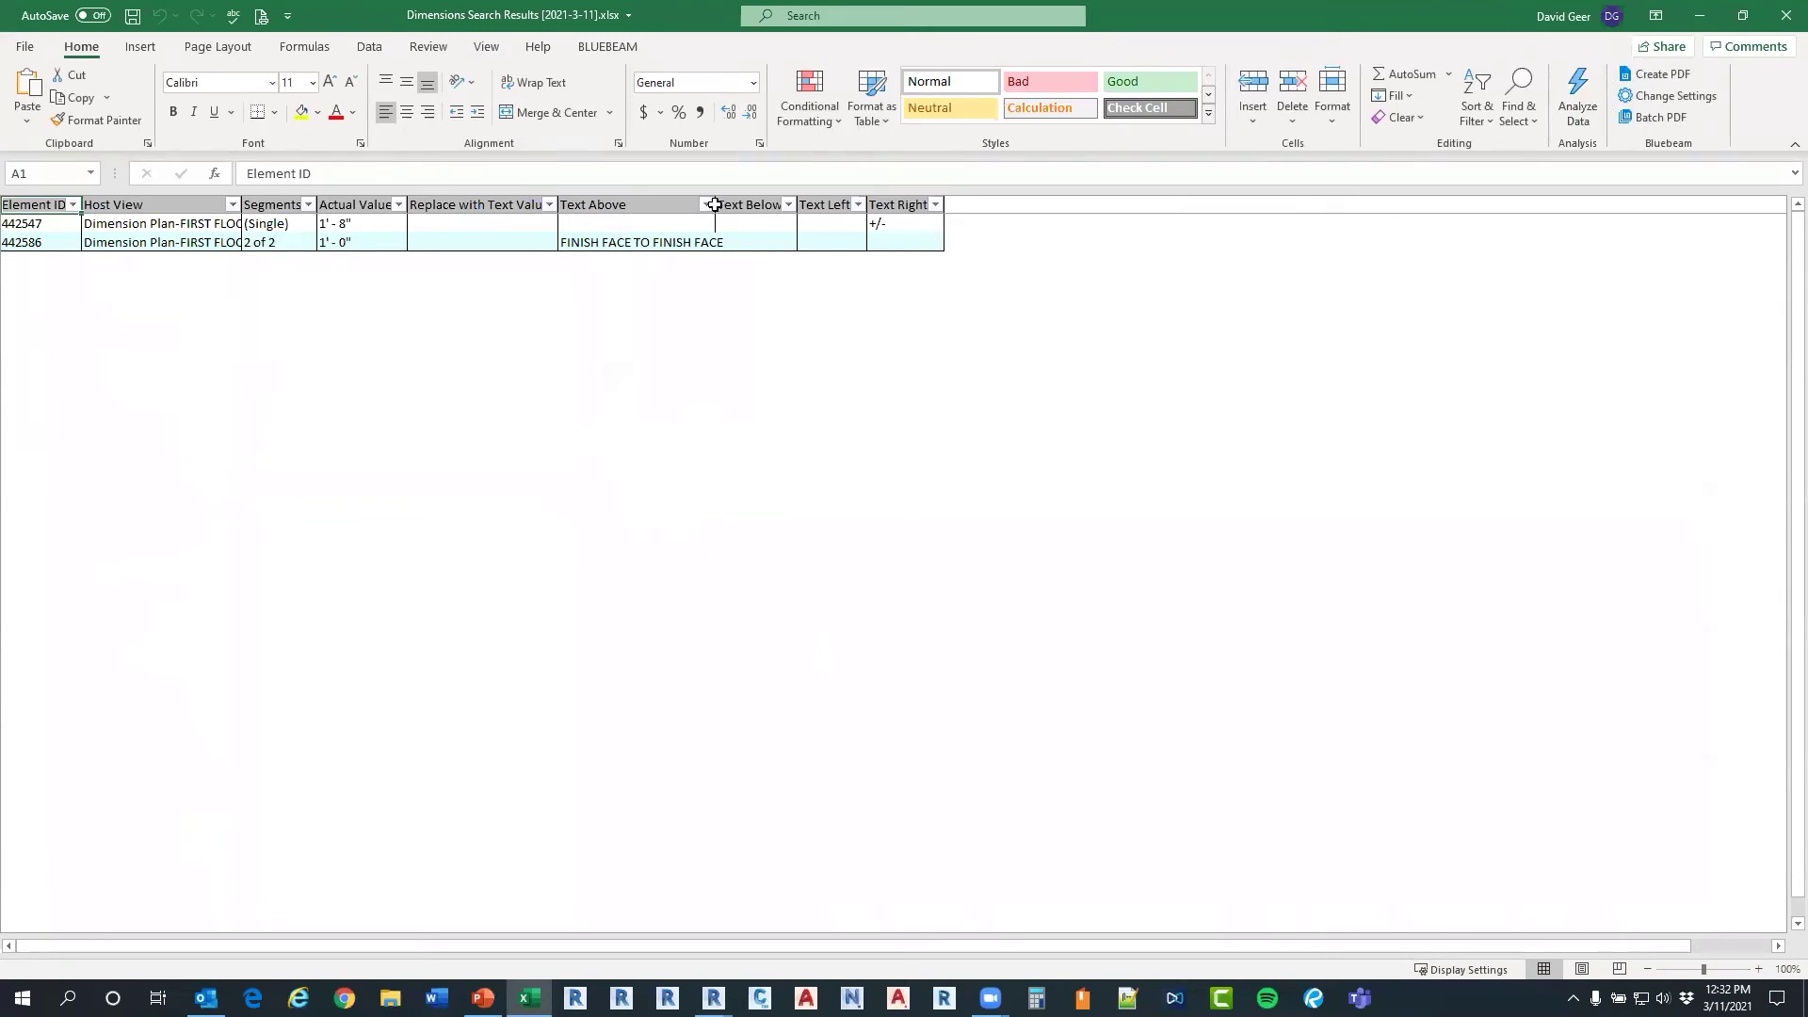
Step: Inspect the Text Above and Text Right entries in the Excel report, then close the workbook
click(600, 243)
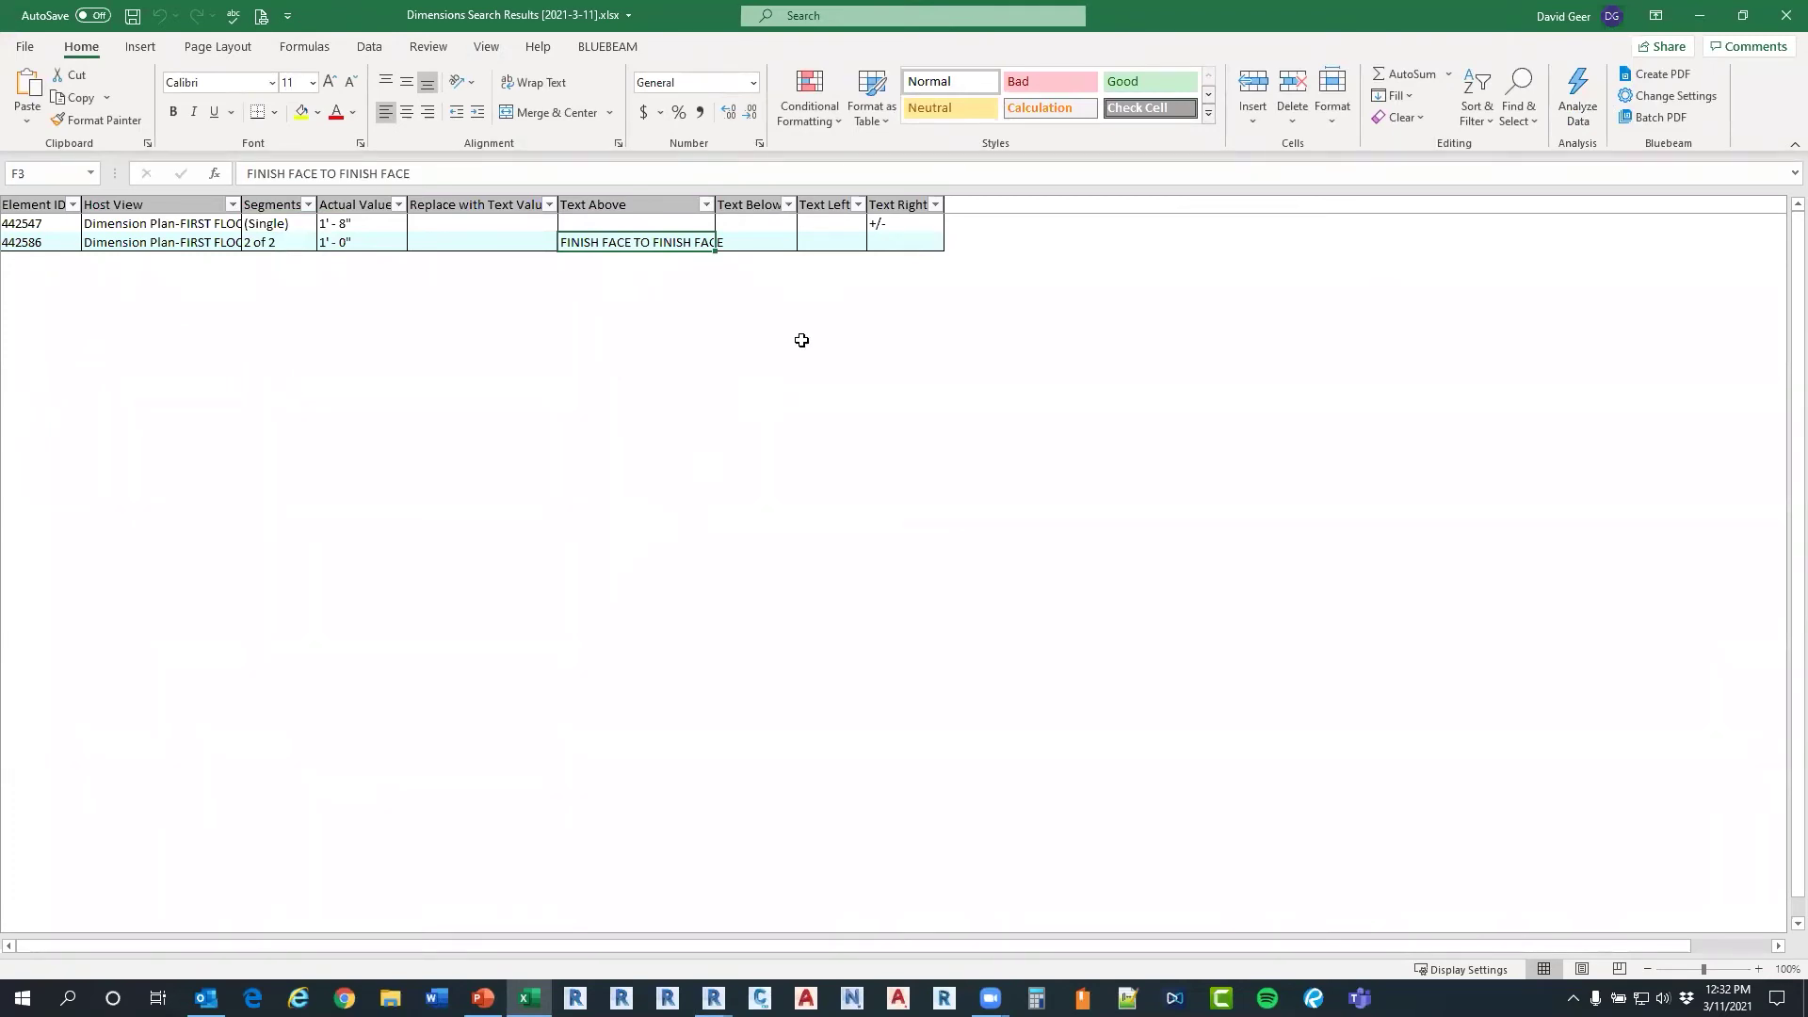
click(887, 229)
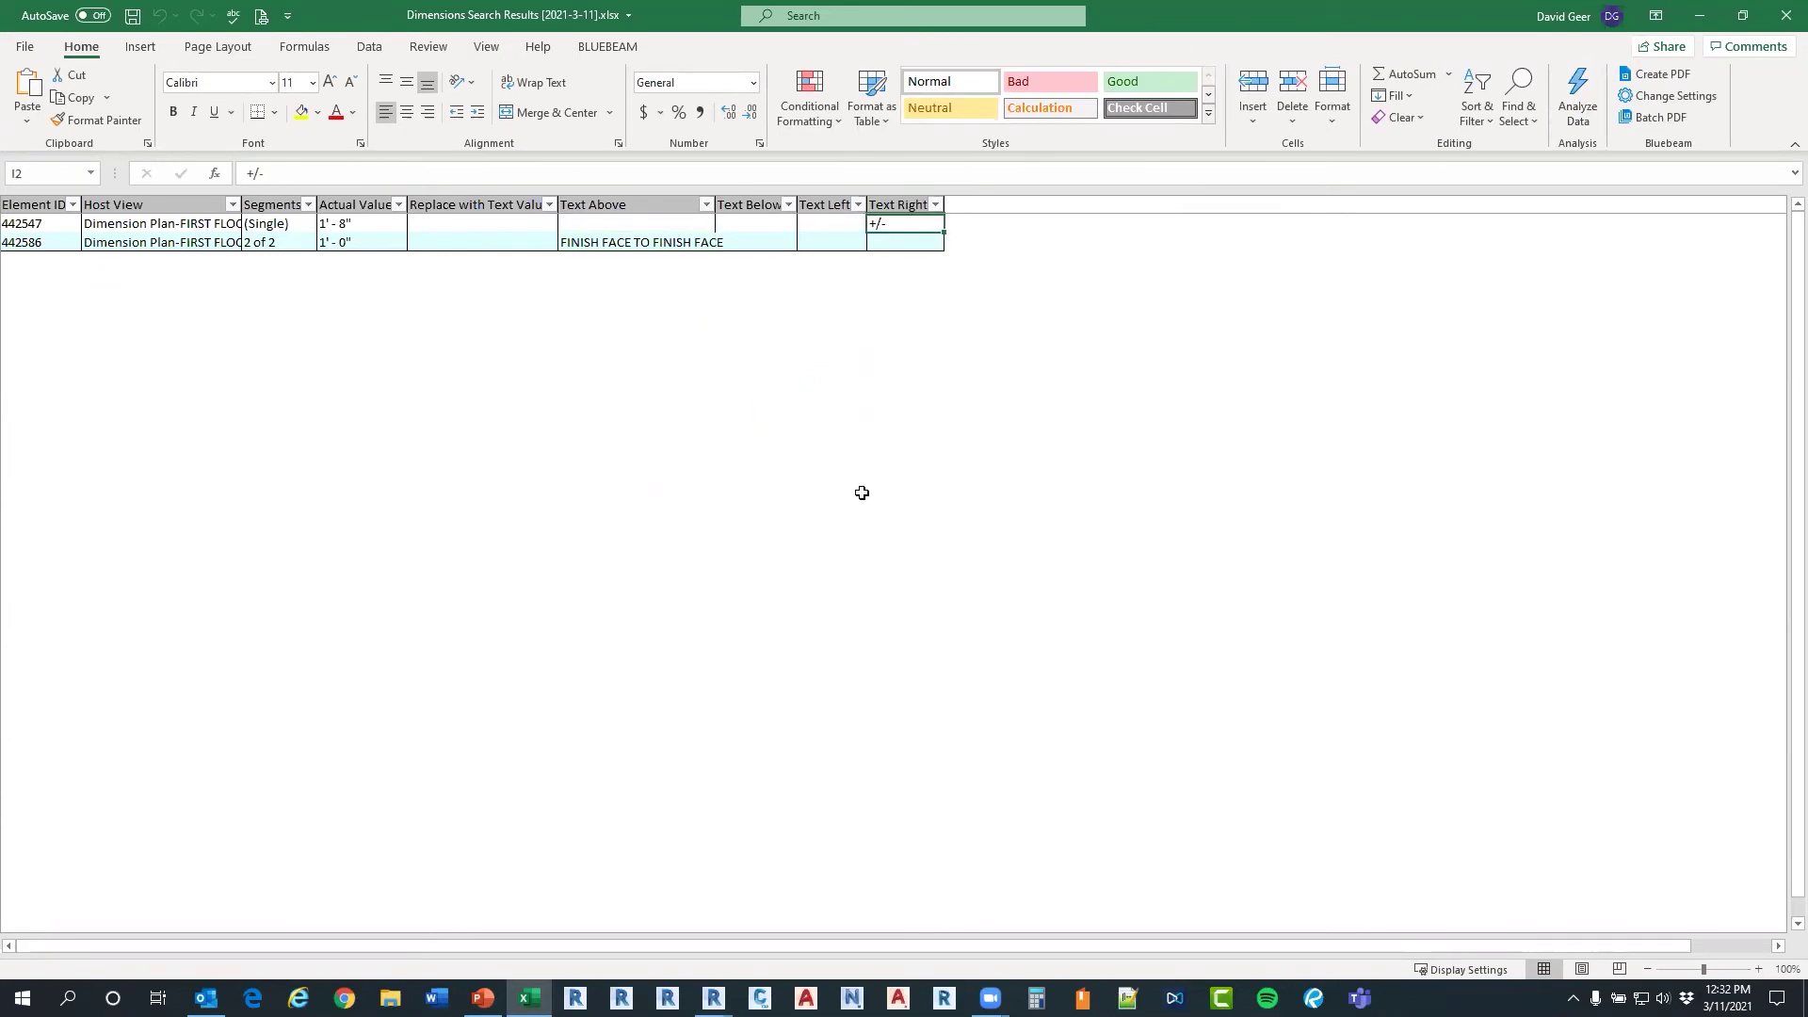
click(1787, 15)
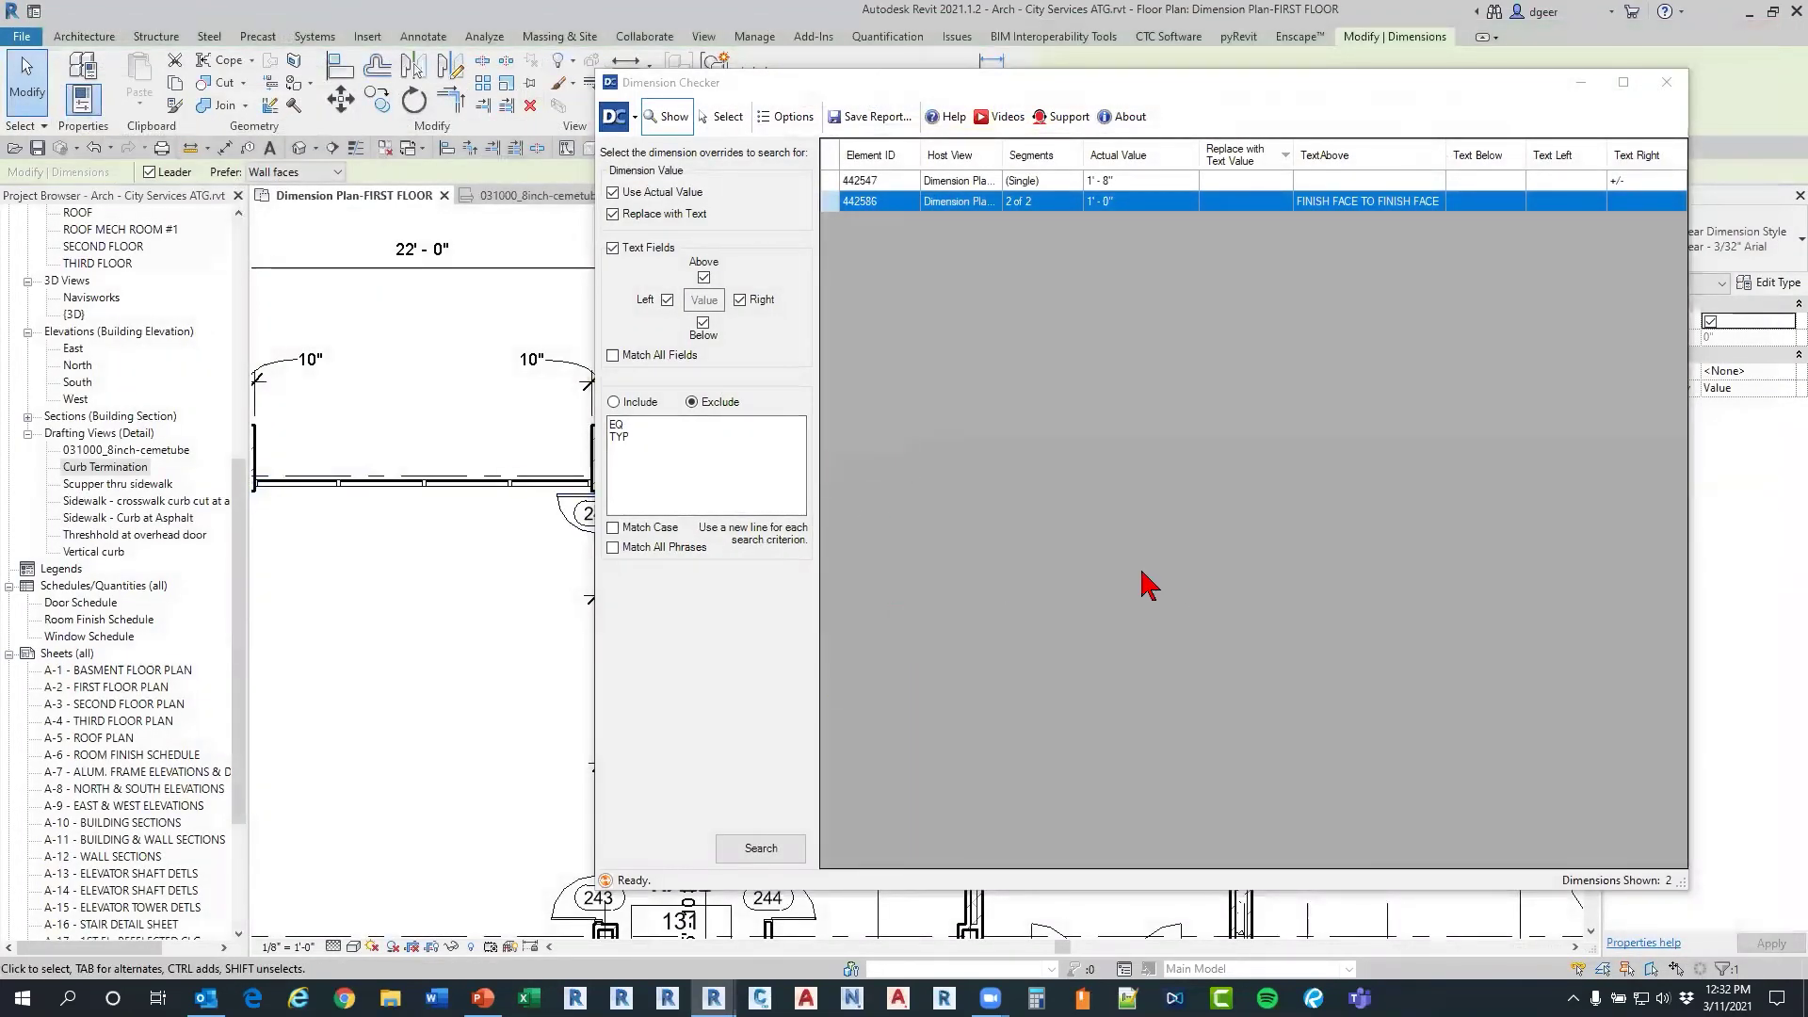
Step: Remove TYP from the excluded phrases, leaving only EQ, and rerun the dimension override search
click(639, 437)
key(ctrl+a)
key(Up)
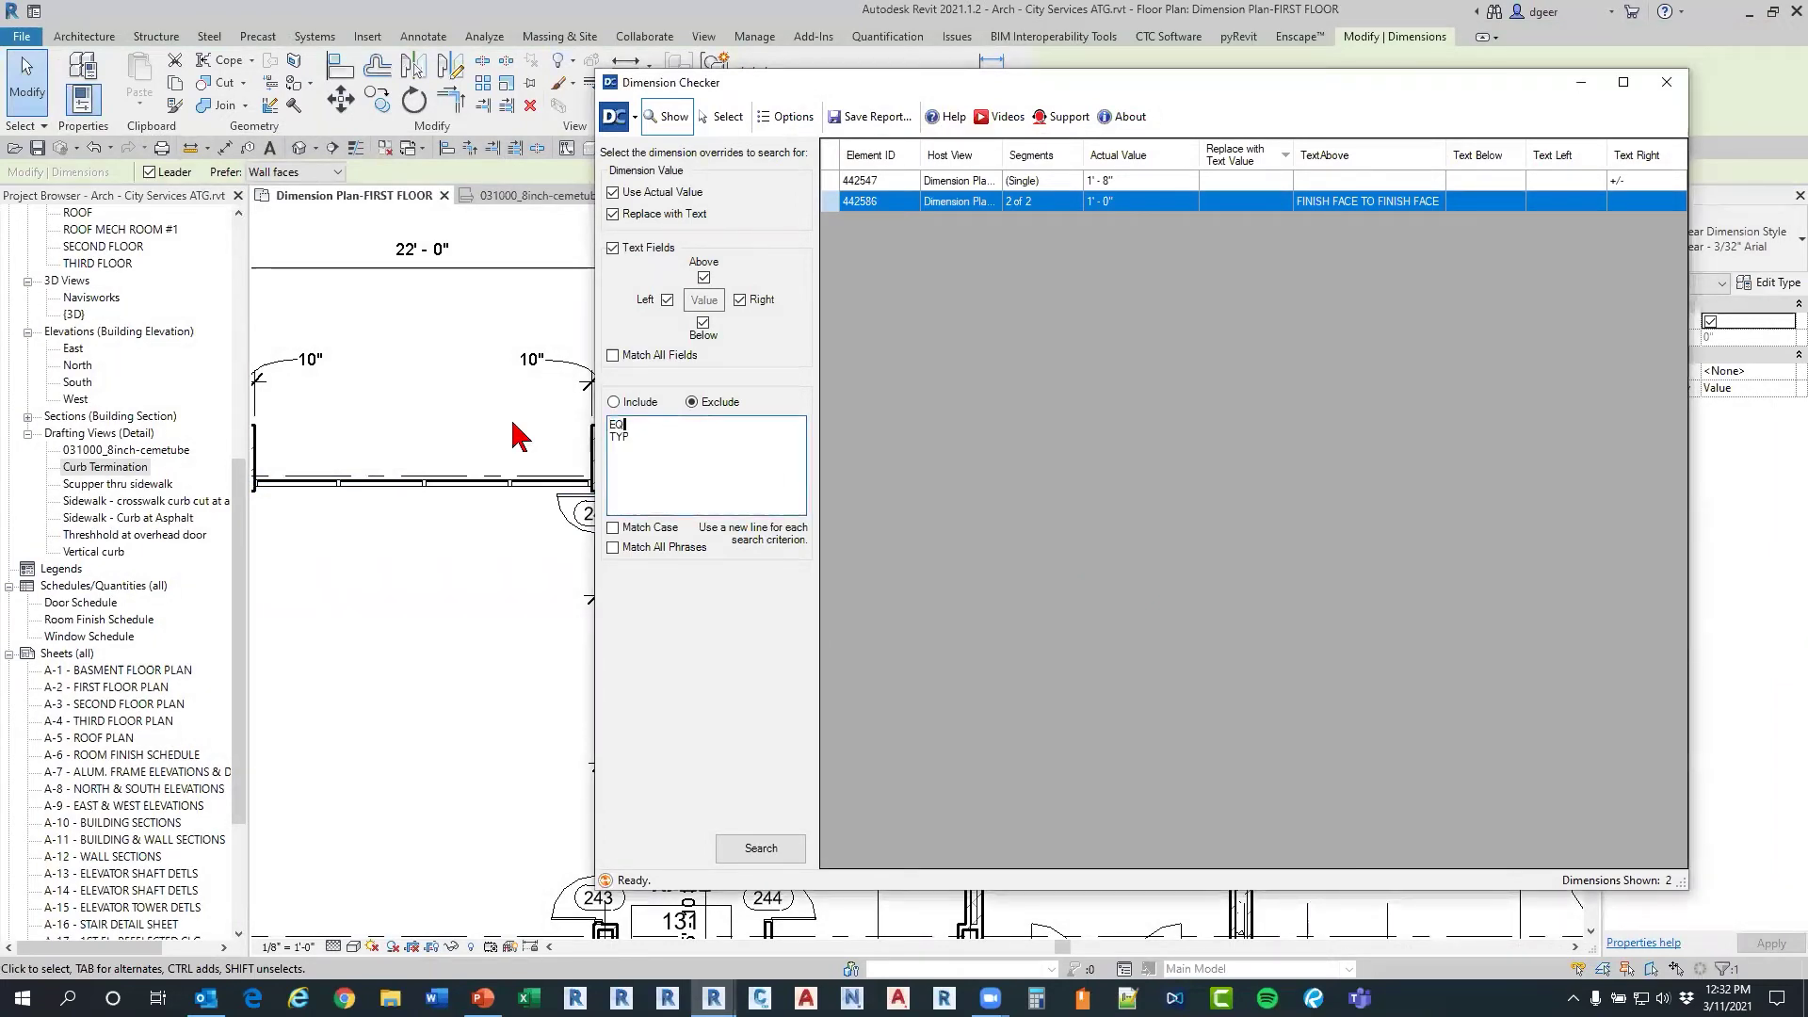
key(Delete)
key(Delete)
key(Delete)
click(767, 852)
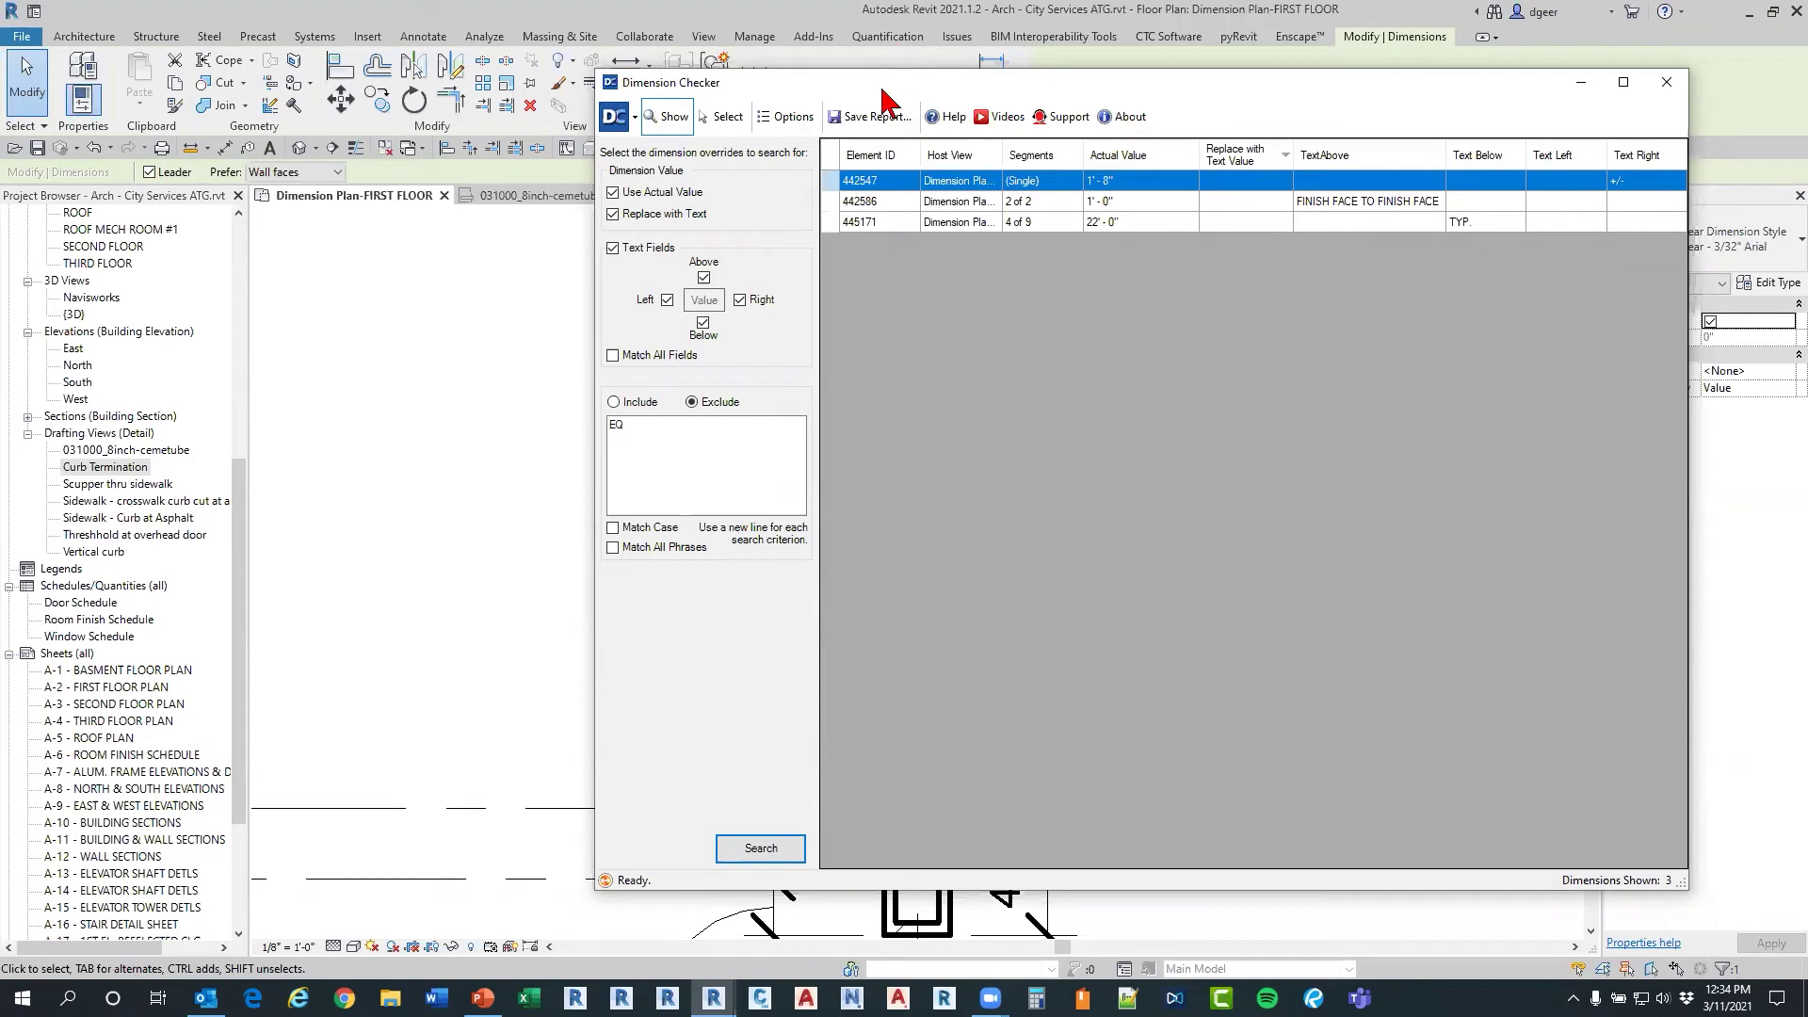
Step: Show the 4 of 9 segment with TYP. below it in the plan, compare it with its result row, and close Dimension Checker
drag(876, 99, 1371, 155)
click(1390, 271)
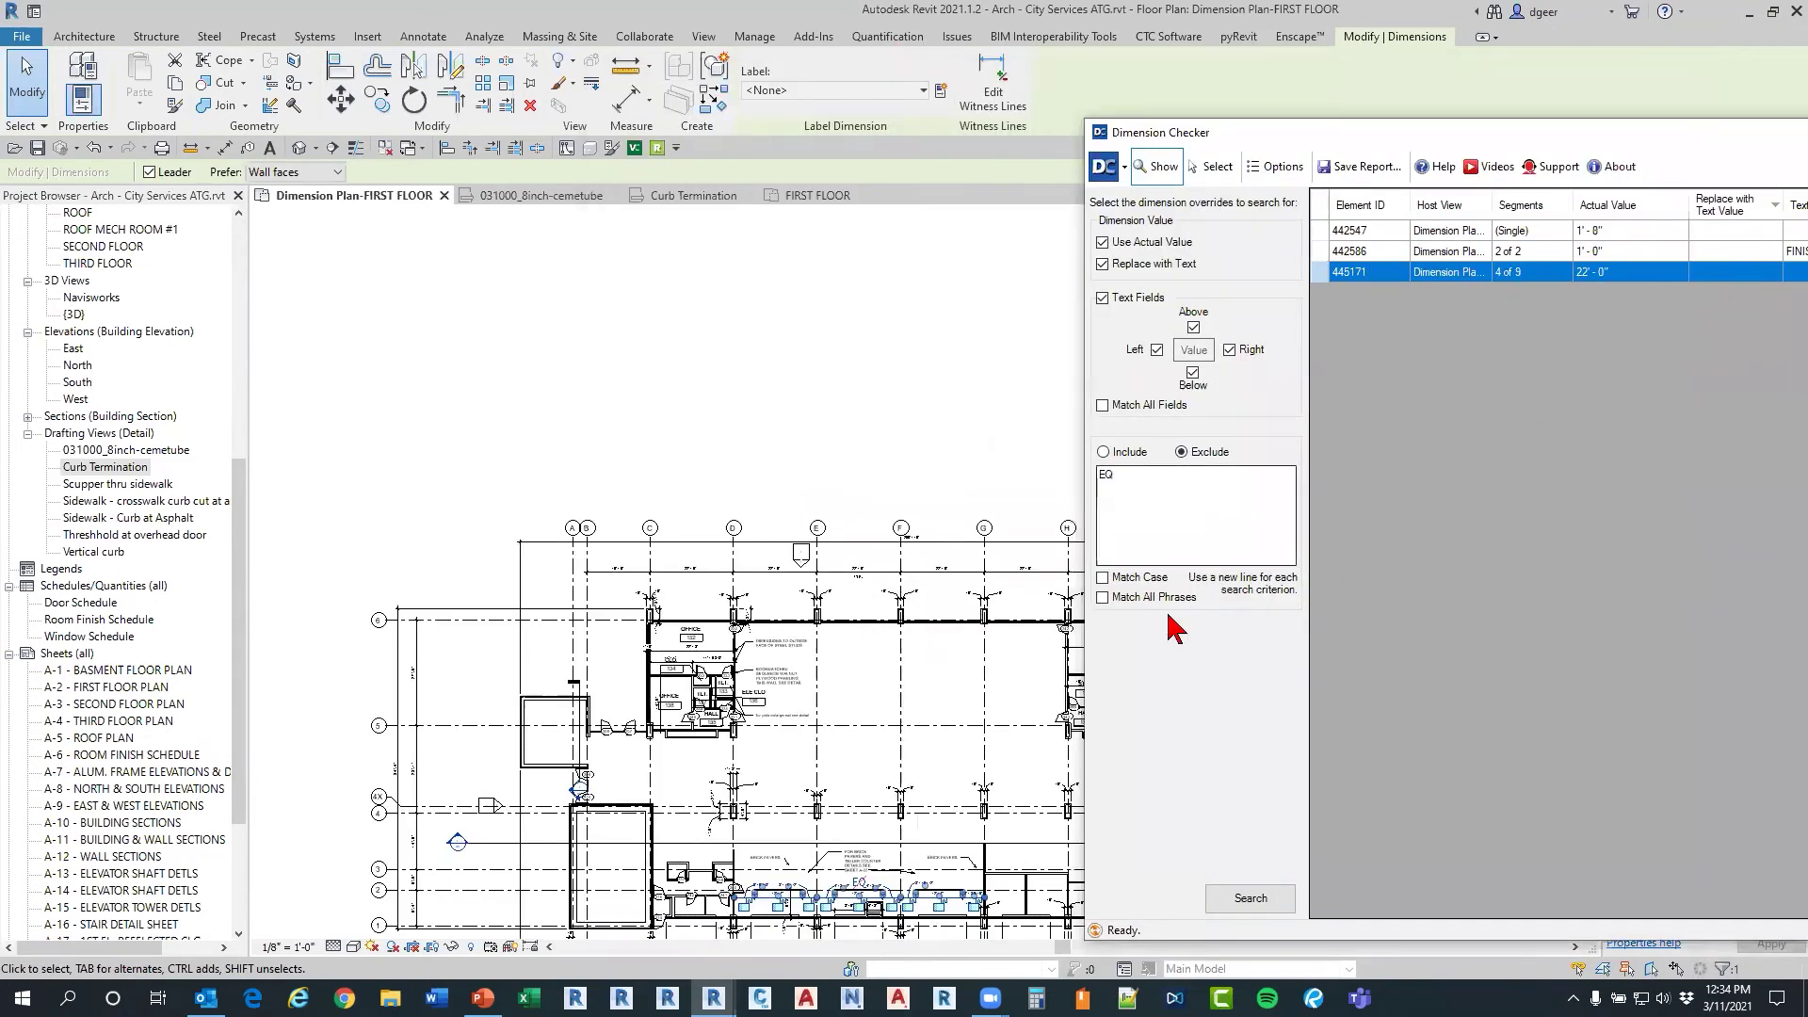
scroll(862, 885, up, 4)
middle_drag(861, 885, 798, 852)
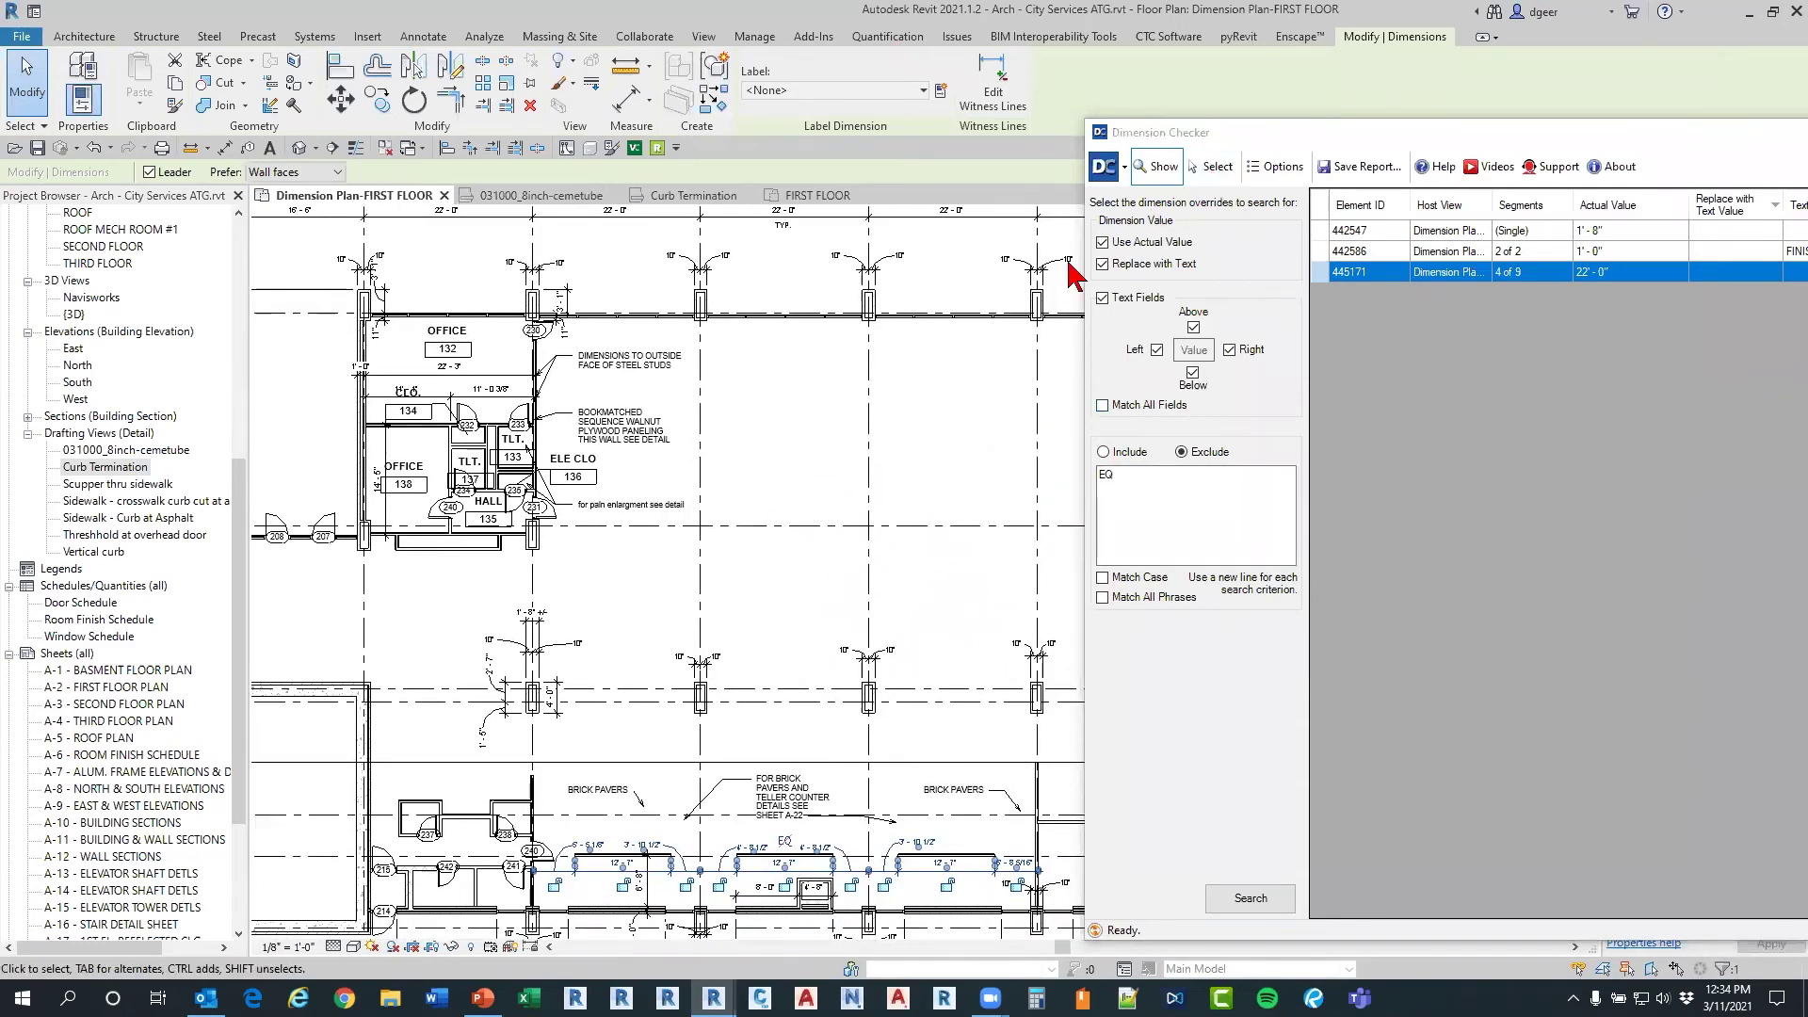
click(981, 370)
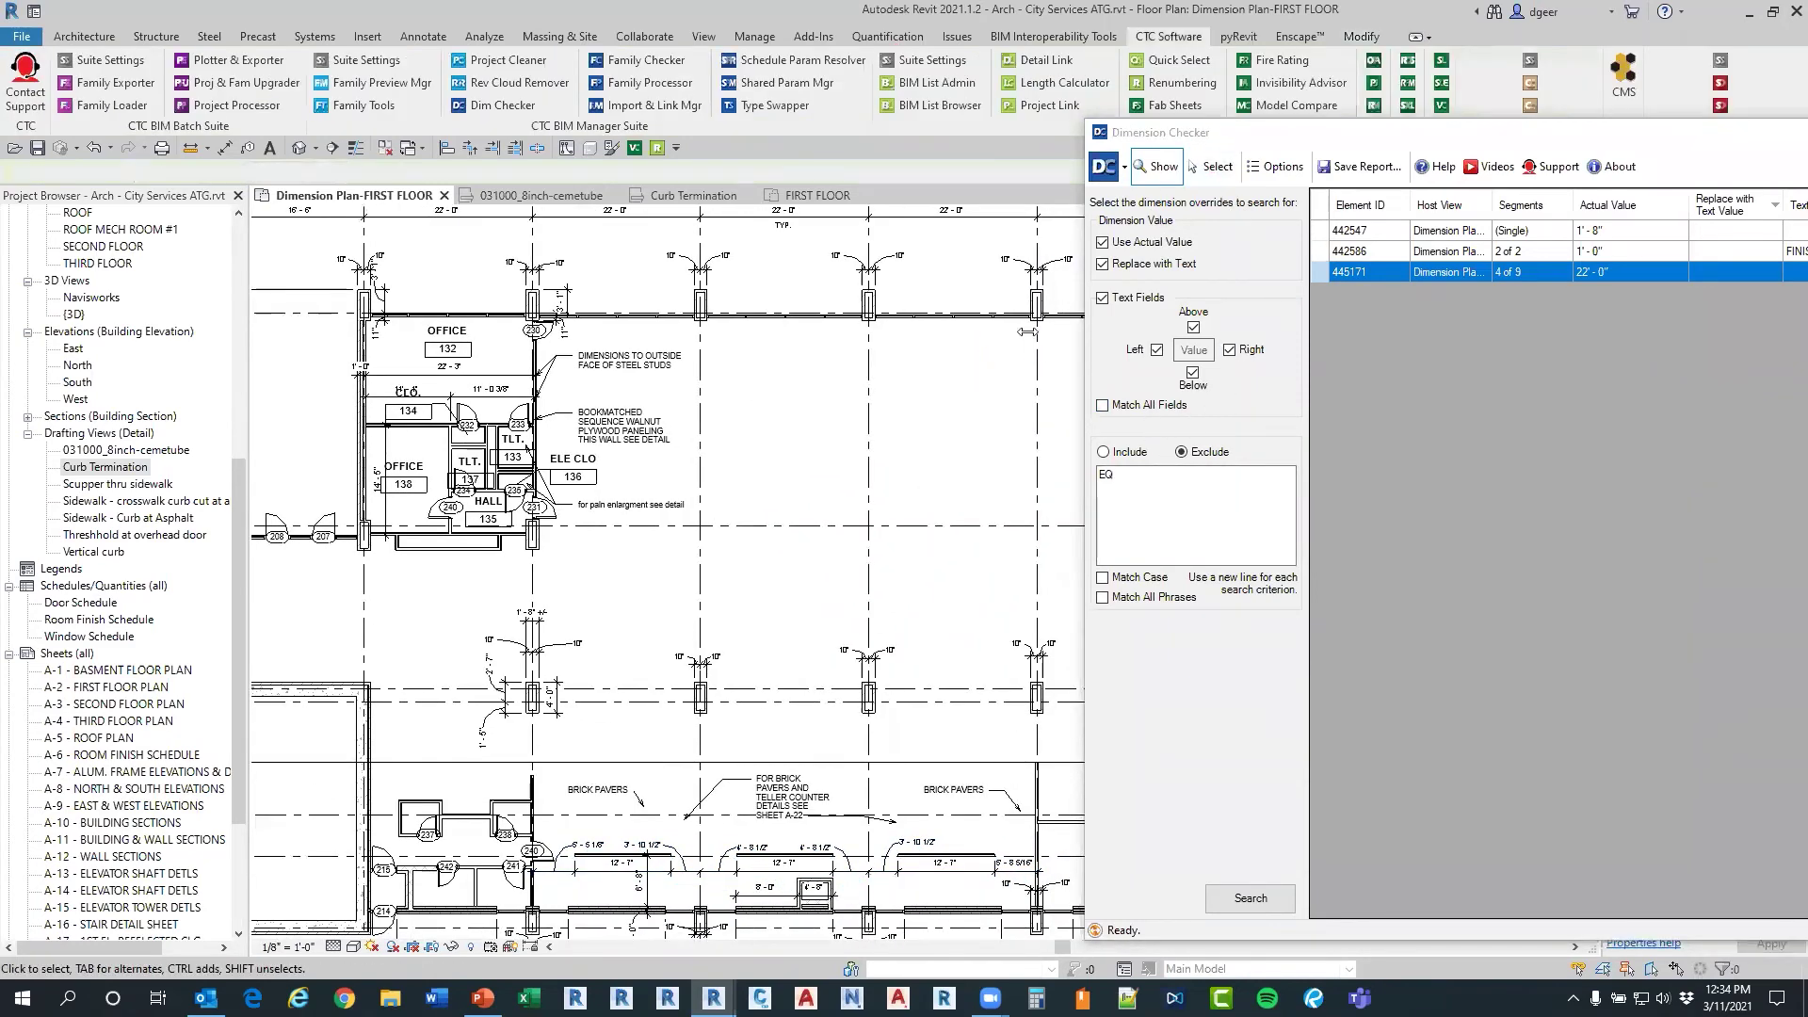
click(1207, 169)
scroll(946, 587, up, 2)
scroll(852, 576, up, 3)
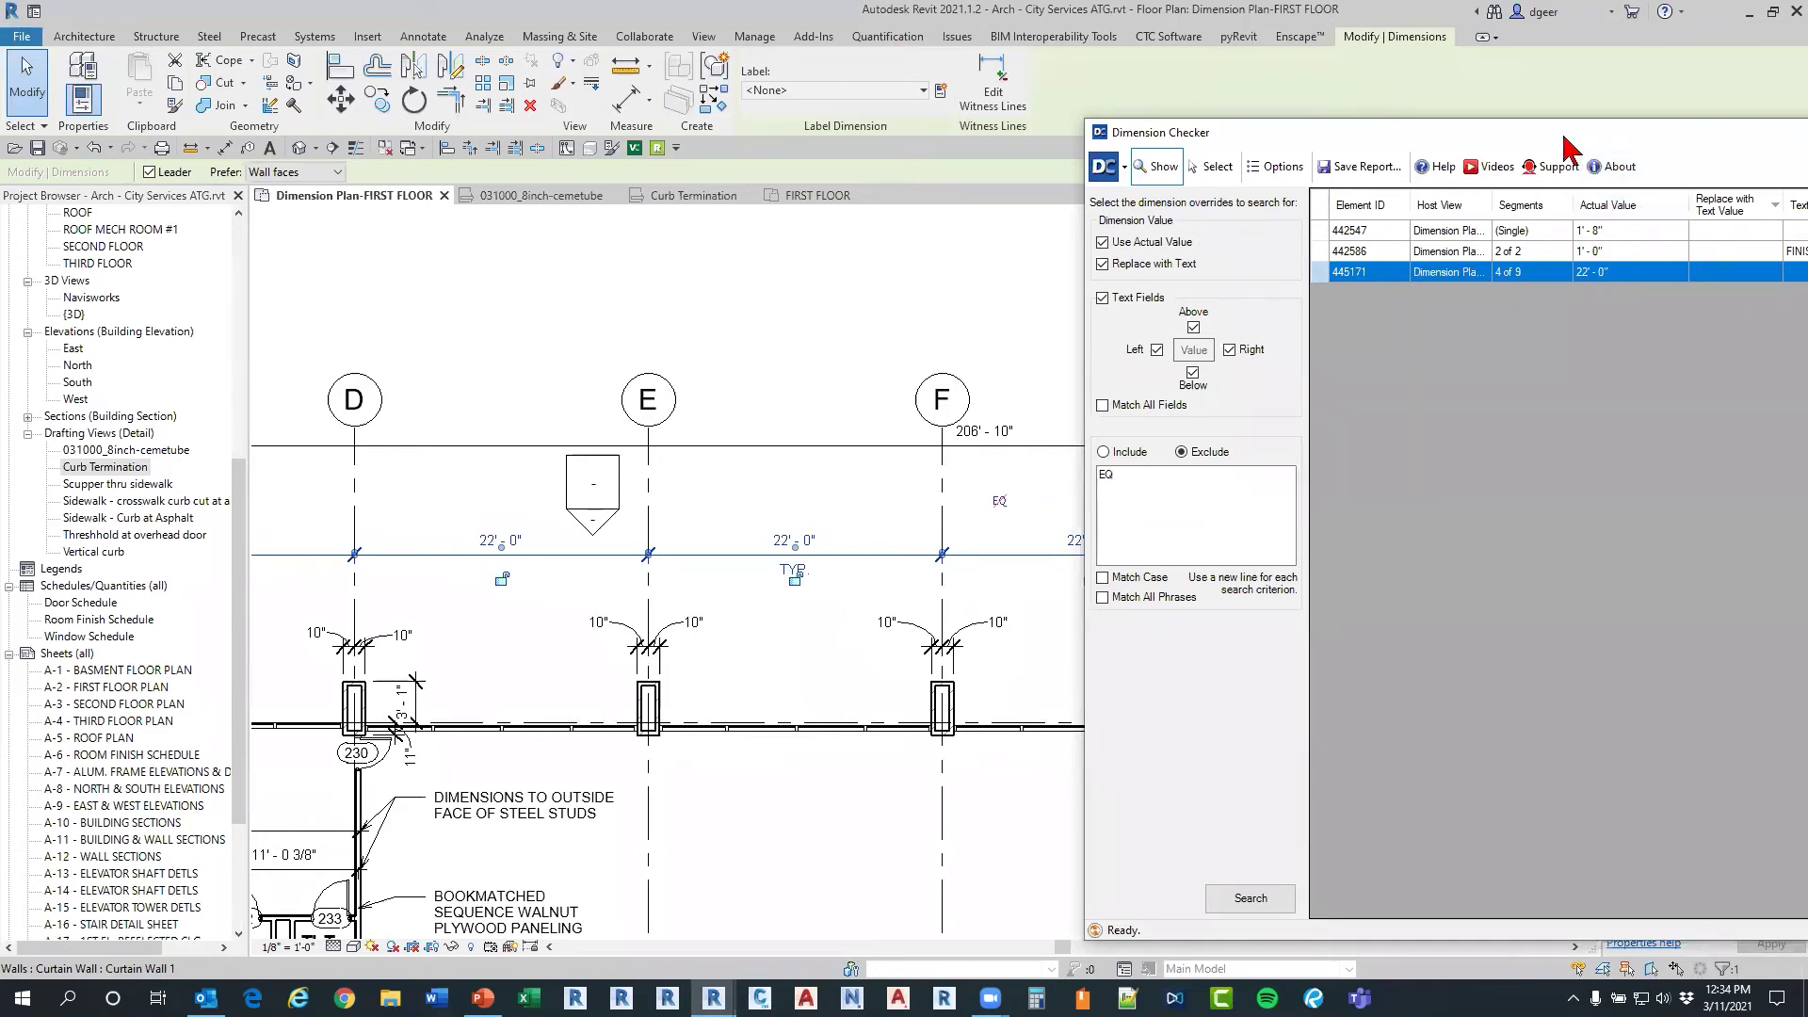
drag(1565, 137, 897, 53)
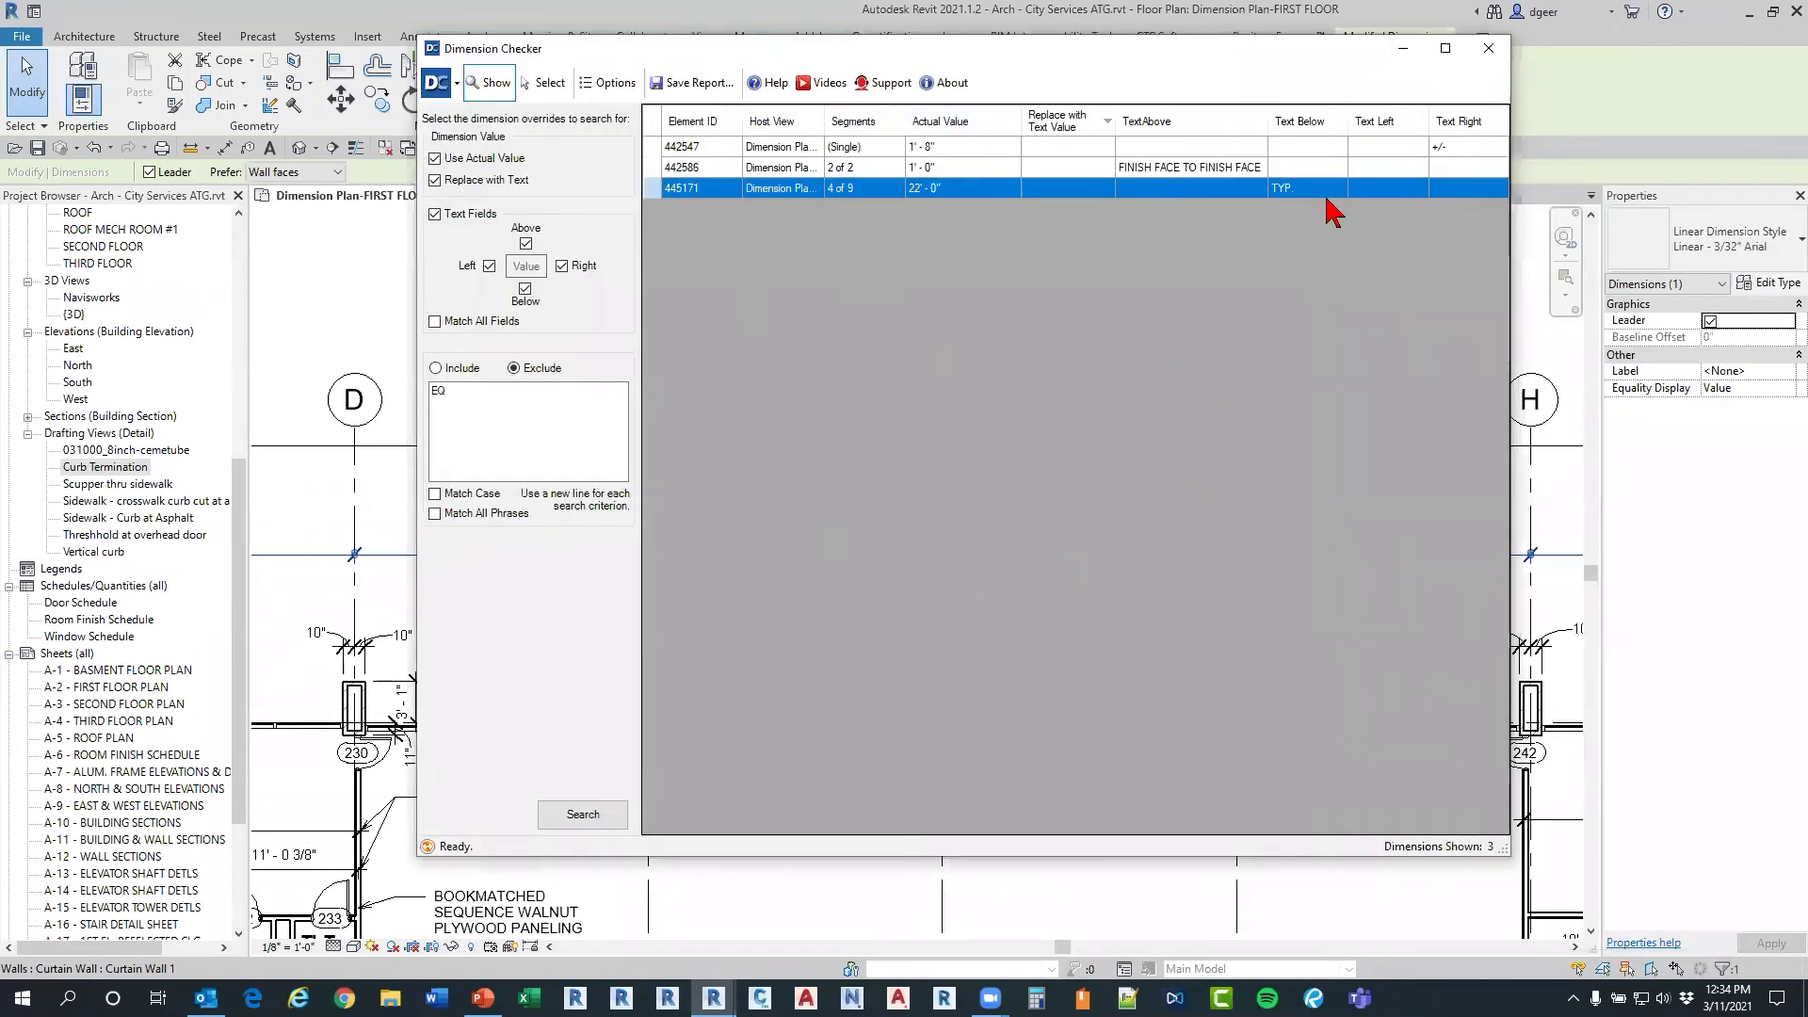
click(1488, 49)
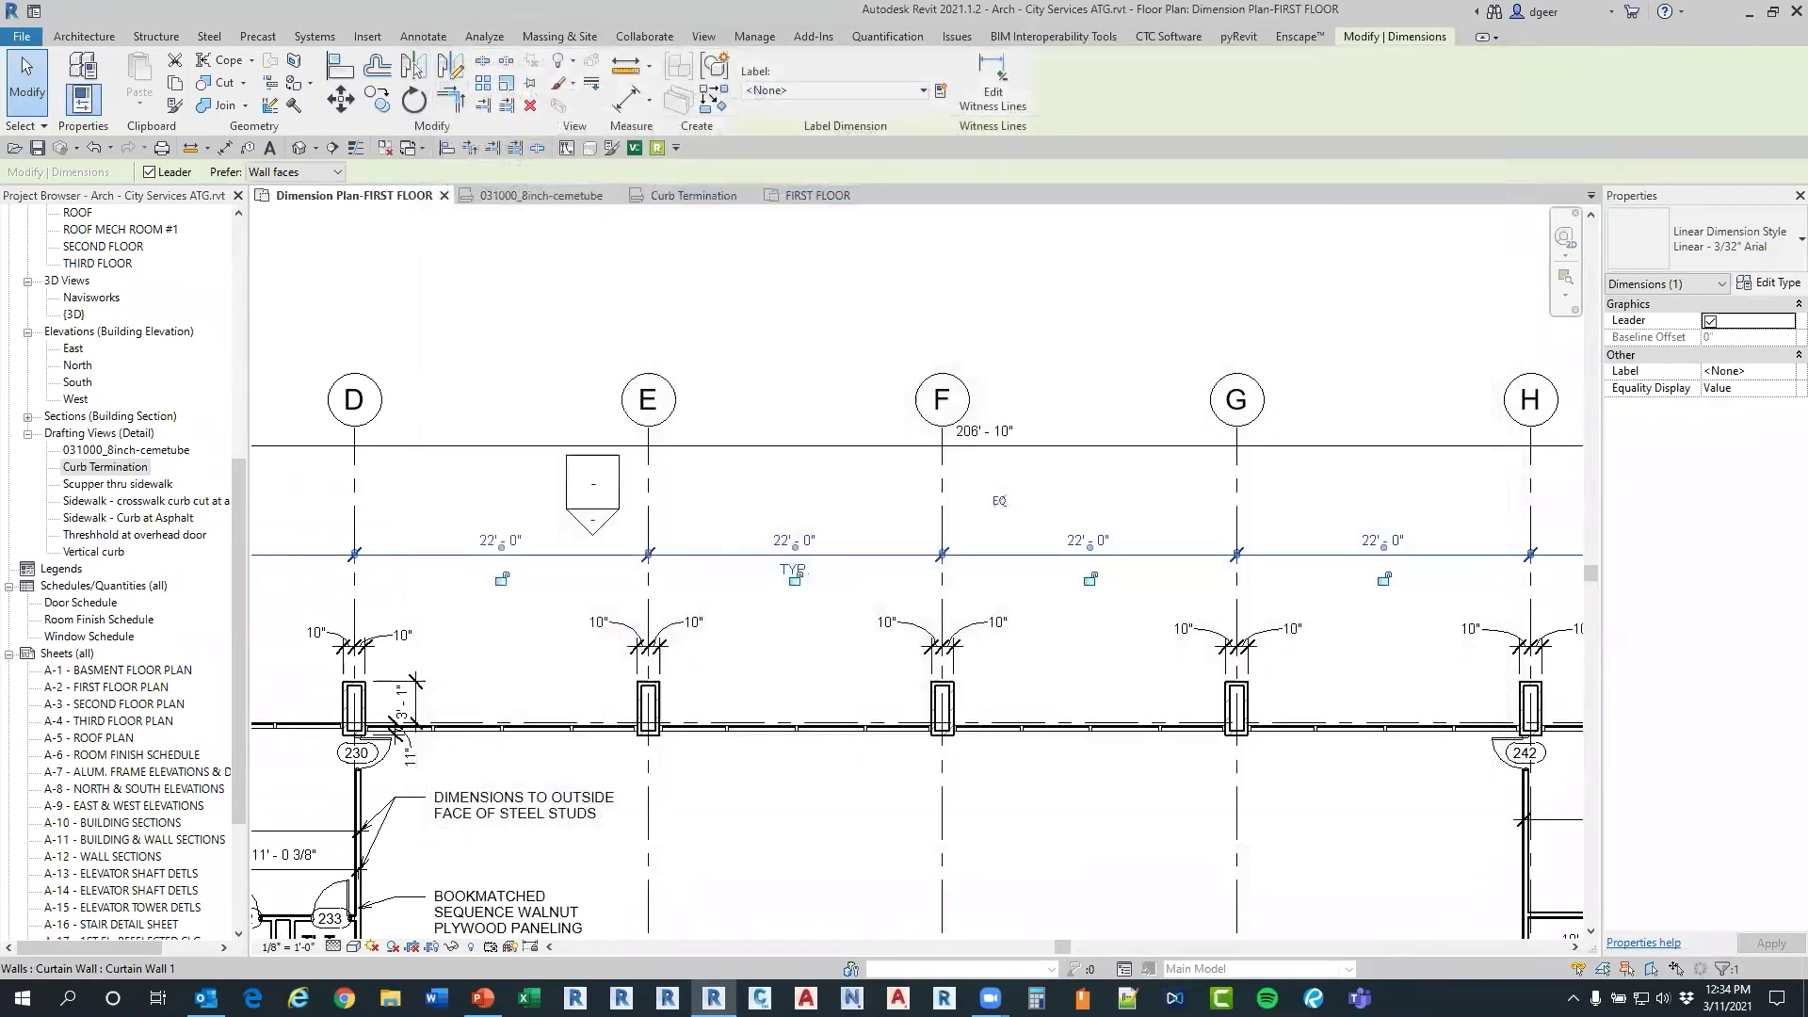
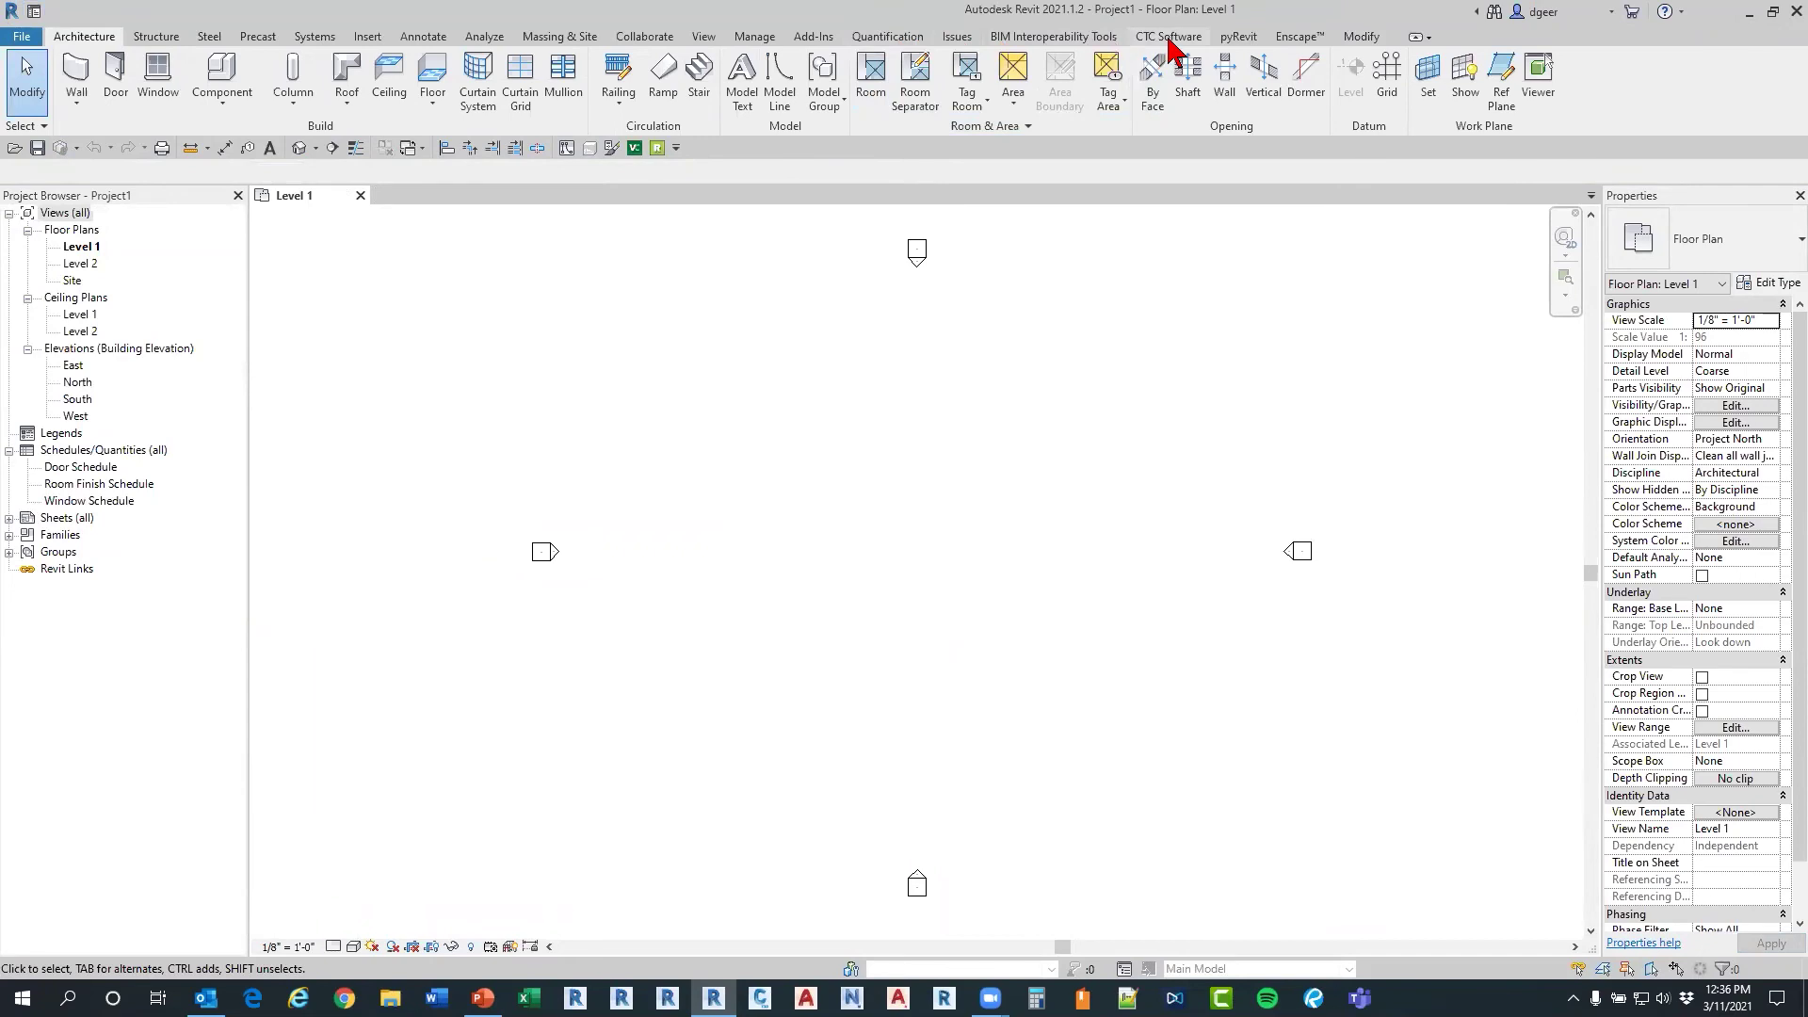
Step: Check the approved dimension styles and text types of Project1 in Type Swapper, then close it
click(790, 110)
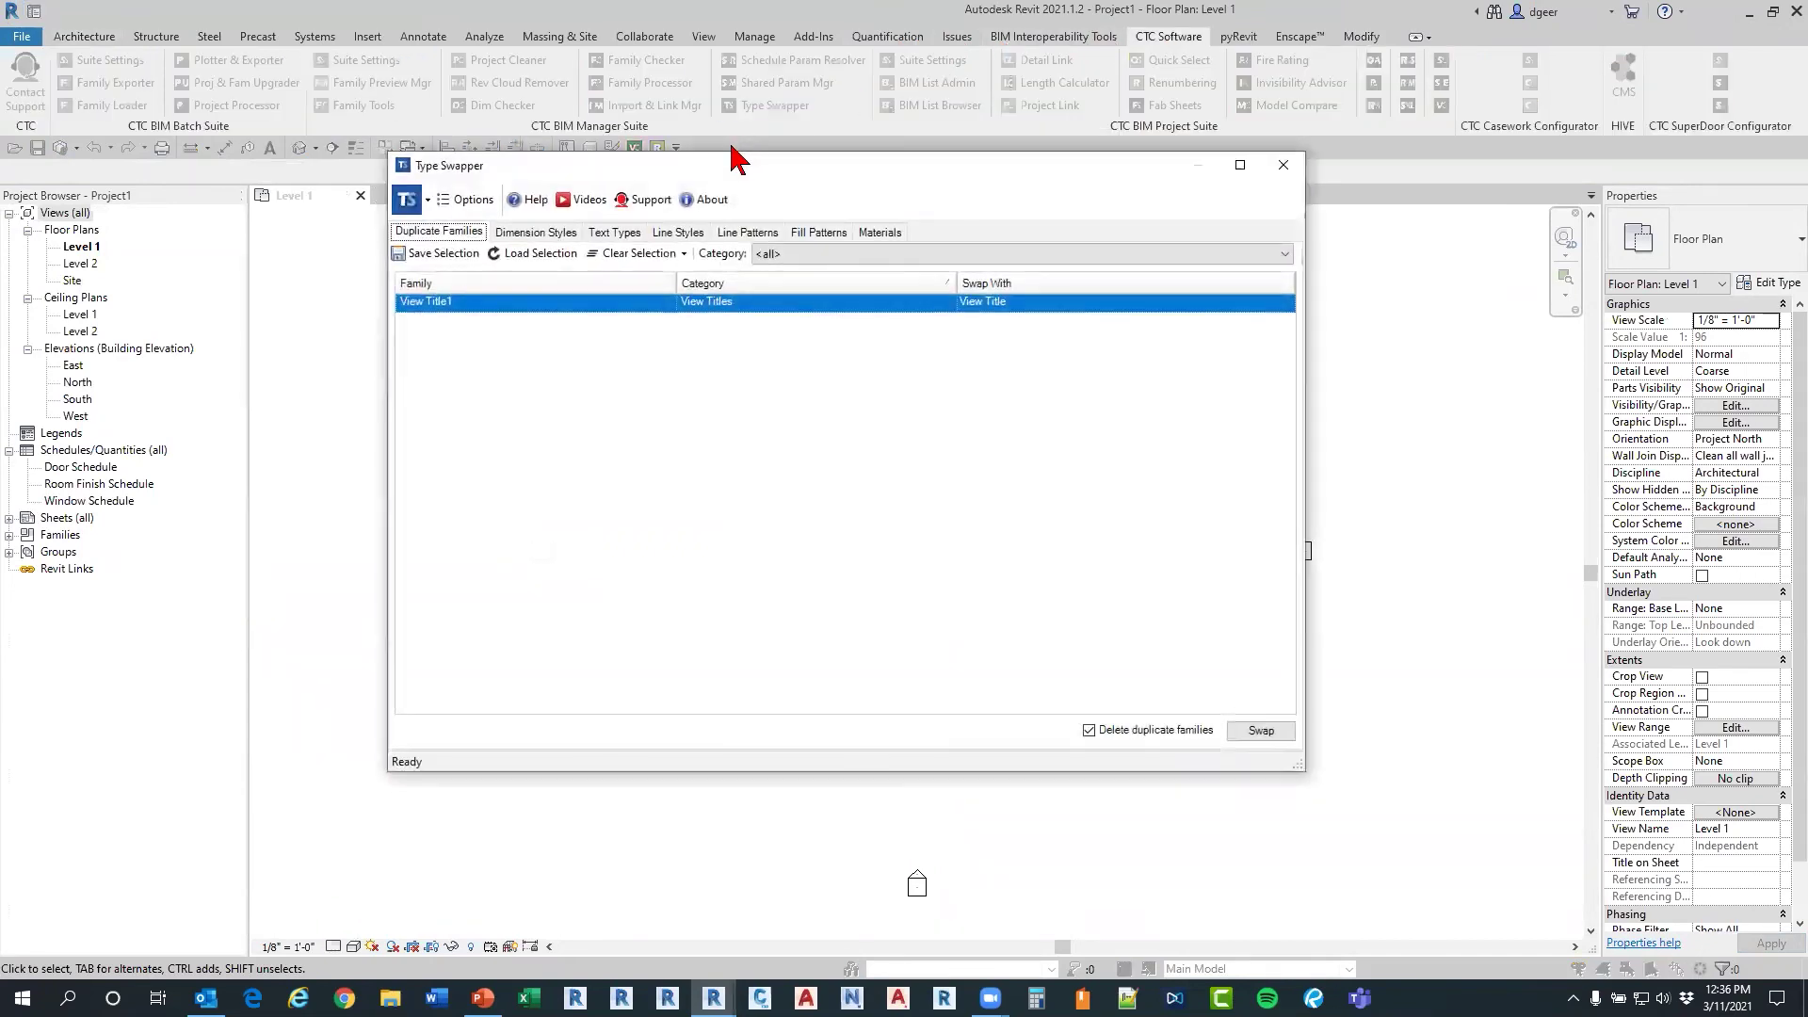
click(513, 237)
scroll(491, 643, down, 3)
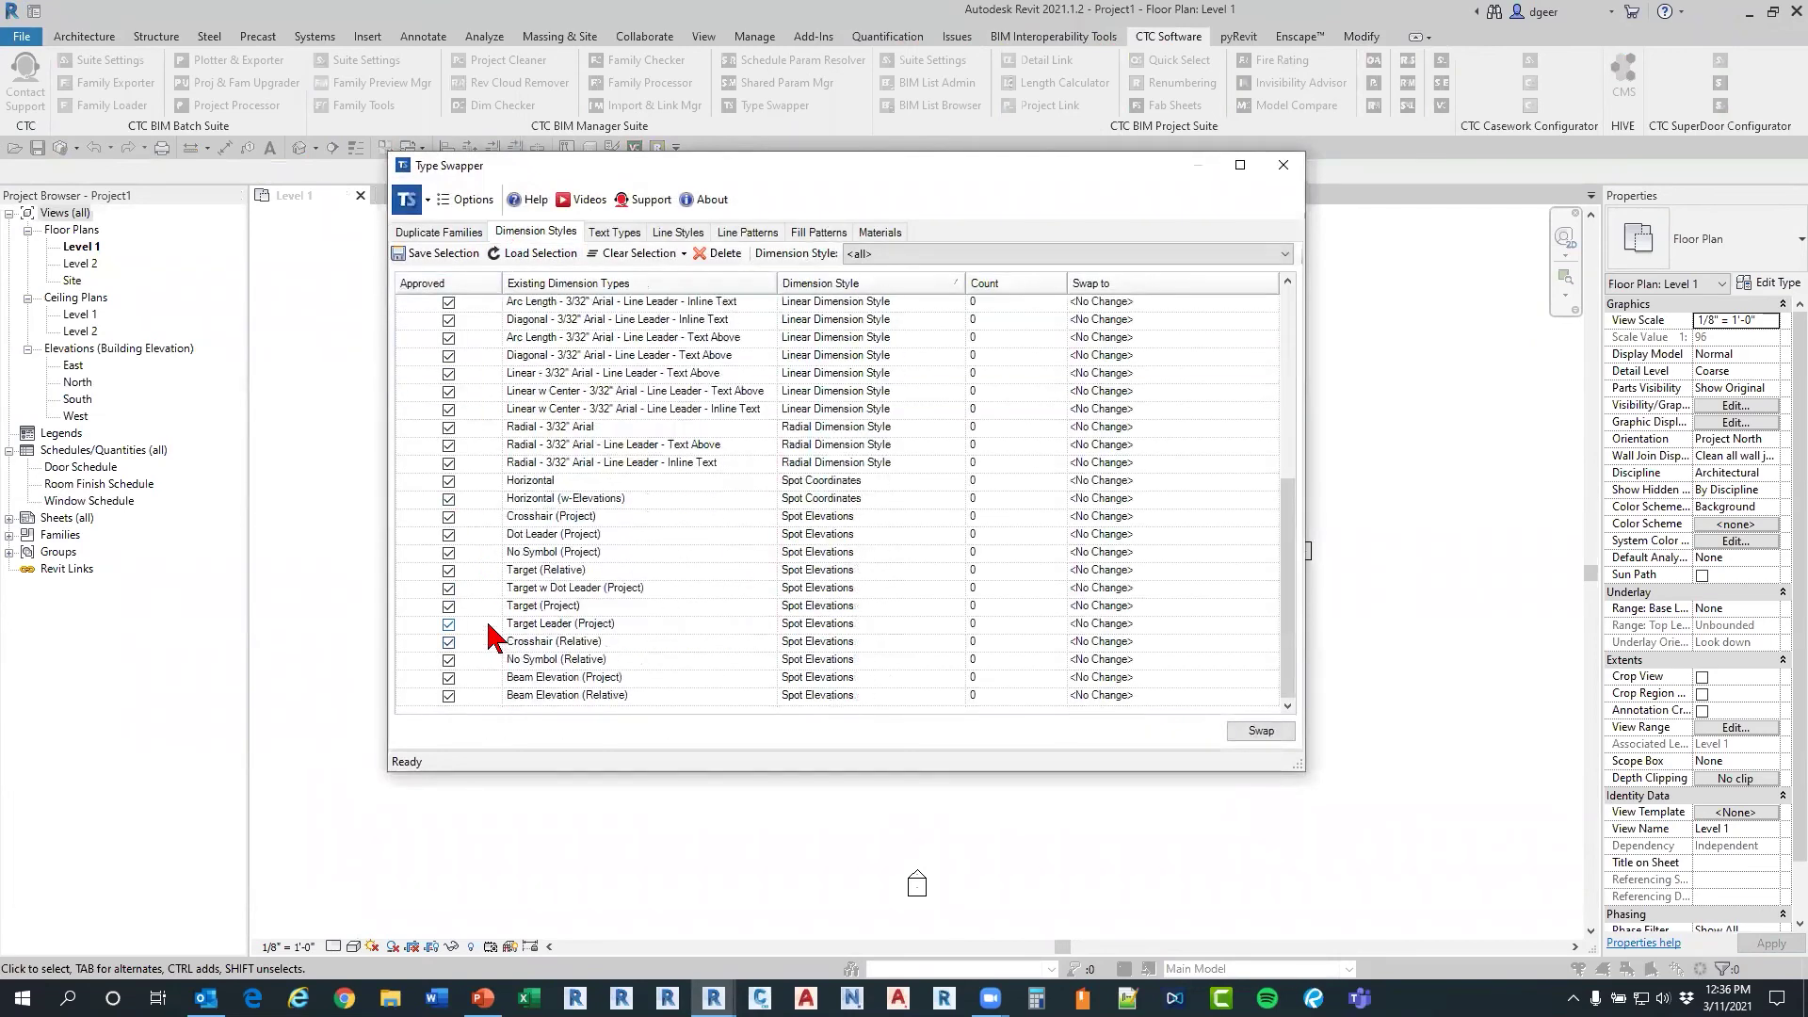
scroll(492, 643, up, 4)
click(614, 231)
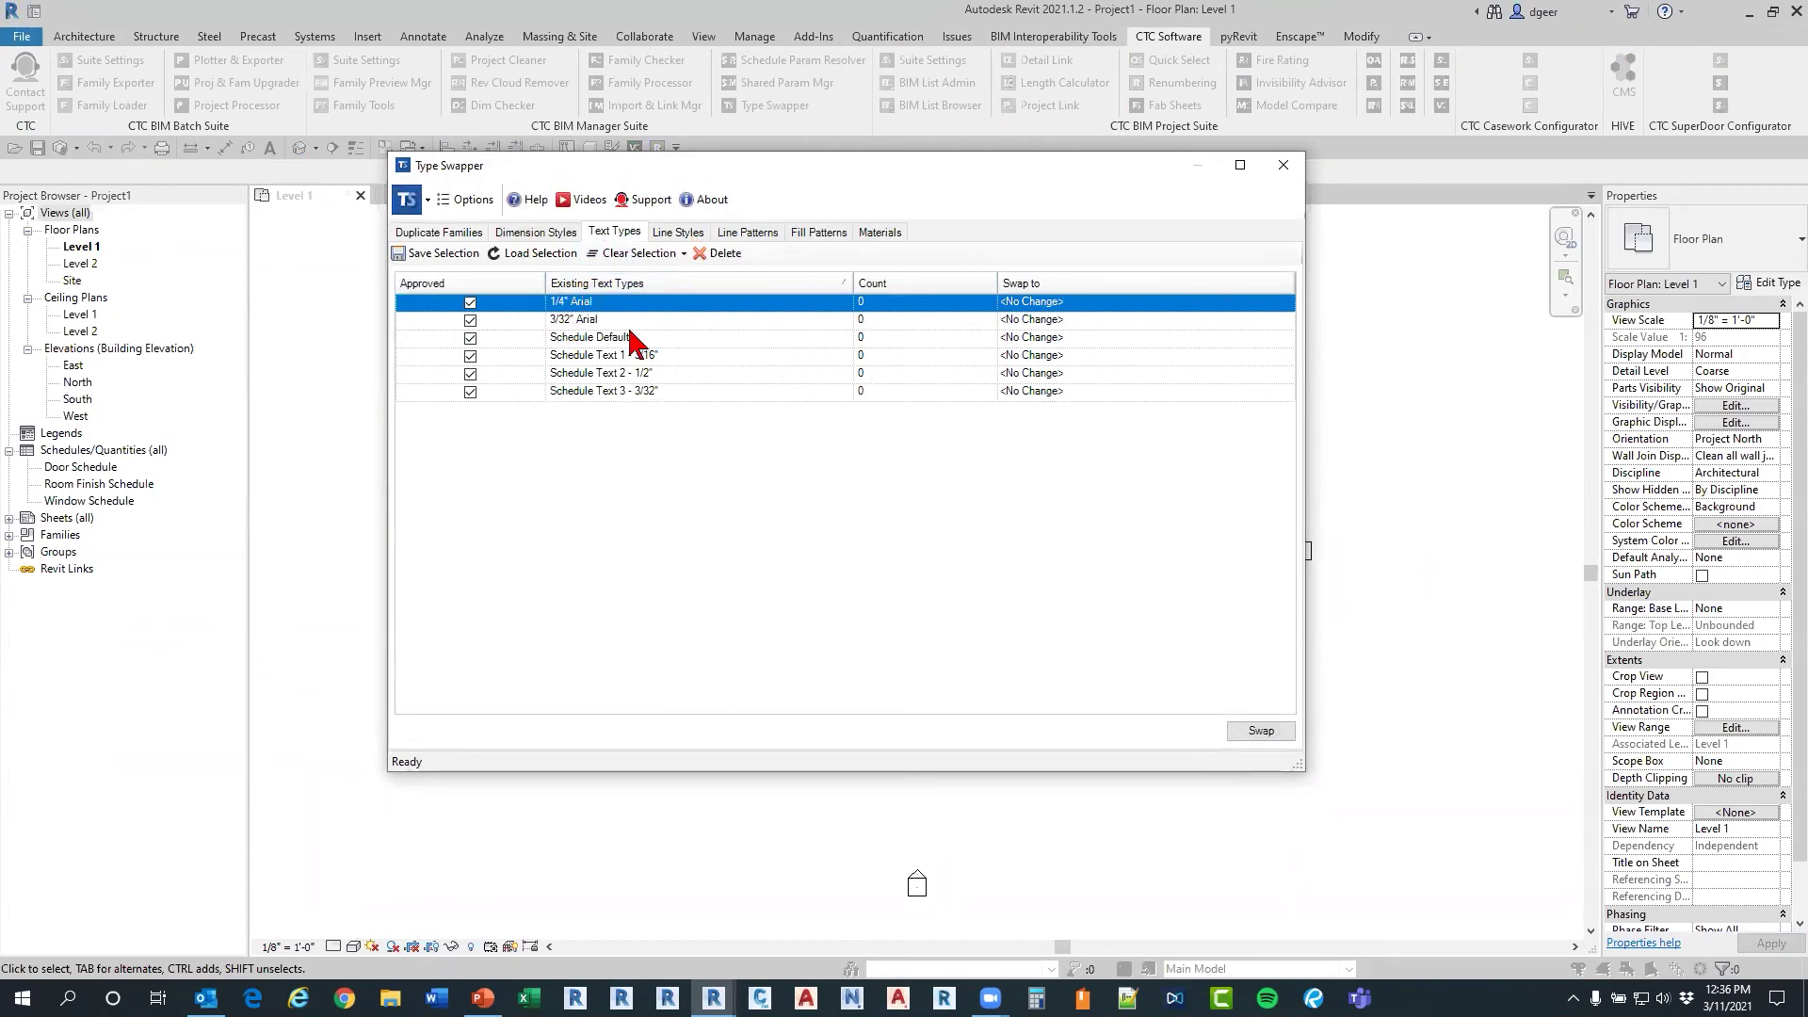
click(1283, 165)
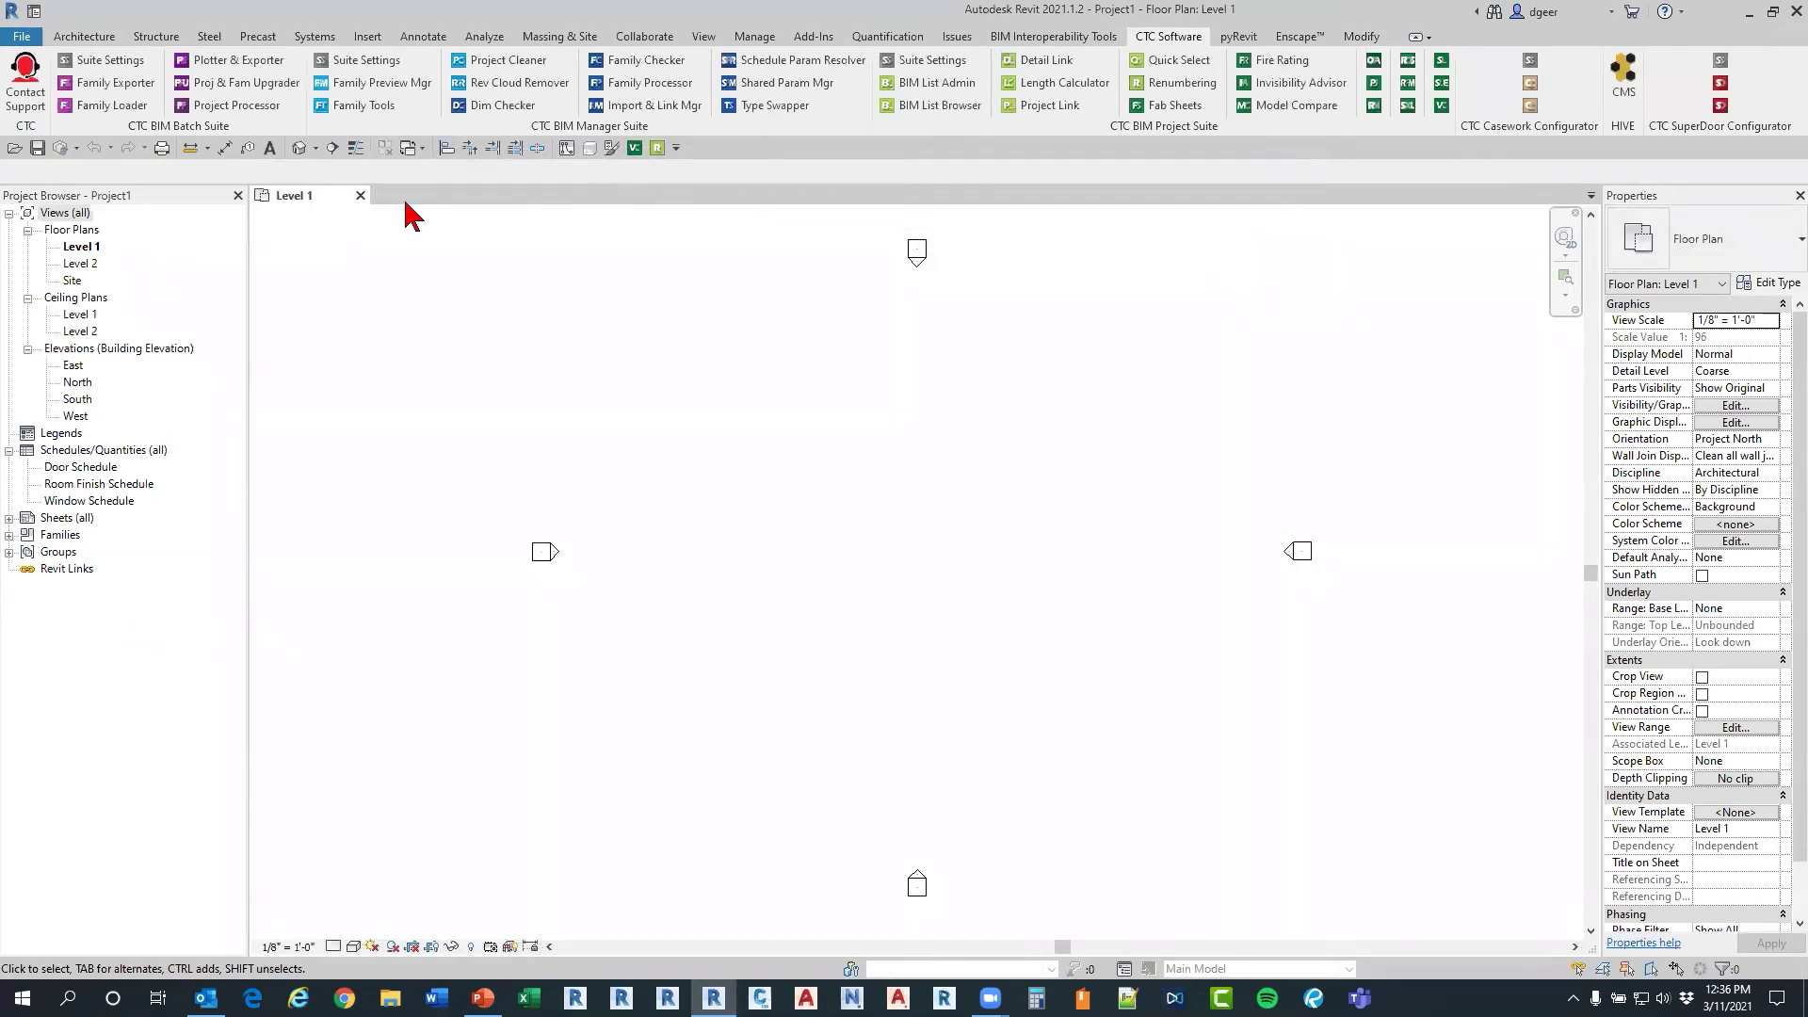
Step: Place a 1/4" Arial text note reading "test" in the Level 1 floor plan and end the Text command
click(270, 148)
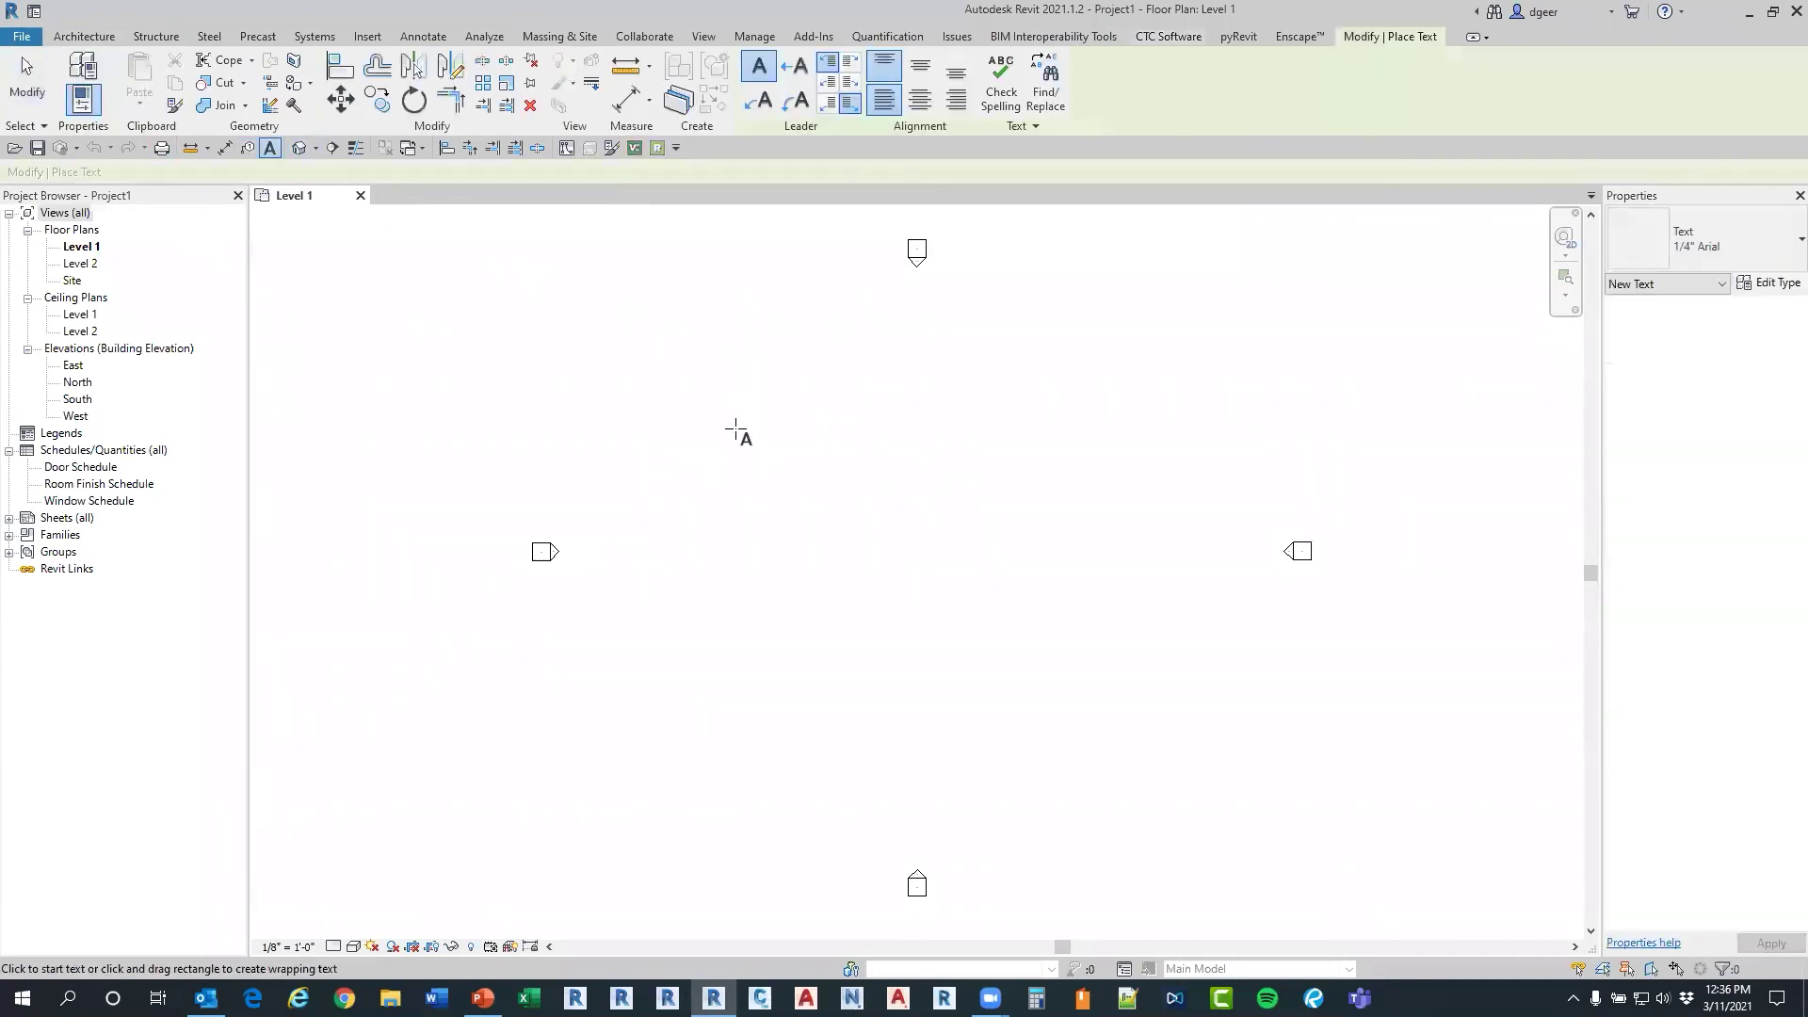
click(739, 432)
text(Test)
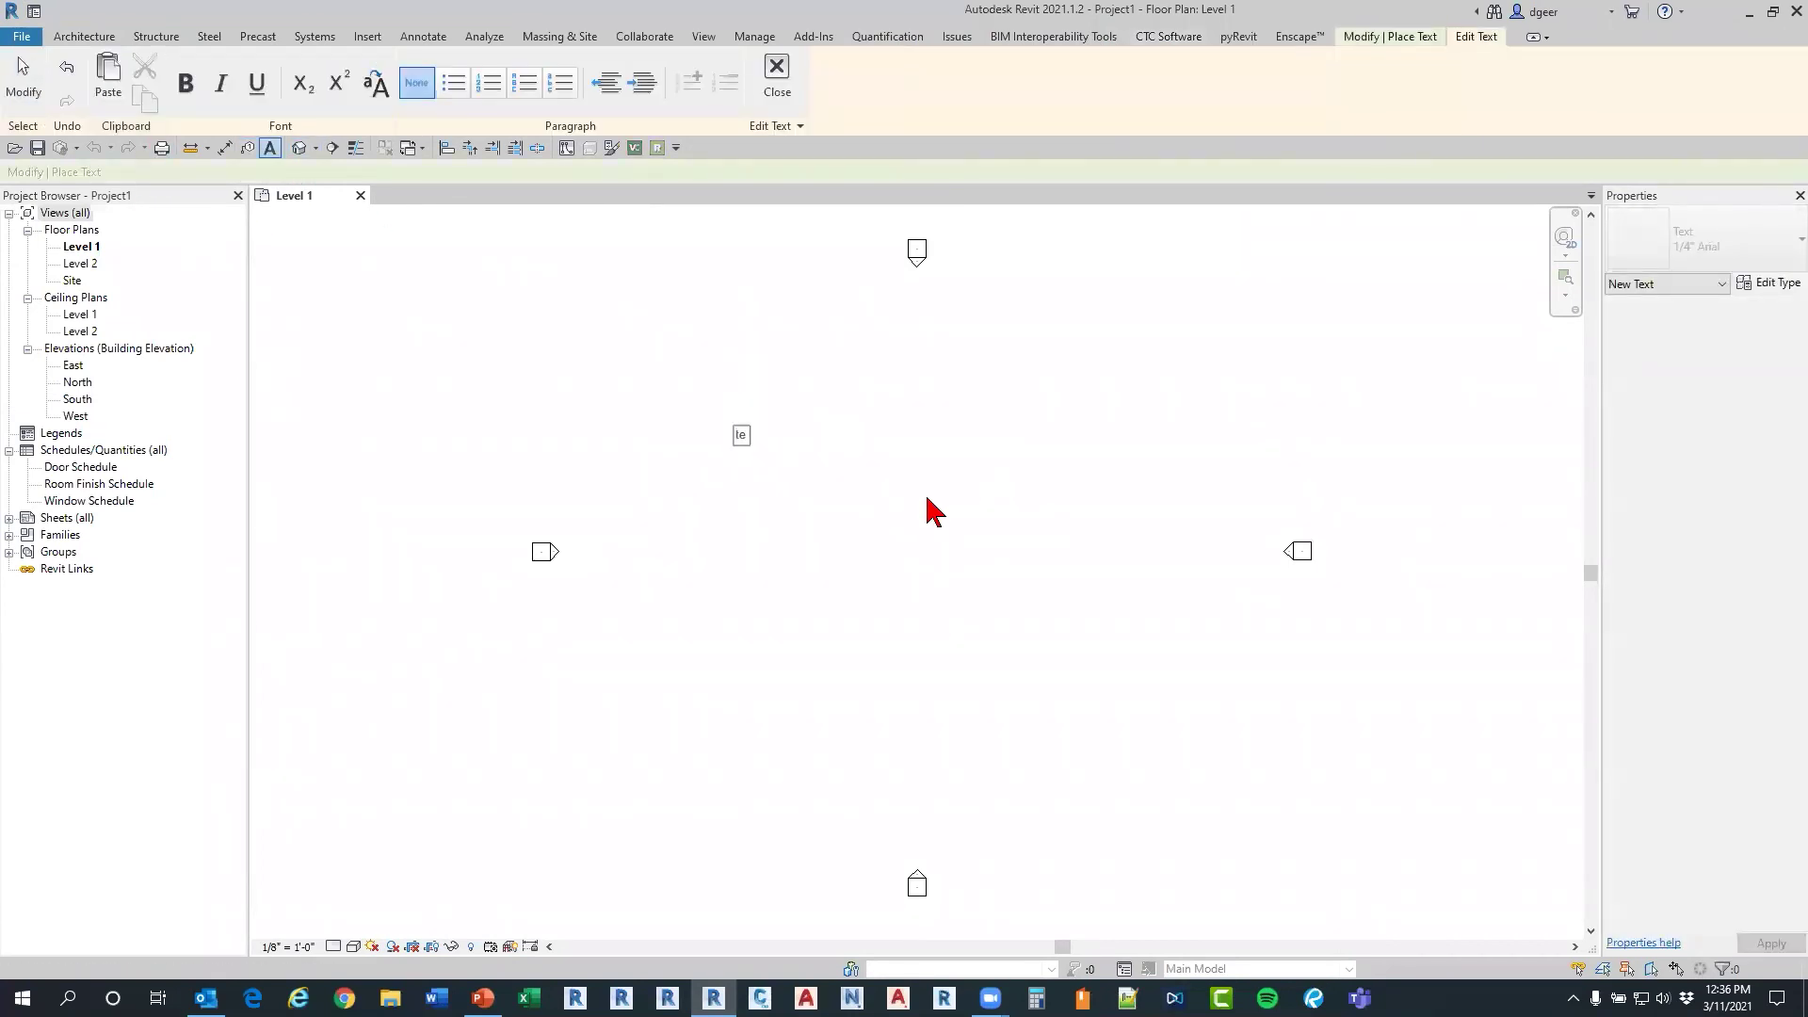
click(931, 509)
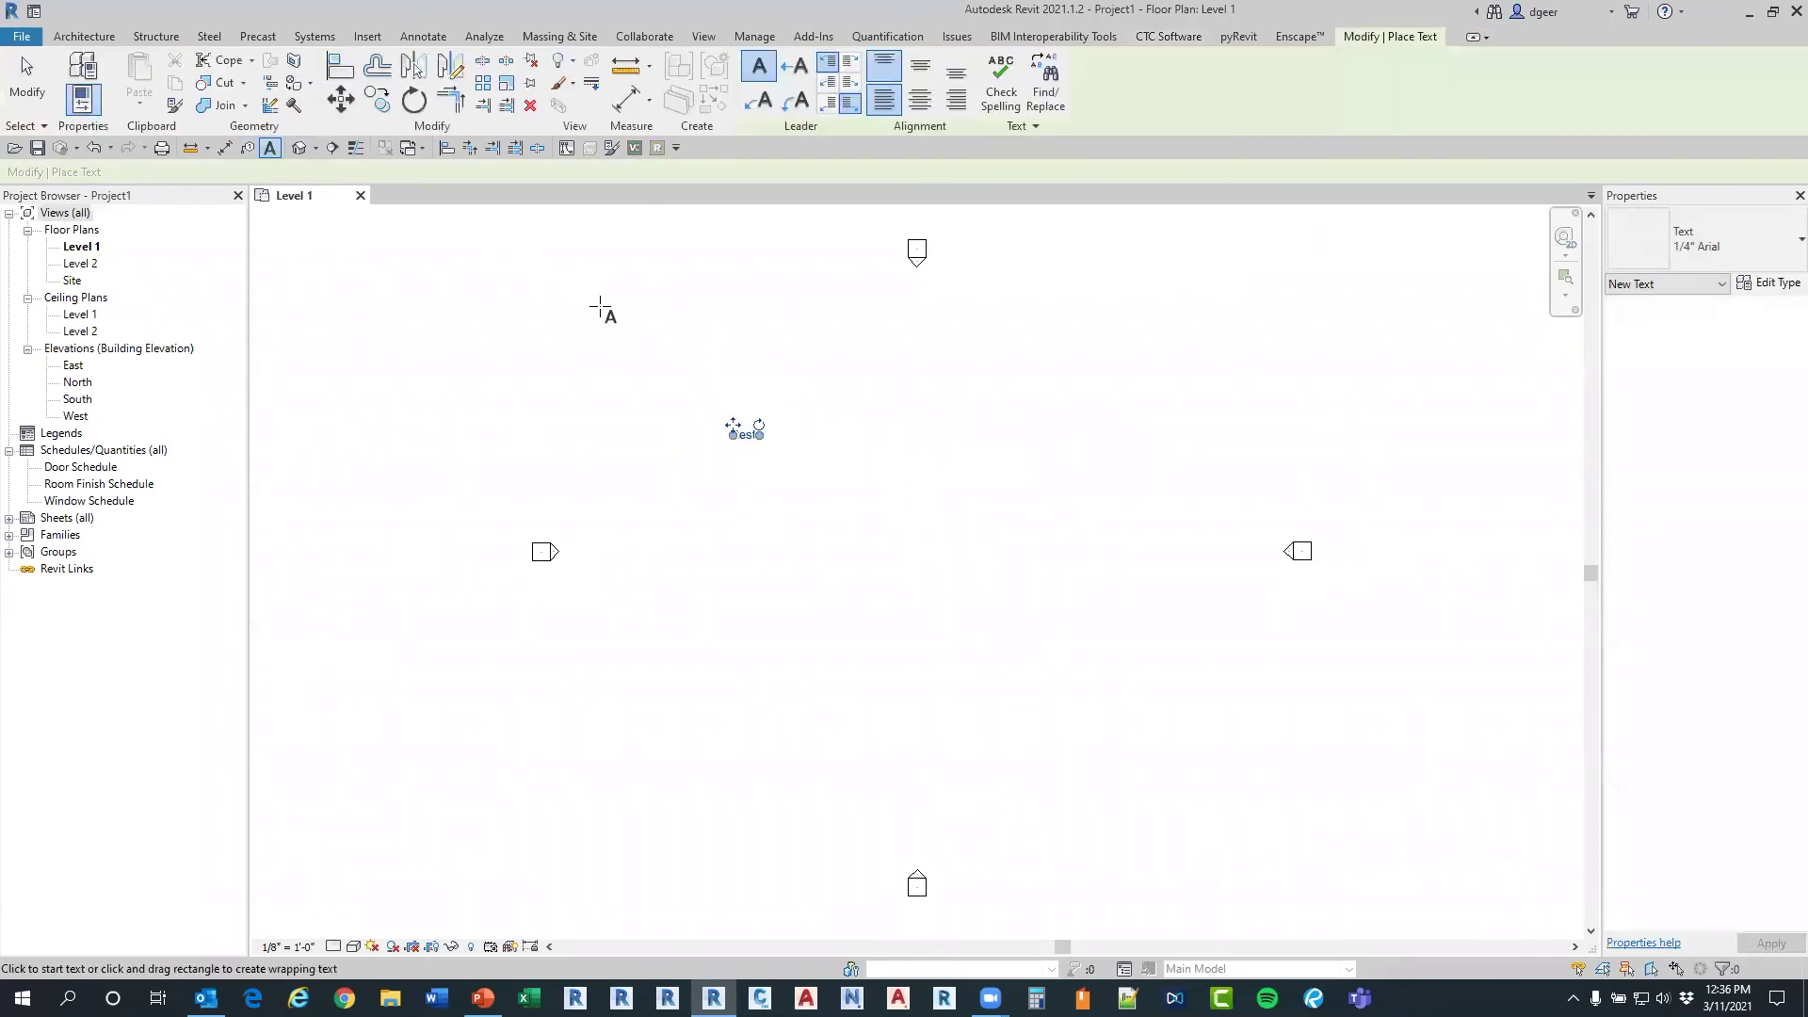
click(36, 87)
Step: Duplicate the test note's text type under the name 1/8" Arial
click(746, 436)
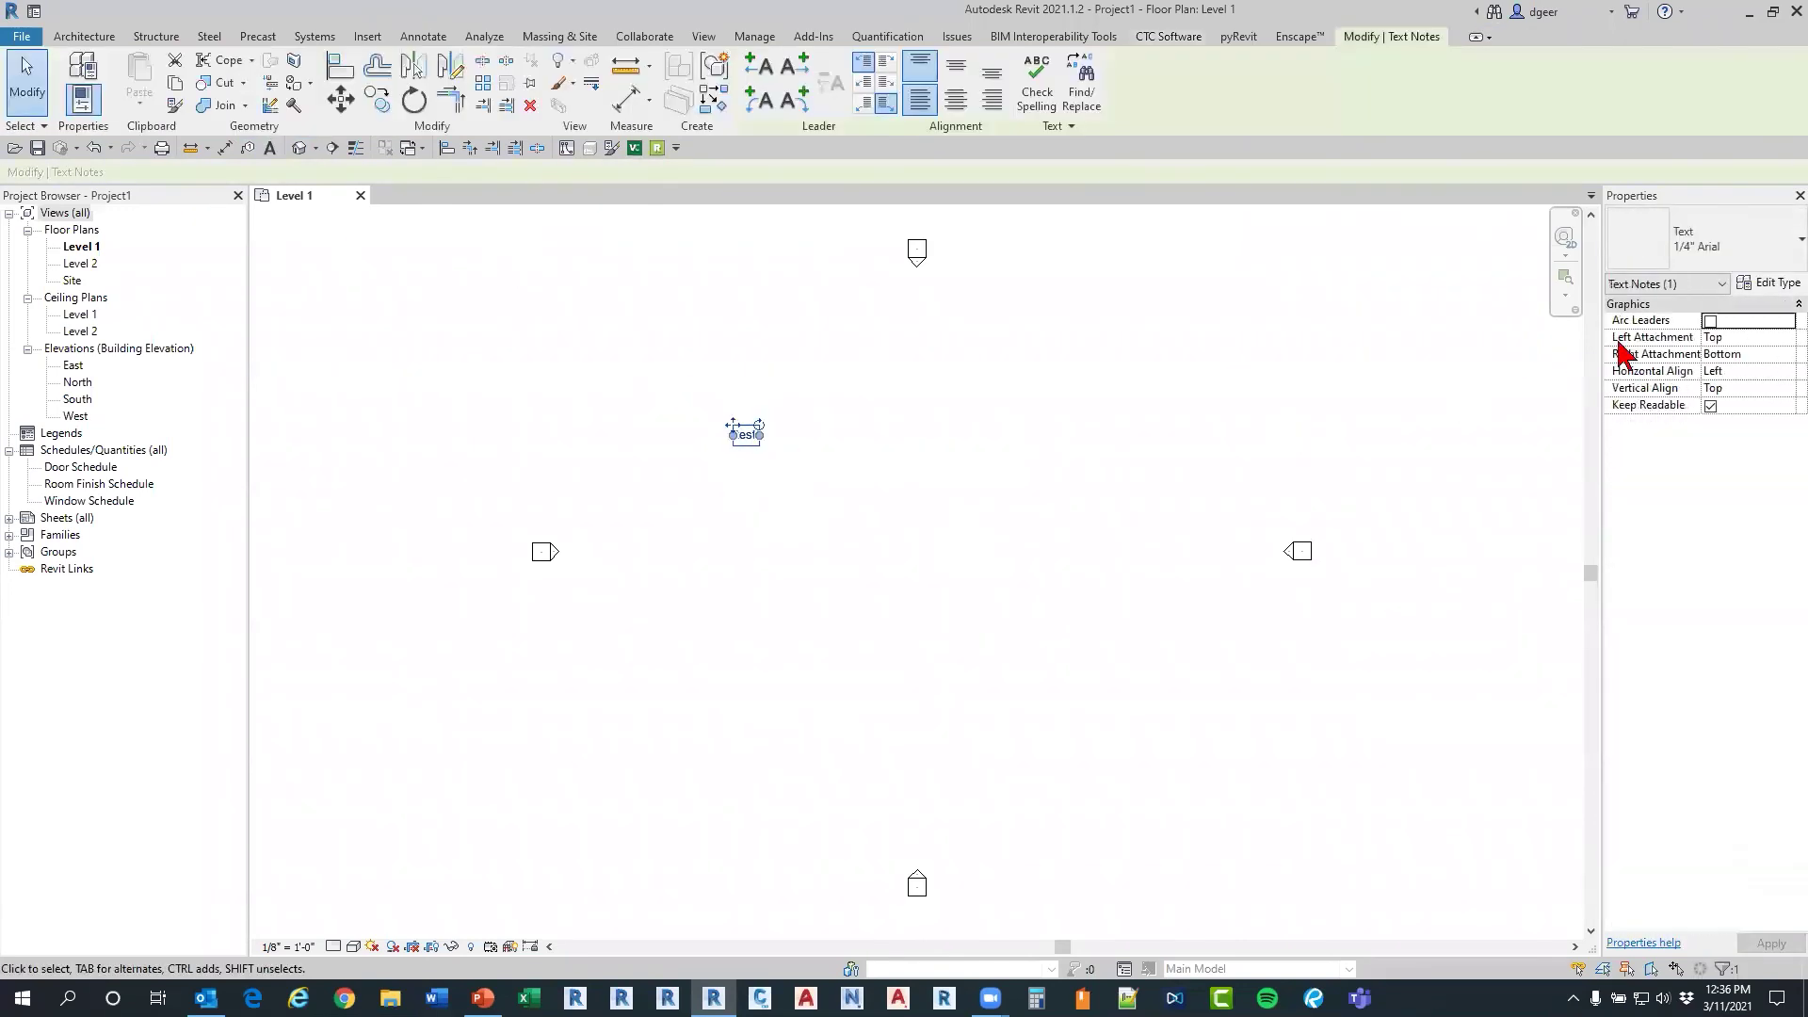
click(1771, 282)
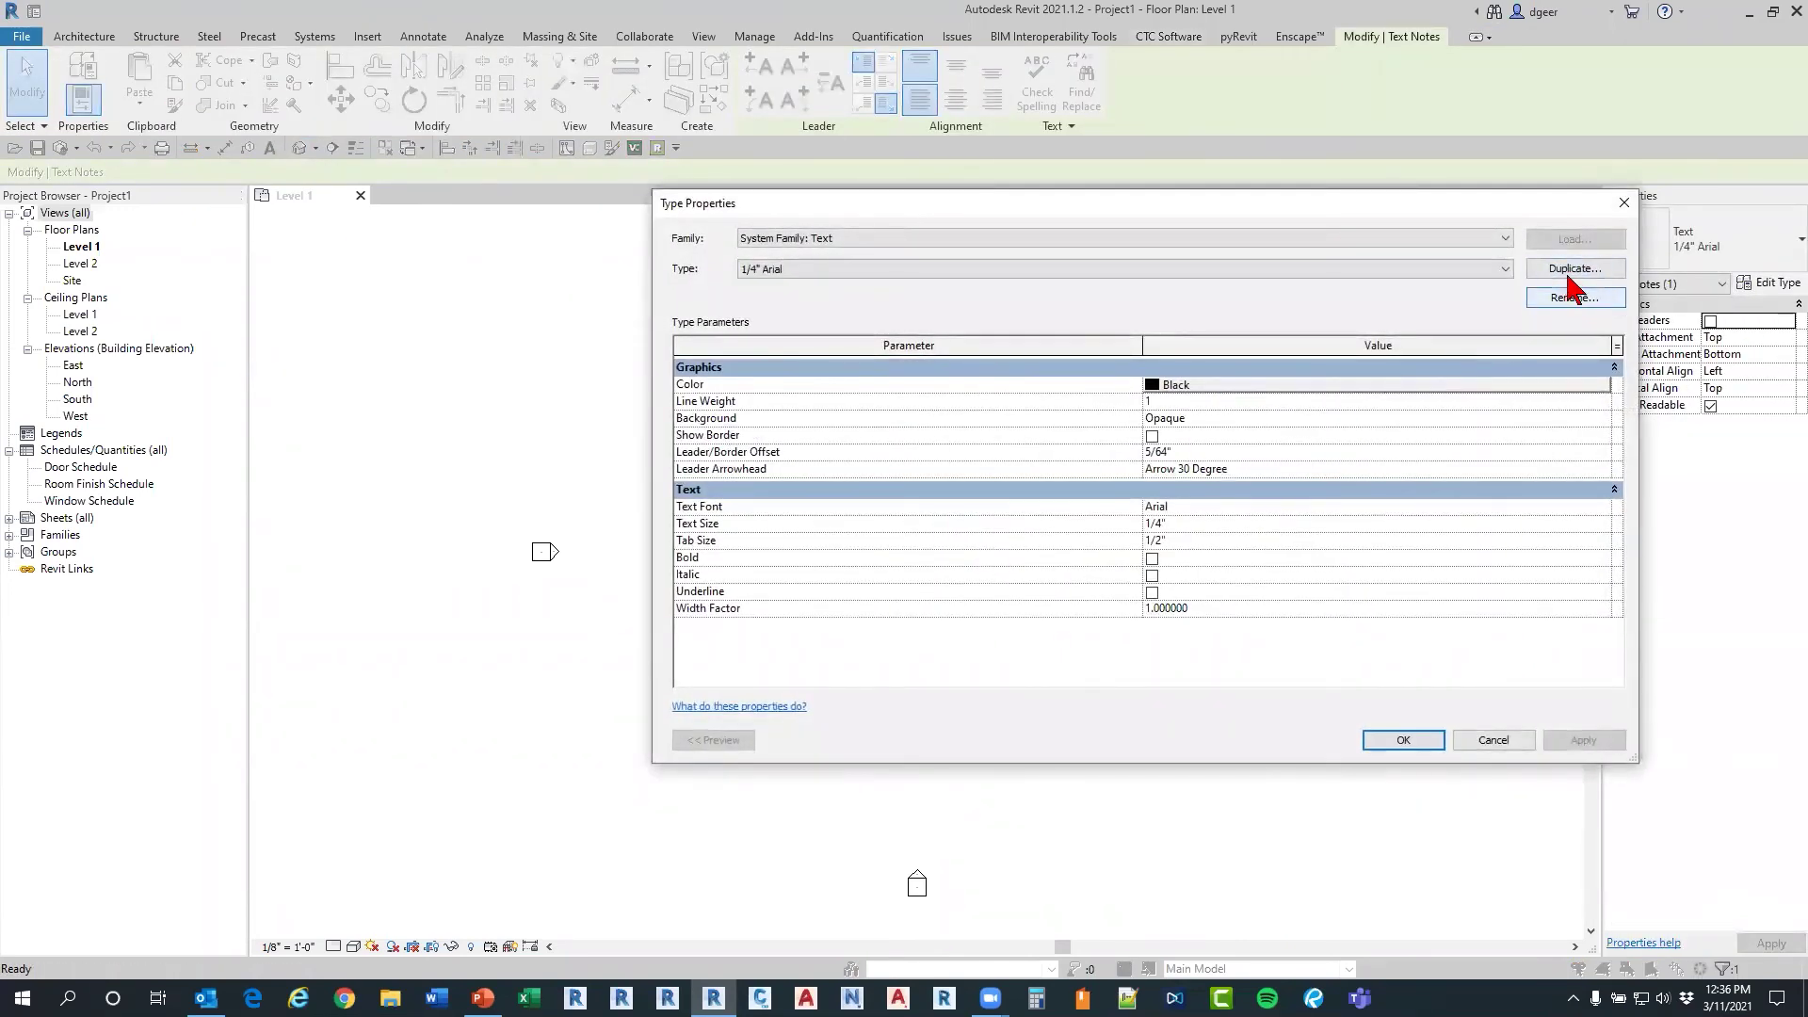
click(1574, 268)
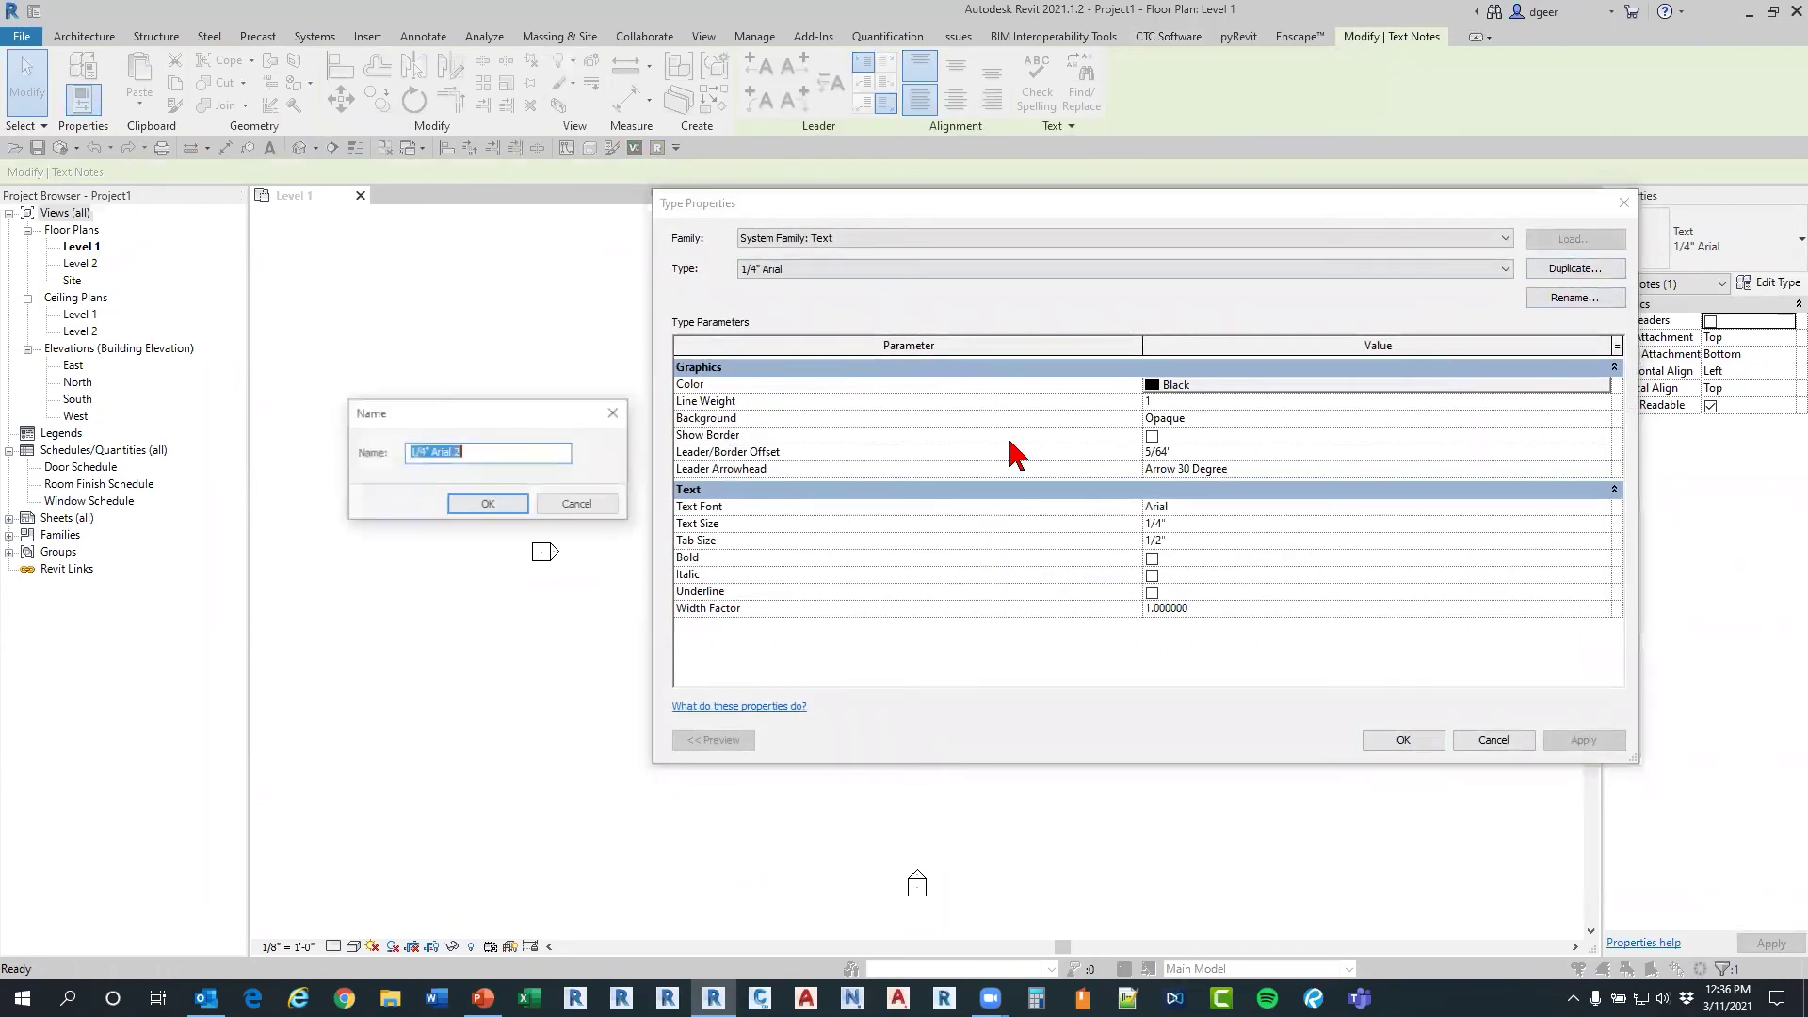
click(429, 451)
key(BackSpace)
key(BackSpace)
text(8)
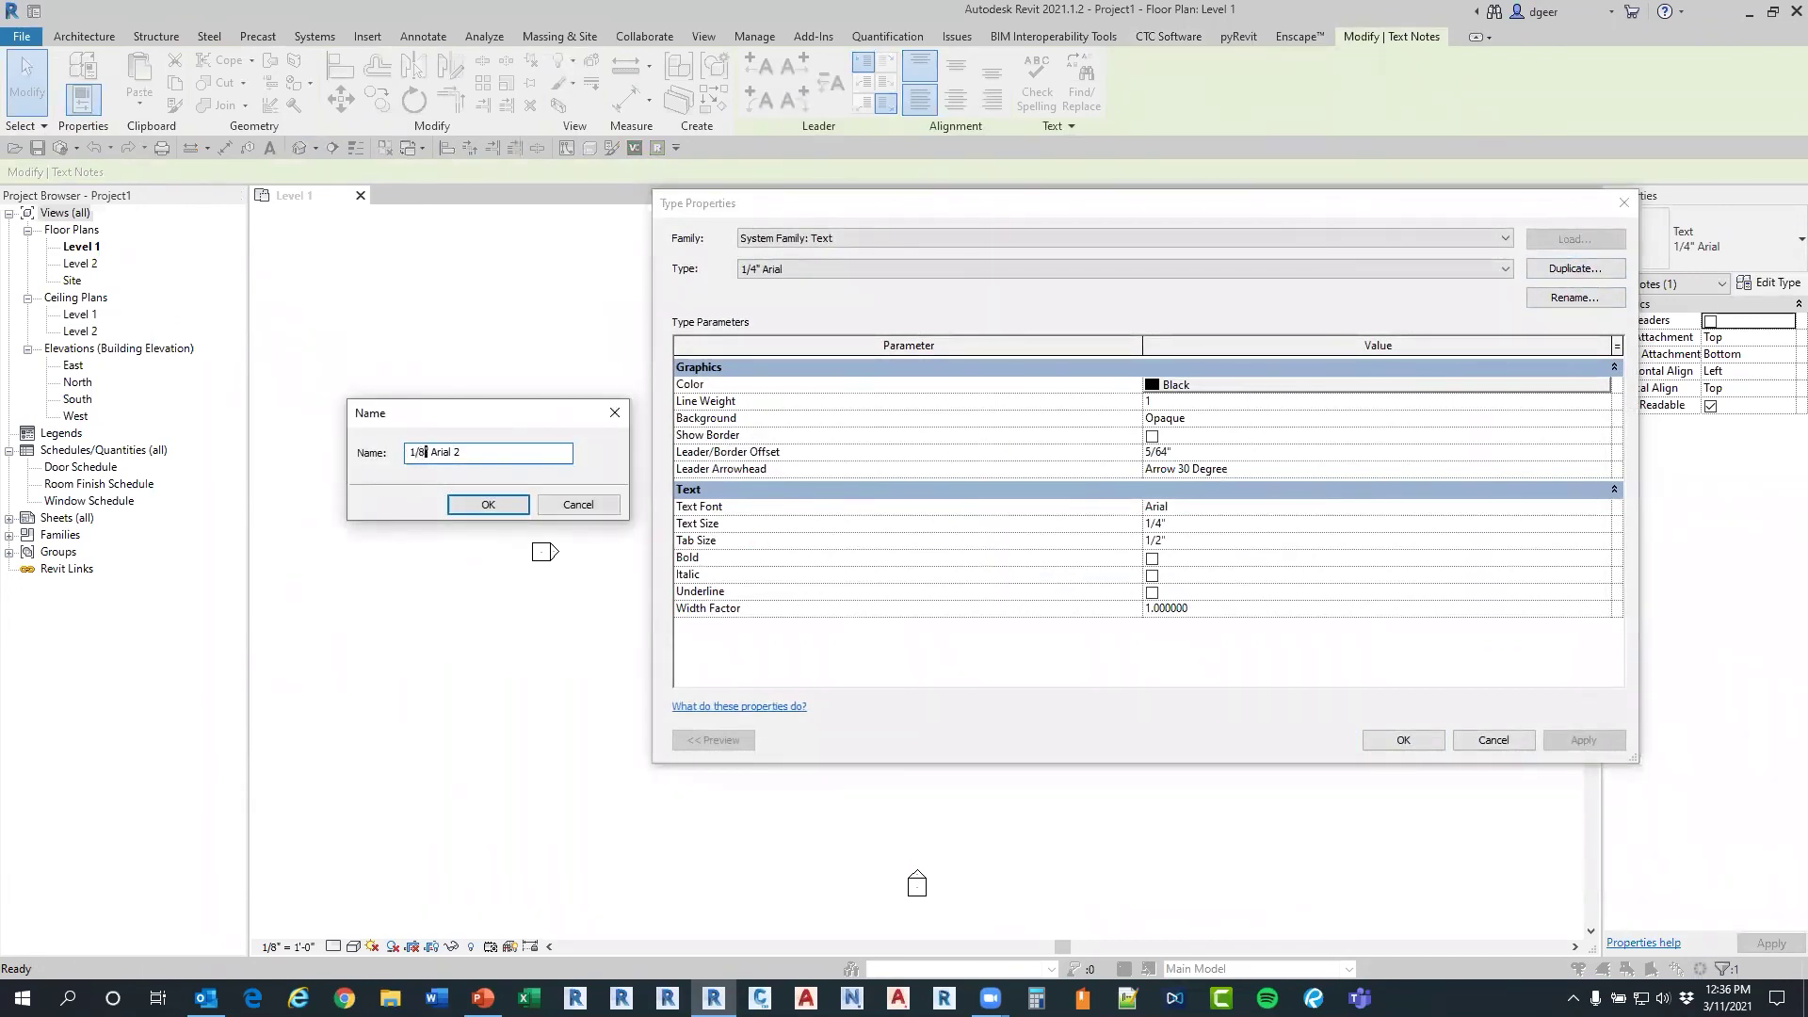
key(BackSpace)
key(BackSpace)
key(Return)
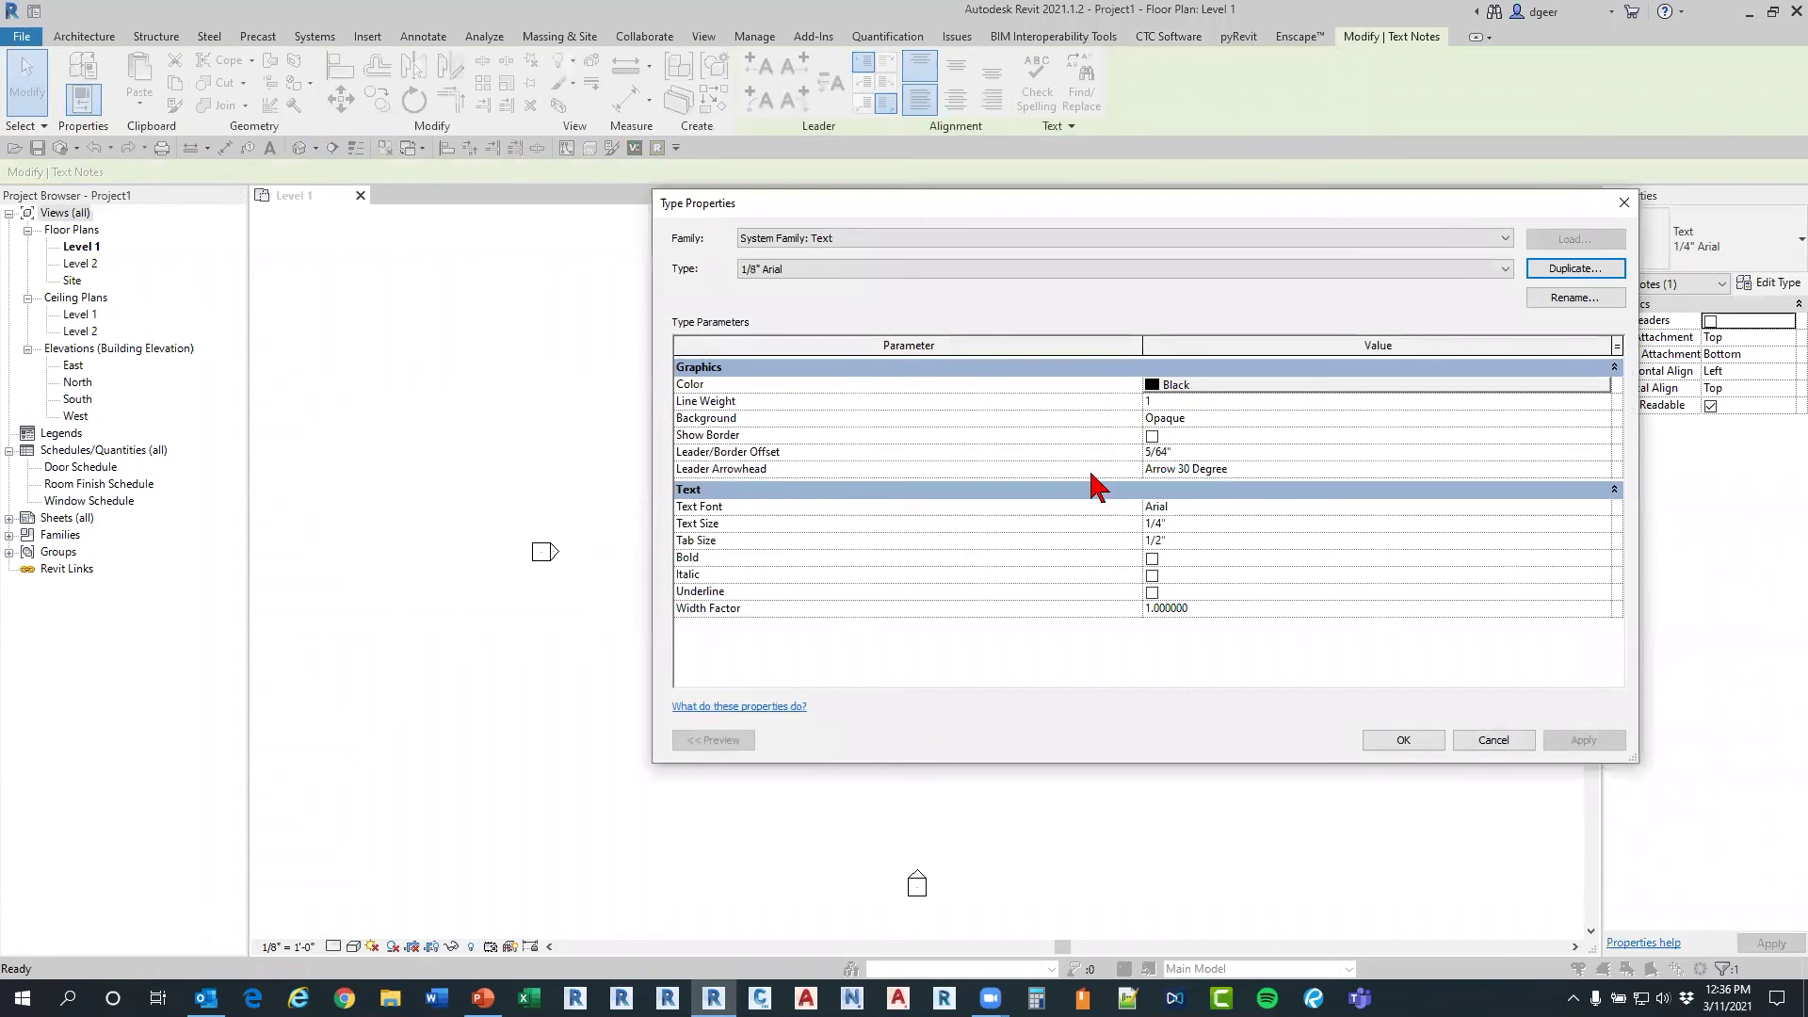
Step: Set the new text type's text size to 1/8" and delete the test note from the plan
click(1203, 525)
text(1/8")
click(1406, 741)
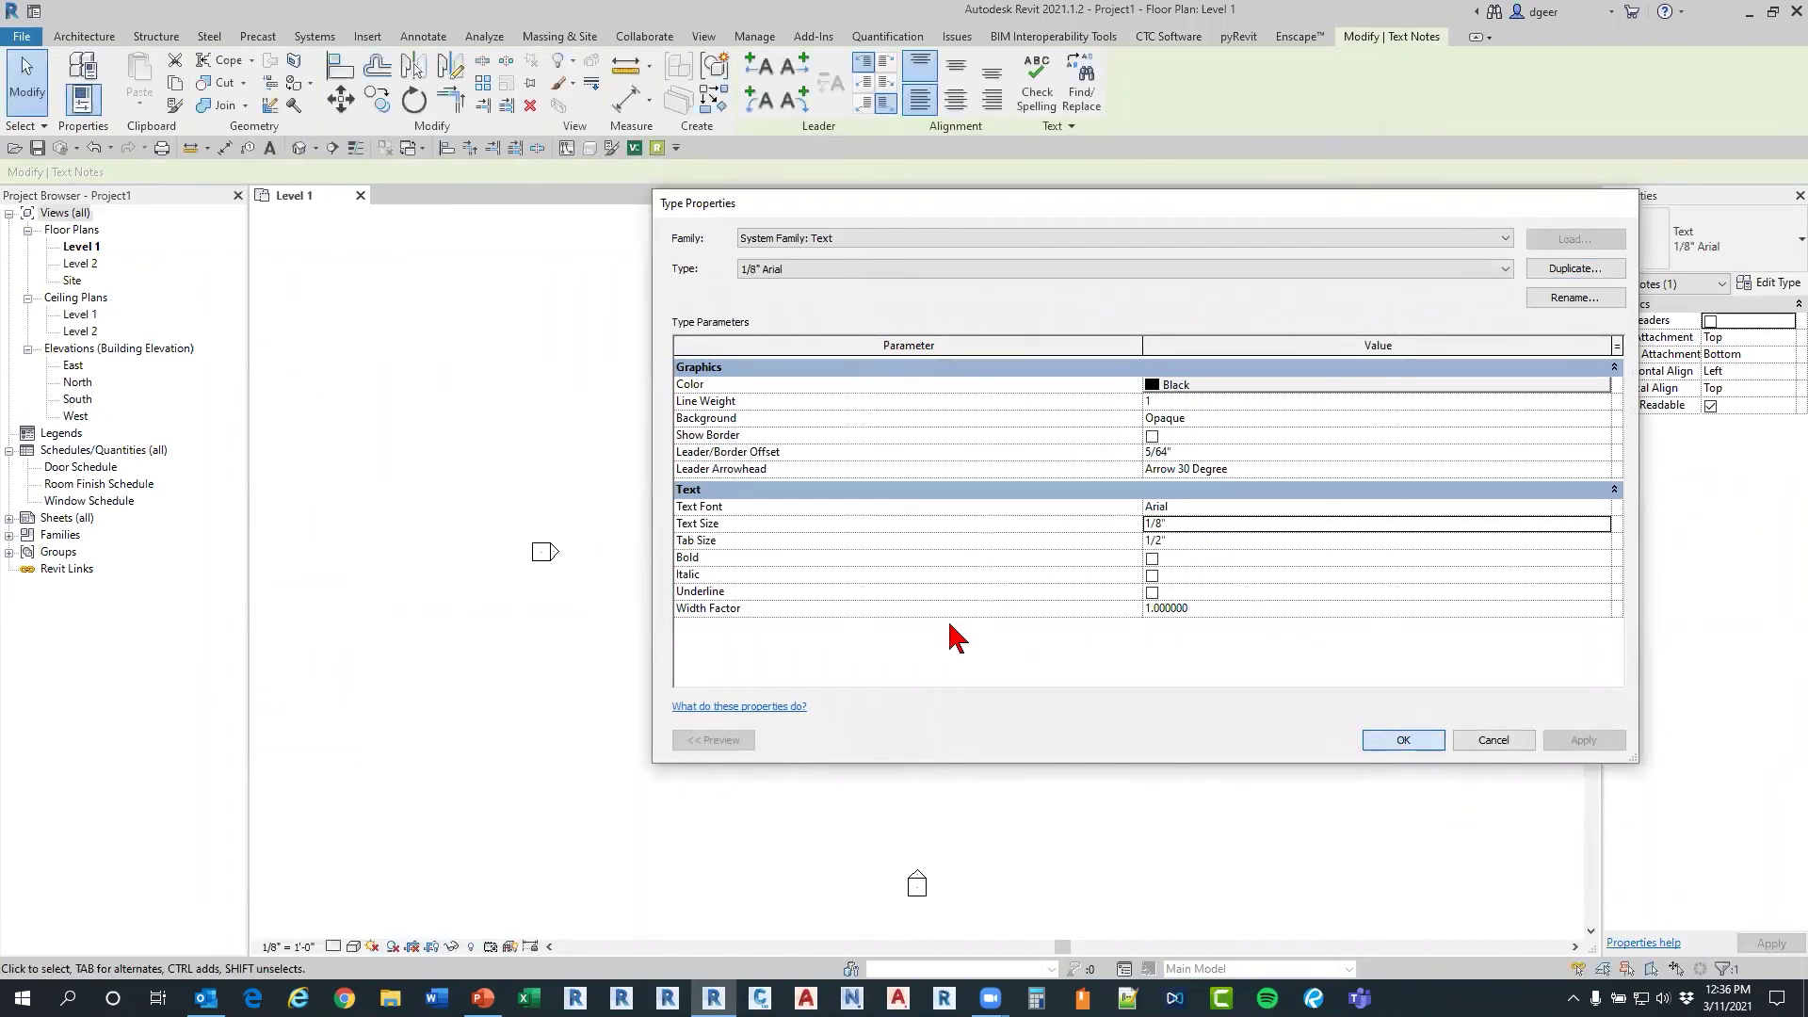
click(742, 431)
key(Delete)
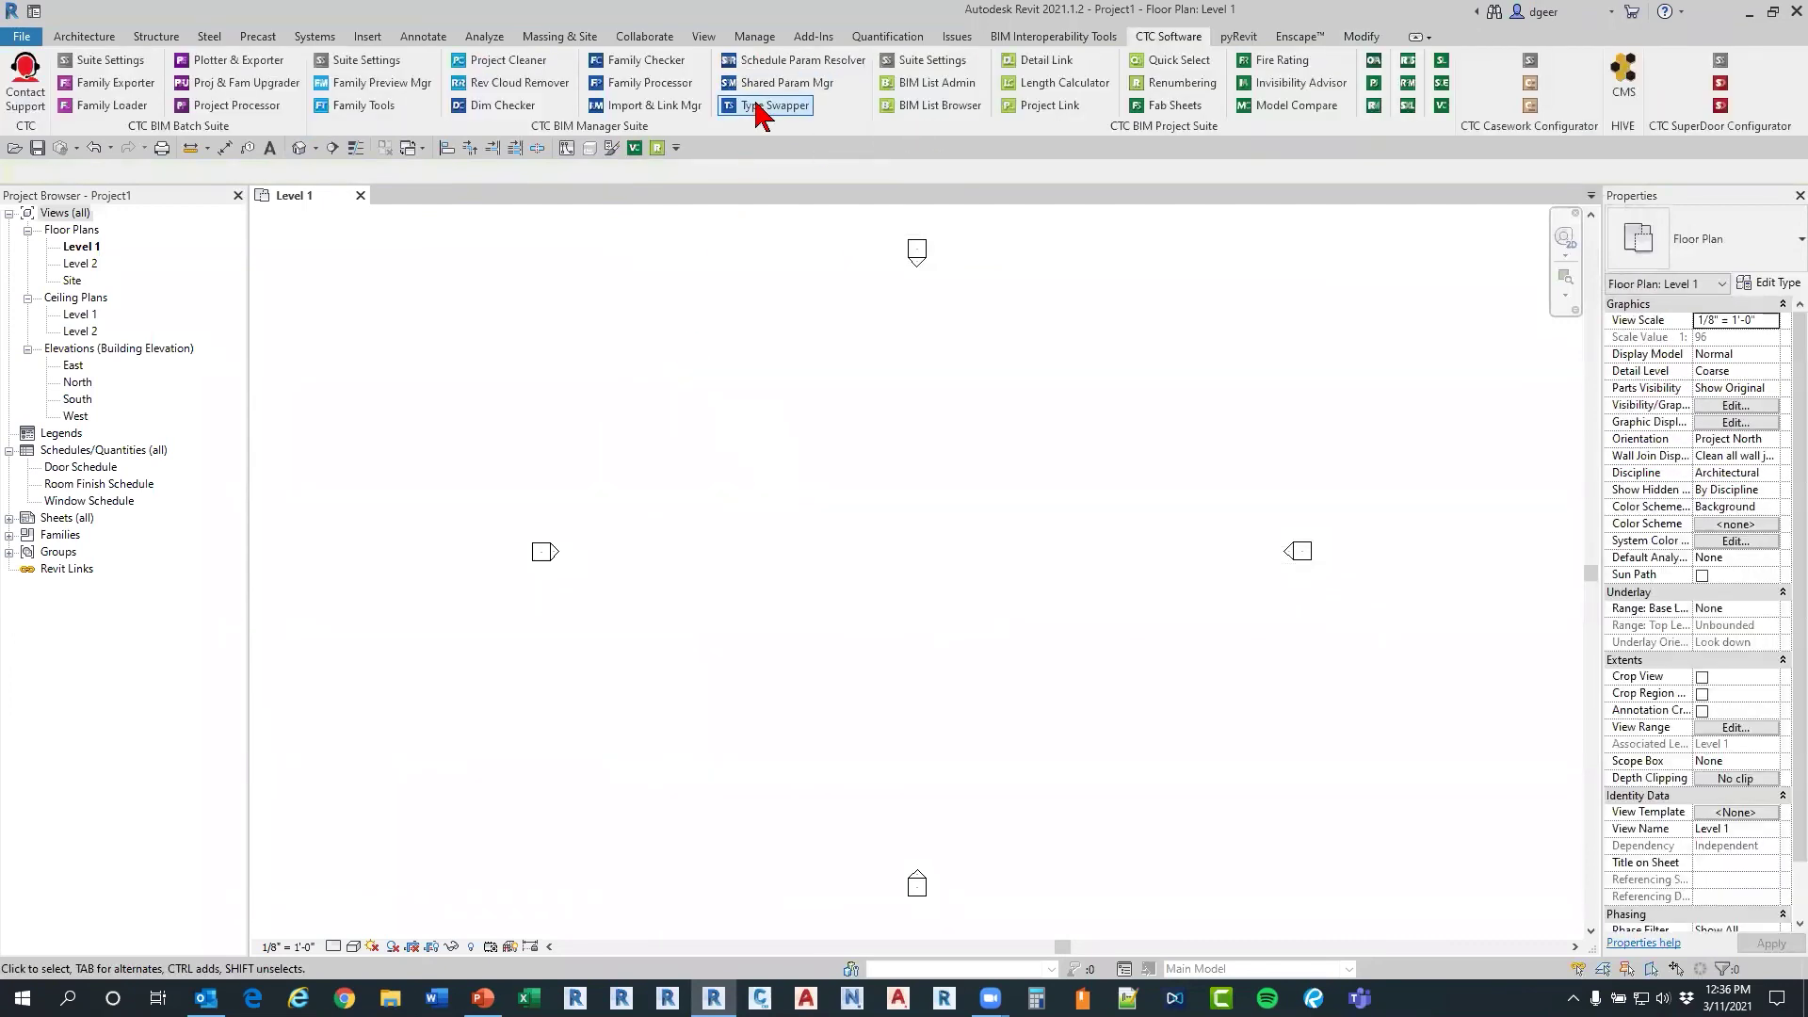
Step: Reopen Type Swapper on the text types and switch the approval of 1/8" Arial off and back on
click(761, 106)
click(608, 233)
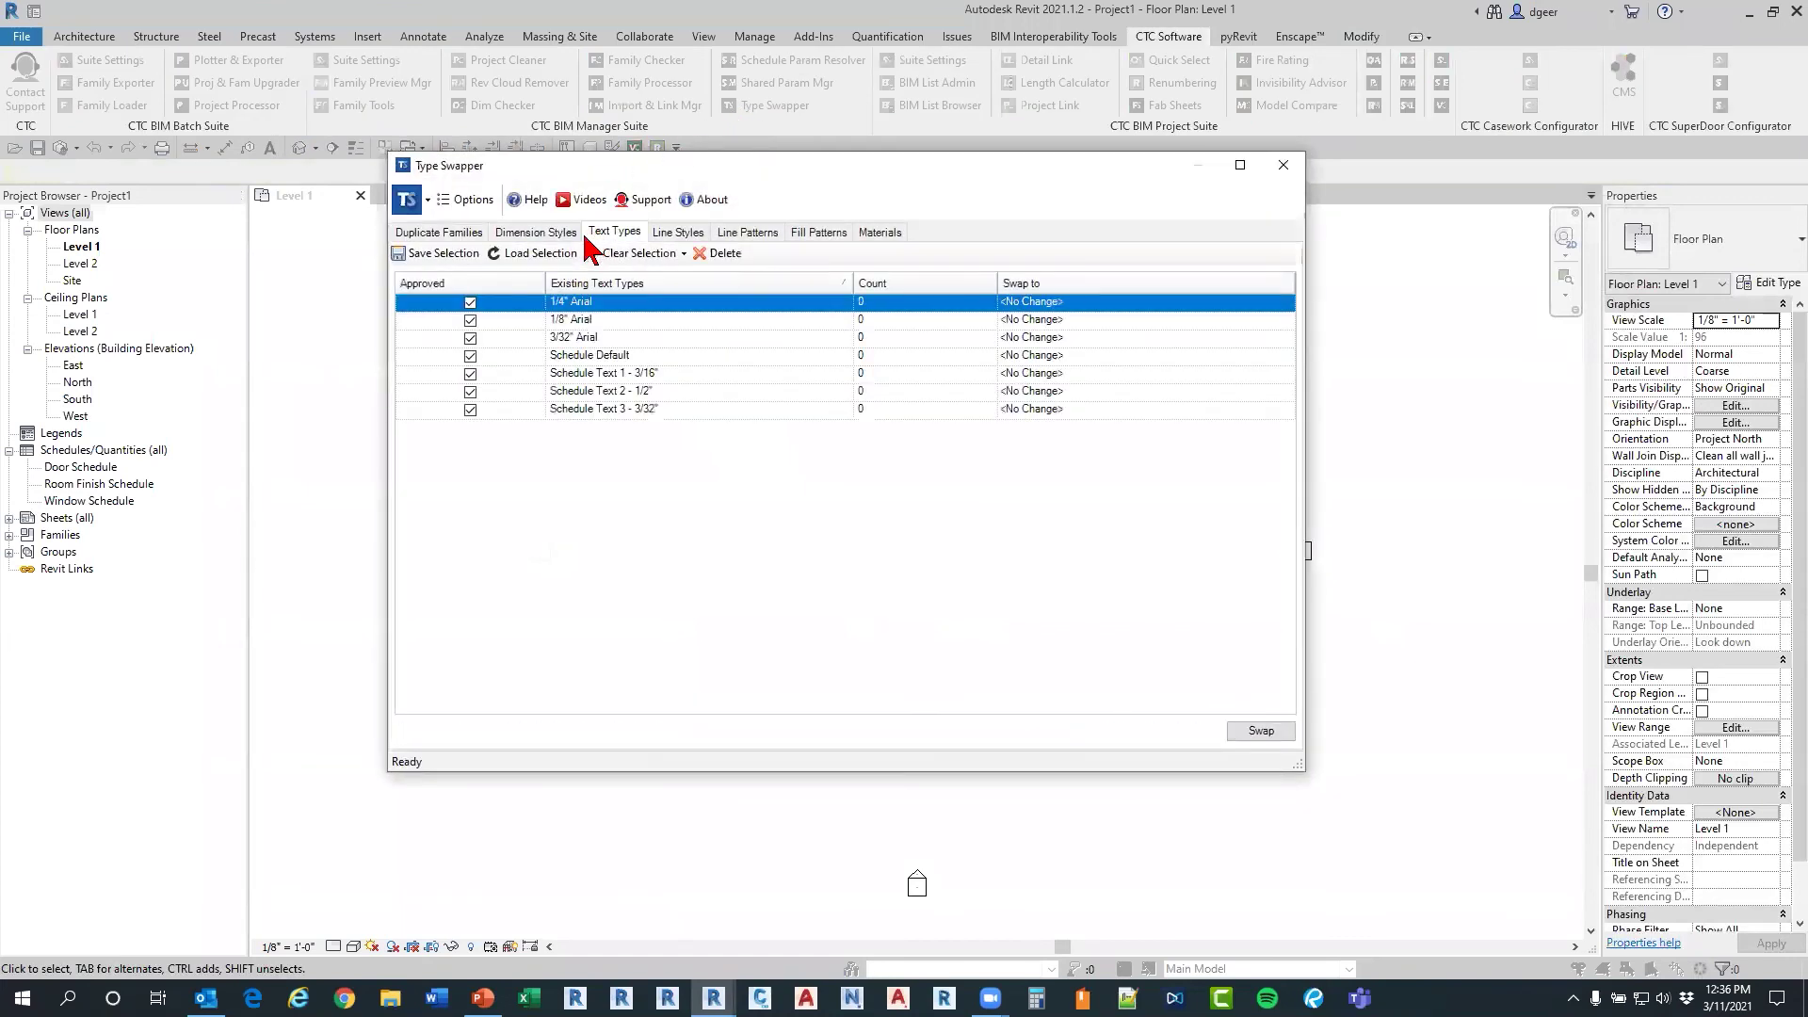
click(470, 320)
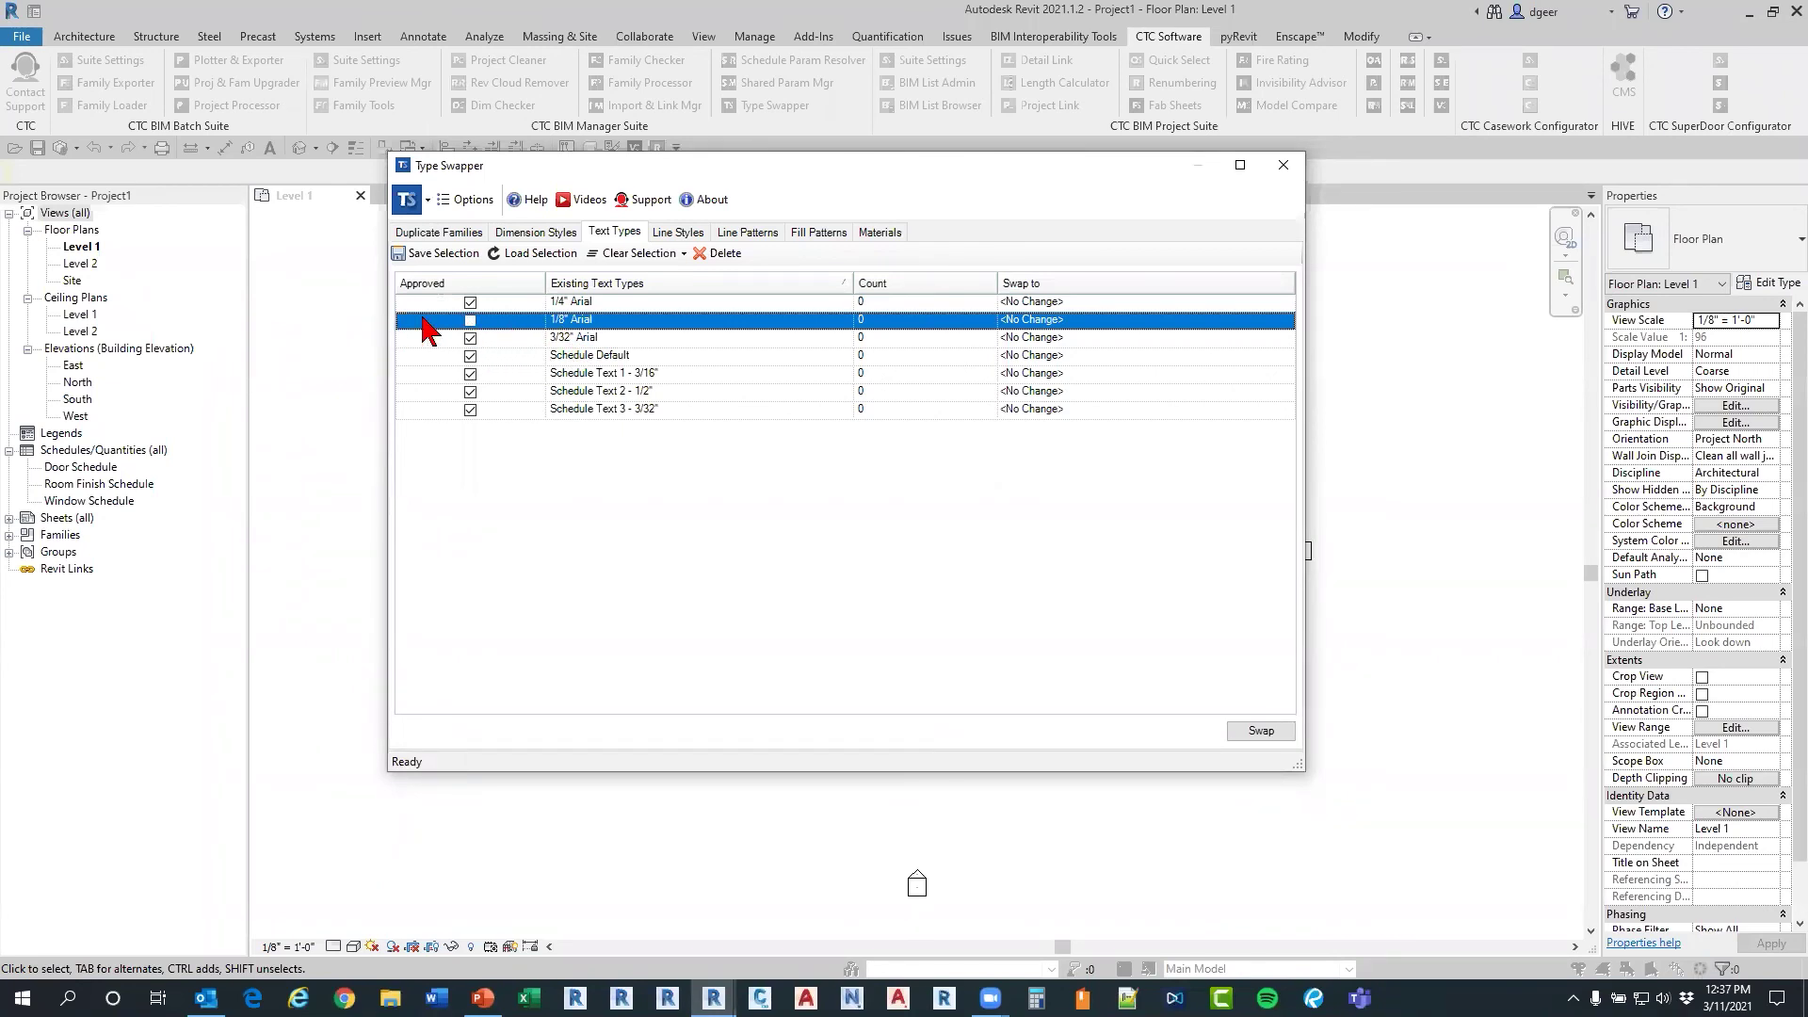
click(471, 321)
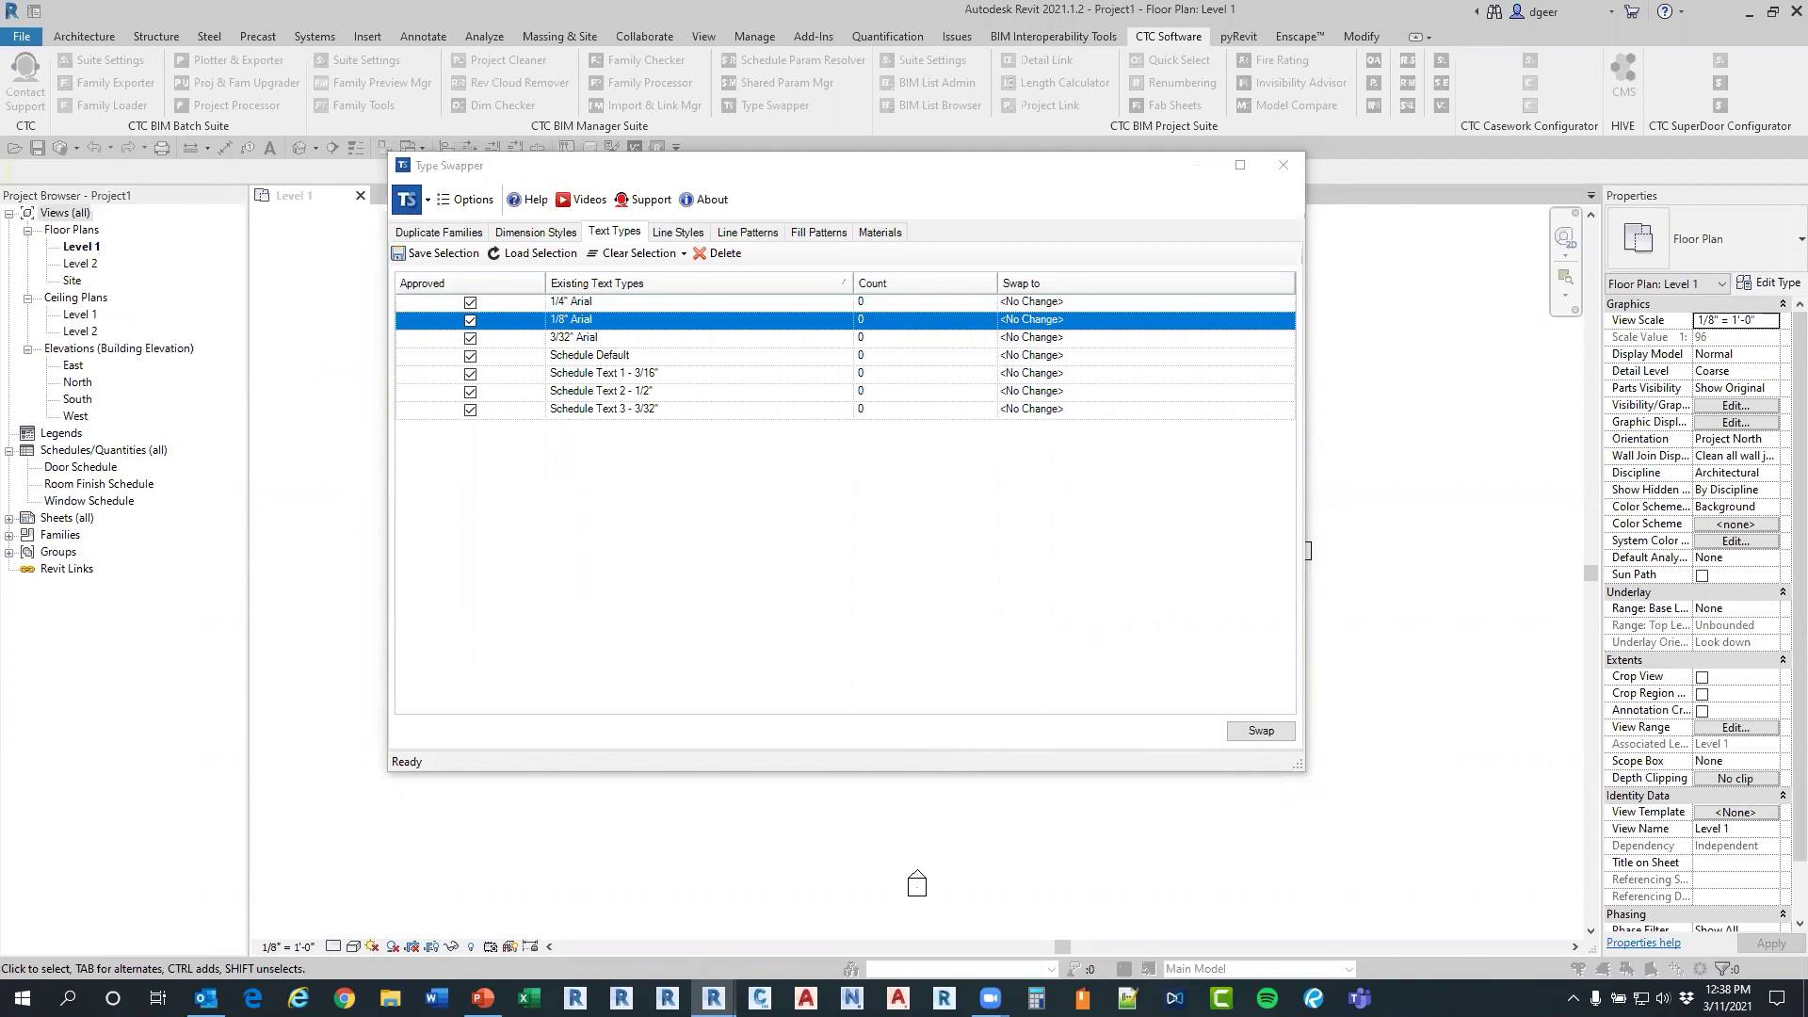
key(alt+Tab)
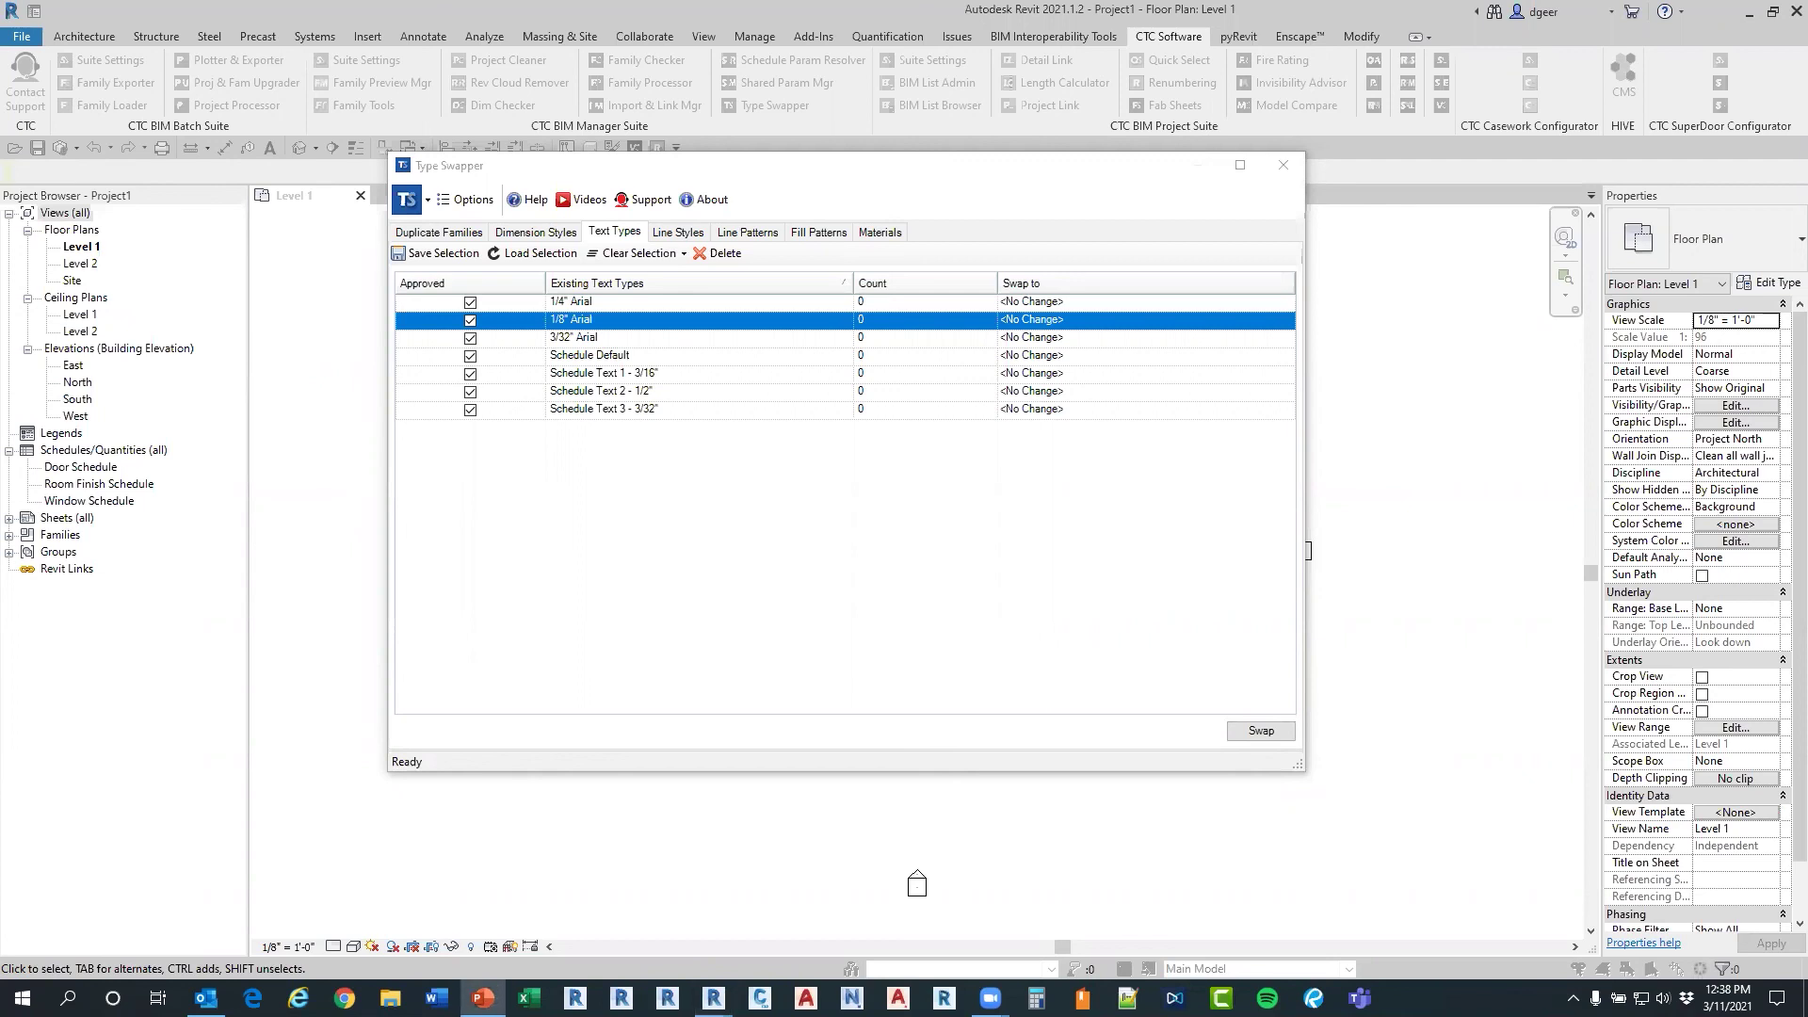